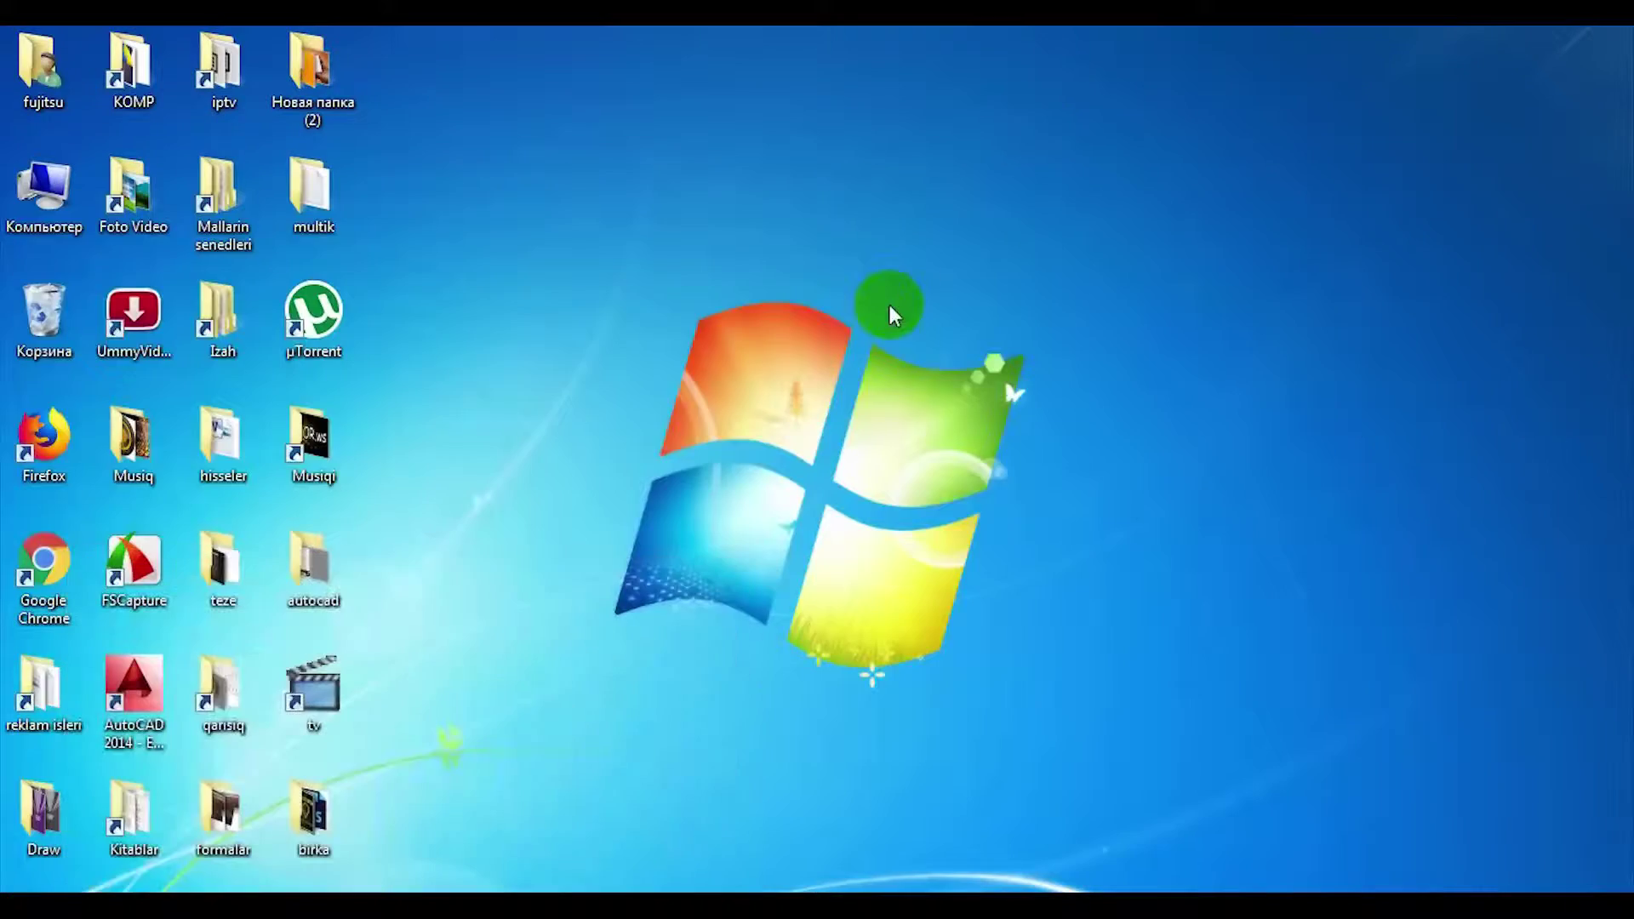
- Open the XAM MAL image folder inside the reklam isleri folder from the desktop
right_click(790, 340)
click(872, 403)
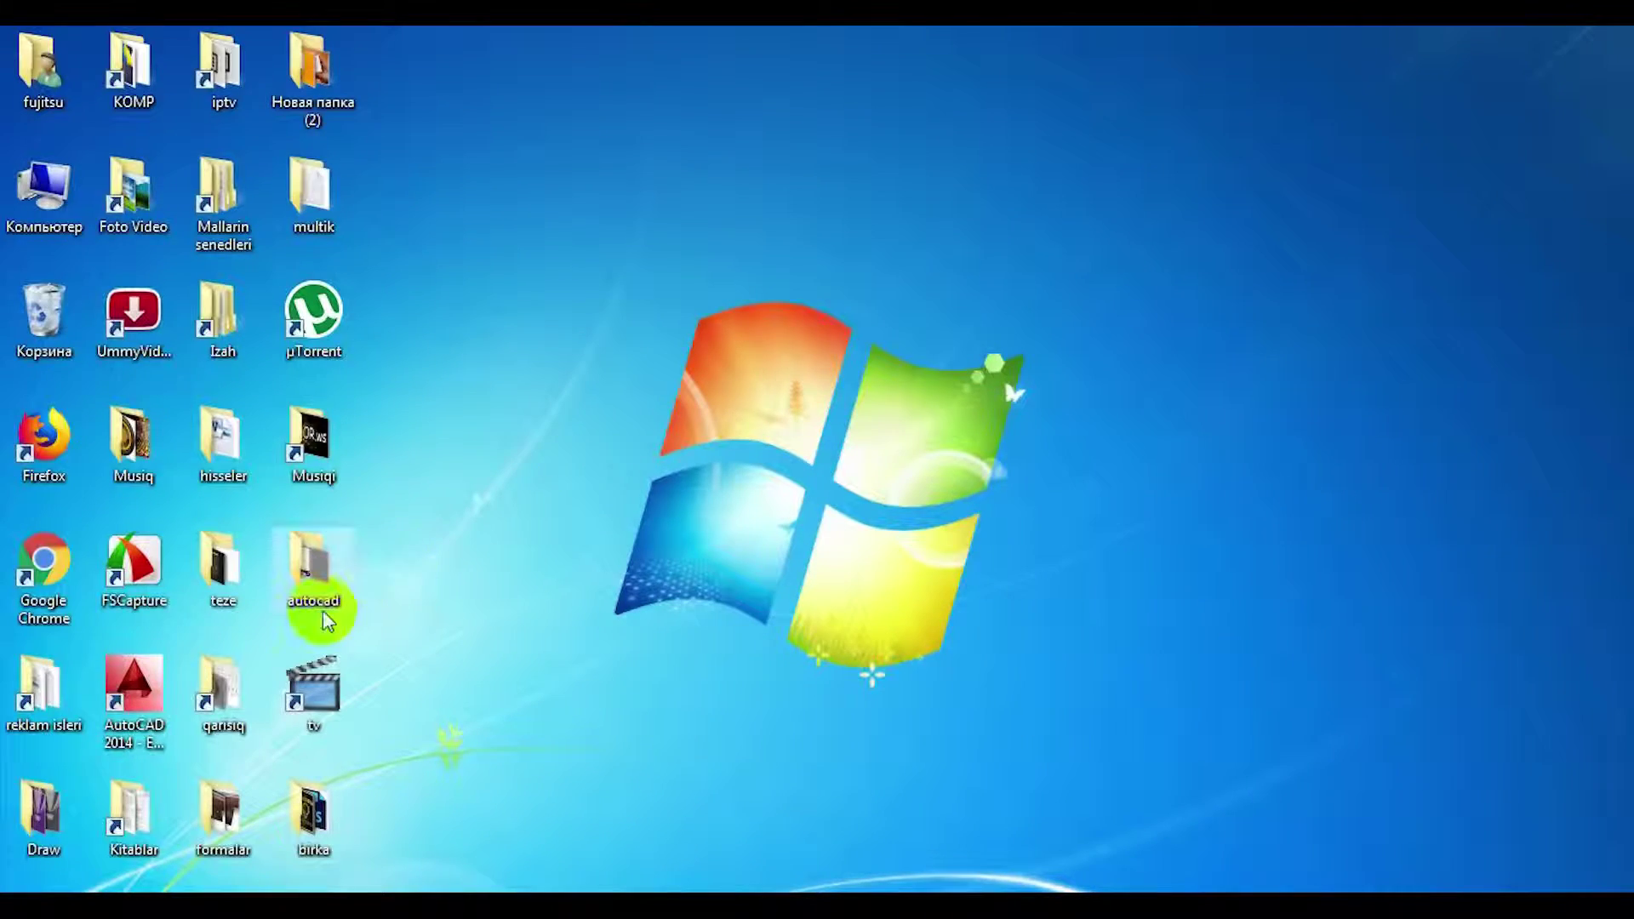
double_click(43, 685)
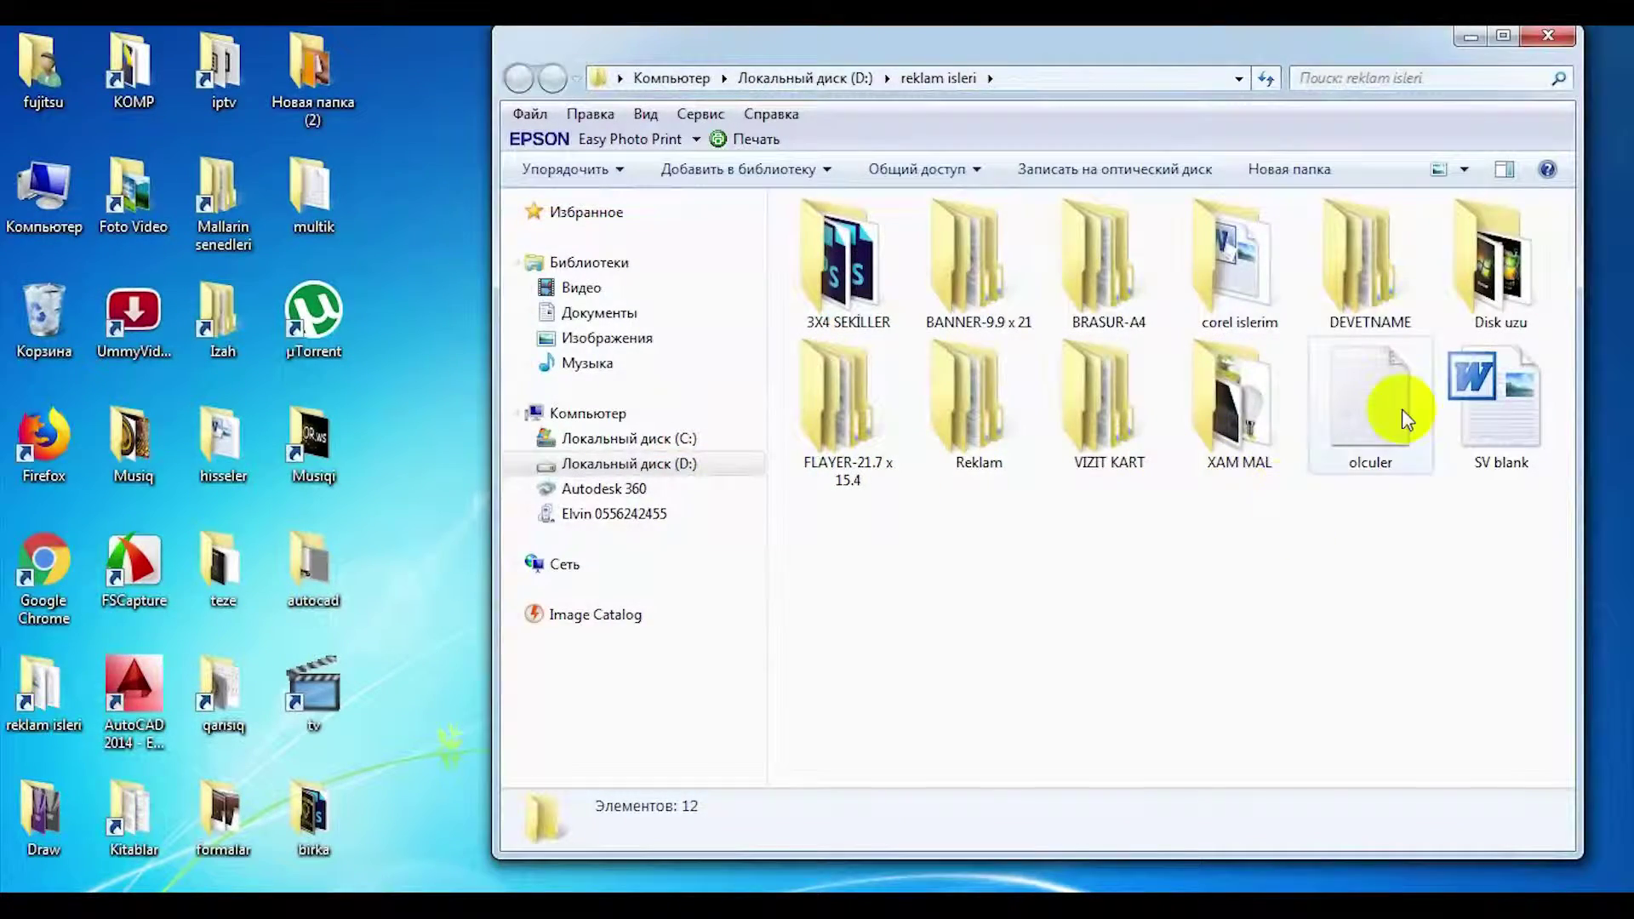
double_click(1290, 395)
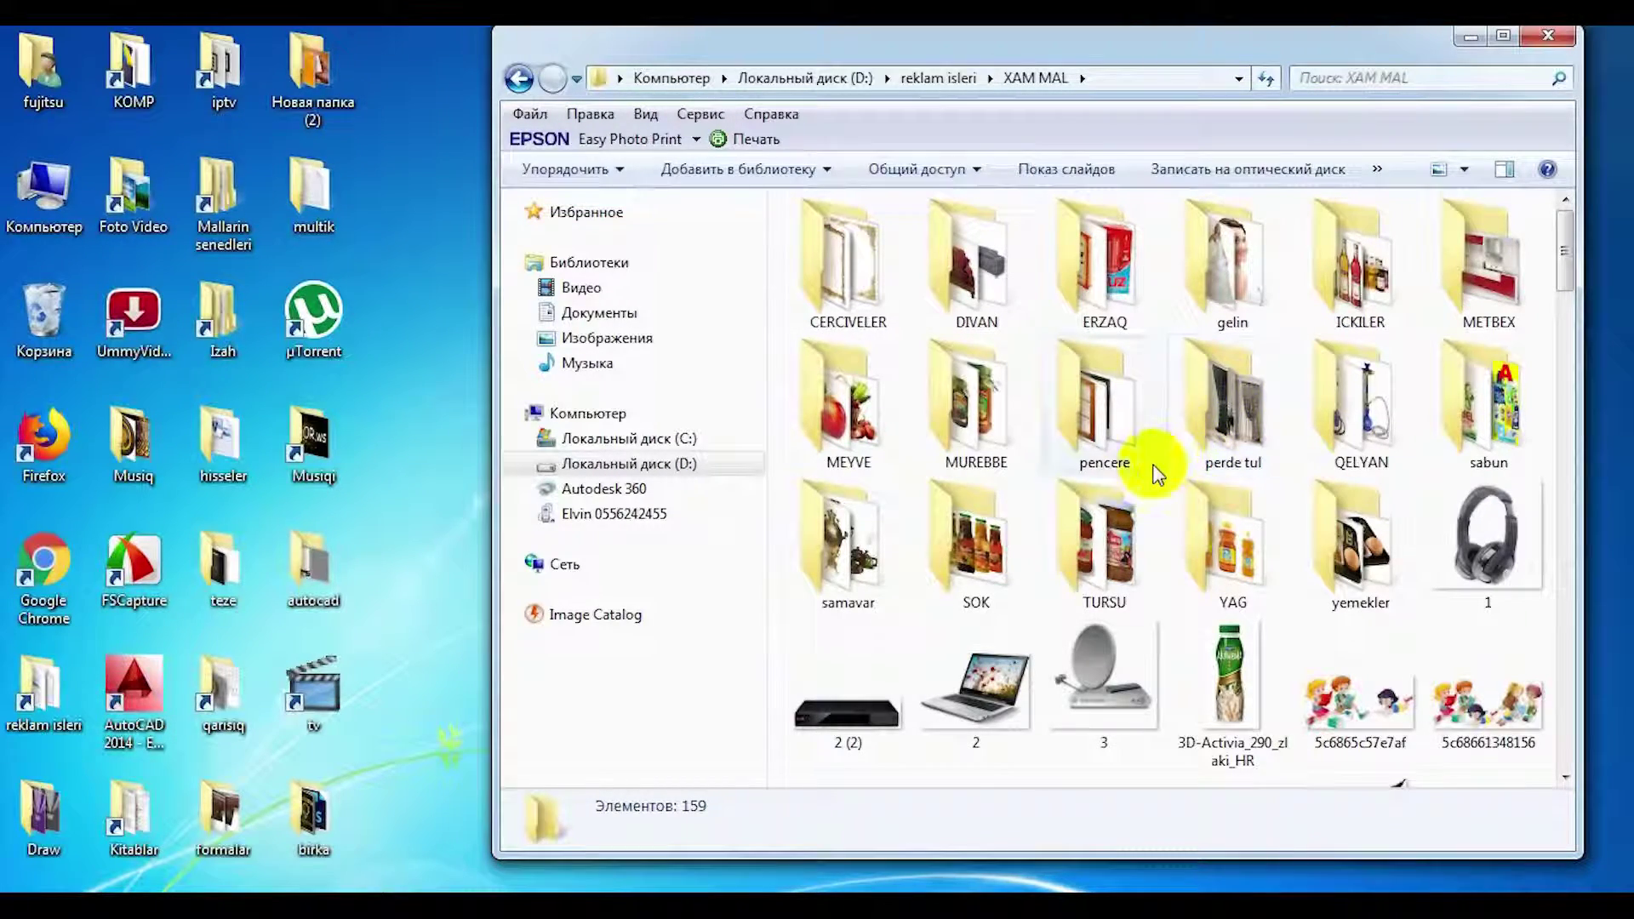
- Find and select the BS870 mayonnaise jar picture in the XAM MAL folder
scroll(1246, 592, down, 3)
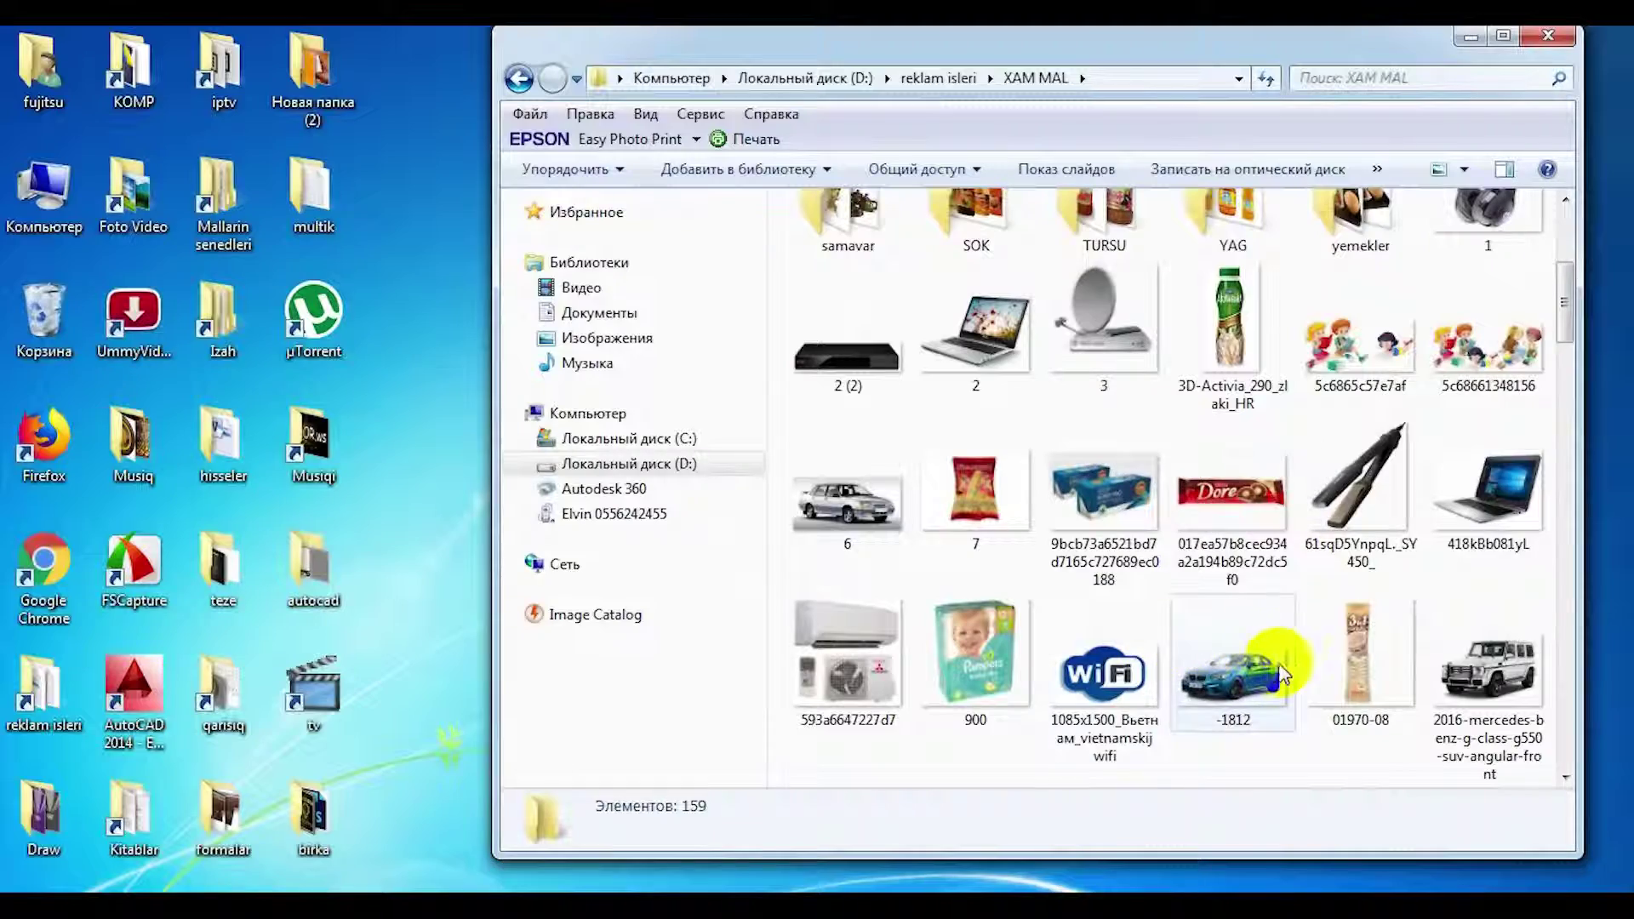
scroll(1395, 666, down, 10)
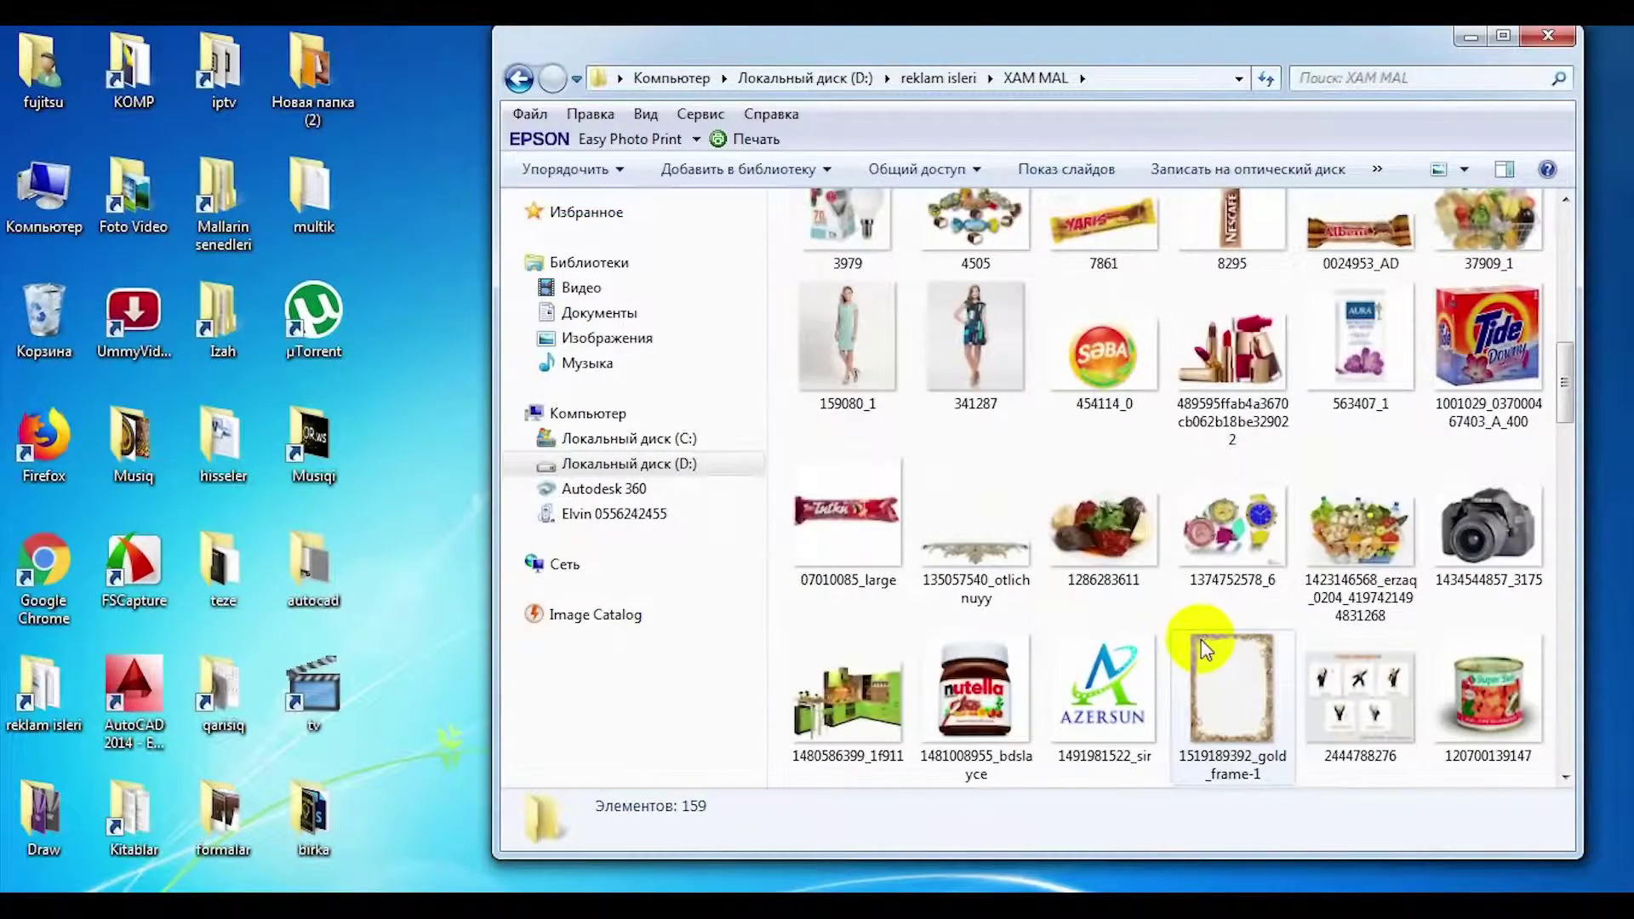
scroll(1258, 644, down, 8)
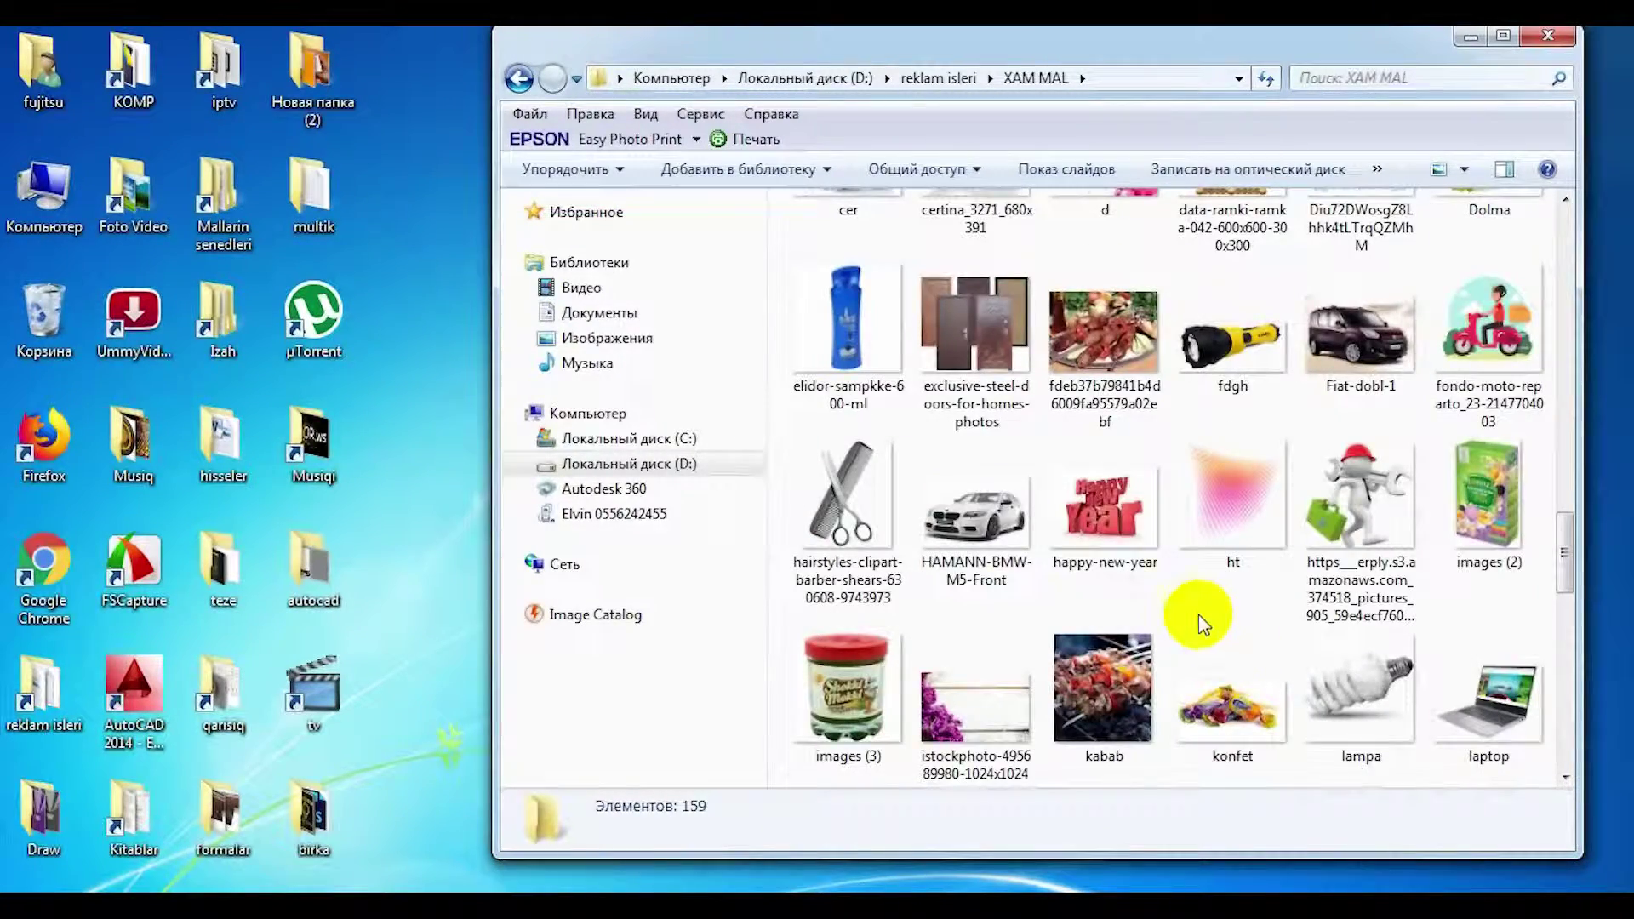
scroll(1198, 614, up, 3)
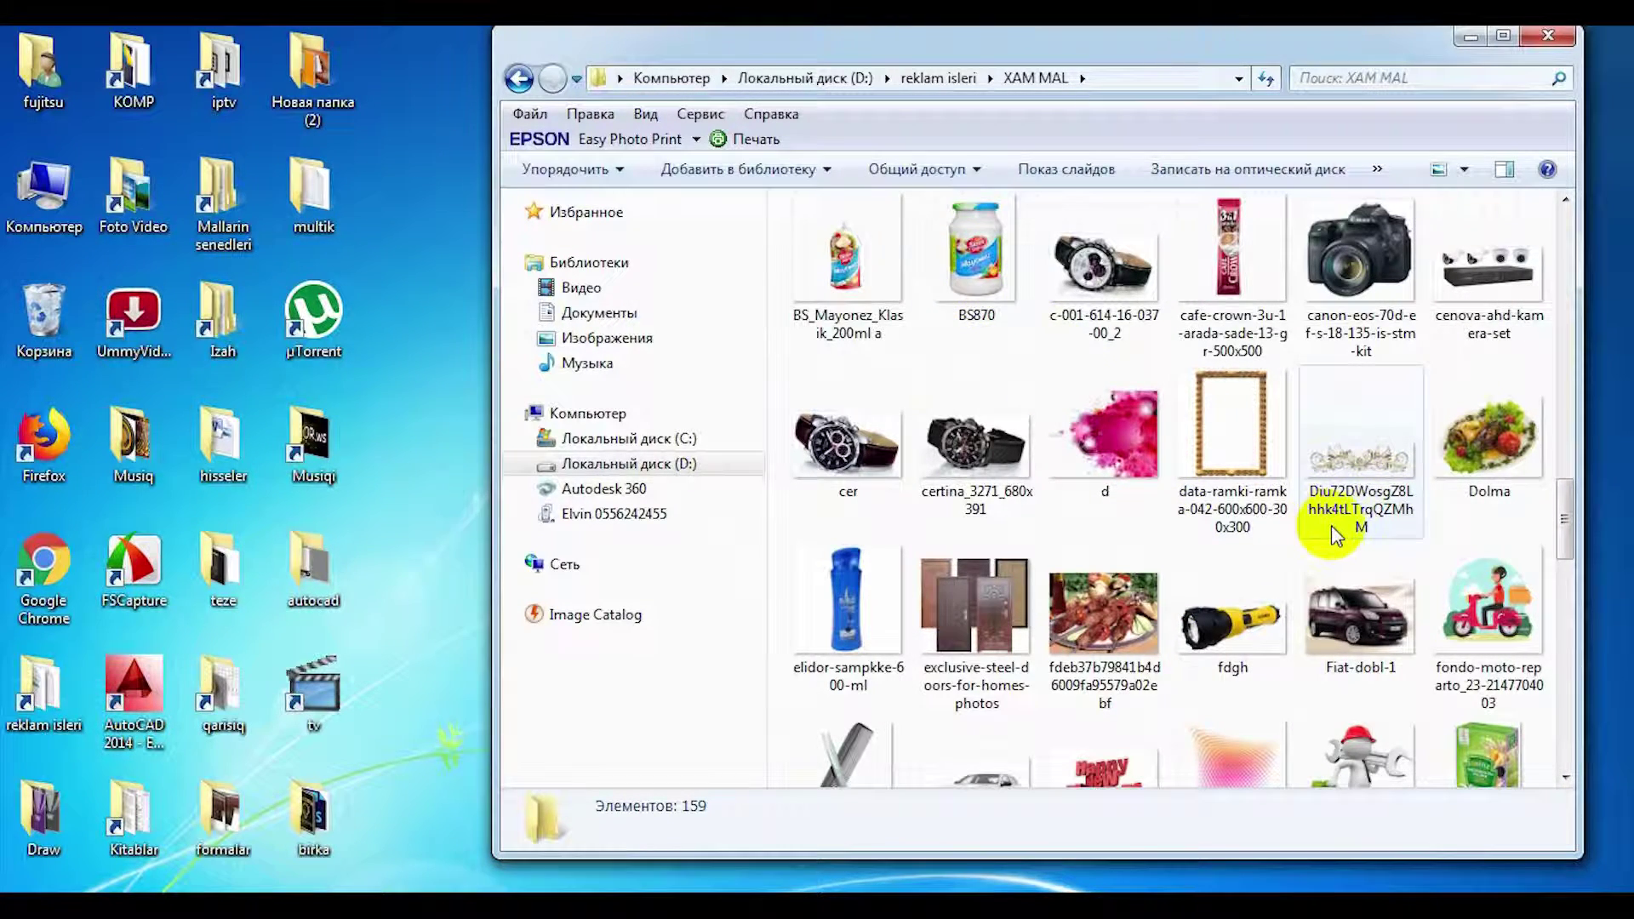
click(1015, 252)
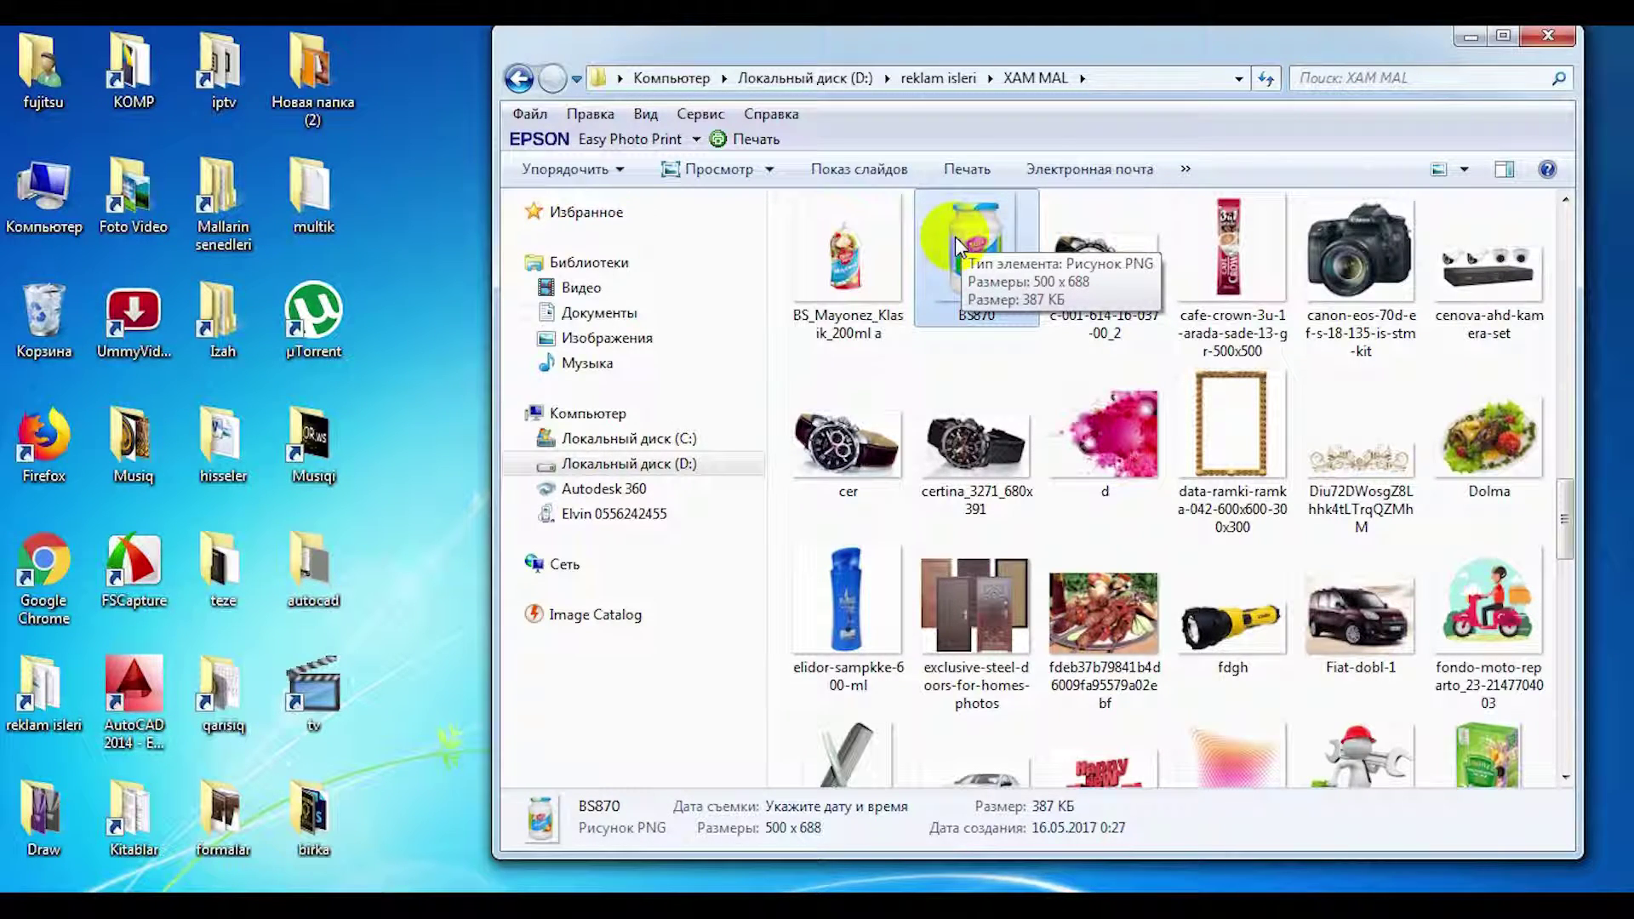
- Switch to AutoCAD and insert the BS870 picture into Drawing1 with scale factor 1, Ortho on and a 0° rotation
mouse_move(973, 267)
mouse_down()
mouse_move(349, 733)
mouse_move(51, 906)
mouse_move(98, 909)
mouse_move(578, 704)
mouse_up()
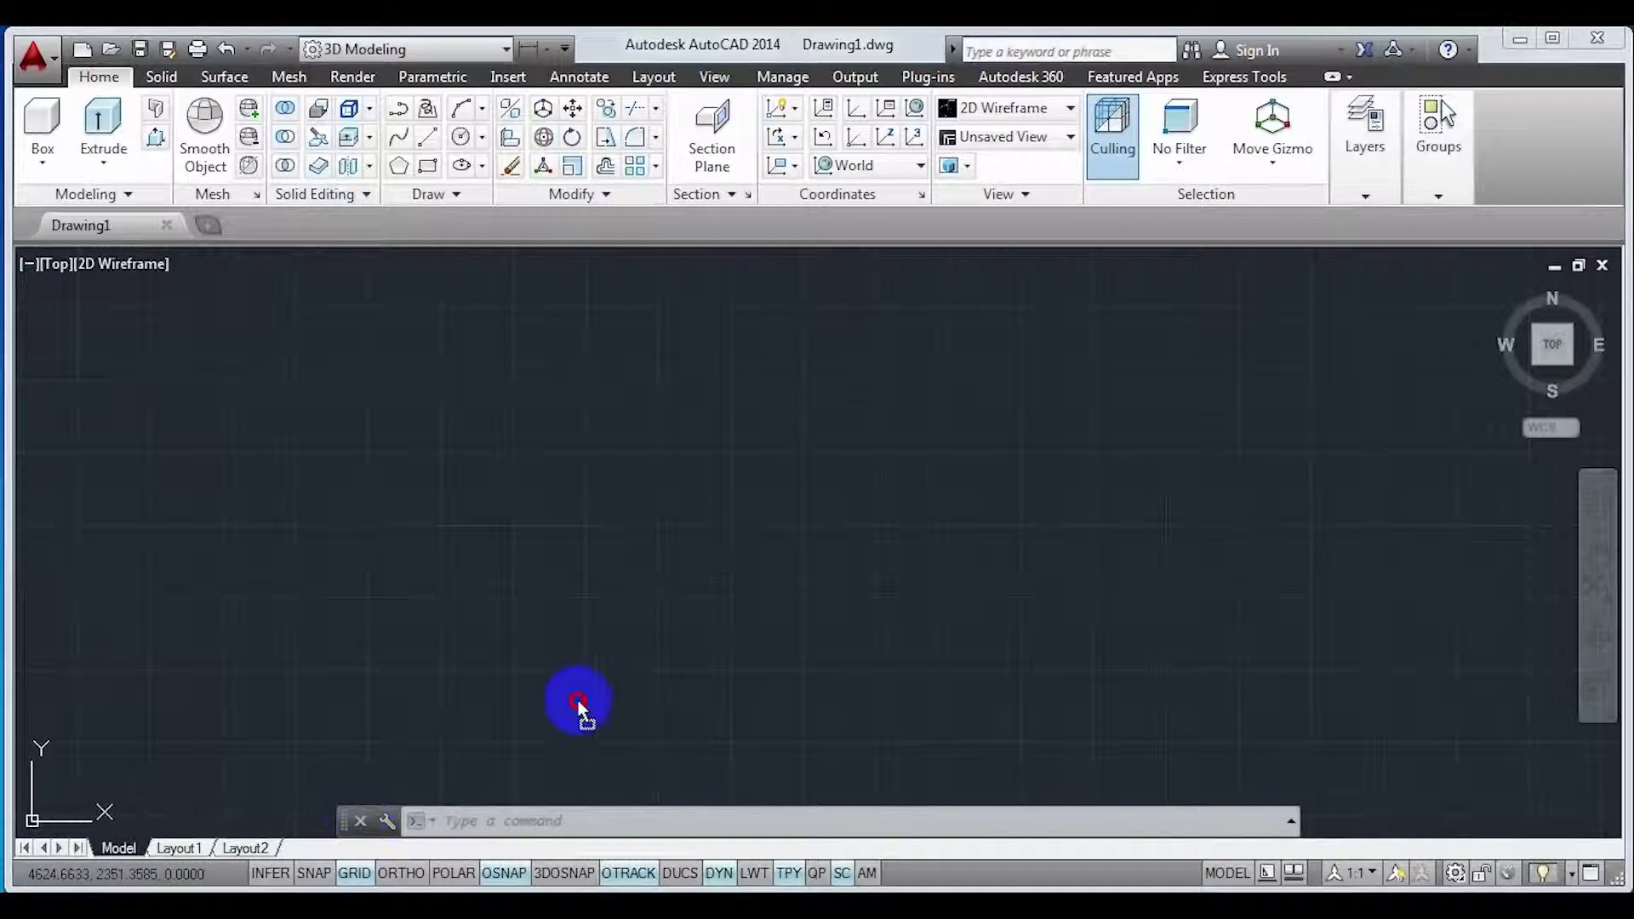
drag(643, 655, 659, 652)
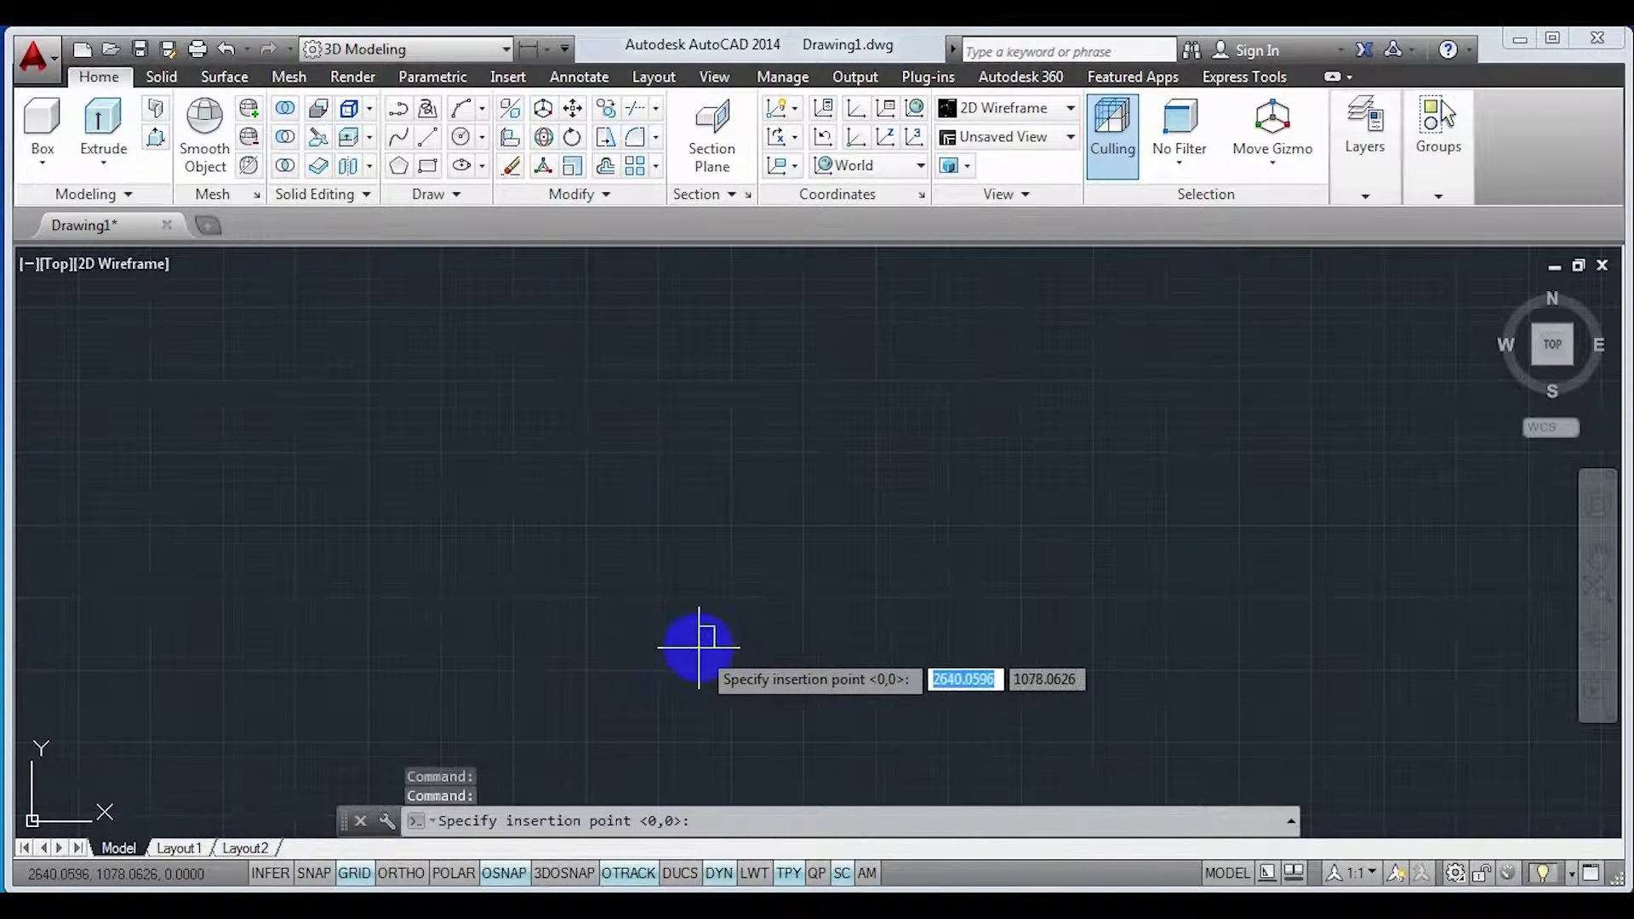
click(473, 689)
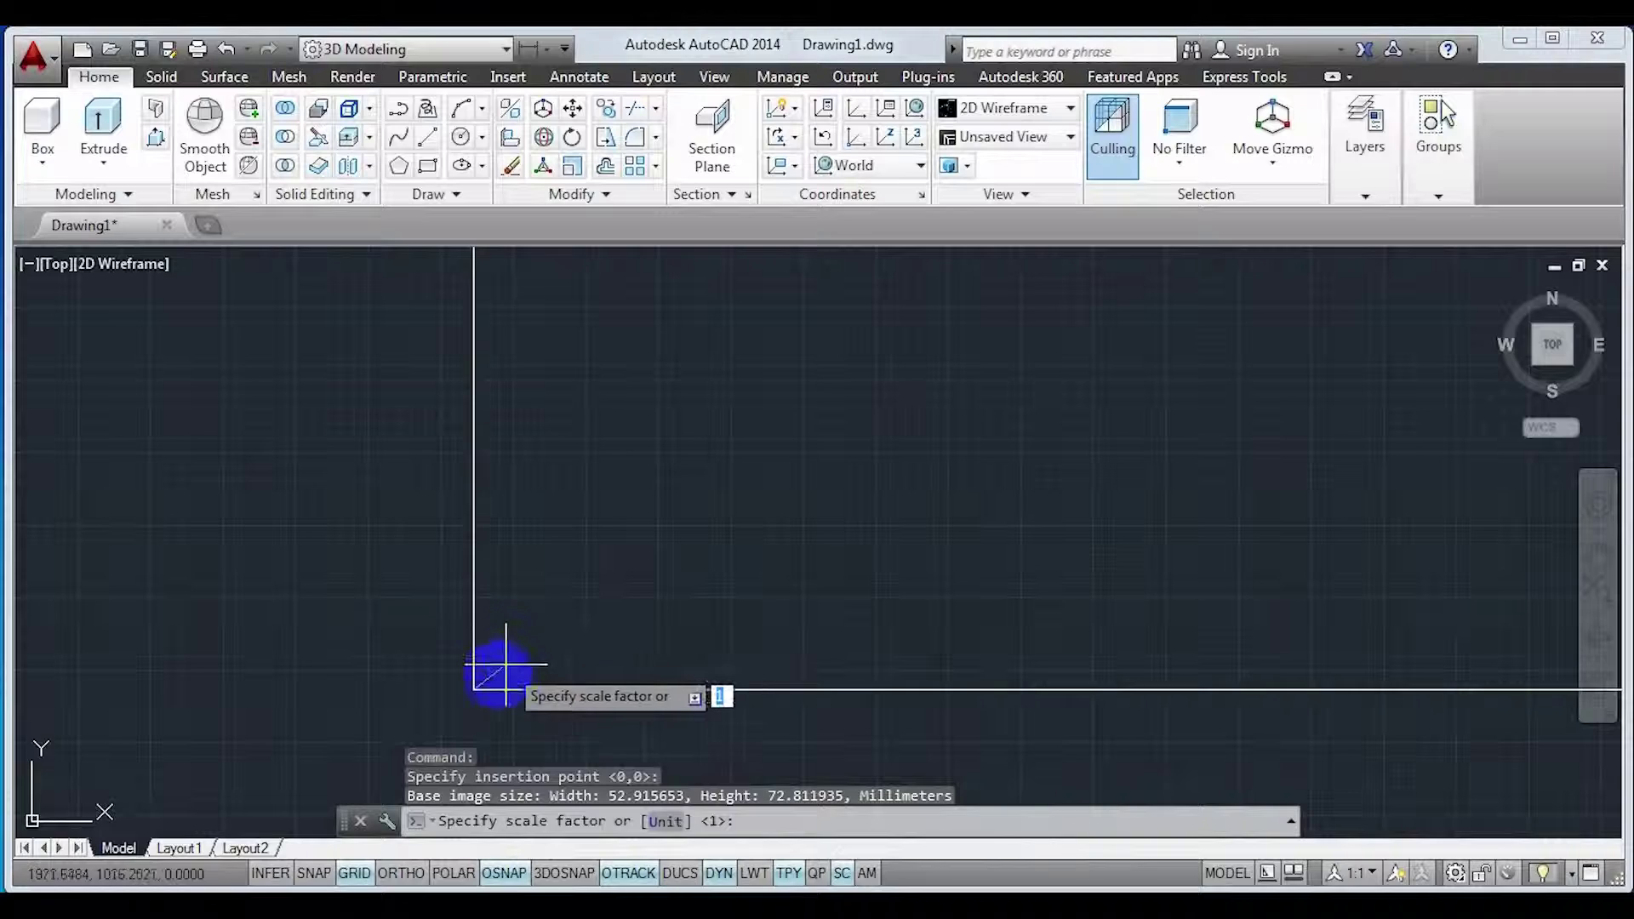
scroll(494, 691, down, 3)
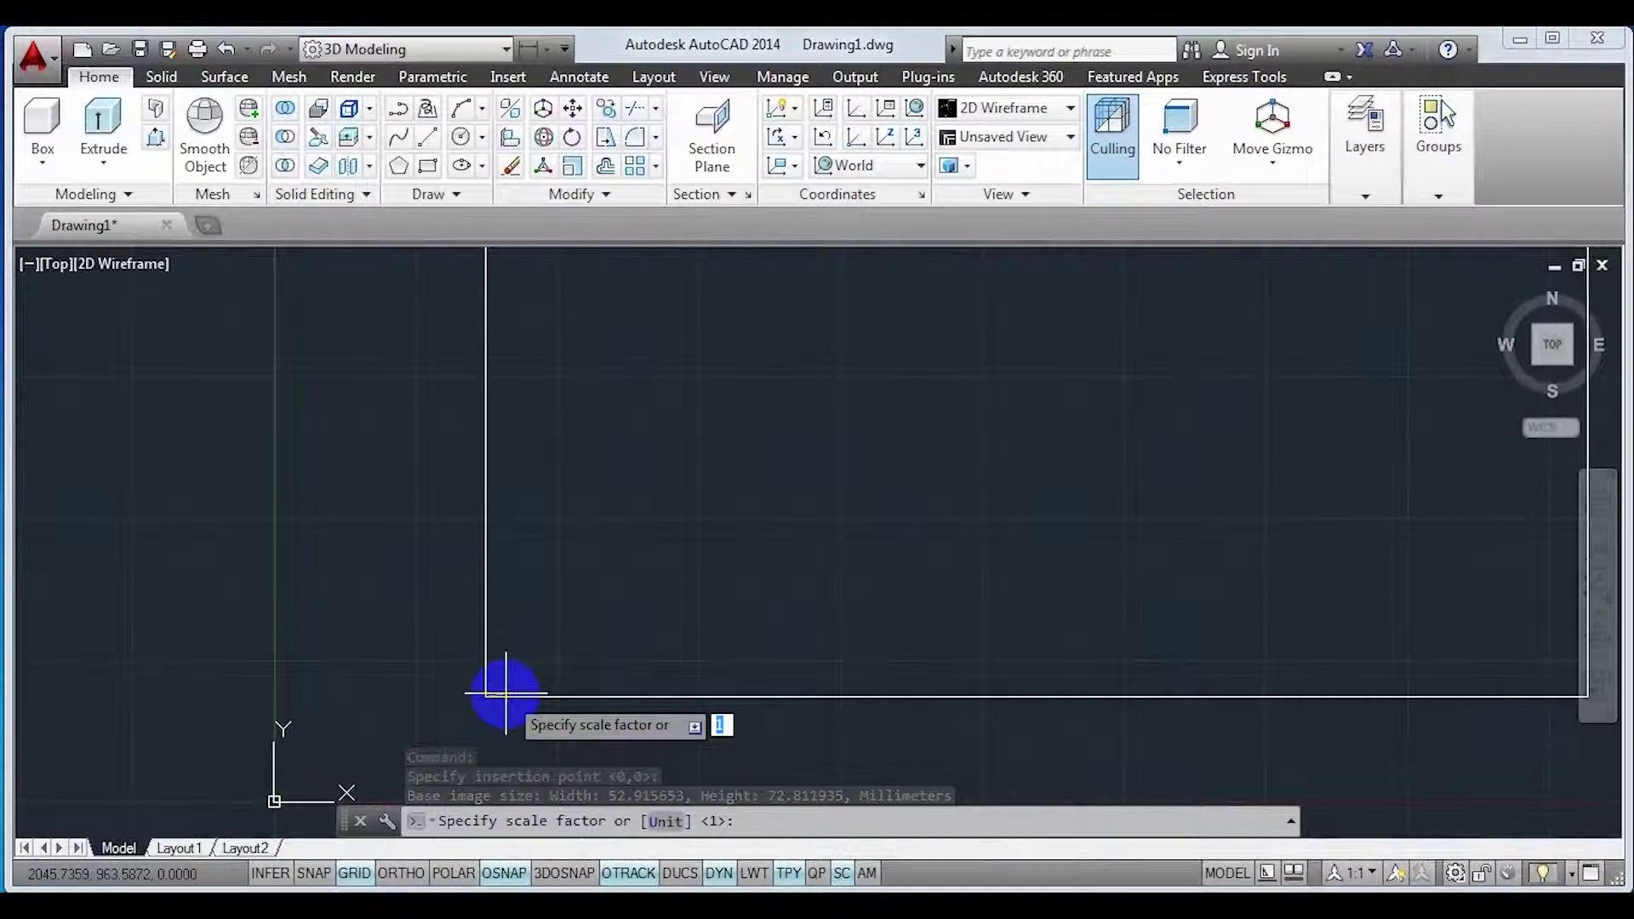
key(Return)
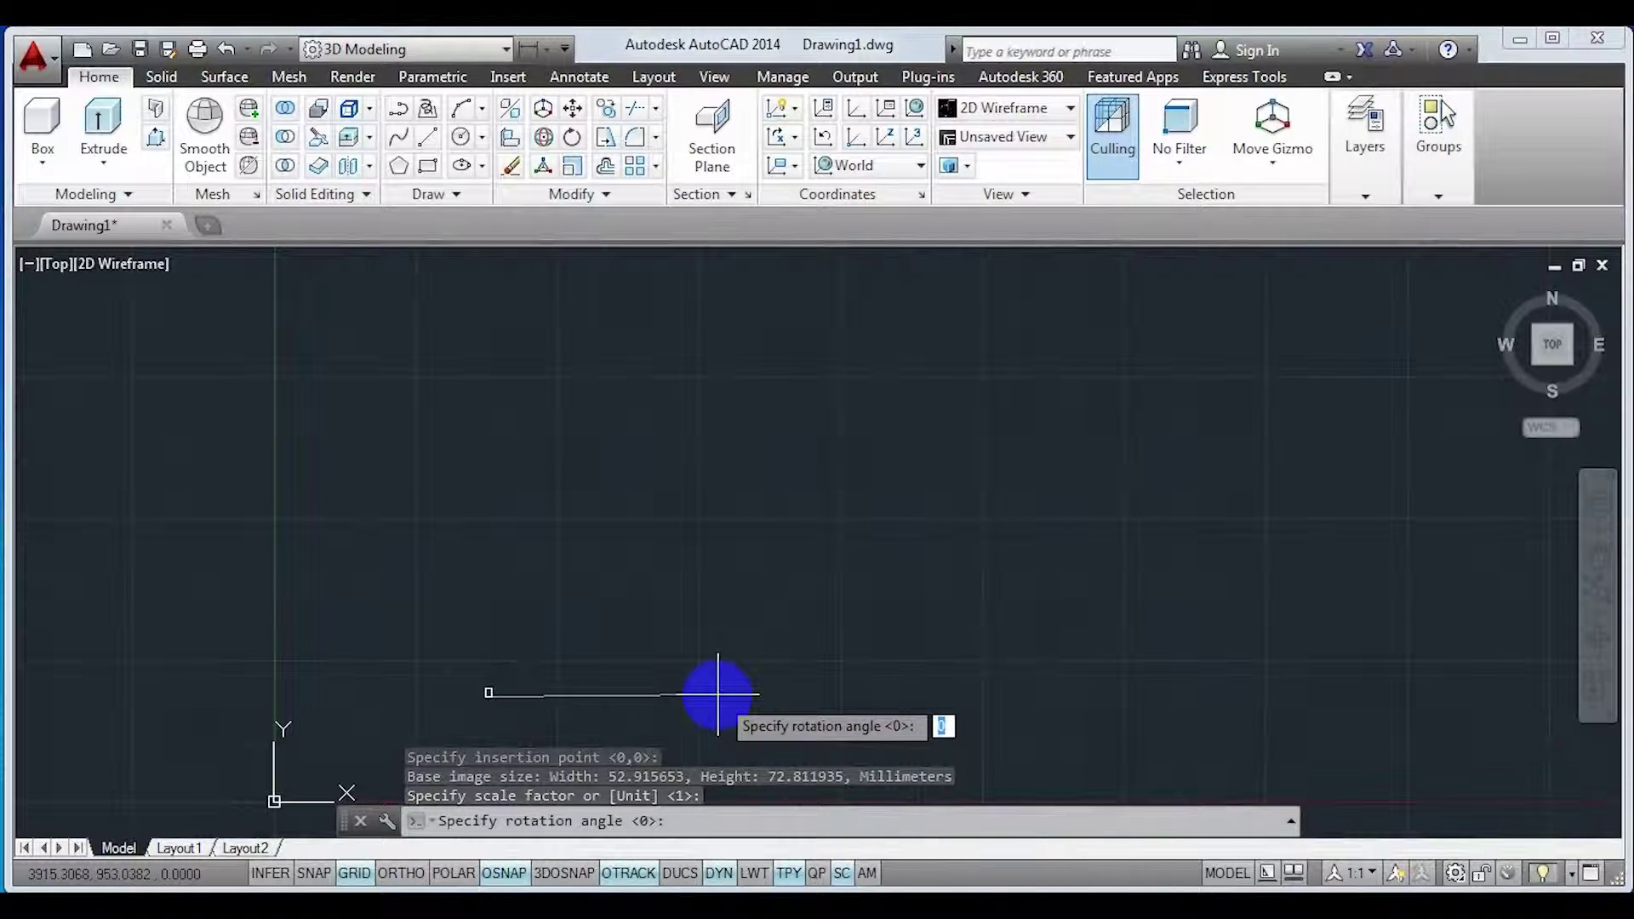
key(F8)
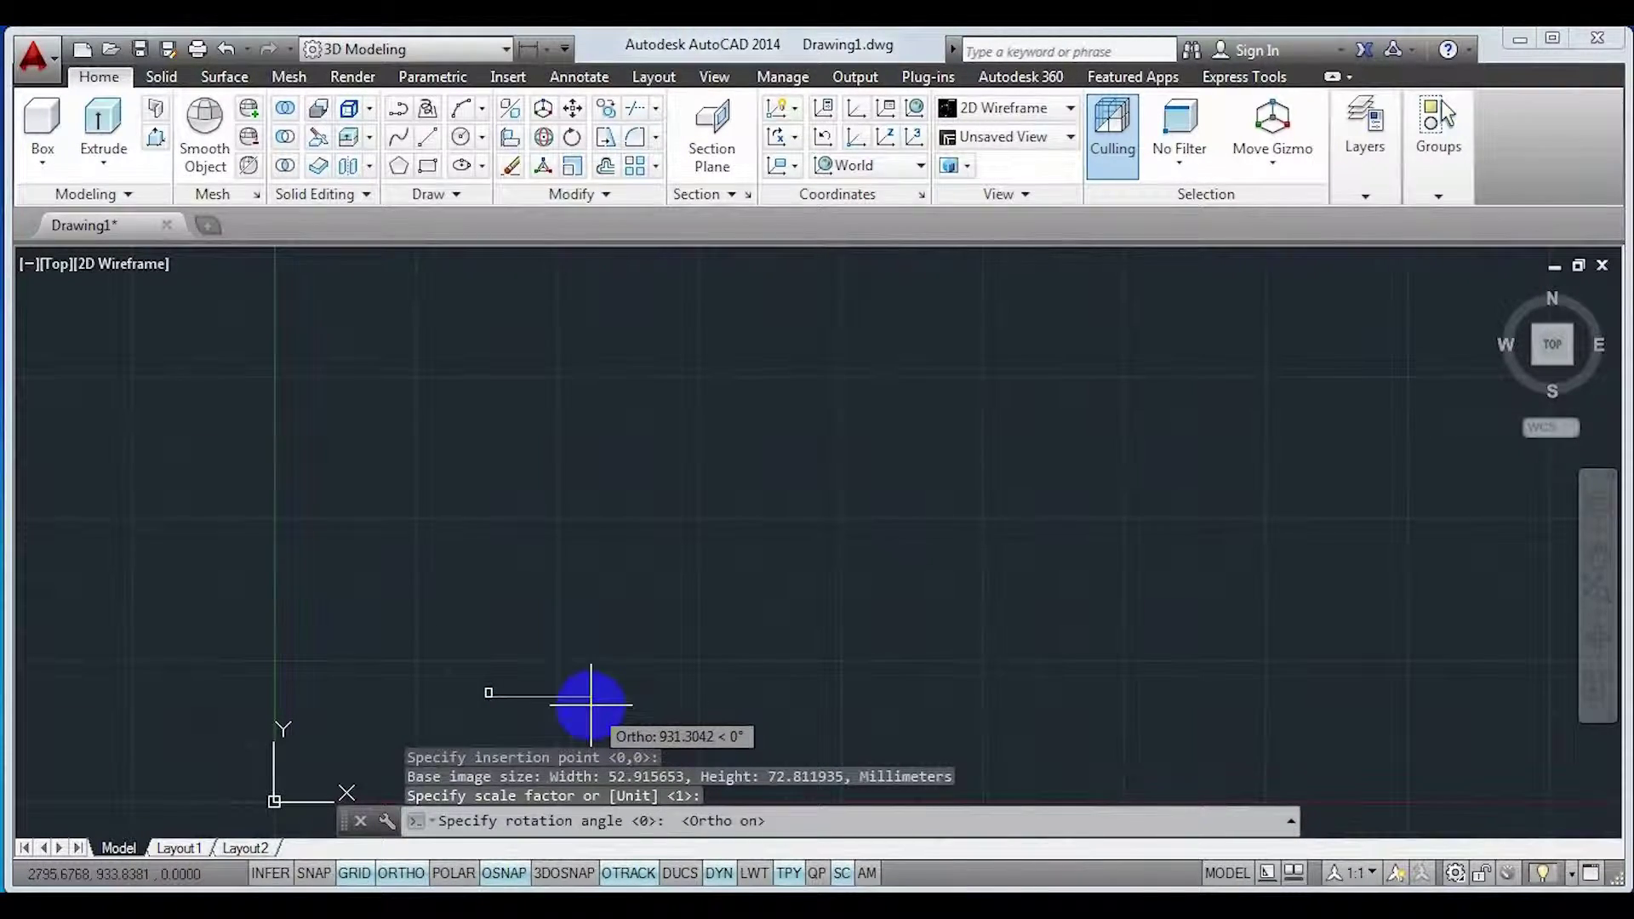
click(548, 704)
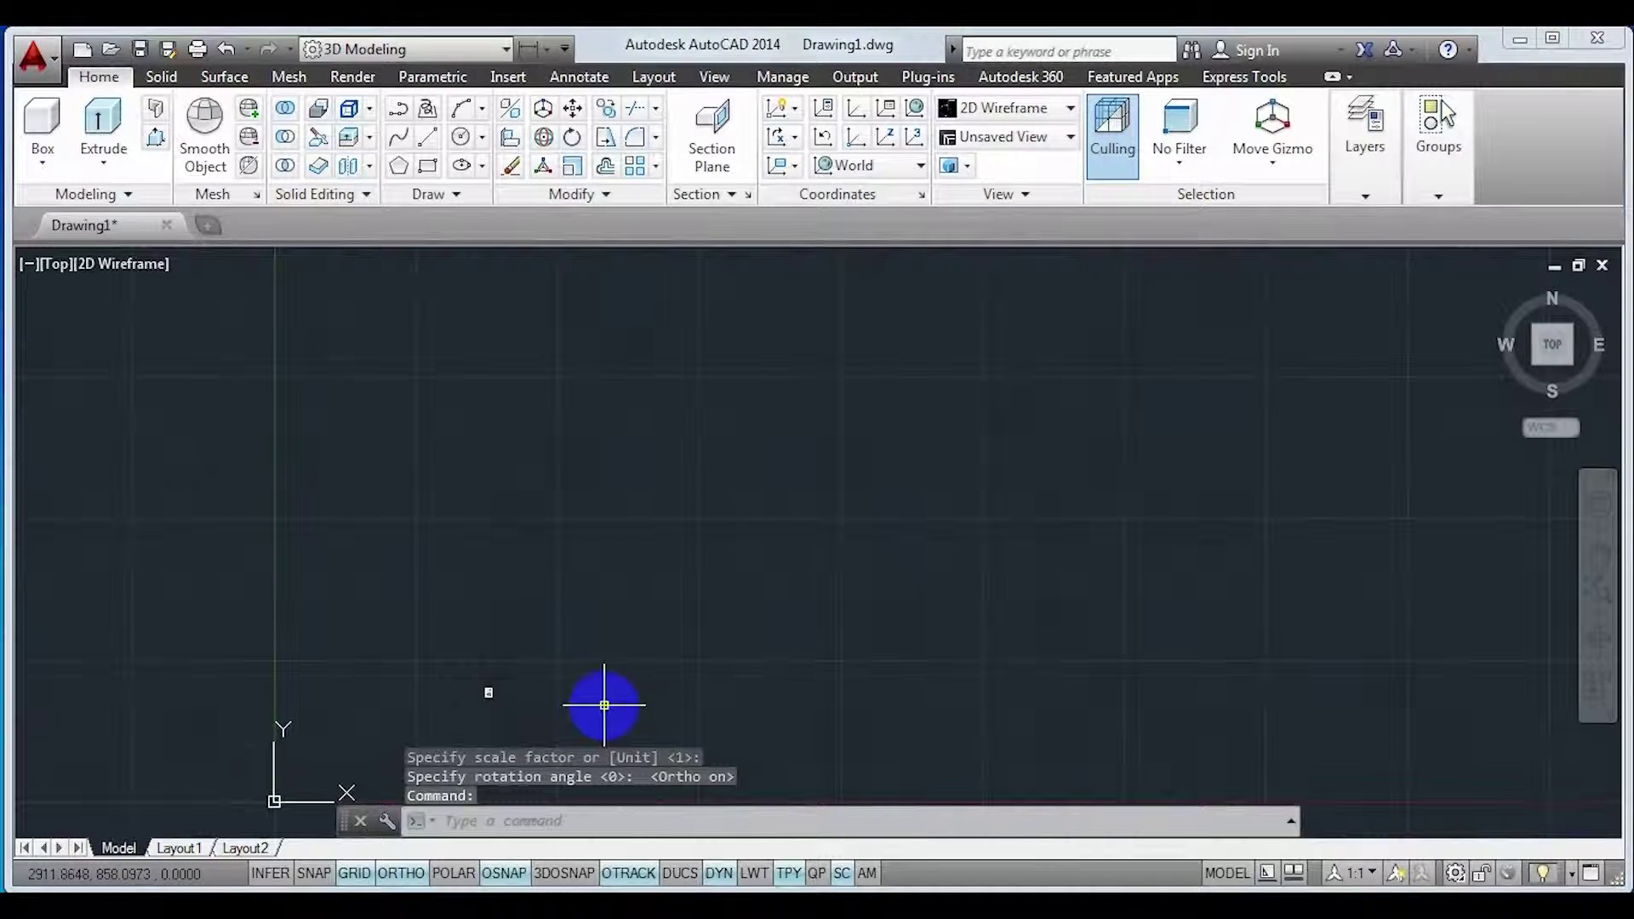
middle_click(610, 703)
middle_click(609, 703)
scroll(926, 643, down, 5)
middle_drag(971, 664, 892, 590)
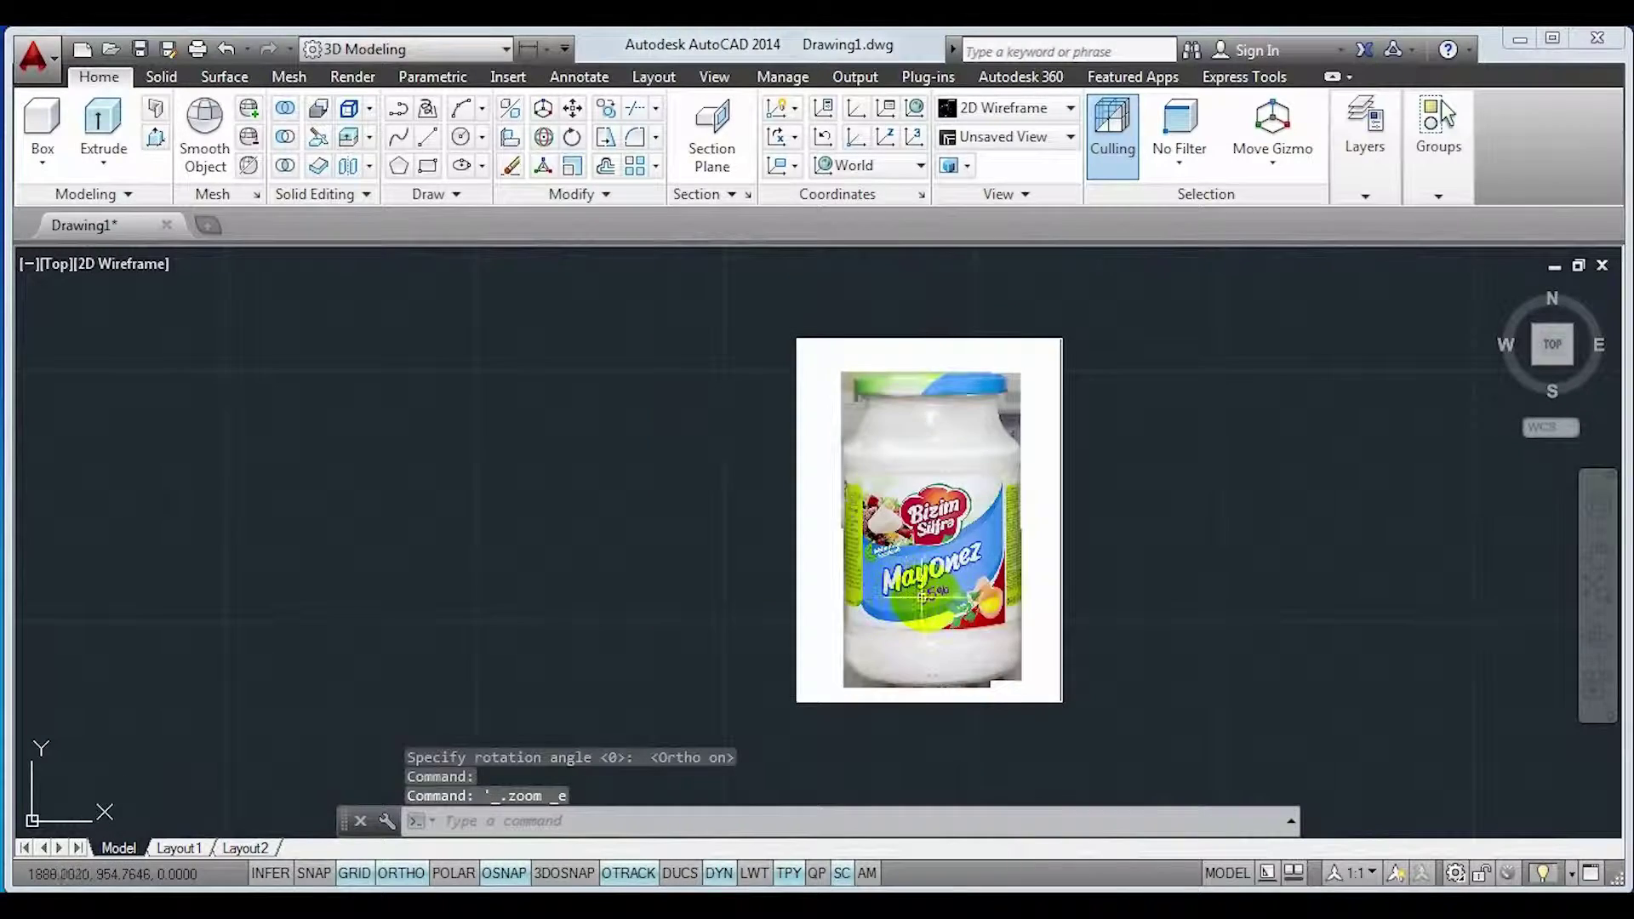
- Draw a vertical centre line through the jar picture from the midpoint of its lower edge to its upper edge
scroll(926, 590, up, 4)
scroll(933, 590, down, 2)
middle_drag(920, 700, 920, 752)
scroll(822, 575, down, 2)
scroll(822, 579, up, 2)
scroll(875, 655, down, 2)
middle_drag(872, 660, 700, 583)
scroll(693, 571, up, 2)
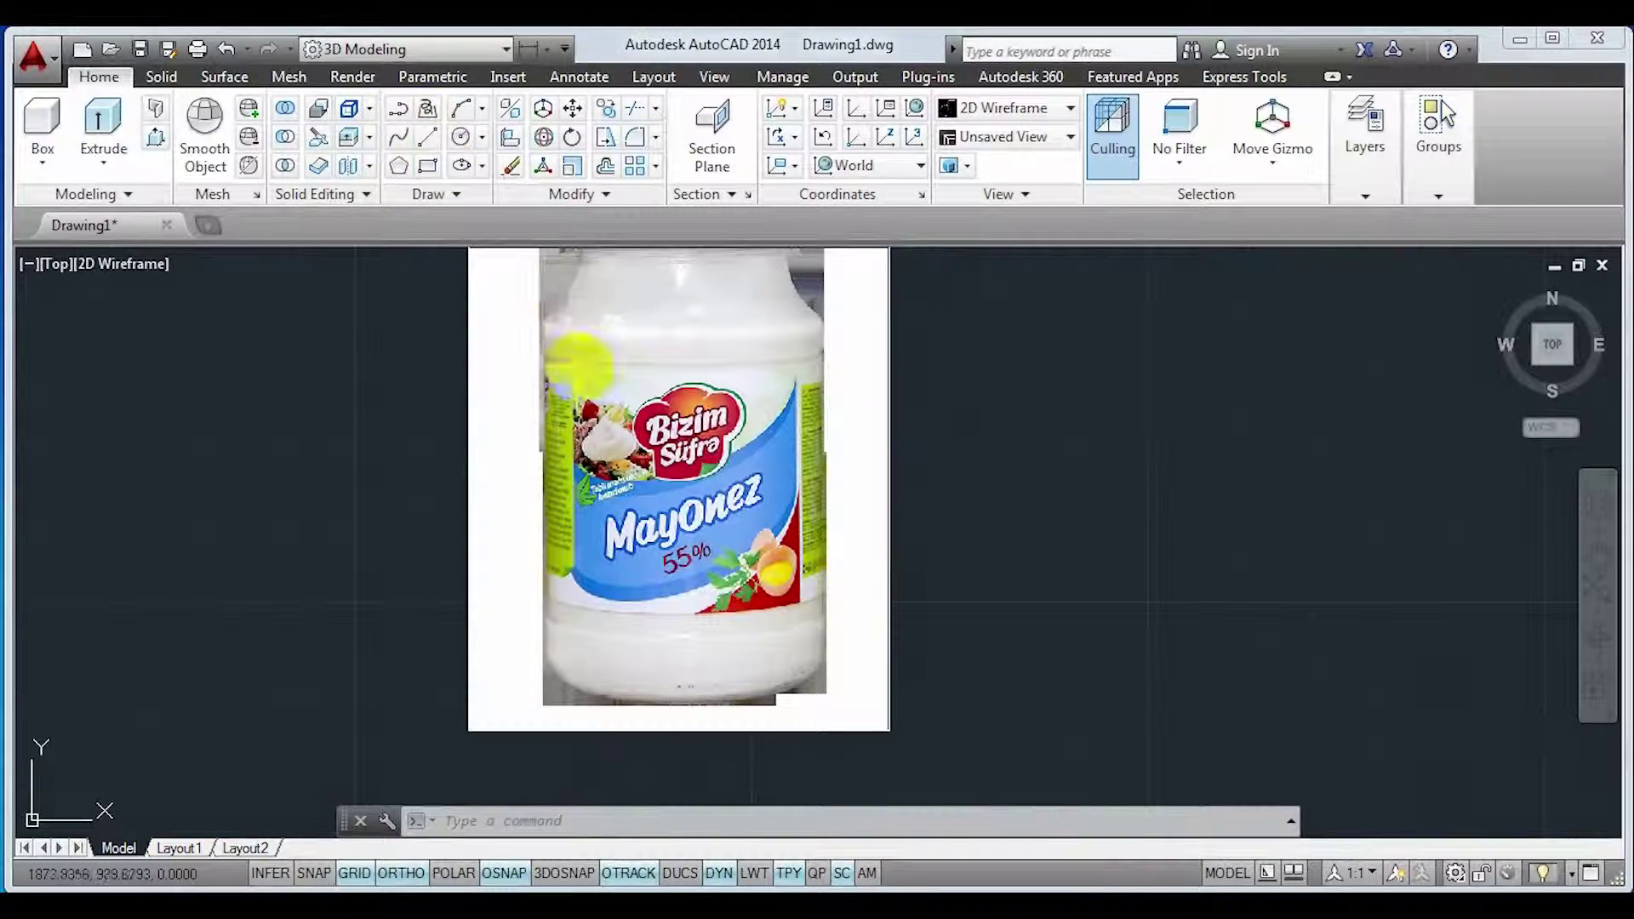
click(428, 138)
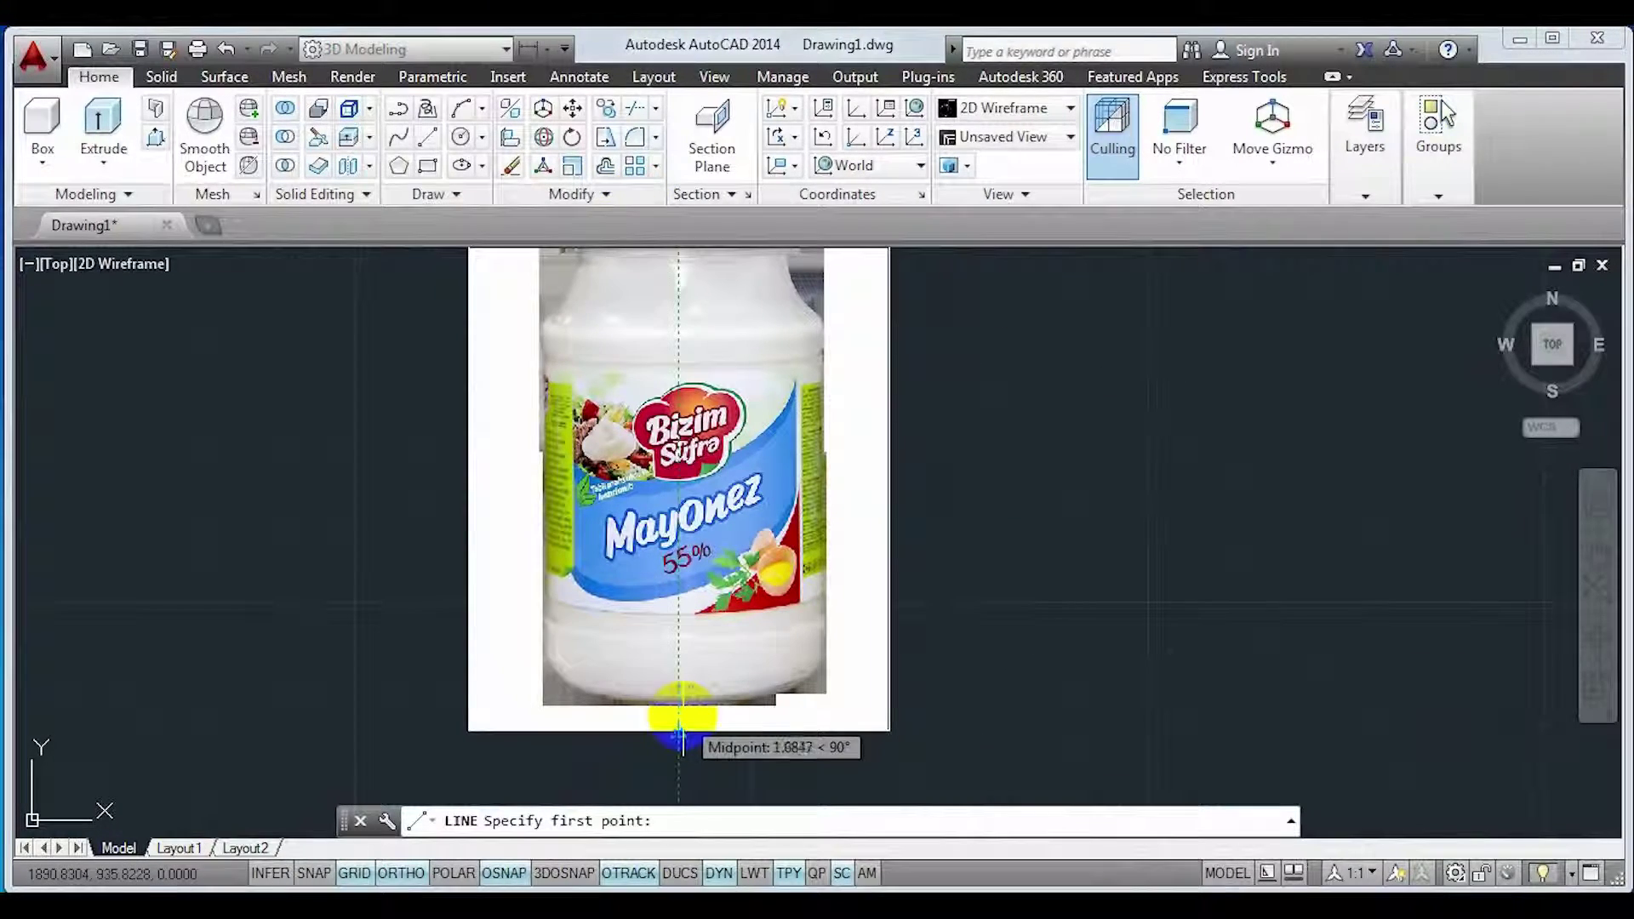
scroll(711, 730, up, 3)
click(711, 731)
scroll(710, 724, down, 3)
middle_drag(784, 308, 776, 526)
click(693, 383)
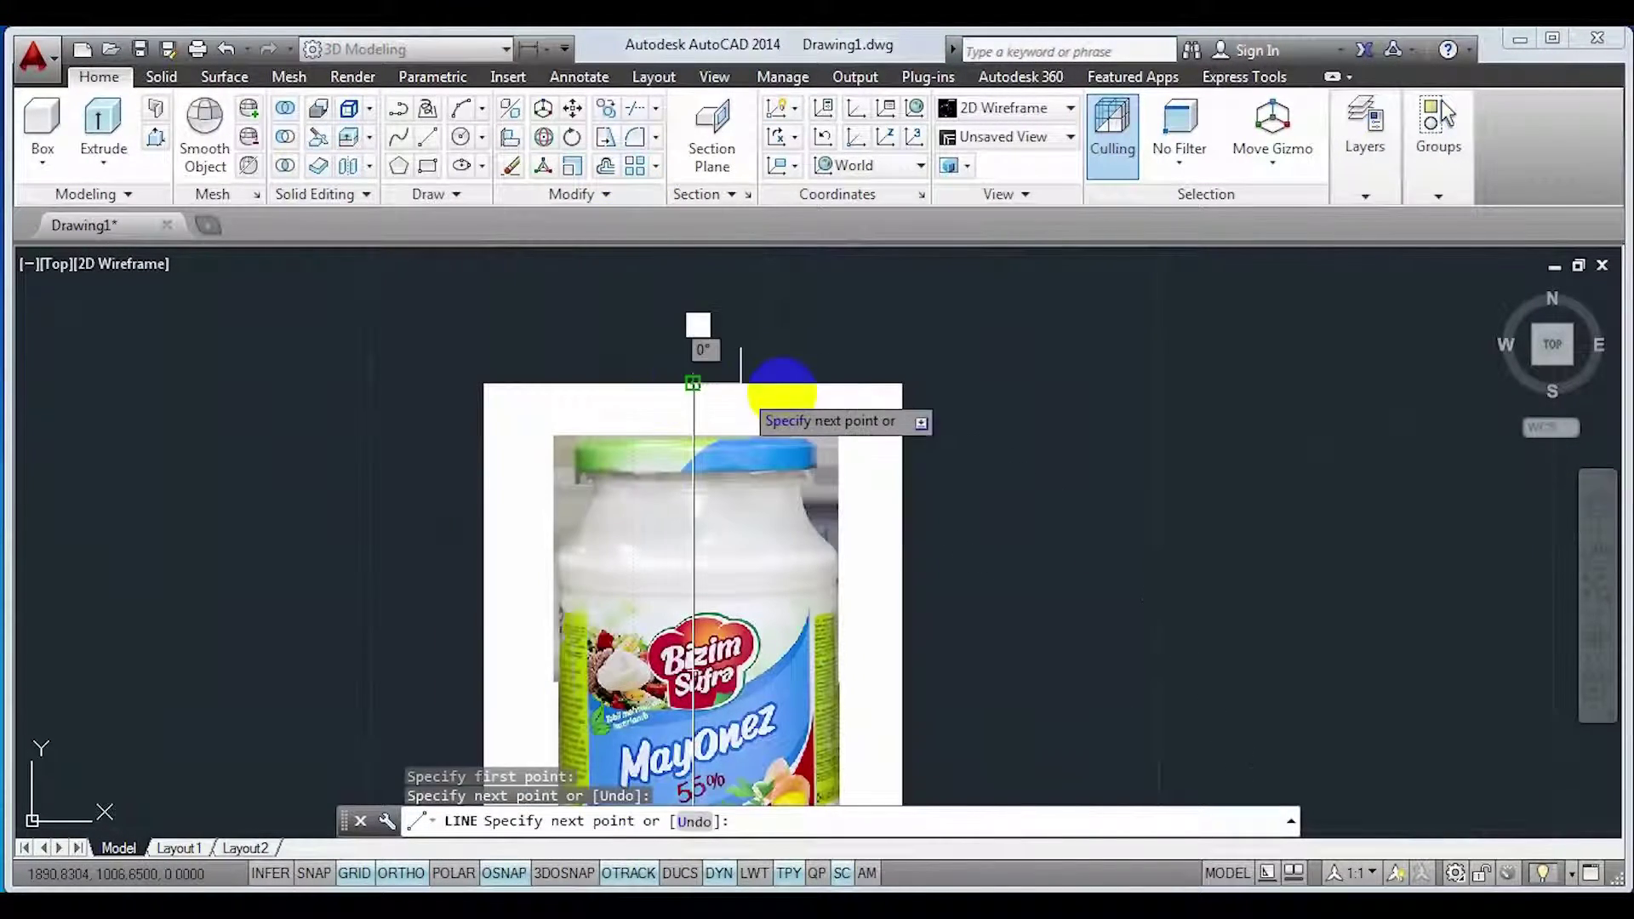
key(Return)
- Start a new line at the jar's base and turn off the Endpoint, Midpoint, Center, Quadrant and Parallel object snaps
middle_drag(693, 766, 740, 453)
scroll(725, 577, up, 1)
middle_drag(724, 577, 659, 492)
click(428, 138)
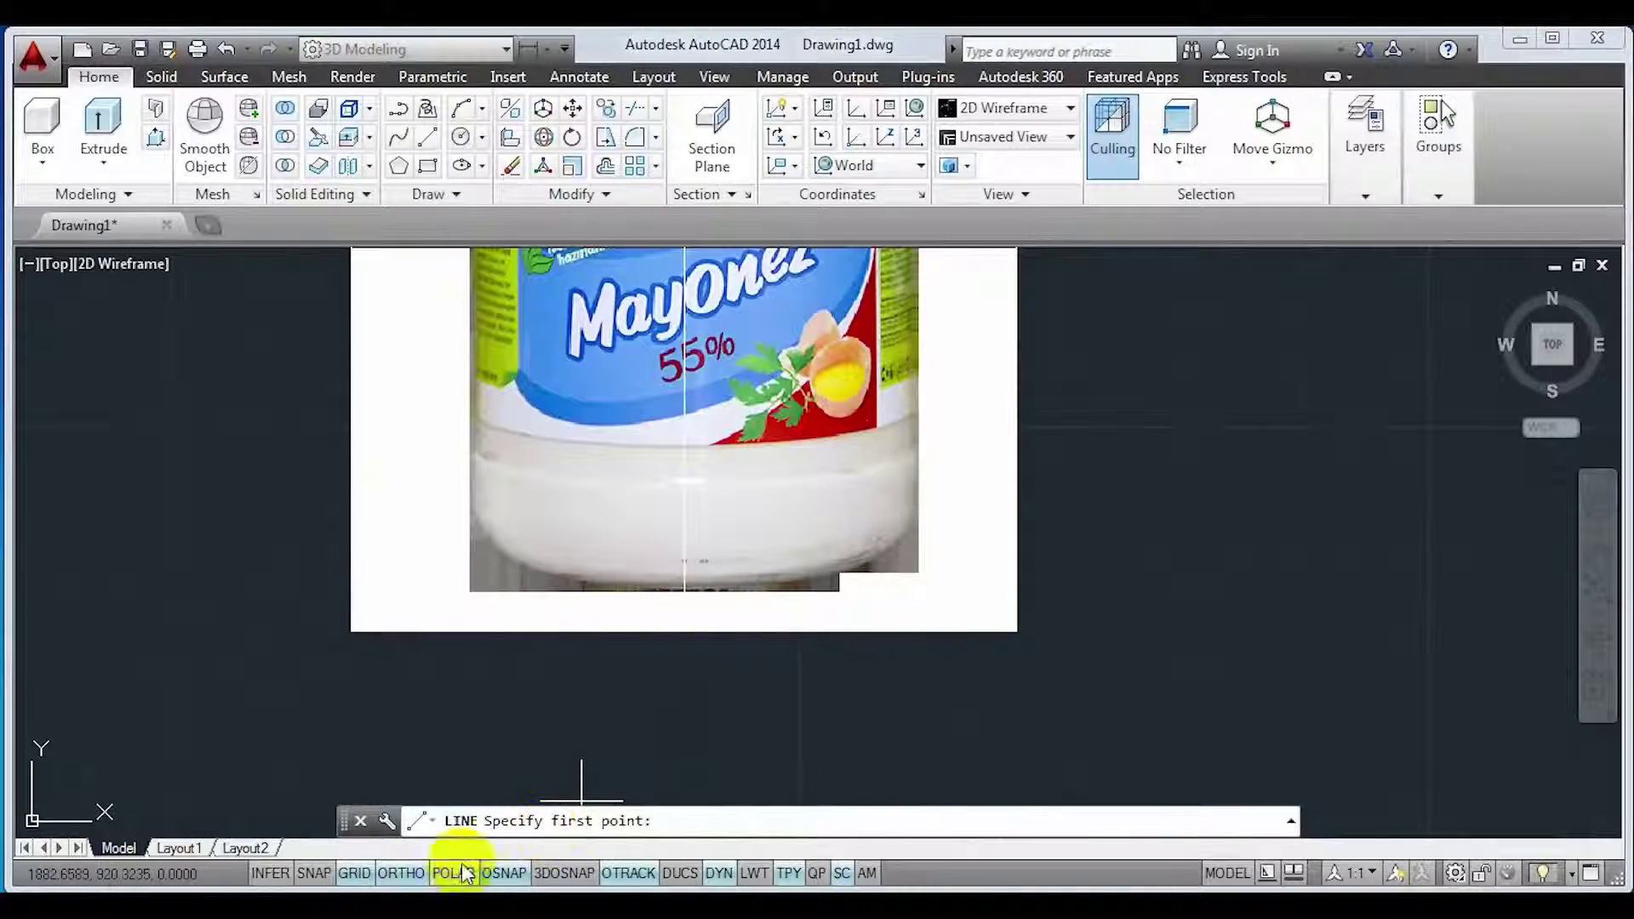
shift+right_click(566, 426)
click(553, 419)
scroll(683, 620, up, 2)
right_click(485, 872)
click(564, 442)
right_click(513, 872)
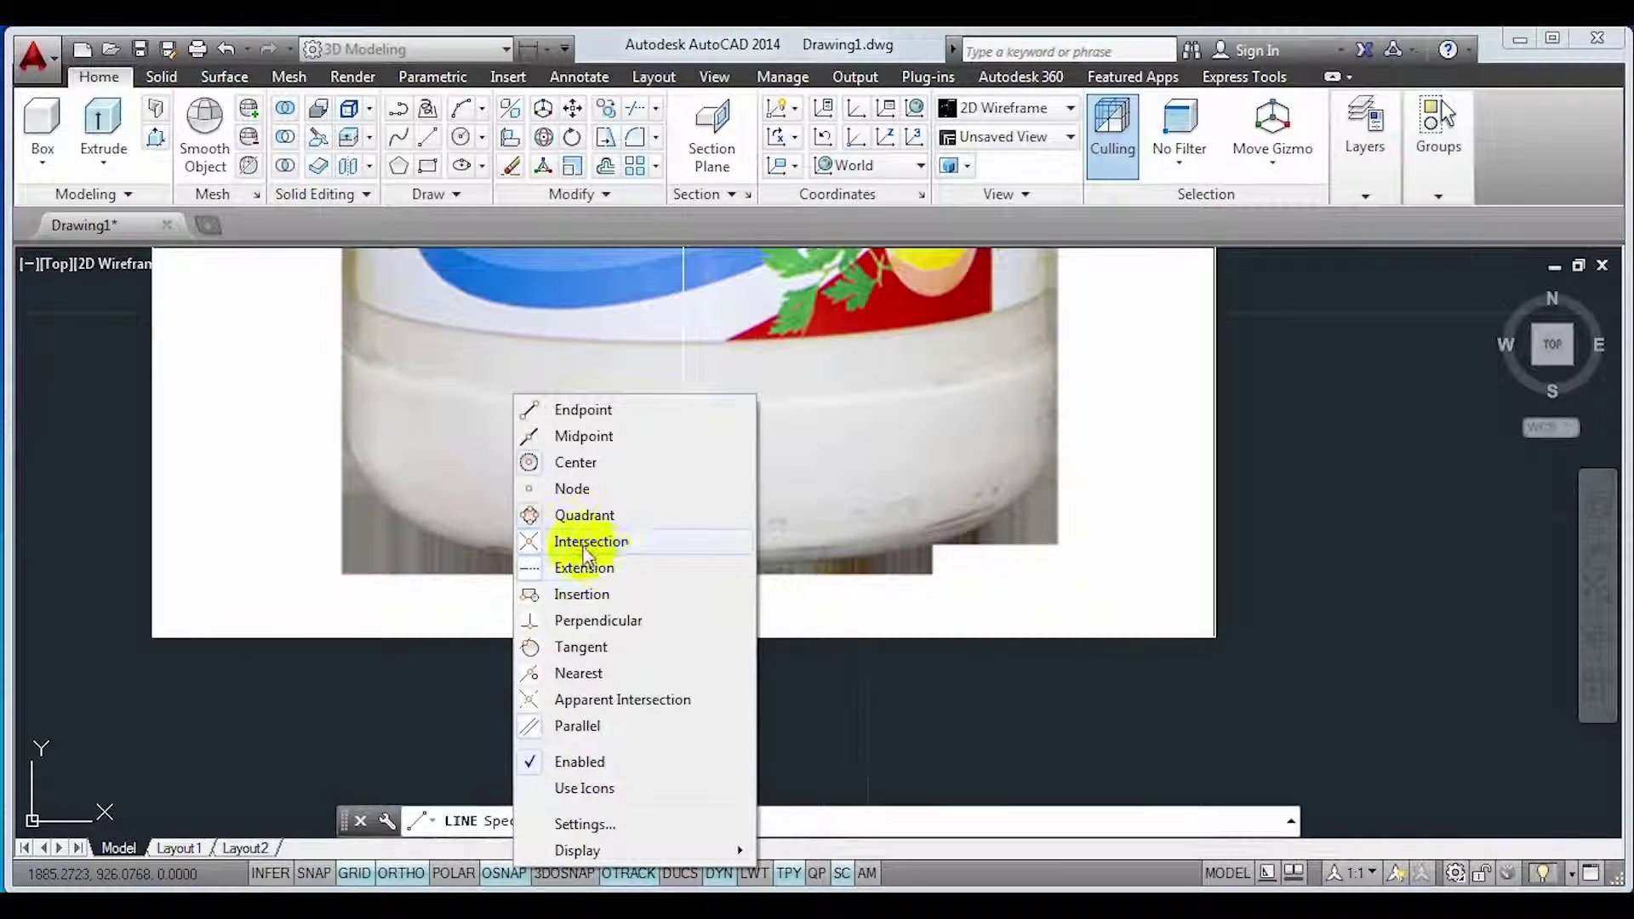
click(530, 468)
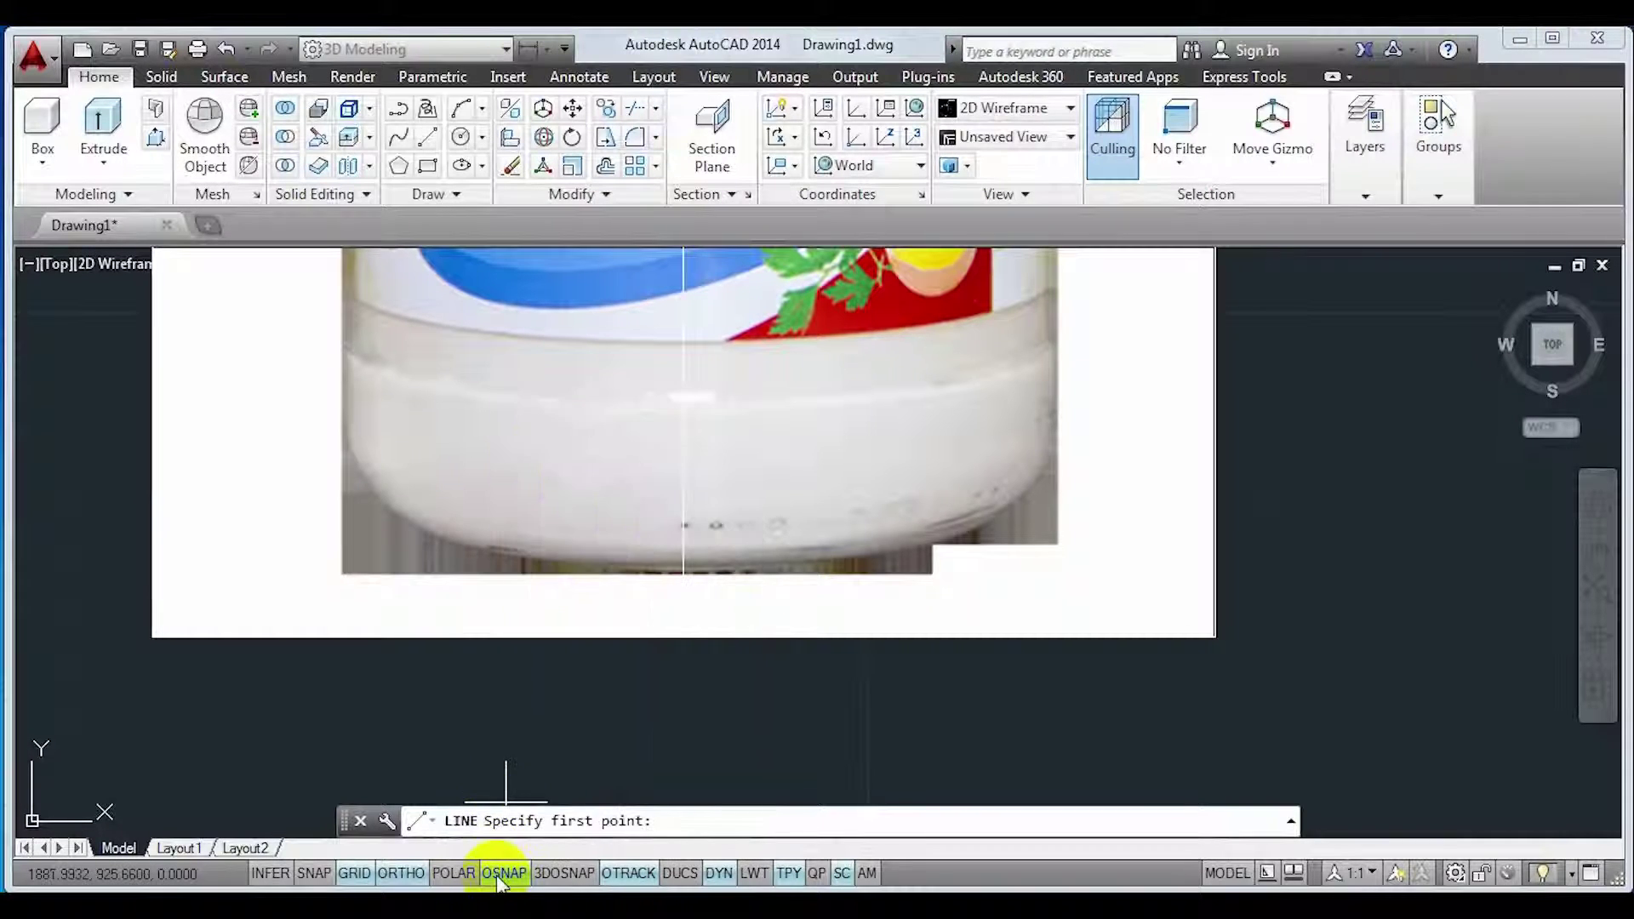
right_click(492, 872)
click(533, 521)
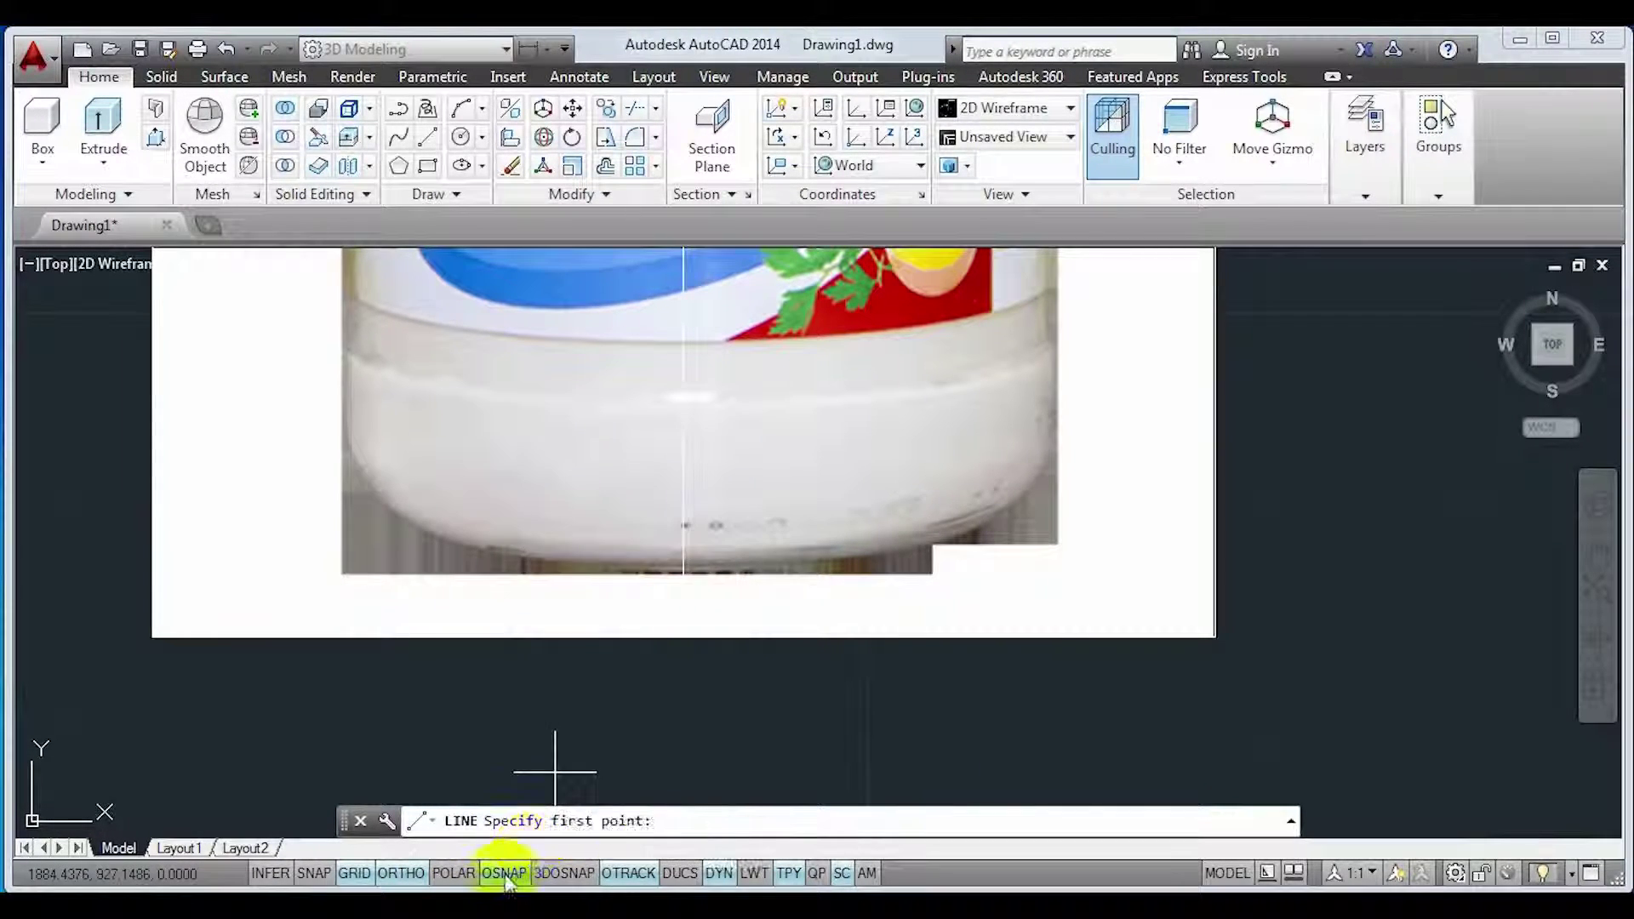
right_click(504, 872)
click(559, 734)
- Draw the profile's base about 18.3 units rightward from the centre line, and a vertical side up to the groove below the label
scroll(682, 601, up, 3)
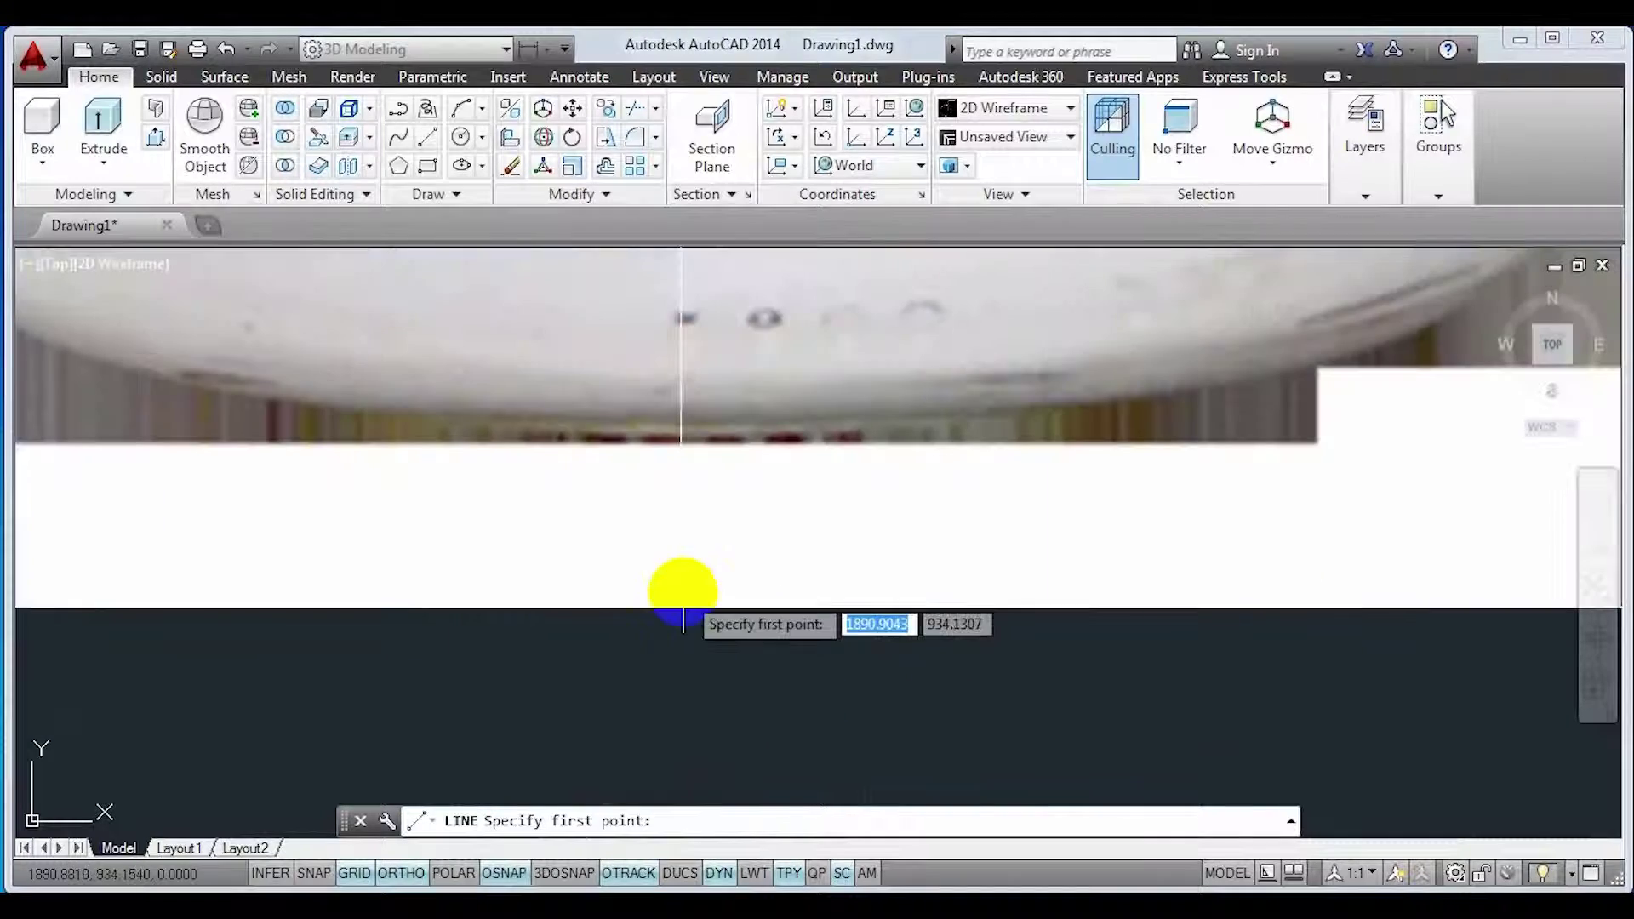
click(681, 426)
scroll(876, 547, down, 2)
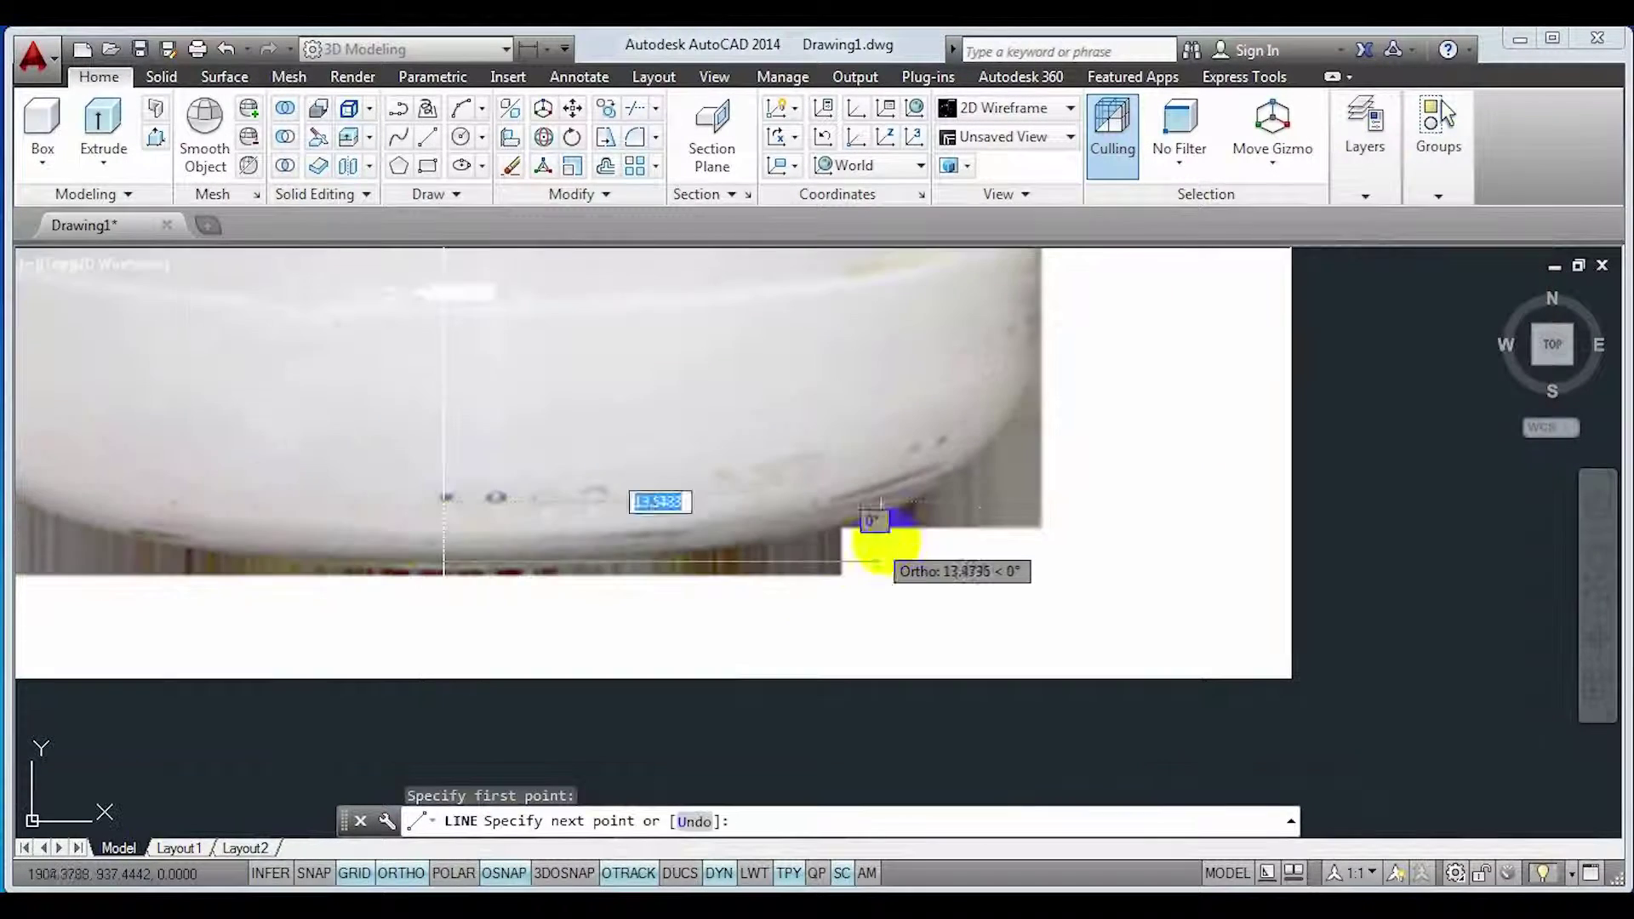
scroll(1030, 503, down, 2)
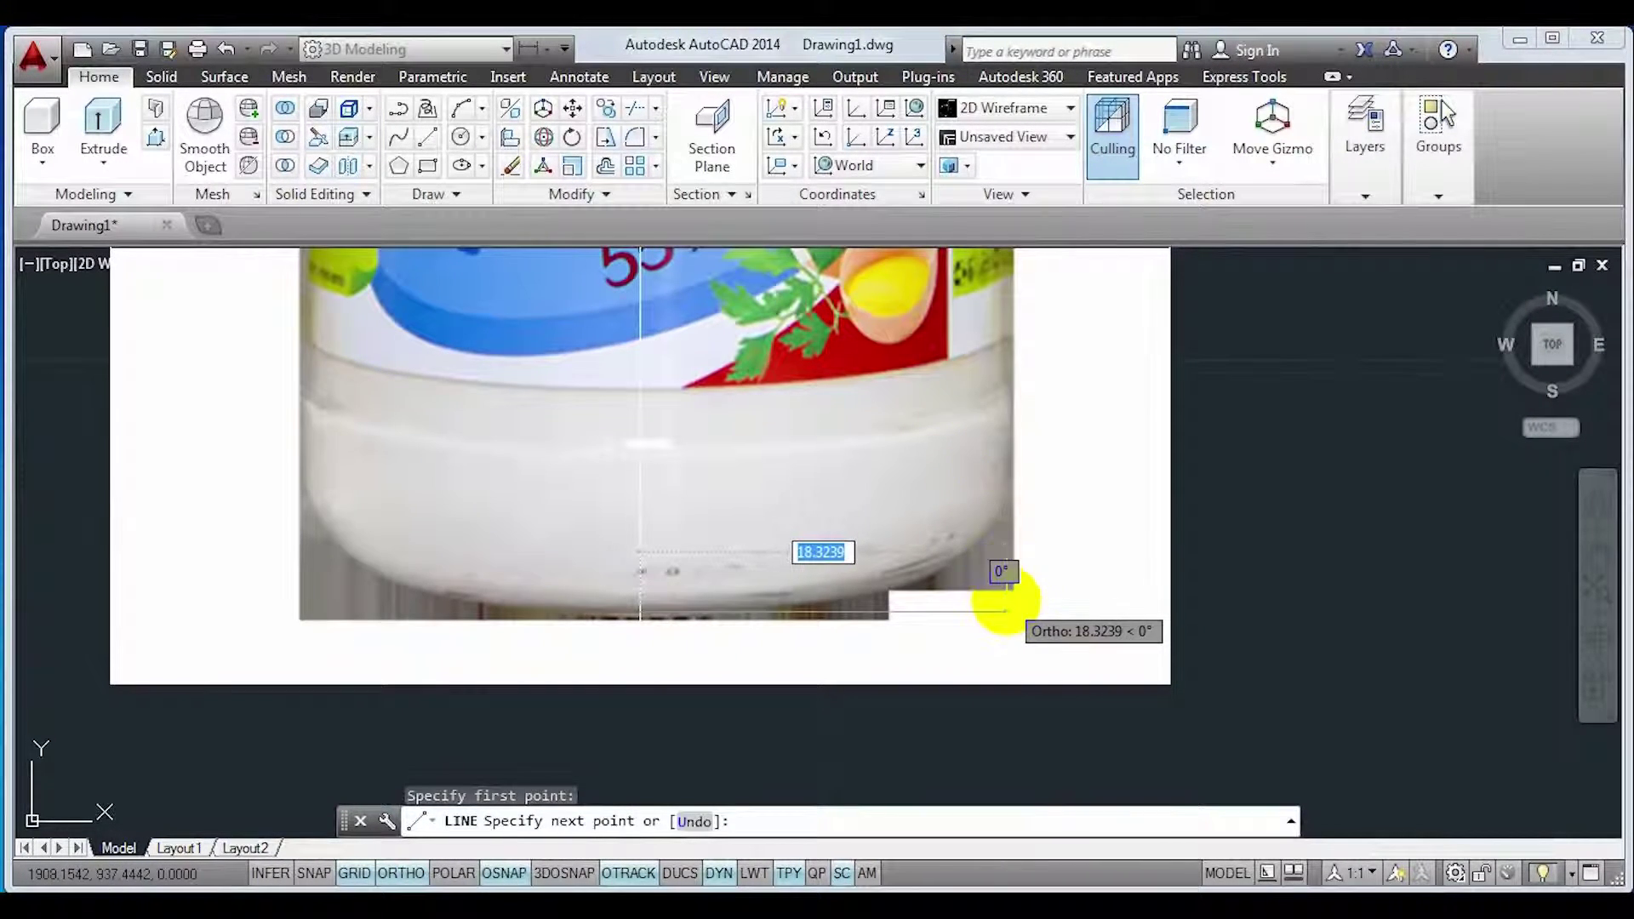
click(997, 582)
scroll(1025, 394, up, 2)
click(1005, 398)
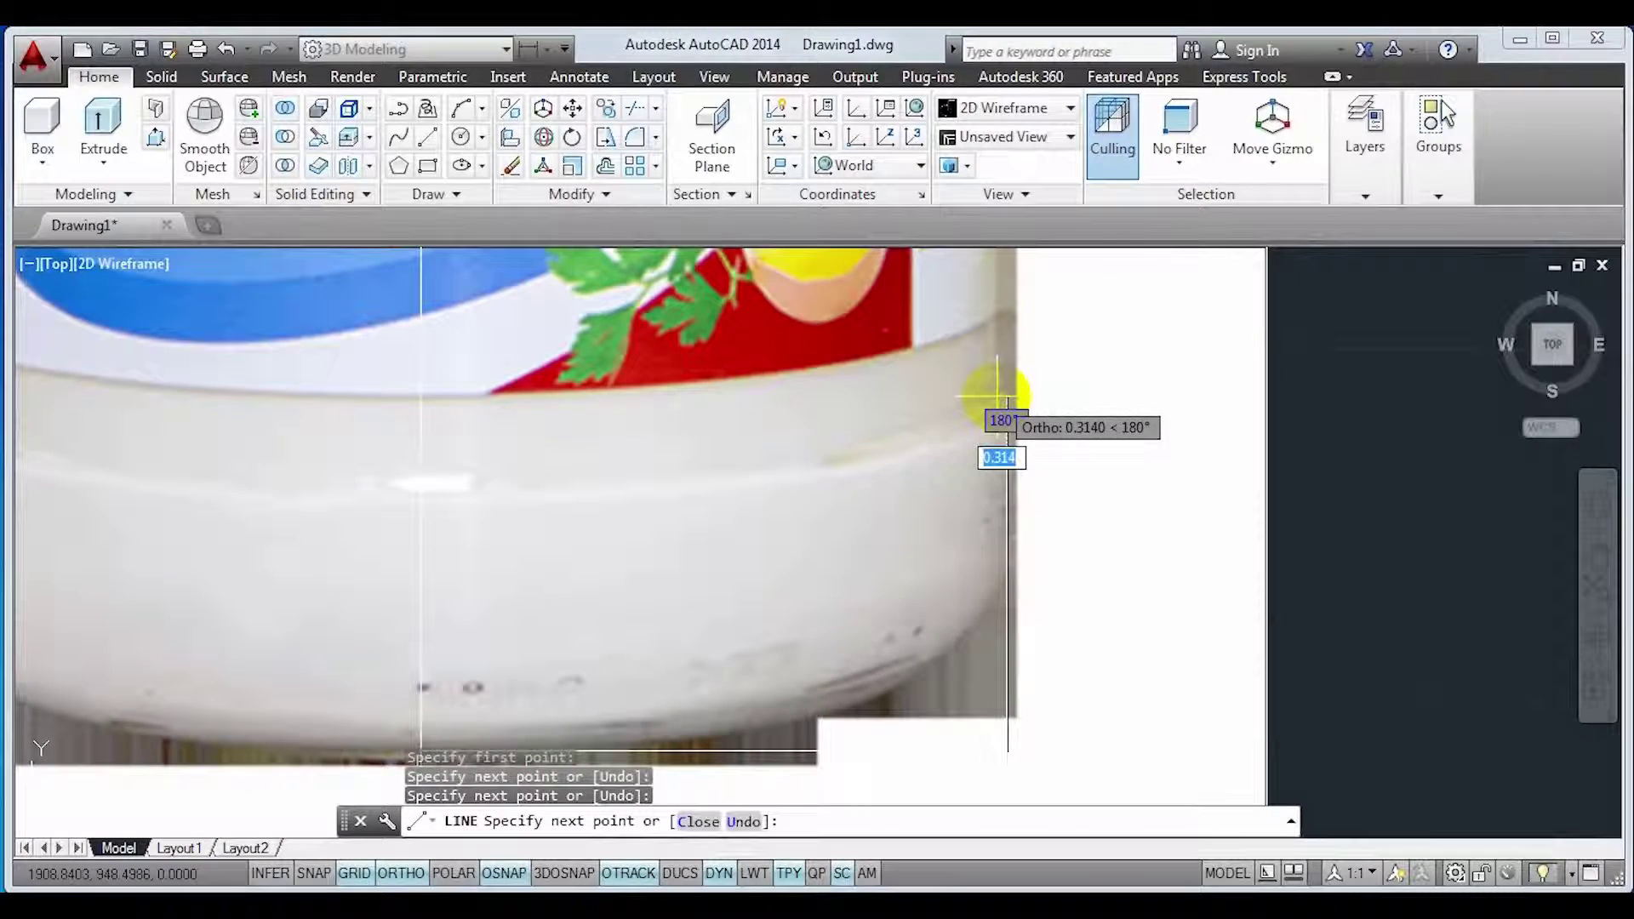
- Continue the profile with a short inward step of about 0.4 units and a vertical line along the label to the shoulder
scroll(997, 395, up, 2)
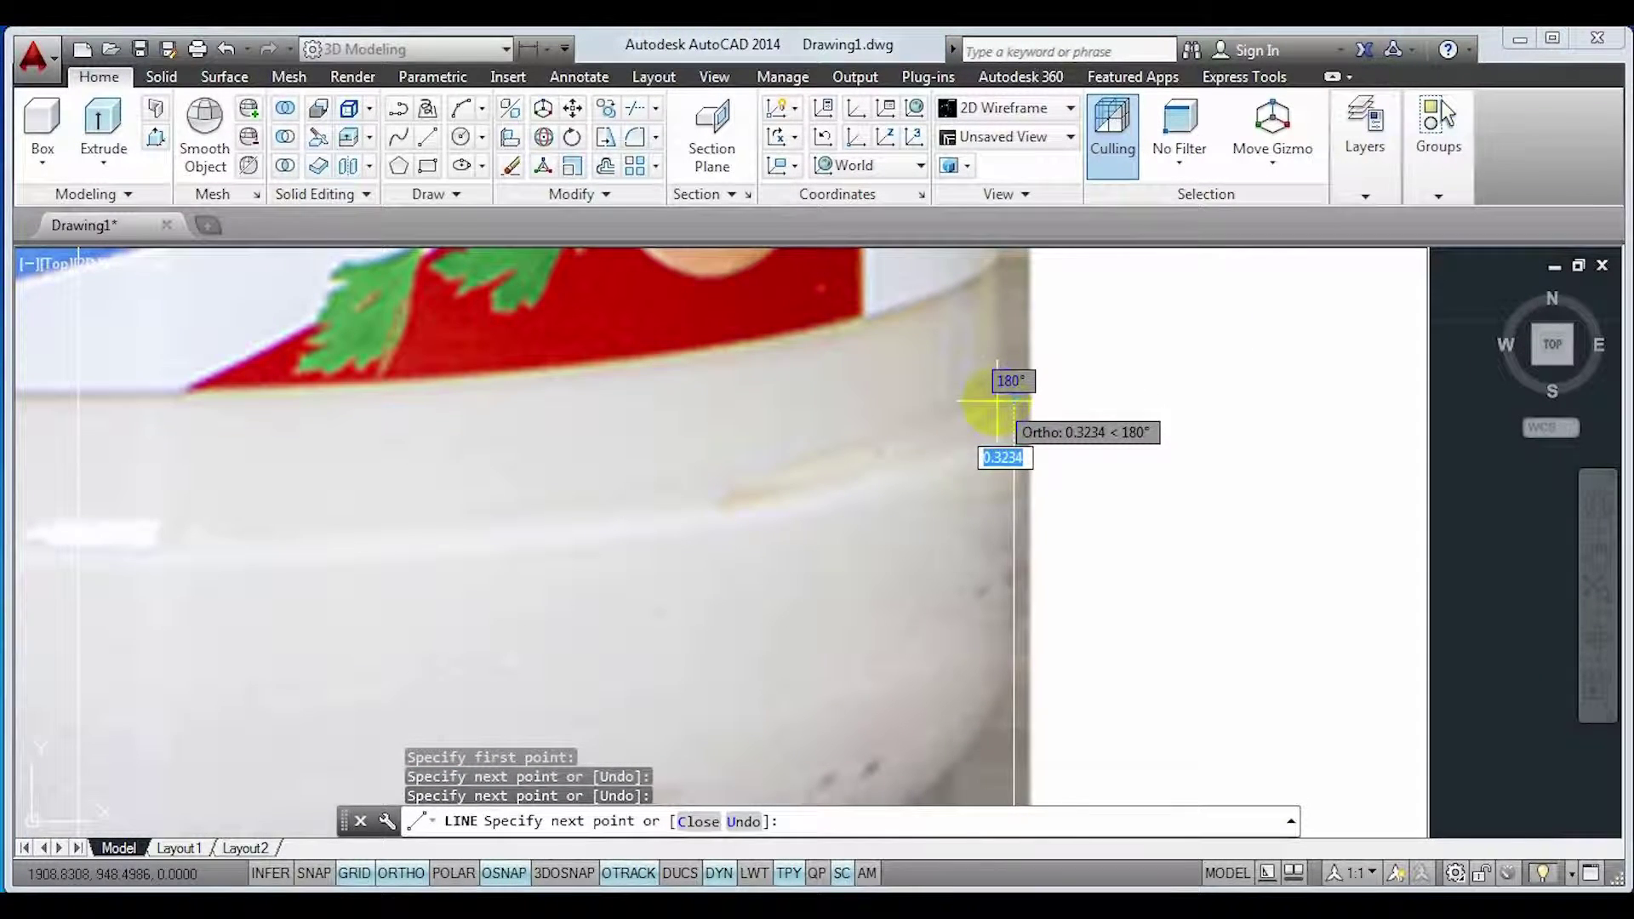
scroll(1005, 386, up, 2)
scroll(1005, 386, down, 3)
scroll(1005, 385, up, 1)
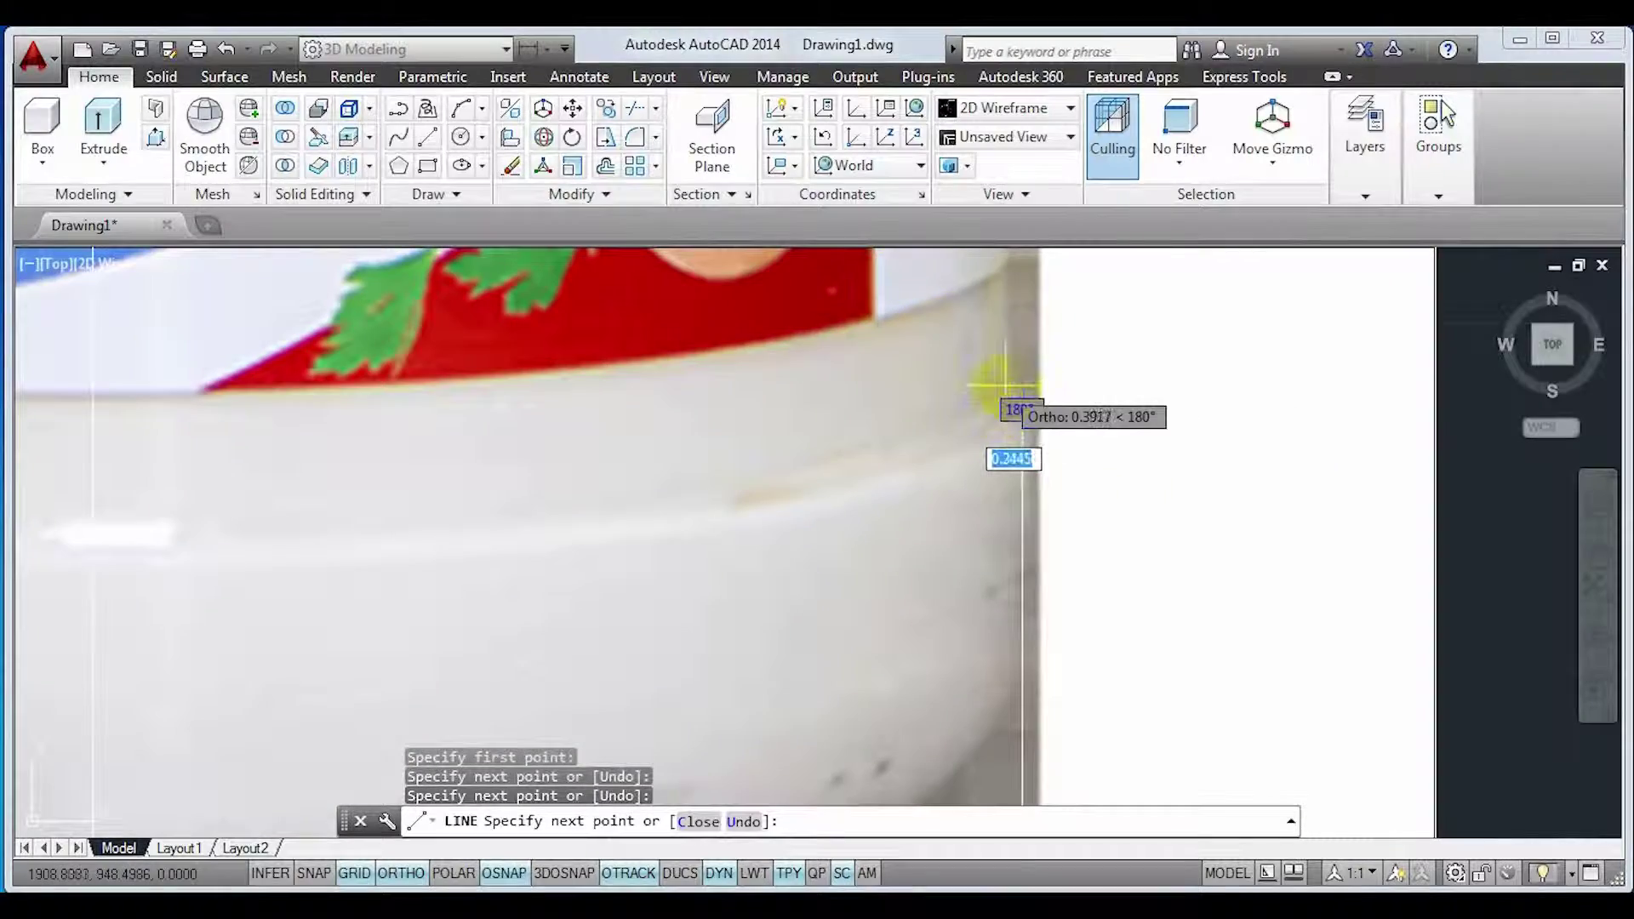
click(1005, 386)
scroll(1013, 374, down, 6)
middle_drag(1018, 369, 977, 800)
scroll(1000, 482, up, 2)
click(951, 309)
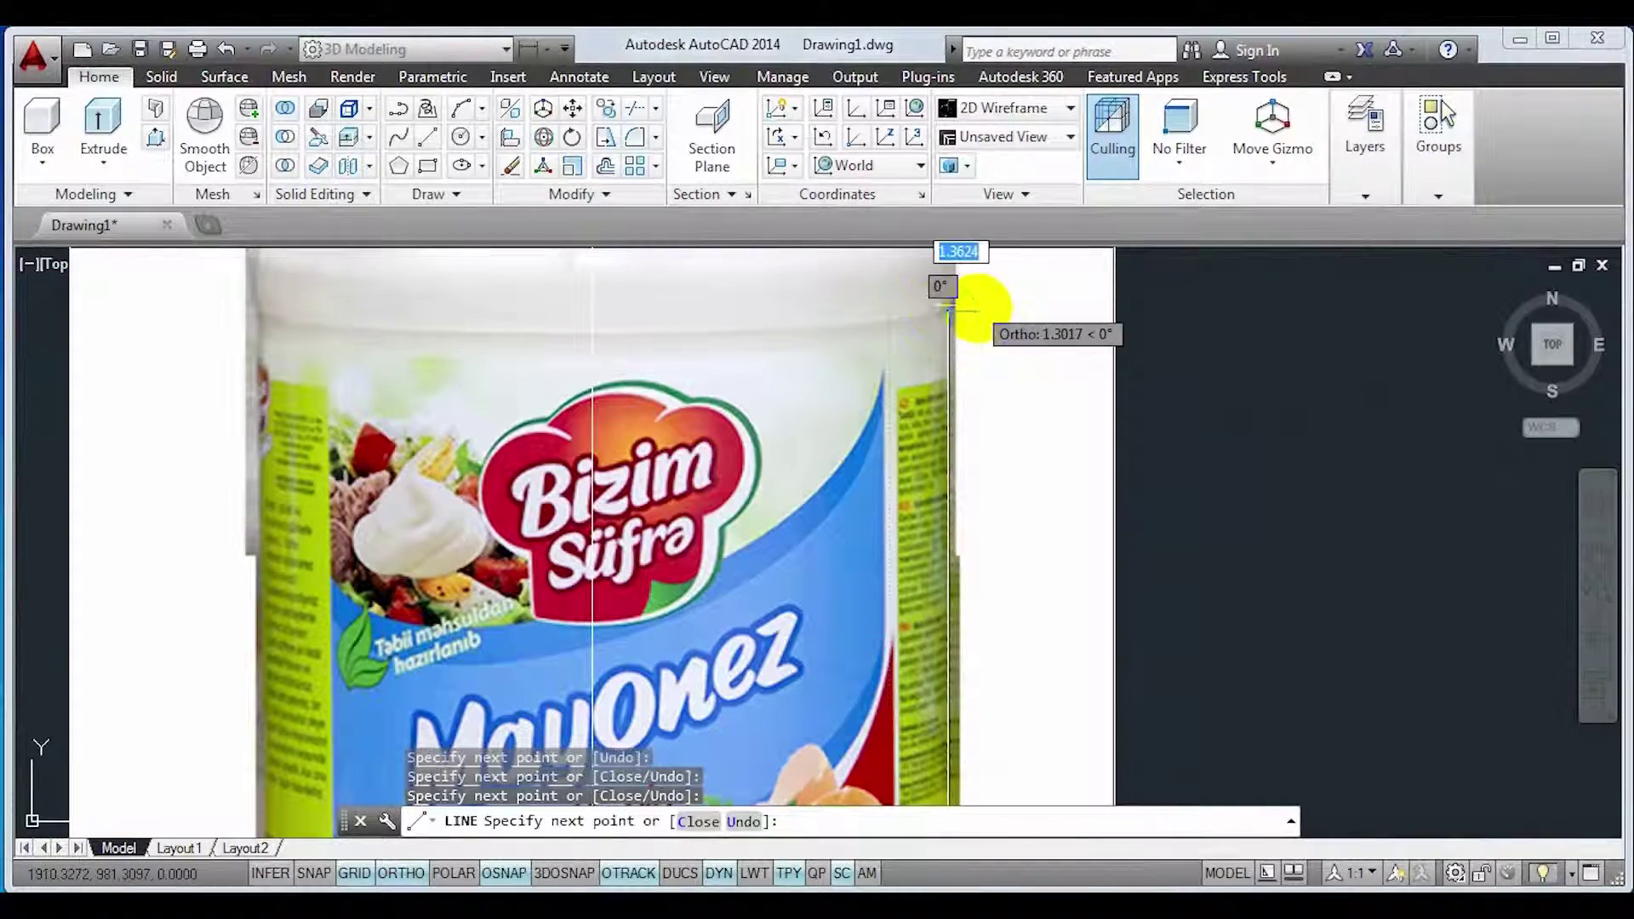
- Finish the half profile outward at the shoulder, in to the neck, up to the lid and about 13.5 units back to the centre line
scroll(945, 294, up, 2)
scroll(961, 322, down, 2)
click(958, 349)
middle_drag(866, 268, 858, 434)
click(858, 447)
scroll(851, 353, down, 2)
middle_drag(851, 354, 861, 463)
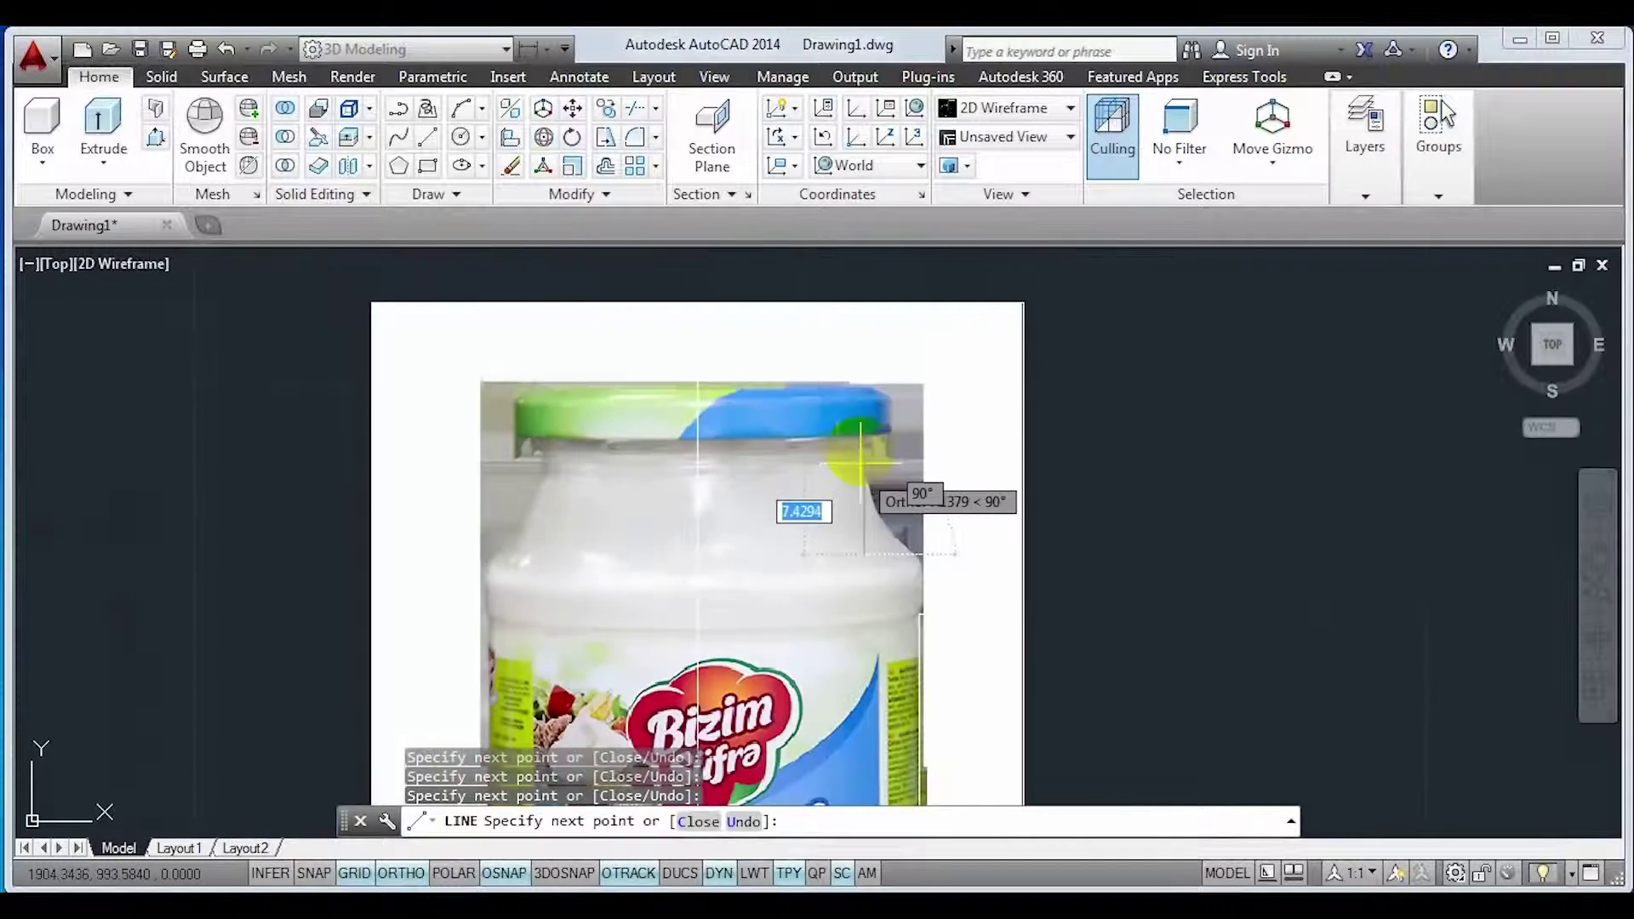
click(864, 365)
scroll(609, 356, up, 5)
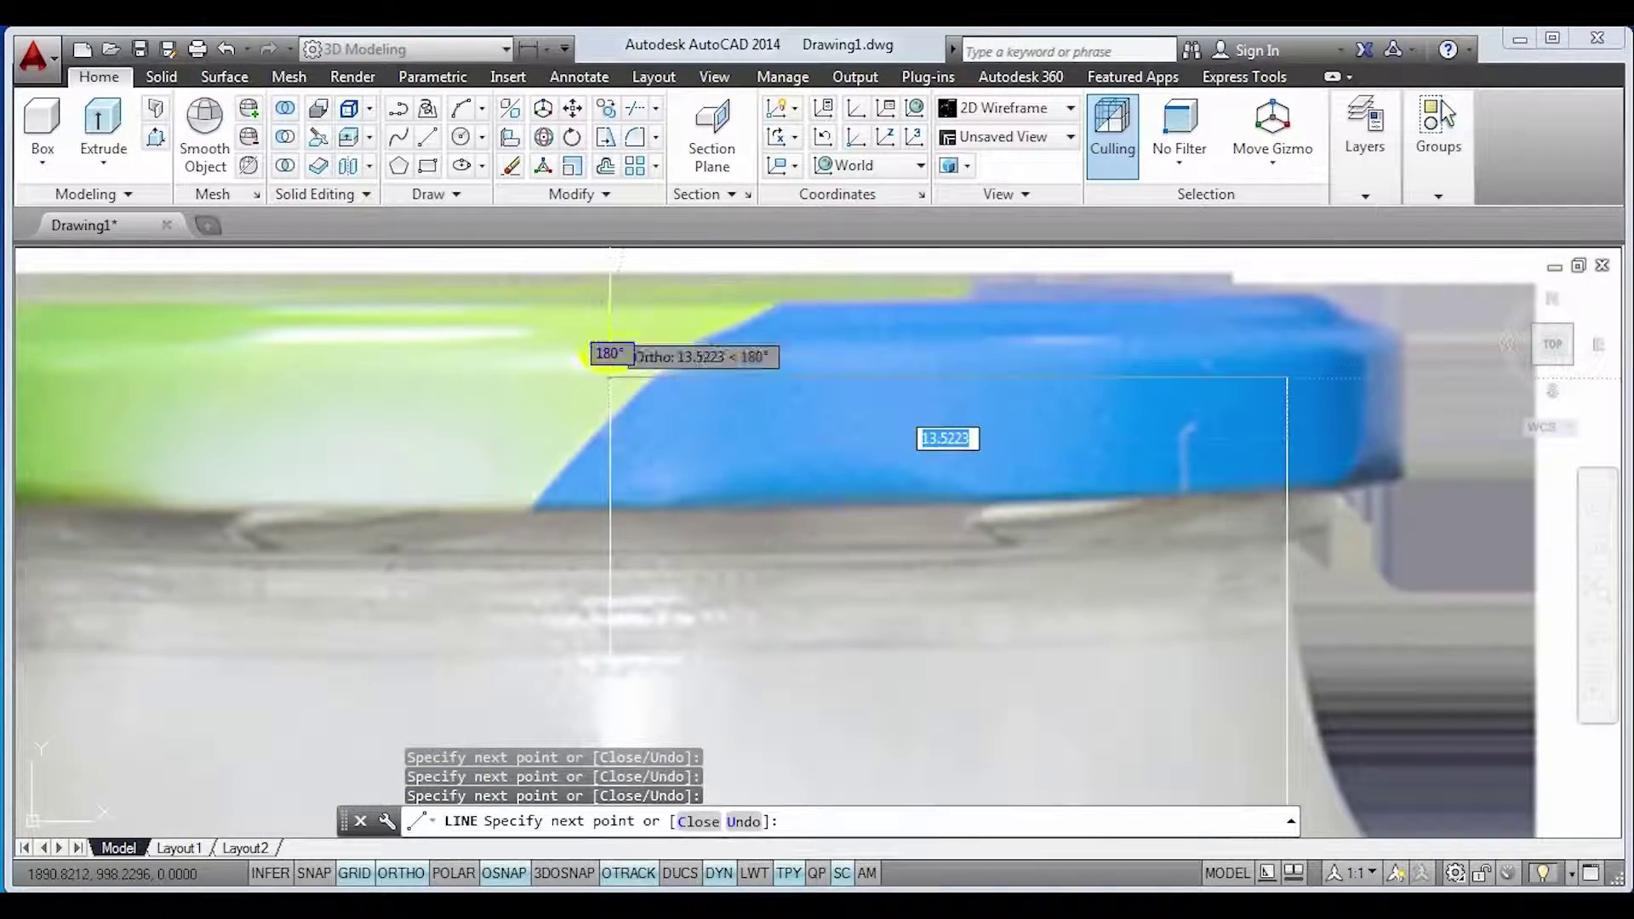
scroll(609, 356, down, 5)
click(651, 445)
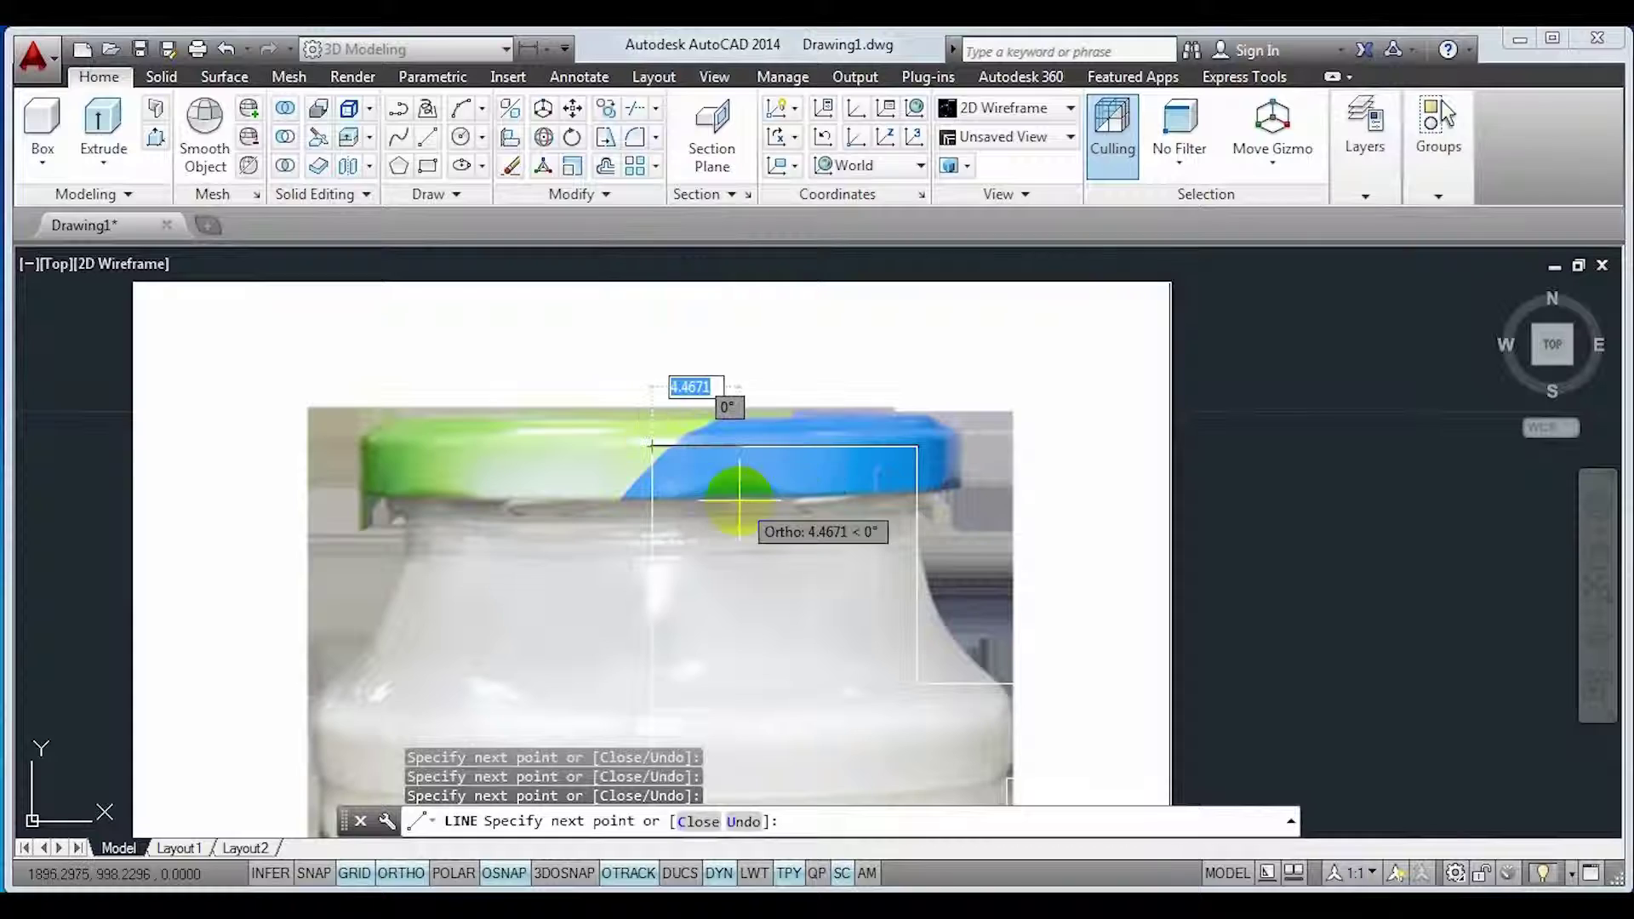
key(Return)
- Move the half profile and its centre line horizontally to the empty area beside the jar picture
scroll(771, 568, down, 4)
middle_drag(781, 664, 669, 376)
scroll(711, 545, down, 2)
drag(617, 287, 770, 671)
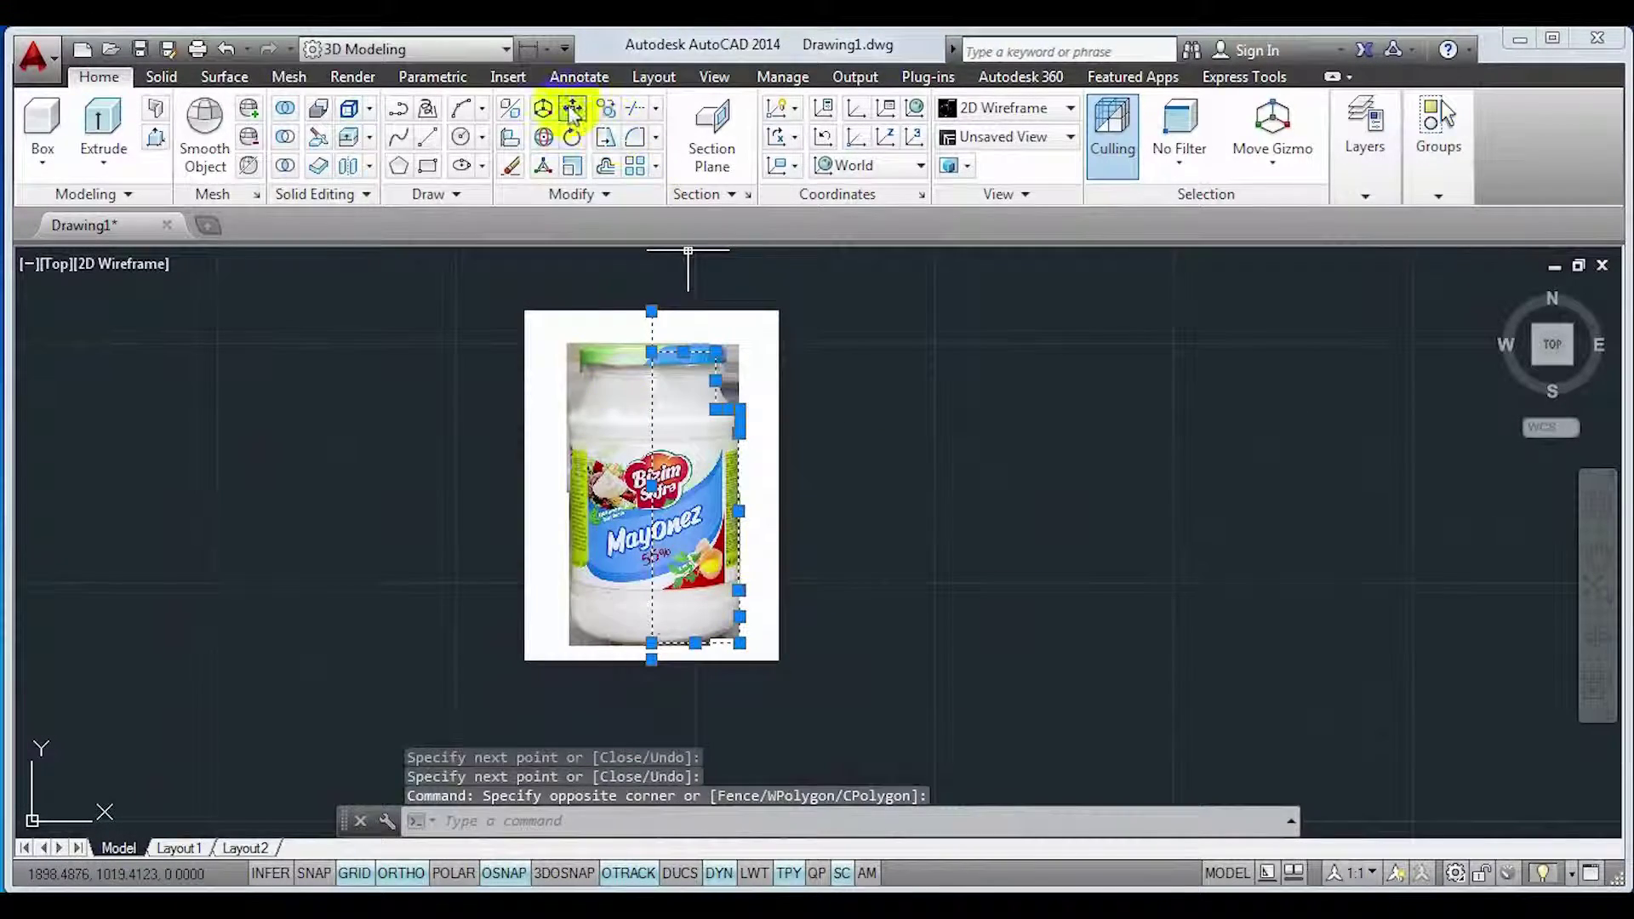
click(572, 110)
click(816, 515)
click(1151, 534)
- Delete the jar reference picture, keeping only the traced half profile and centre line
middle_drag(812, 595, 711, 569)
double_click(628, 551)
click(628, 551)
click(628, 551)
click(354, 253)
click(763, 690)
key(Delete)
mouse_move(1029, 638)
middle_down()
mouse_move(748, 631)
mouse_move(690, 659)
middle_up()
click(661, 640)
click(532, 328)
click(817, 543)
key(Escape)
key(Escape)
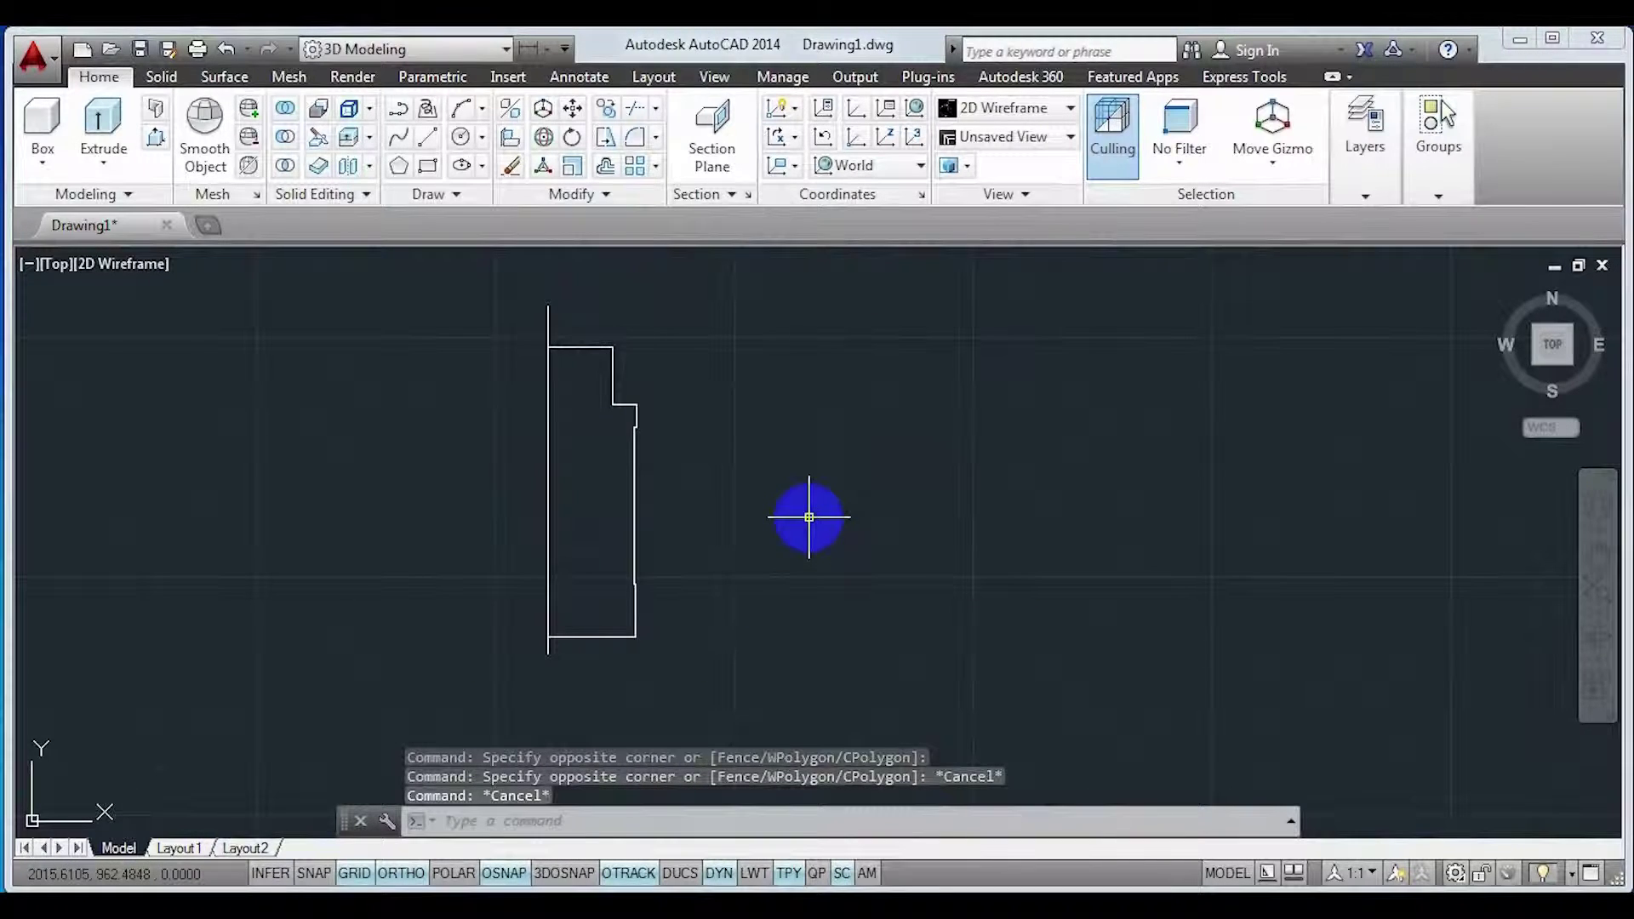
- Set the drawing units' length precision to two decimal places
key(Return)
click(885, 351)
click(881, 402)
click(694, 348)
click(676, 415)
click(680, 351)
click(665, 401)
click(657, 684)
middle_drag(769, 595, 760, 604)
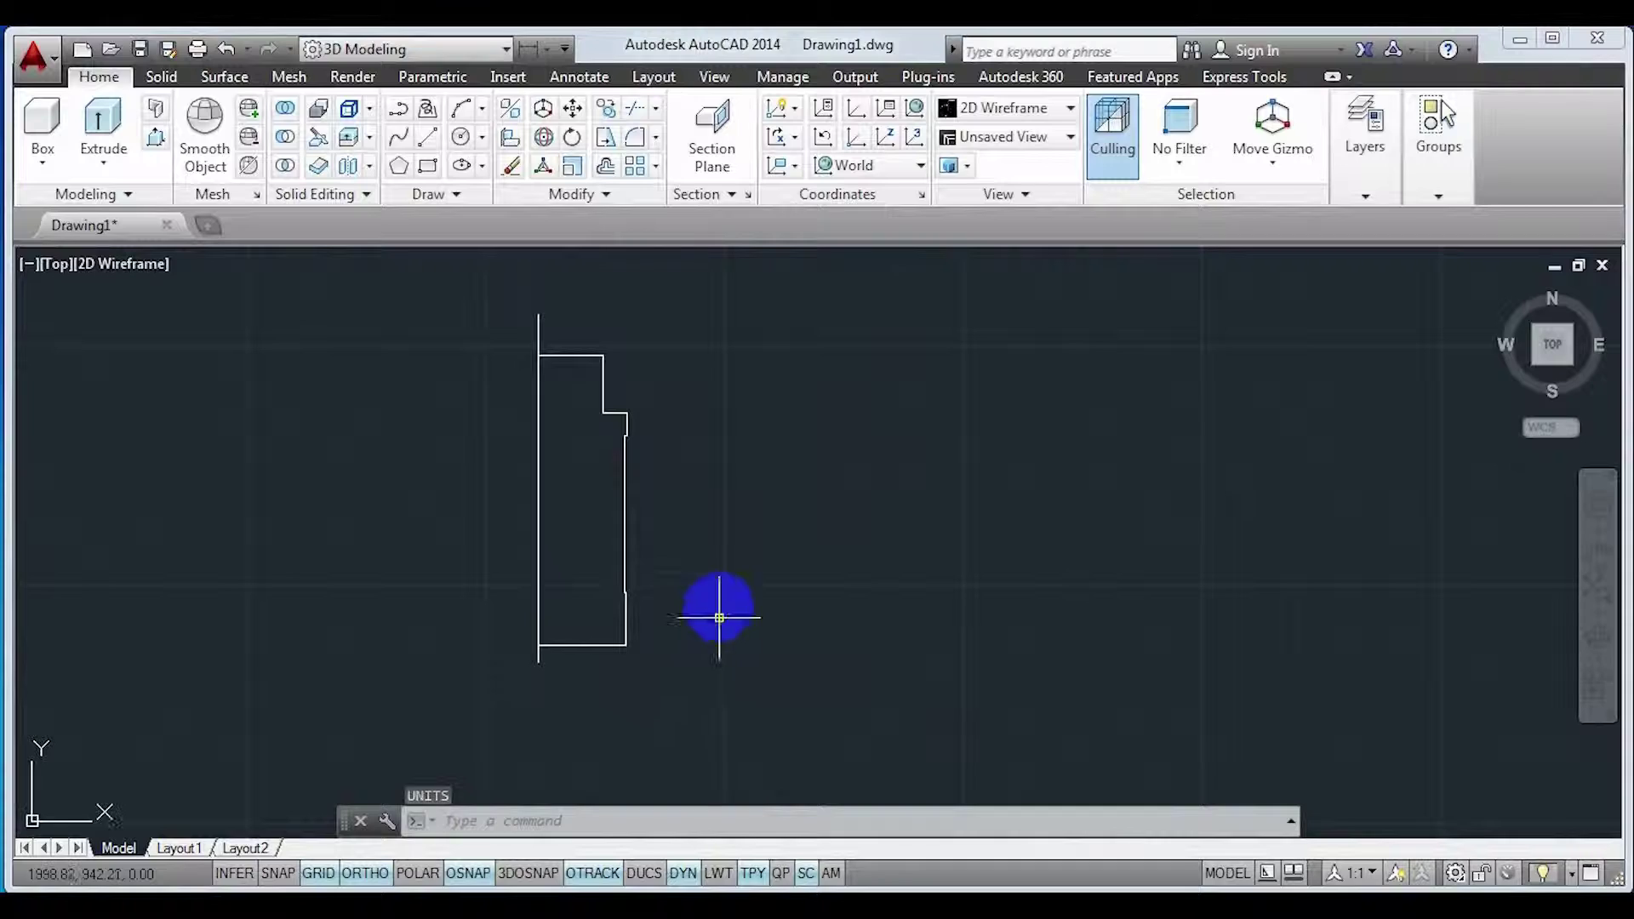
- Start a larger jar profile beside the traced one with a 40-unit horizontal base line and a 30-unit vertical side line
click(625, 487)
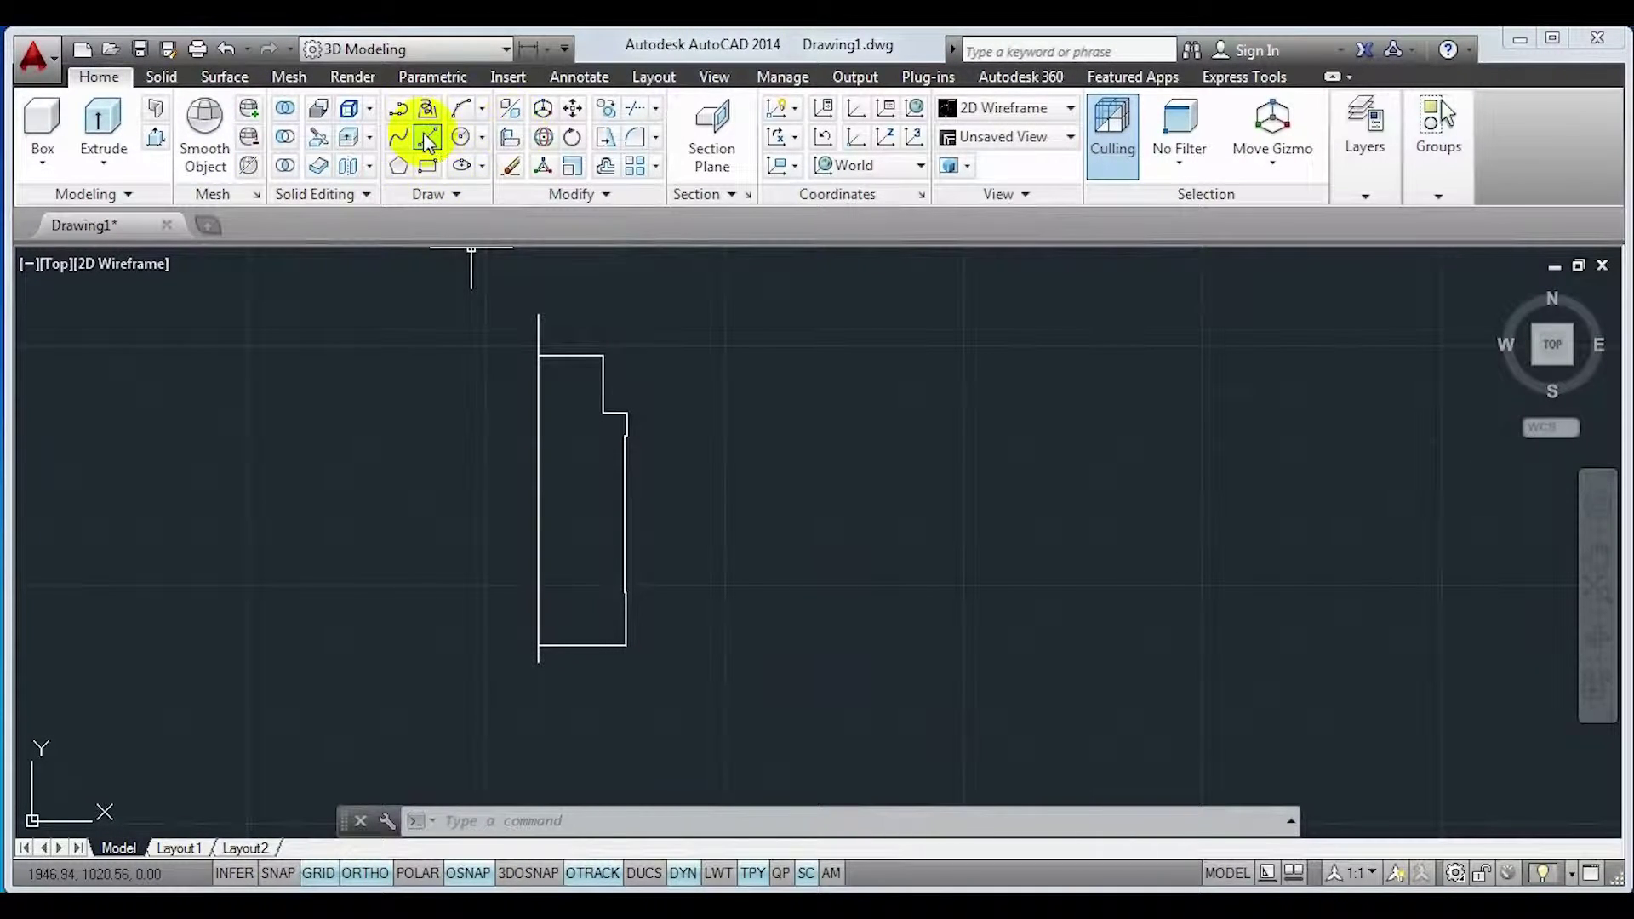
click(428, 139)
click(742, 654)
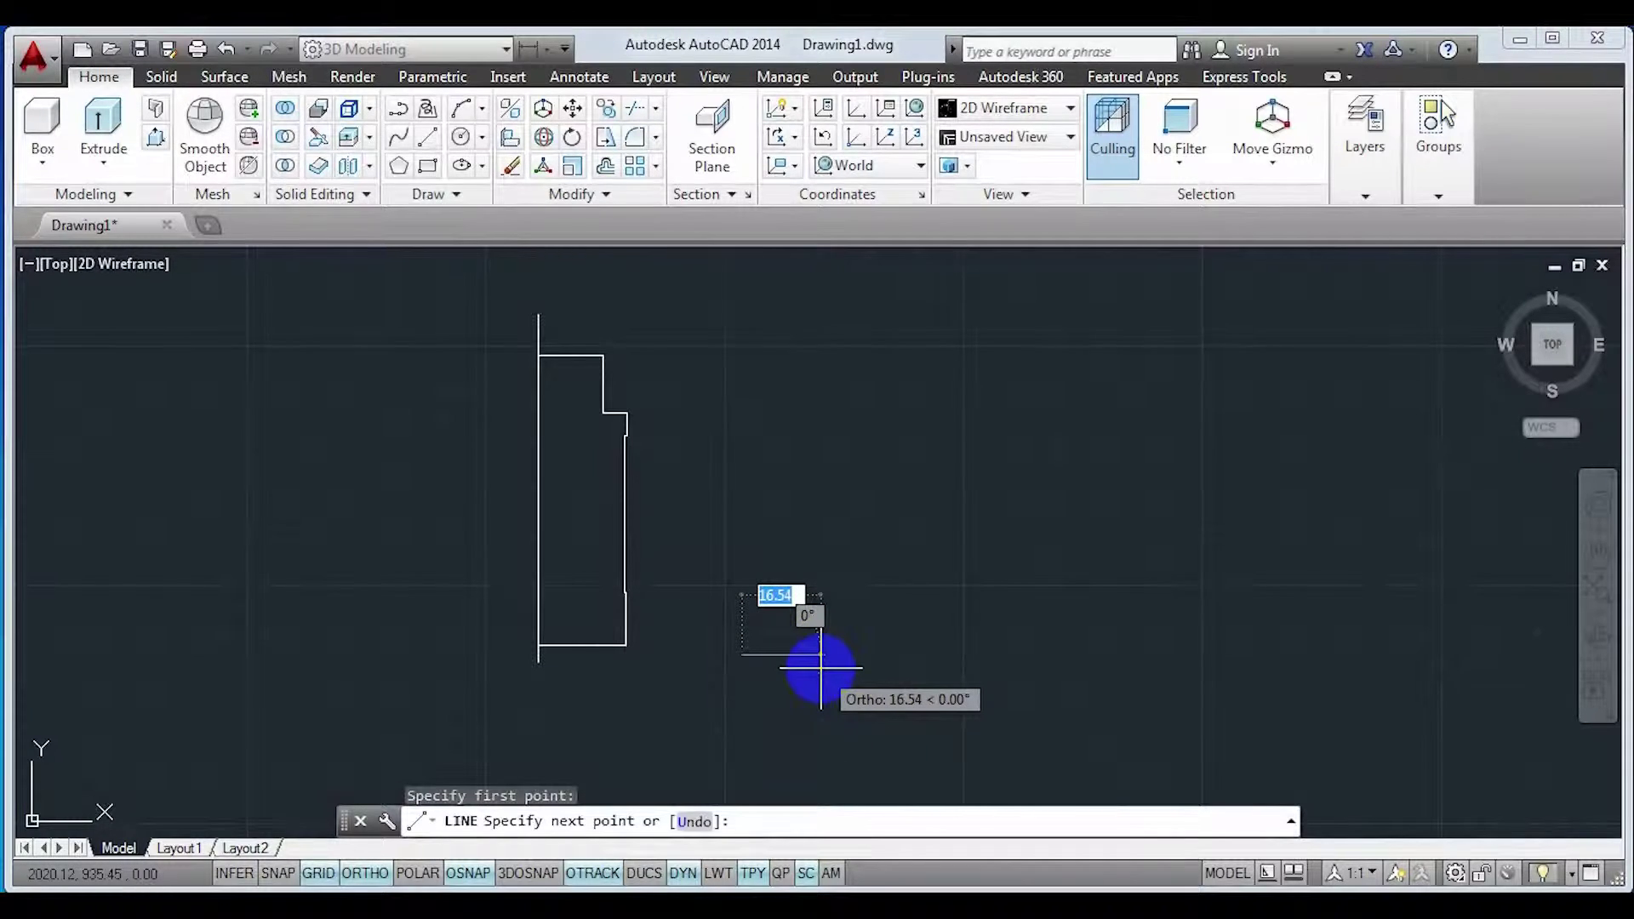
text(40)
key(Return)
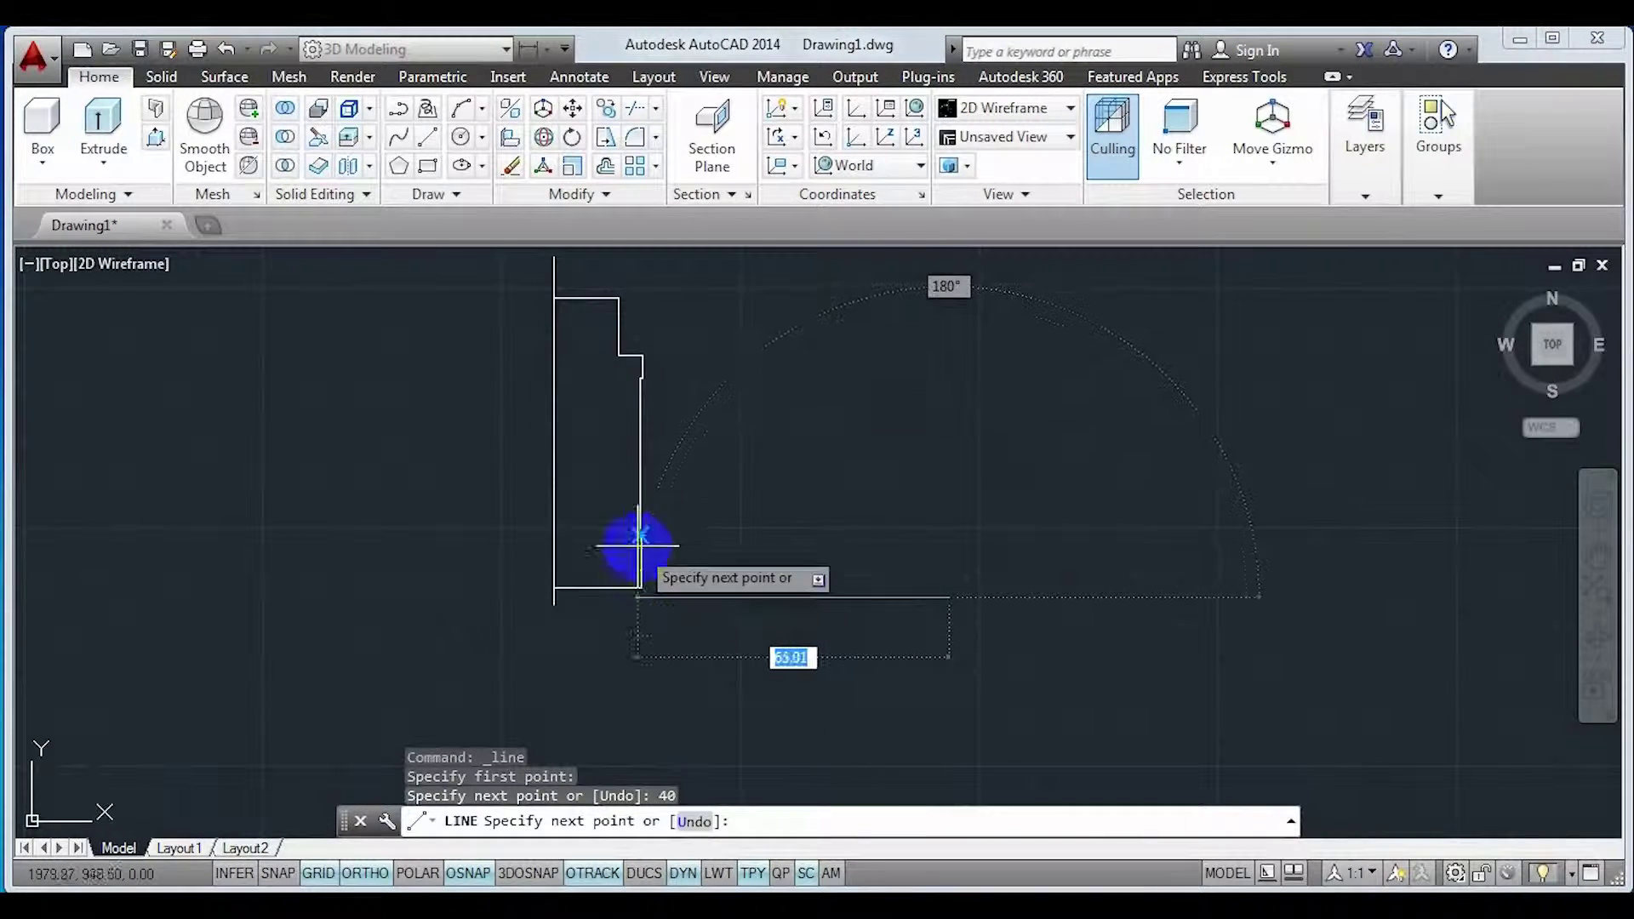
text(30)
key(Return)
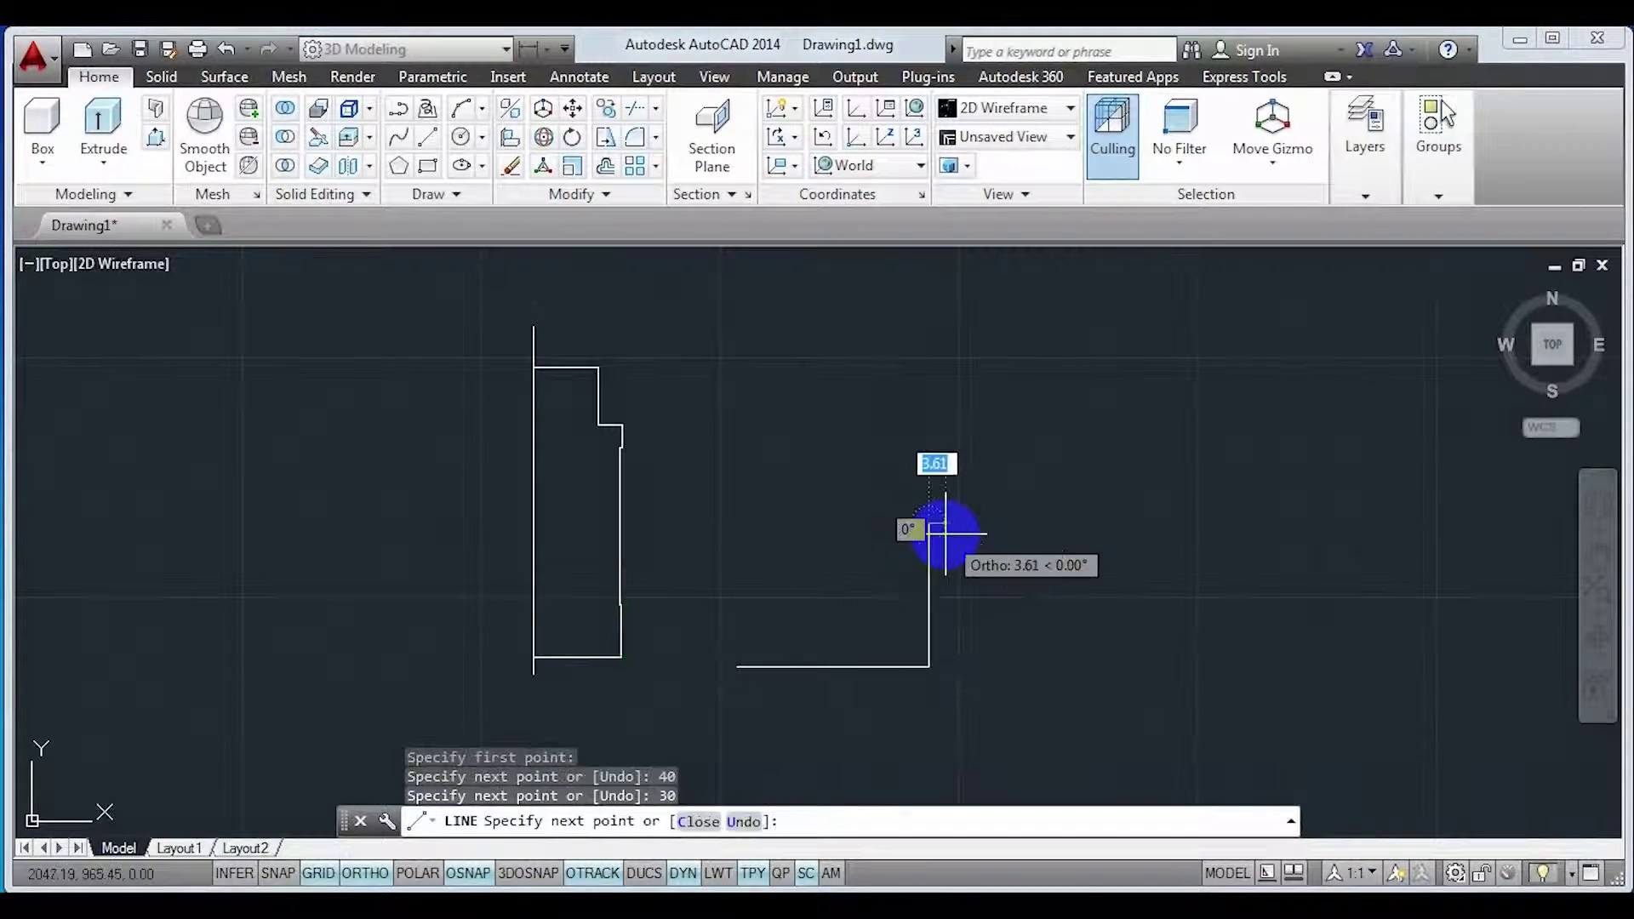
- Continue the larger profile with a 3-unit inward step and a 60-unit vertical line upward for the label area
middle_drag(795, 454, 749, 566)
scroll(851, 590, up, 2)
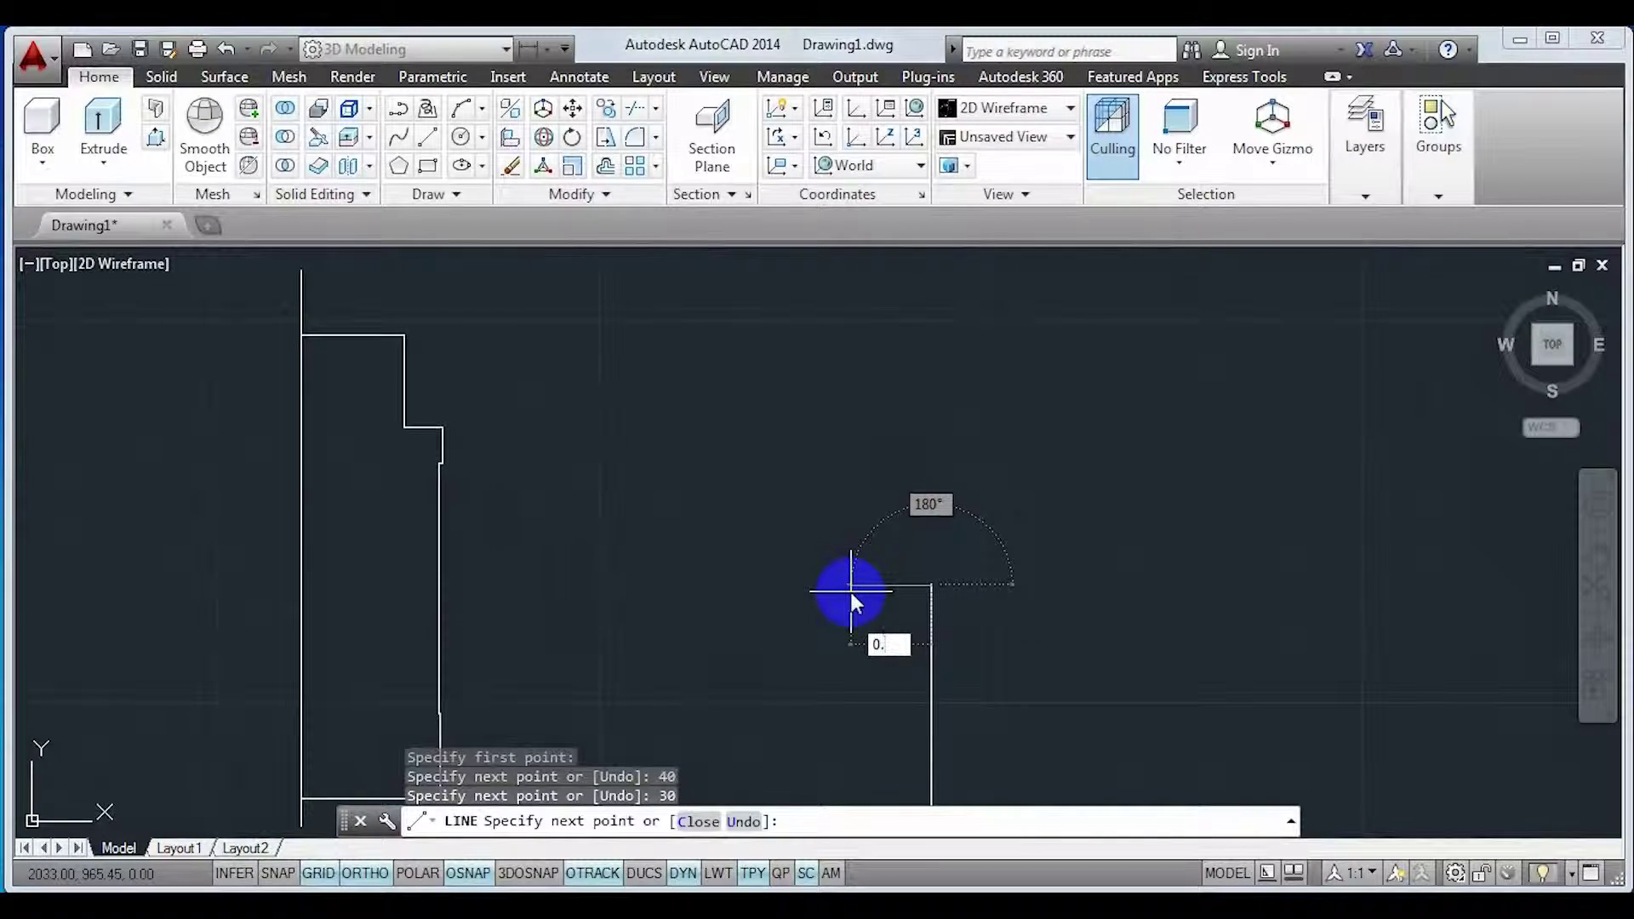
text(3)
key(Return)
scroll(868, 565, down, 2)
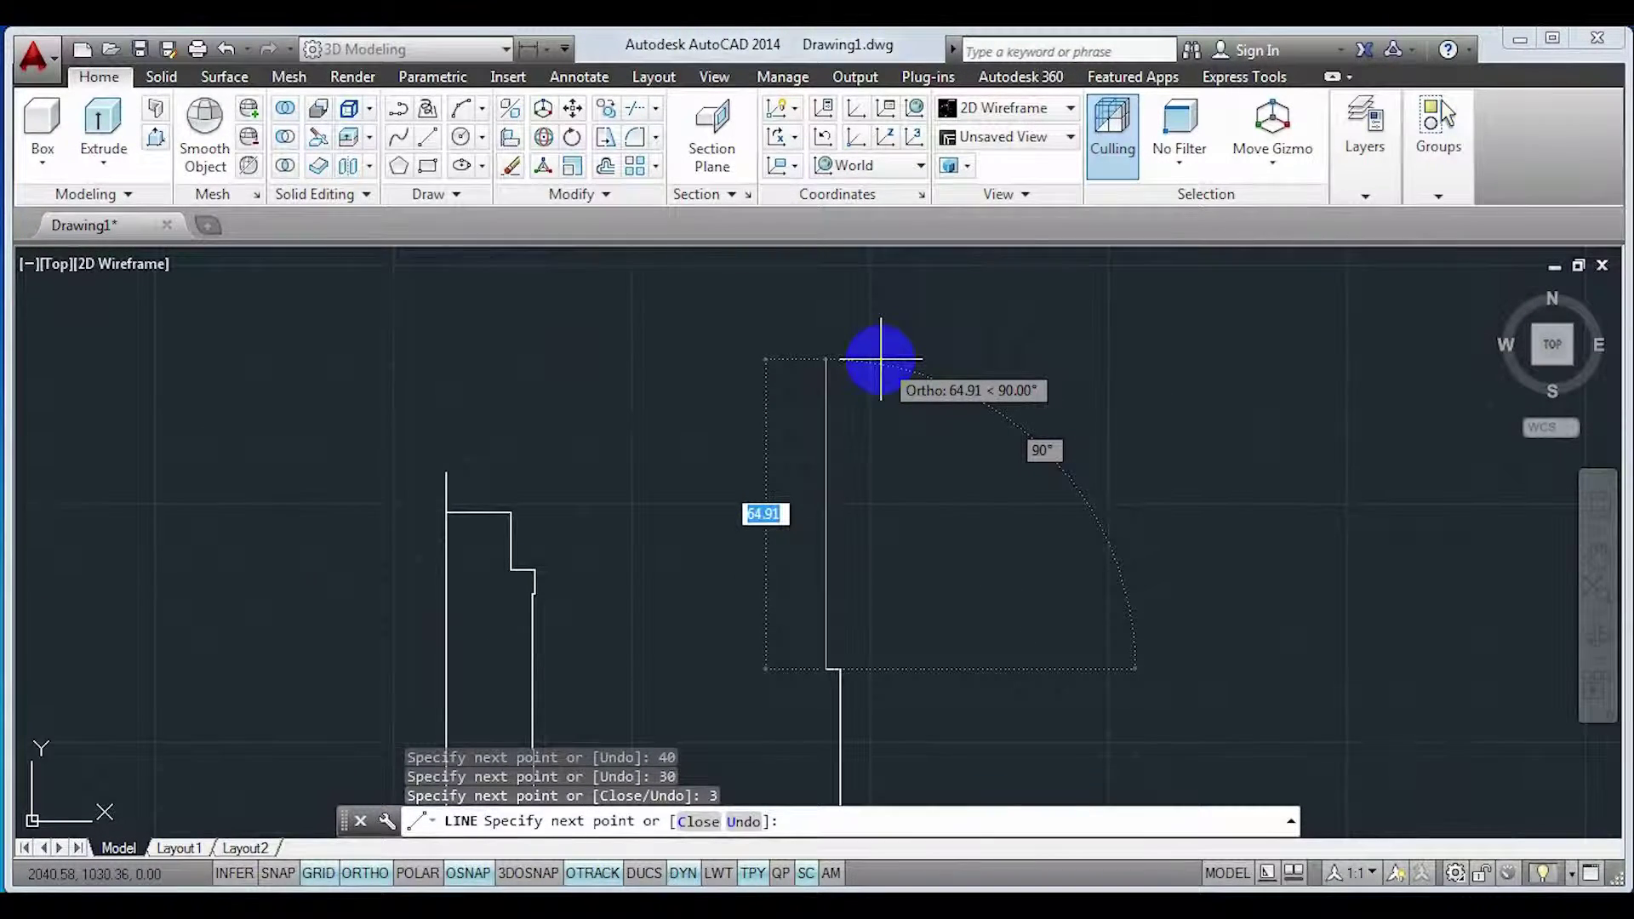
text(60)
key(Return)
scroll(893, 425, down, 2)
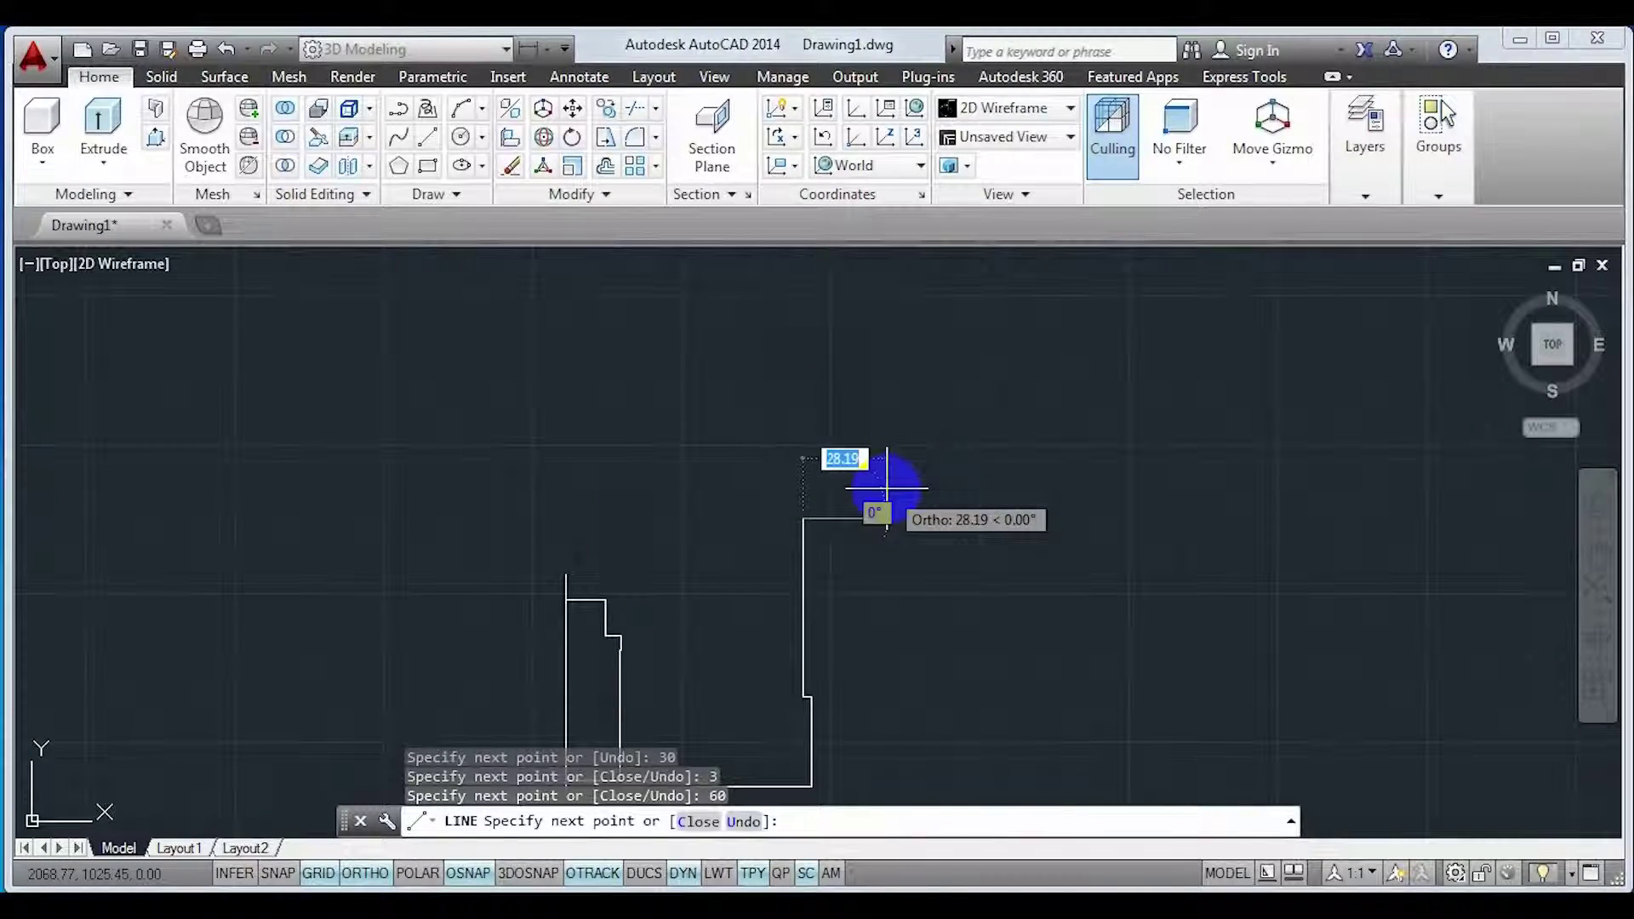
- Continue the profile 3 units outward, 10 up, 10 inward and 20 up to form the shoulder and neck
text(3)
key(Return)
text(10)
key(Return)
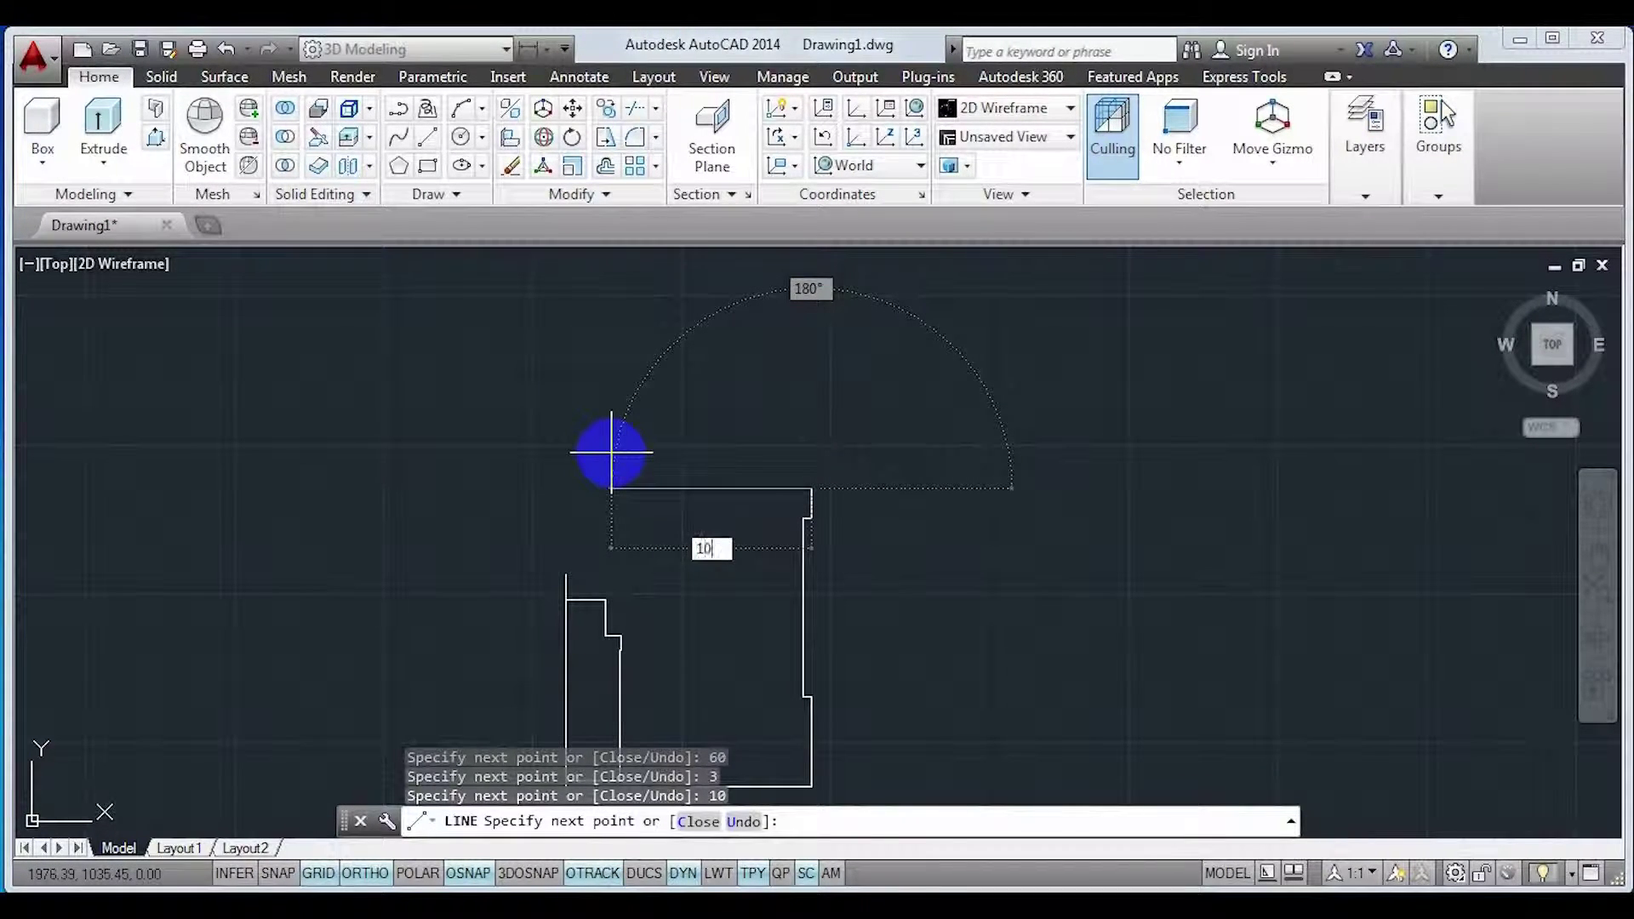
text(10)
key(Return)
mouse_move(702, 465)
middle_down()
mouse_move(783, 262)
mouse_move(777, 325)
middle_up()
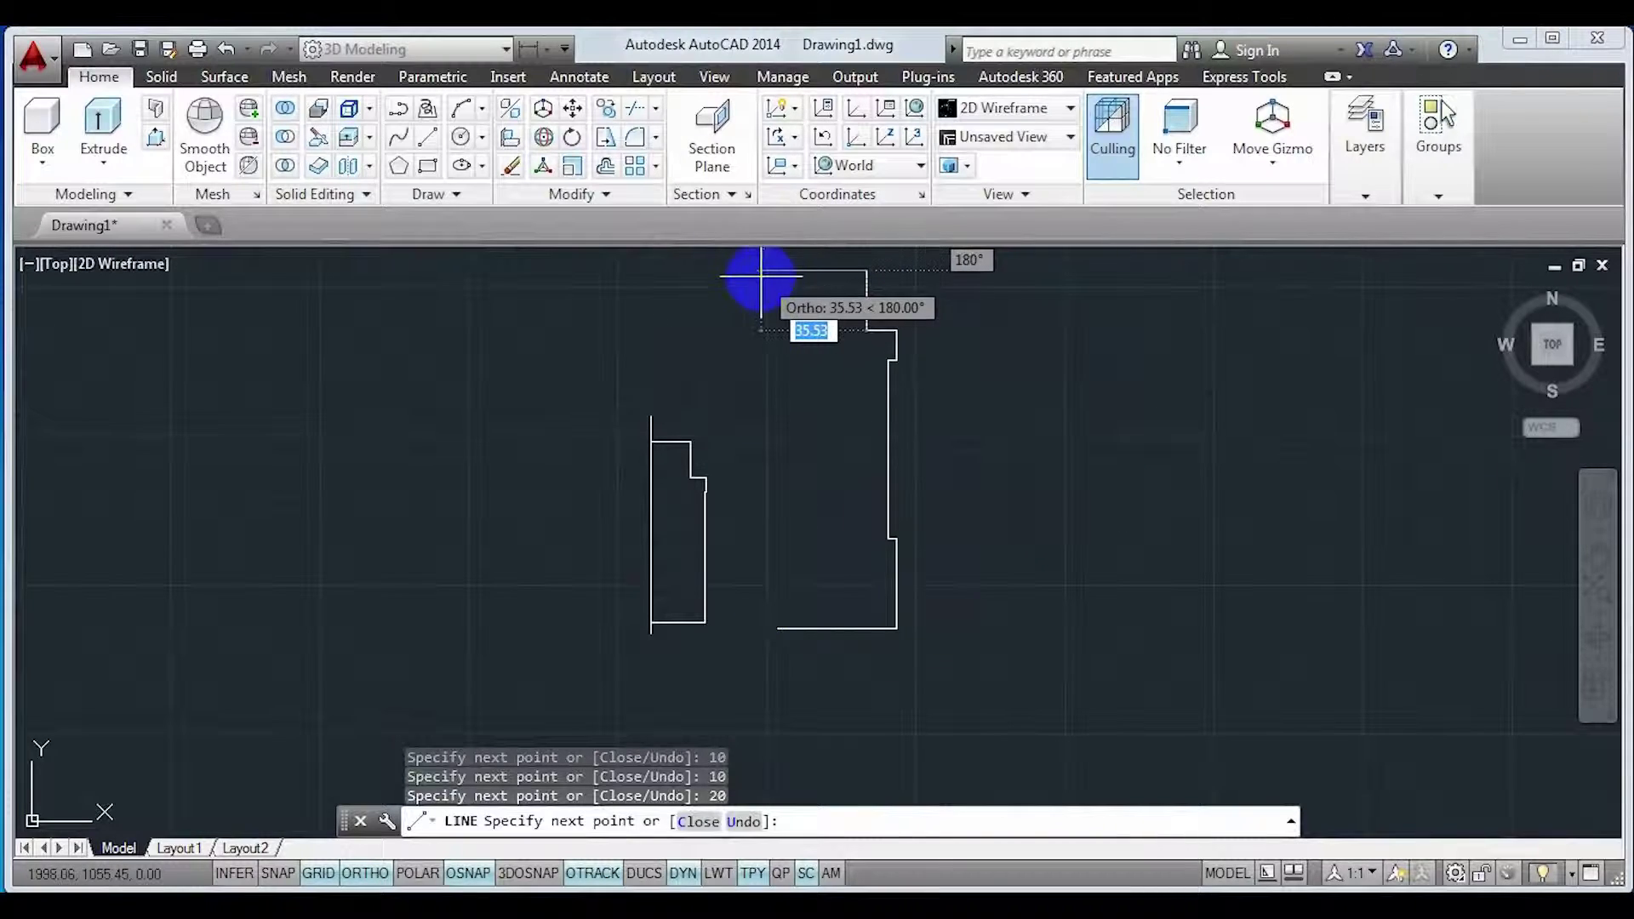
- Enable endpoint snapping and finish the profile with a horizontal top line running inward to roughly above the base line's open end
key(F8)
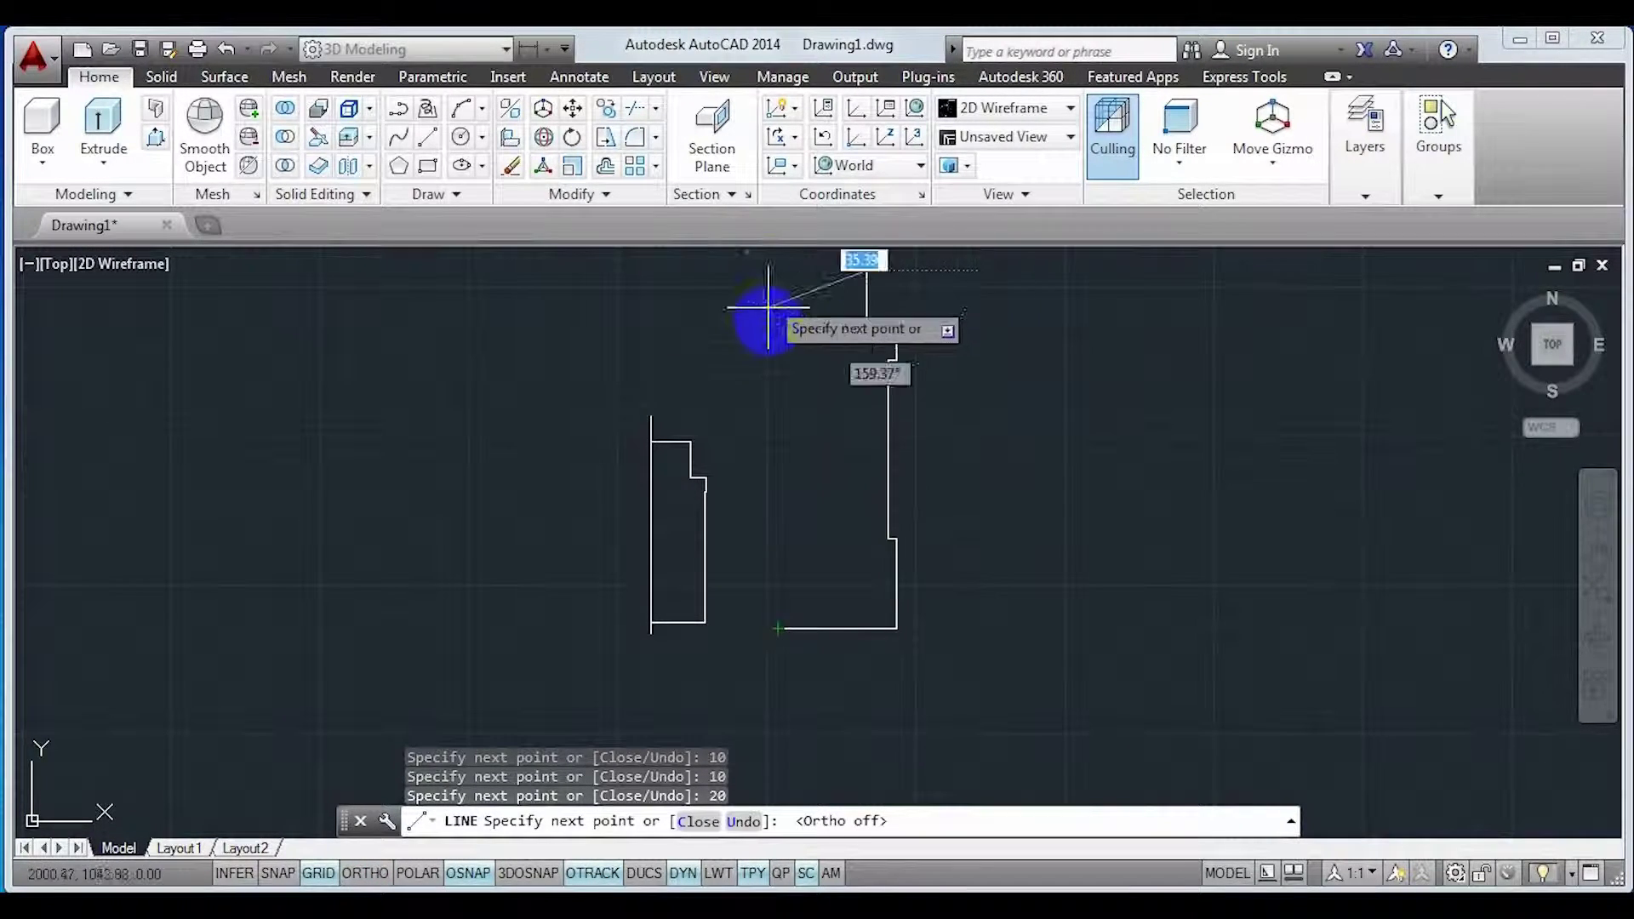
right_click(458, 872)
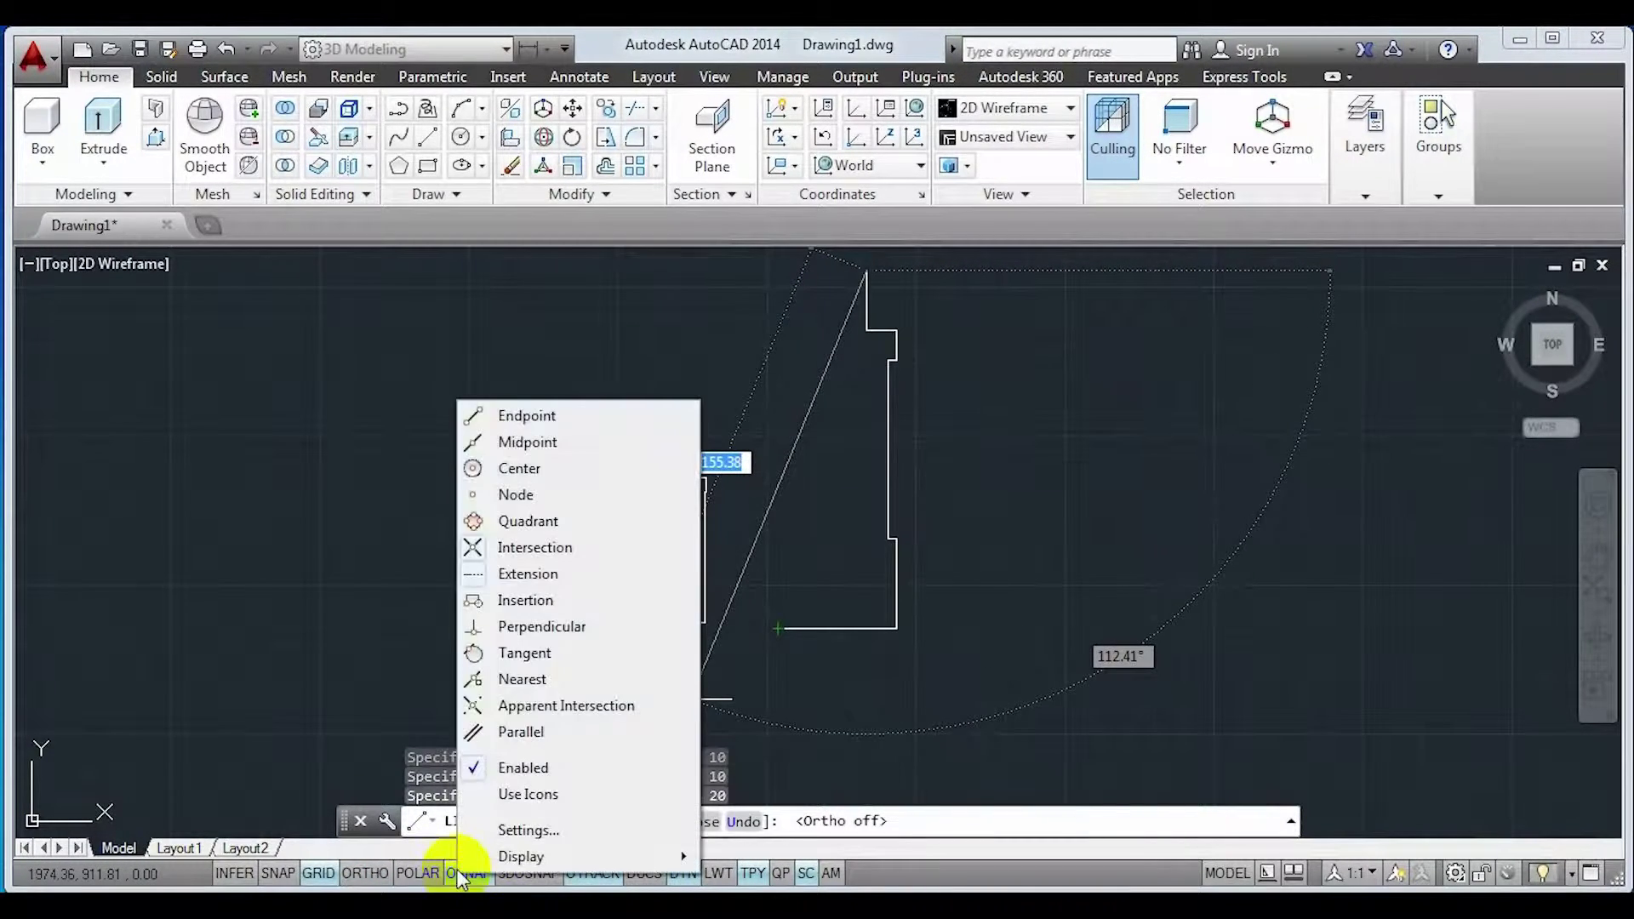
click(500, 417)
key(F8)
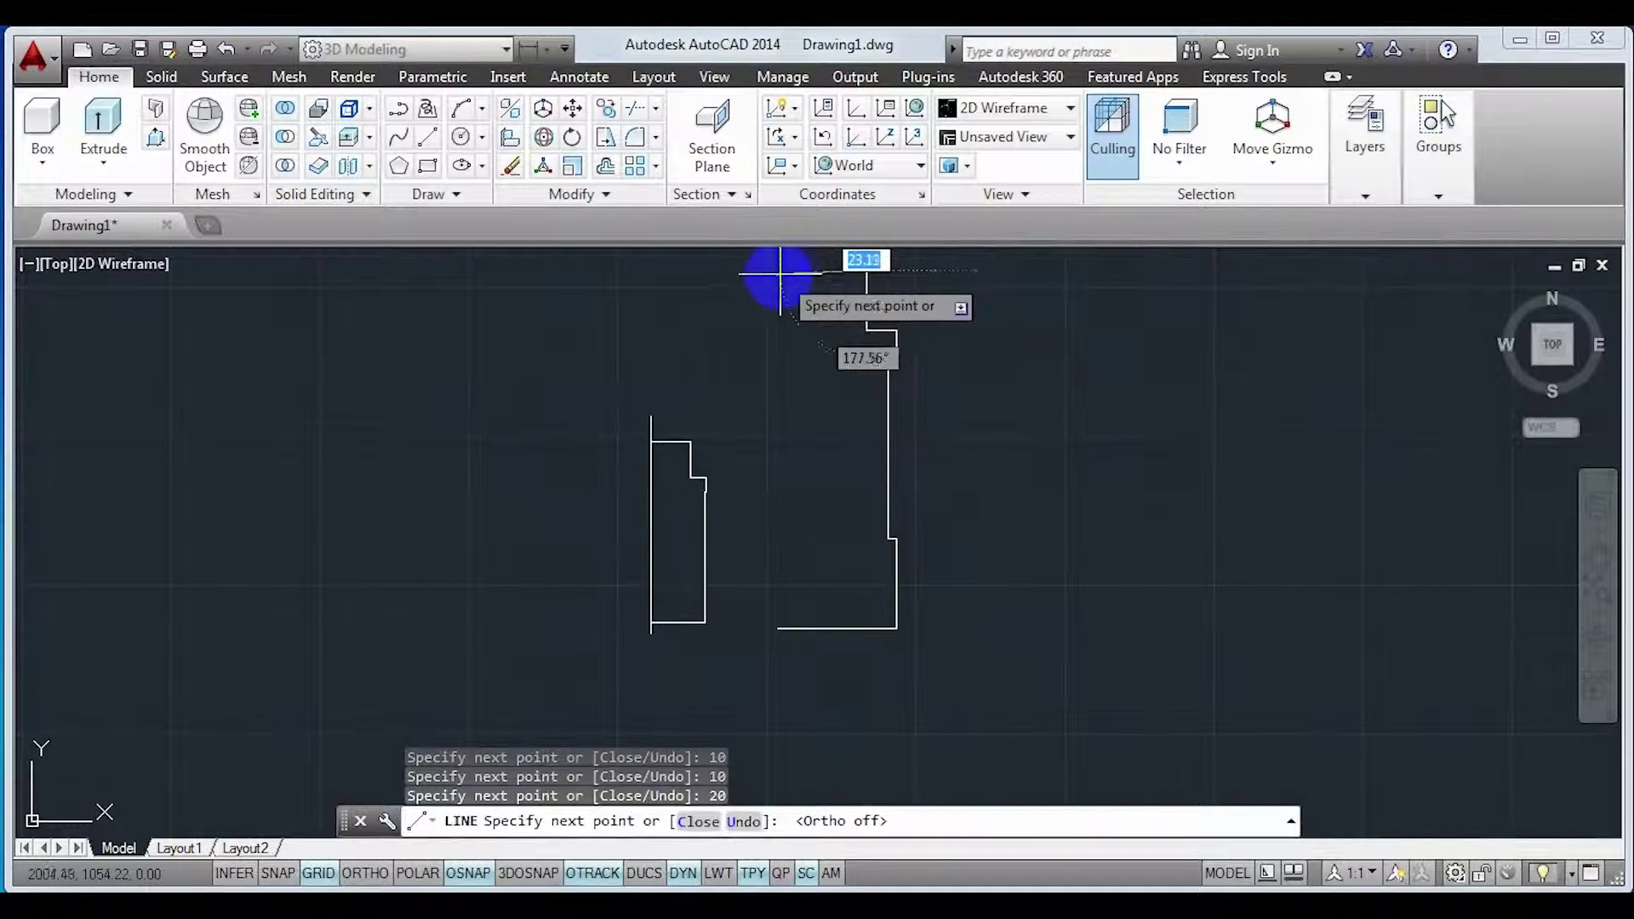
click(780, 271)
scroll(774, 270, up, 5)
scroll(749, 417, down, 5)
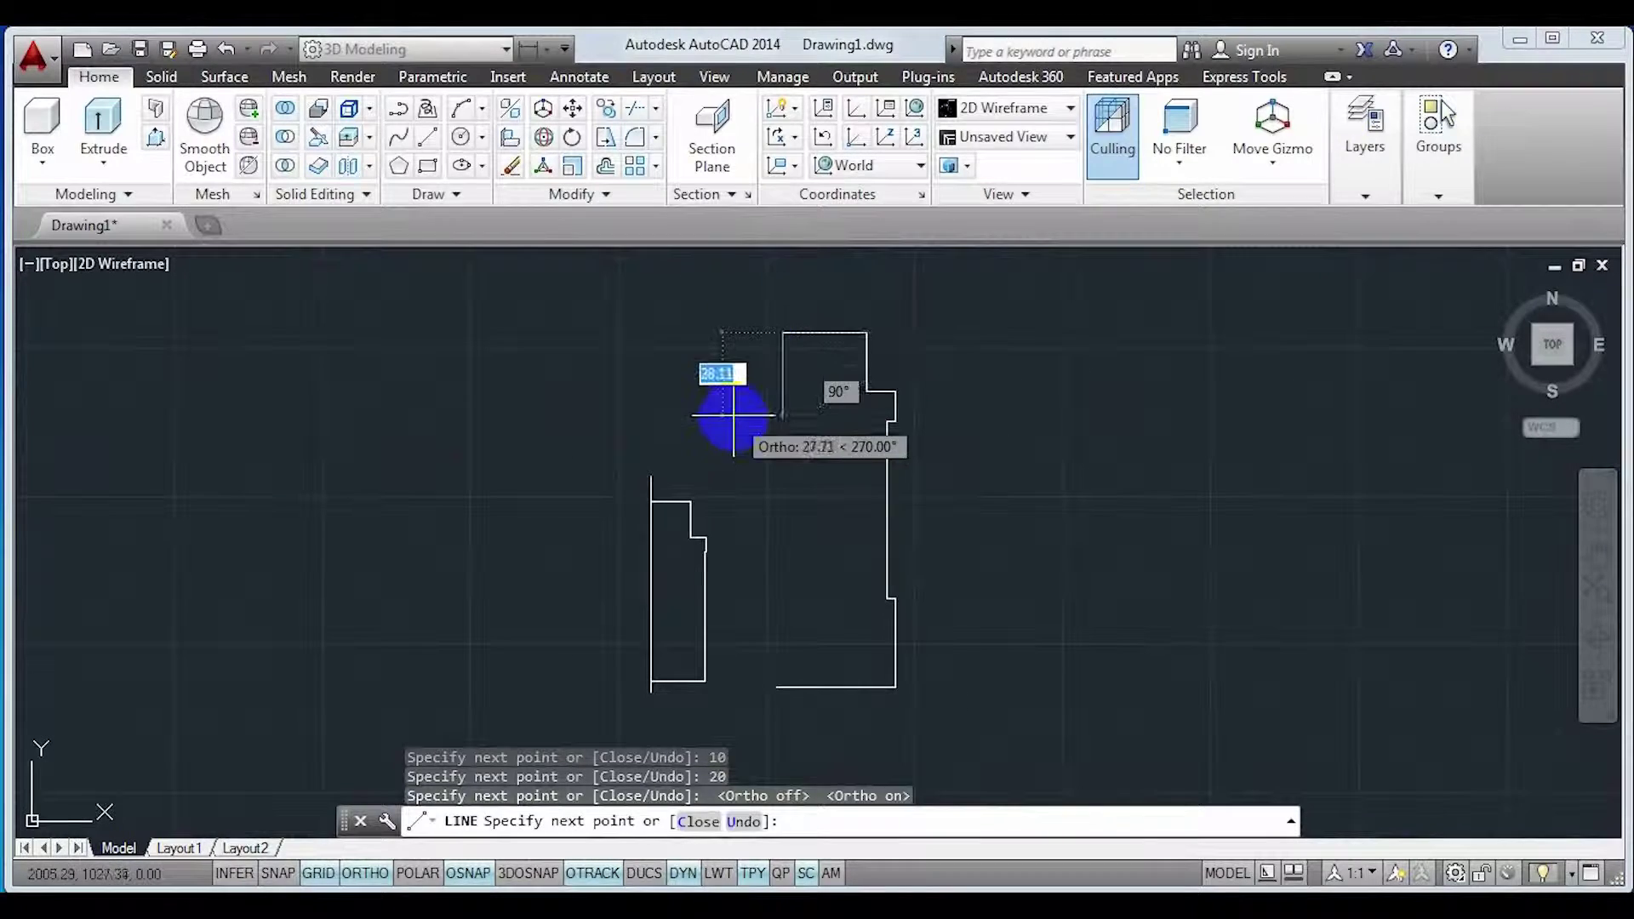
key(Return)
- Draw a vertical centre line from the base line's open end up past the profile's top line
key(Return)
click(777, 688)
click(777, 261)
key(Return)
- Extend the profile's top line to the vertical centre line
click(640, 109)
click(777, 364)
key(Return)
click(803, 334)
key(Return)
- Delete the new vertical centre line and the small traced profile with its own centre line
click(807, 409)
click(748, 391)
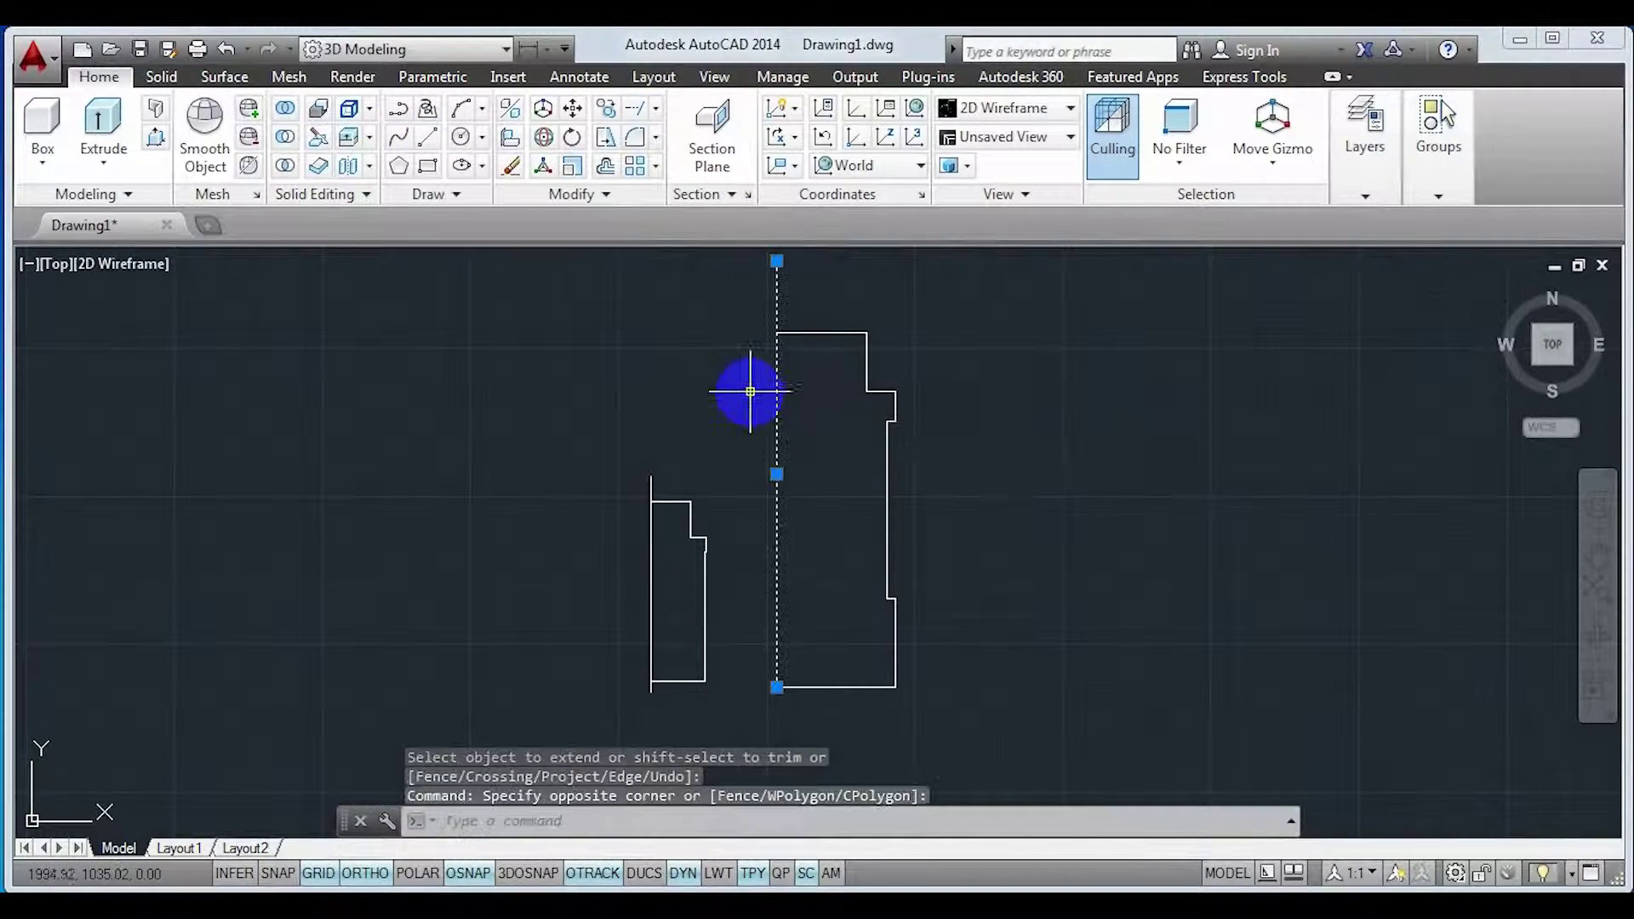
key(Delete)
click(616, 437)
click(742, 719)
key(Delete)
- Fillet the profile's outer bottom corner with radius 10
middle_drag(878, 709, 751, 615)
scroll(751, 615, up, 2)
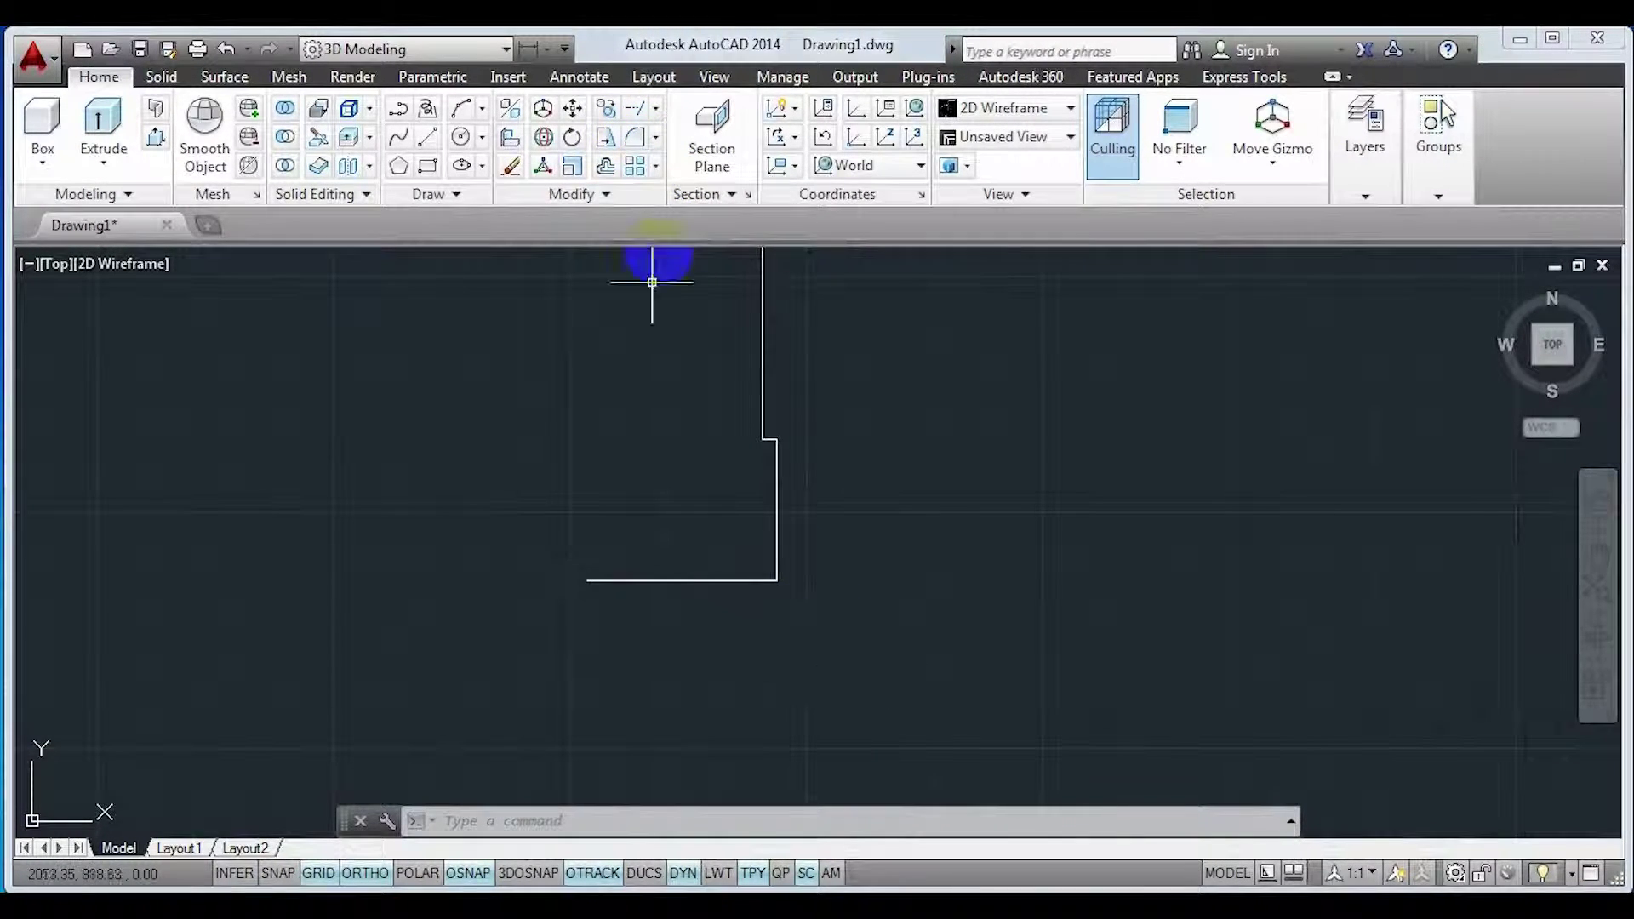
click(634, 168)
click(839, 821)
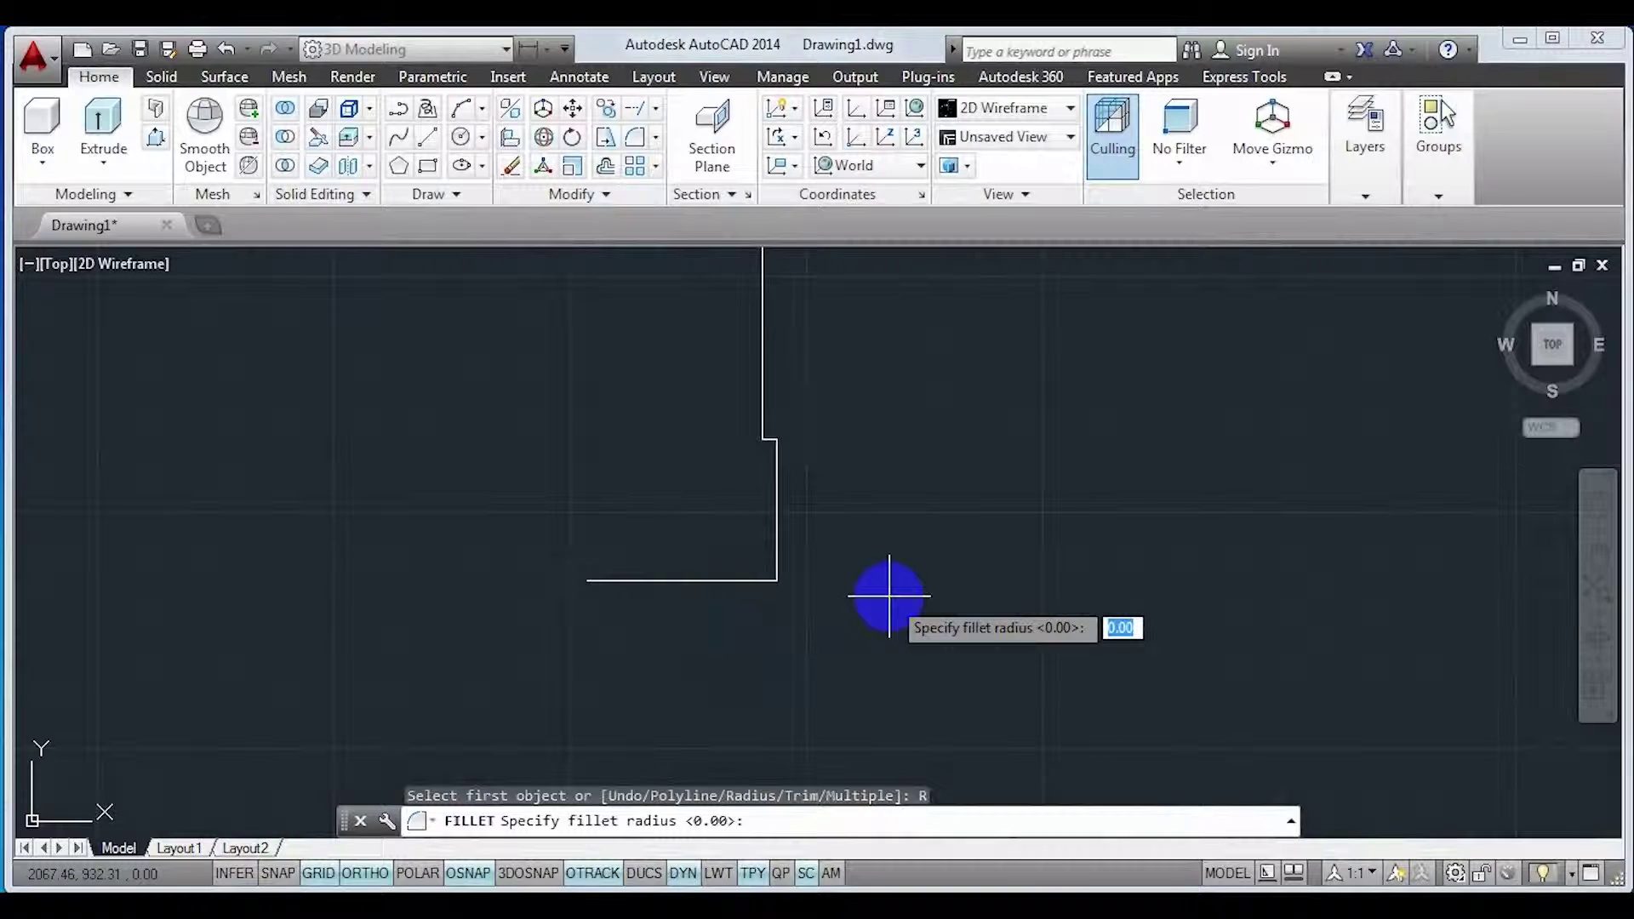
text(10)
key(Return)
click(741, 579)
click(776, 549)
- Fillet both corners of the step at the lower end of the label area with radius 1
scroll(740, 573, up, 3)
scroll(732, 571, up, 1)
right_click(629, 443)
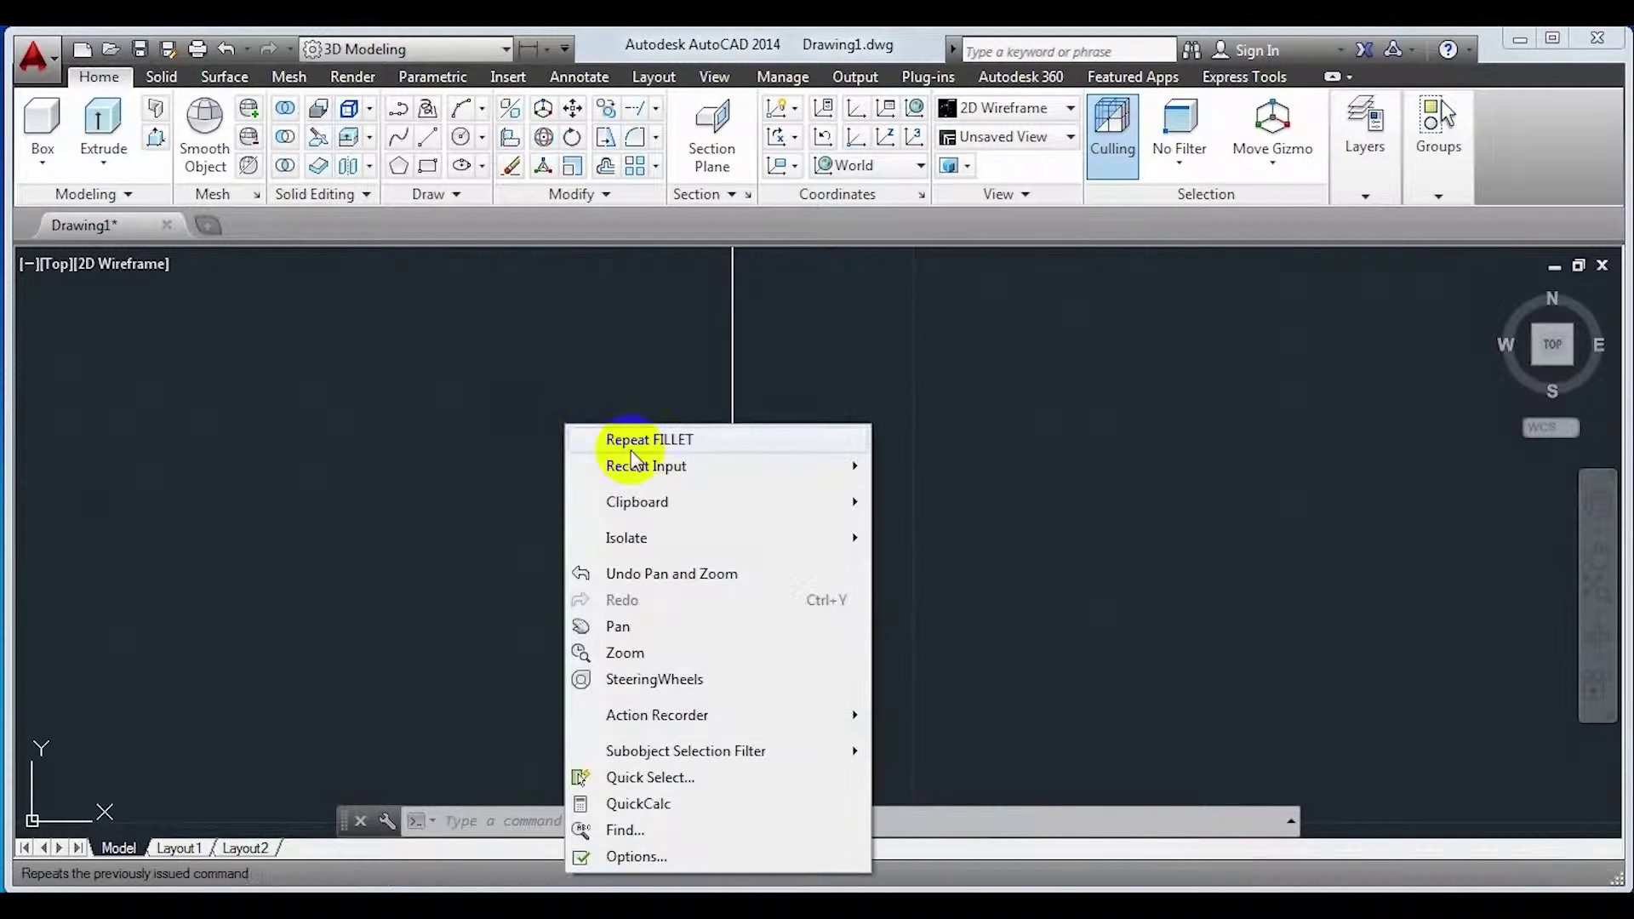
click(669, 443)
text(r)
key(Return)
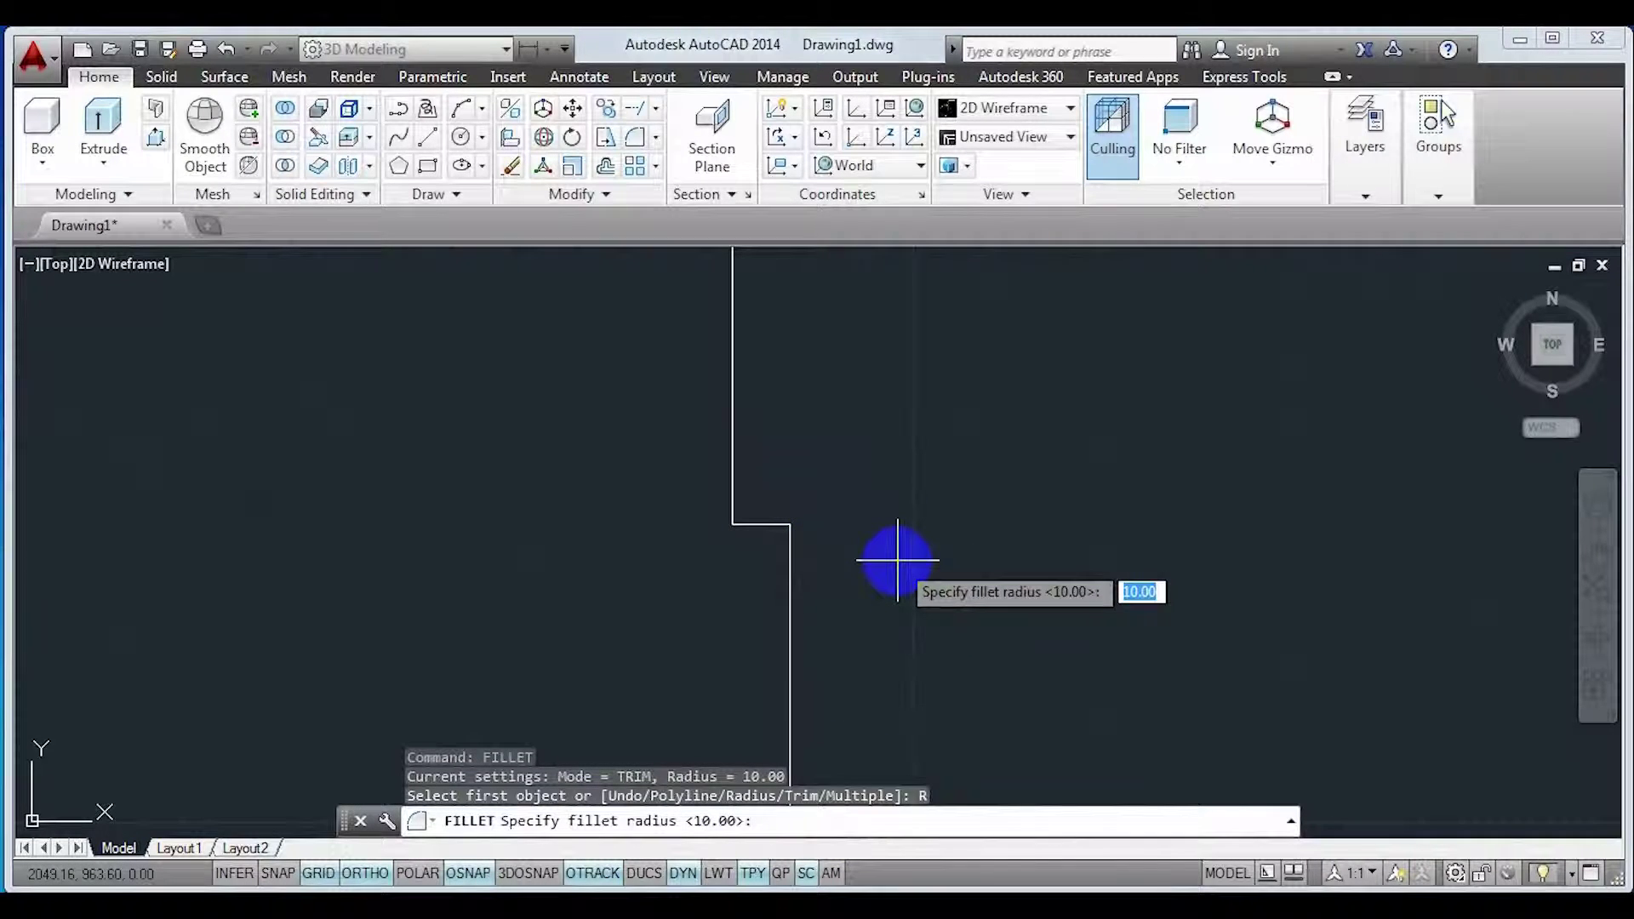
text(1)
key(Return)
click(790, 547)
click(768, 525)
key(Return)
click(755, 525)
click(731, 497)
- Fillet both corners of the step at the upper end of the label area with radius 1
scroll(834, 480, down, 2)
scroll(813, 294, up, 5)
key(Return)
click(788, 500)
click(801, 463)
key(Return)
click(846, 425)
click(827, 463)
- Fillet the outer corner of the shoulder with radius 2
key(Return)
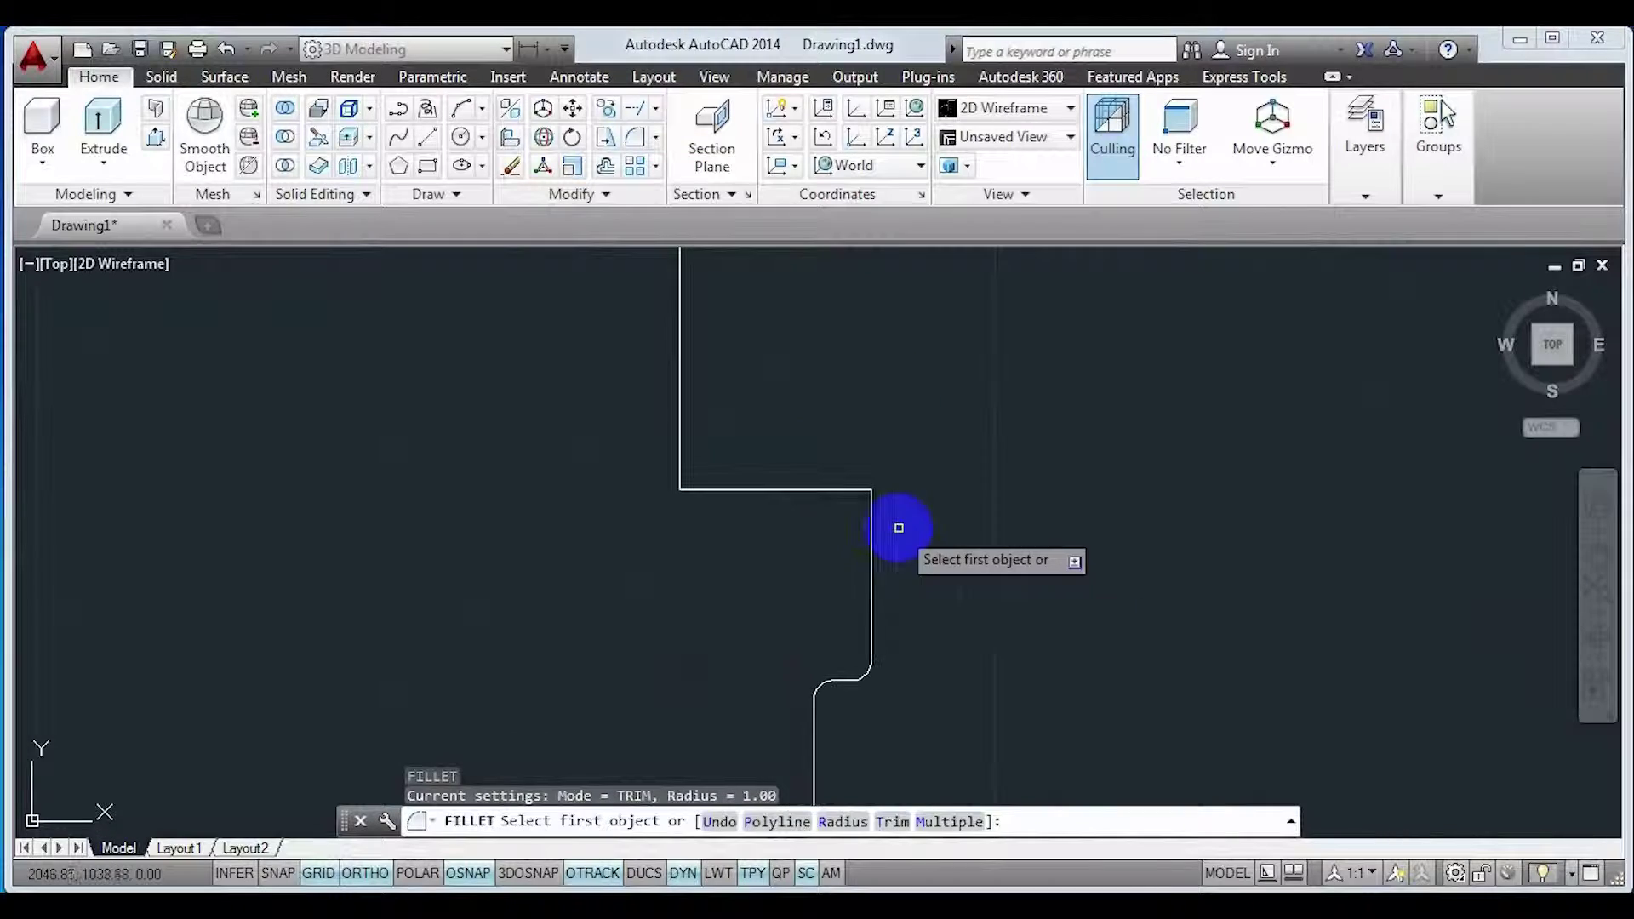
click(842, 821)
text(2)
key(Return)
click(873, 510)
click(843, 490)
- Fillet the inner corner between shoulder and neck with radius 8, trying radii 10 and 5 first
key(Return)
scroll(885, 451, down, 2)
text(R)
key(Return)
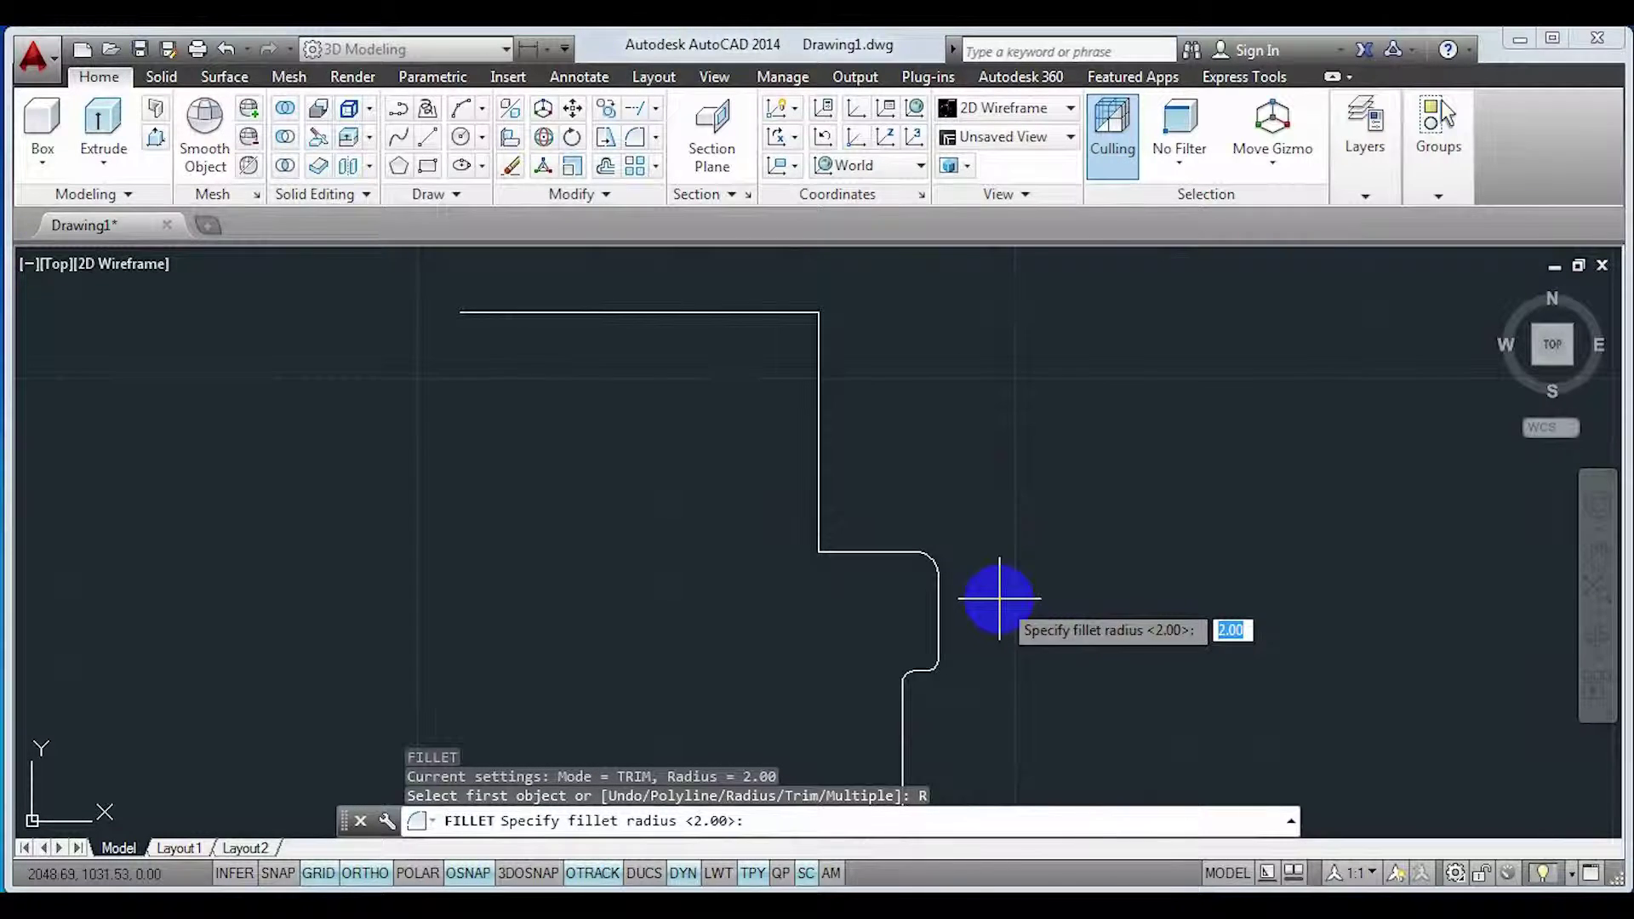
text(10)
key(Return)
click(885, 551)
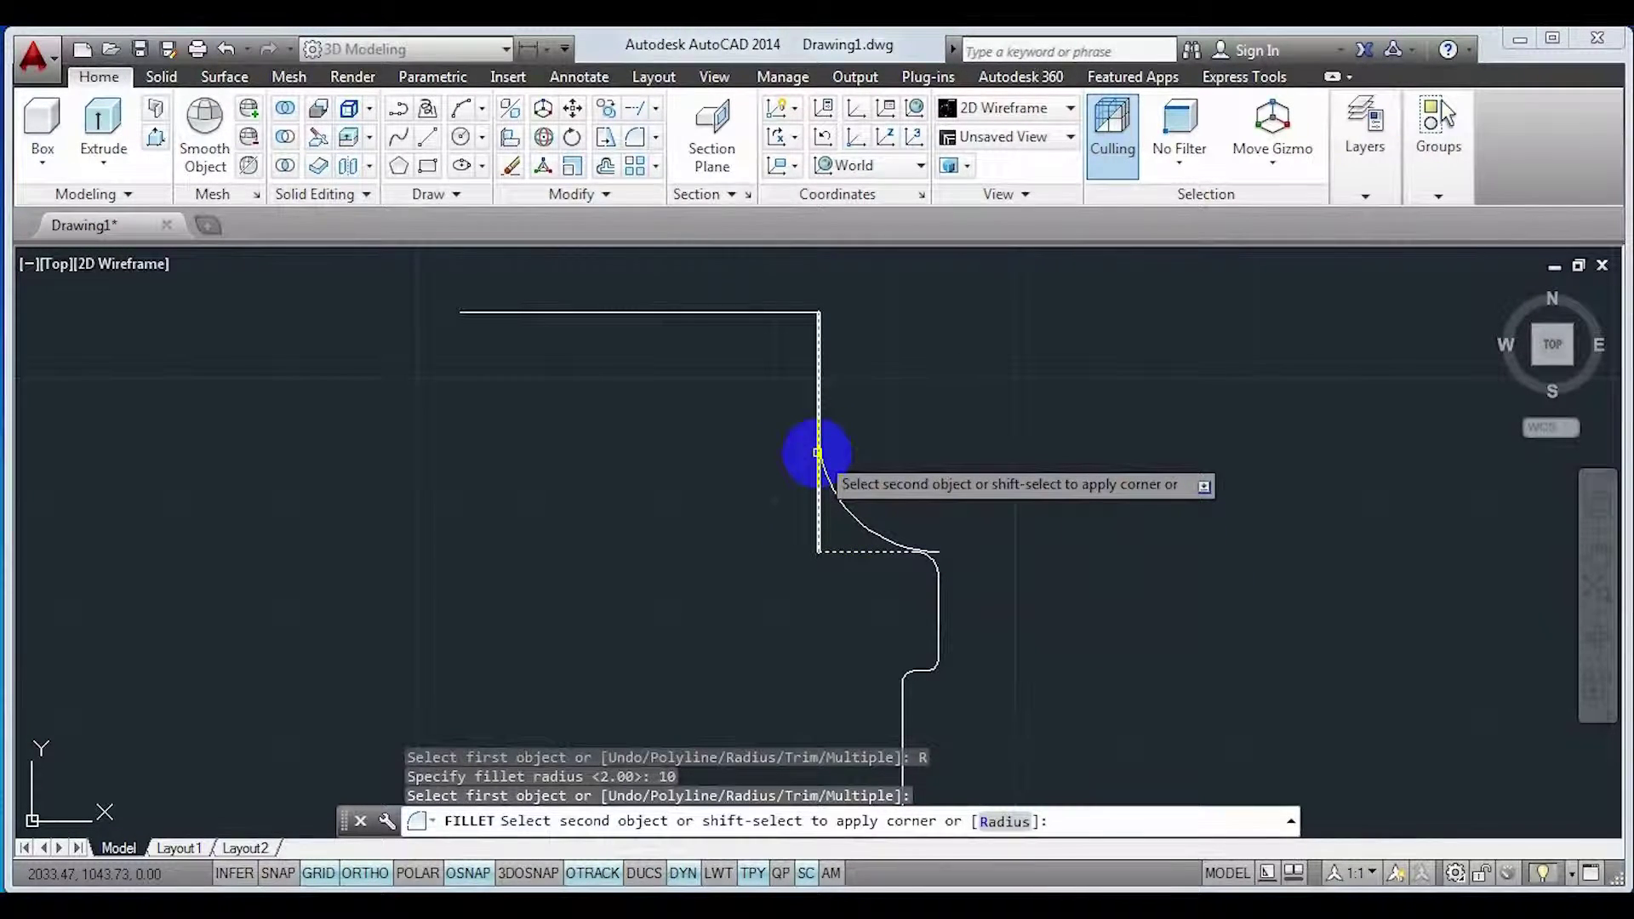
click(1004, 821)
text(5)
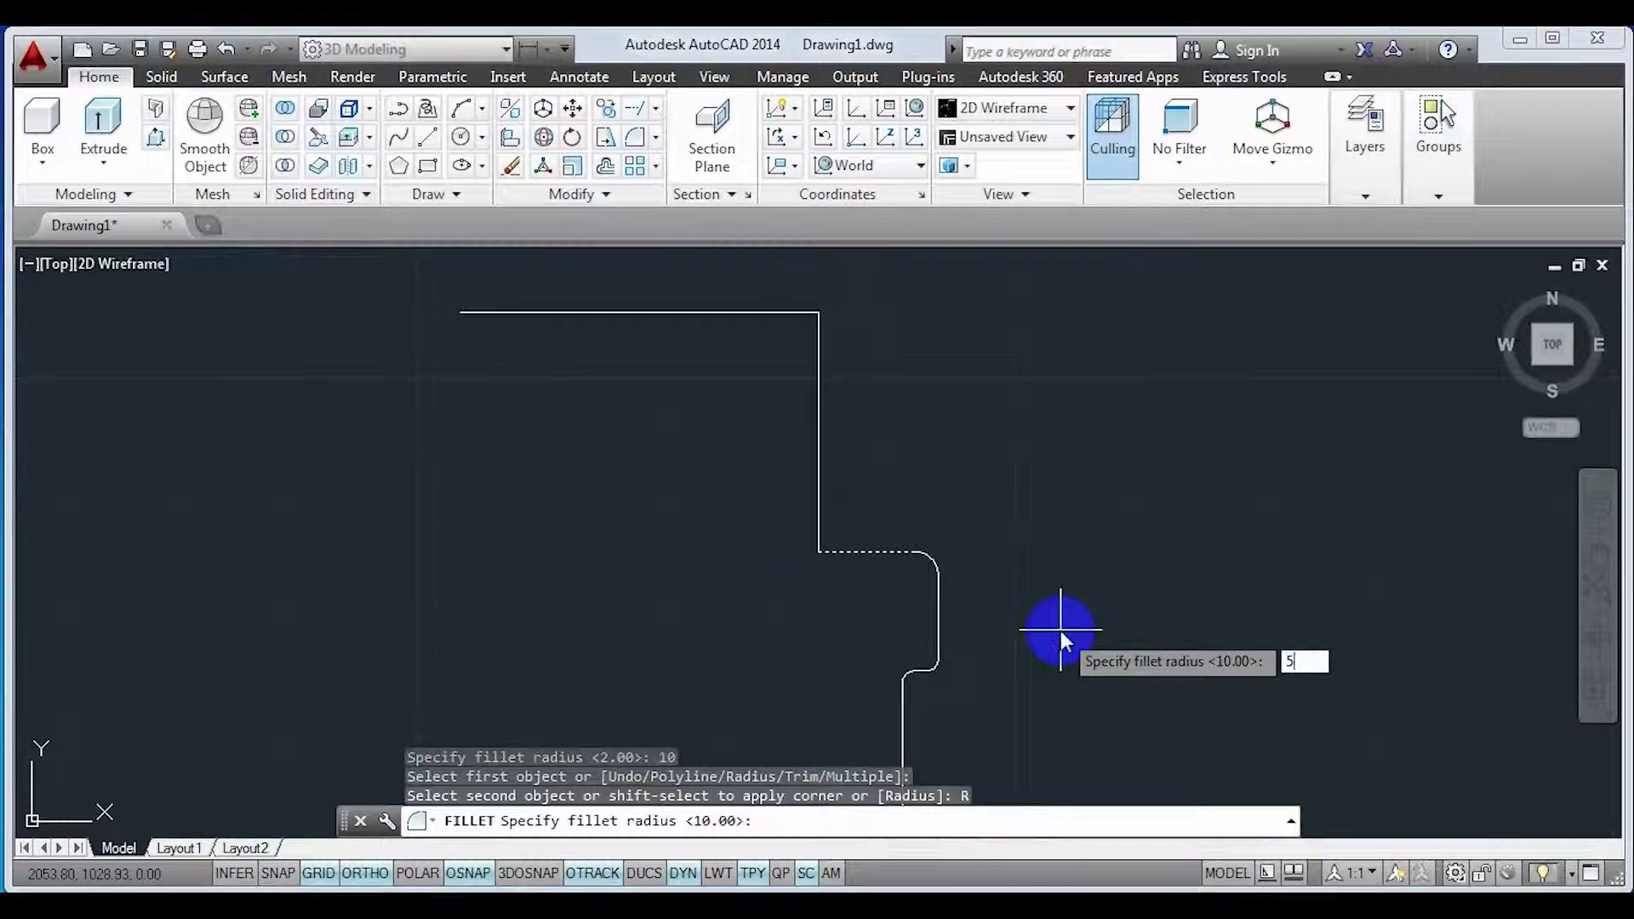
key(Return)
click(1005, 821)
text(8)
key(Return)
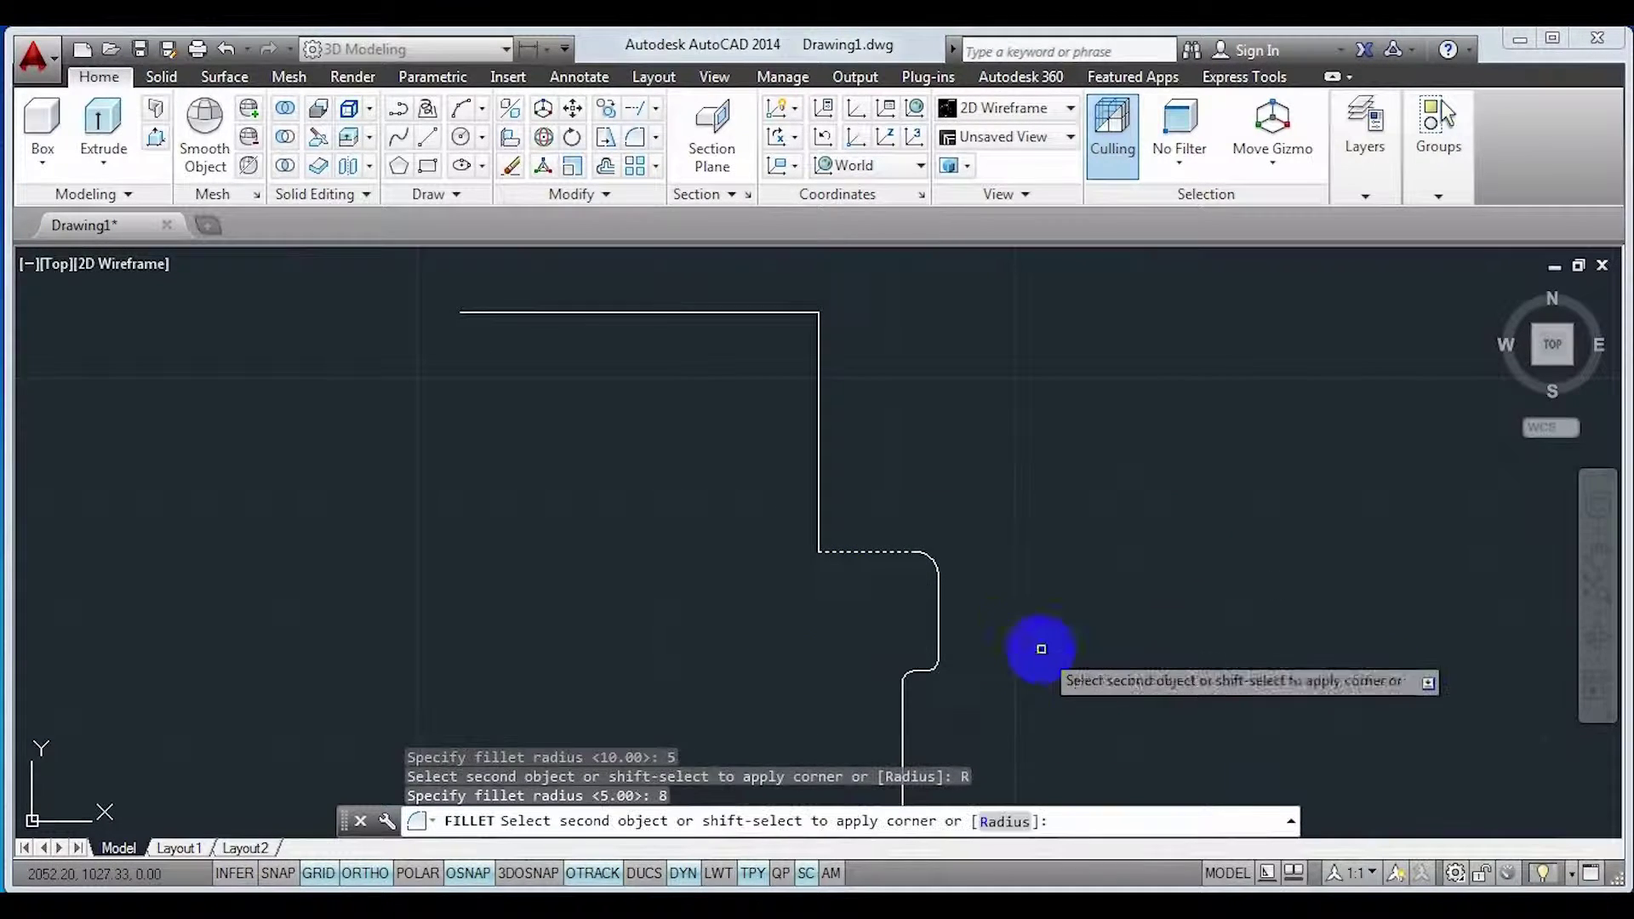
click(818, 472)
scroll(875, 675, down, 5)
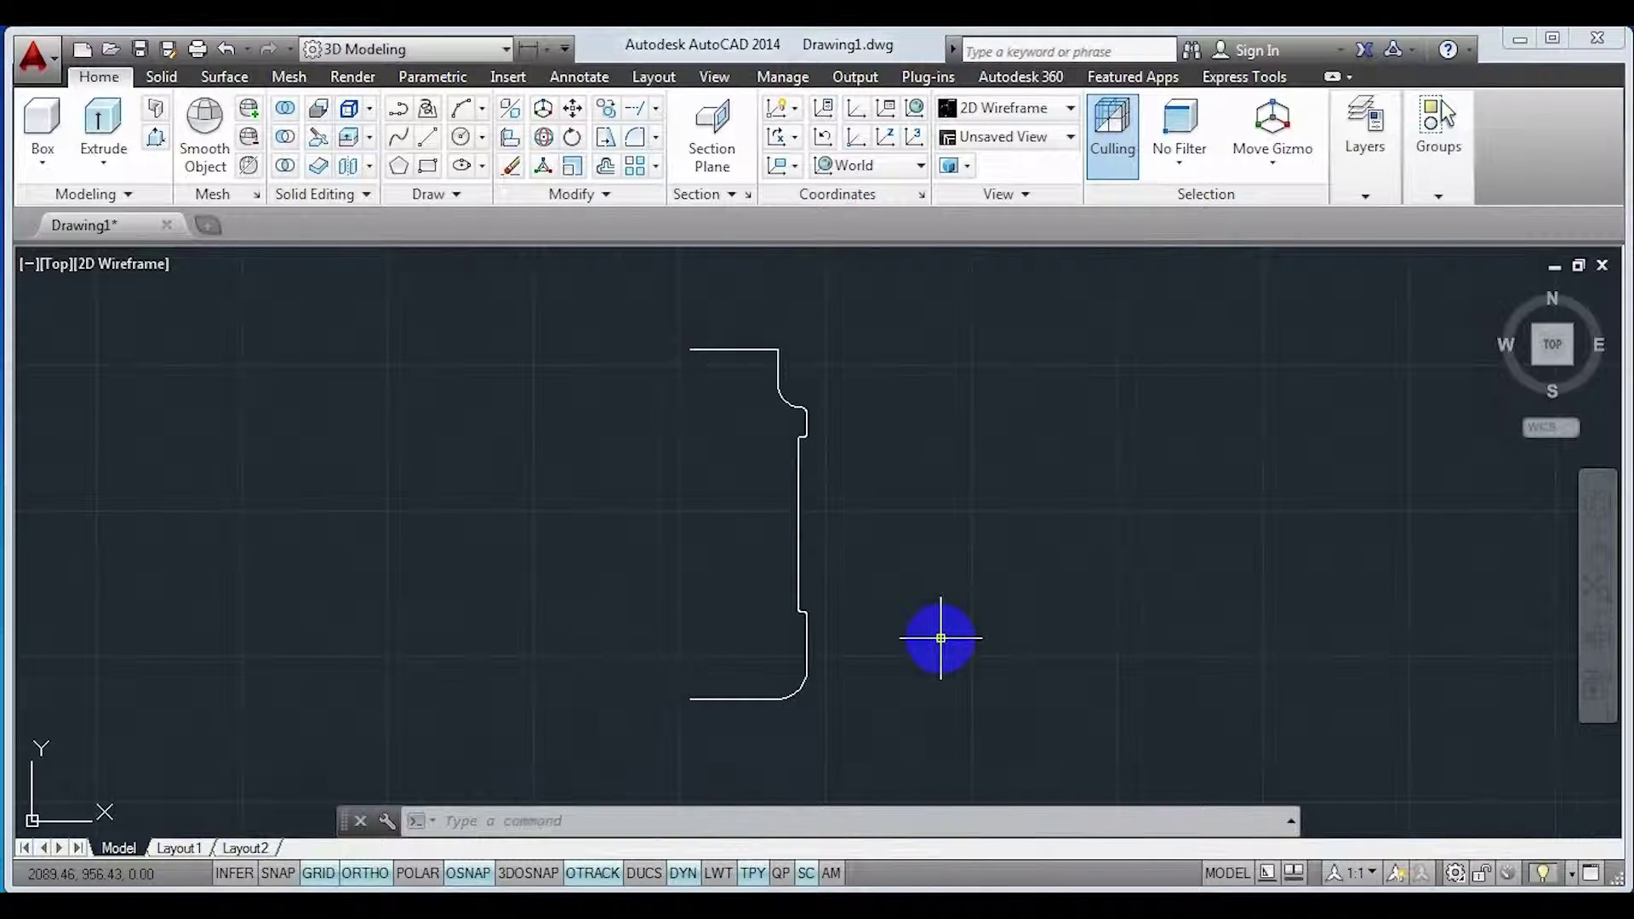
- Delete the horizontal top line of the profile to leave the jar's mouth open
scroll(778, 730, up, 3)
click(948, 729)
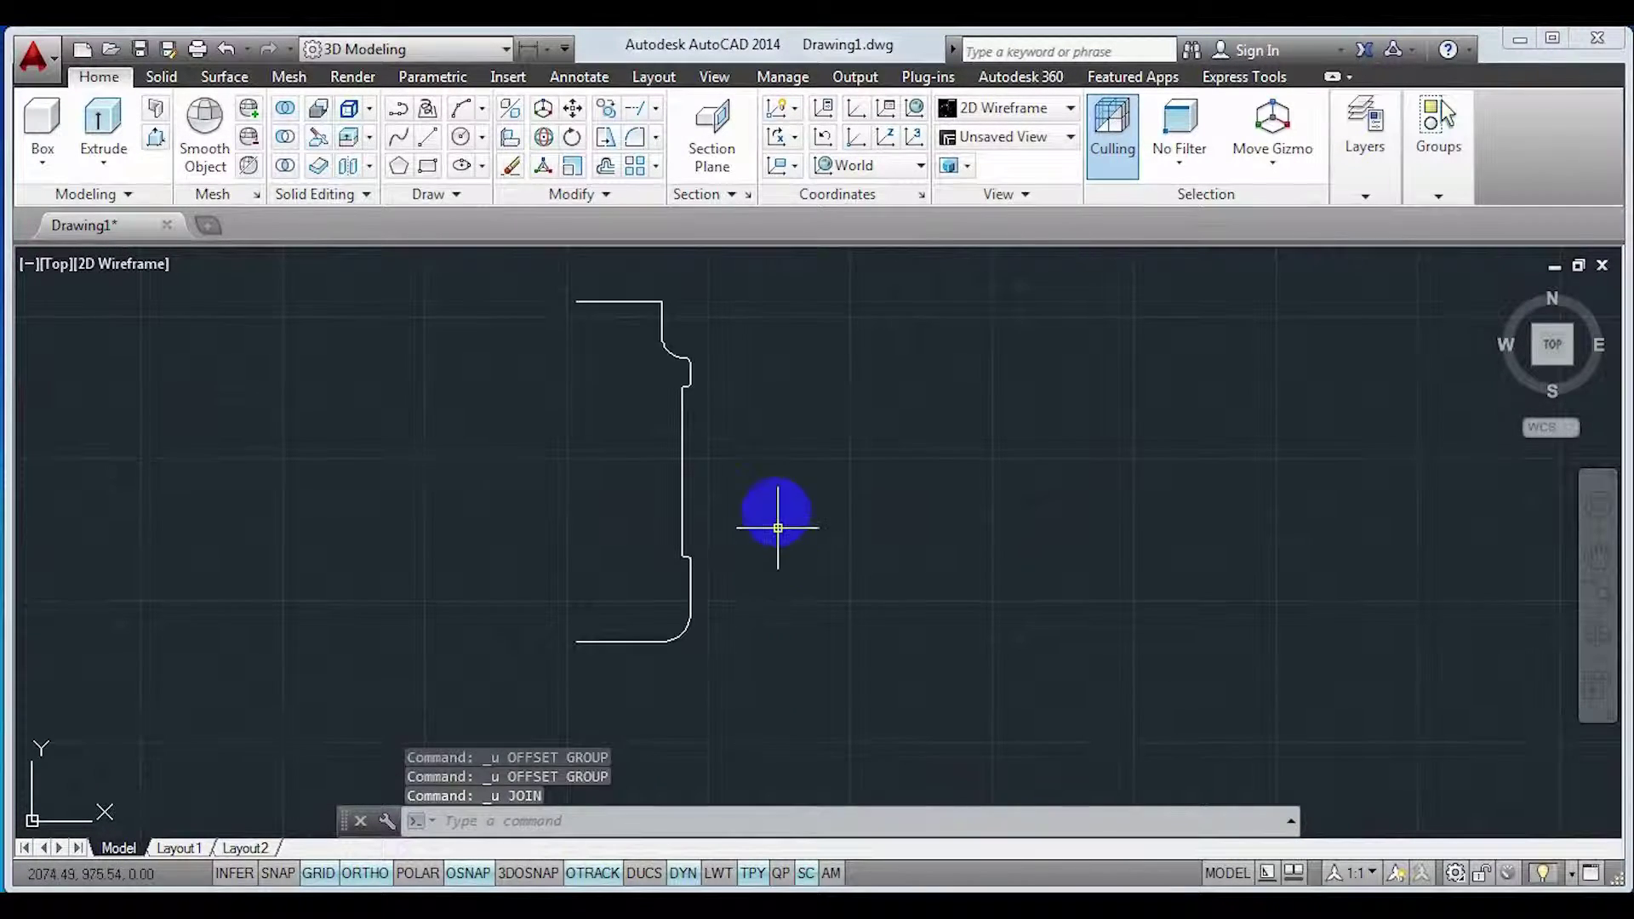
mouse_move(768, 500)
middle_down()
mouse_move(960, 600)
mouse_move(956, 540)
mouse_move(927, 502)
middle_up()
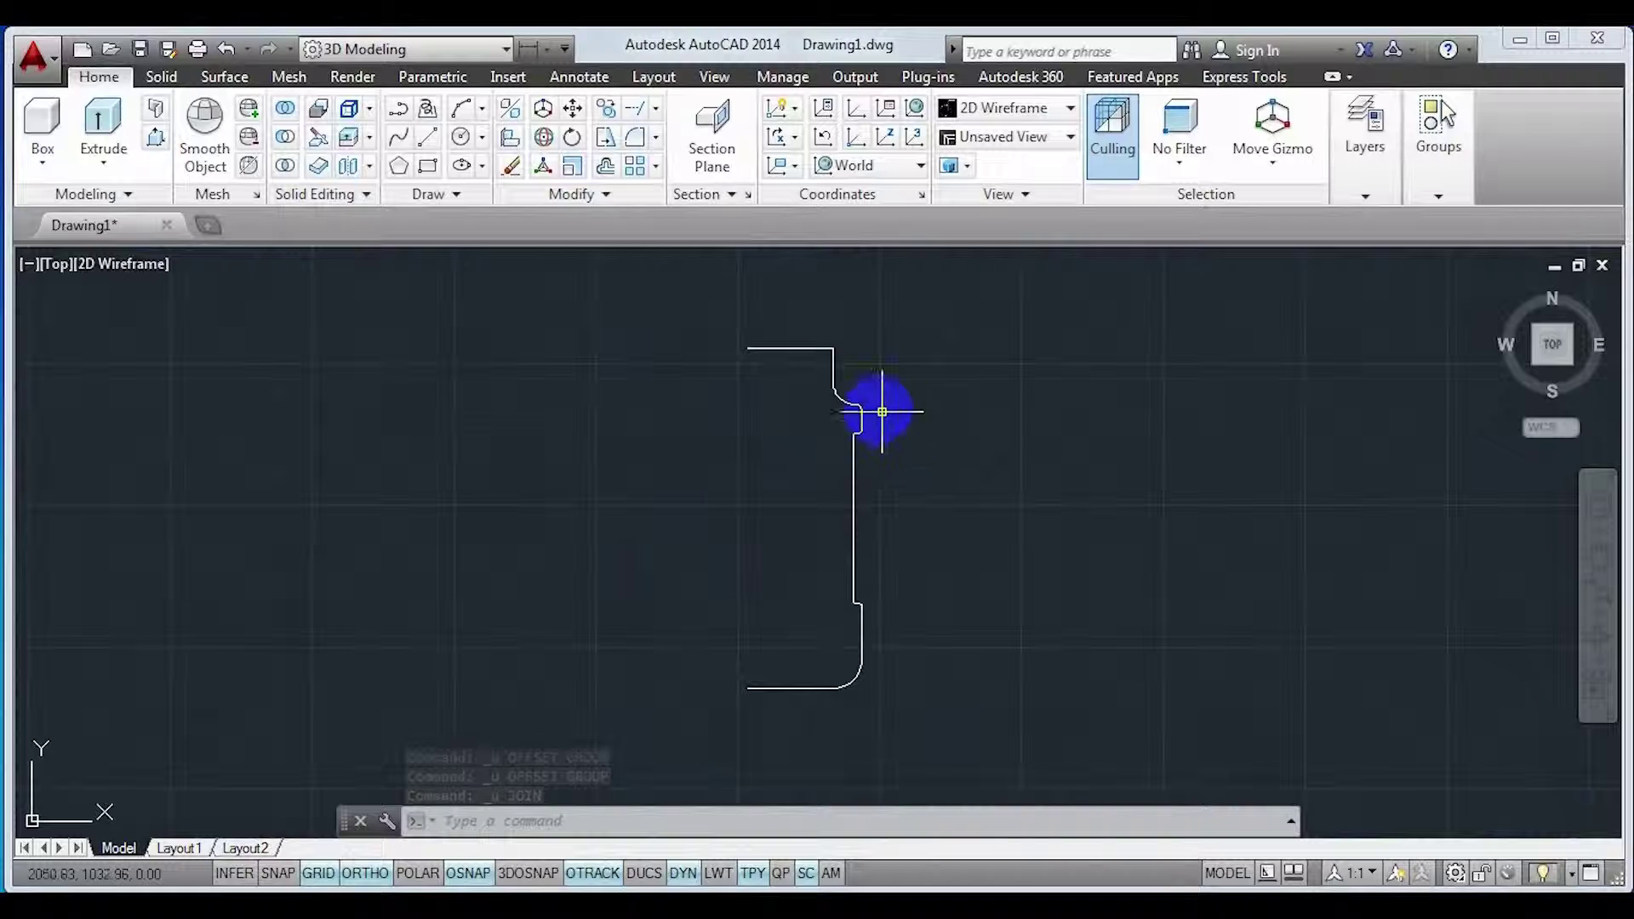
click(791, 361)
click(715, 332)
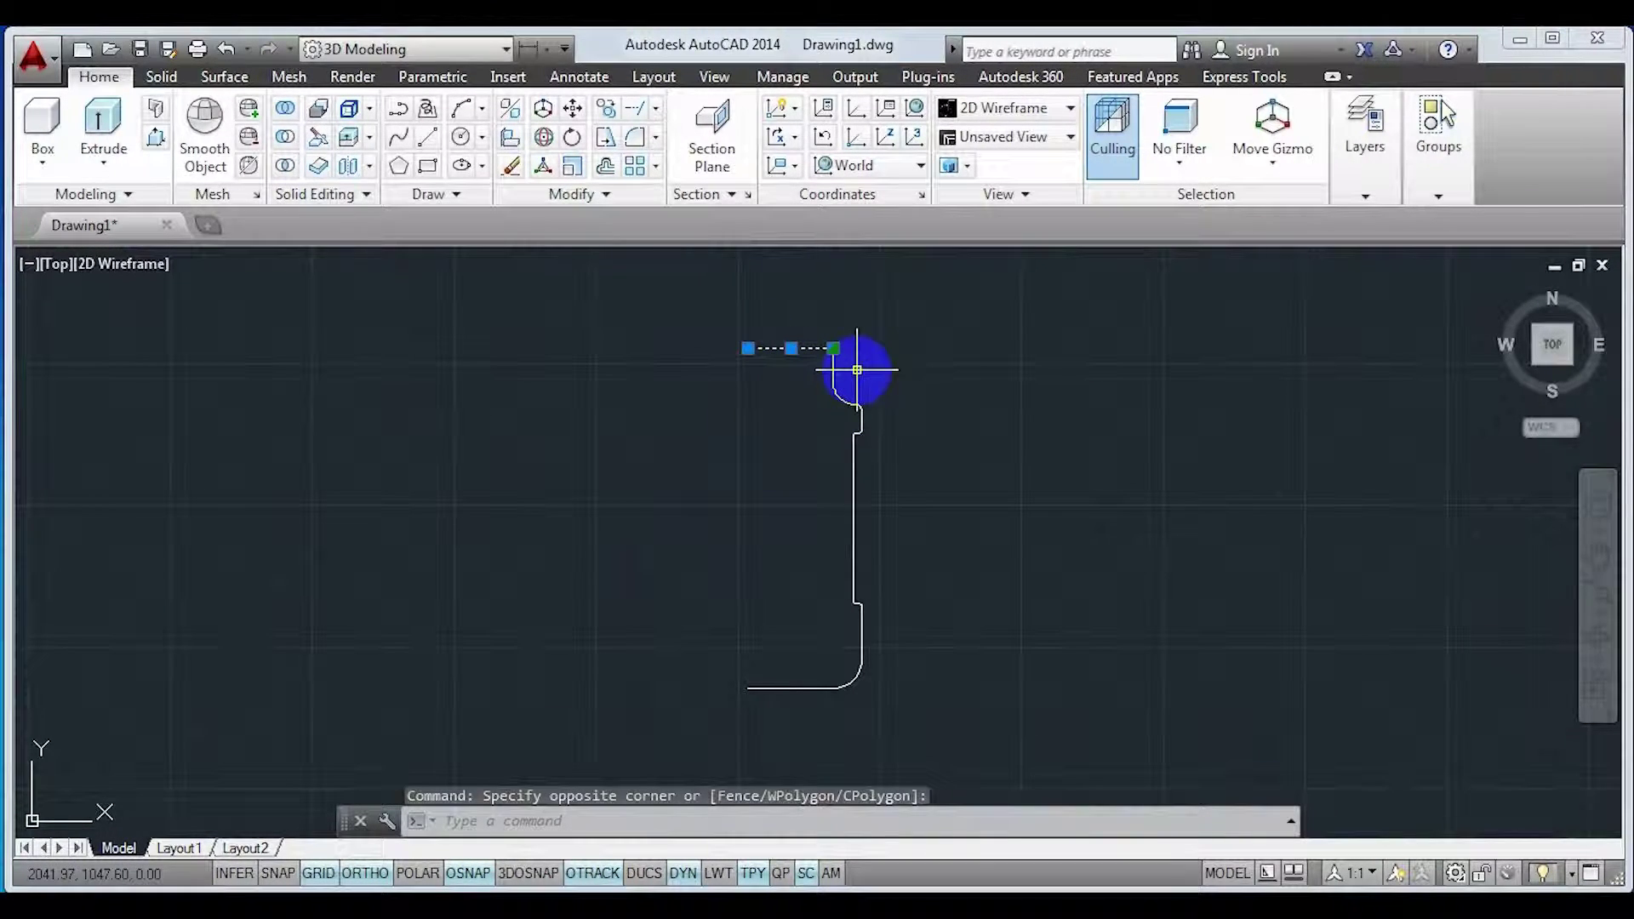
key(Delete)
- Select all remaining lines and arcs of the half profile and join them
click(695, 300)
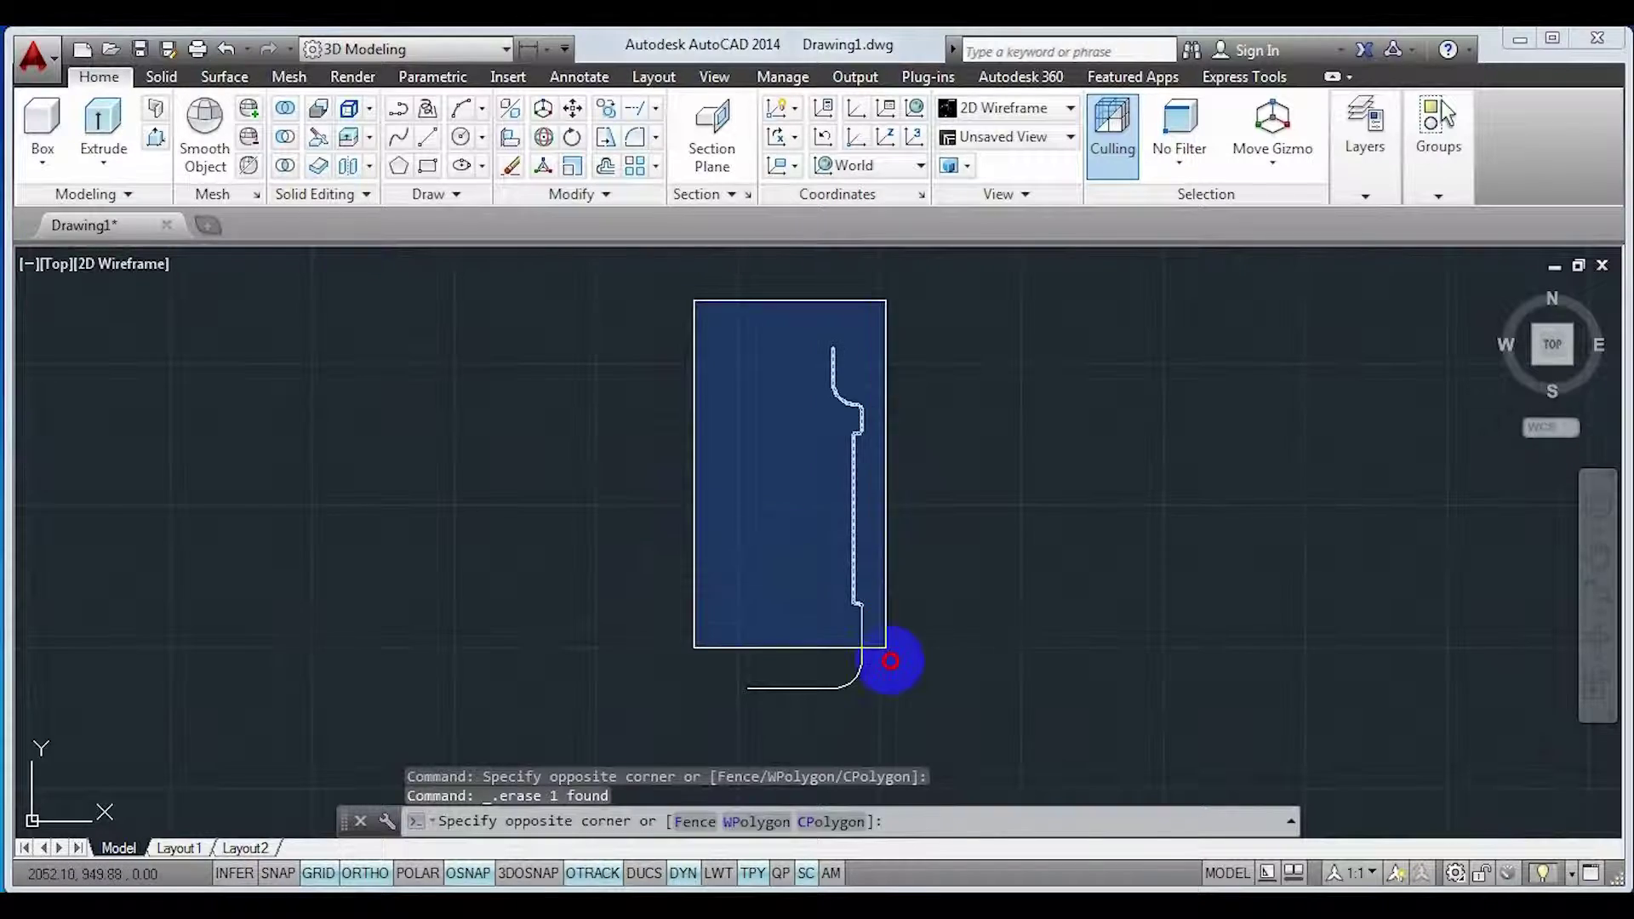
click(919, 723)
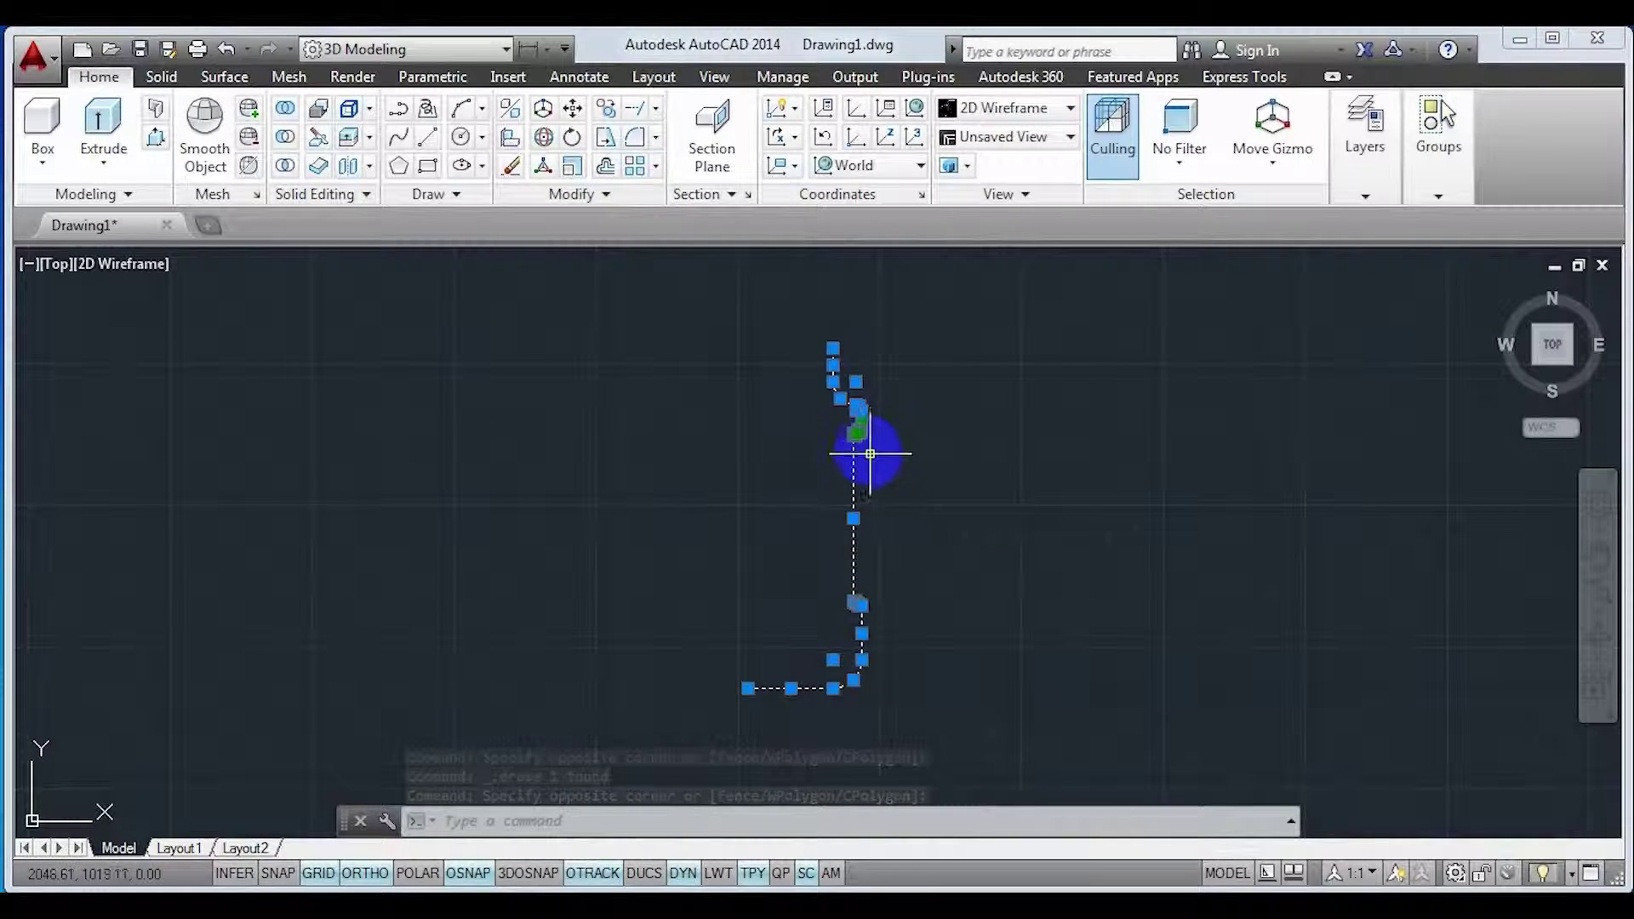
click(605, 196)
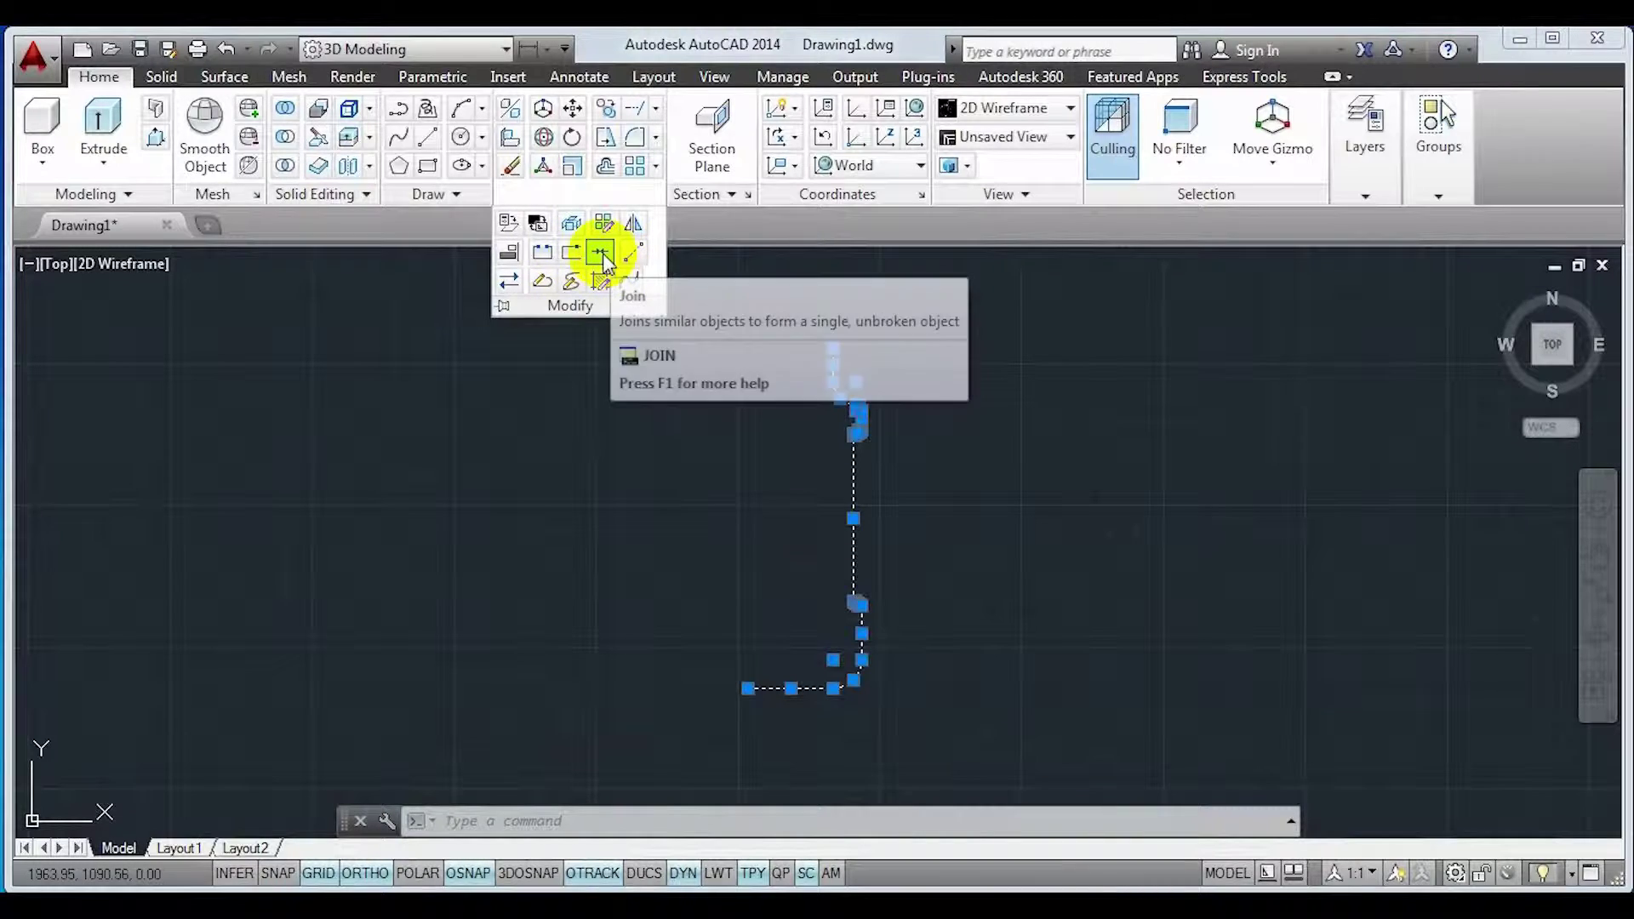
click(605, 257)
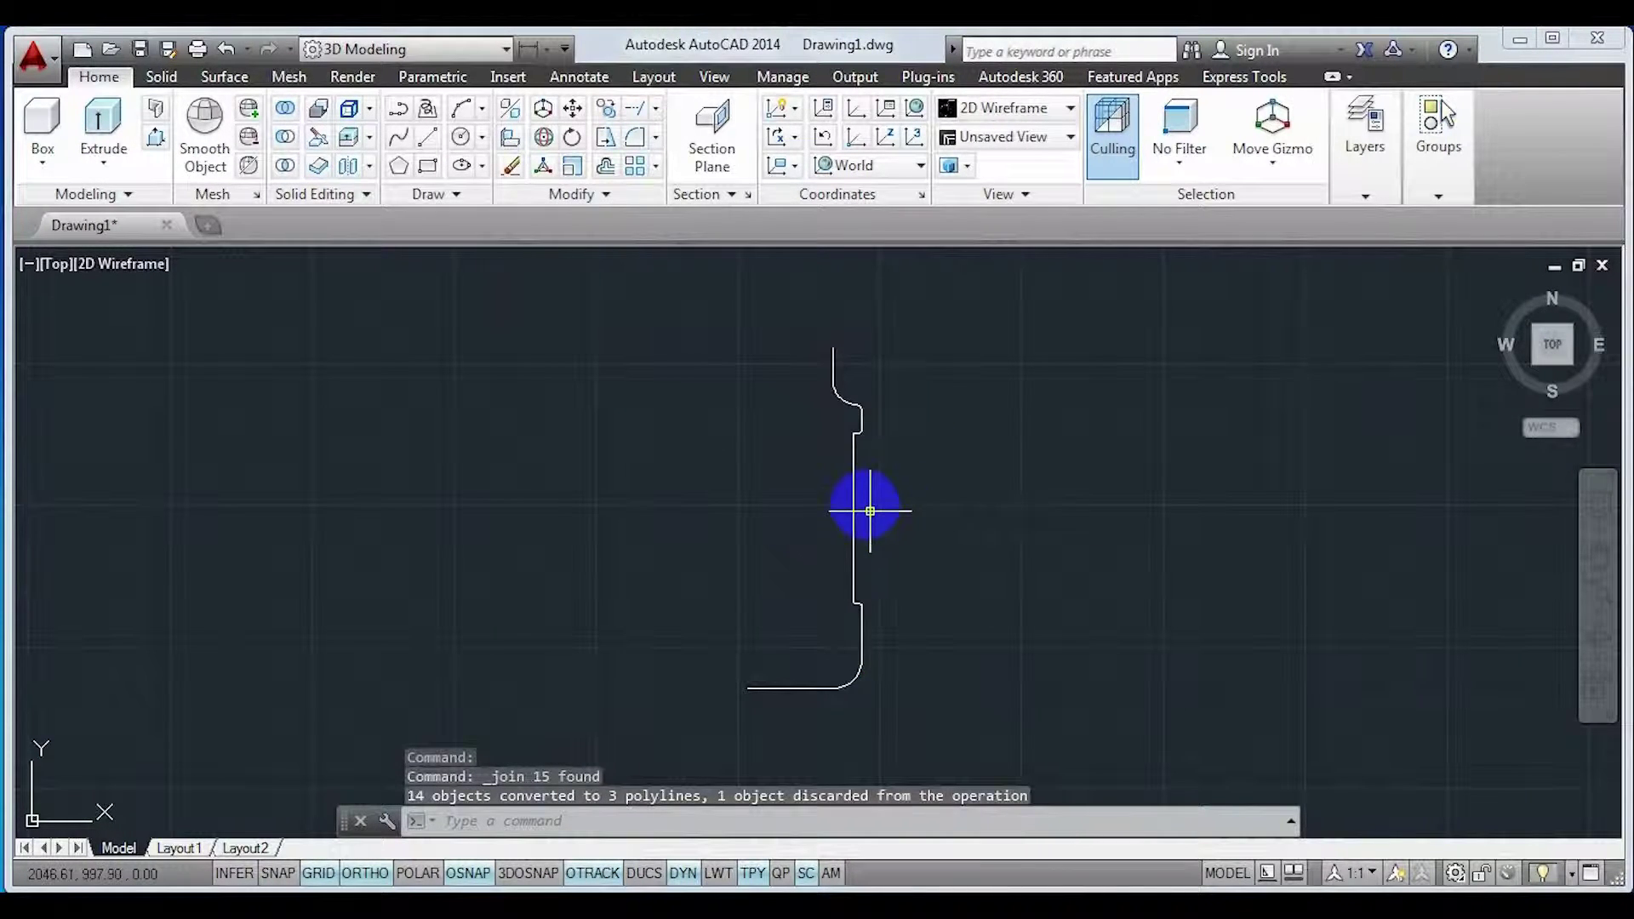
- Examine which parts of the half profile are joined, looking closely at the step below the label area
click(853, 453)
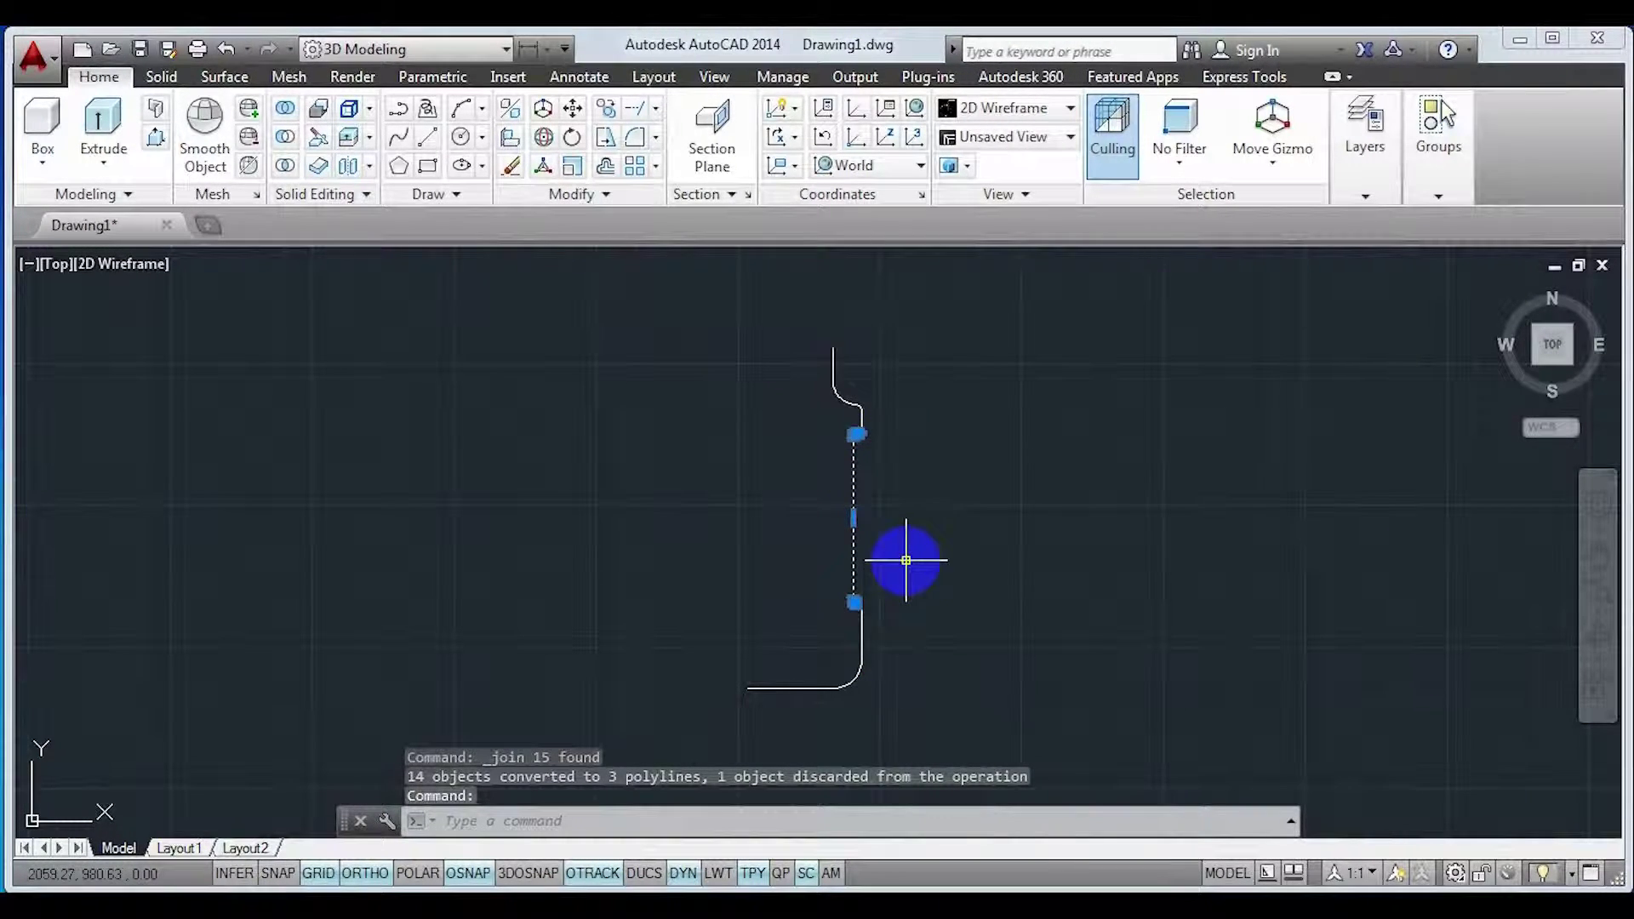
click(858, 663)
scroll(865, 601, up, 3)
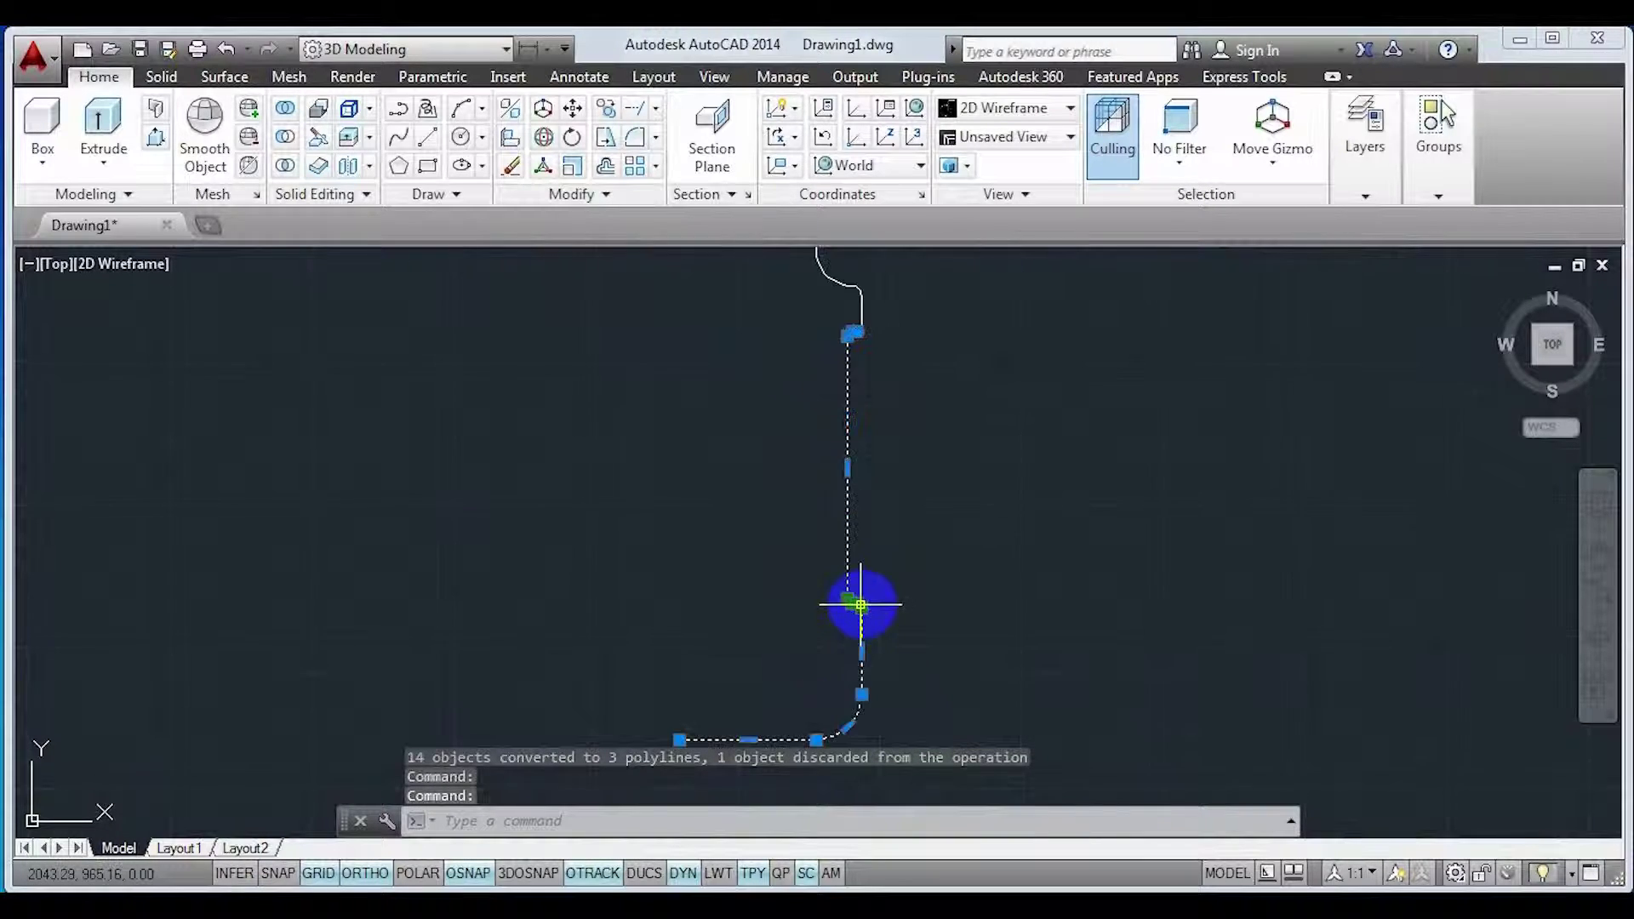
key(Escape)
scroll(877, 624, up, 4)
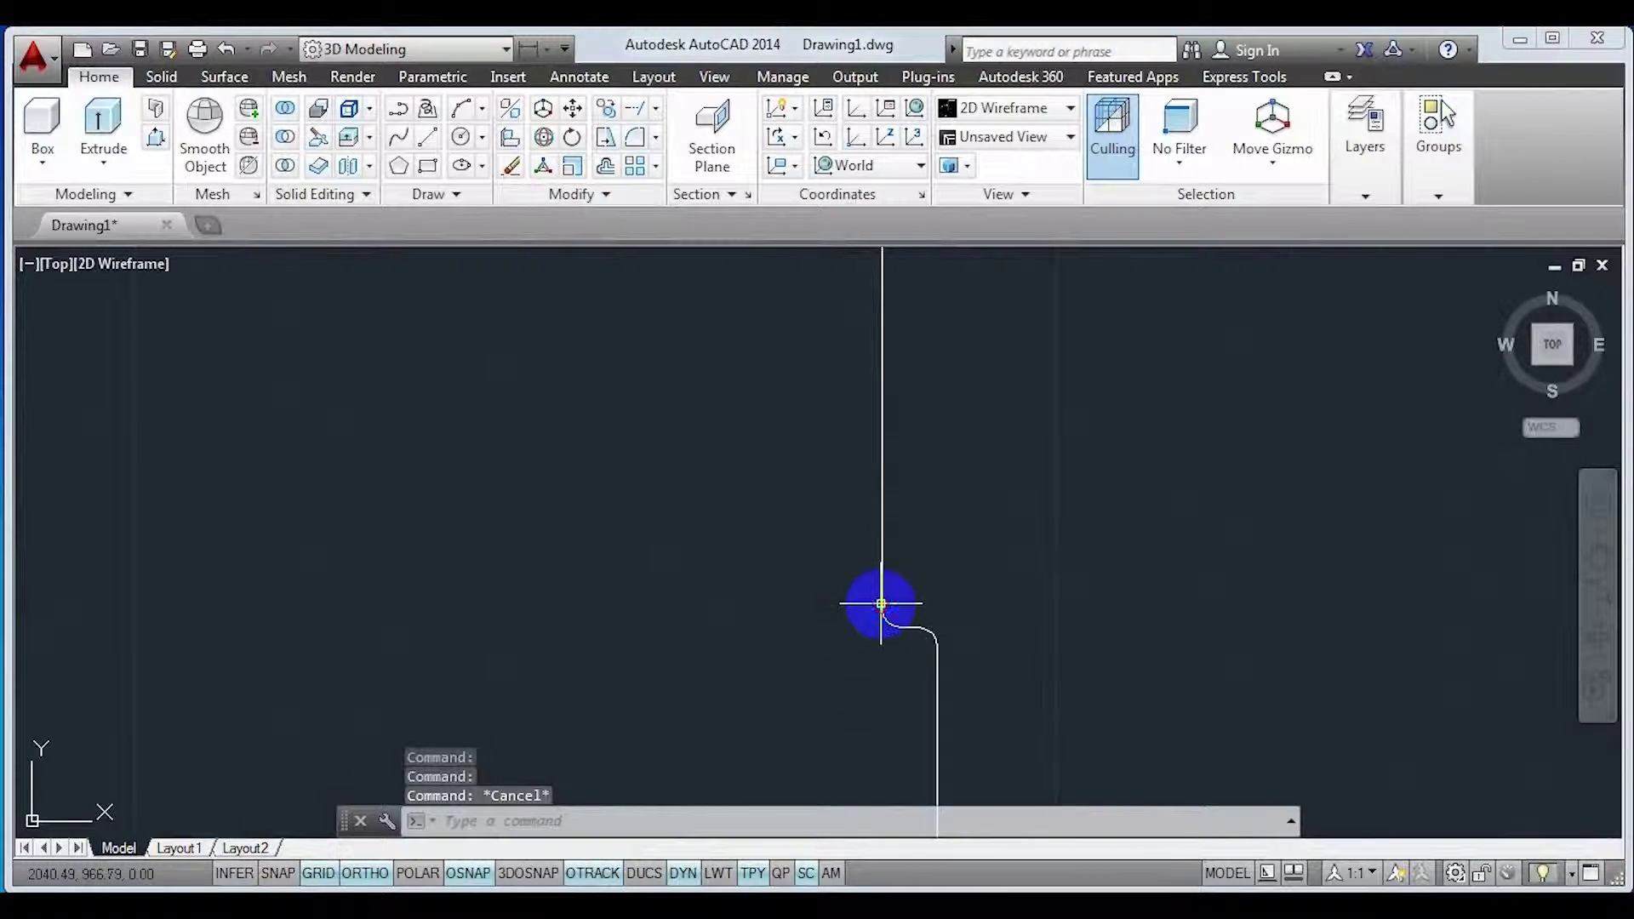
- Join the base and lower body with the long label-area line at the step below the label area
click(880, 603)
scroll(992, 683, down, 4)
click(1003, 688)
click(866, 582)
scroll(927, 543, down, 2)
scroll(961, 557, down, 2)
text(J)
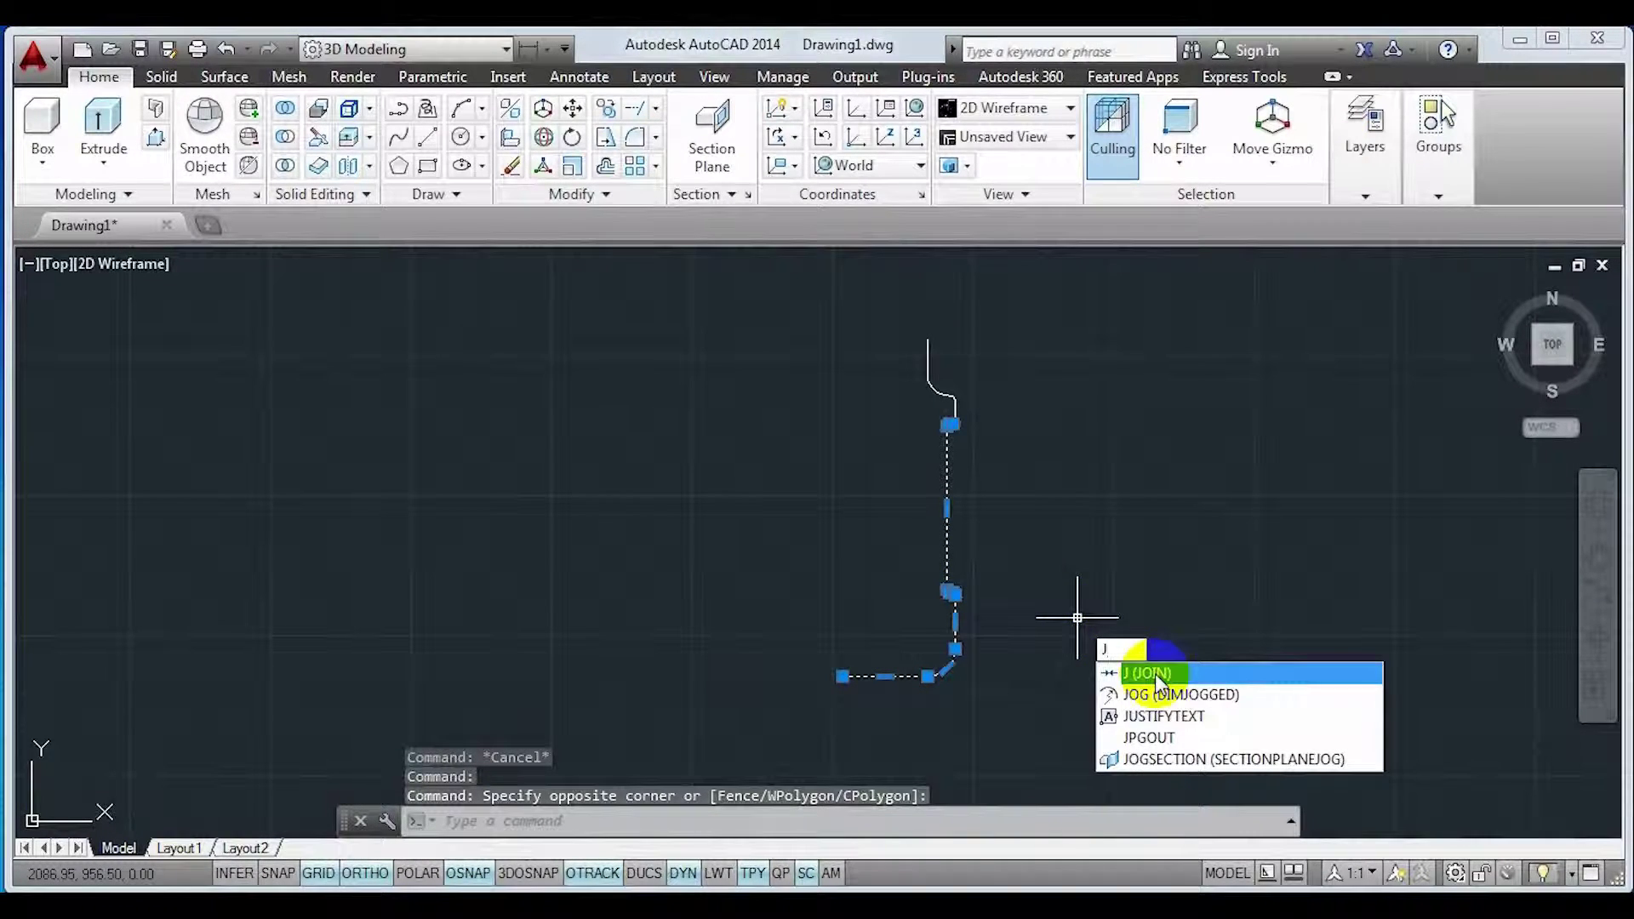
click(1156, 677)
scroll(940, 596, up, 2)
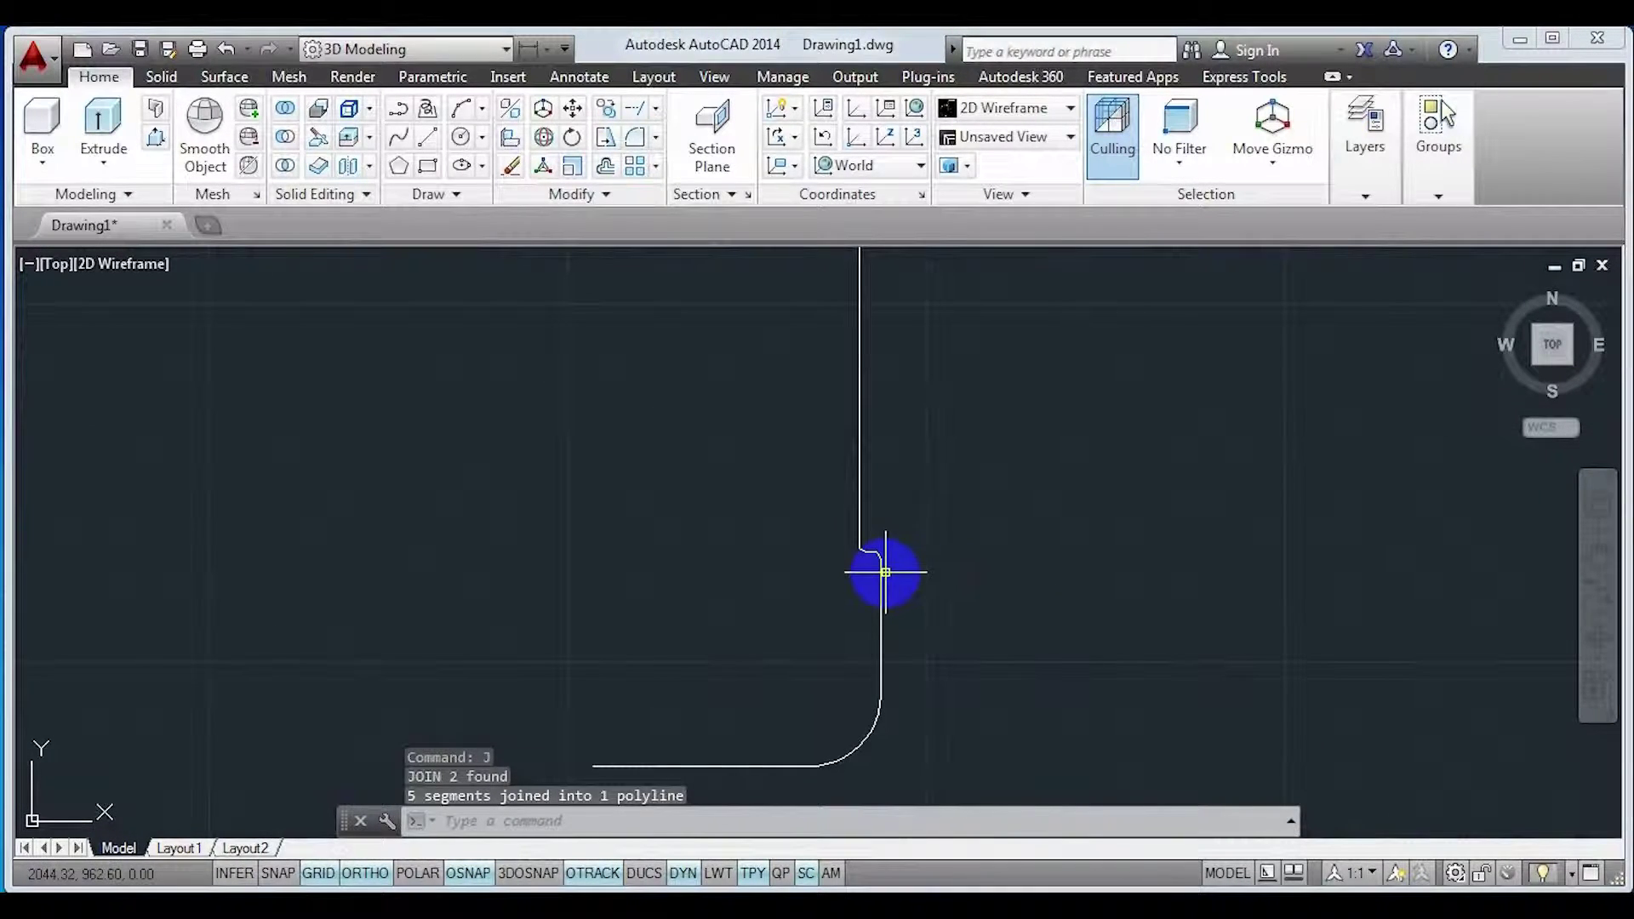
- Join the neck and shoulder pieces to the rest of the profile at the step above the label area
click(880, 577)
scroll(977, 456, down, 4)
middle_drag(967, 405, 915, 650)
scroll(915, 625, up, 4)
key(Escape)
key(Escape)
middle_drag(861, 485, 911, 554)
click(908, 565)
click(765, 440)
text(J)
key(Return)
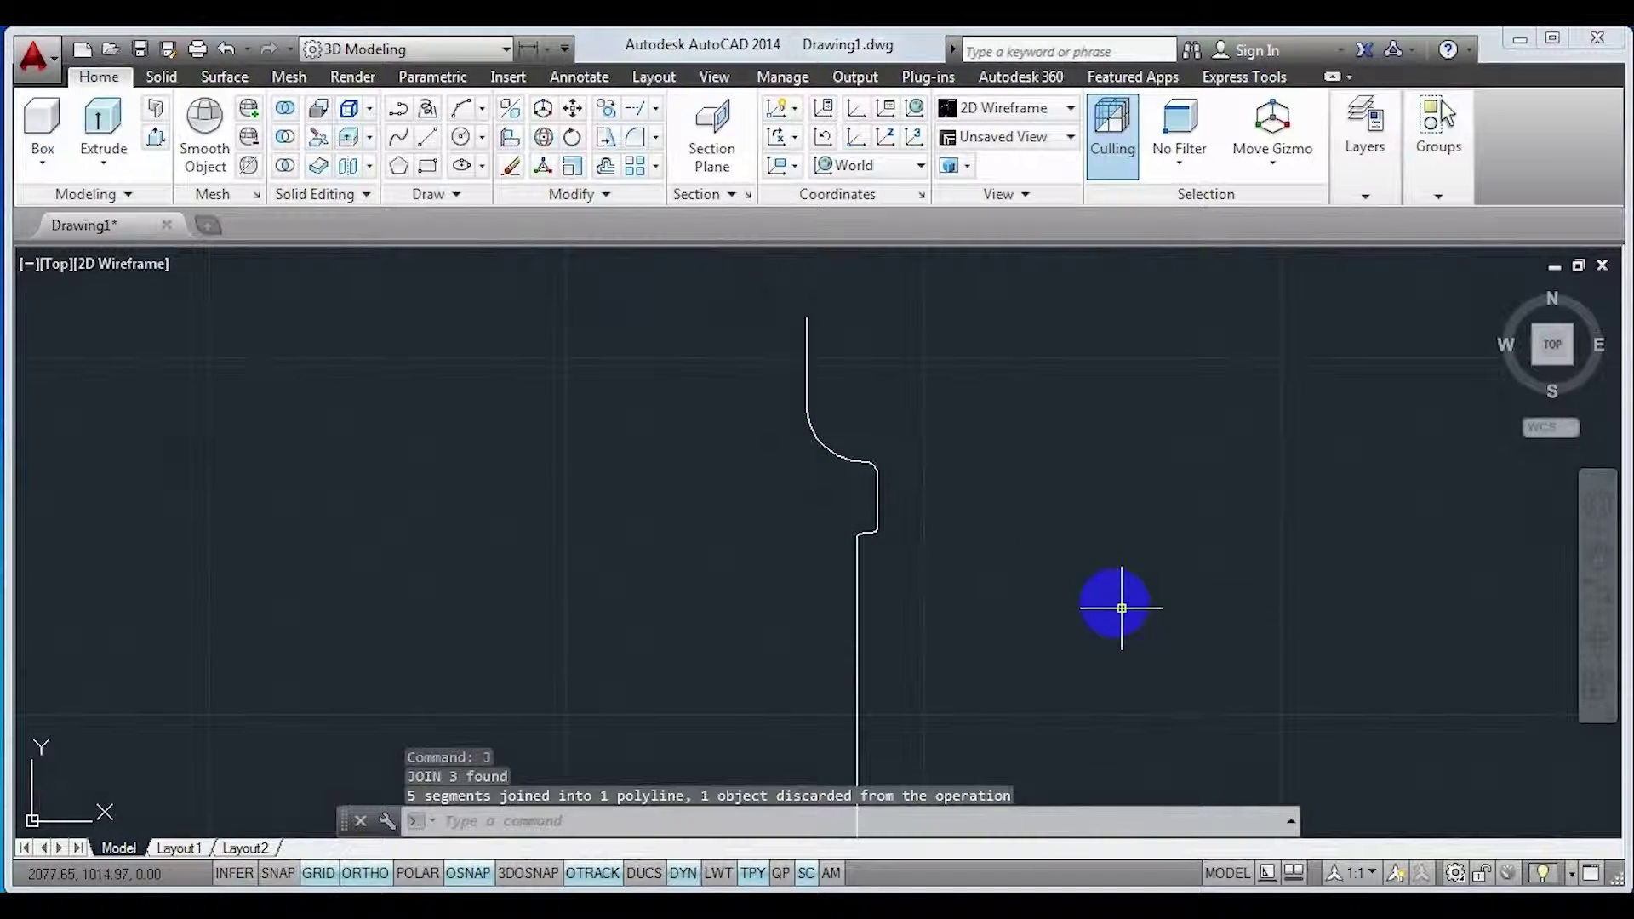
- Examine whether the half profile is one continuous polyline, looking closely at the step above the label area
click(878, 502)
scroll(1000, 631, down, 4)
middle_drag(1024, 672, 969, 446)
middle_drag(951, 535, 927, 634)
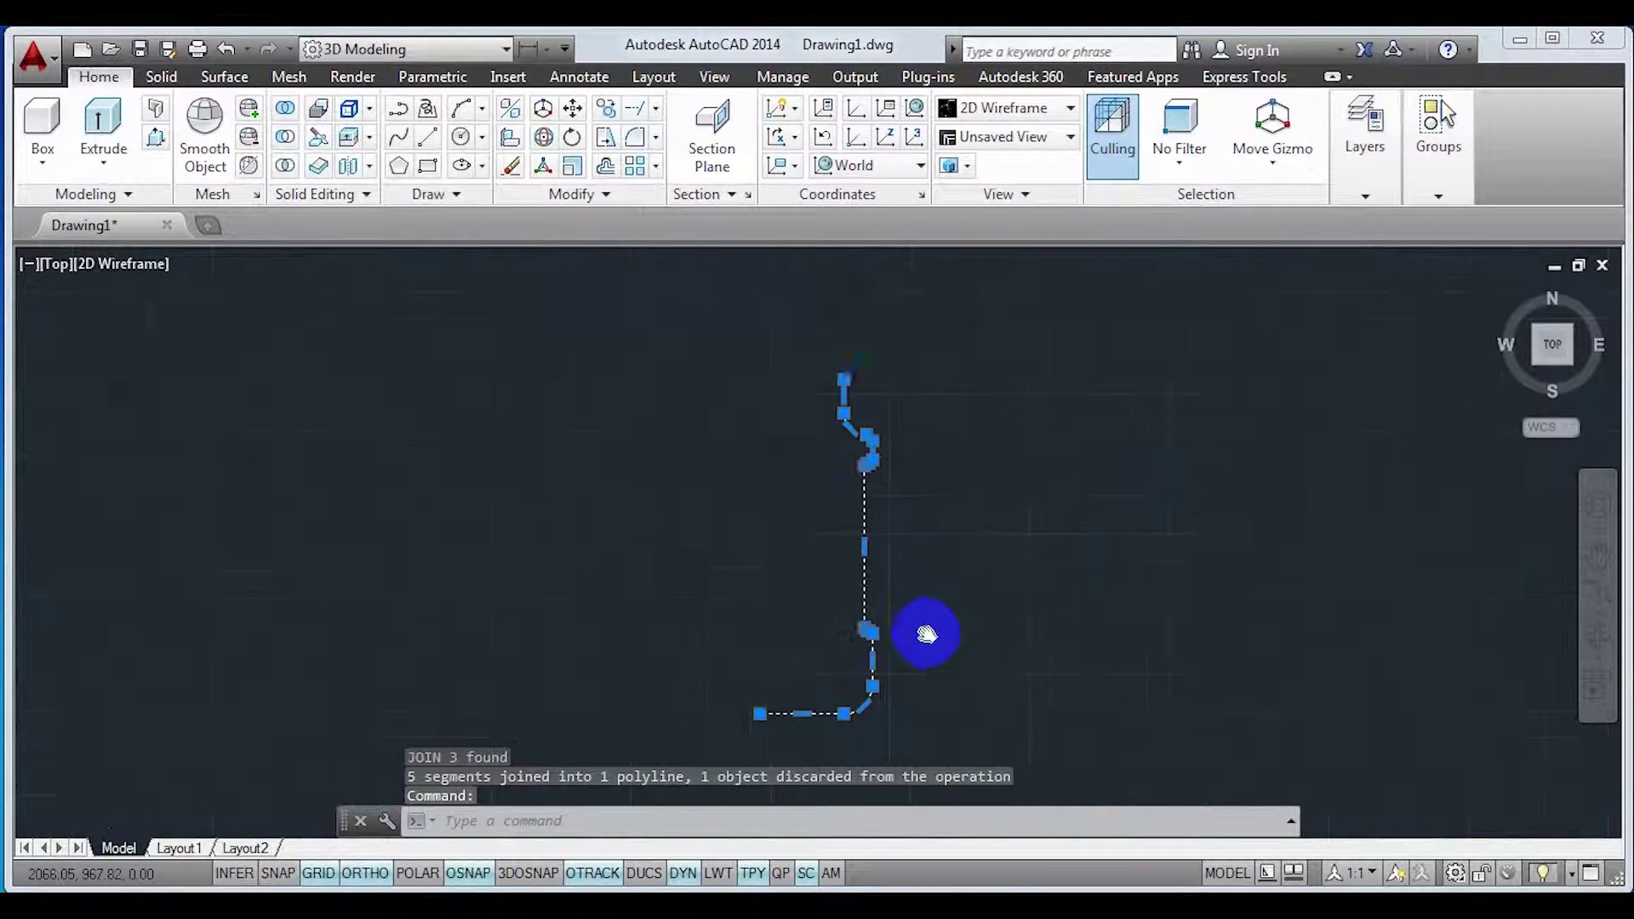
scroll(831, 474, up, 6)
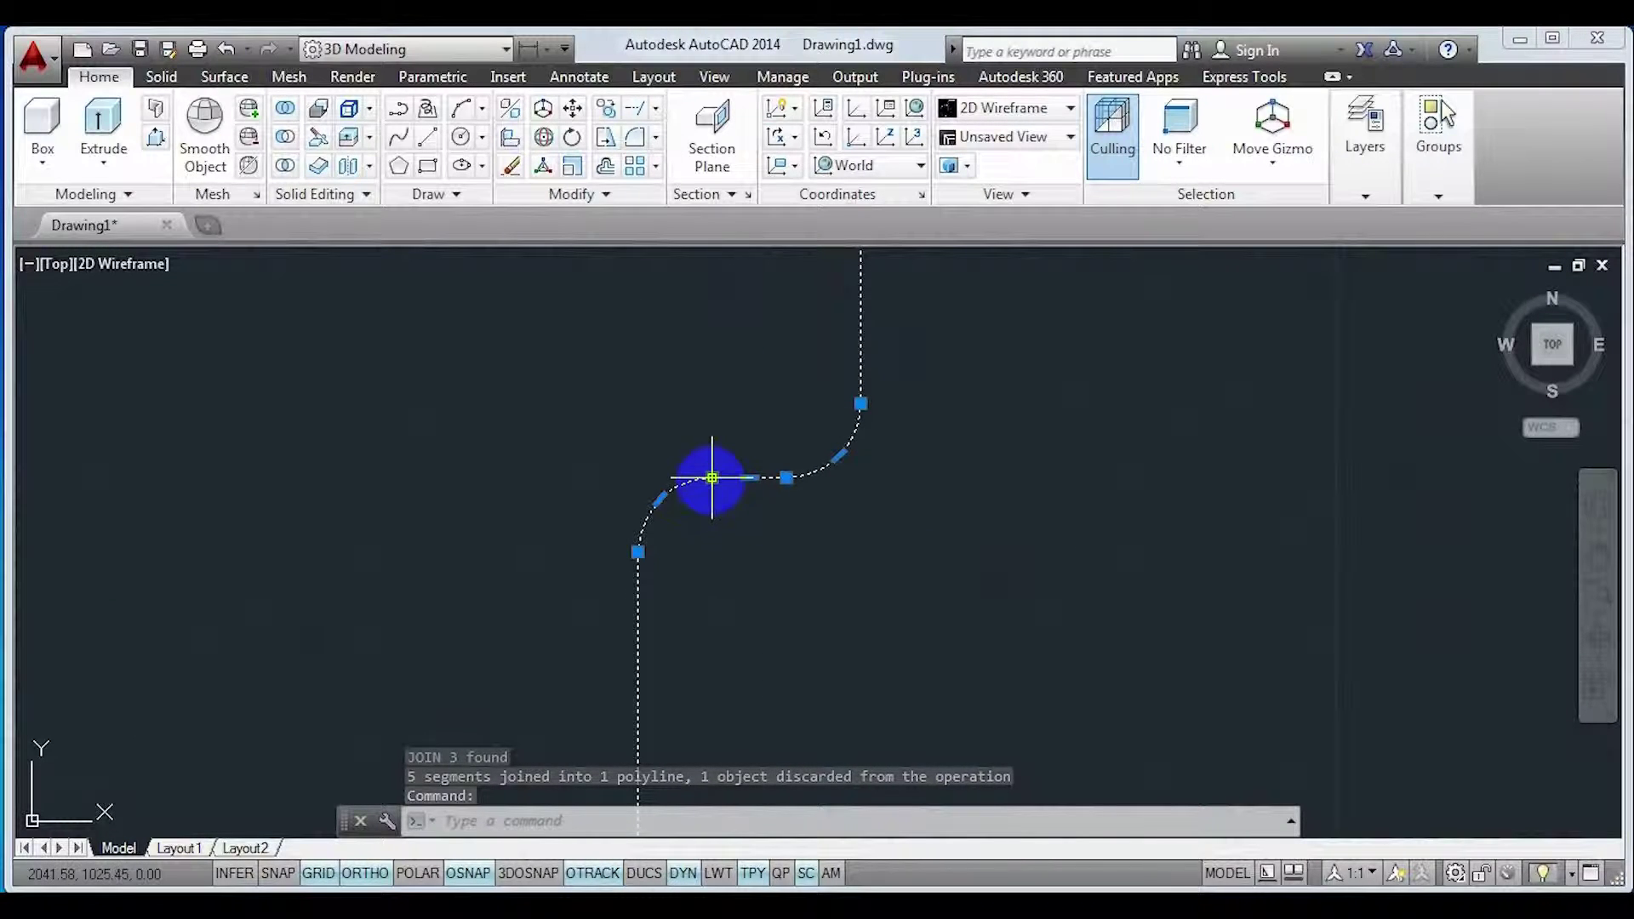
click(711, 477)
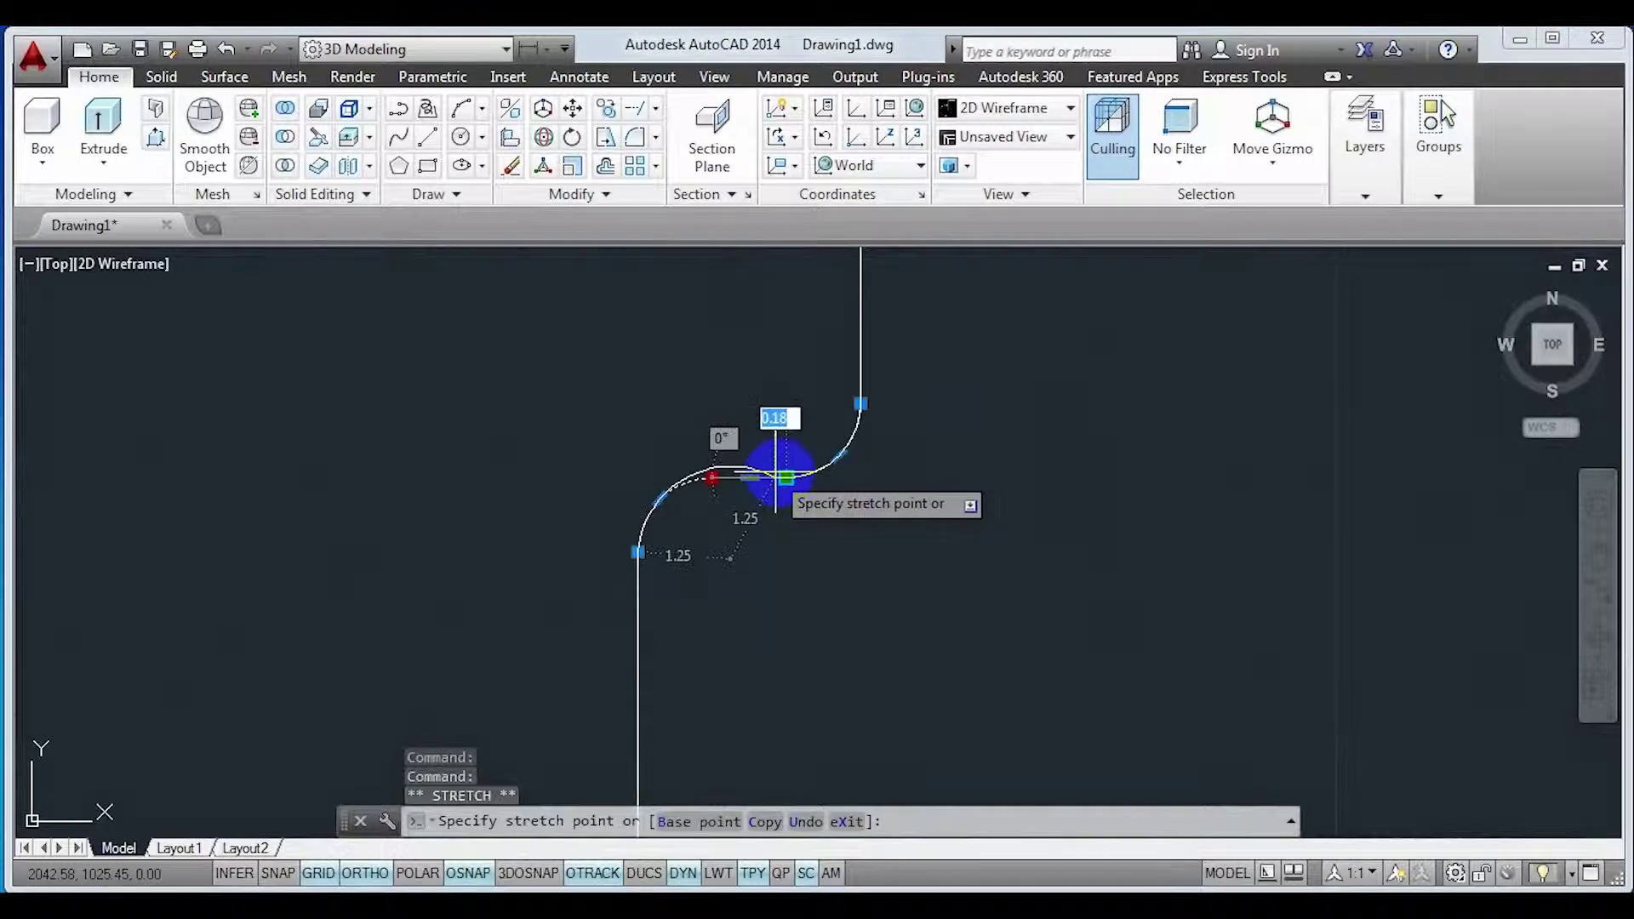
key(Escape)
key(Escape)
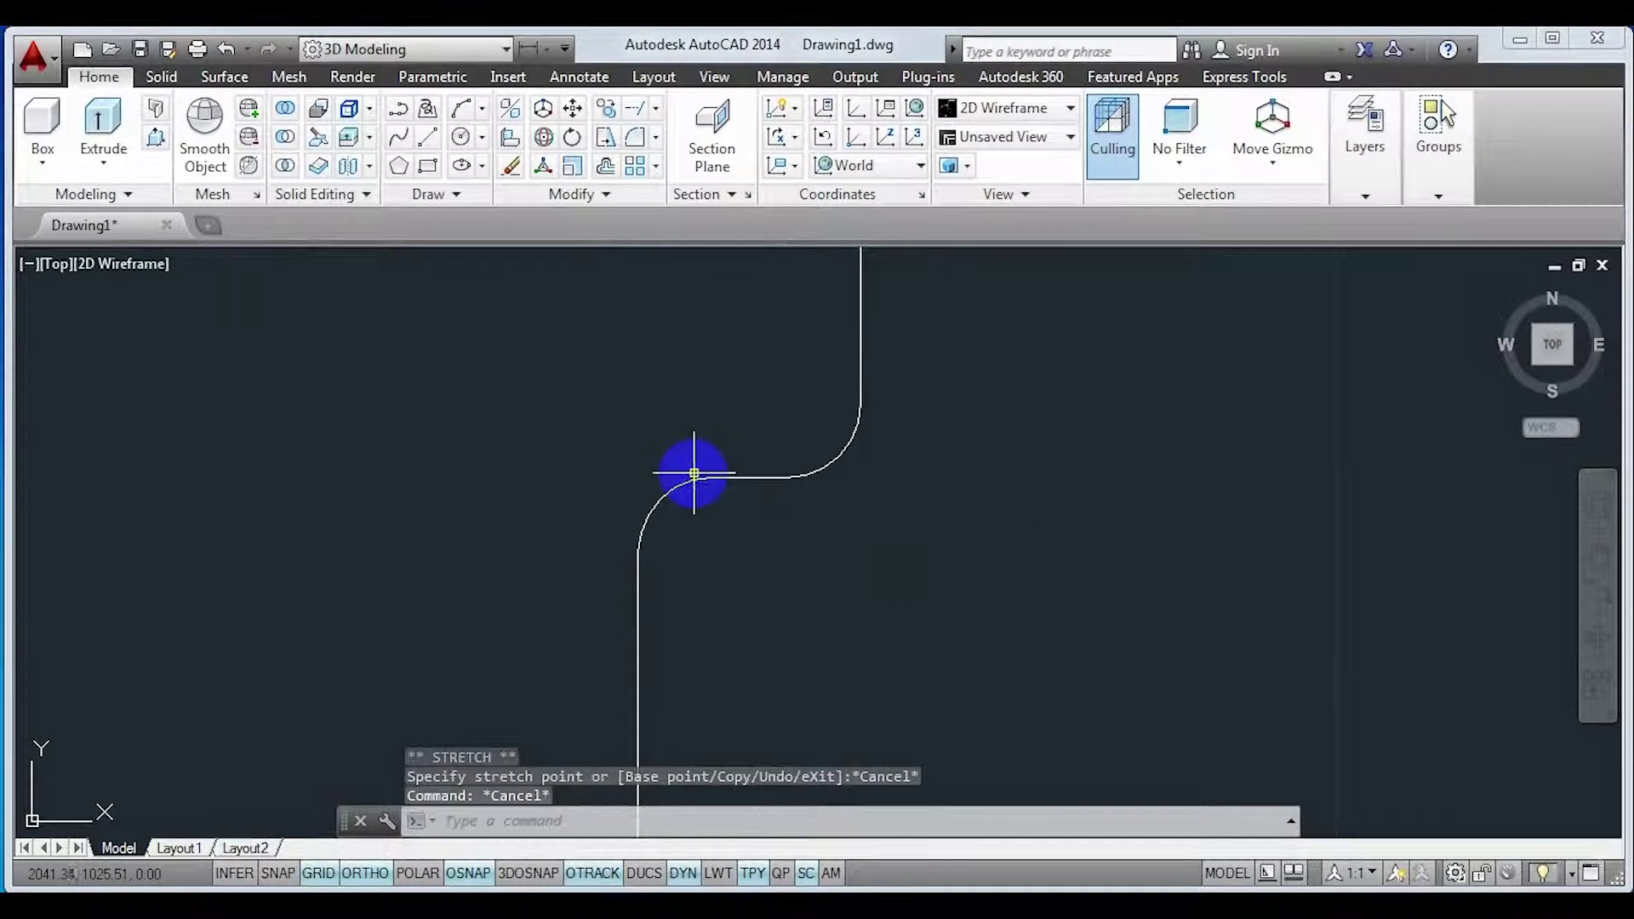
- Offset the joined half profile inward by 2 to form the jar's wall thickness
click(712, 478)
scroll(759, 492, down, 12)
middle_drag(919, 595, 932, 542)
scroll(934, 545, up, 2)
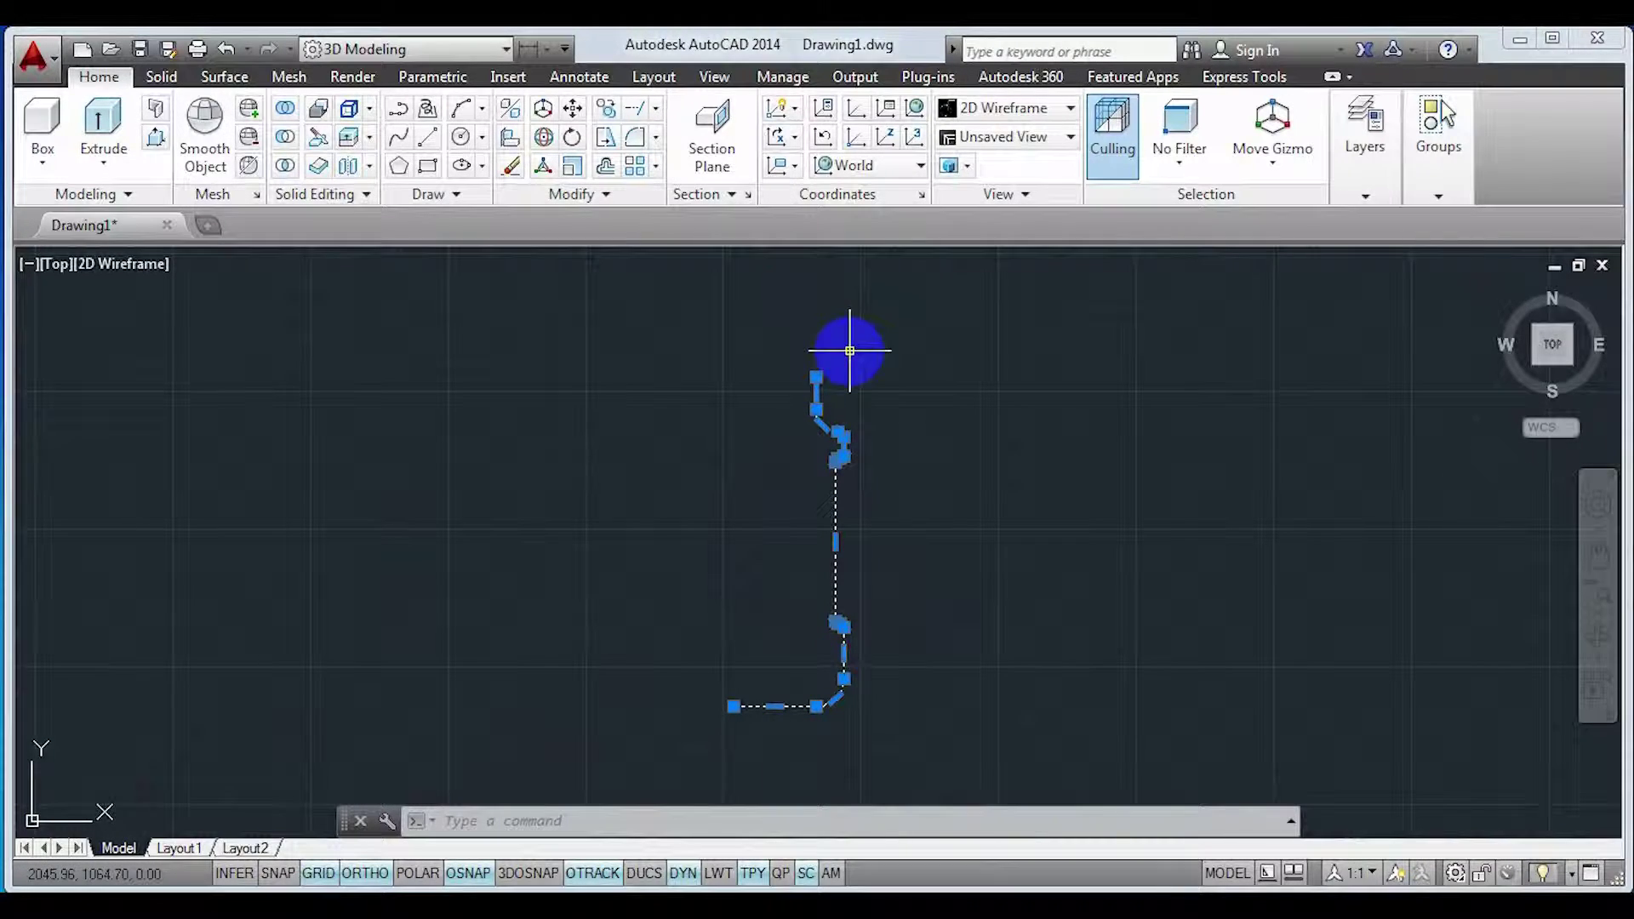
click(605, 167)
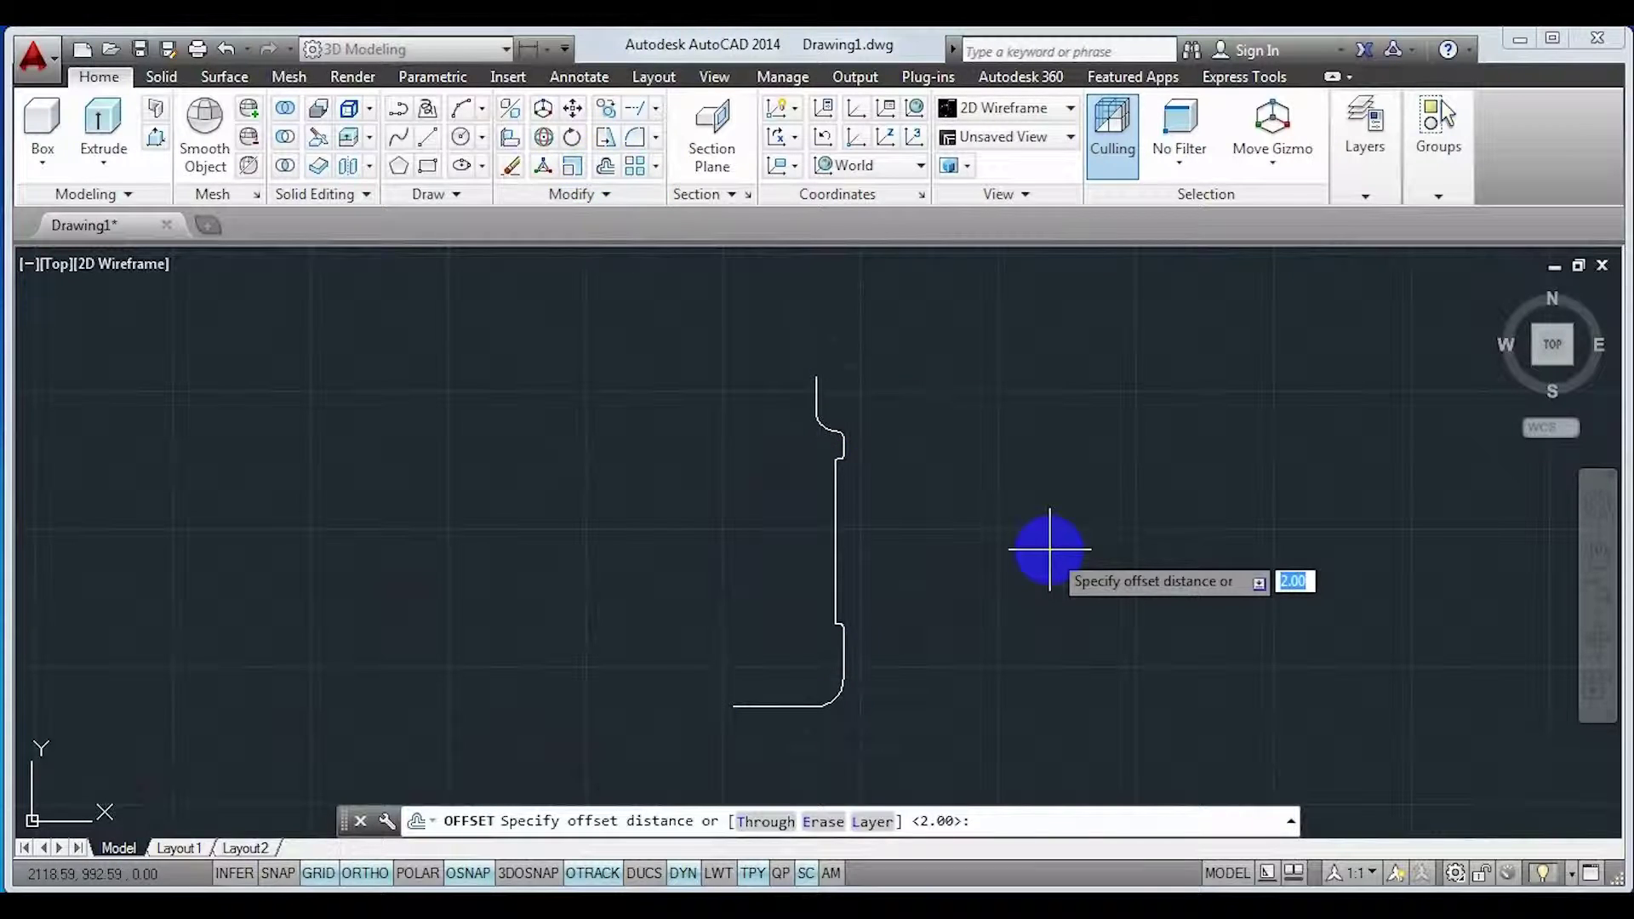
key(Return)
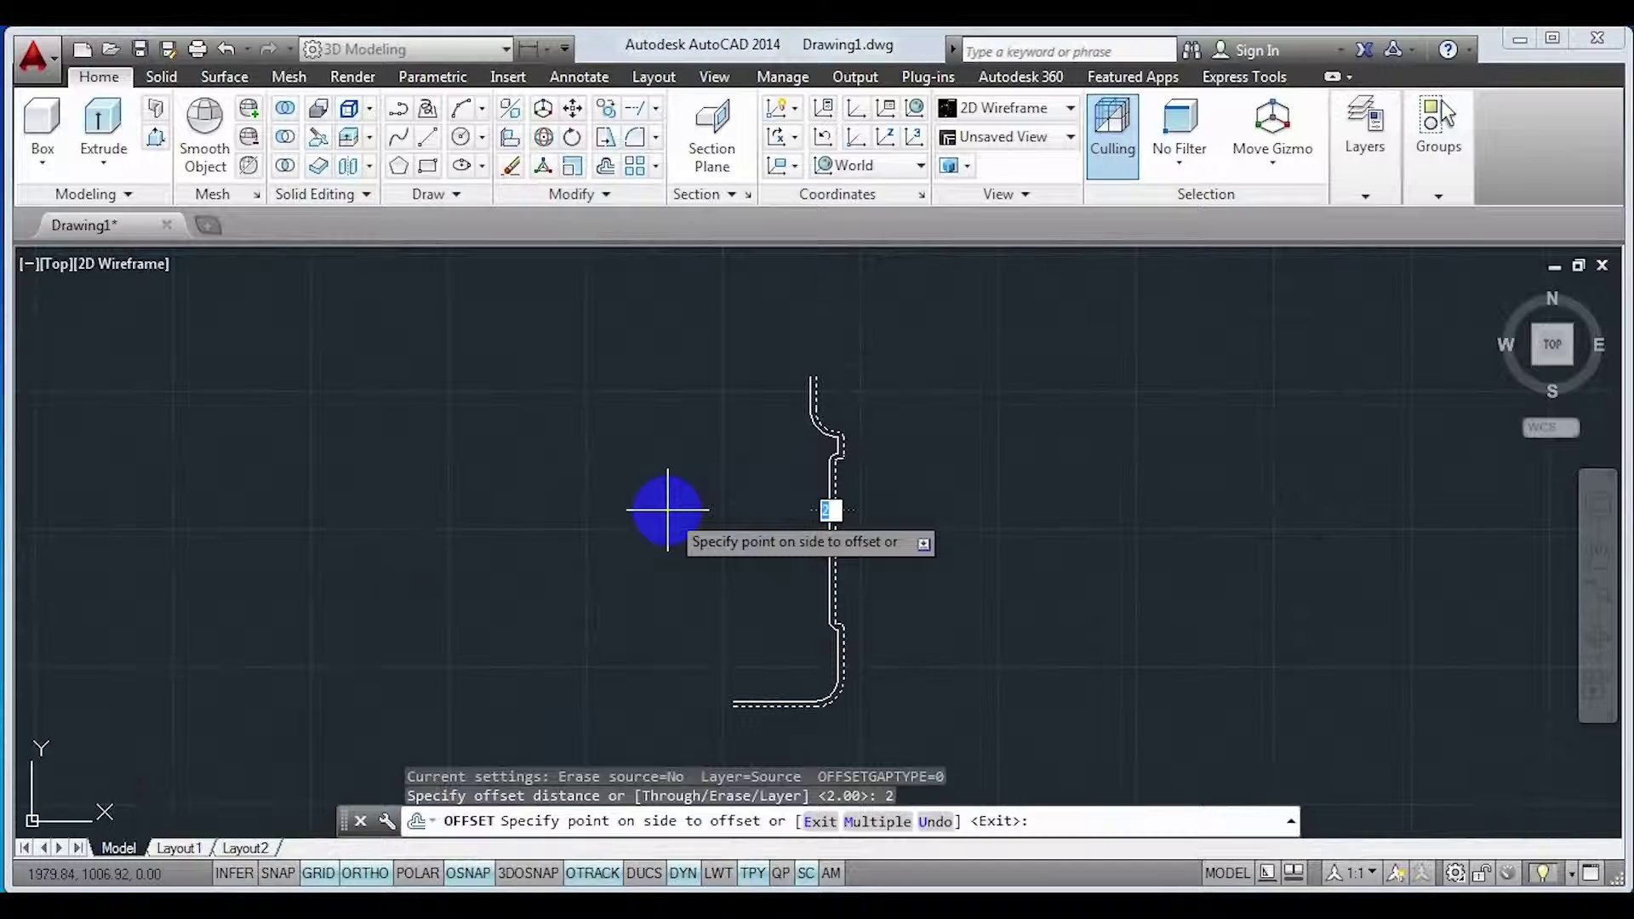
click(668, 510)
scroll(804, 596, up, 5)
scroll(855, 584, up, 4)
scroll(885, 596, down, 9)
scroll(826, 477, up, 1)
scroll(846, 547, down, 4)
scroll(806, 515, up, 5)
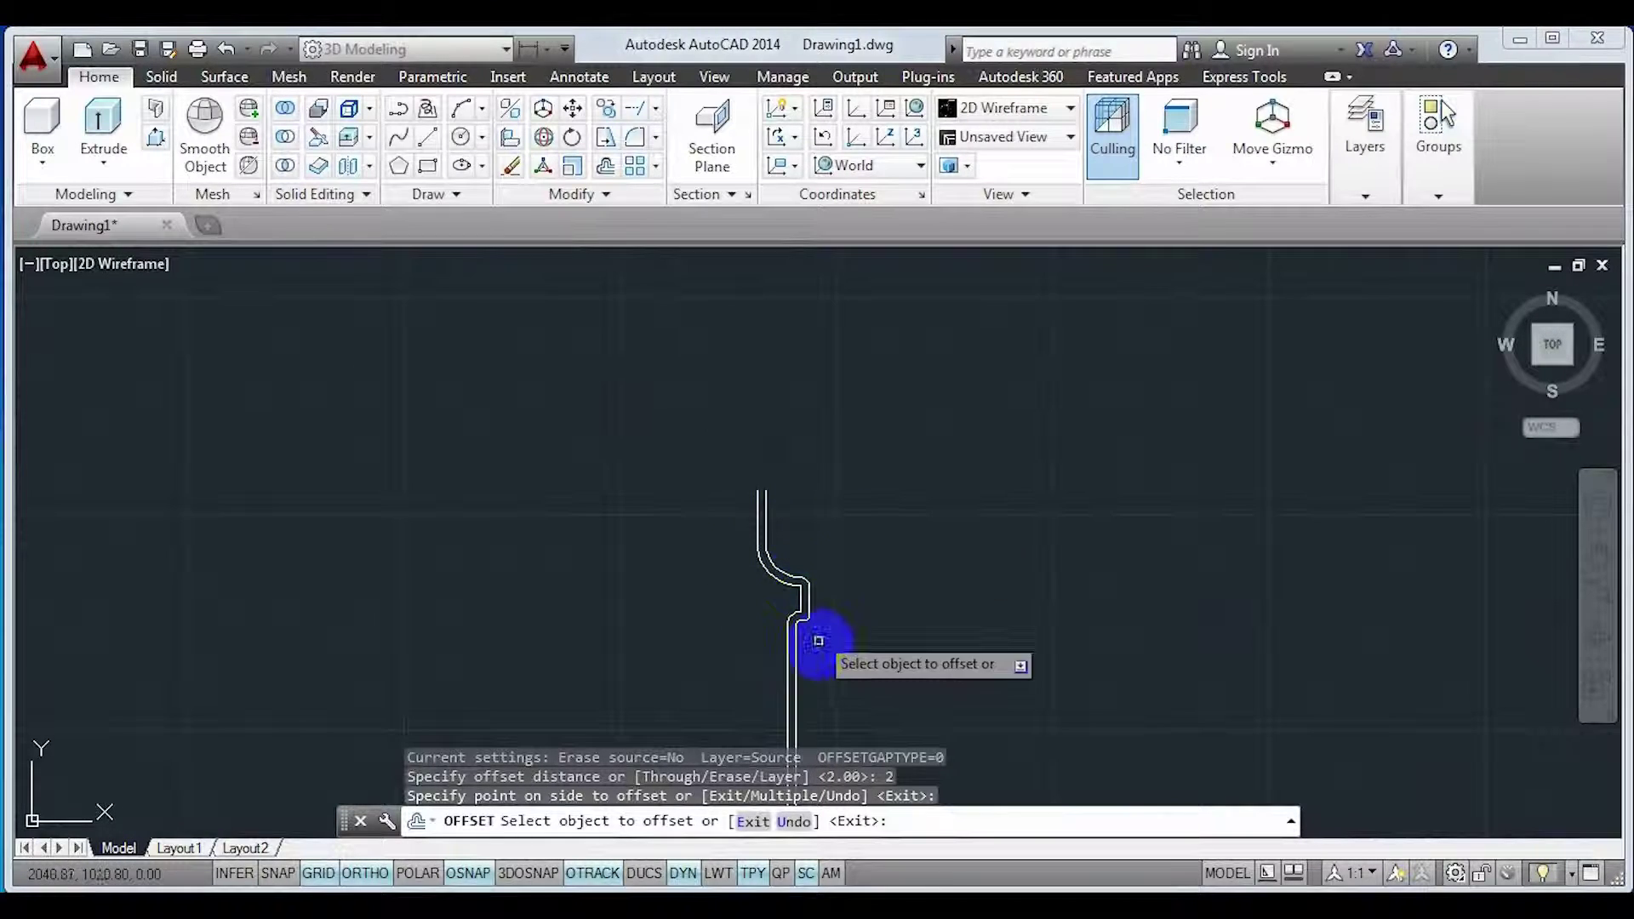
middle_drag(819, 640, 821, 521)
key(Escape)
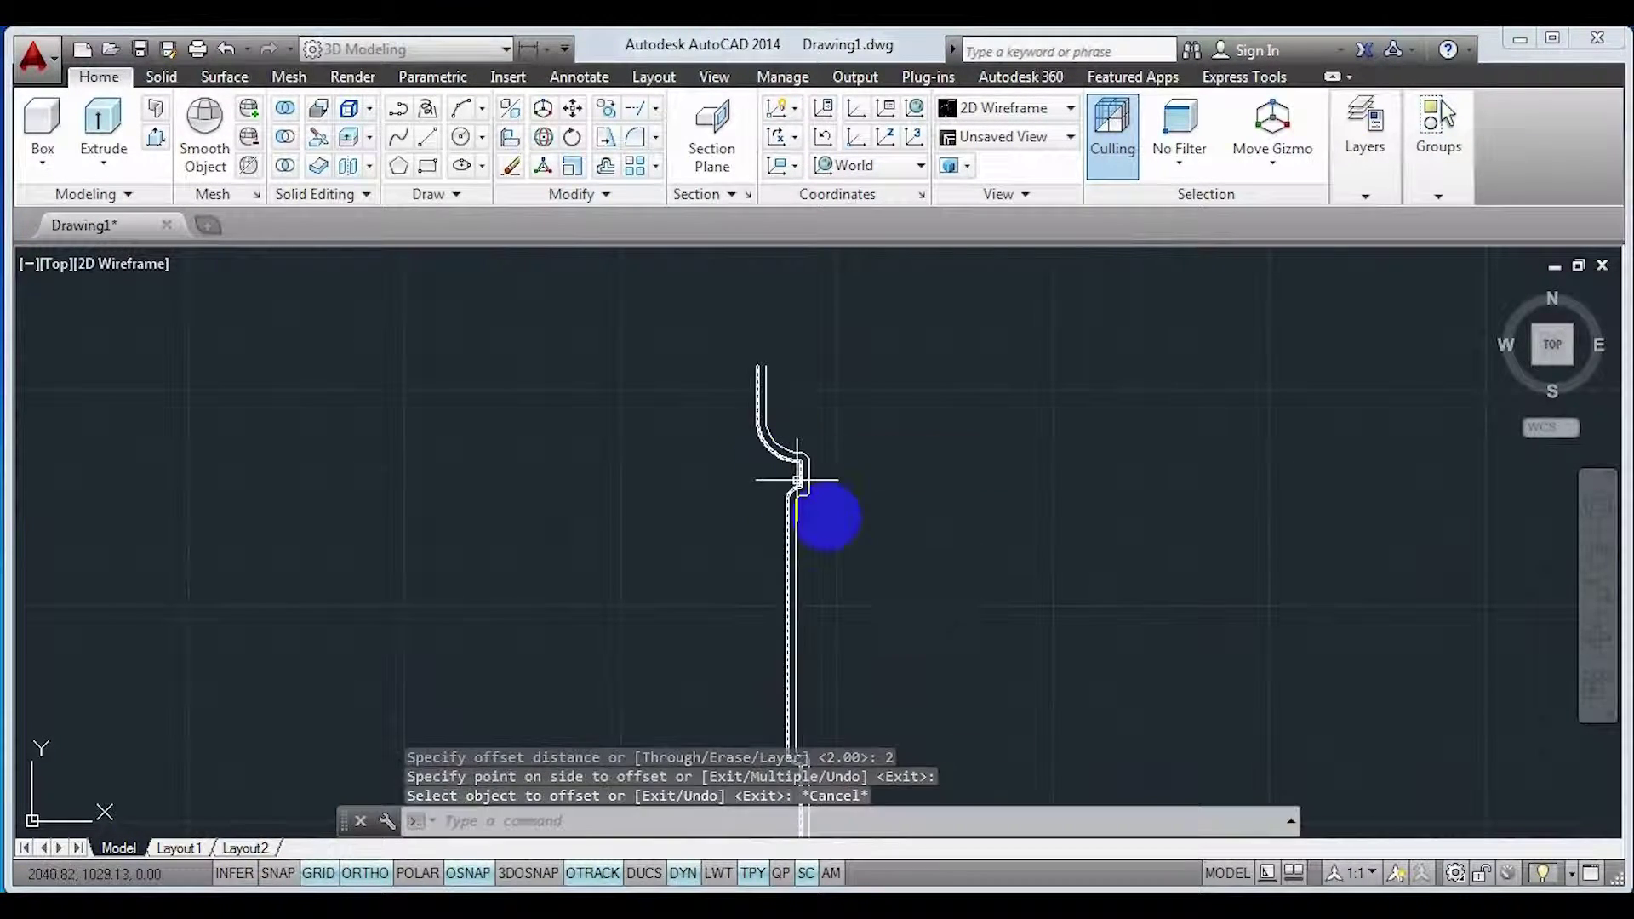
click(787, 500)
scroll(784, 507, up, 6)
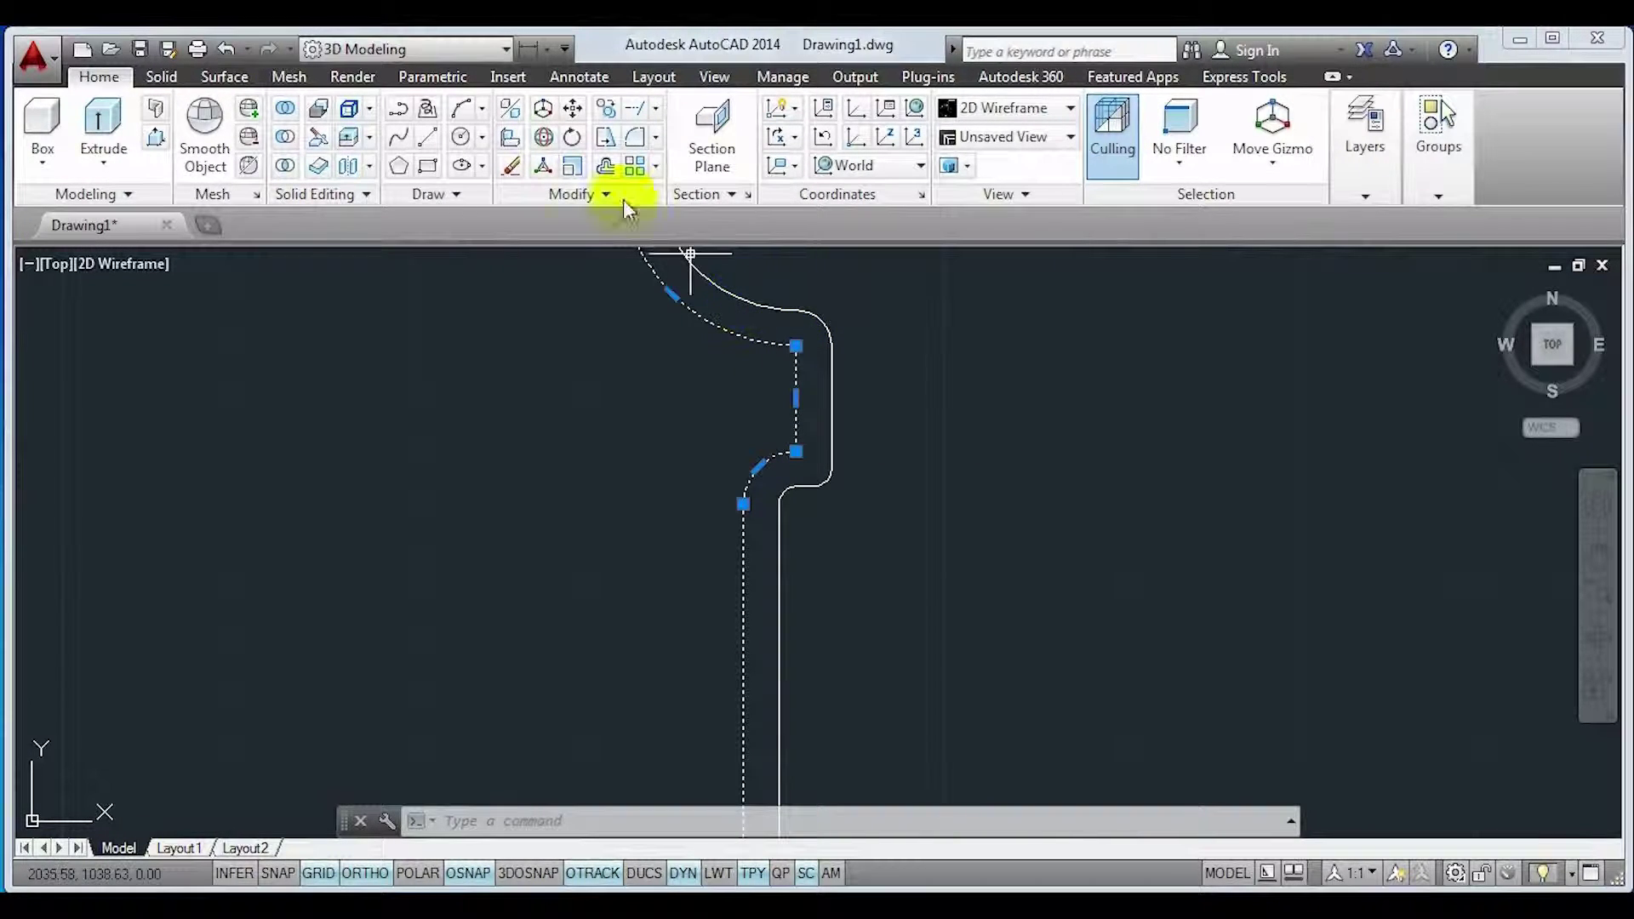
click(572, 109)
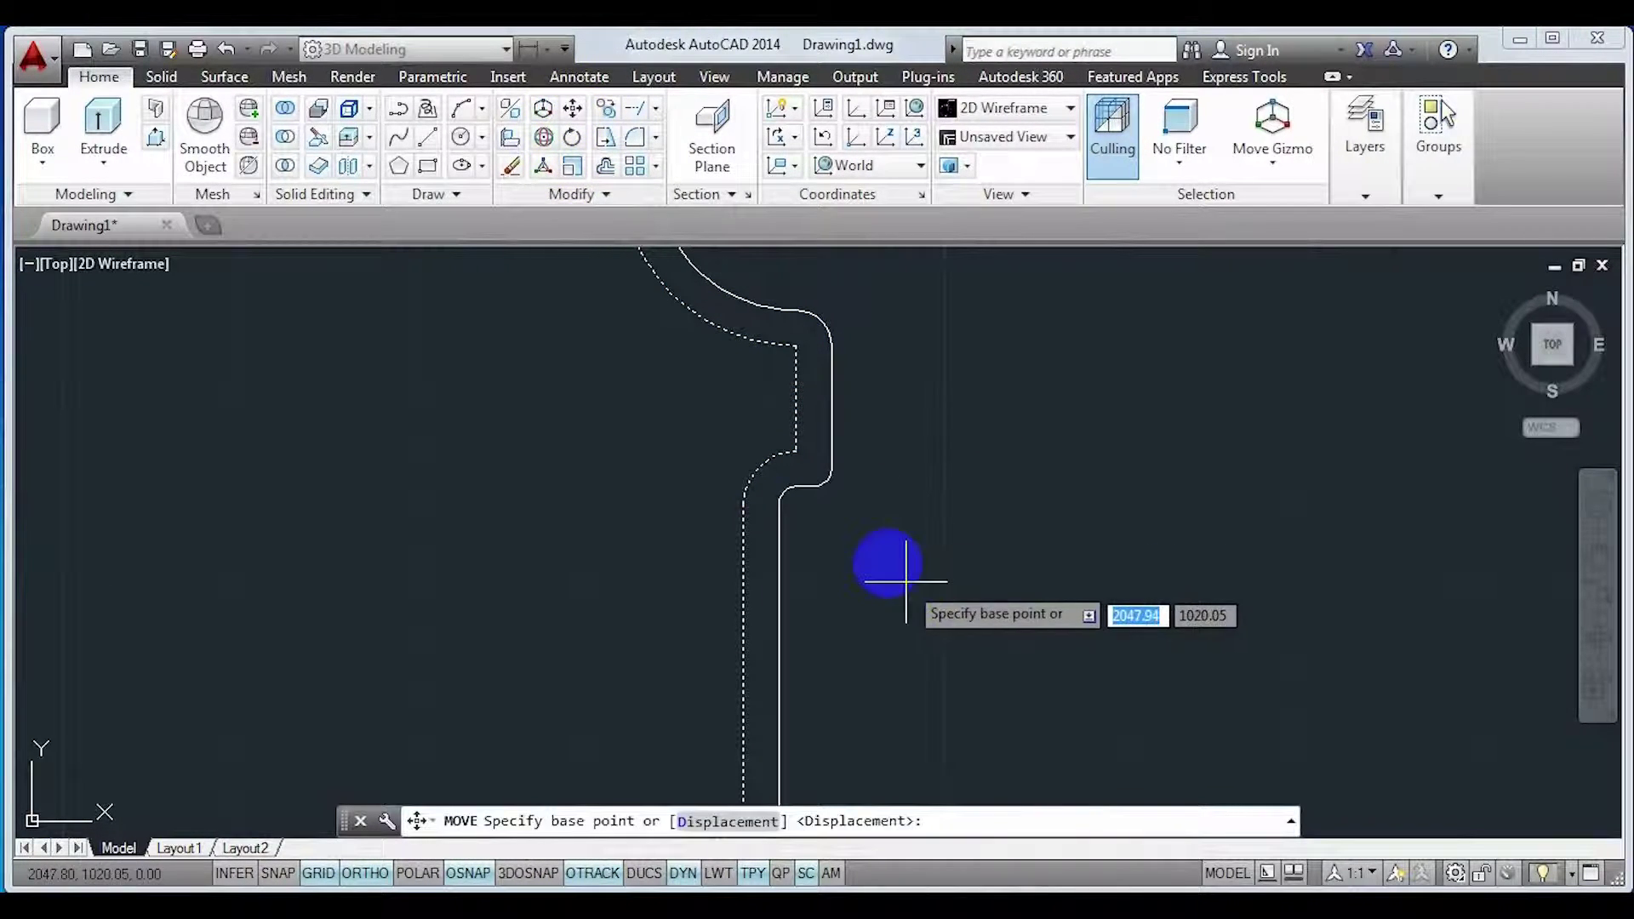
click(876, 549)
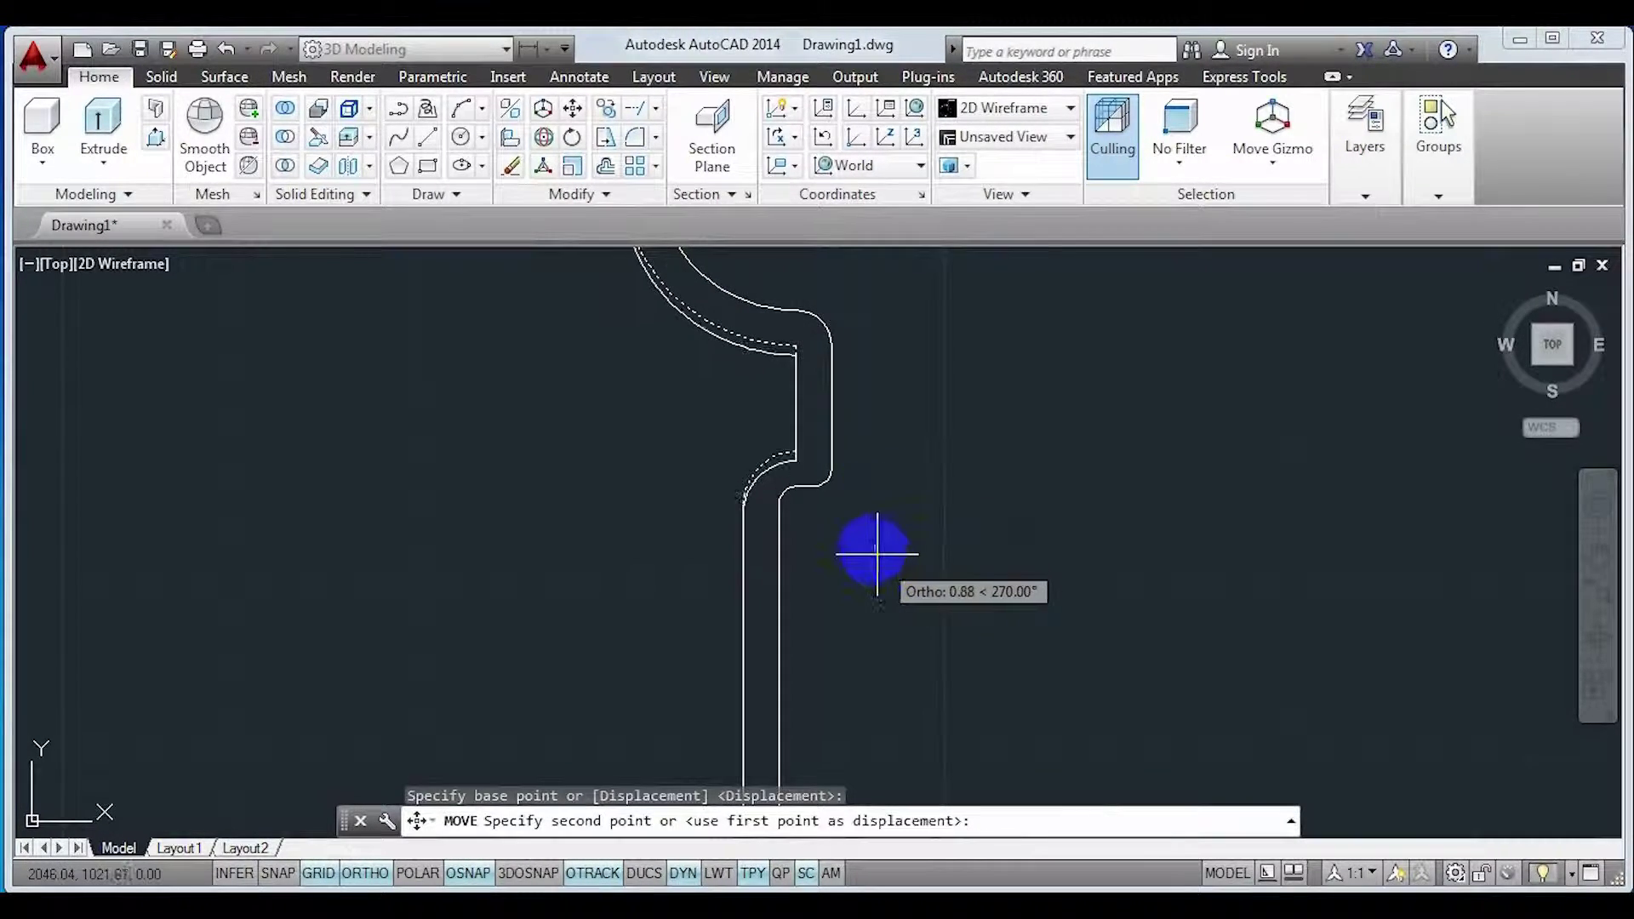
key(Escape)
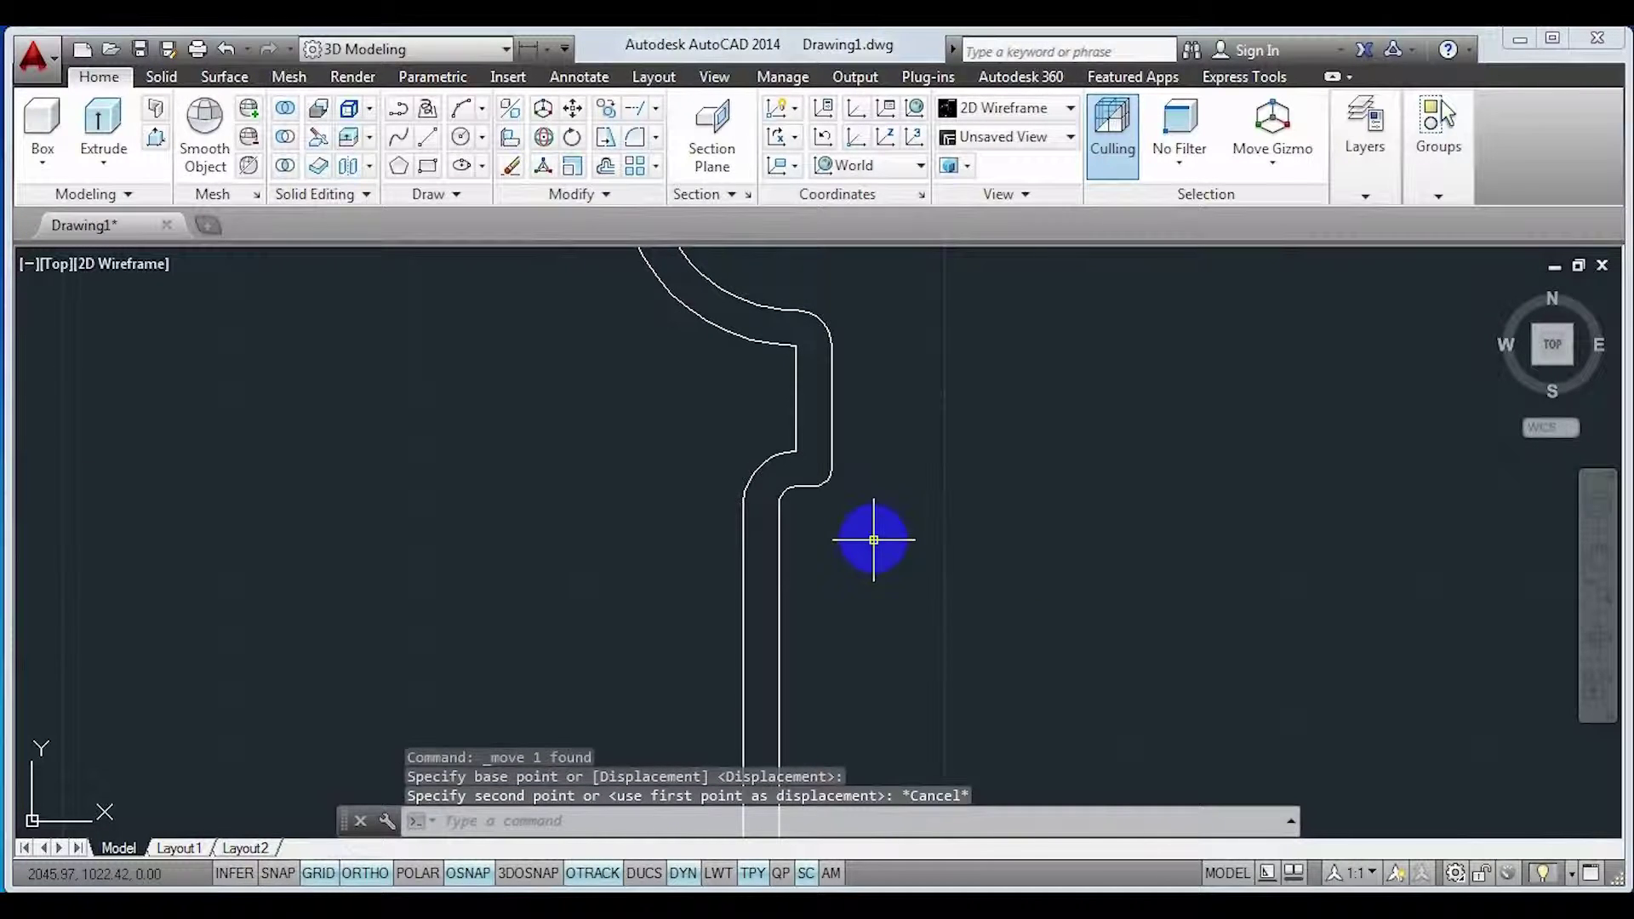
- Close the wall at the jar's mouth with a line between the upper ends of the inner and outer profiles
scroll(978, 567, down, 5)
scroll(976, 604, up, 4)
scroll(932, 570, up, 2)
middle_drag(912, 268, 769, 493)
scroll(769, 492, up, 5)
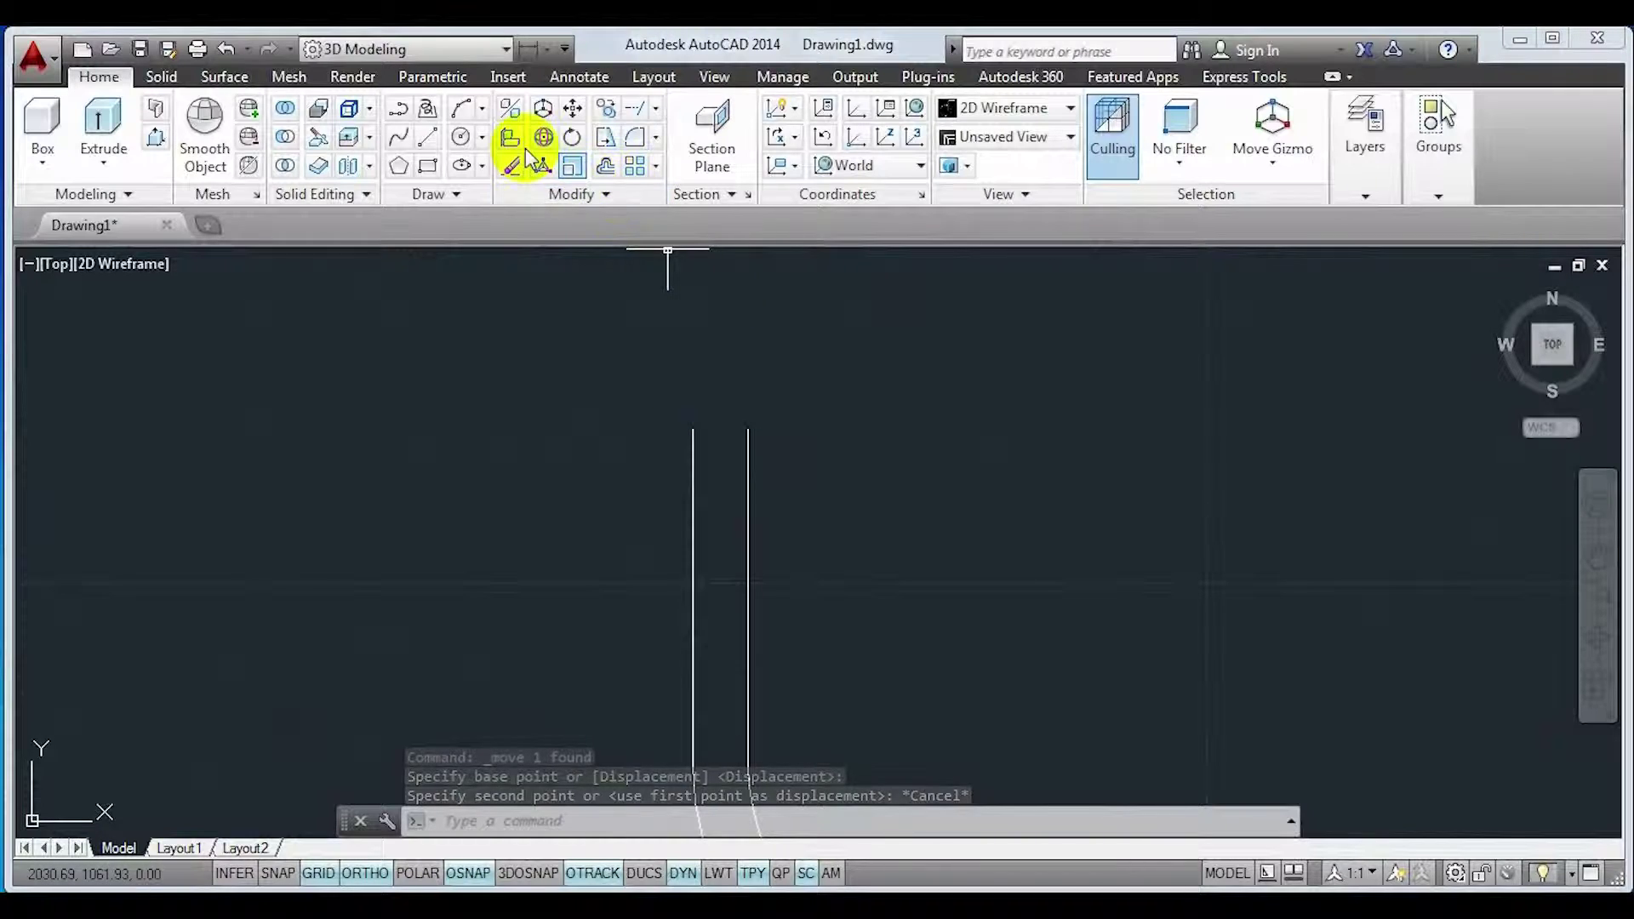
click(427, 137)
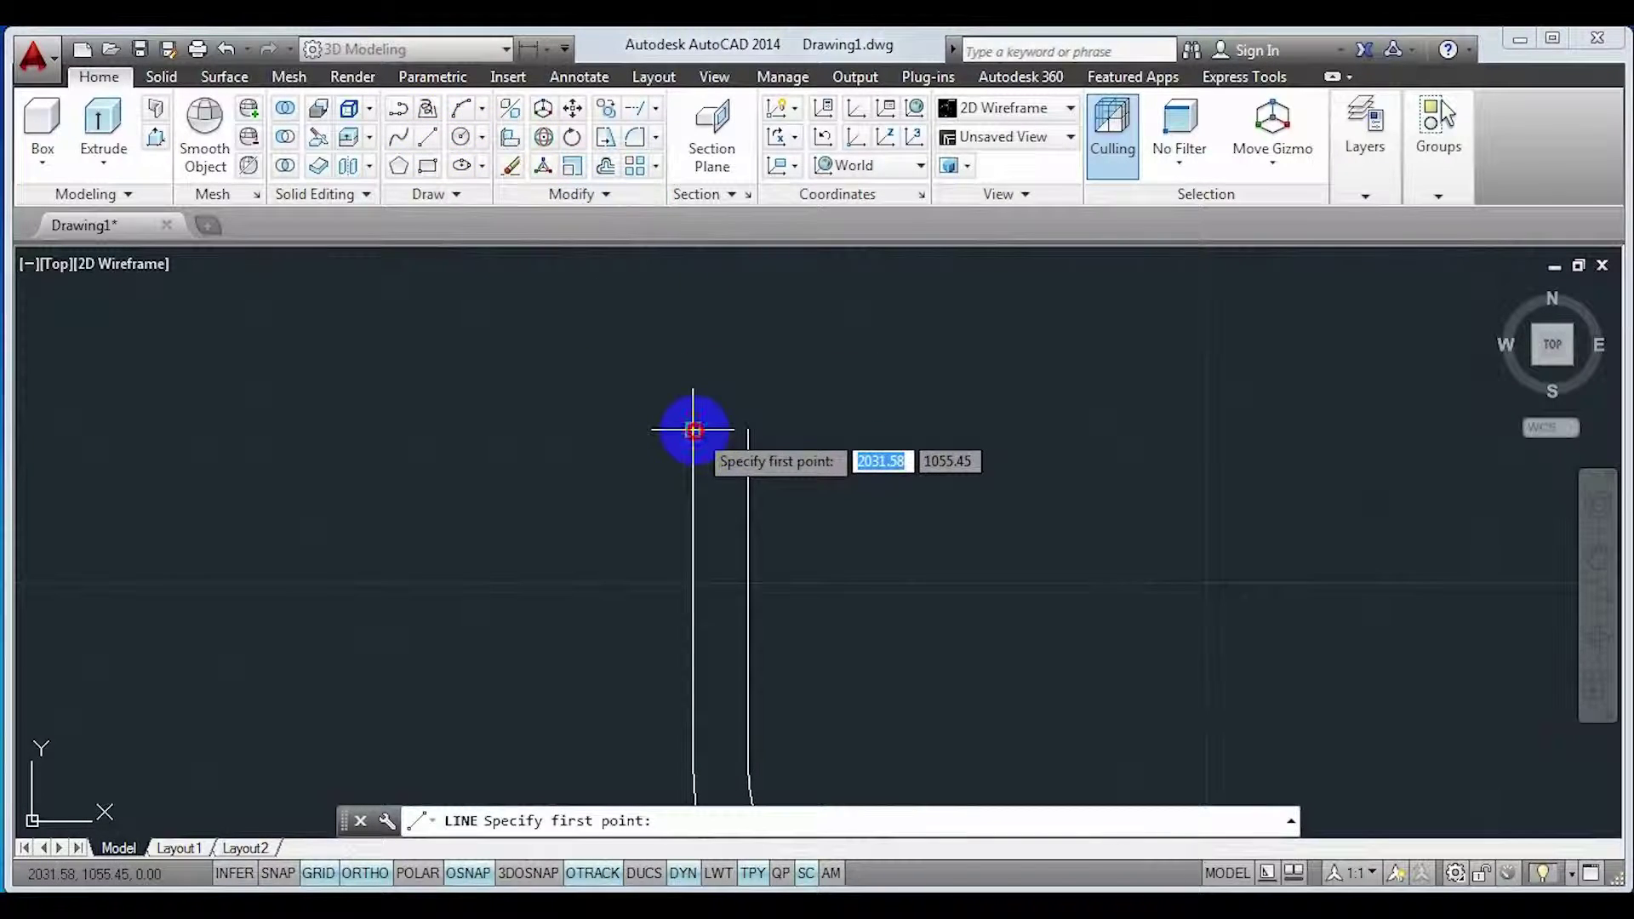
click(693, 430)
click(748, 430)
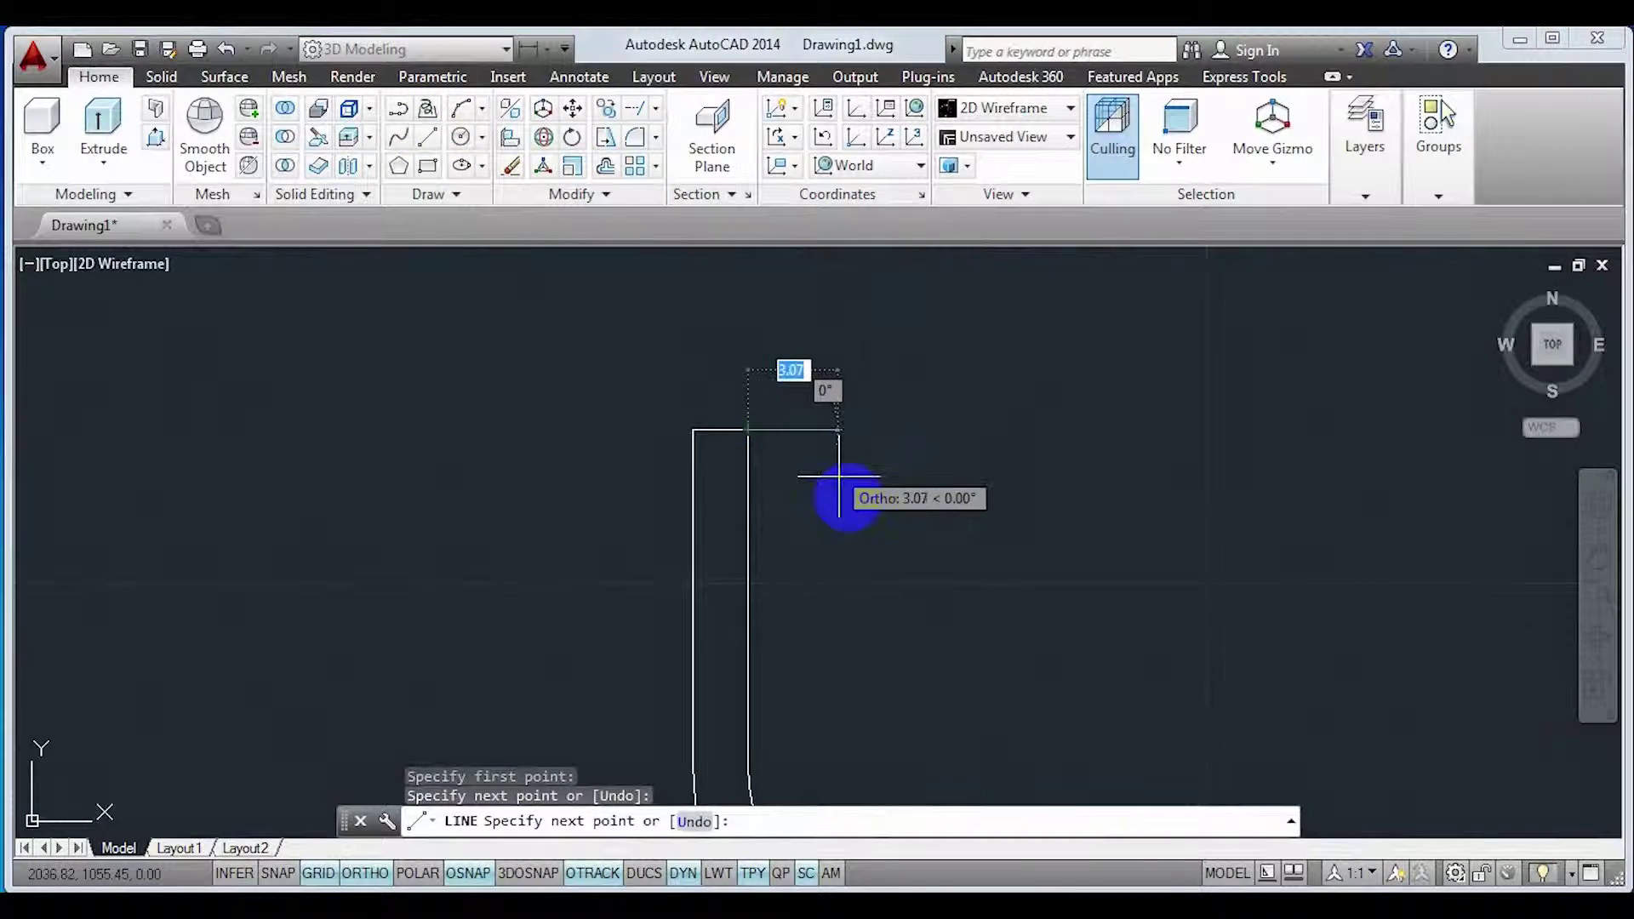
key(Return)
- Close the open end of the base with a vertical line between the inner and outer profiles
scroll(865, 650, down, 12)
middle_drag(872, 729, 763, 420)
scroll(734, 481, up, 6)
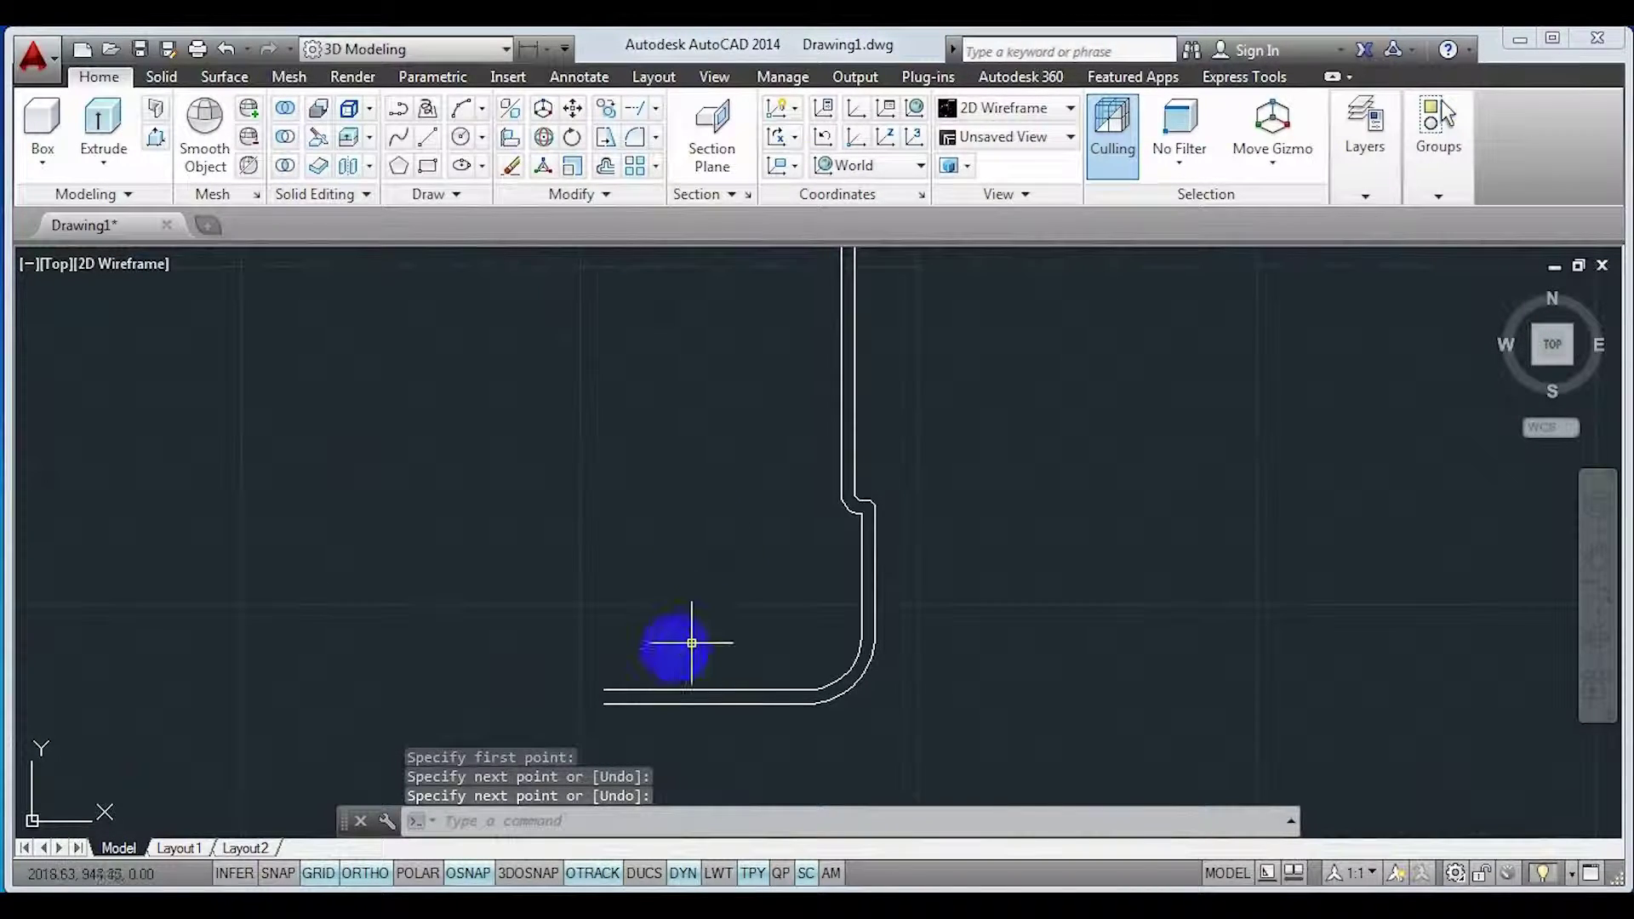
key(Return)
click(604, 690)
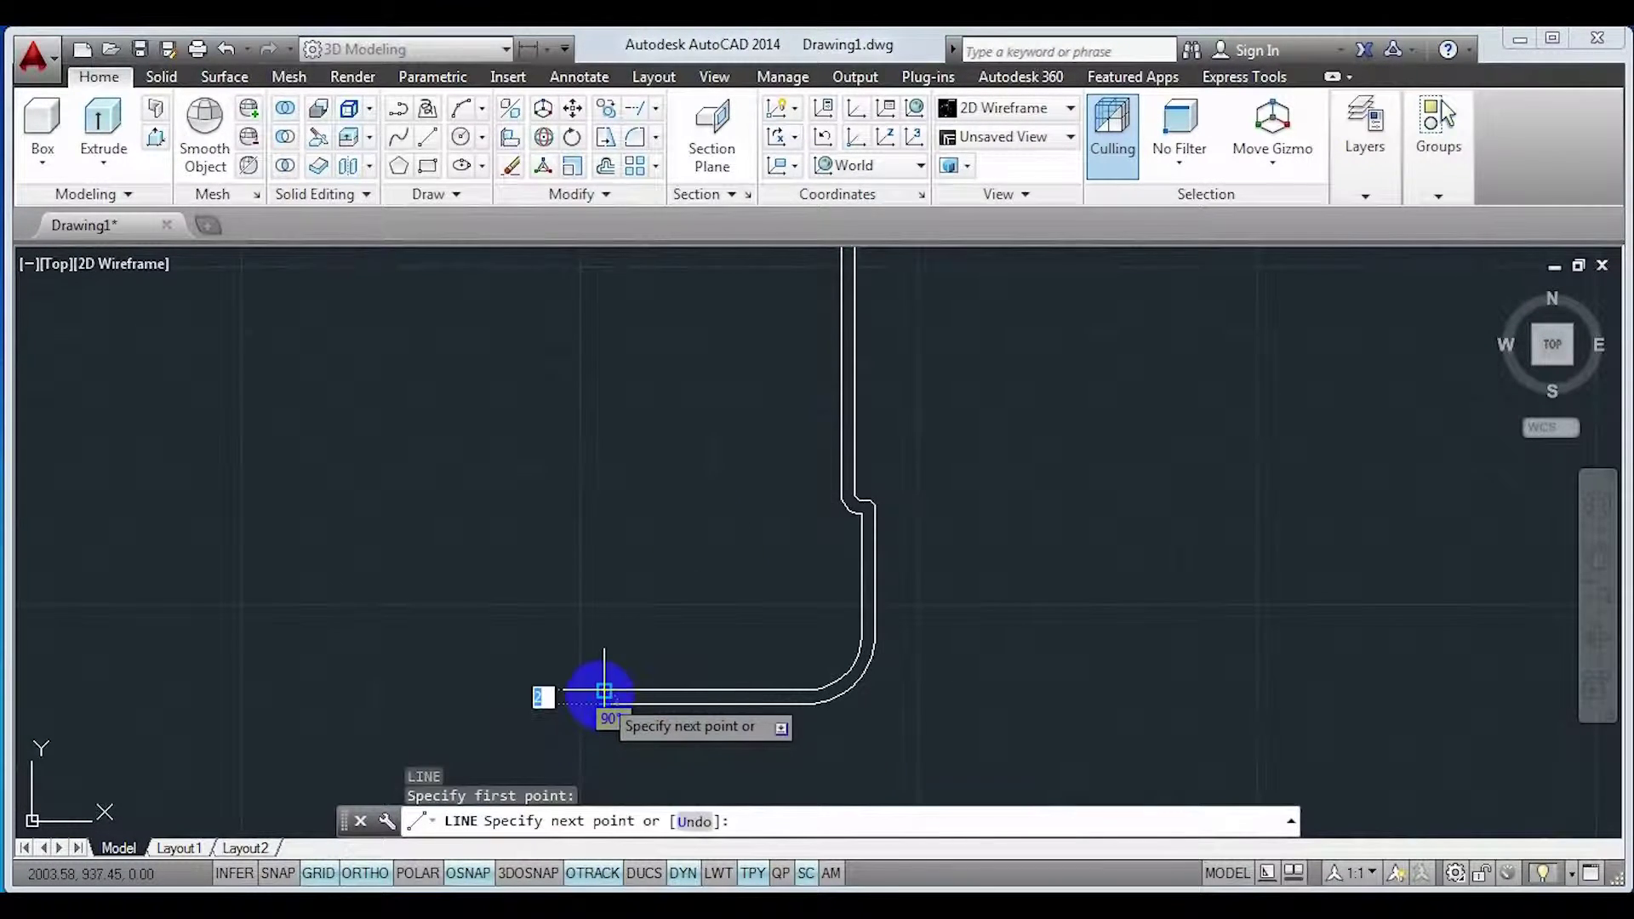
click(604, 704)
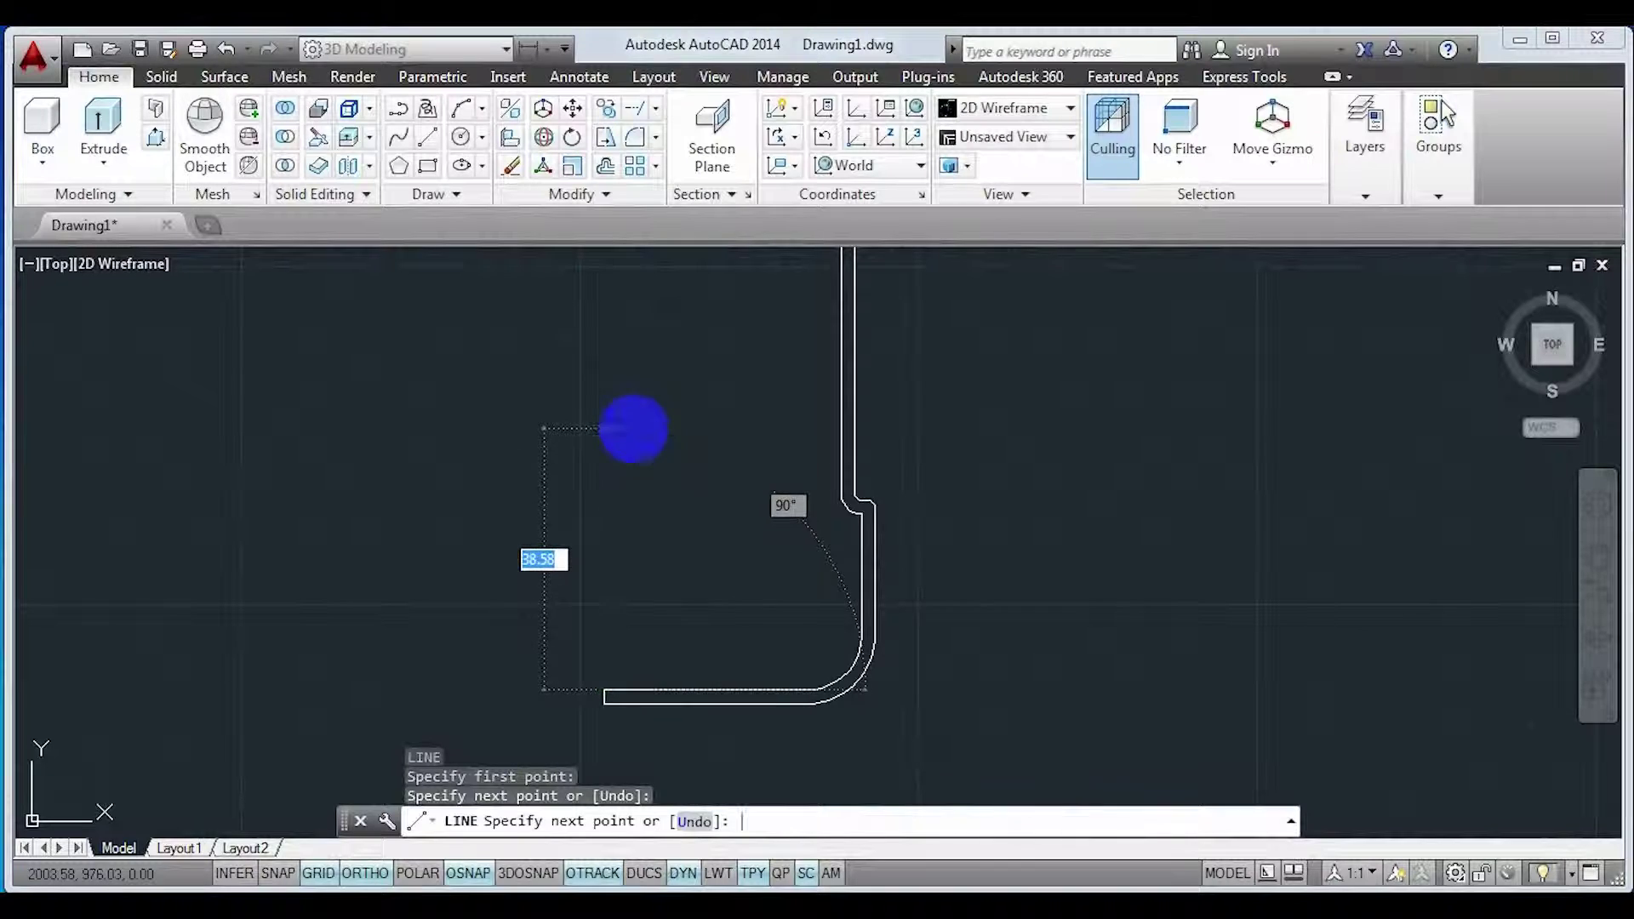
key(Return)
- Examine the closed wall profile along the base, the label-area steps and the shoulder
scroll(669, 654, down, 4)
middle_drag(728, 640, 768, 703)
scroll(692, 506, up, 4)
scroll(855, 617, down, 2)
middle_drag(834, 603, 495, 407)
middle_drag(555, 515, 759, 520)
scroll(742, 514, down, 2)
scroll(753, 536, up, 4)
scroll(739, 611, up, 4)
scroll(740, 594, down, 6)
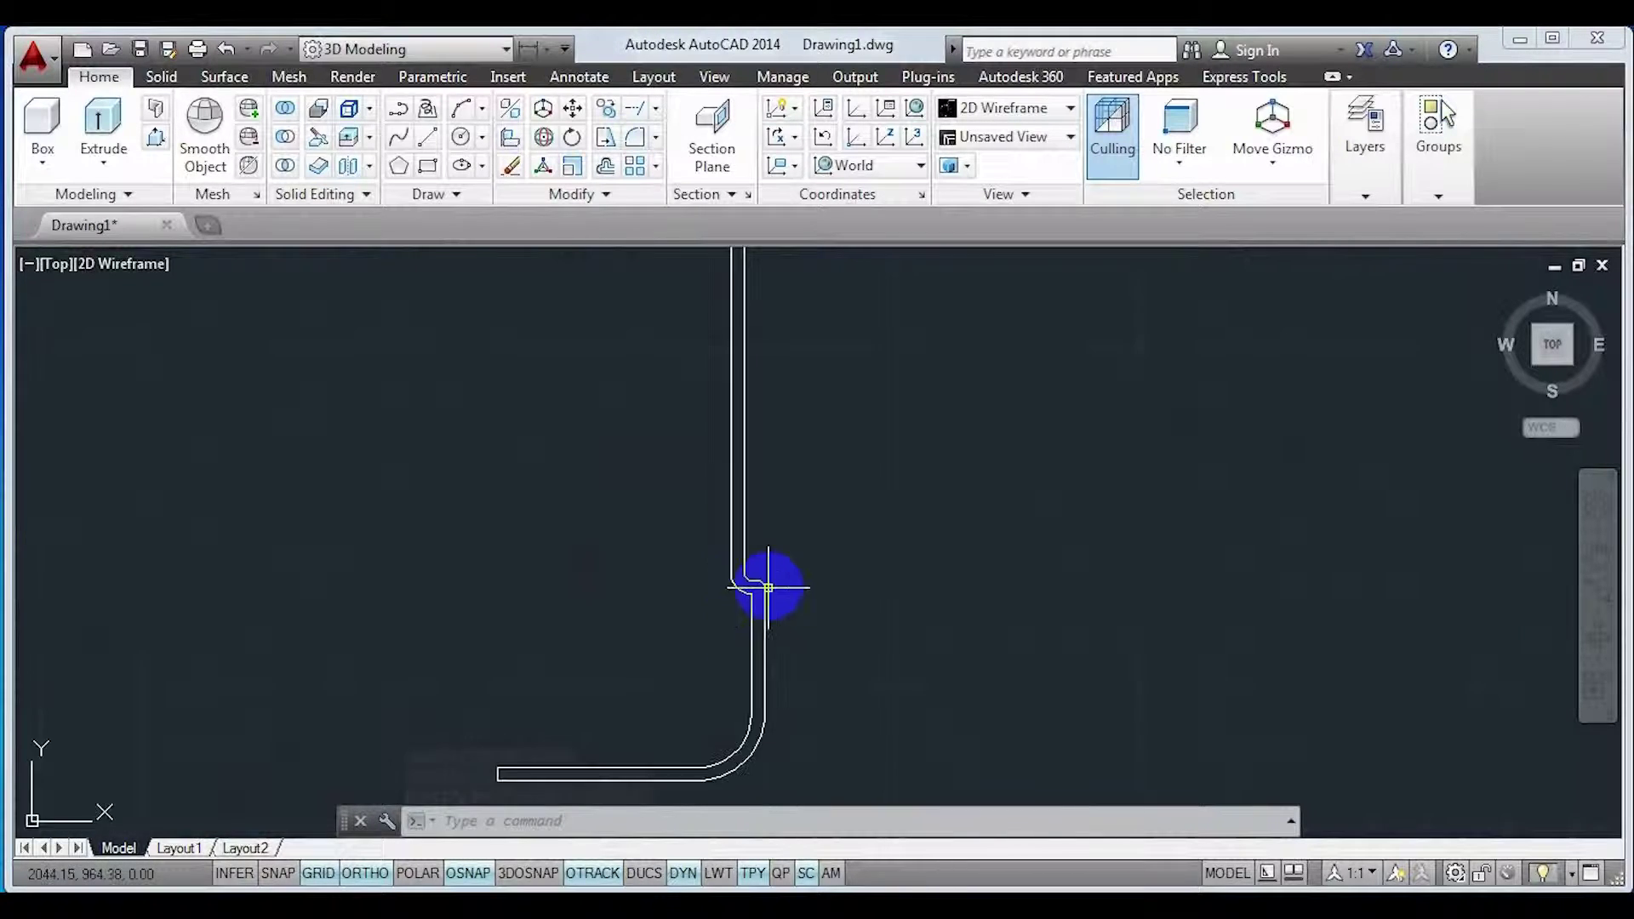
scroll(744, 502, up, 4)
middle_drag(869, 684, 821, 625)
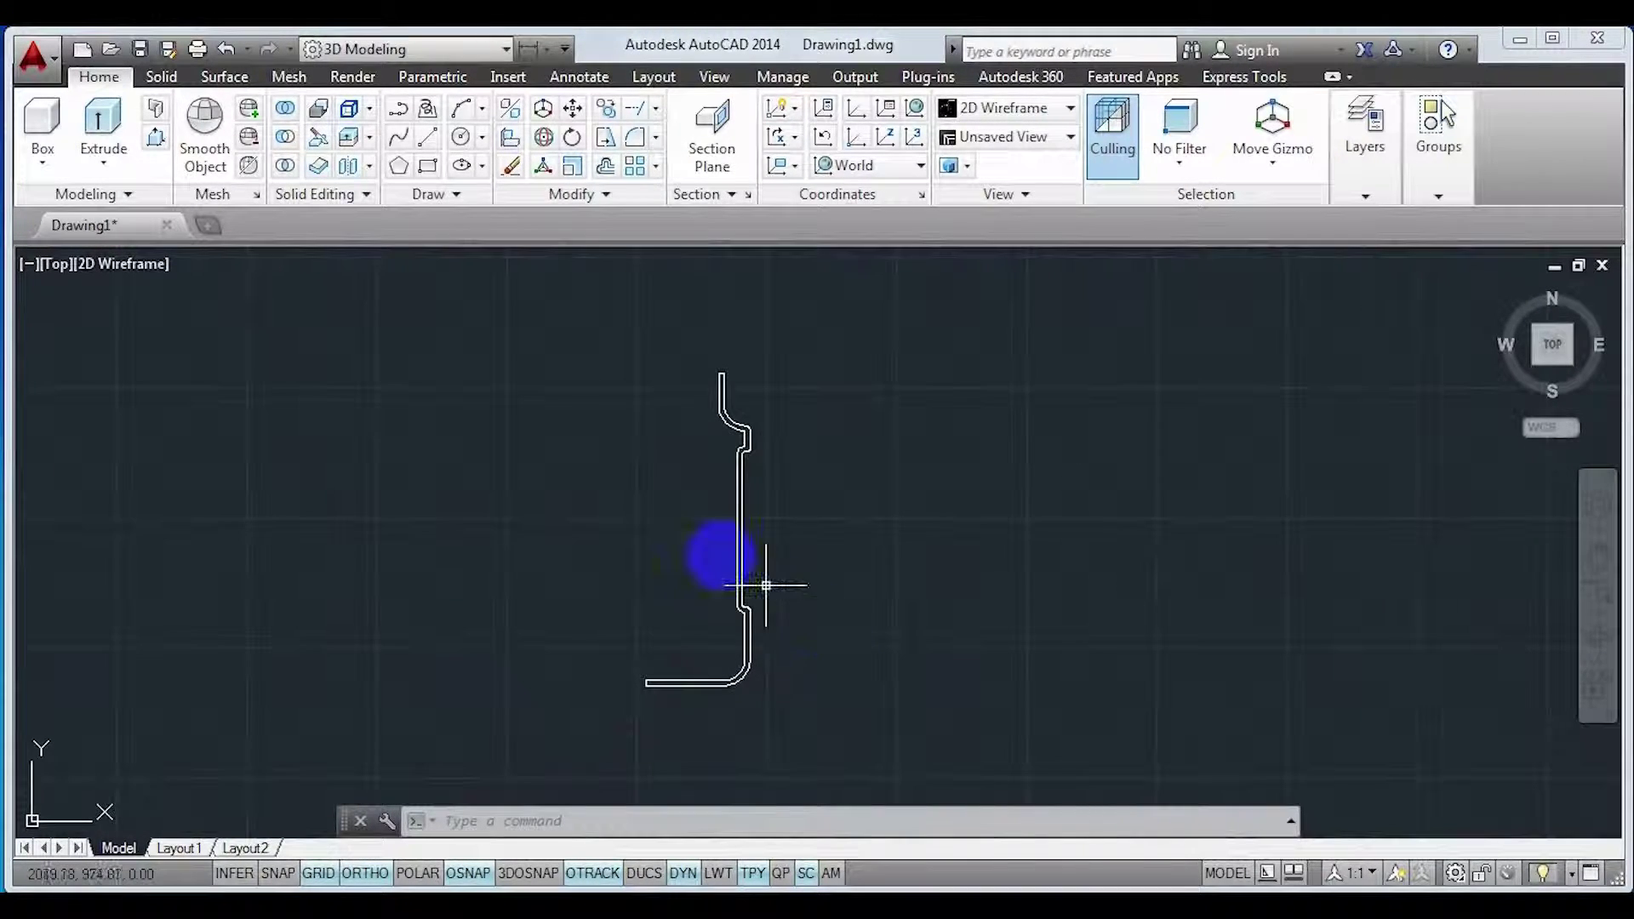
- Join the inner profile, outer profile and closing lines into one polyline
click(541, 326)
click(854, 745)
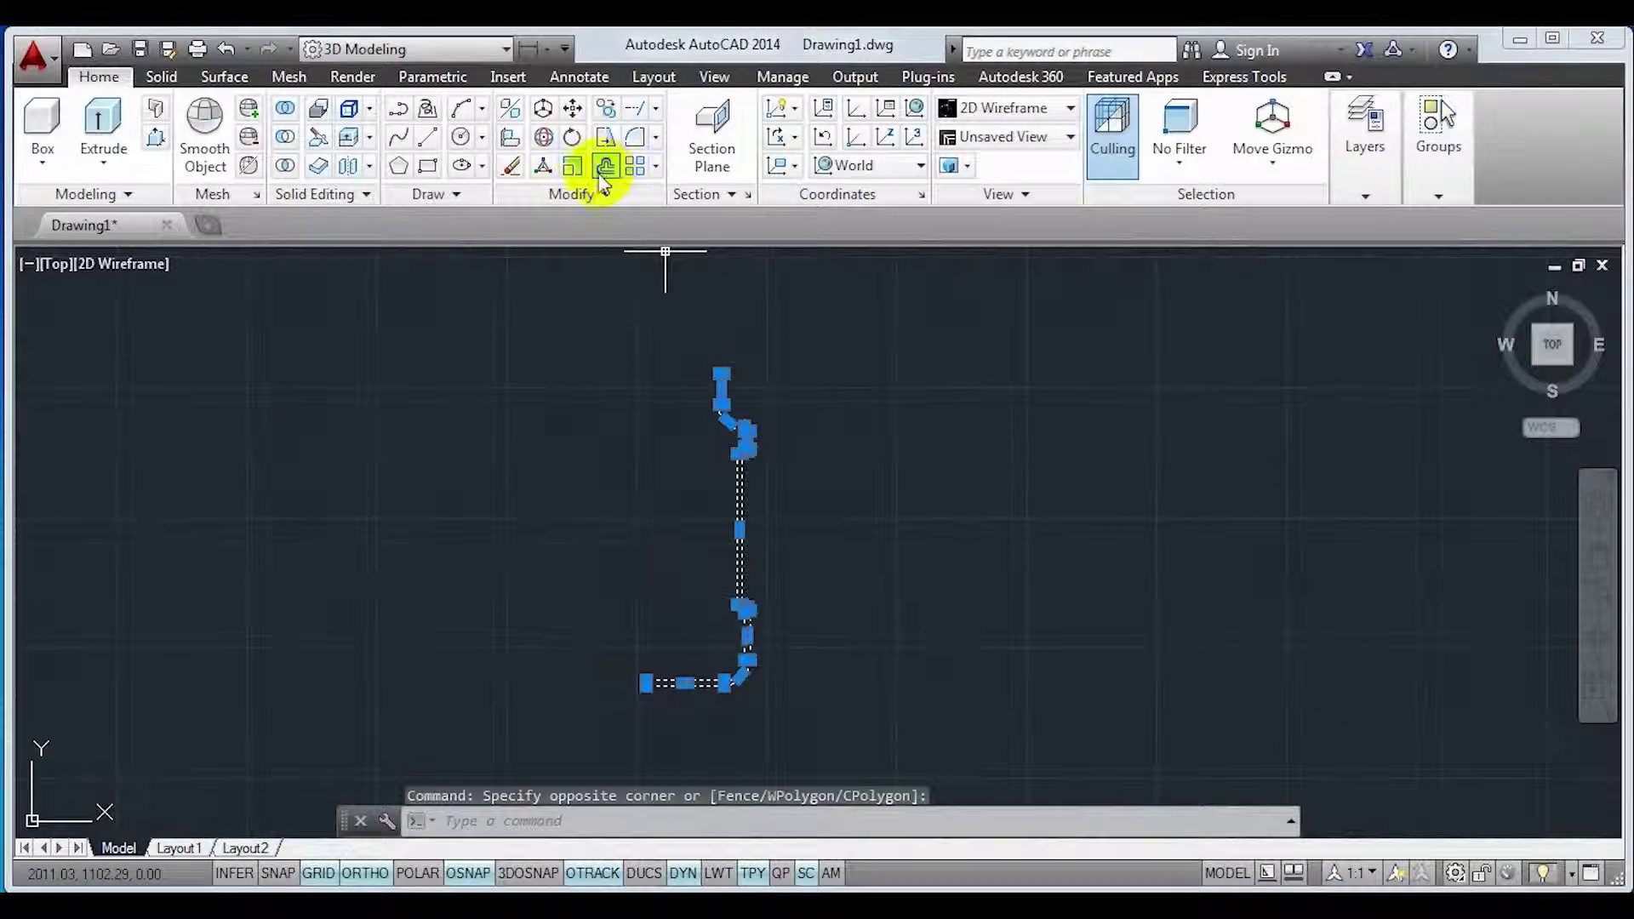
click(587, 194)
click(593, 250)
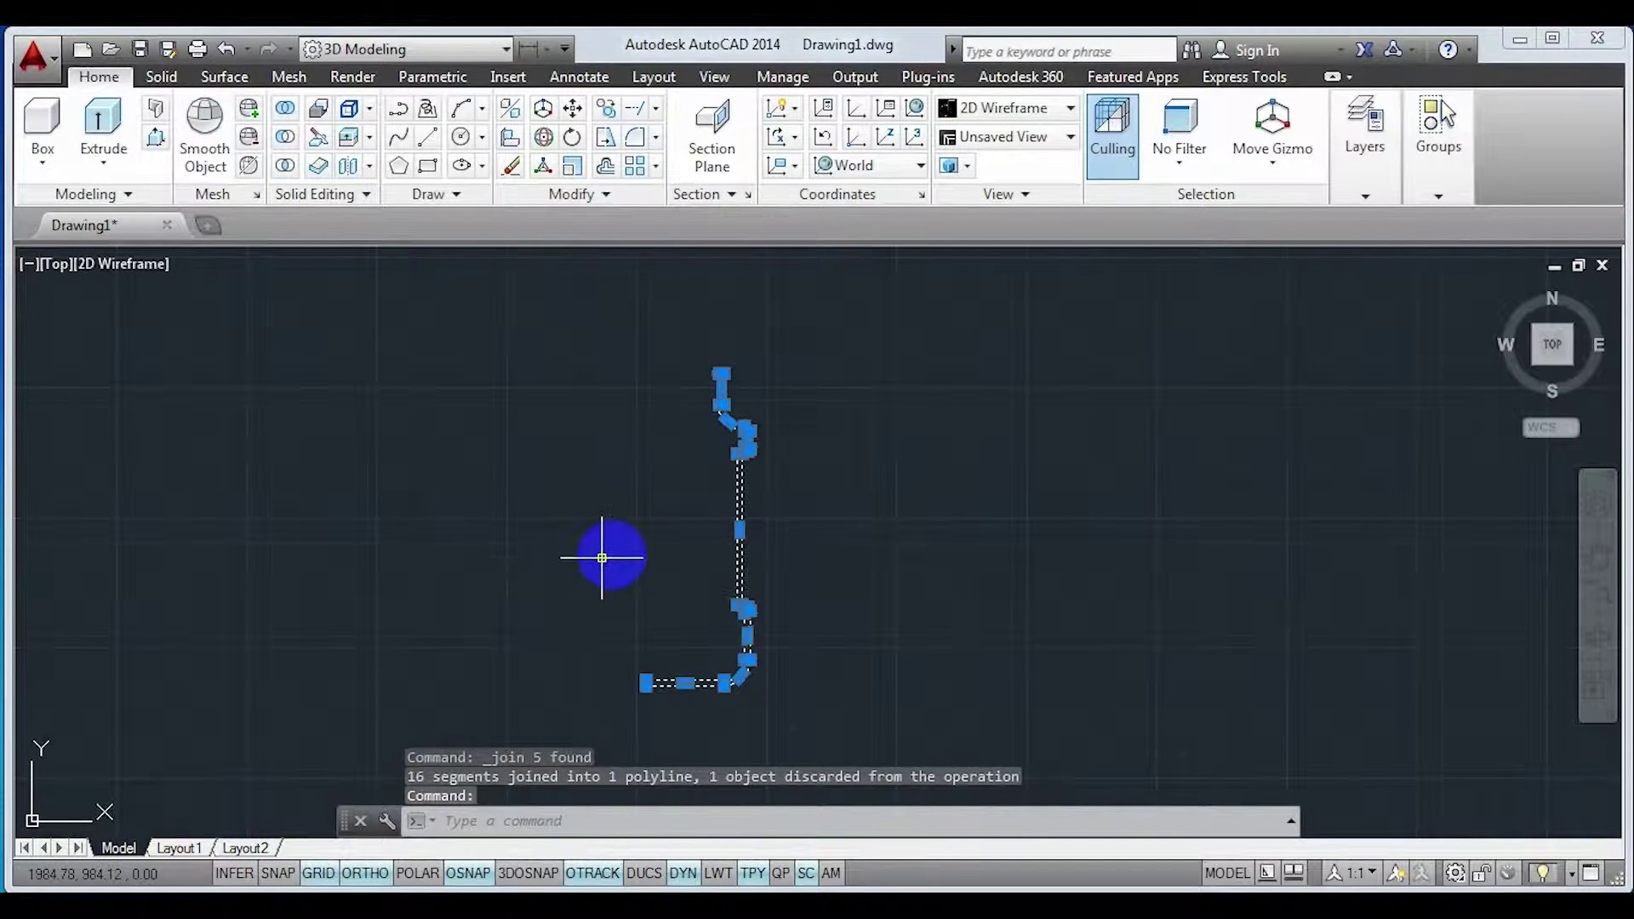
- Explode the joined wall profile into separate lines and arcs
middle_drag(836, 664, 890, 612)
scroll(722, 633, up, 2)
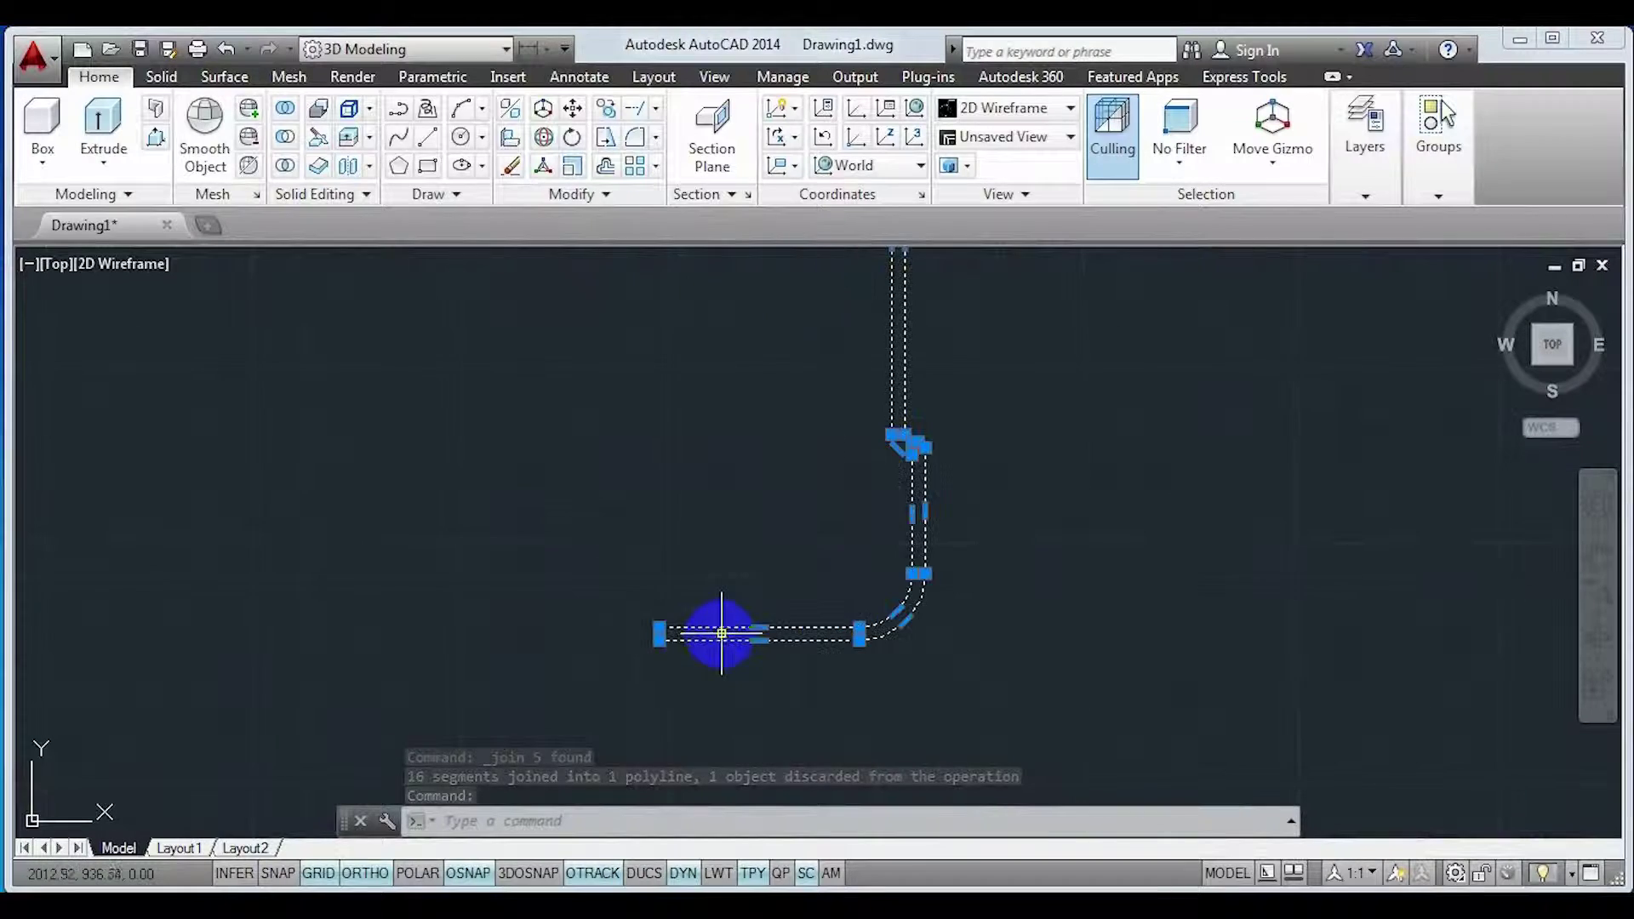
scroll(721, 634, up, 2)
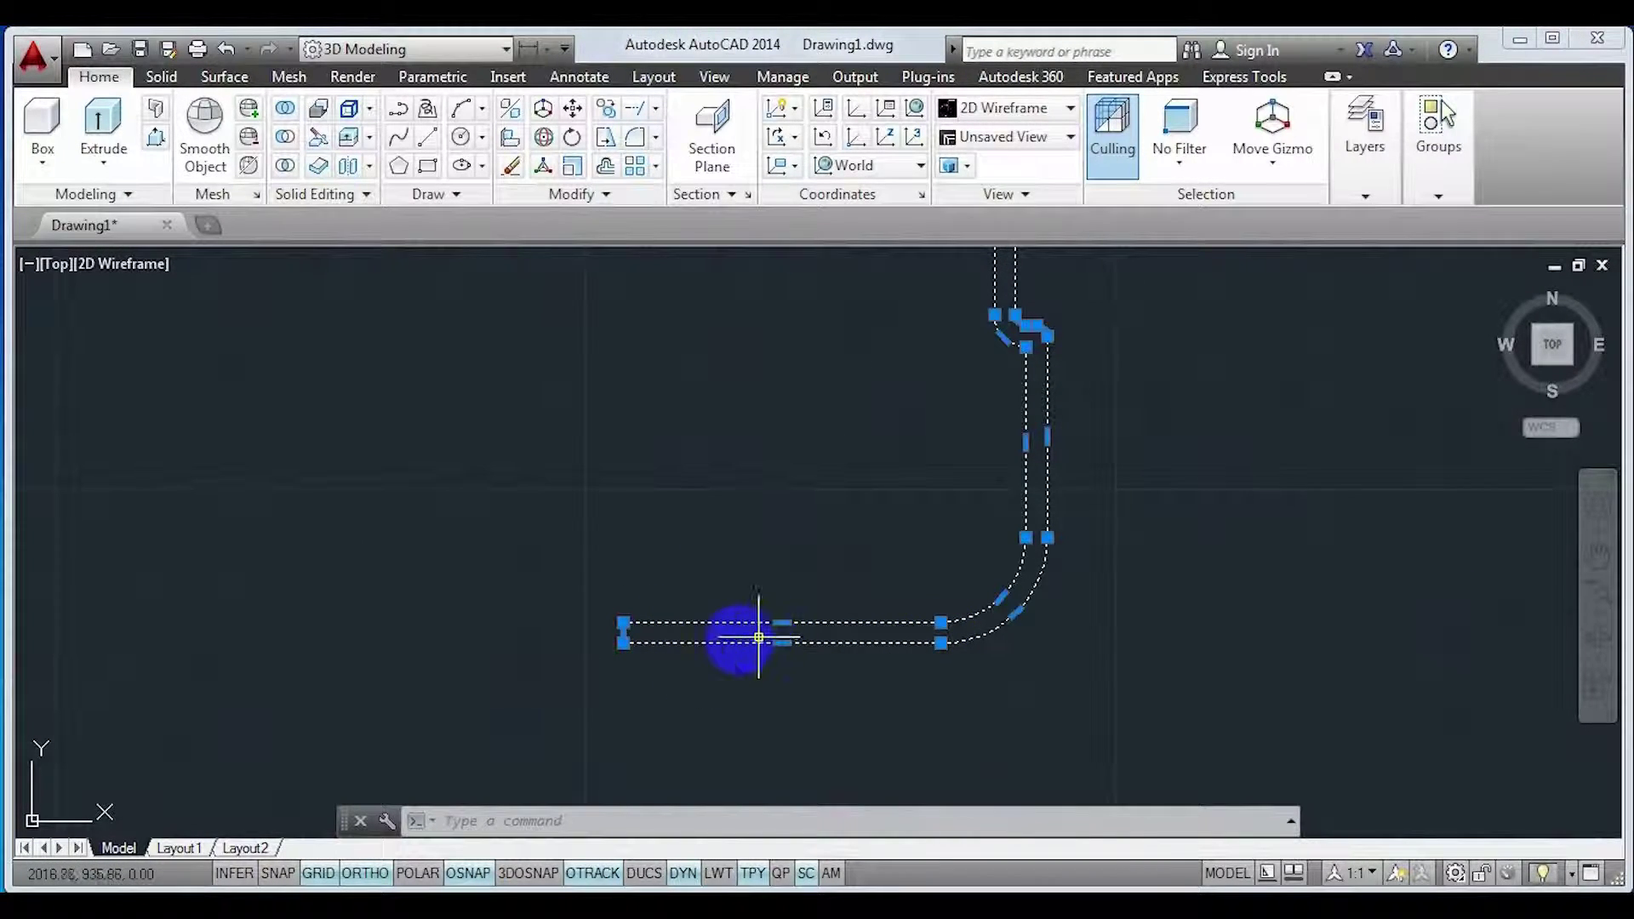
key(Escape)
click(741, 667)
click(660, 583)
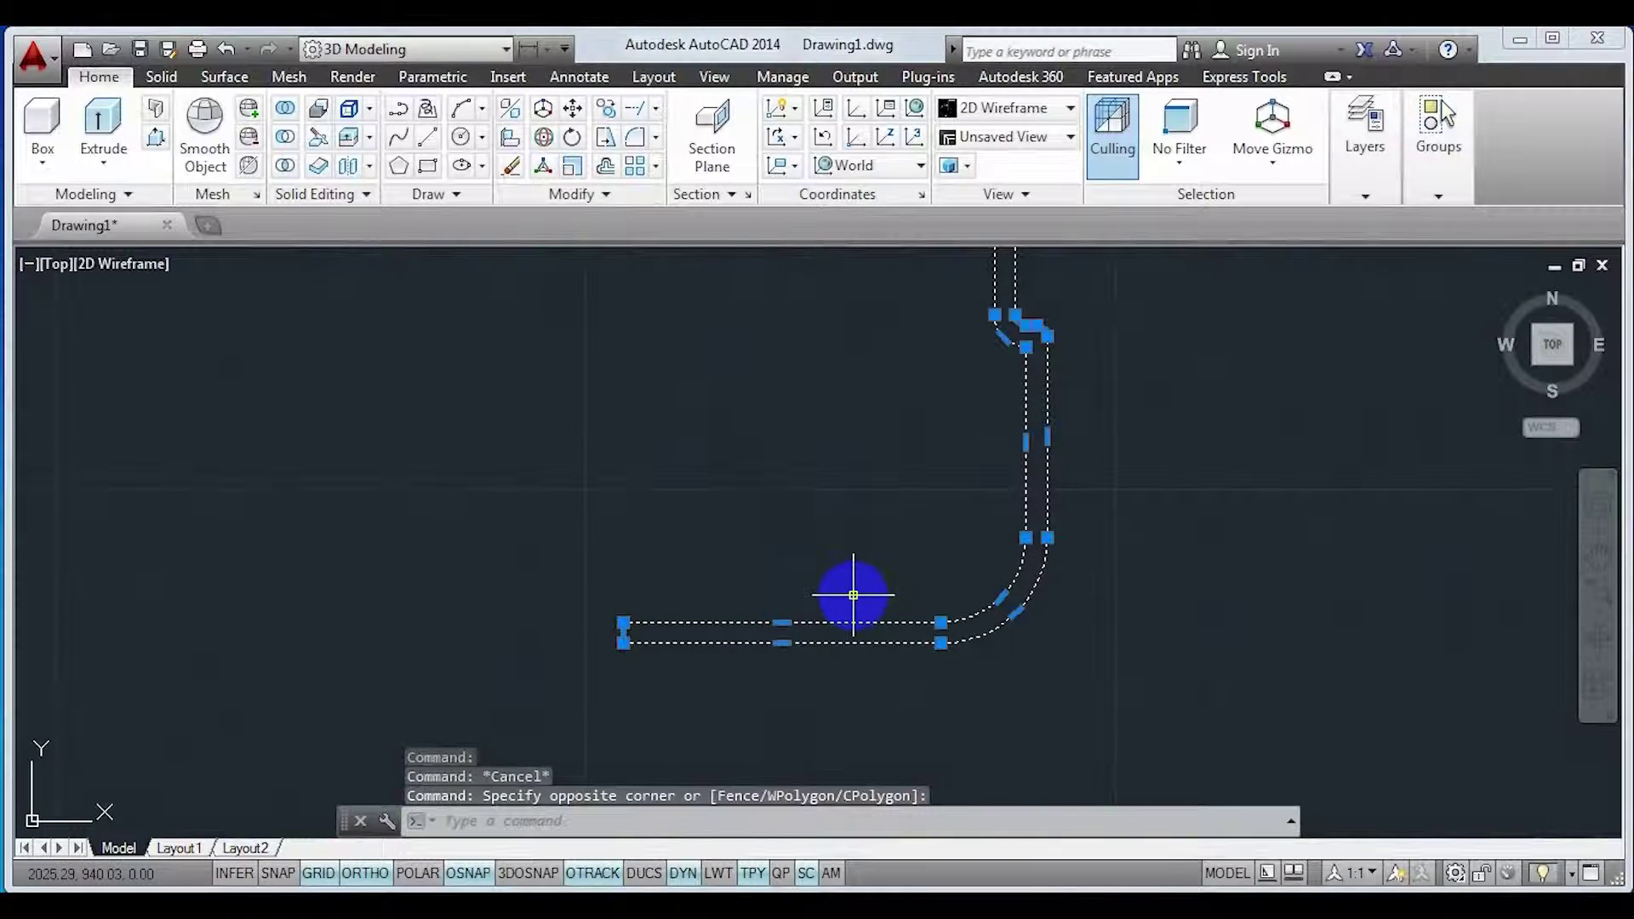
click(617, 198)
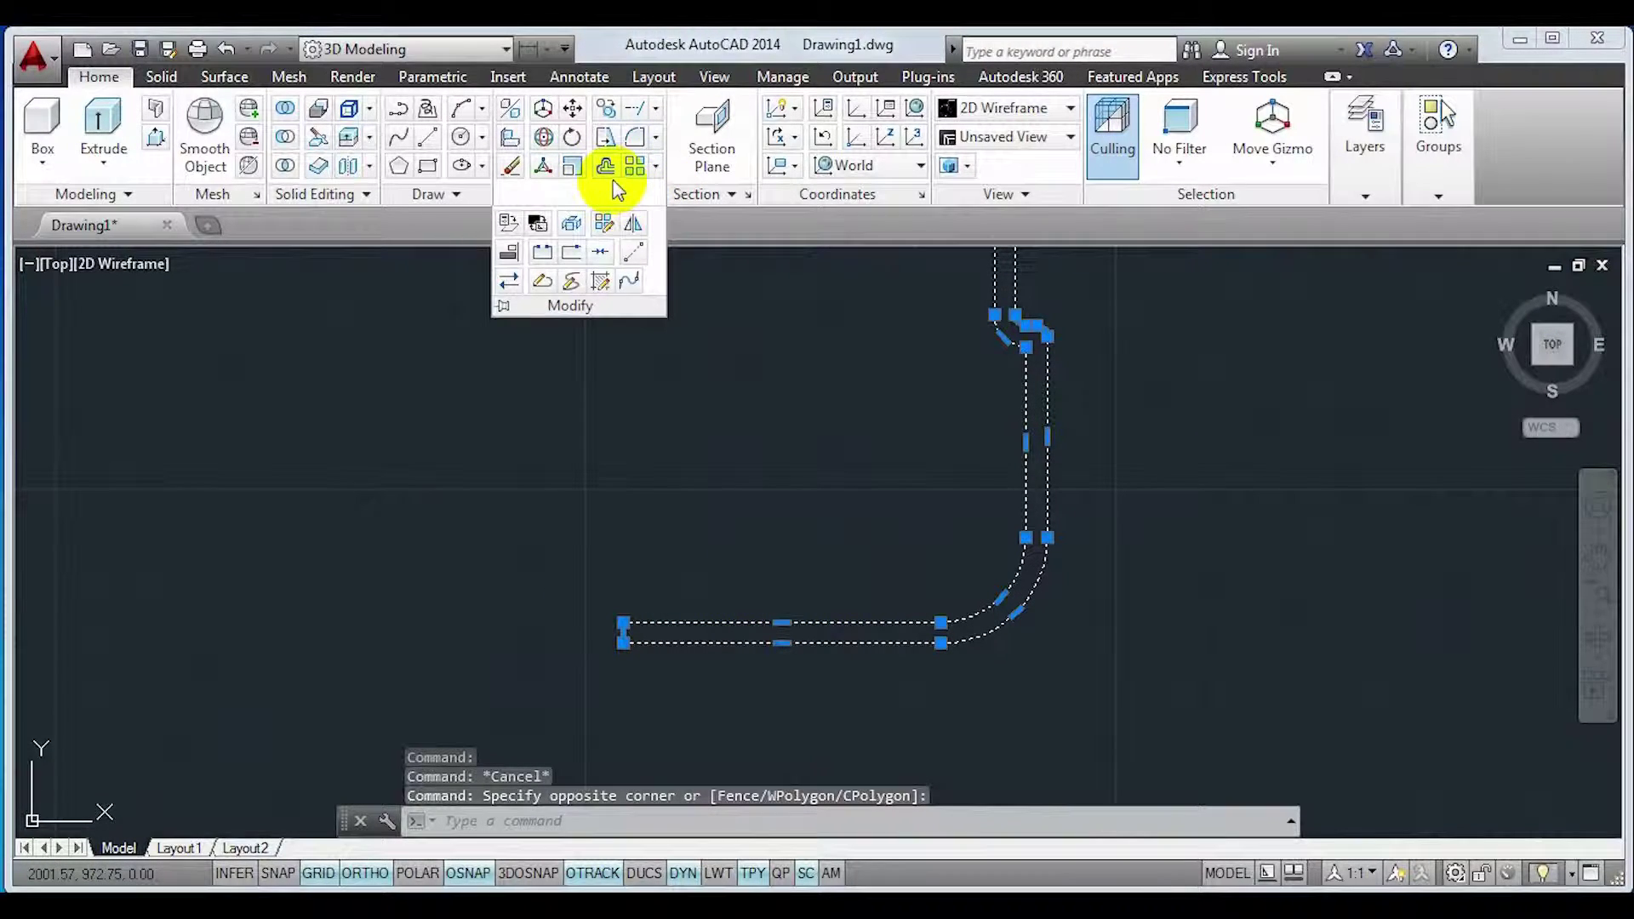
click(571, 224)
- Draw connected construction lines from the lower corner of the base's open end: 5 units up, 20 units right and 5 units down
scroll(741, 649, up, 2)
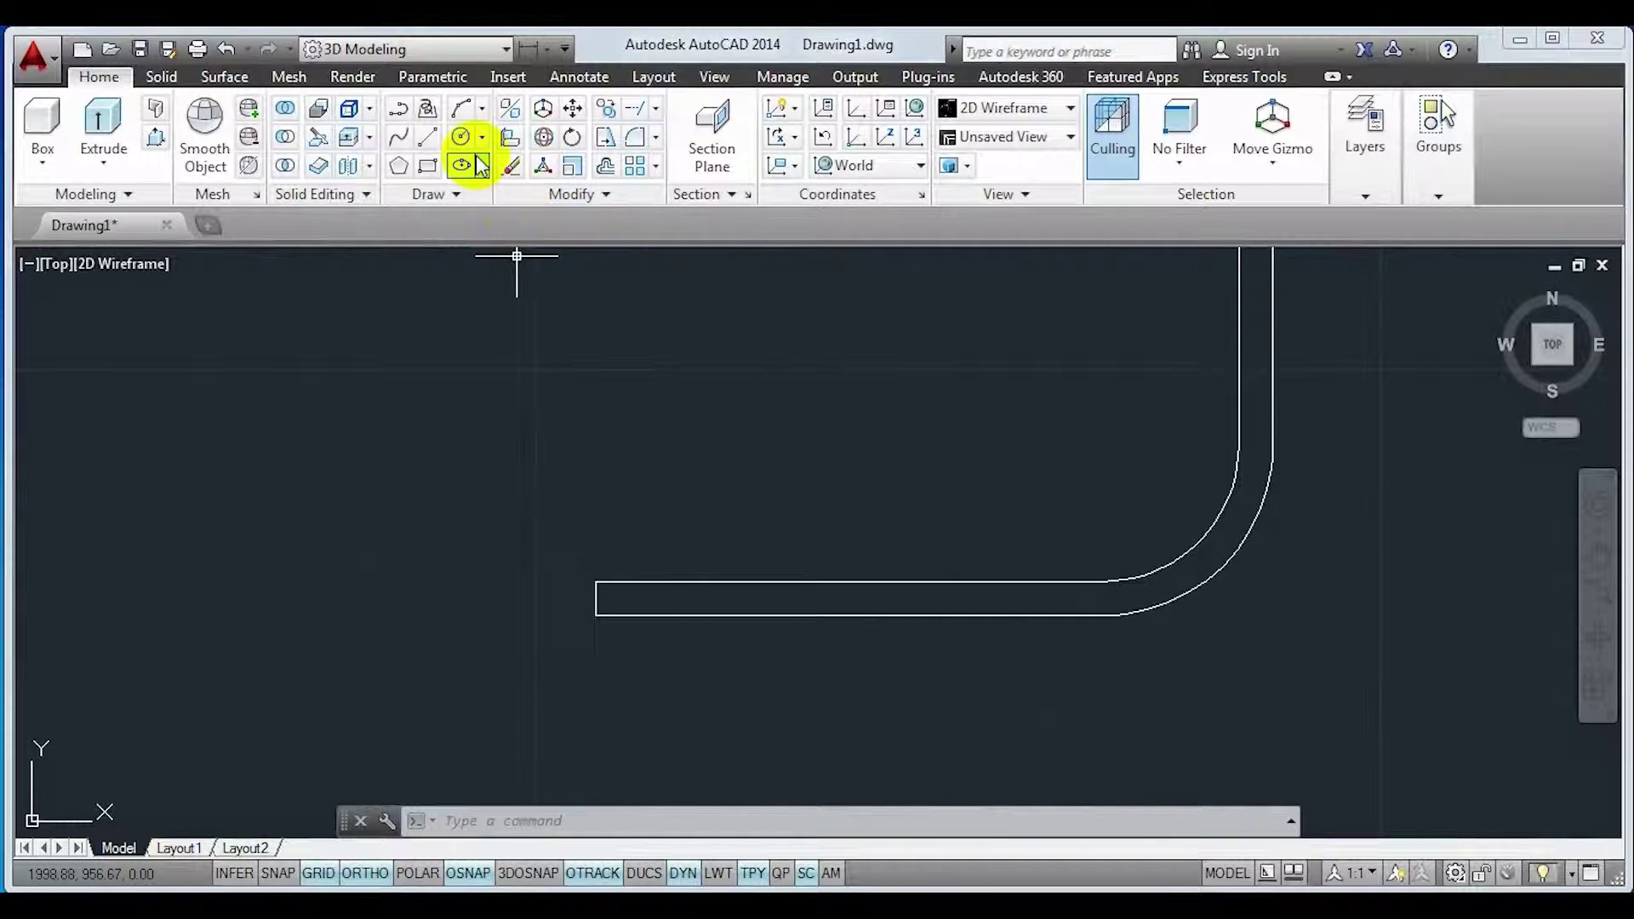
click(428, 156)
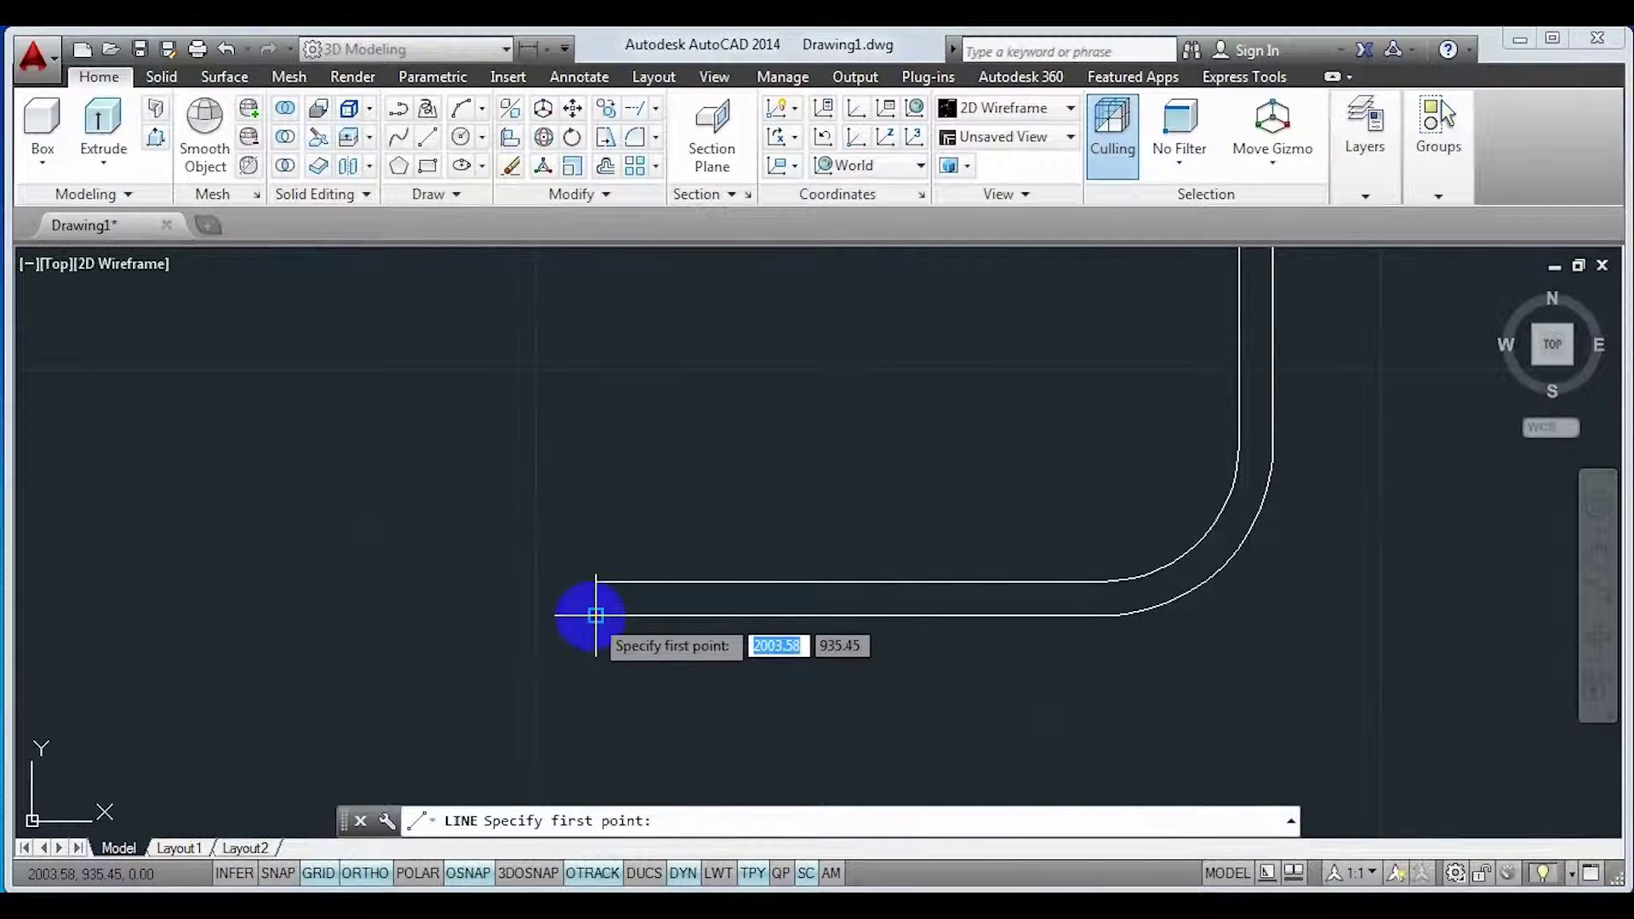
click(595, 614)
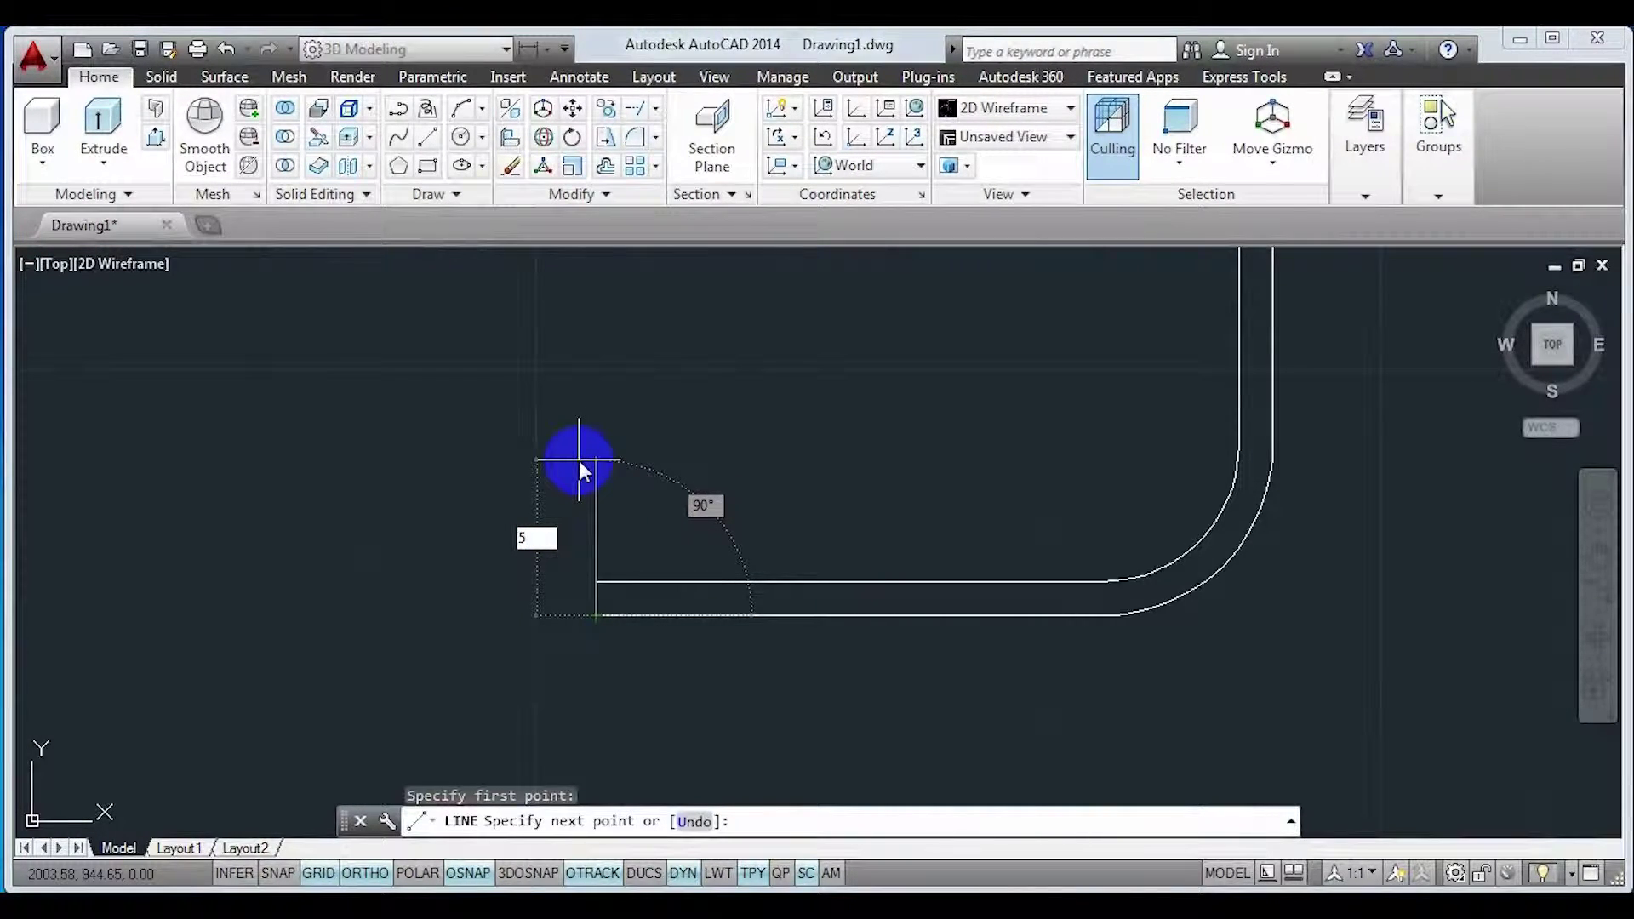
key(Return)
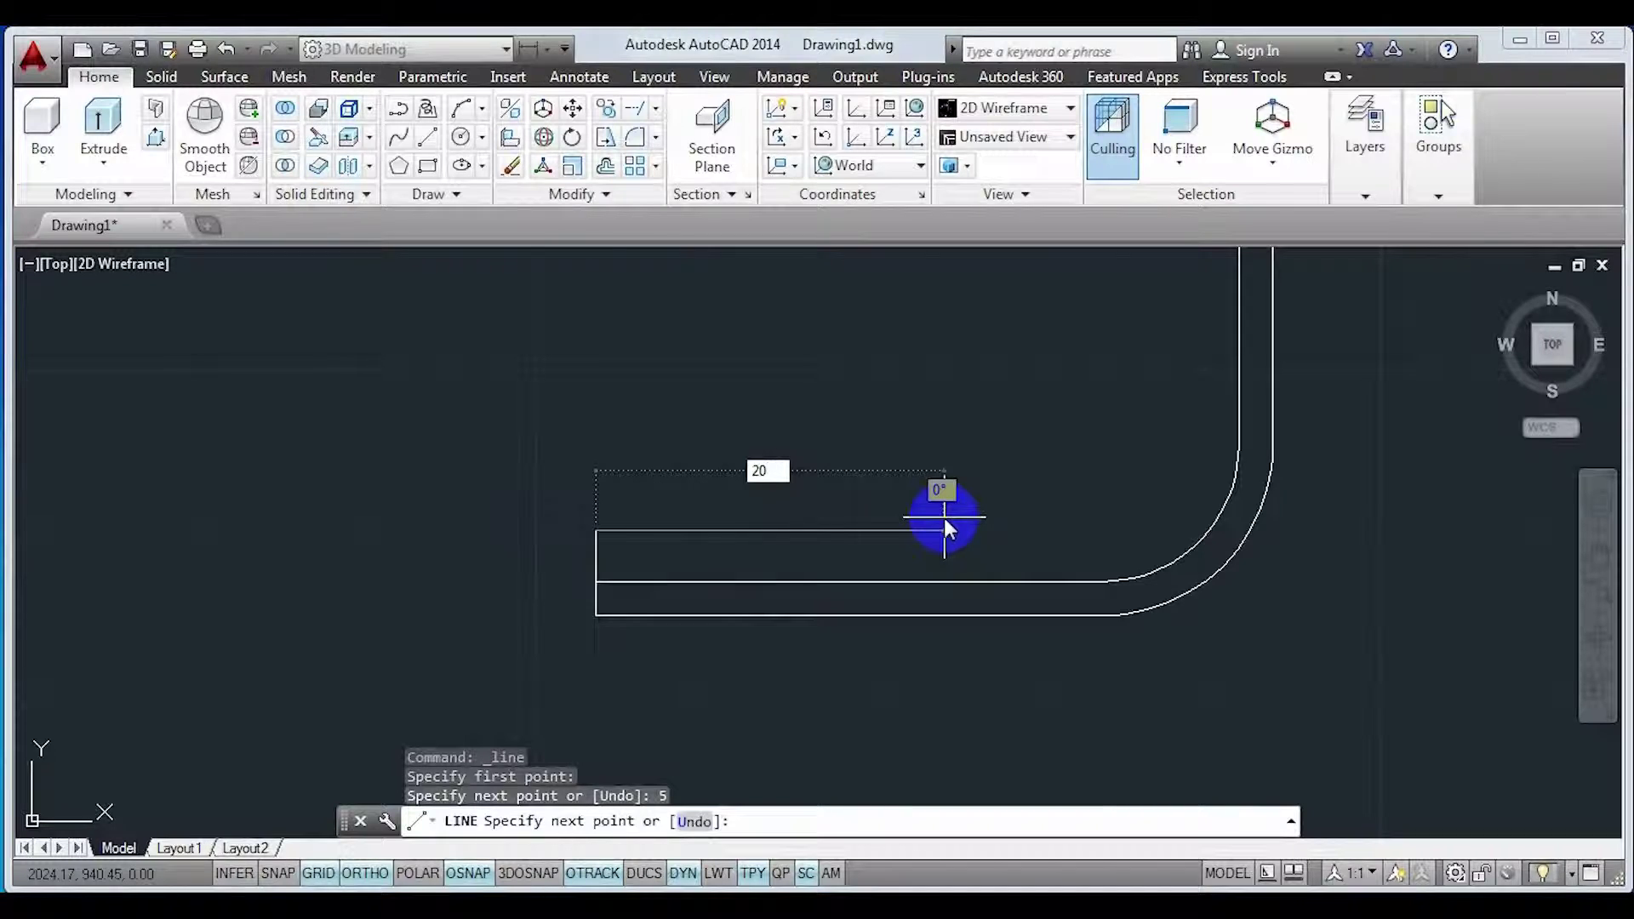
key(Return)
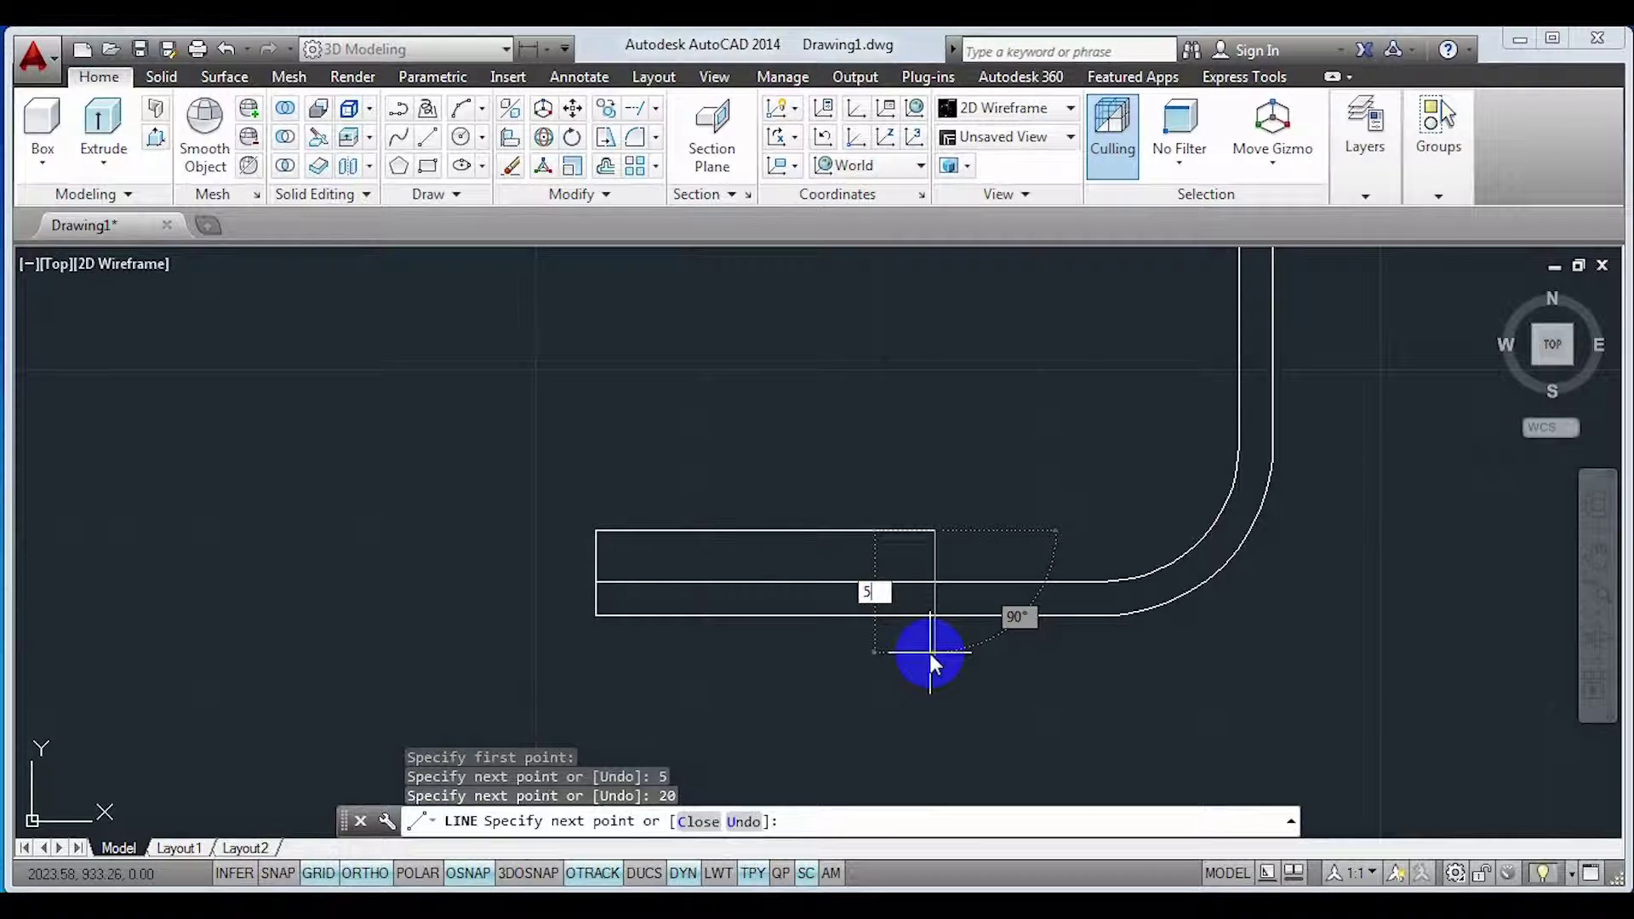
text(5)
key(Return)
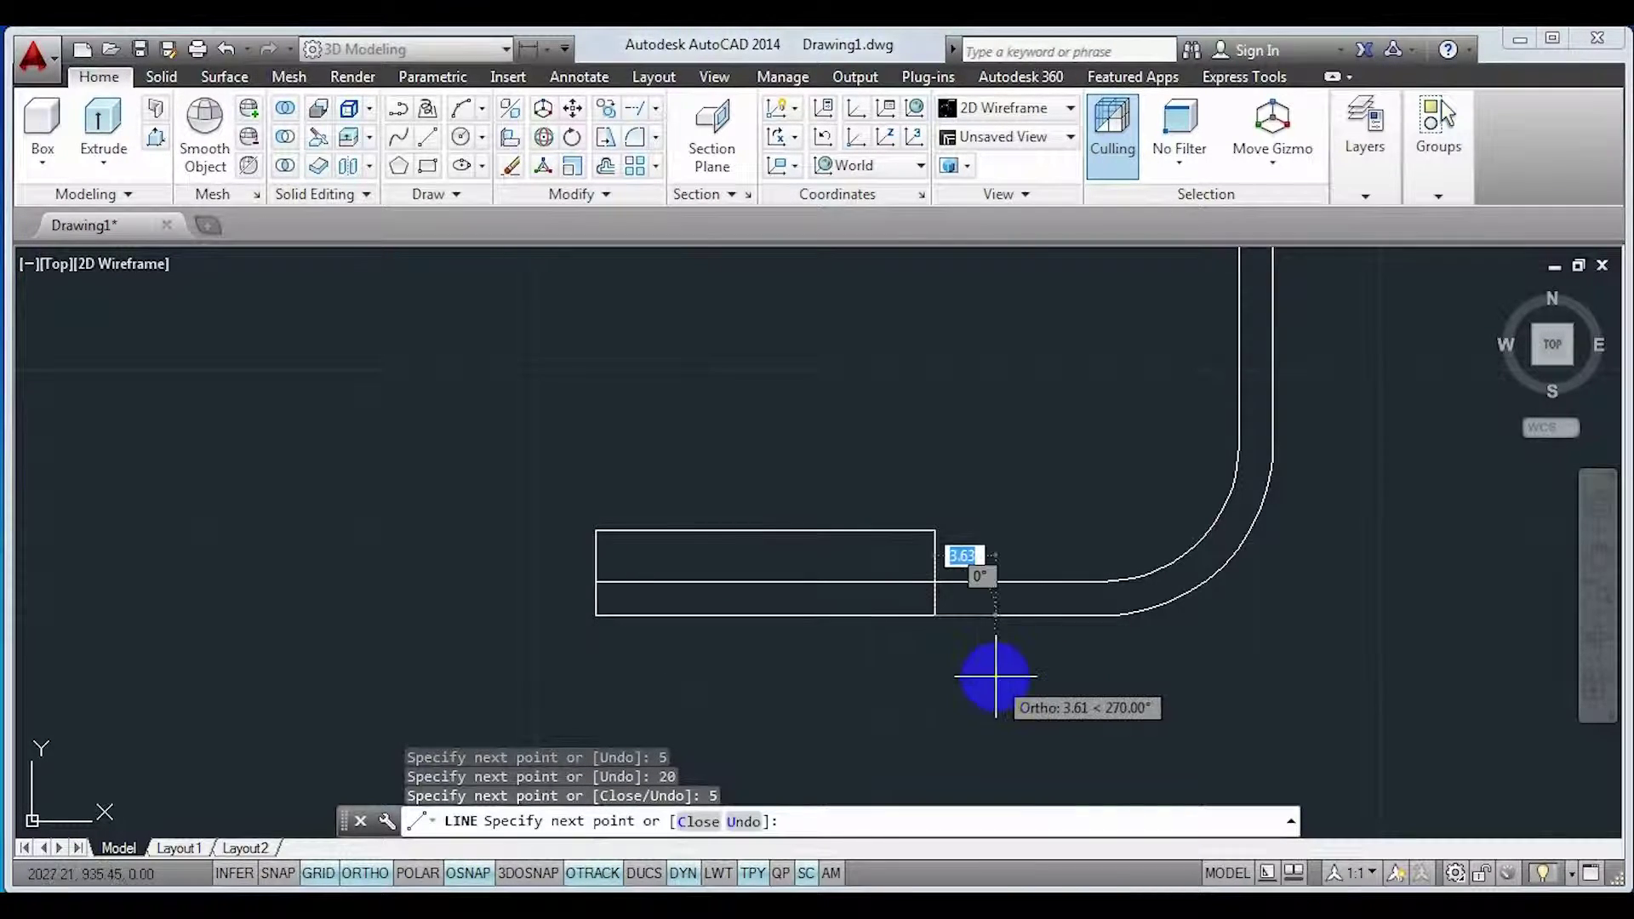
key(Return)
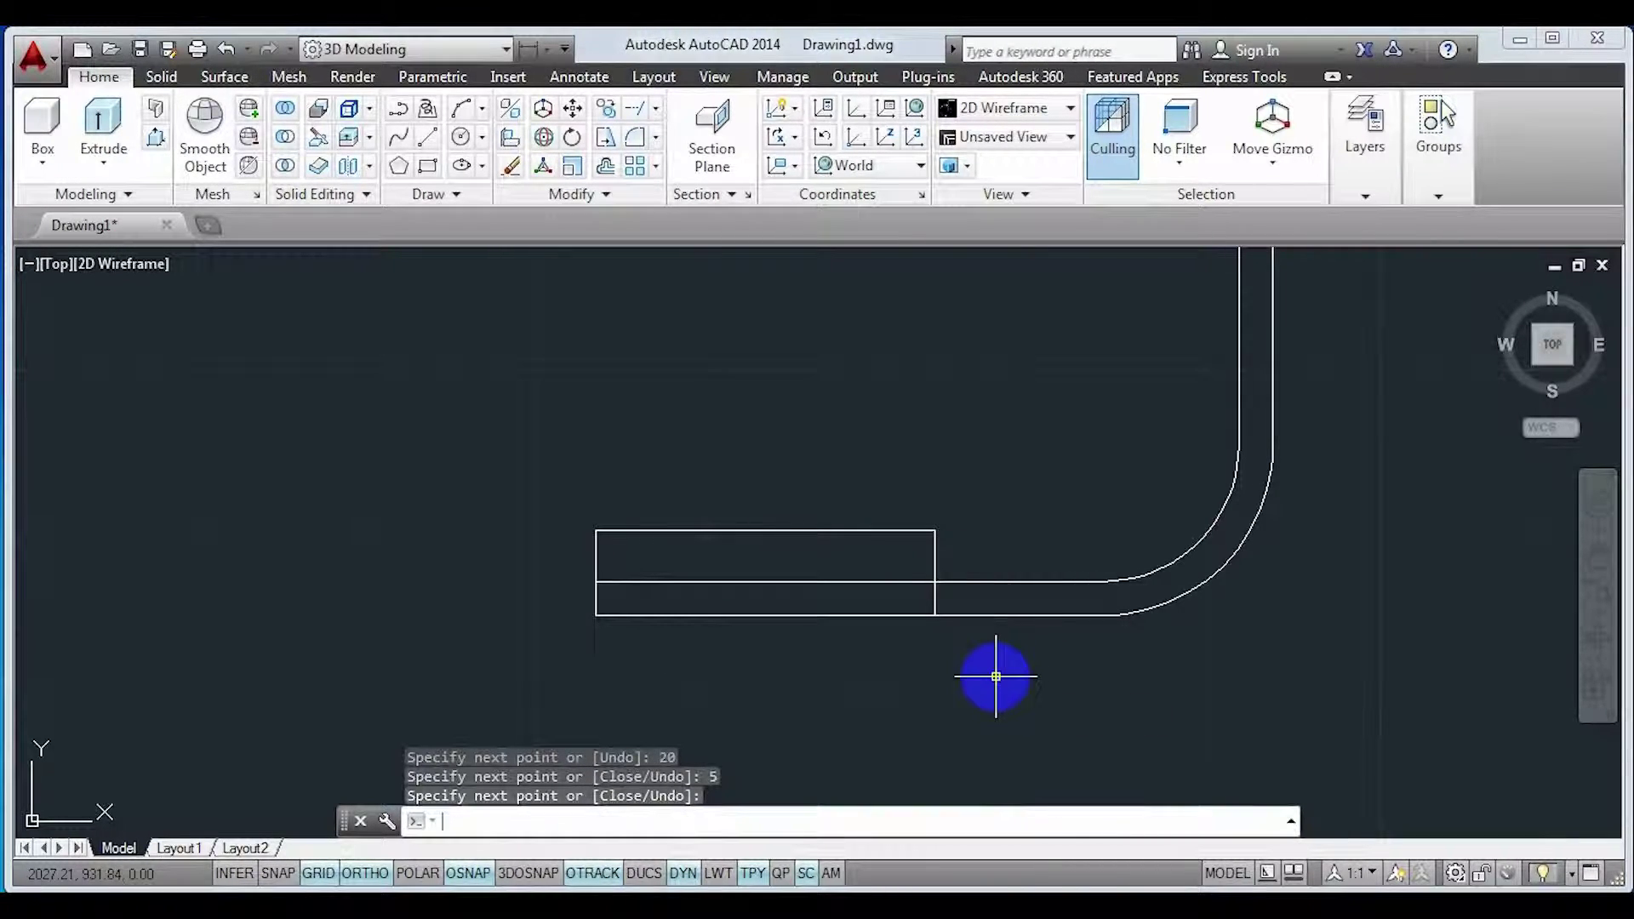
- Shorten the outer base line by stretching its free end to the foot of the second 5-unit vertical line
click(683, 612)
click(620, 674)
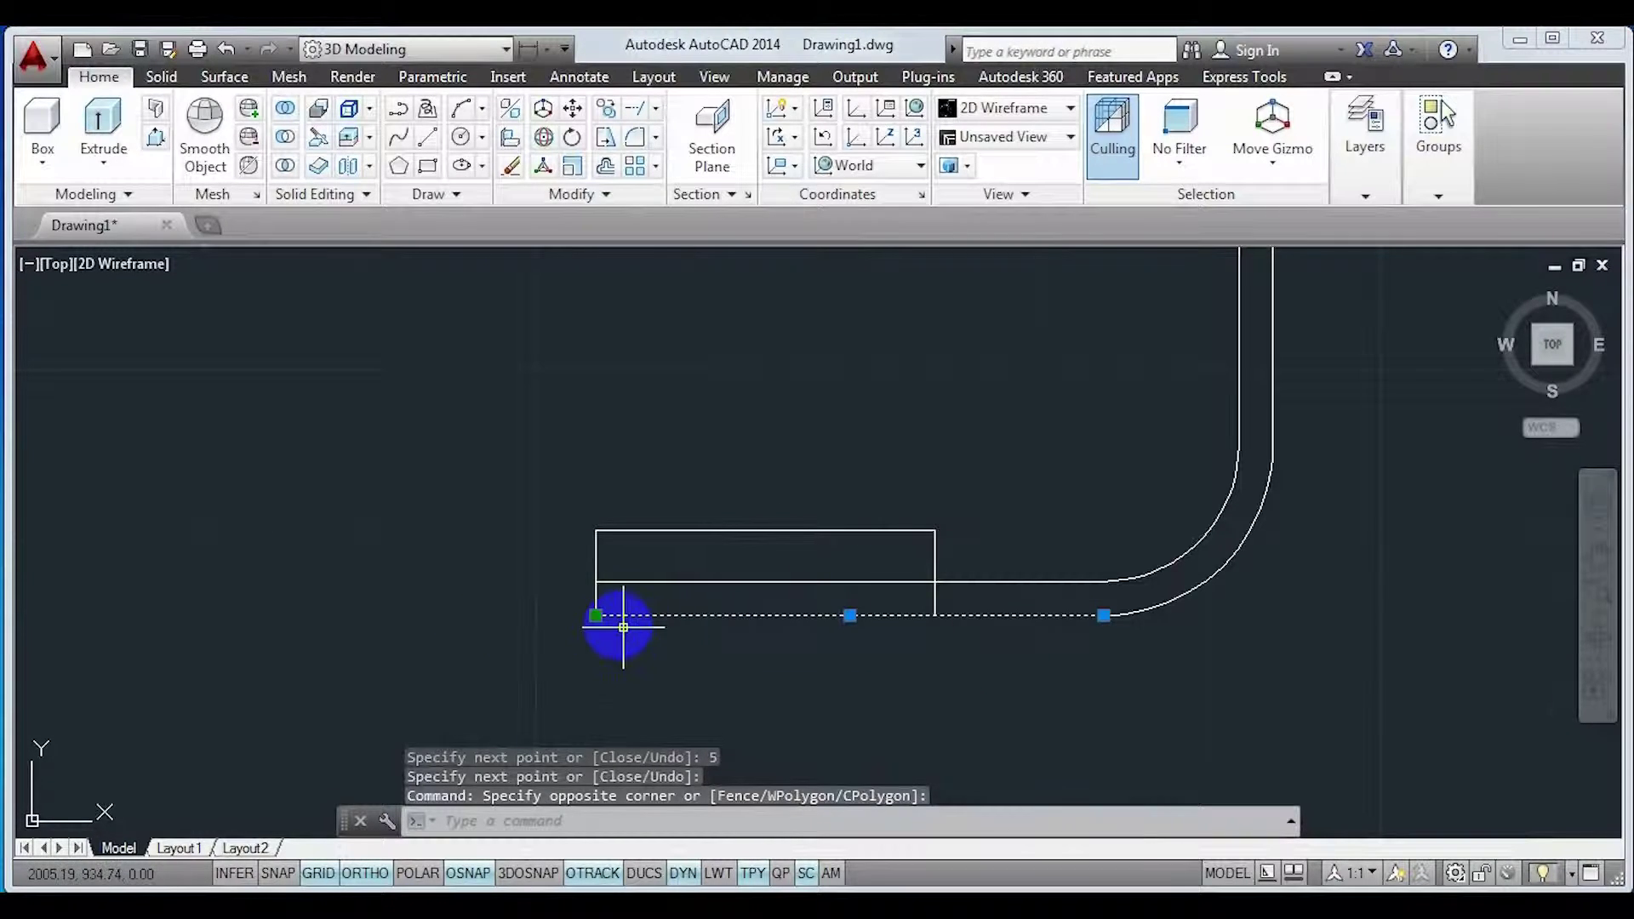
click(596, 614)
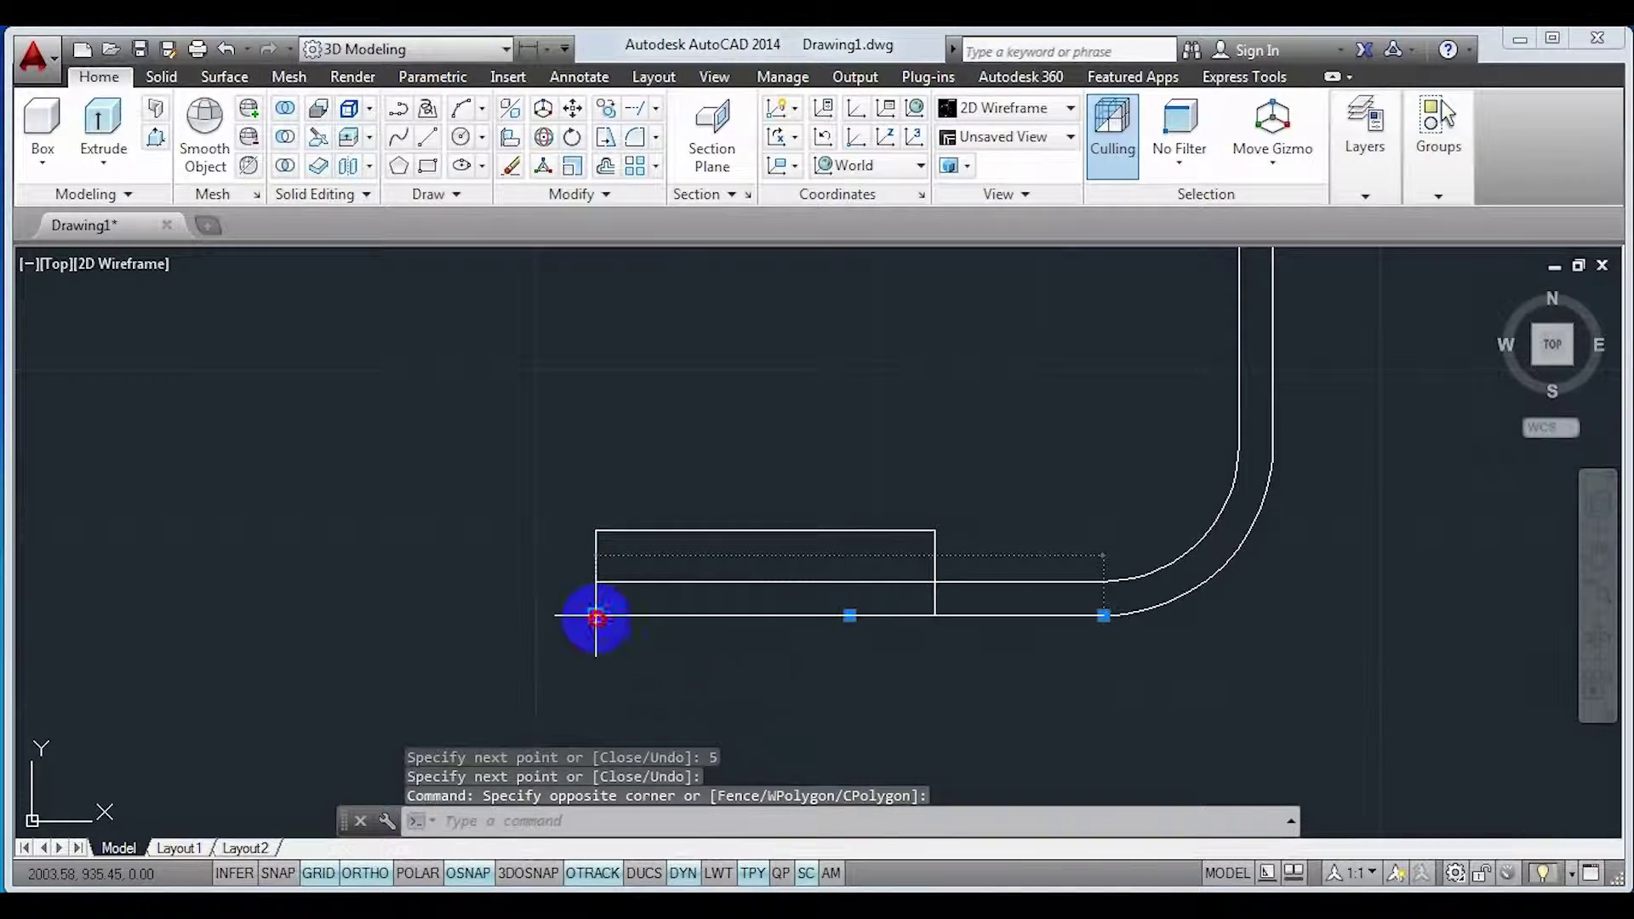
click(596, 615)
click(935, 614)
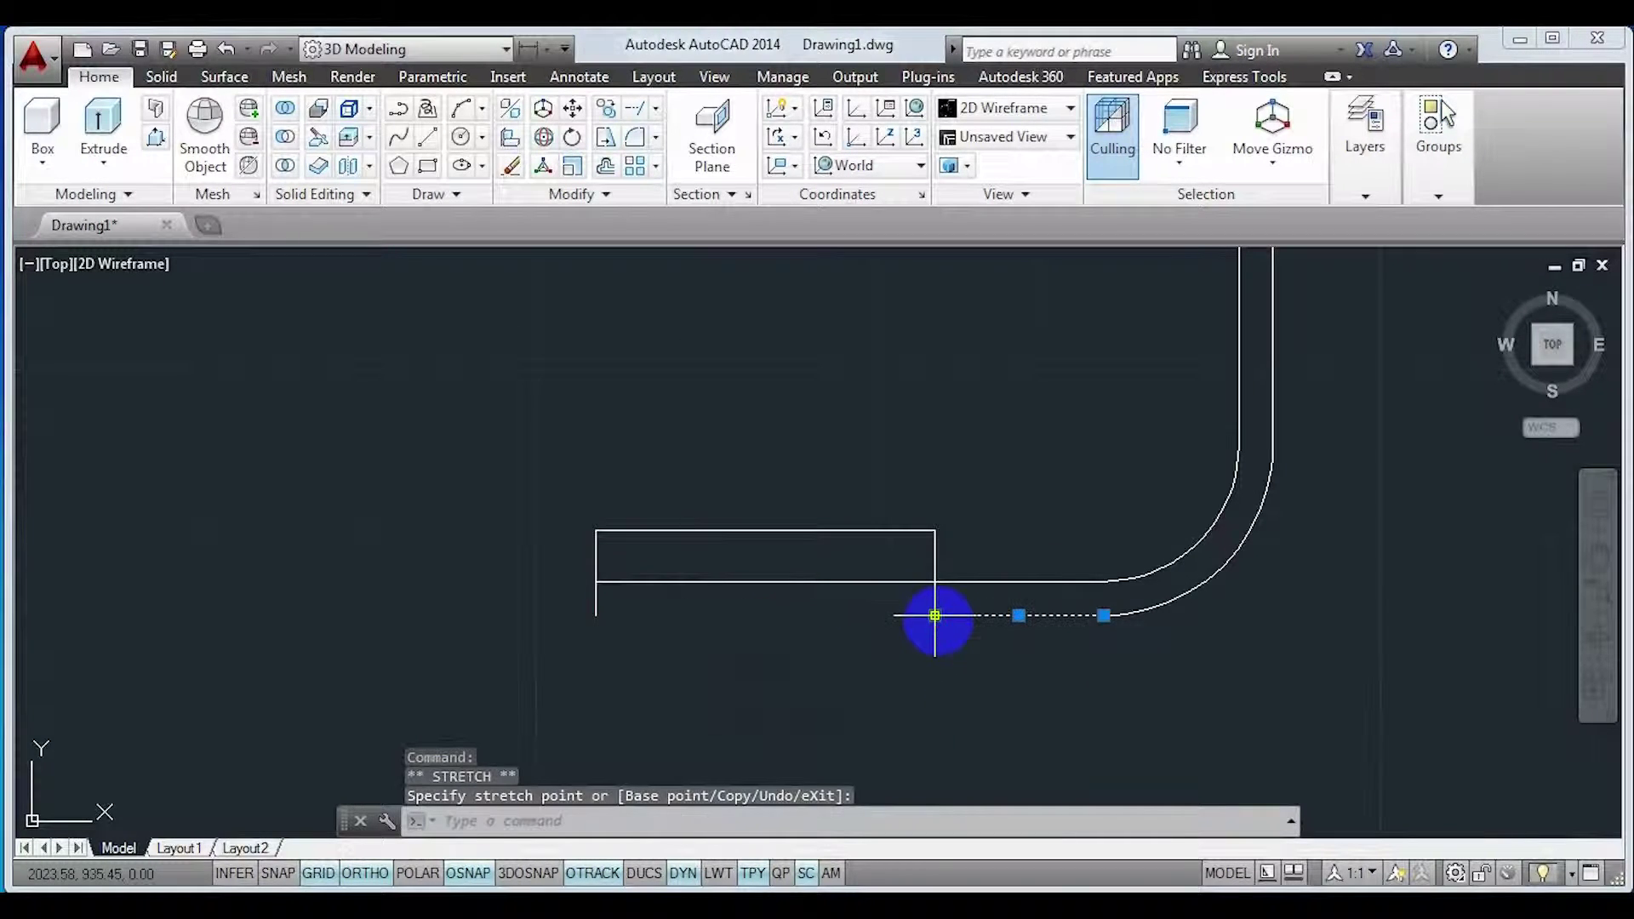
- Shorten the inner base line by stretching its free end to the same vertical construction line
click(863, 675)
click(749, 638)
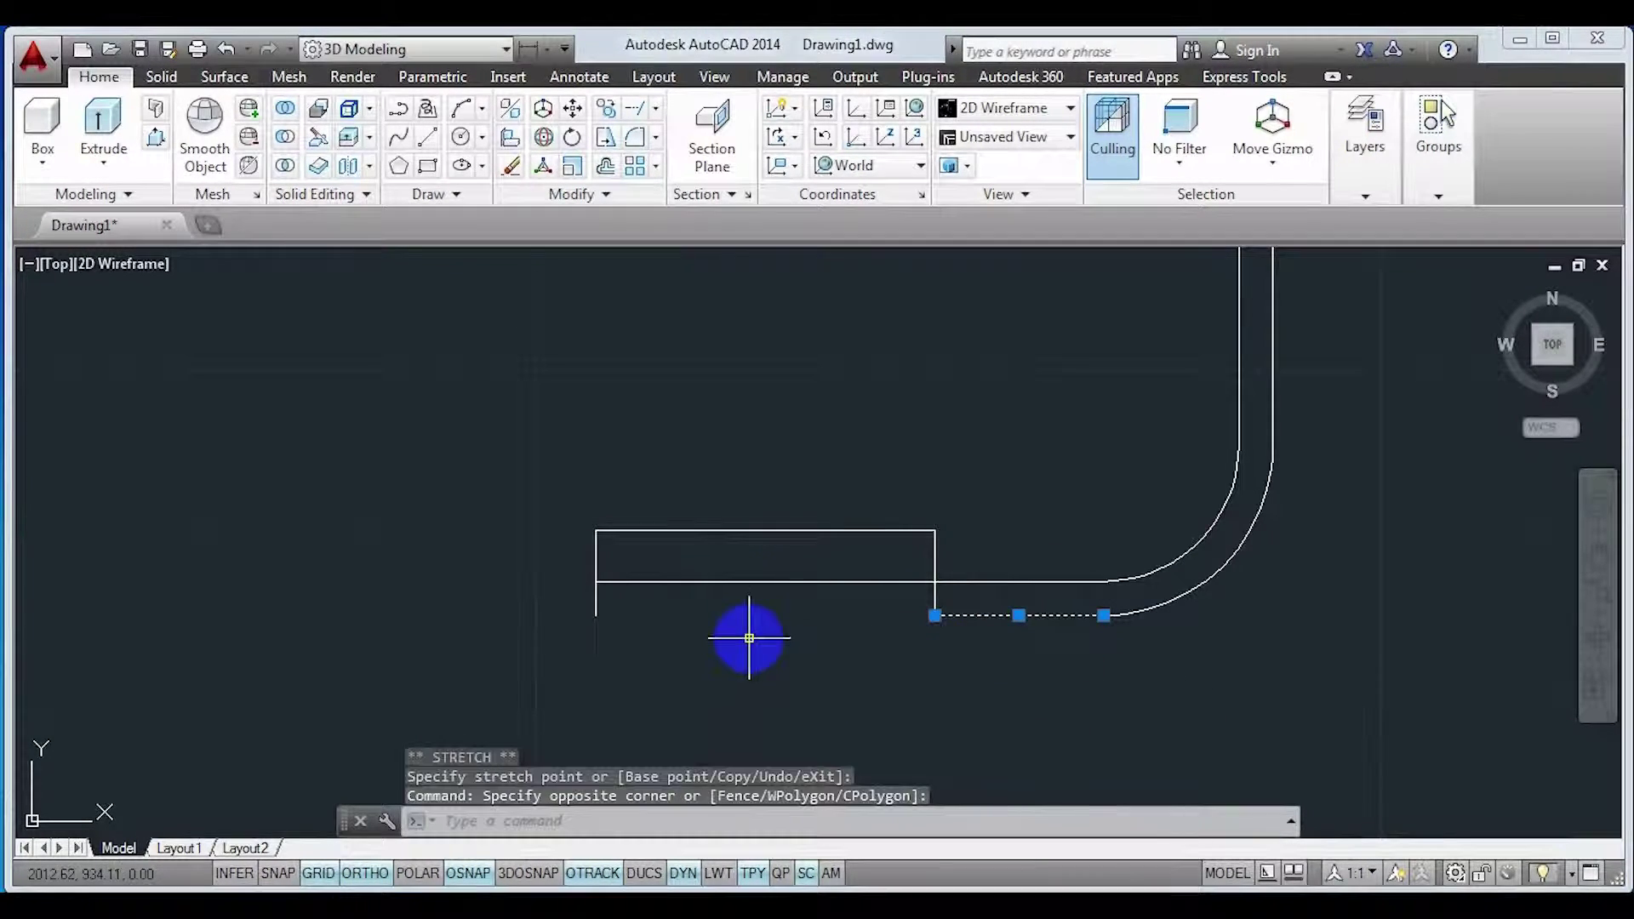
click(625, 583)
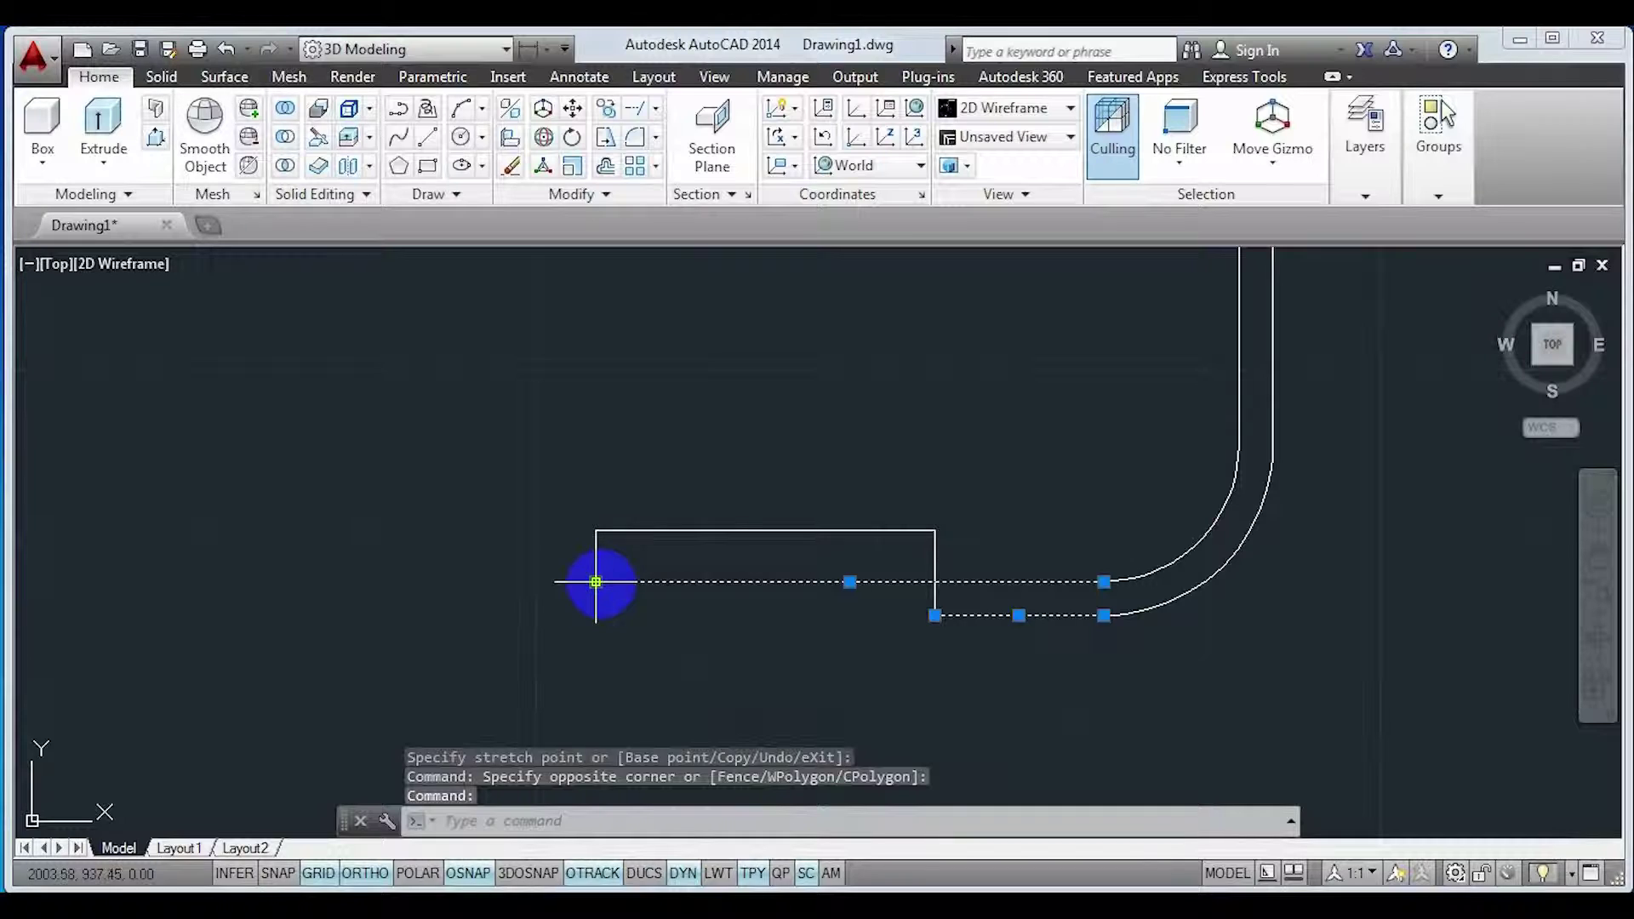
click(595, 582)
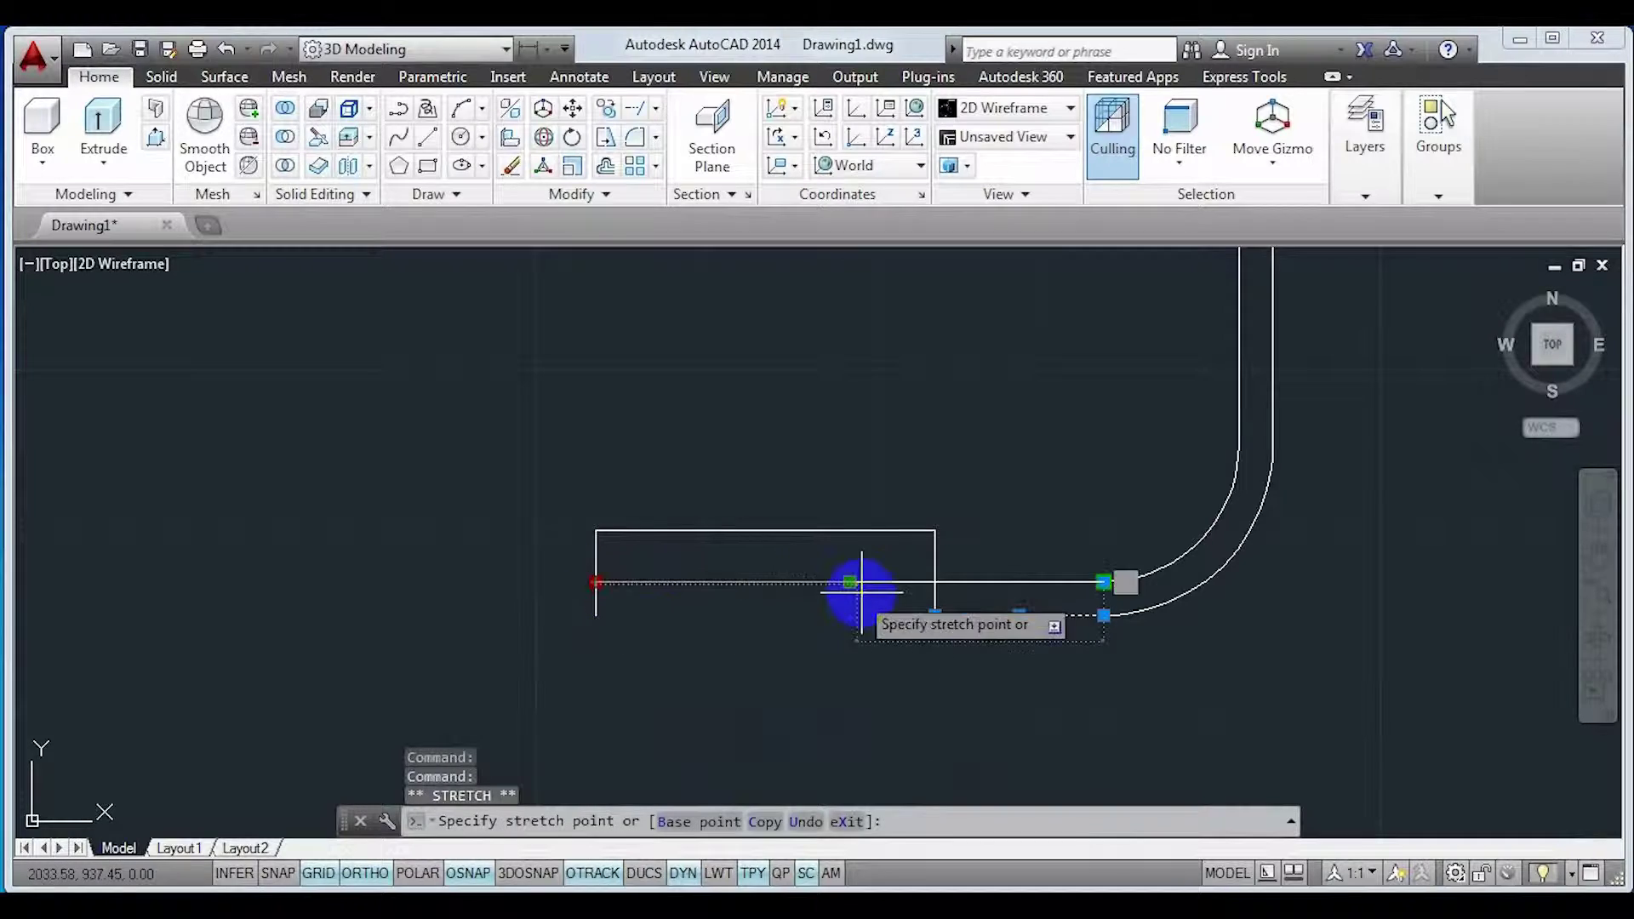
click(934, 582)
click(935, 676)
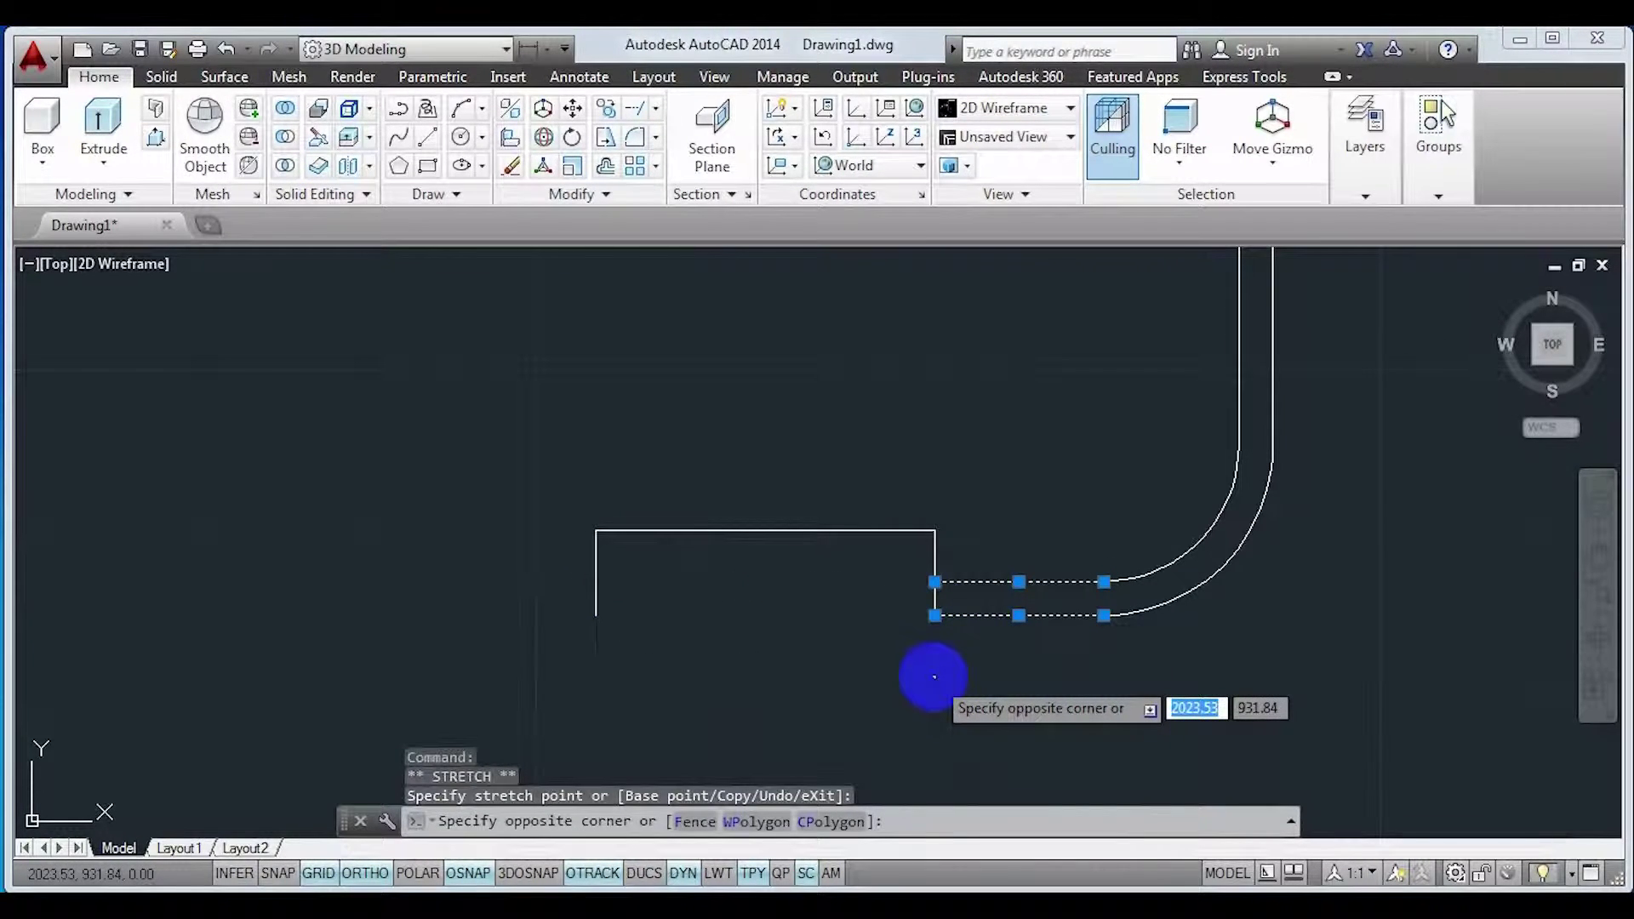
key(Escape)
- Draw a sloping line from the shortened outer line's end to the inner line's former endpoint, continuing 1 unit vertically up
click(427, 136)
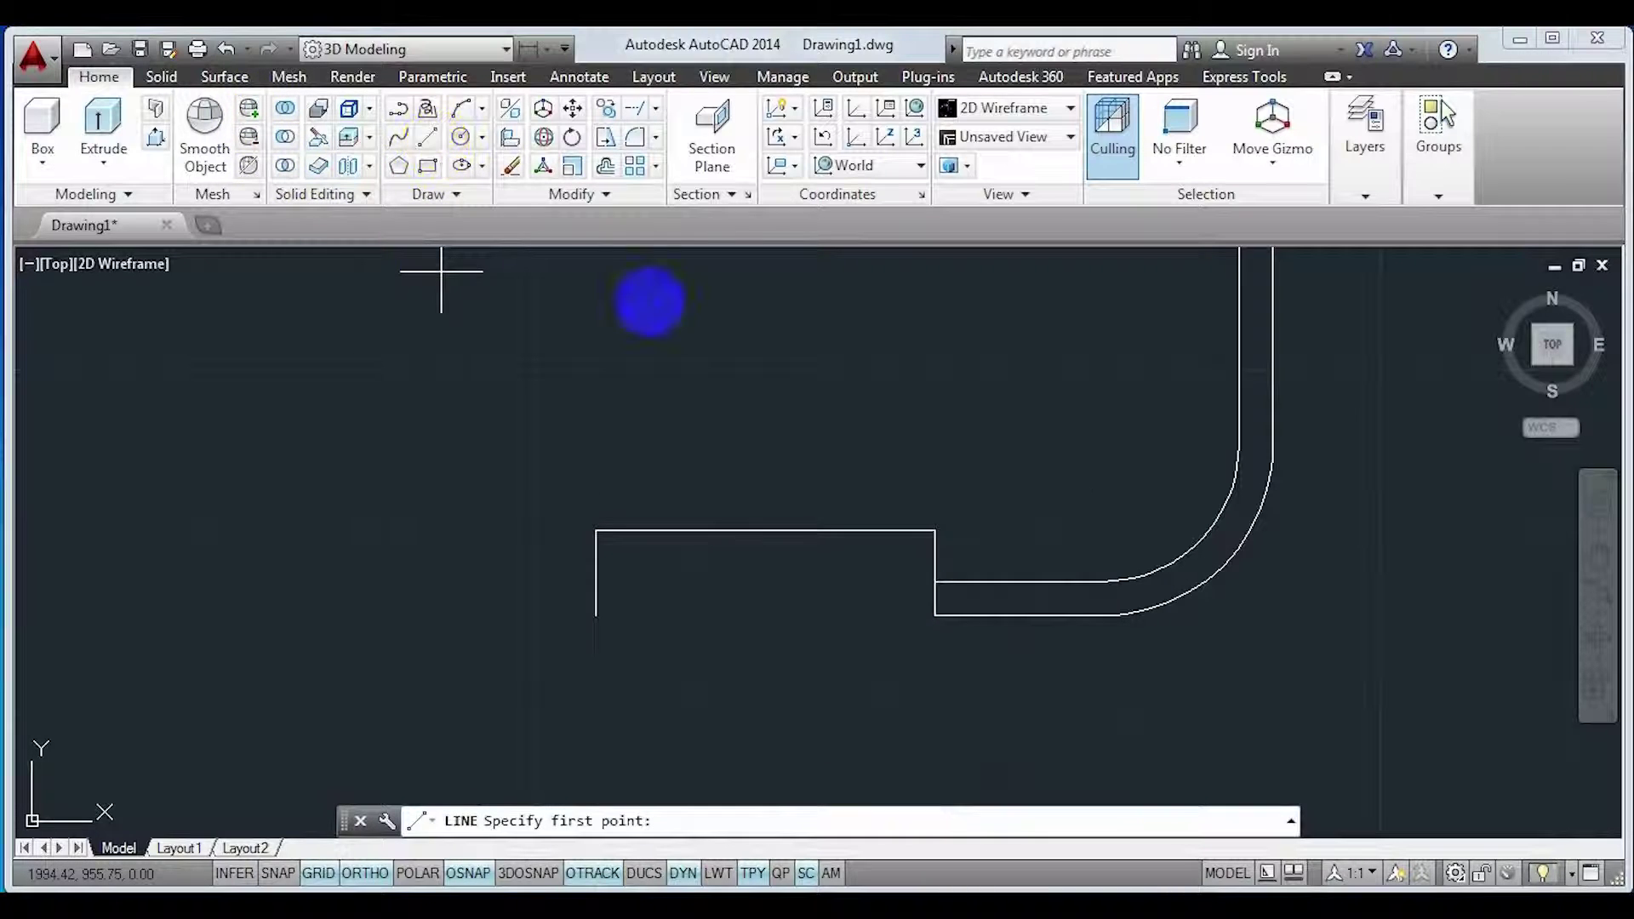
click(934, 614)
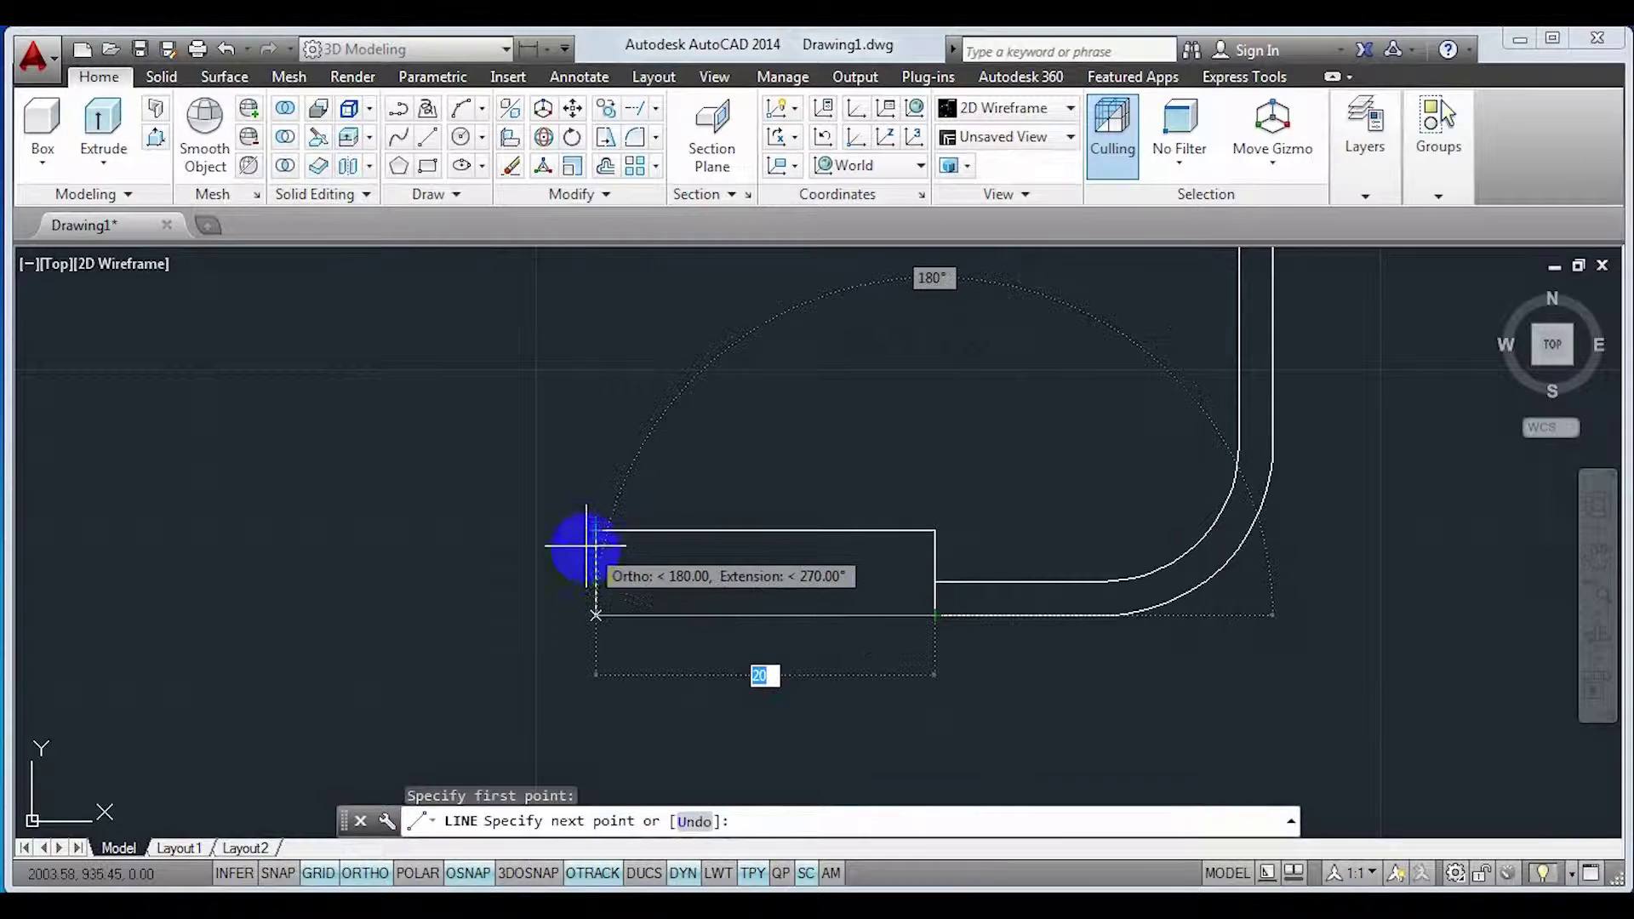
click(596, 615)
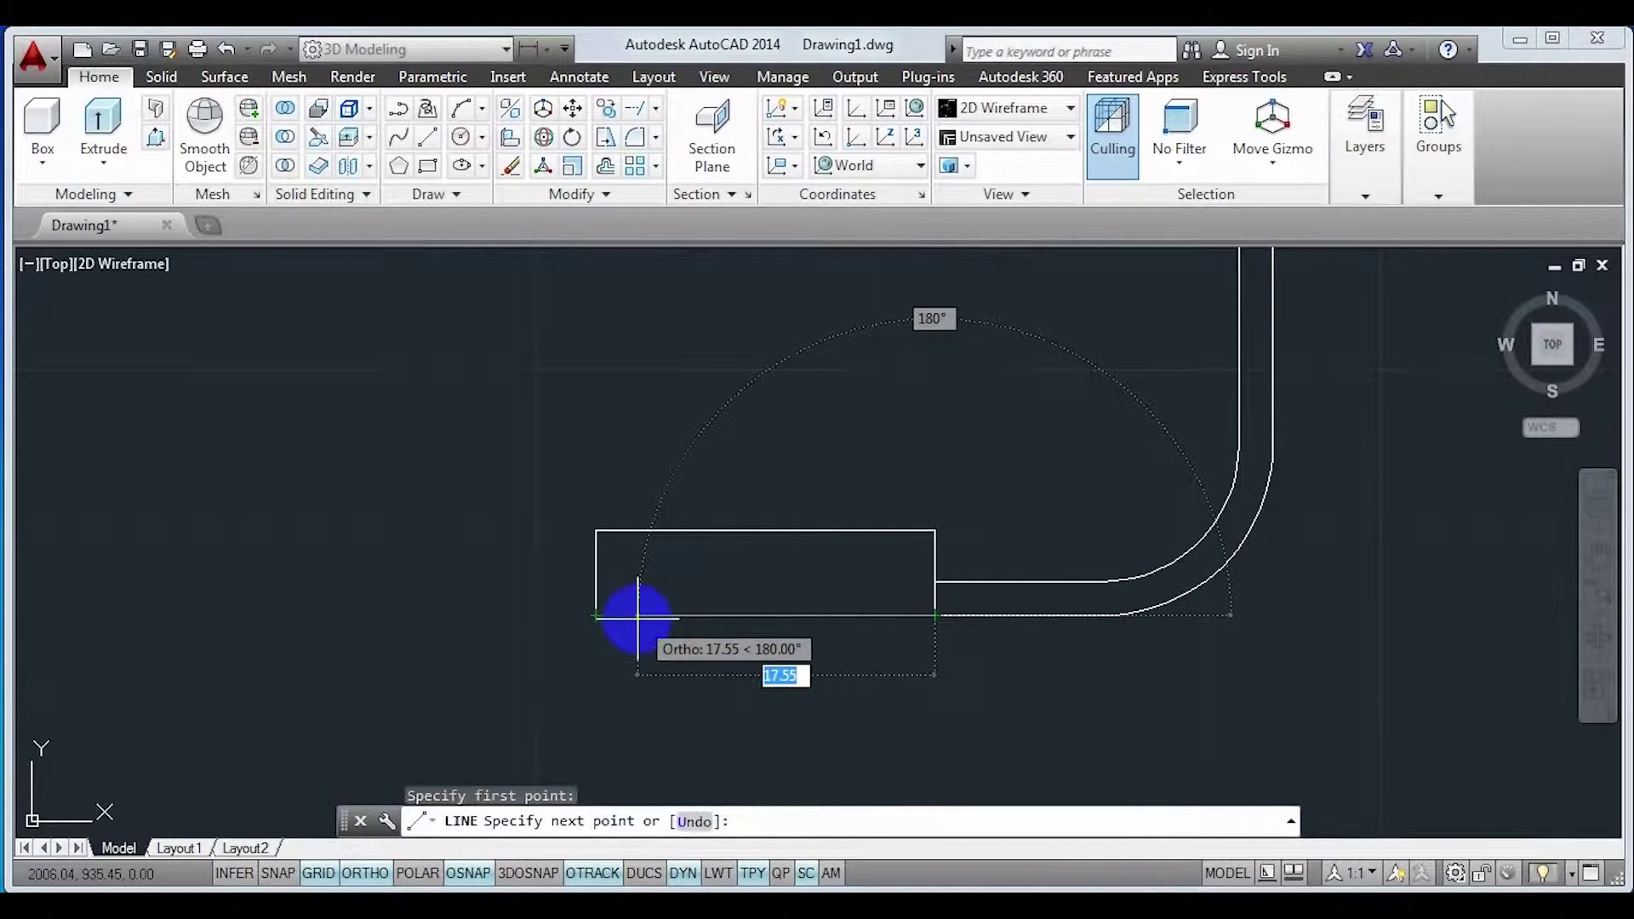
click(596, 582)
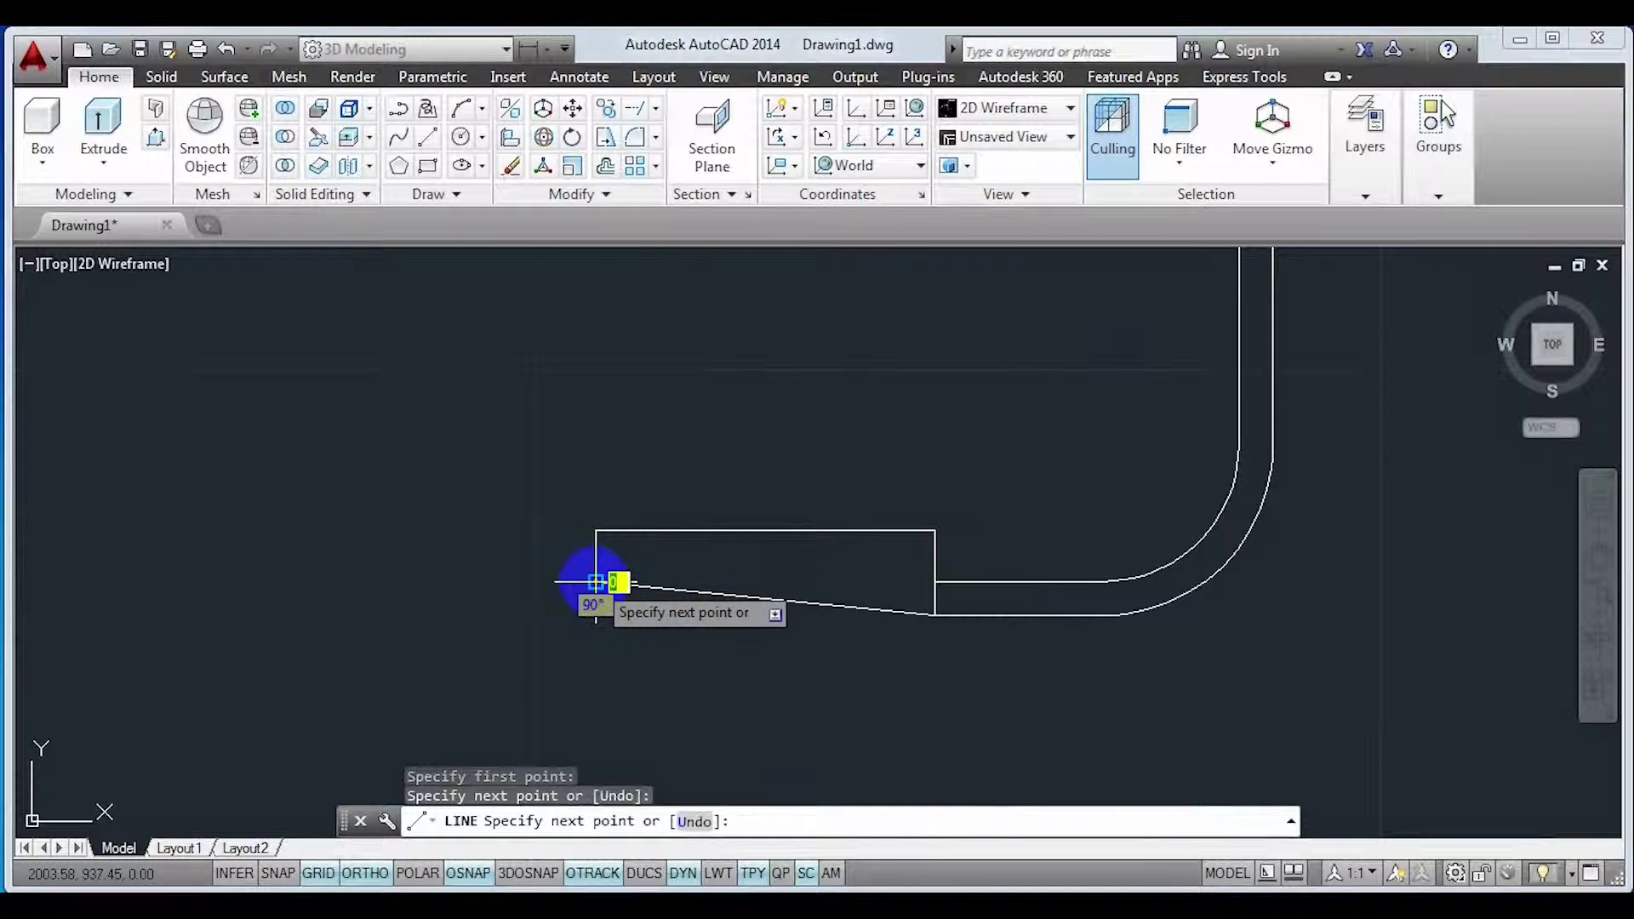
click(596, 582)
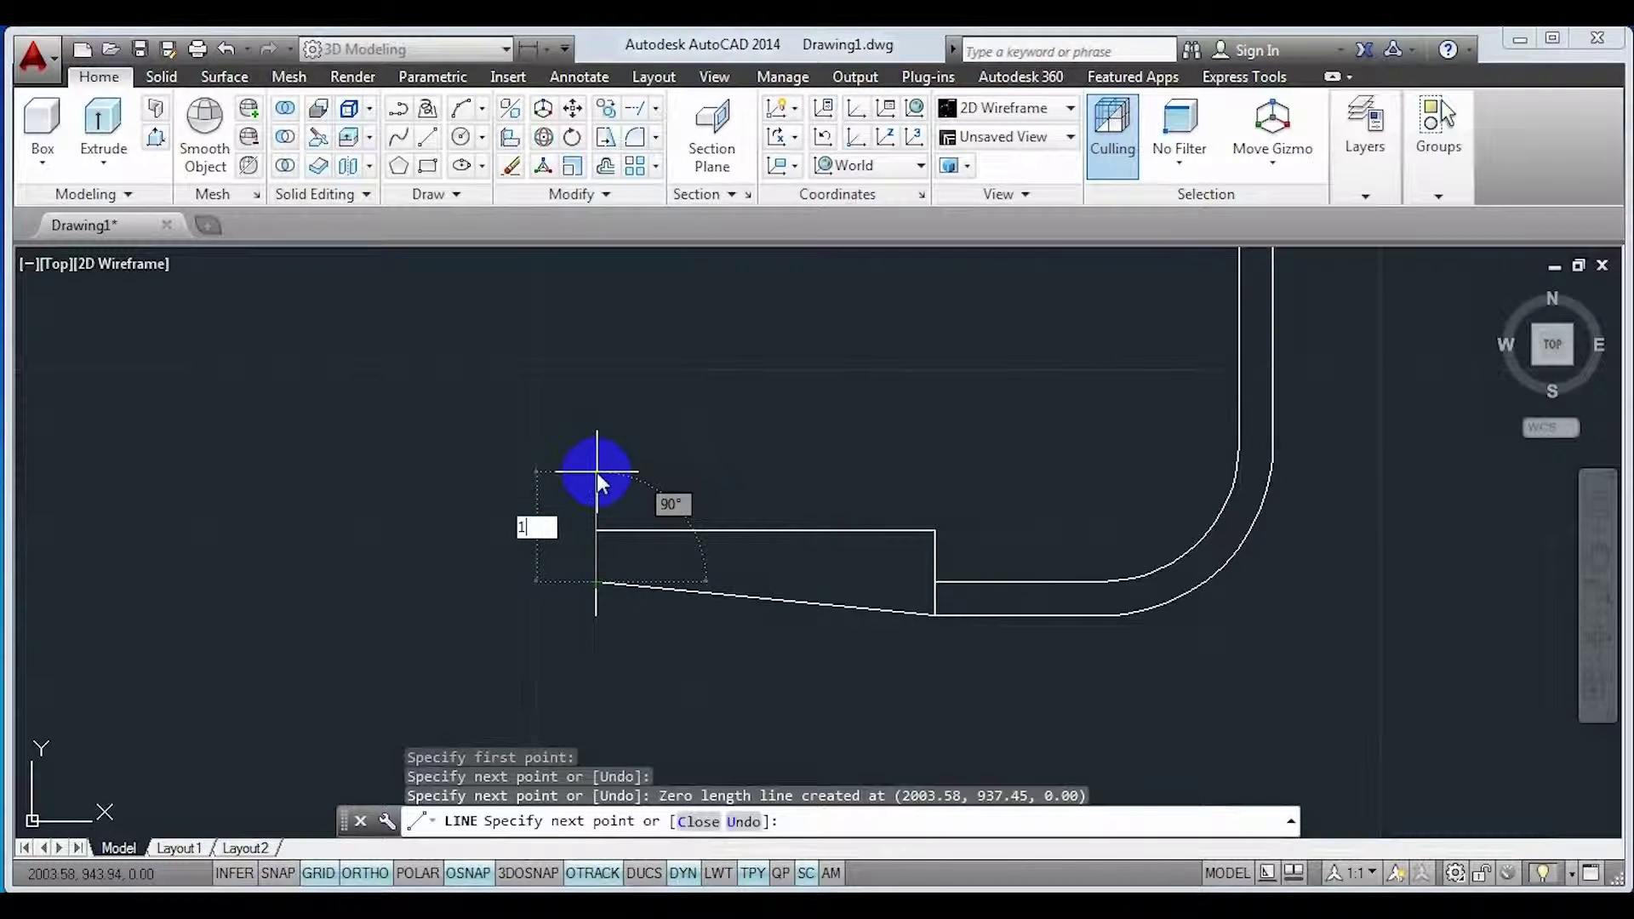
key(Return)
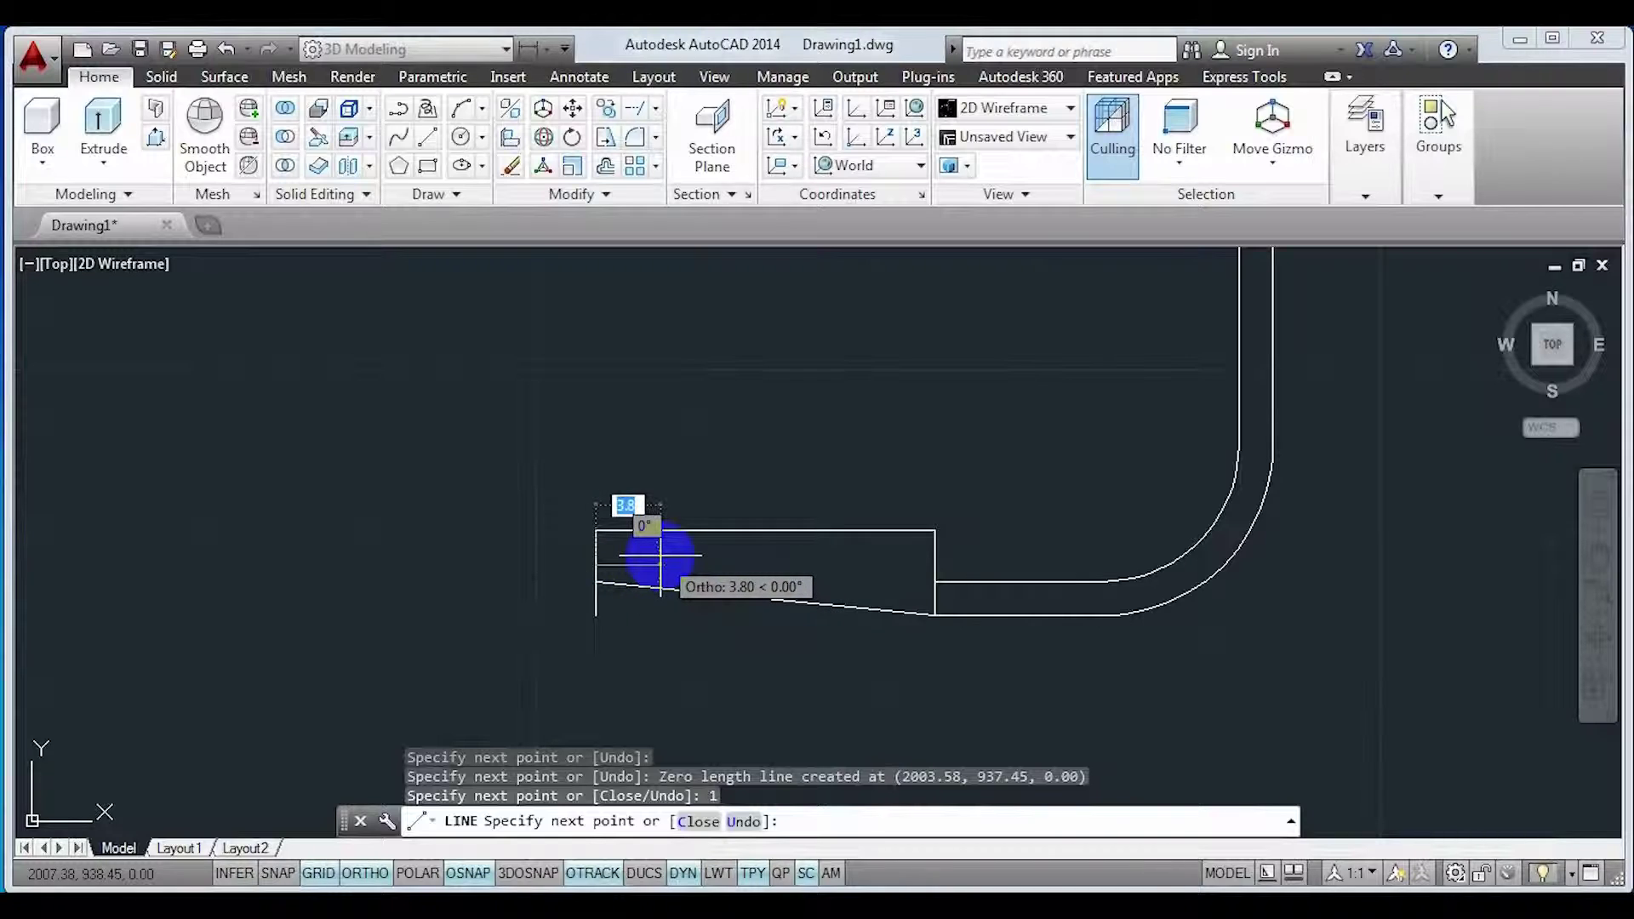
key(Return)
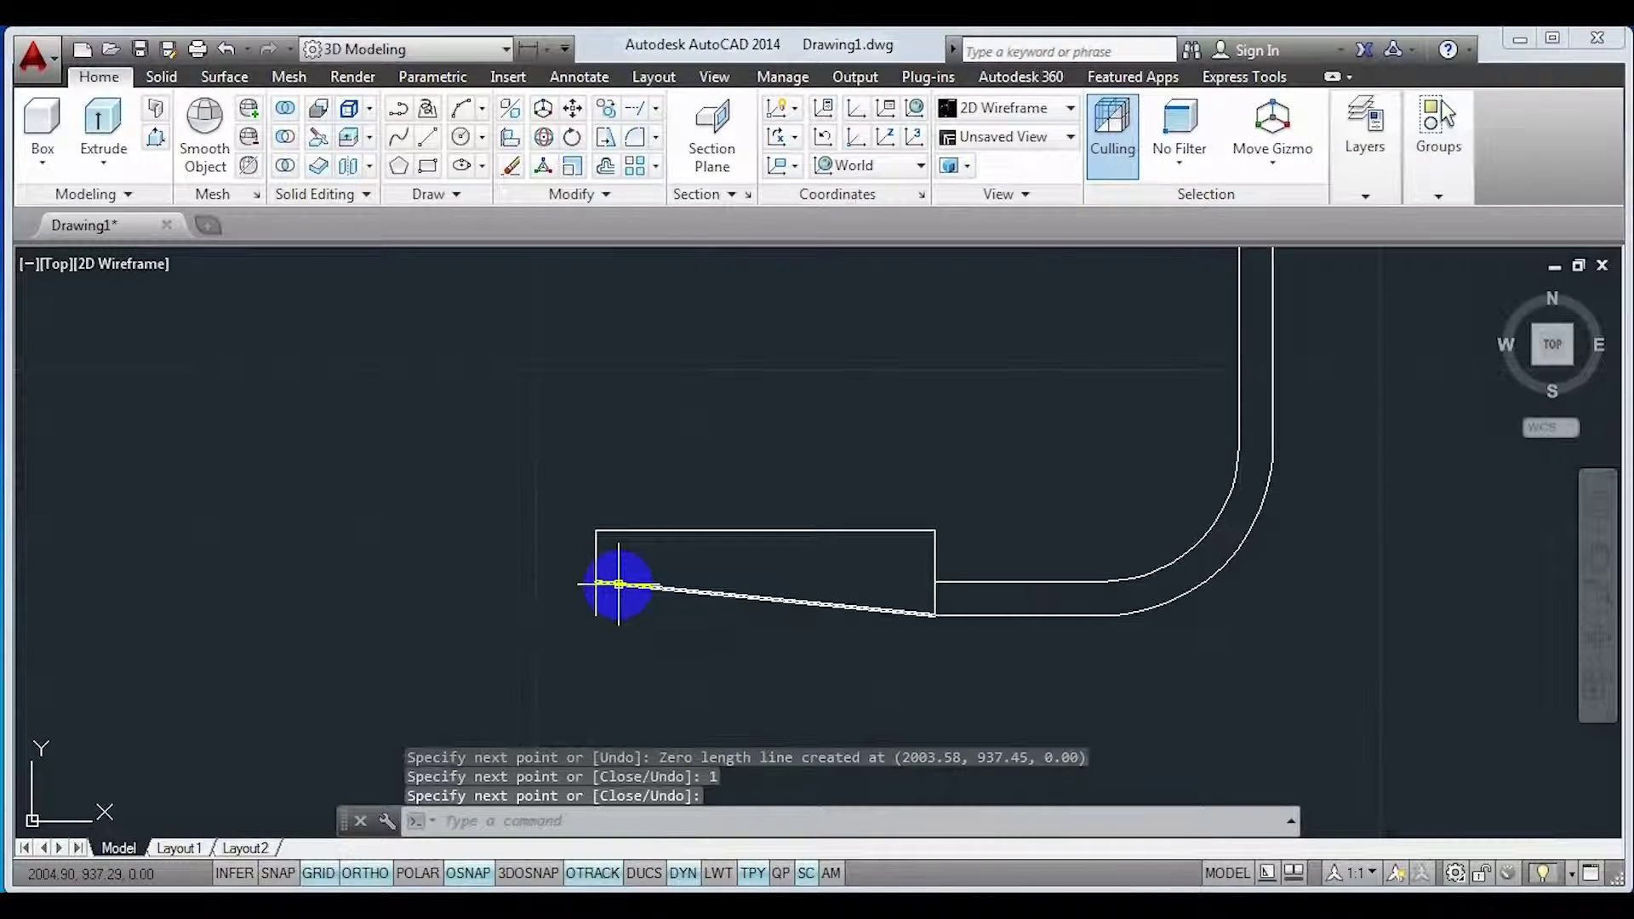
- Stretch the sloping line's free end up to the top of the 1-unit vertical line
click(596, 582)
click(596, 582)
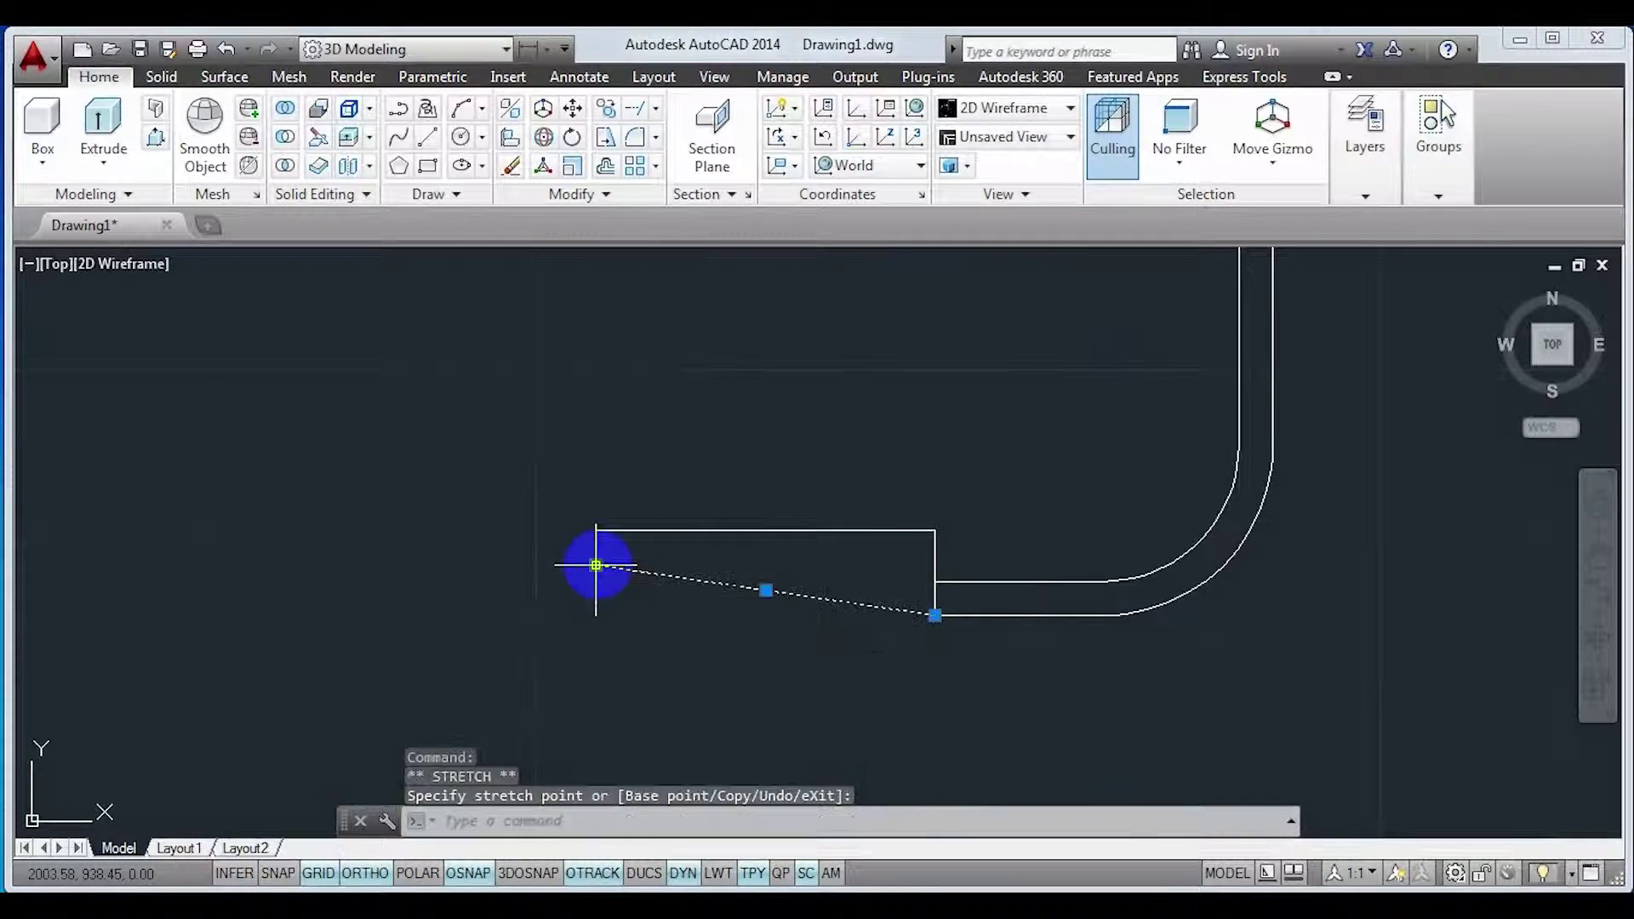
click(874, 661)
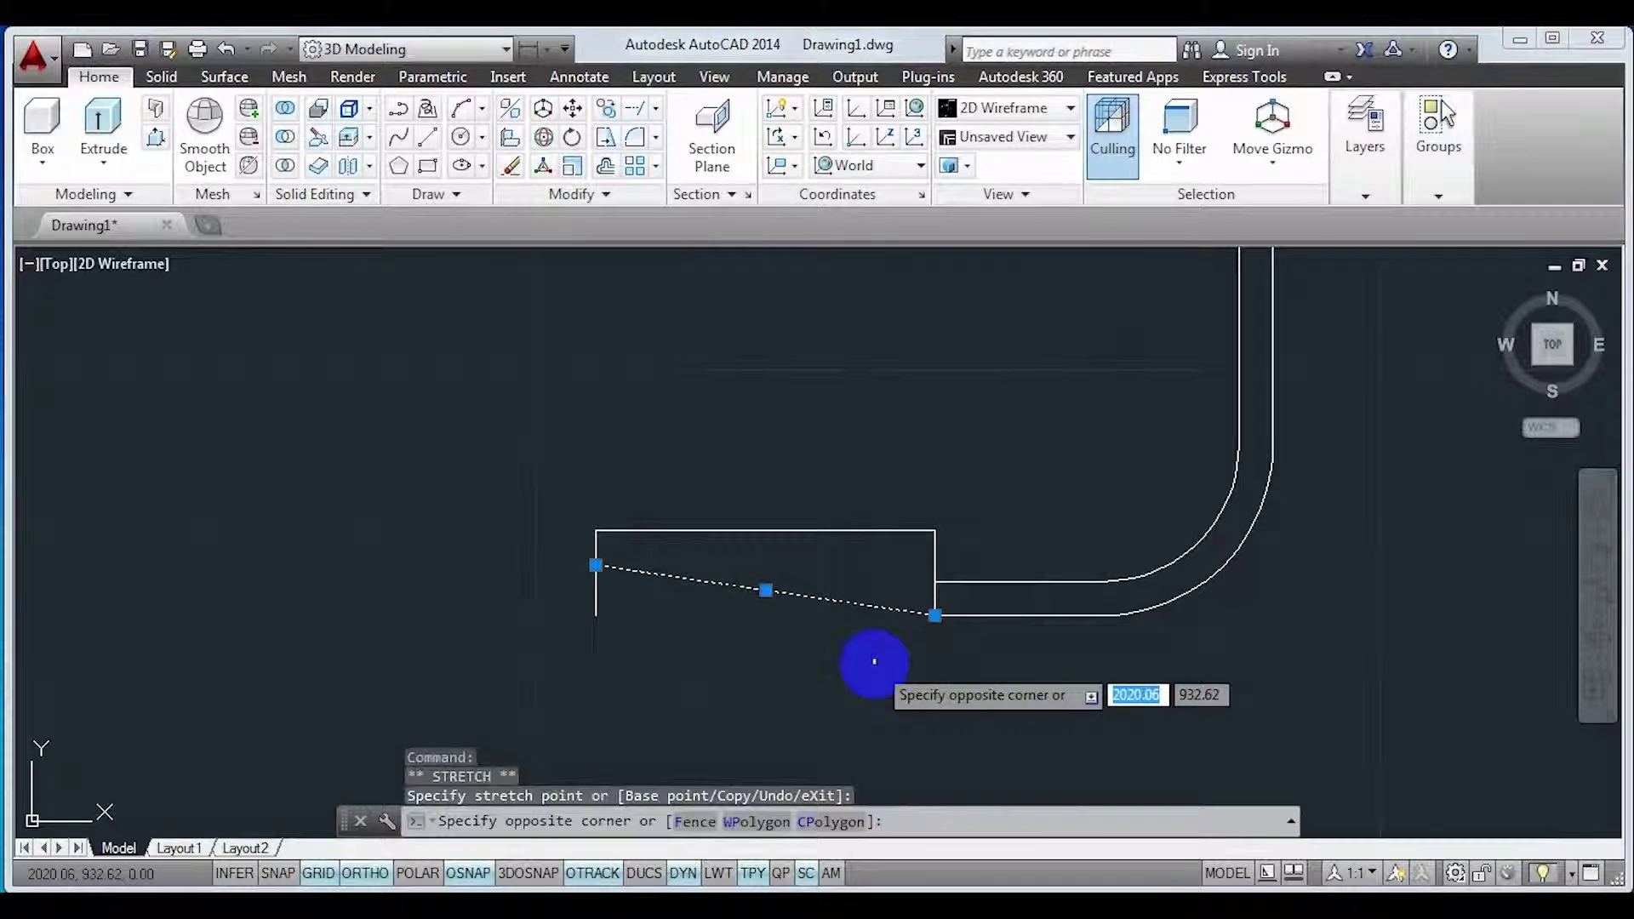
key(Escape)
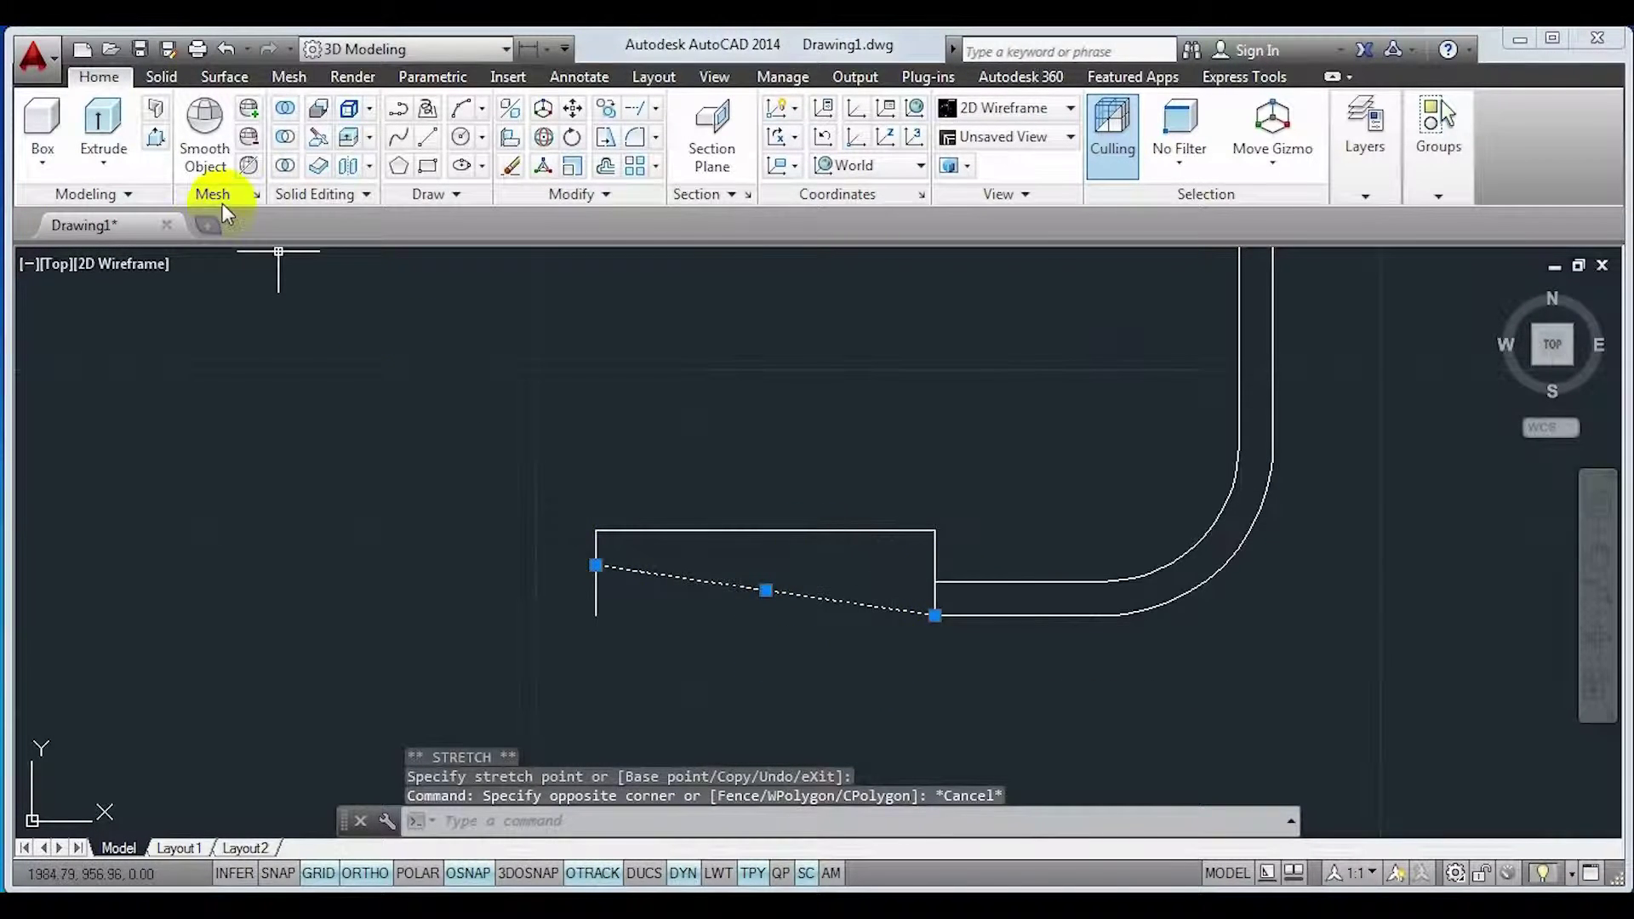
- Draw the inner sloping line from the shortened inner base line's end to the top of the first 5-unit vertical line
click(428, 137)
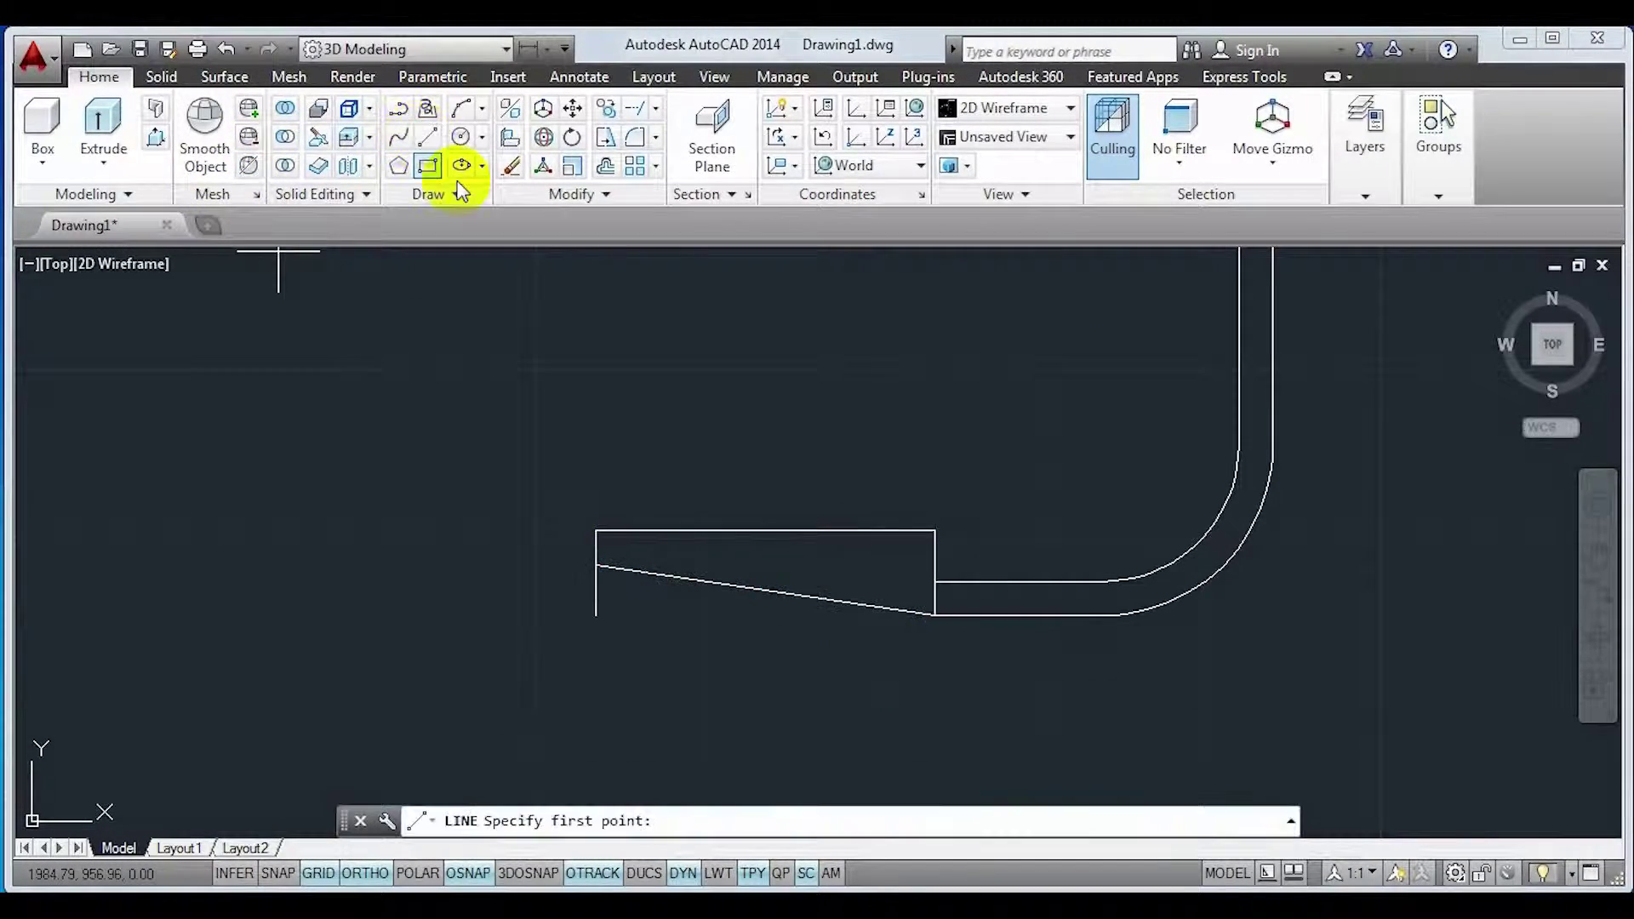
click(934, 582)
click(596, 531)
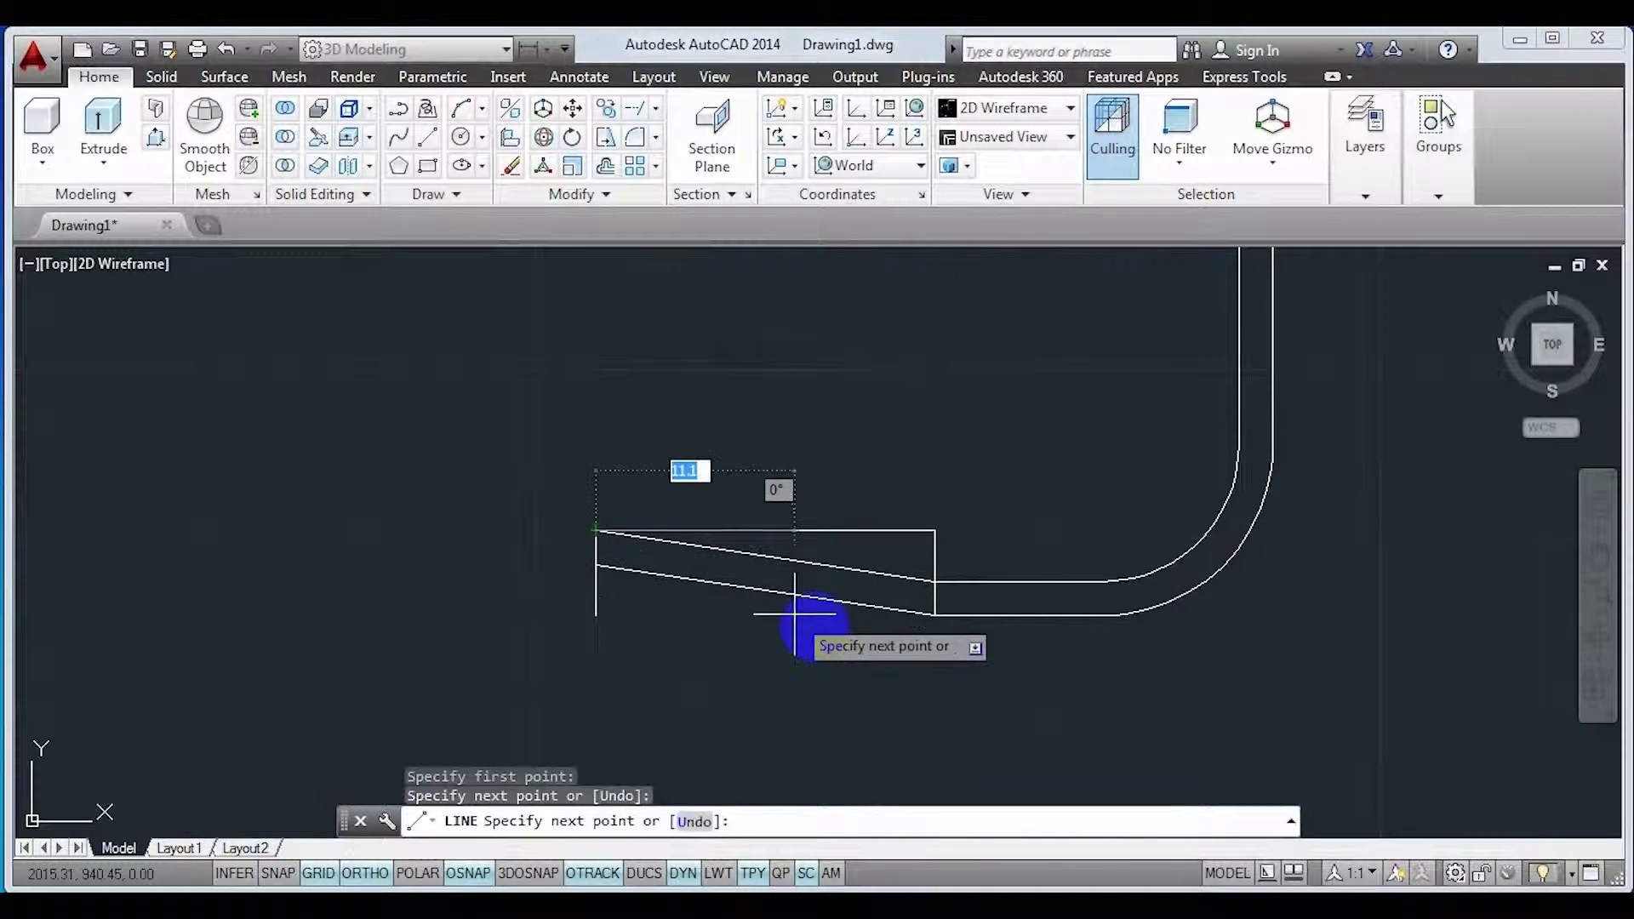
click(935, 532)
key(Return)
- Delete the 20-unit horizontal construction line and the vertical one where the slopes meet the flat base
click(937, 541)
click(893, 514)
key(Delete)
- Delete the short 1-unit vertical line overlapping the long end line just below the outer slope's endpoint
click(627, 627)
click(562, 586)
scroll(640, 606, up, 6)
scroll(583, 528, down, 2)
middle_drag(584, 528, 641, 577)
key(Escape)
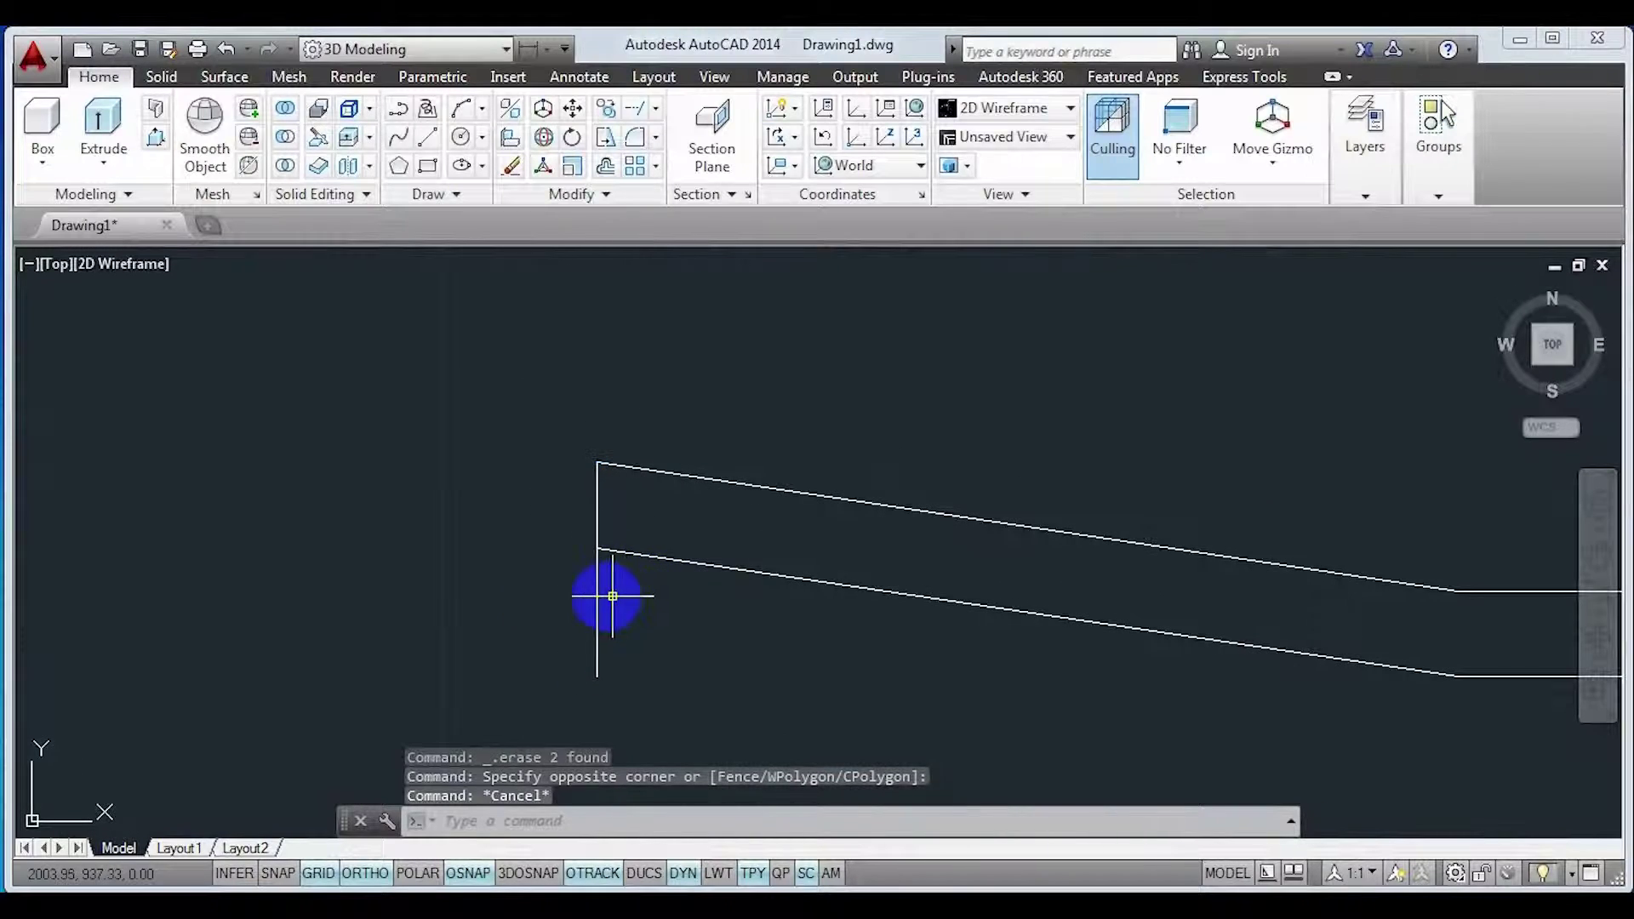
click(601, 582)
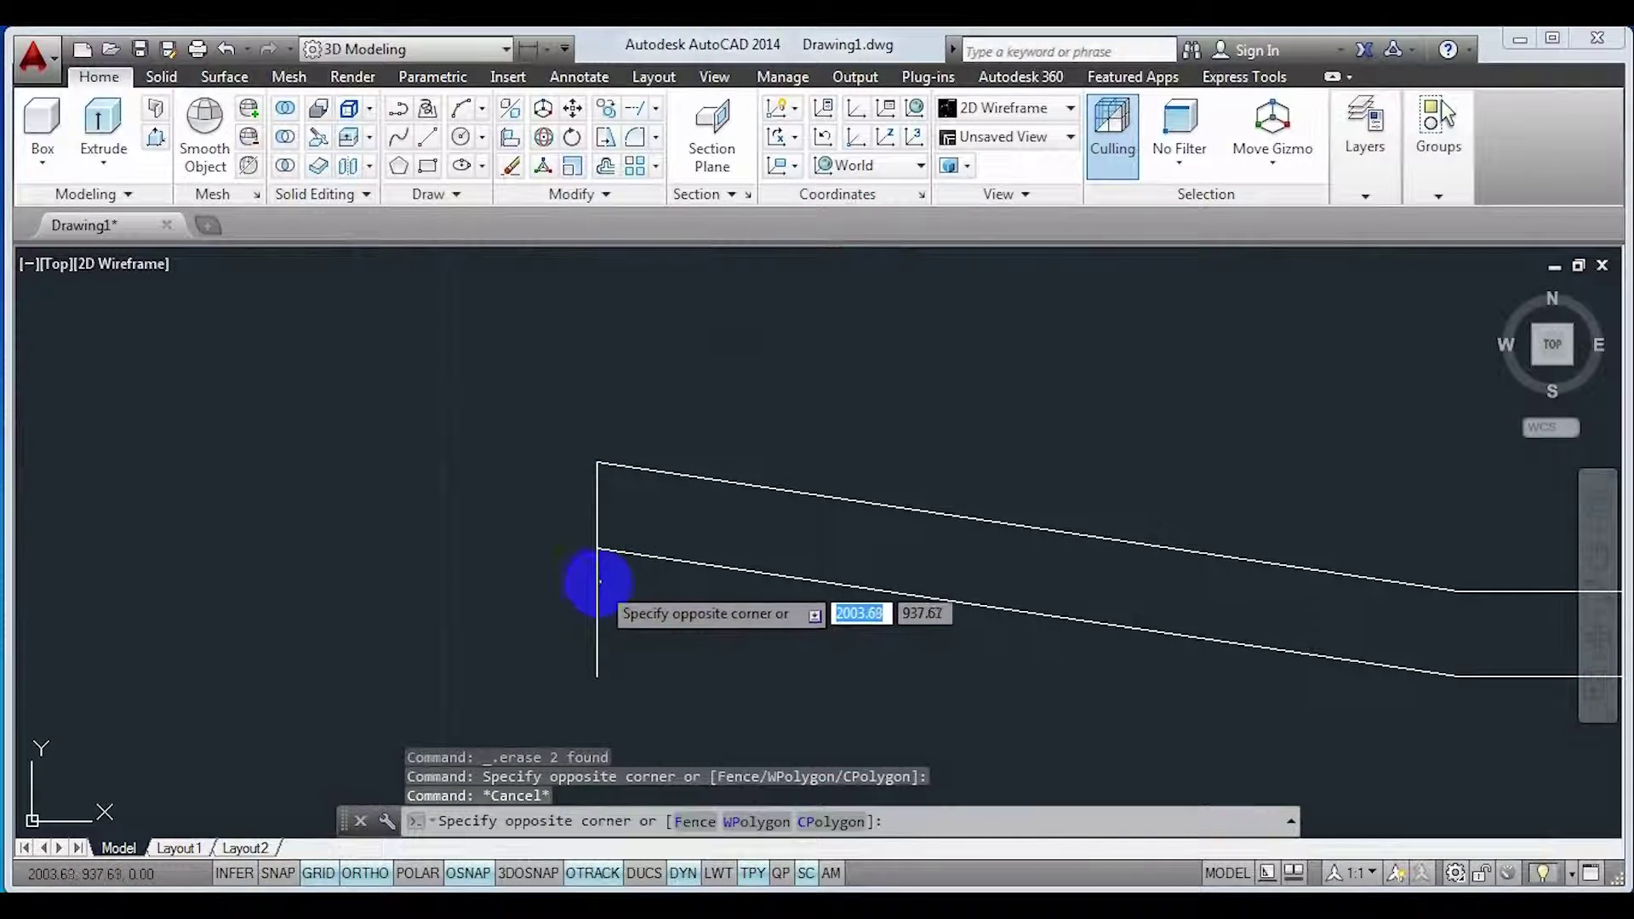
key(Escape)
click(596, 568)
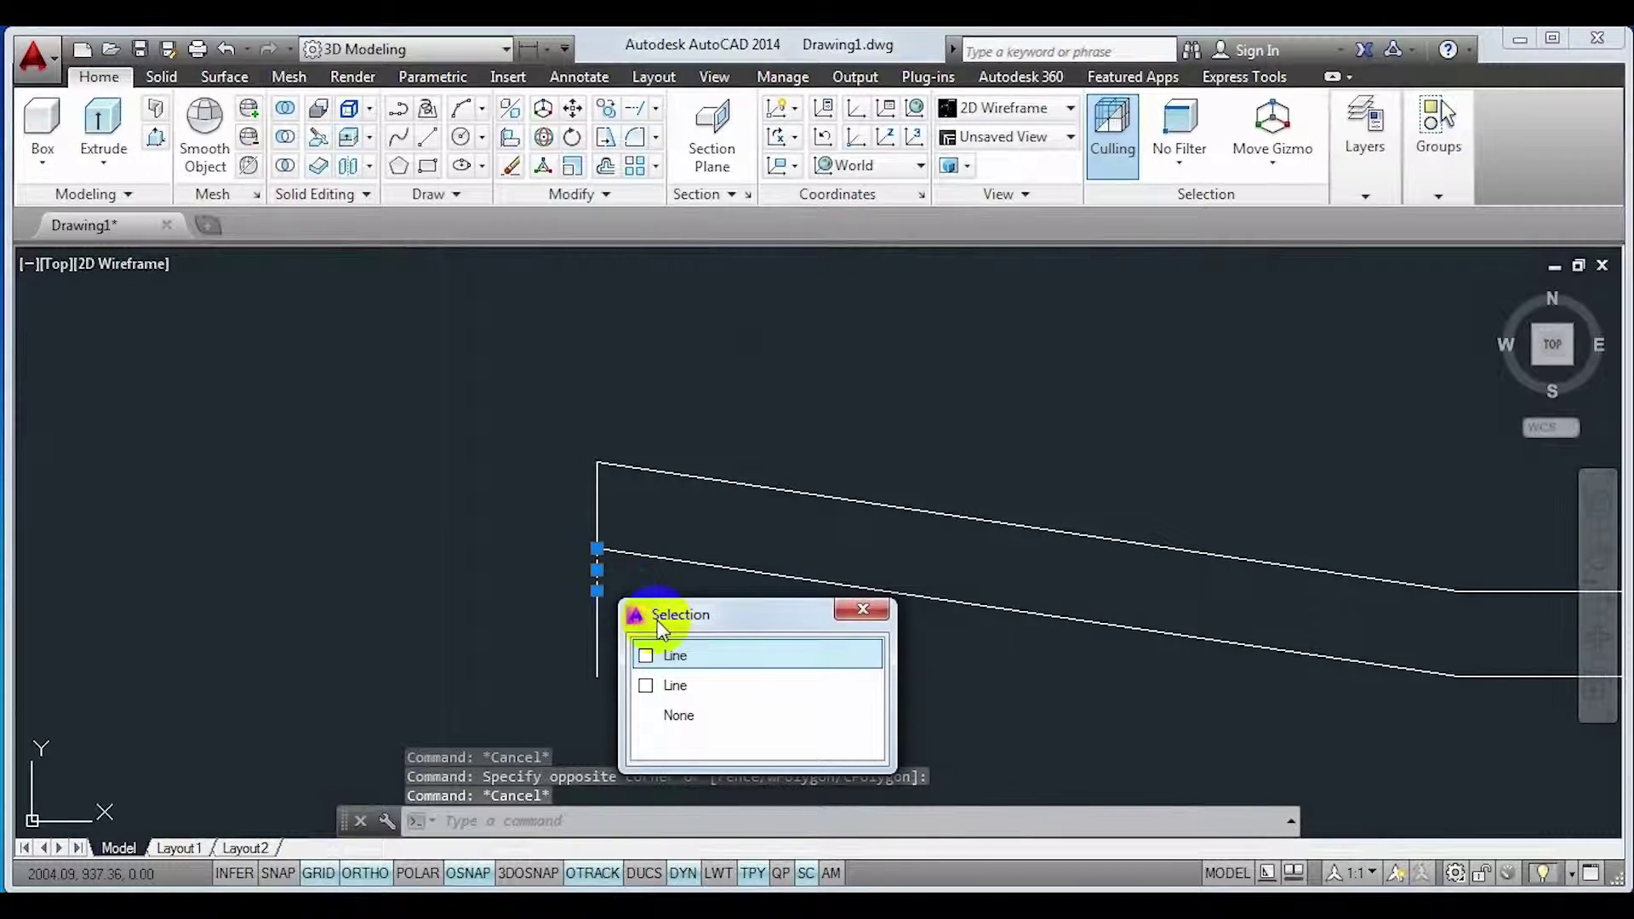
click(671, 657)
key(Delete)
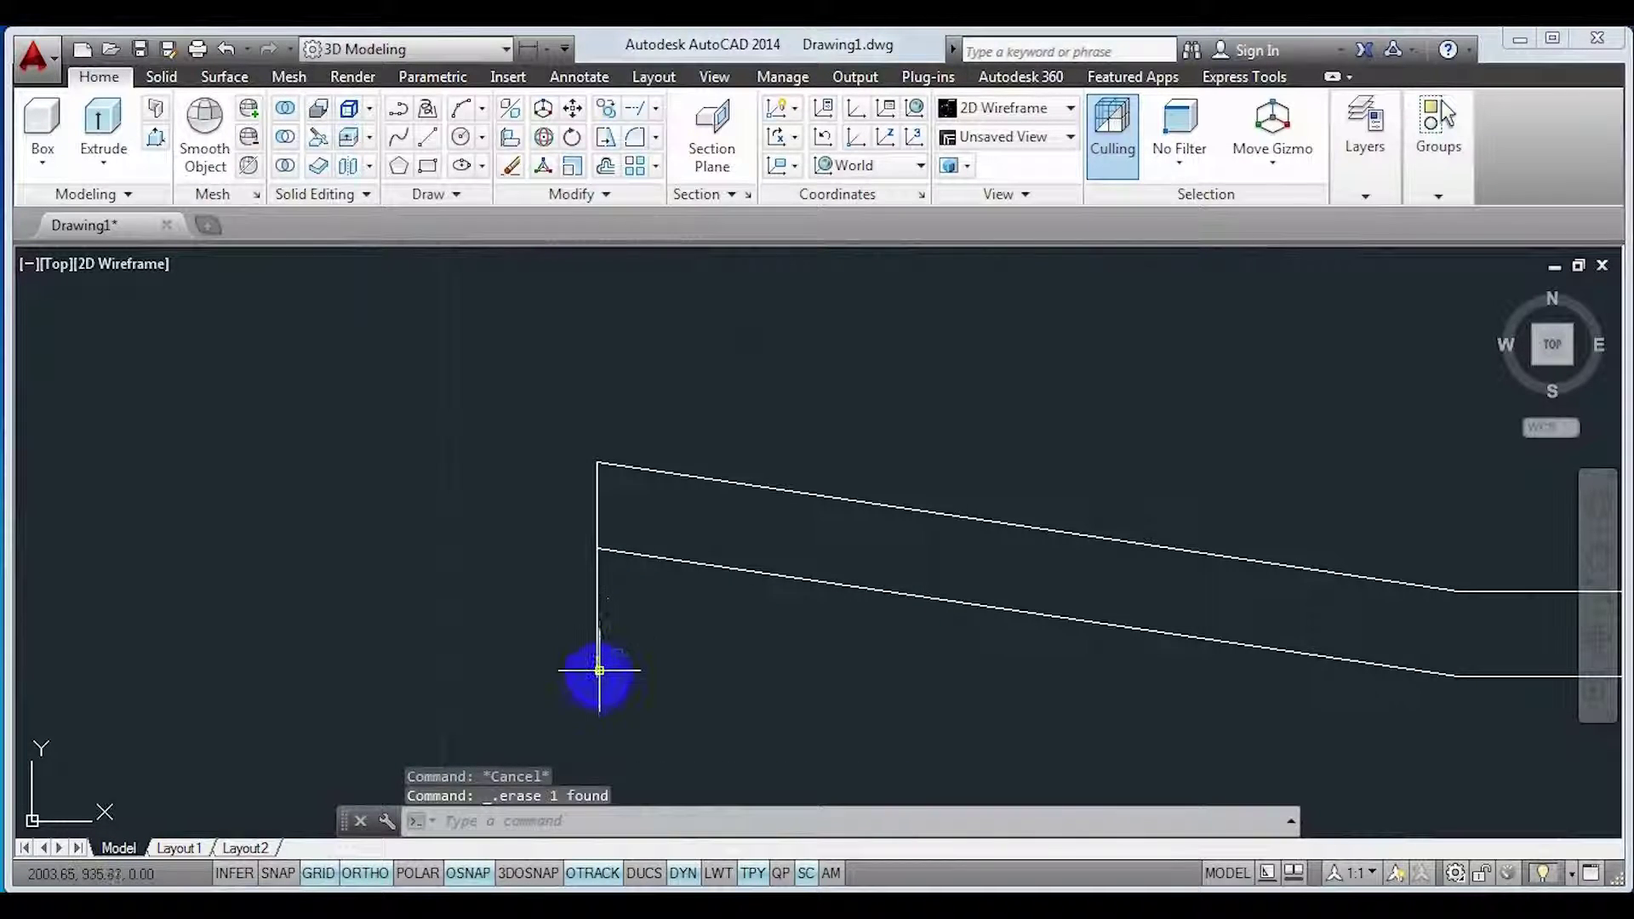
- Shorten the long vertical end line to the outer slope's endpoint and delete the leftover vertical piece below it
click(598, 671)
click(598, 677)
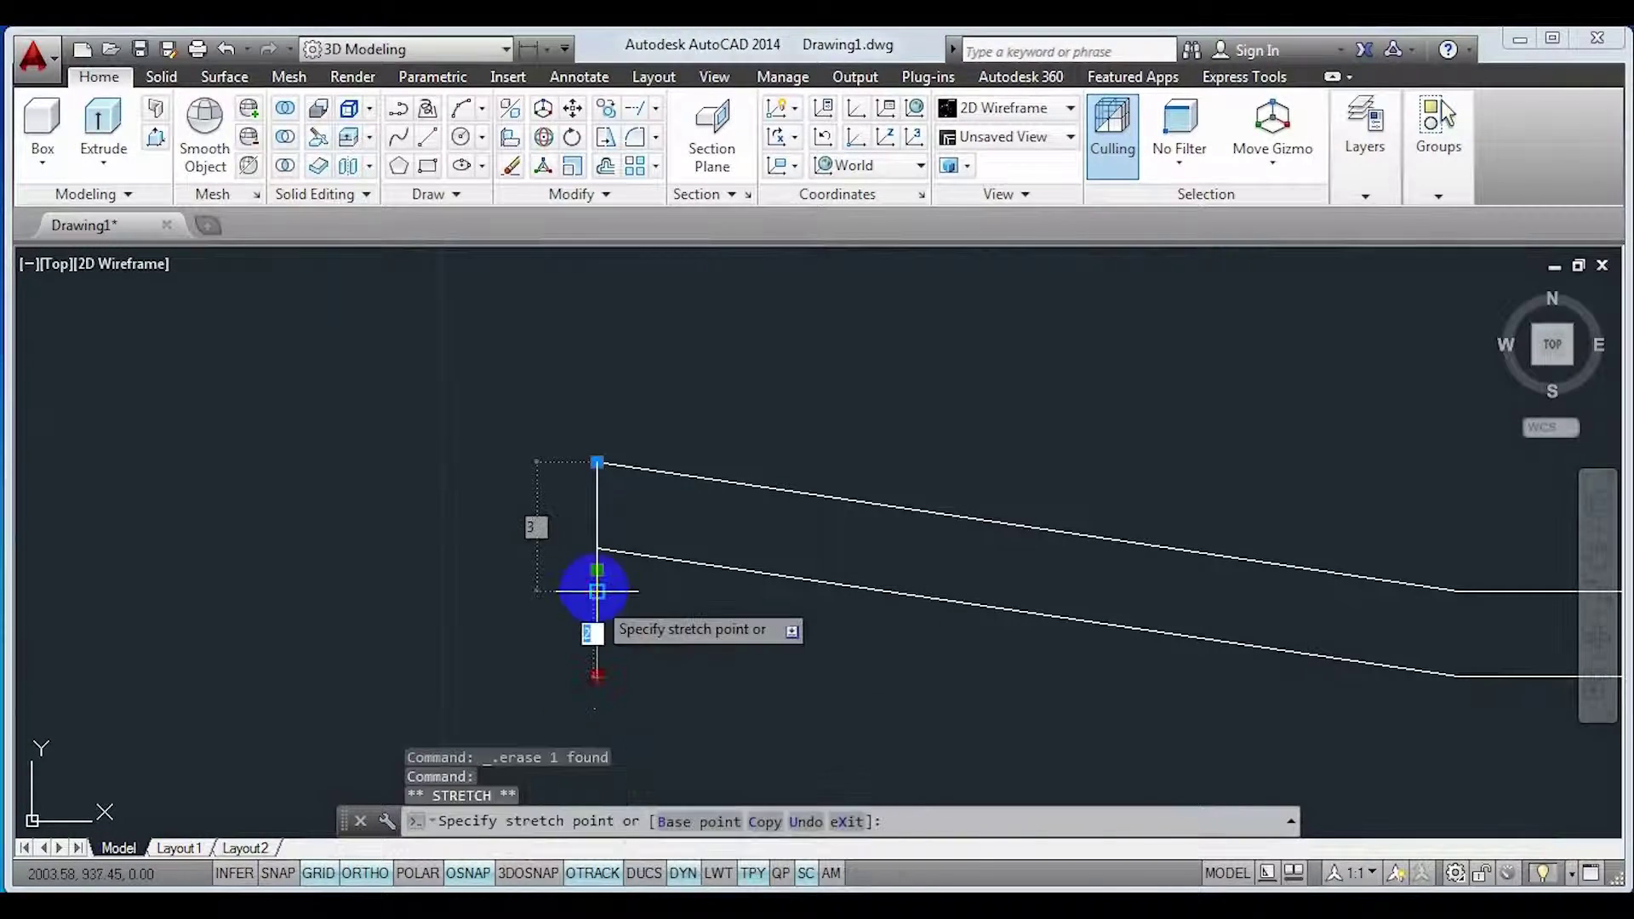
key(Escape)
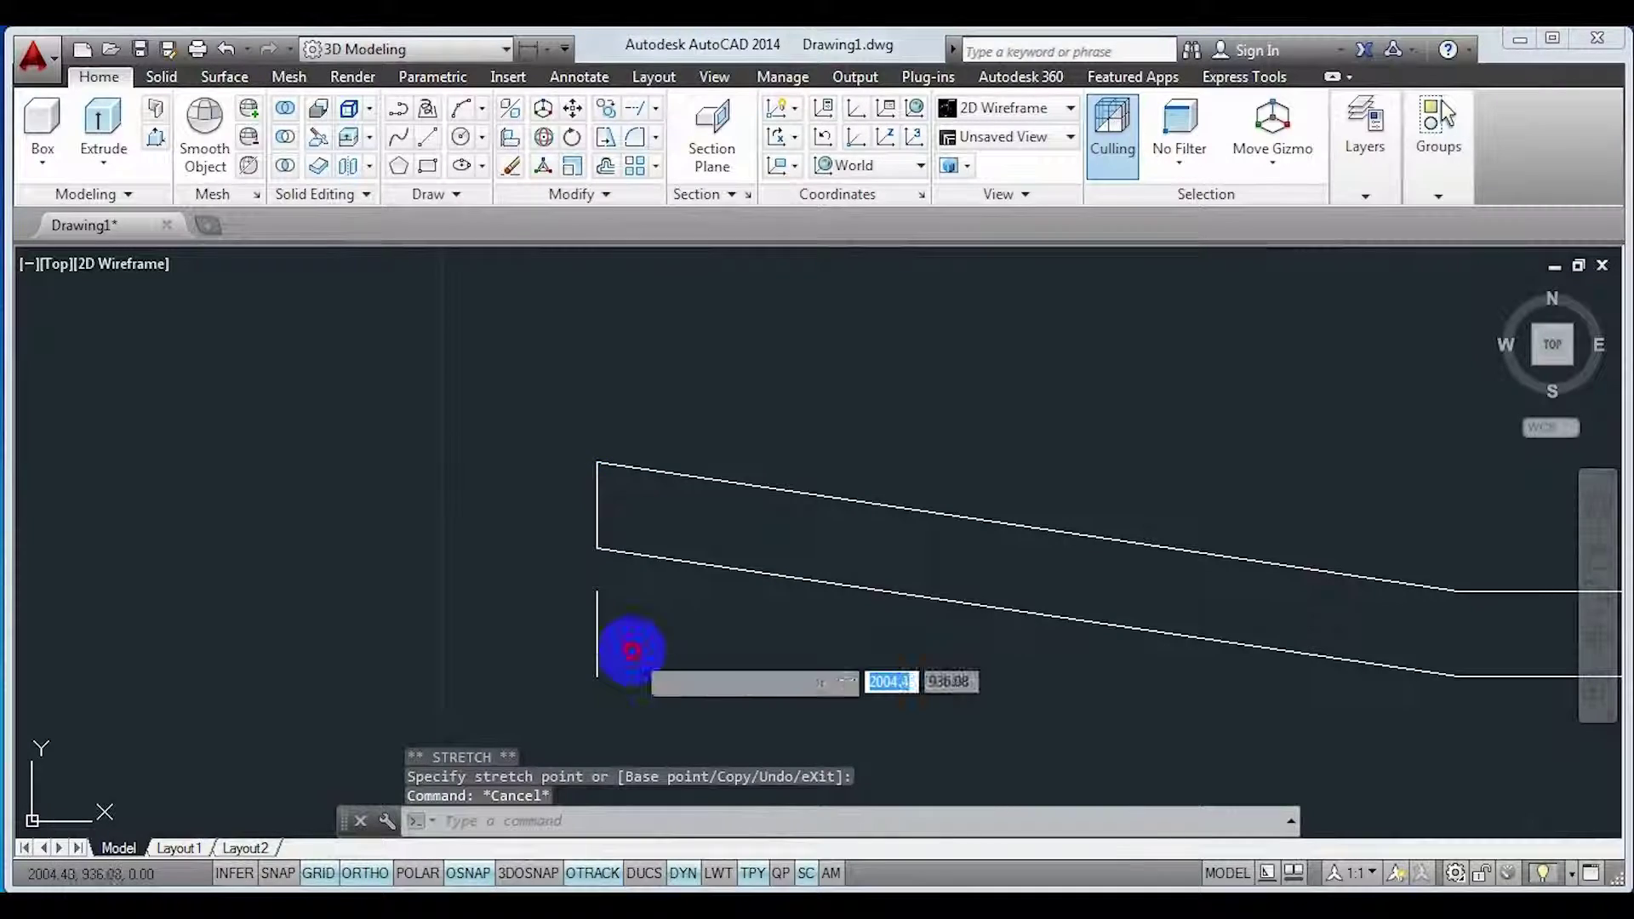
click(549, 614)
click(643, 638)
key(Delete)
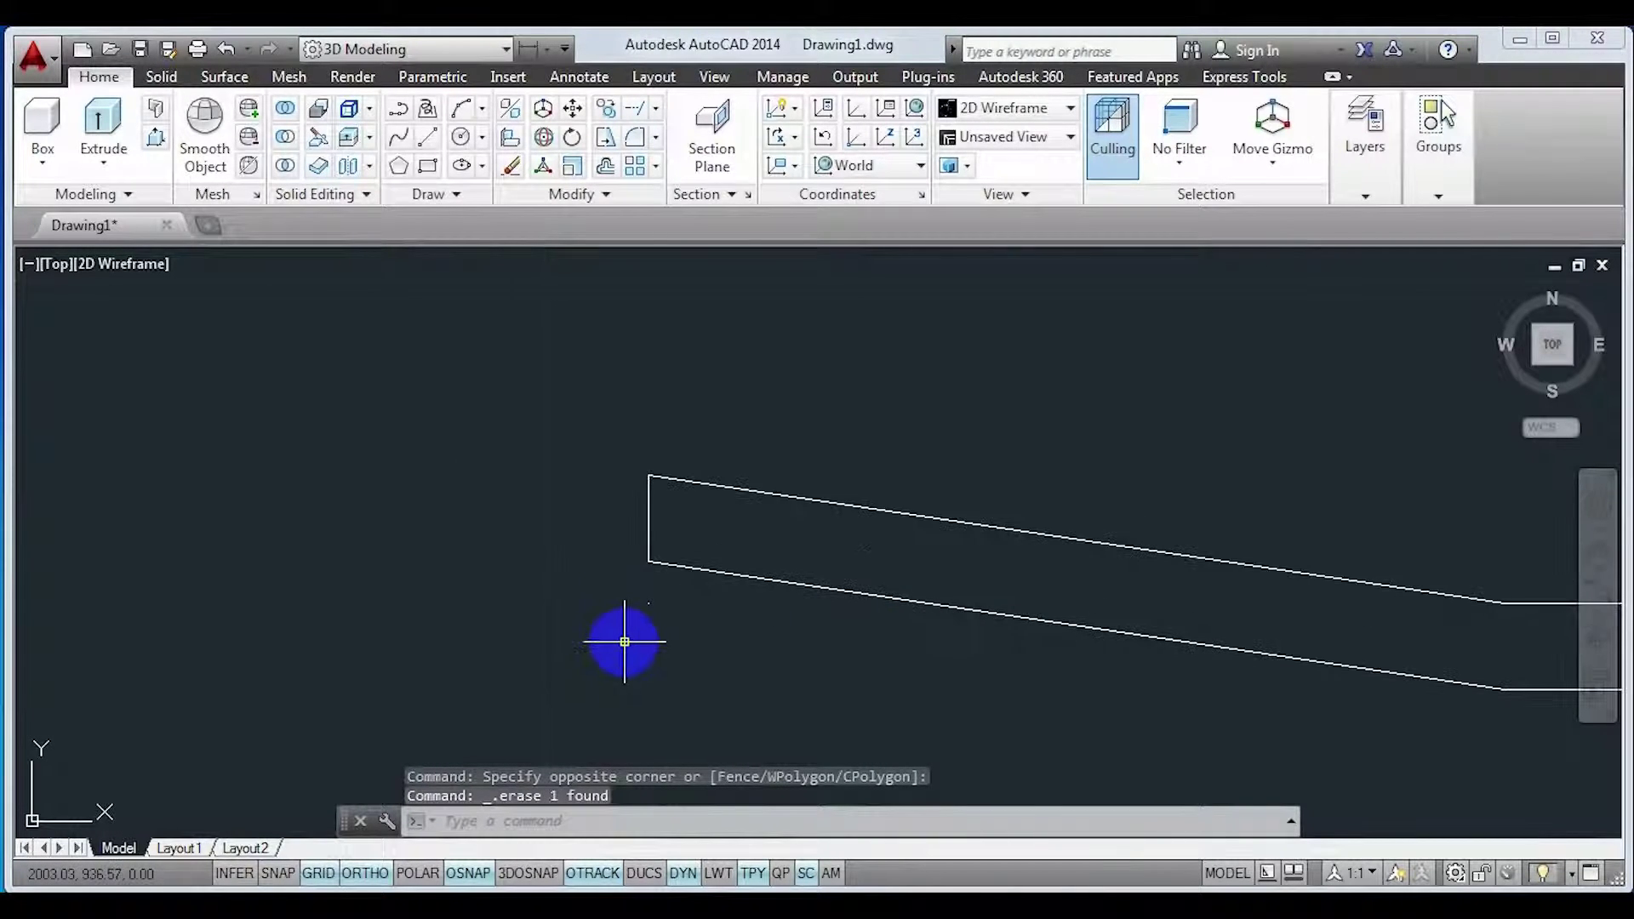
click(649, 603)
- Select all the lines and arcs of the half profile, including the sloping base, and join them with the Join command
scroll(709, 660, down, 3)
middle_drag(748, 657, 596, 606)
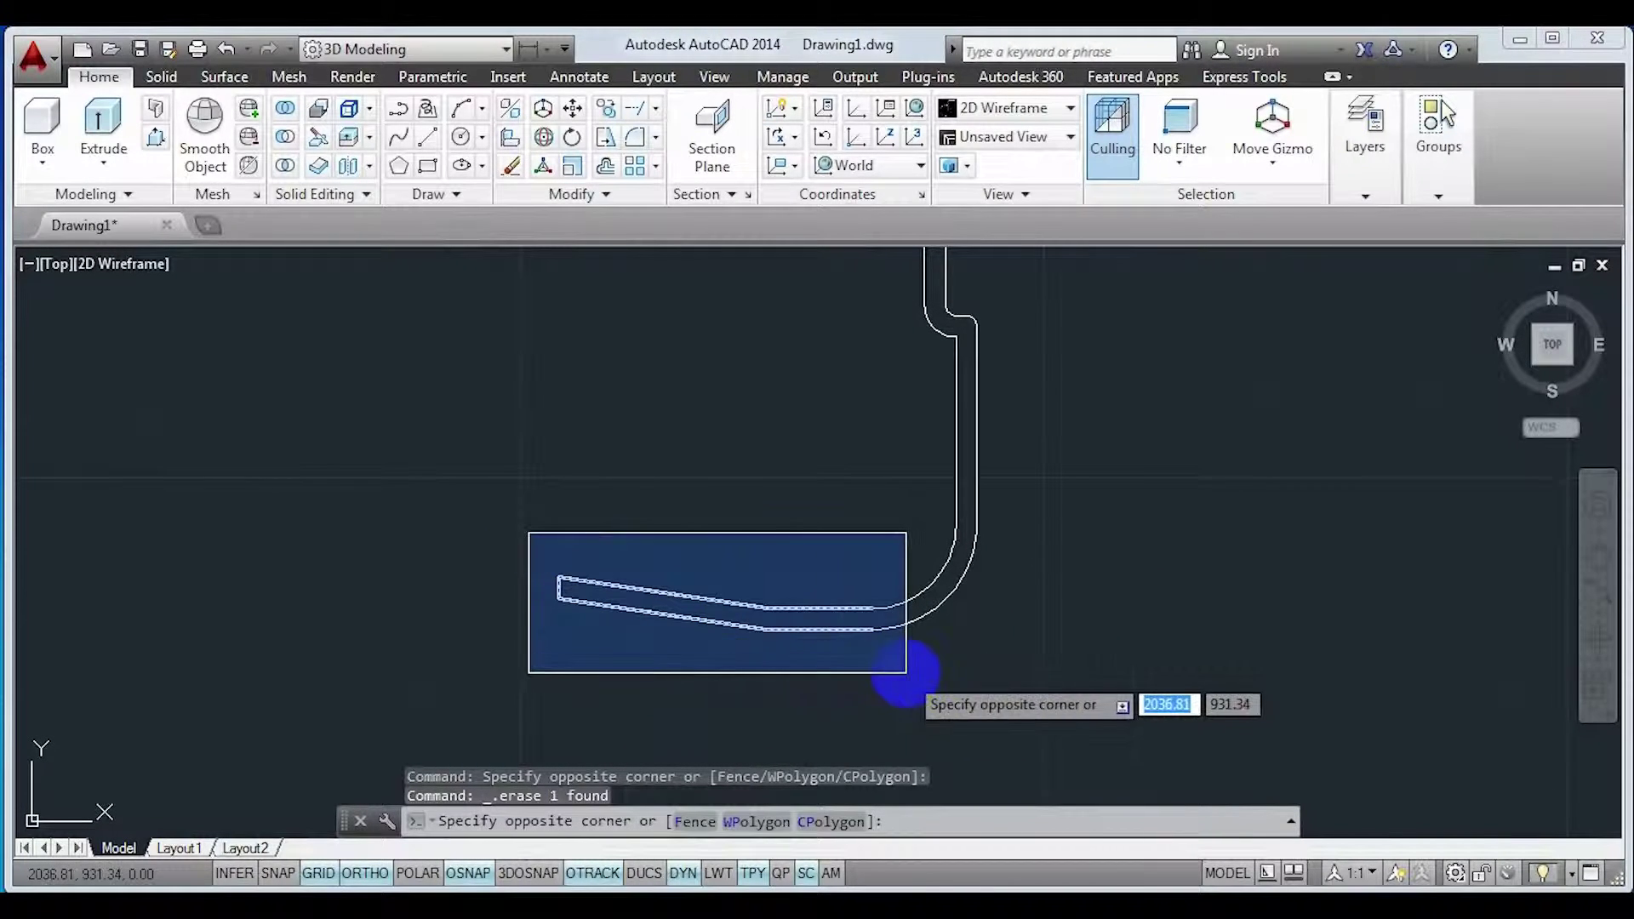
click(906, 672)
click(422, 504)
click(966, 684)
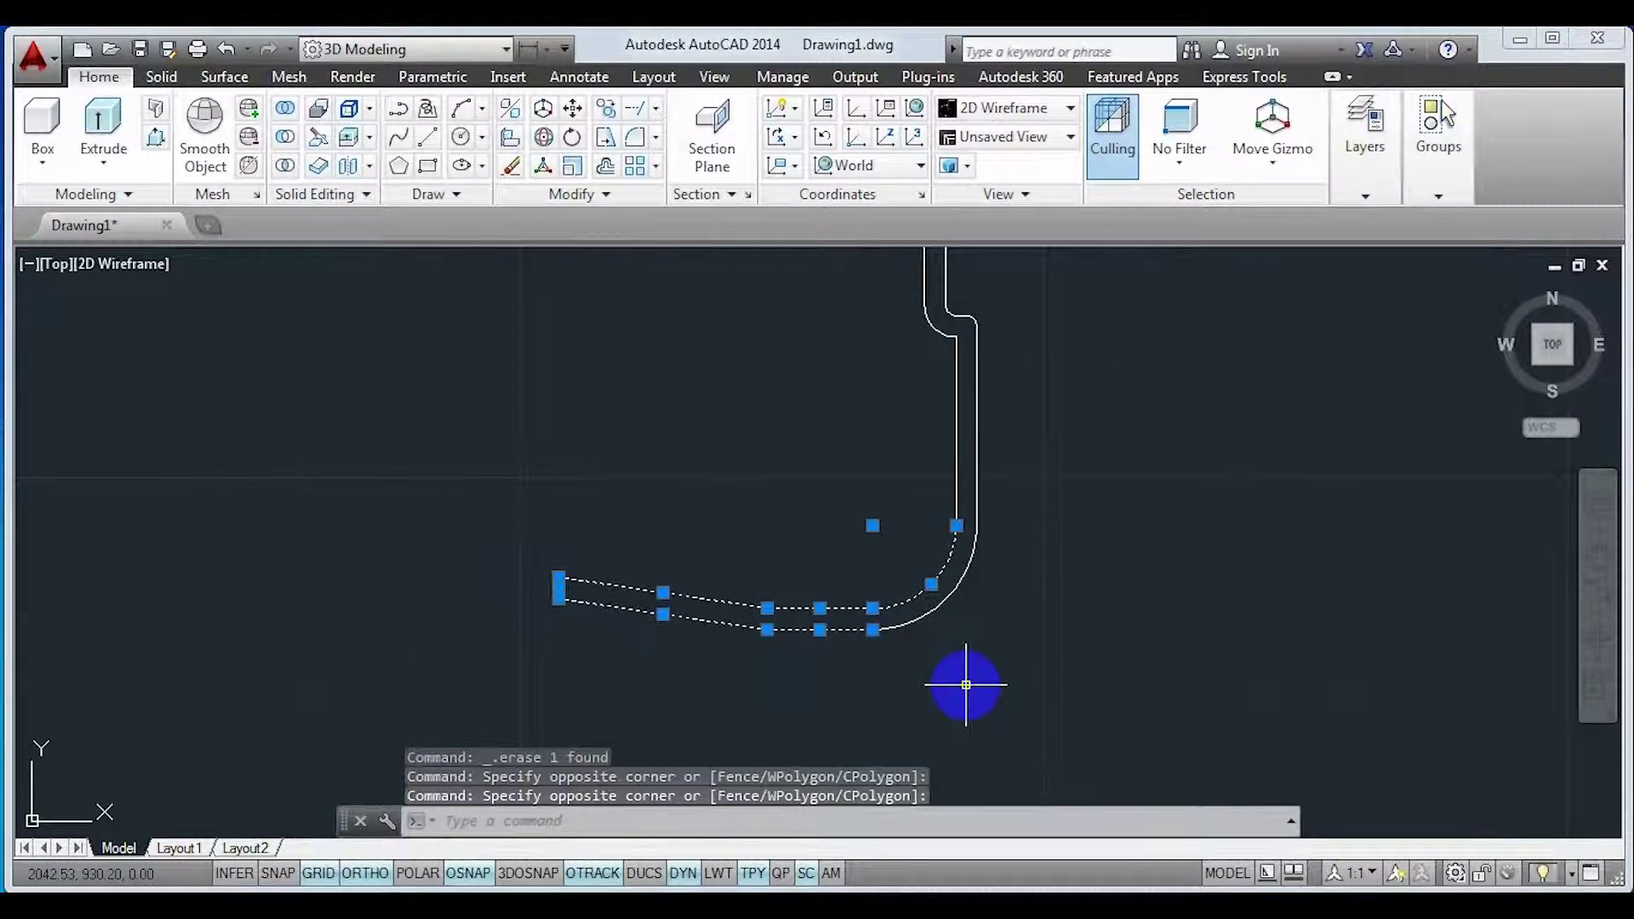
scroll(987, 672, down, 4)
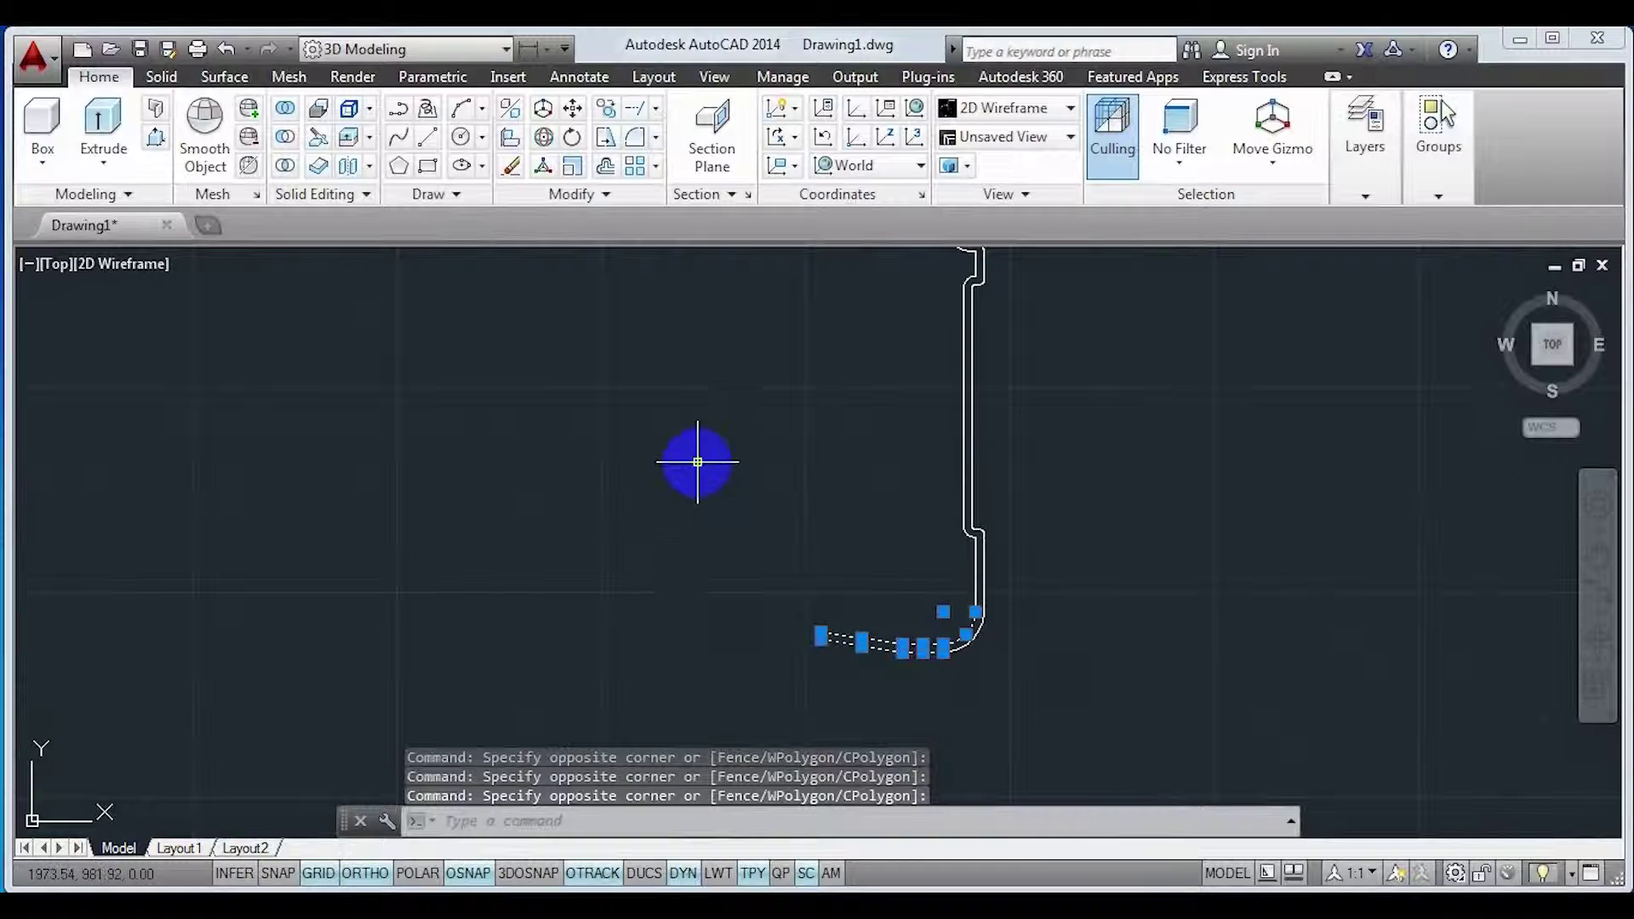
scroll(672, 315, down, 2)
middle_drag(693, 299, 729, 558)
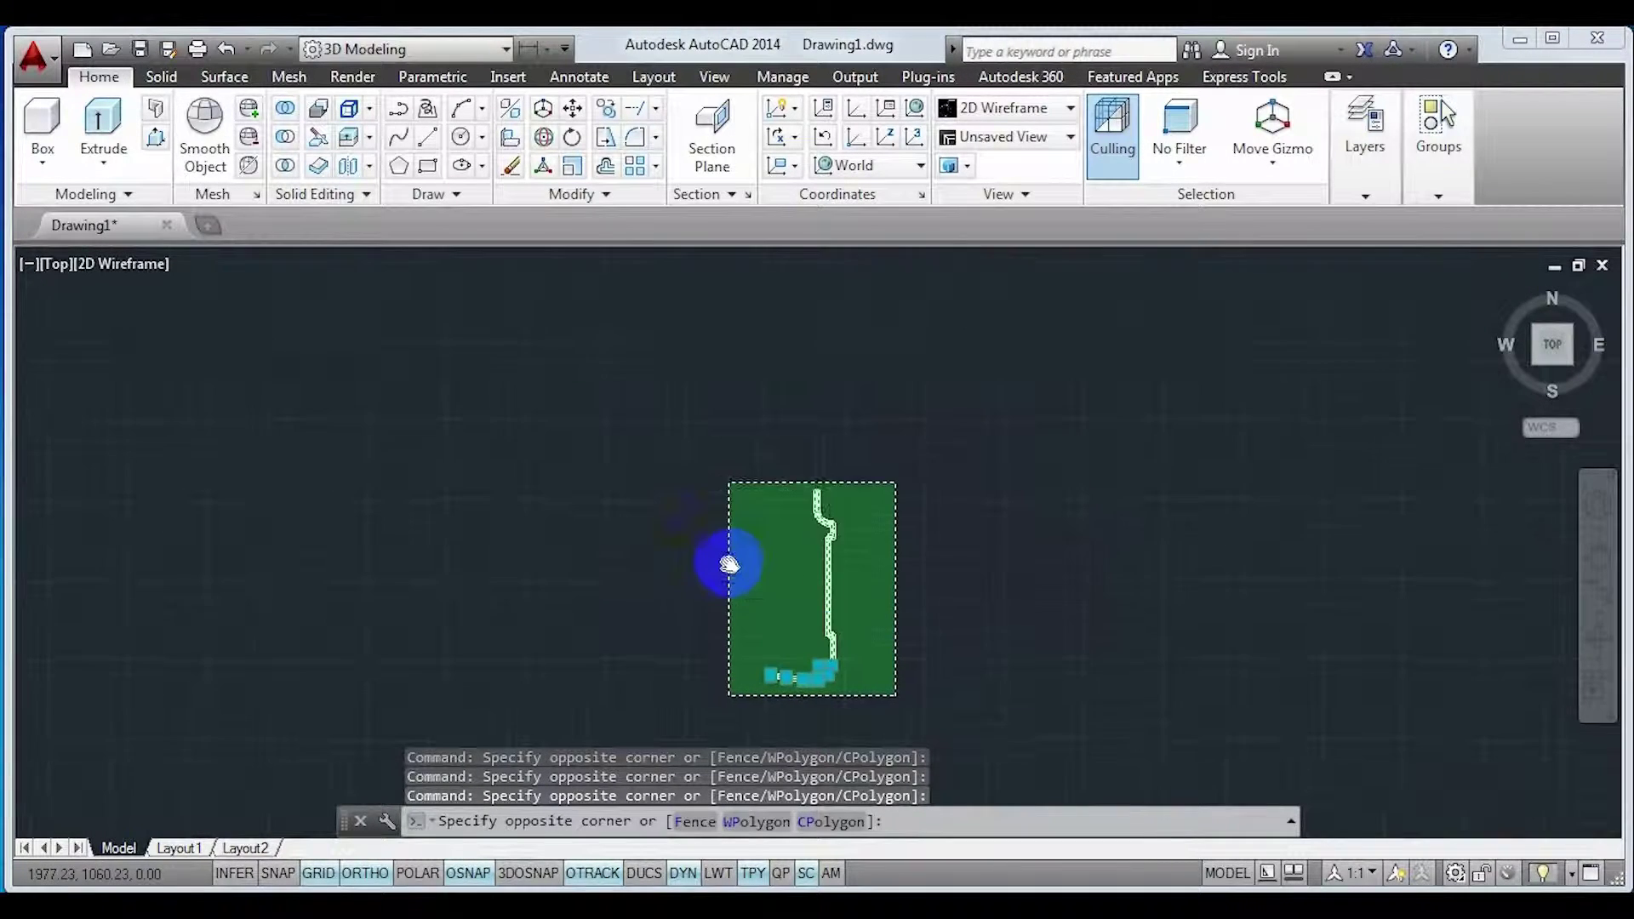
click(701, 463)
text(j)
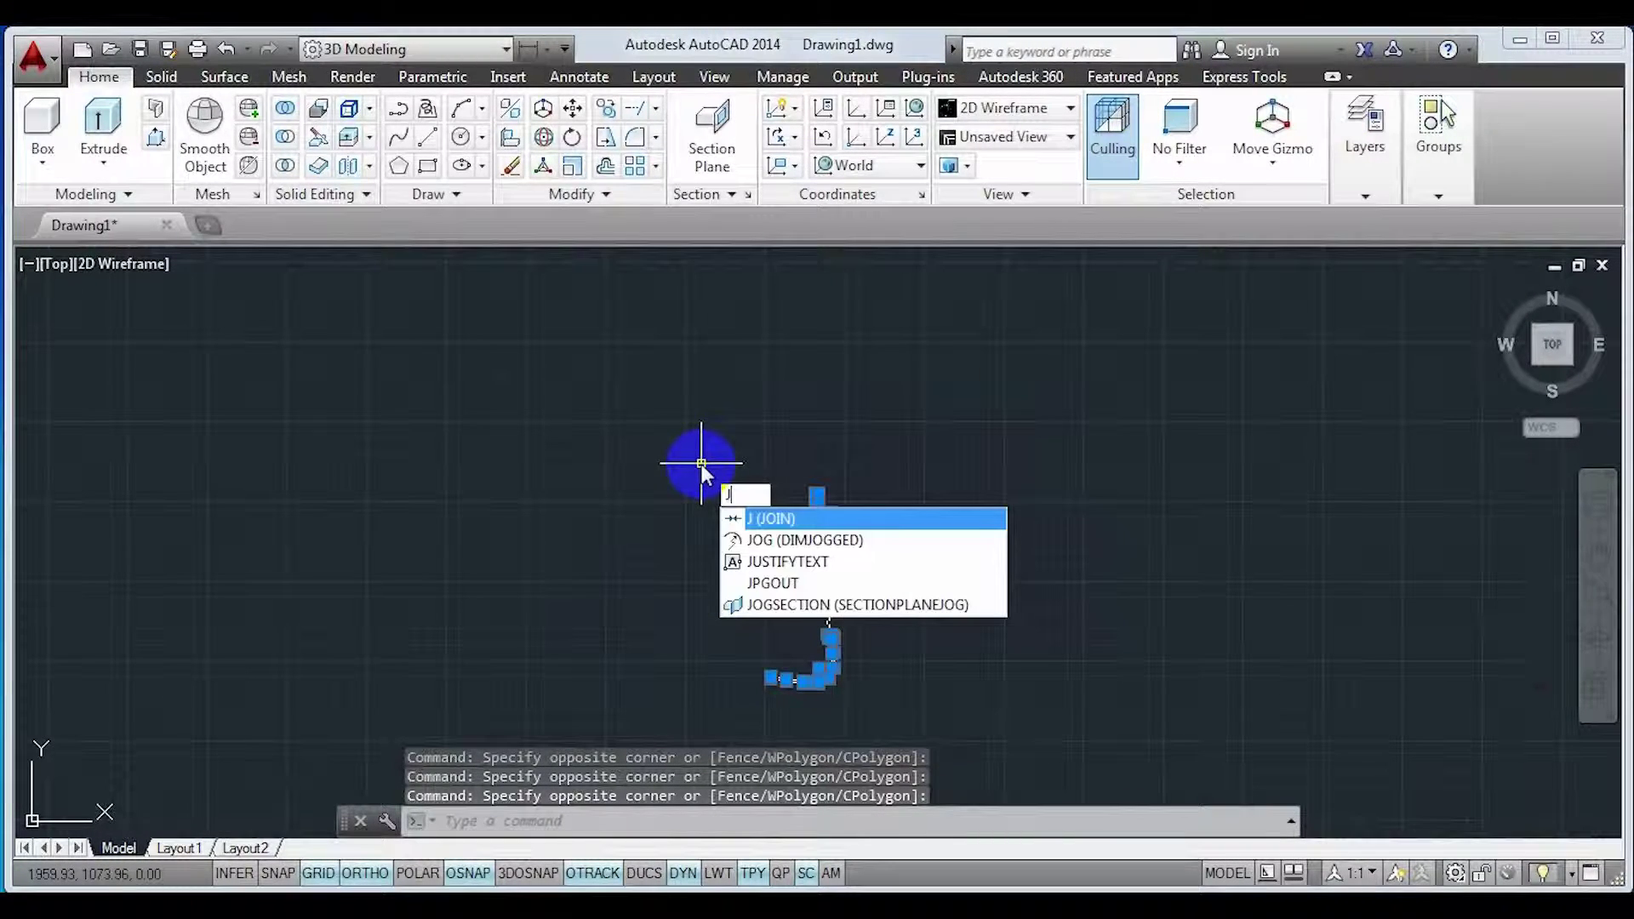
click(764, 515)
- Check the joined half profile by zooming in on its base end and selecting the outline, and clear the selection
scroll(849, 706, up, 3)
click(693, 627)
click(678, 642)
scroll(701, 638, down, 4)
middle_drag(745, 653, 871, 652)
scroll(868, 651, up, 2)
key(Escape)
click(815, 606)
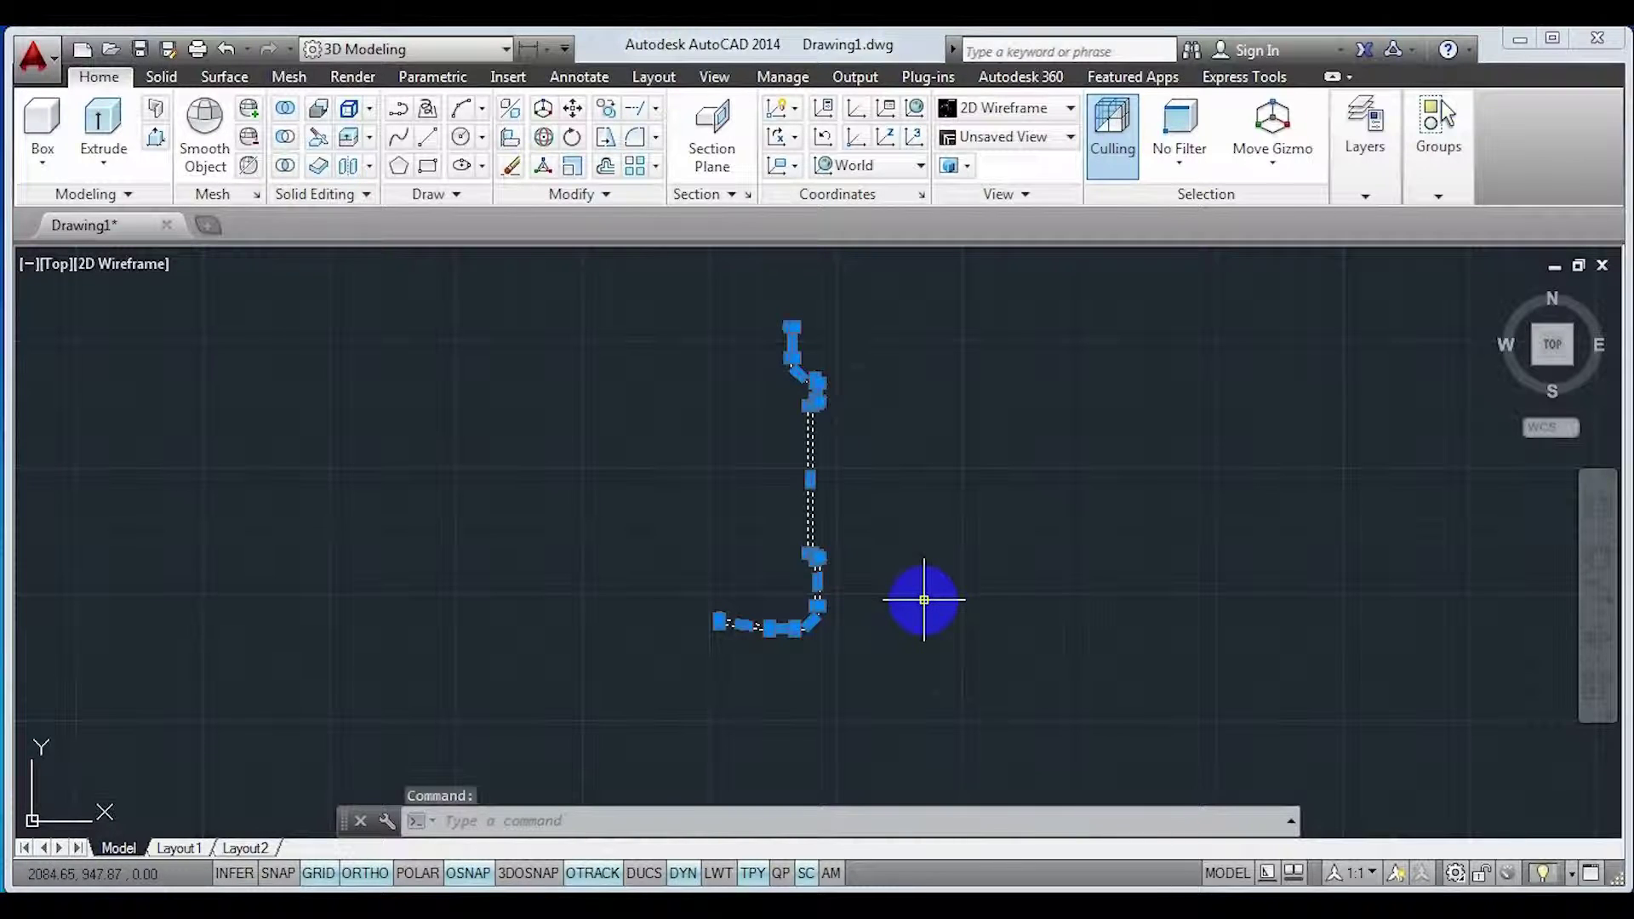
middle_drag(930, 545, 914, 555)
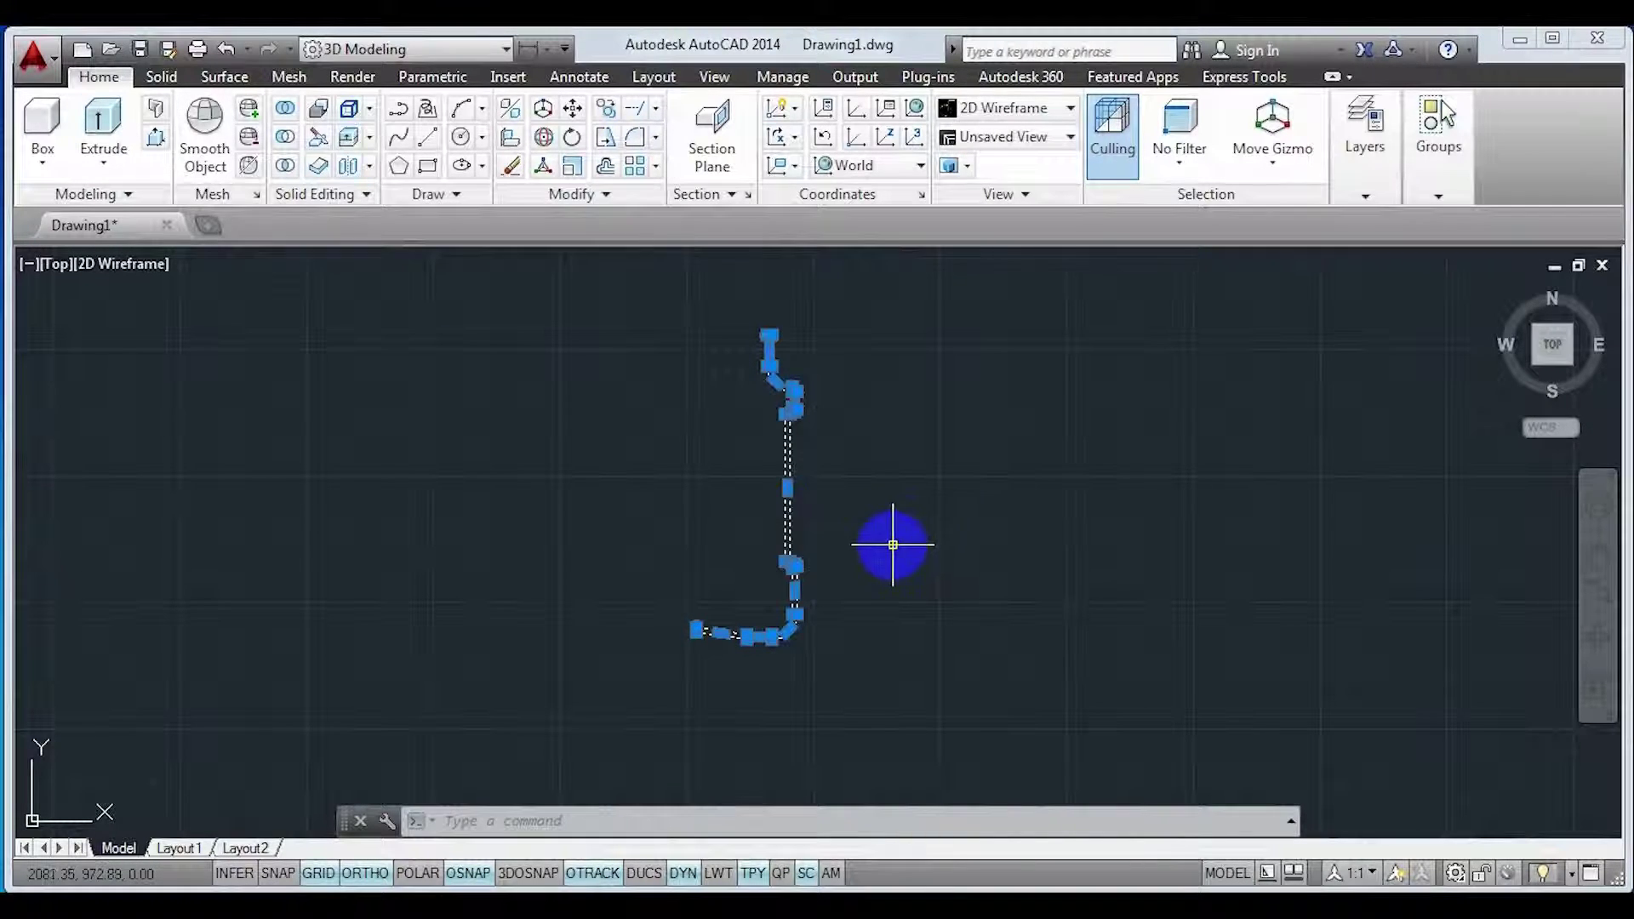
key(Escape)
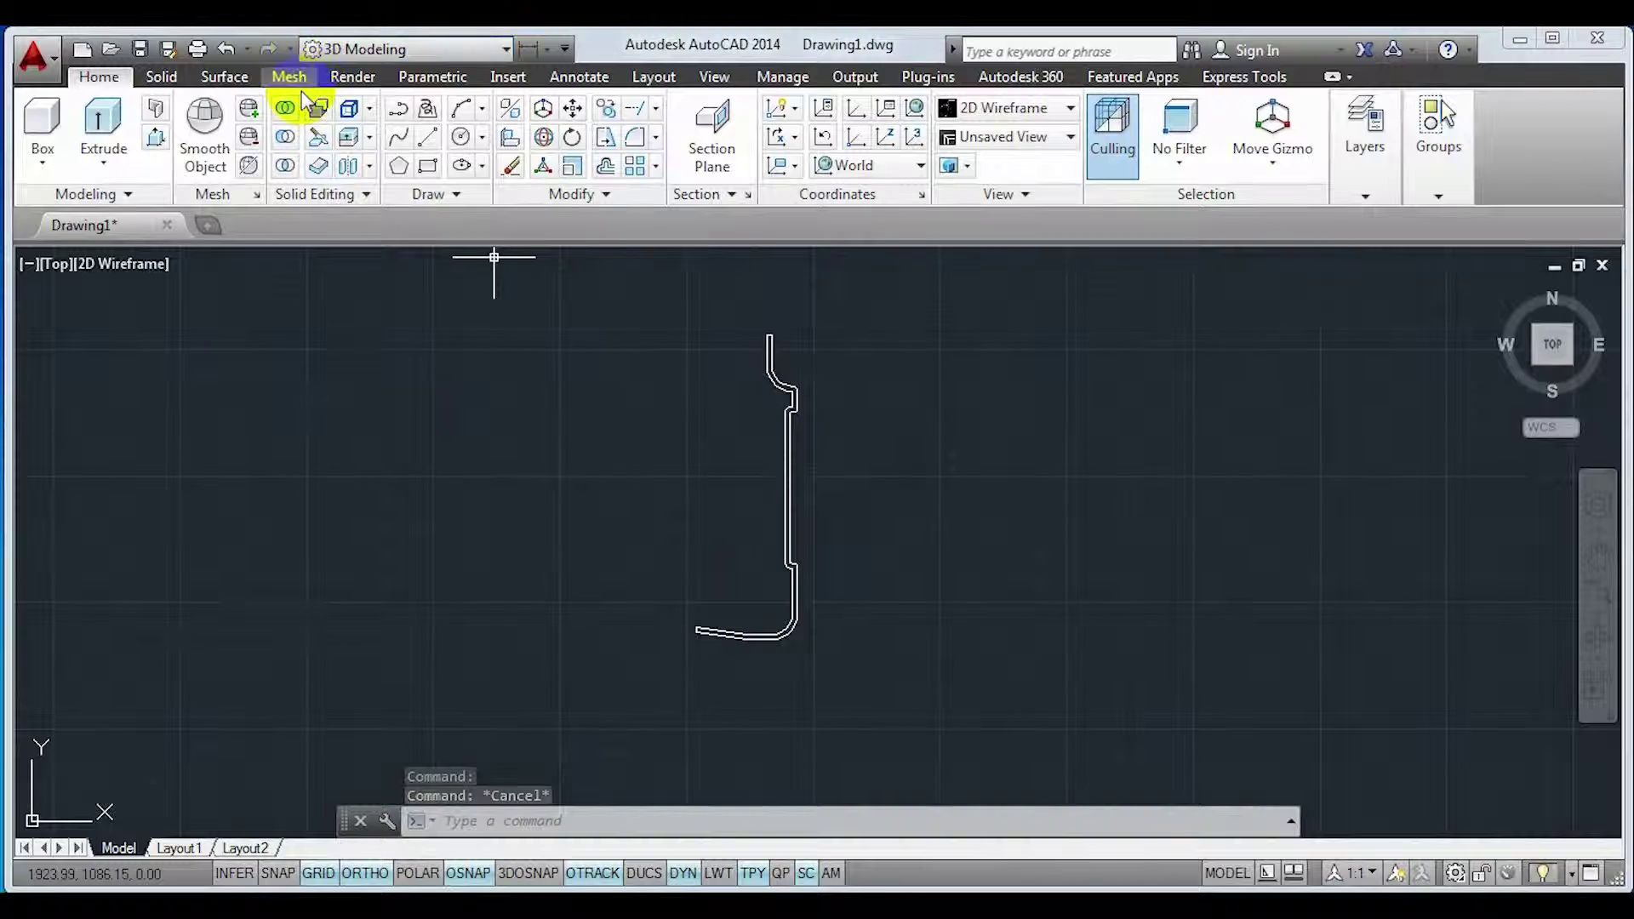
- Revolve the joined half profile 360 degrees as a surface about a vertical axis through the sloping base's inner end
click(222, 77)
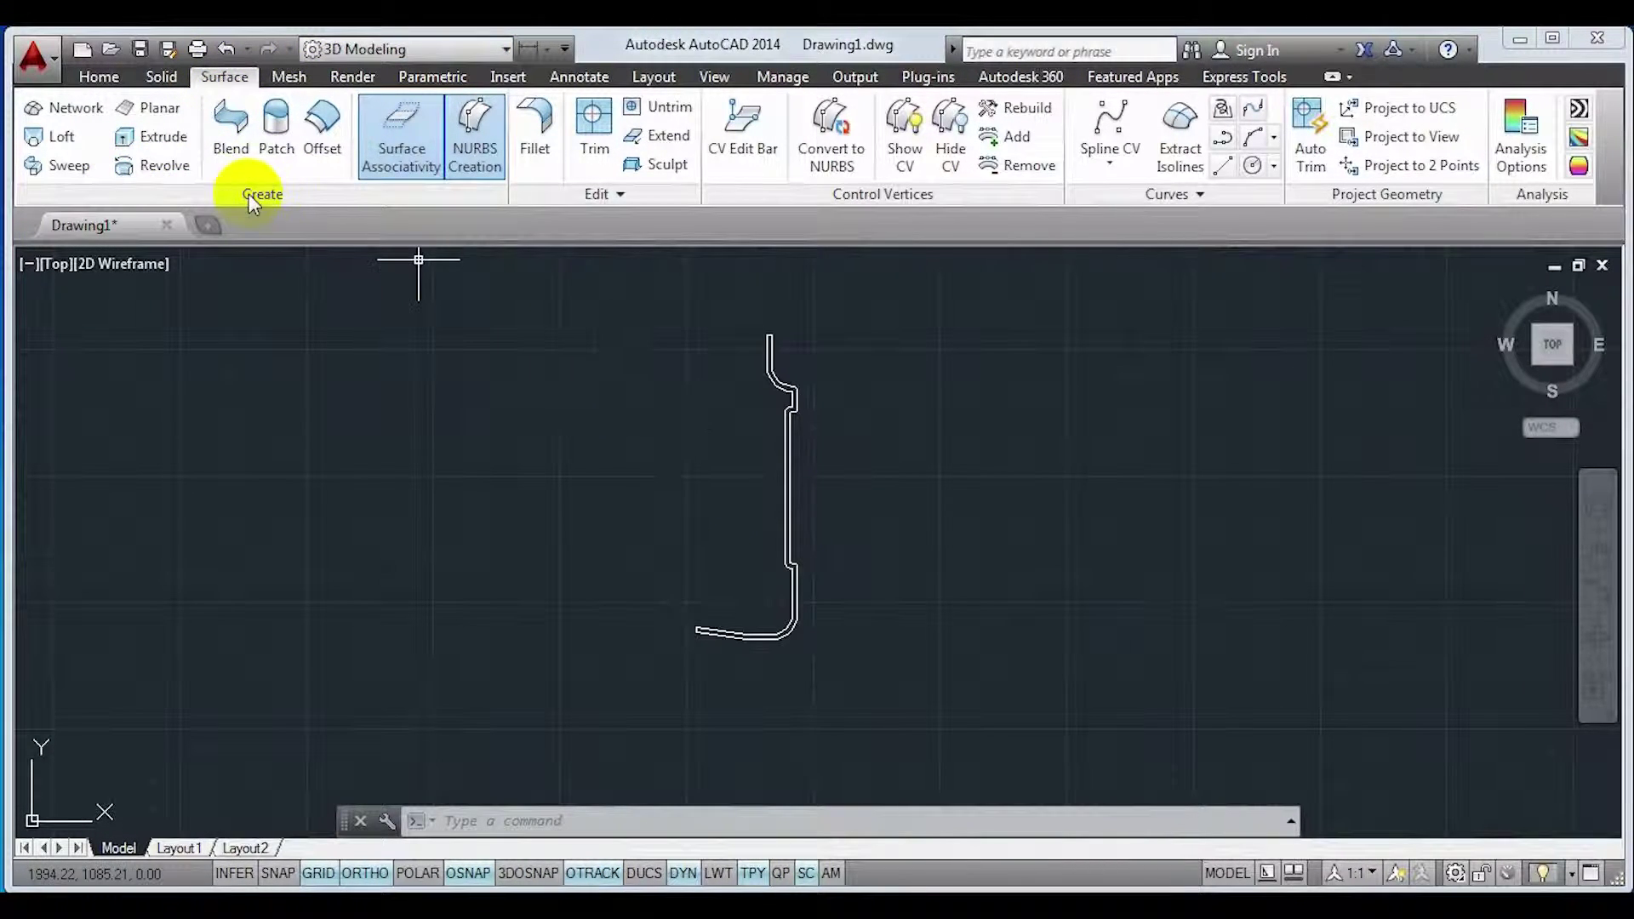
click(154, 170)
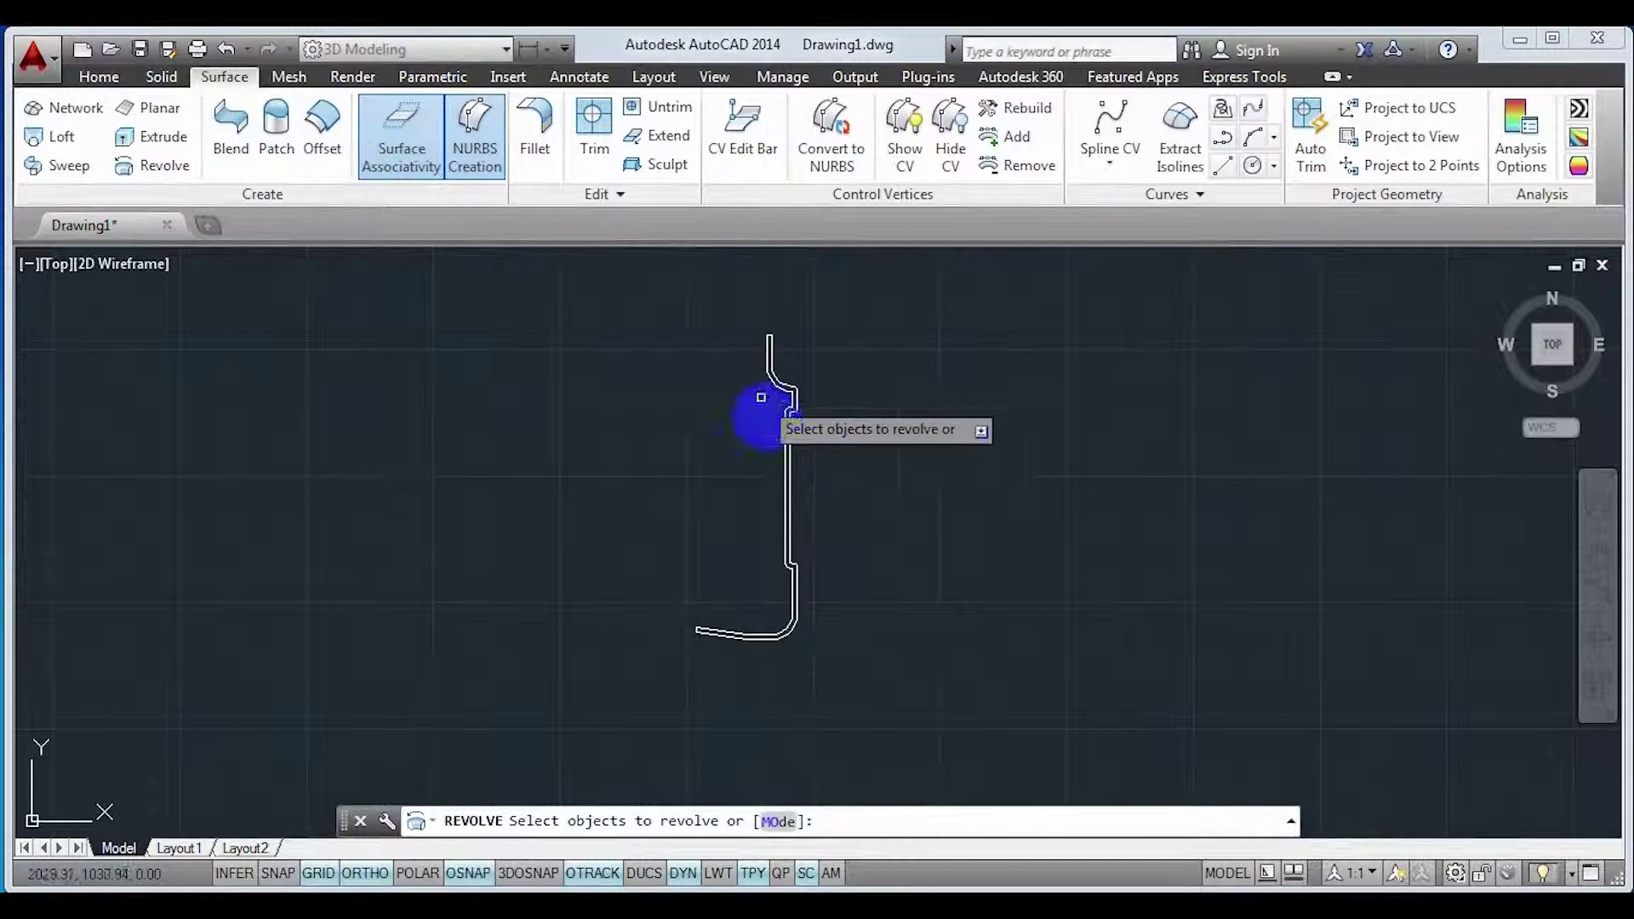
click(869, 676)
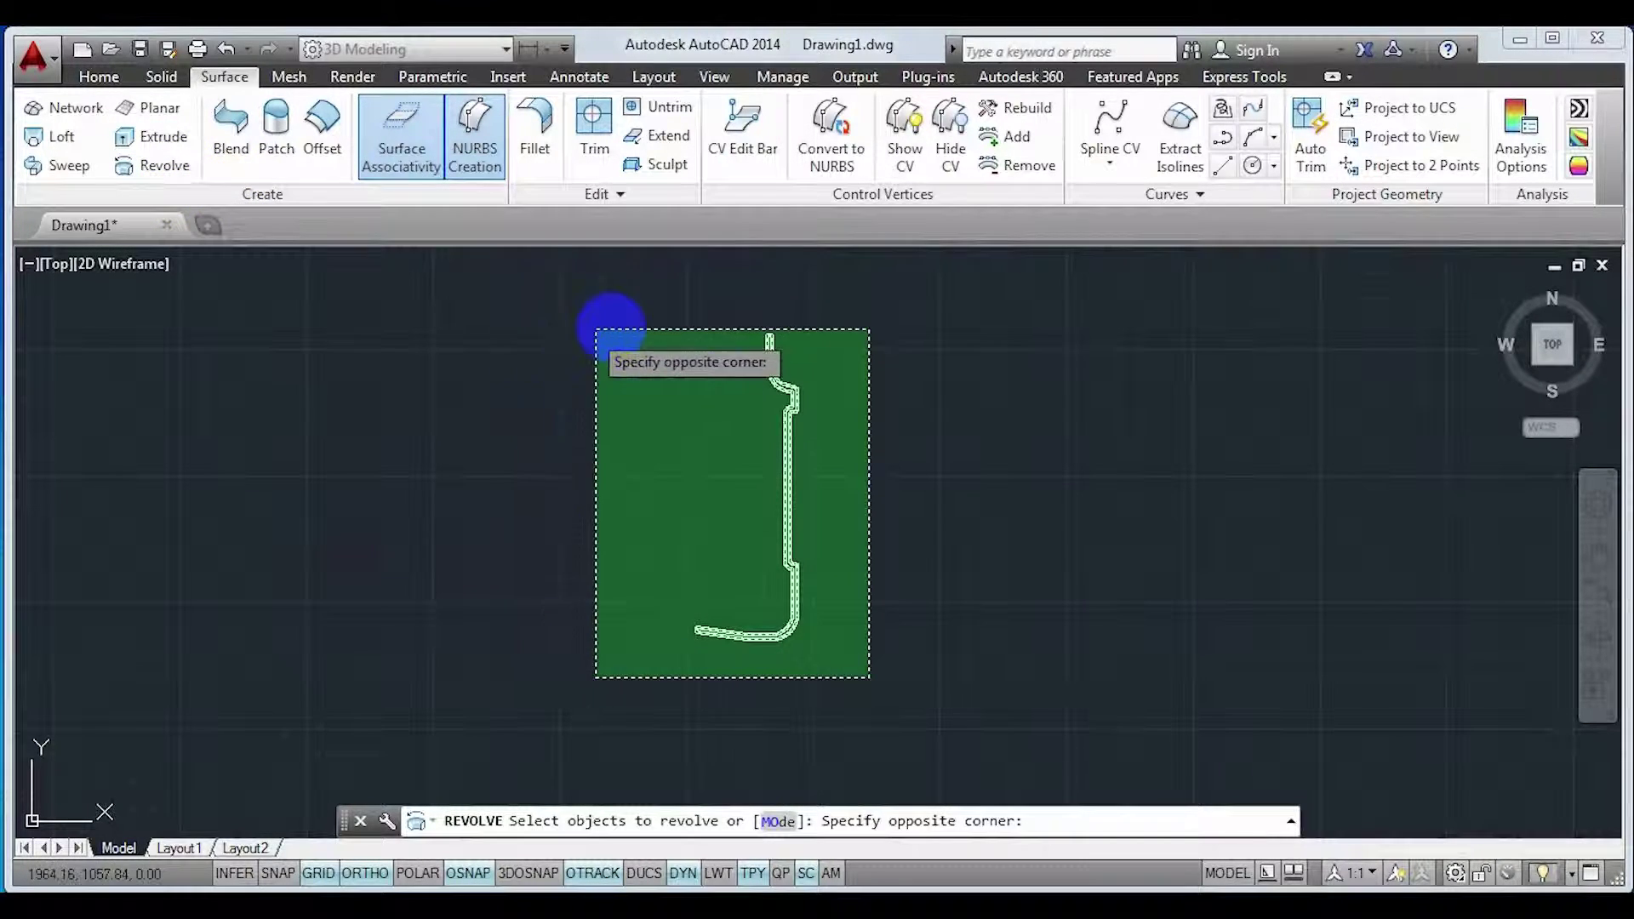
click(664, 316)
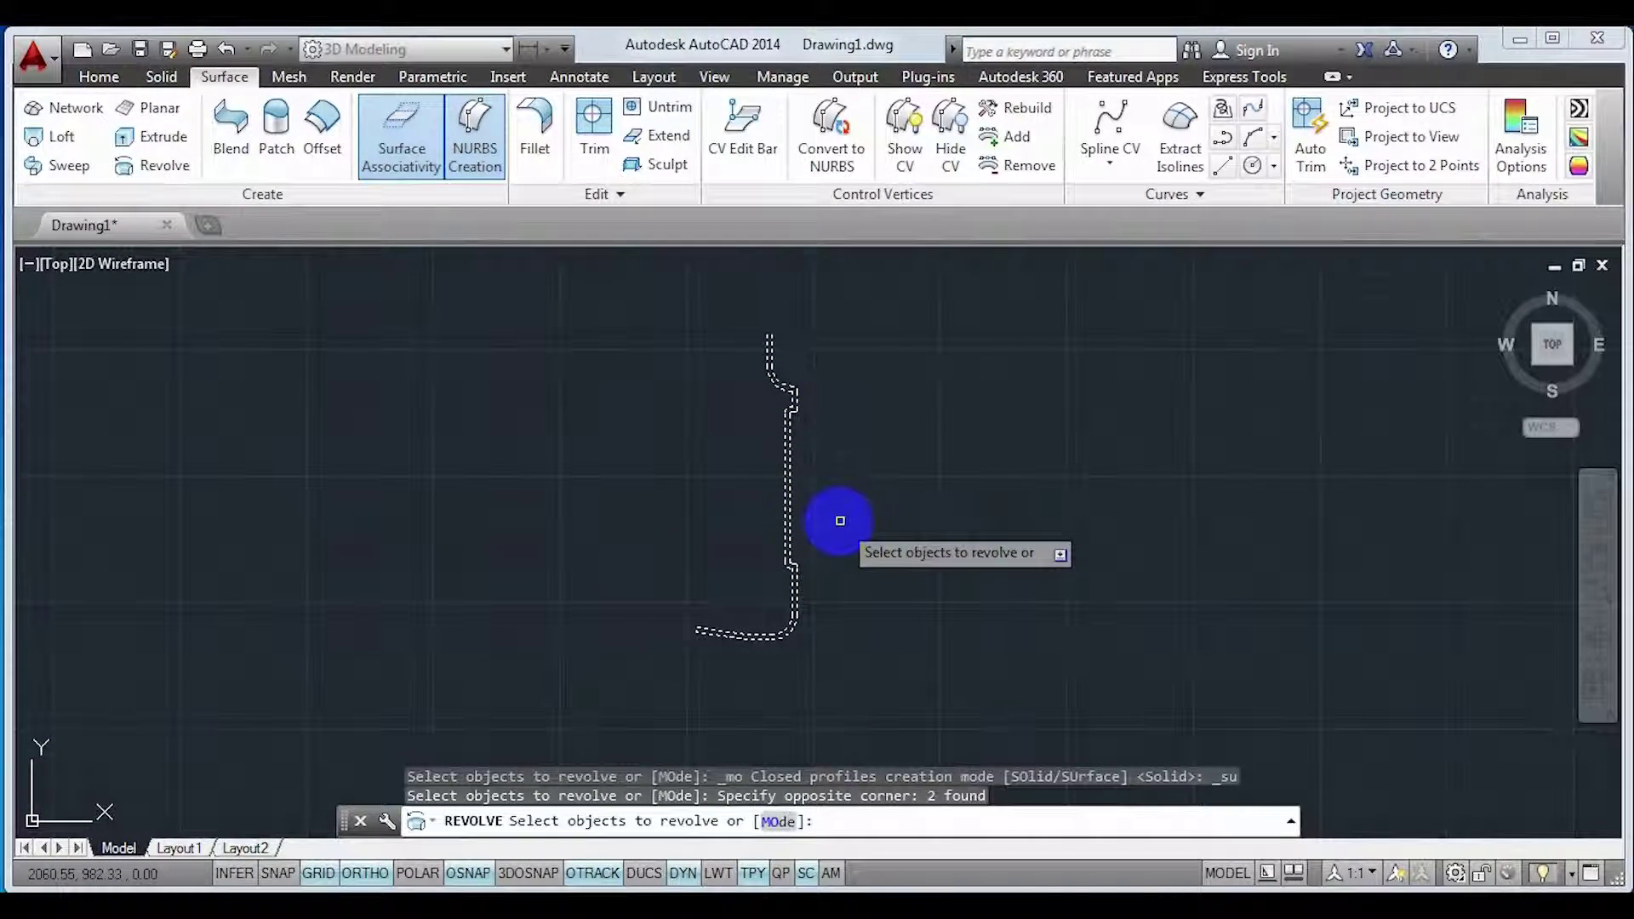
key(Return)
scroll(694, 634, up, 4)
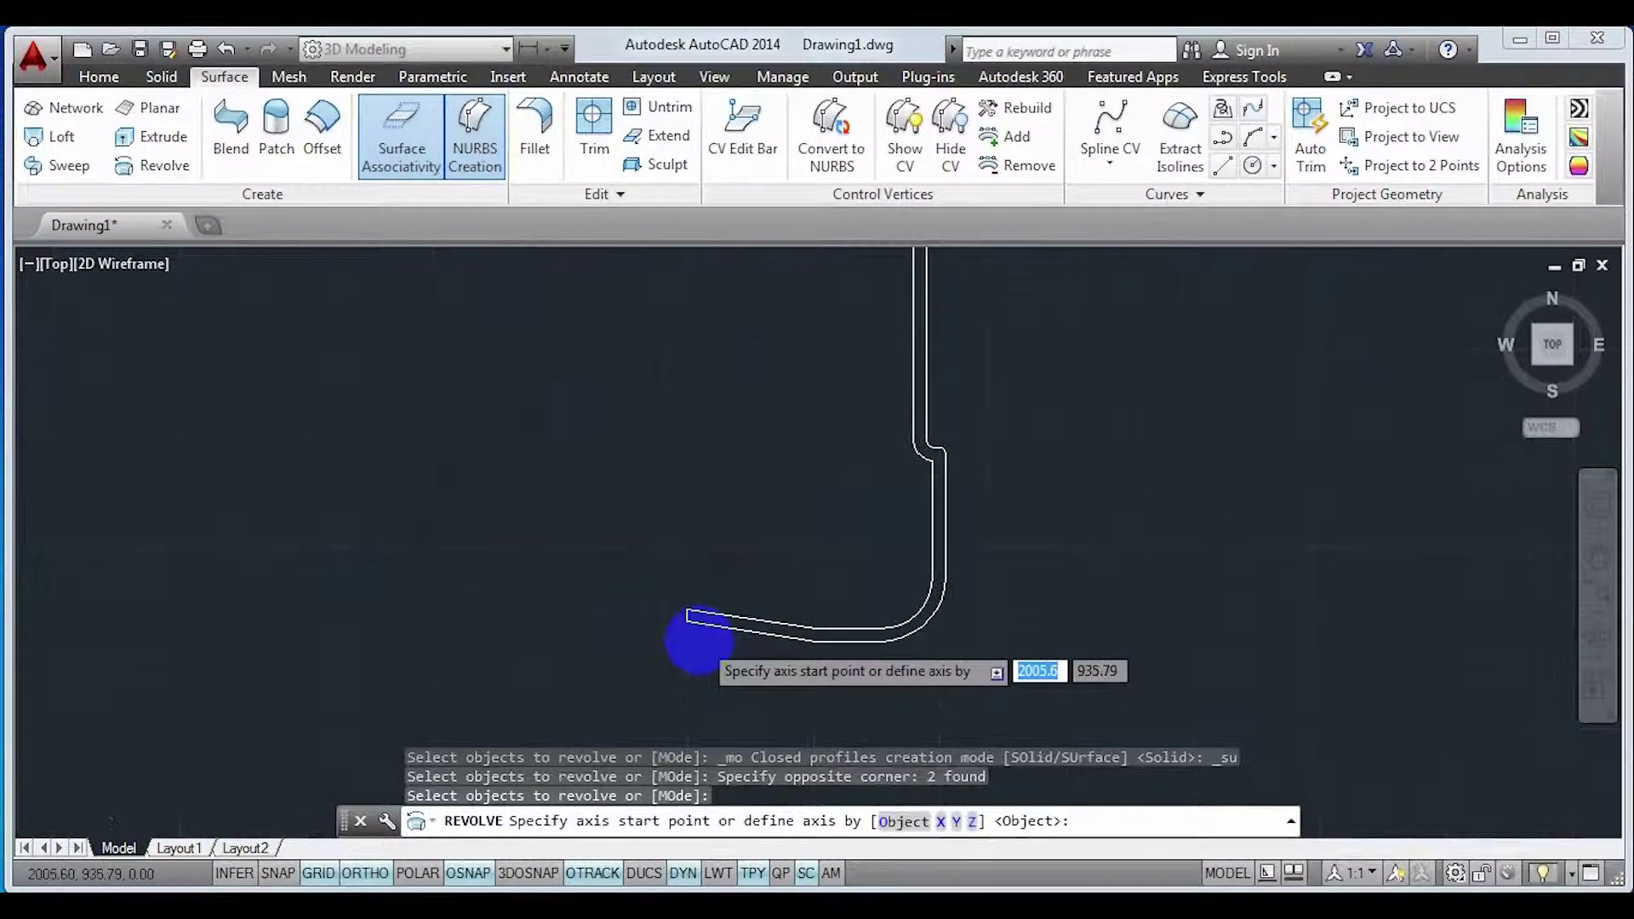
click(678, 611)
scroll(701, 307, down, 5)
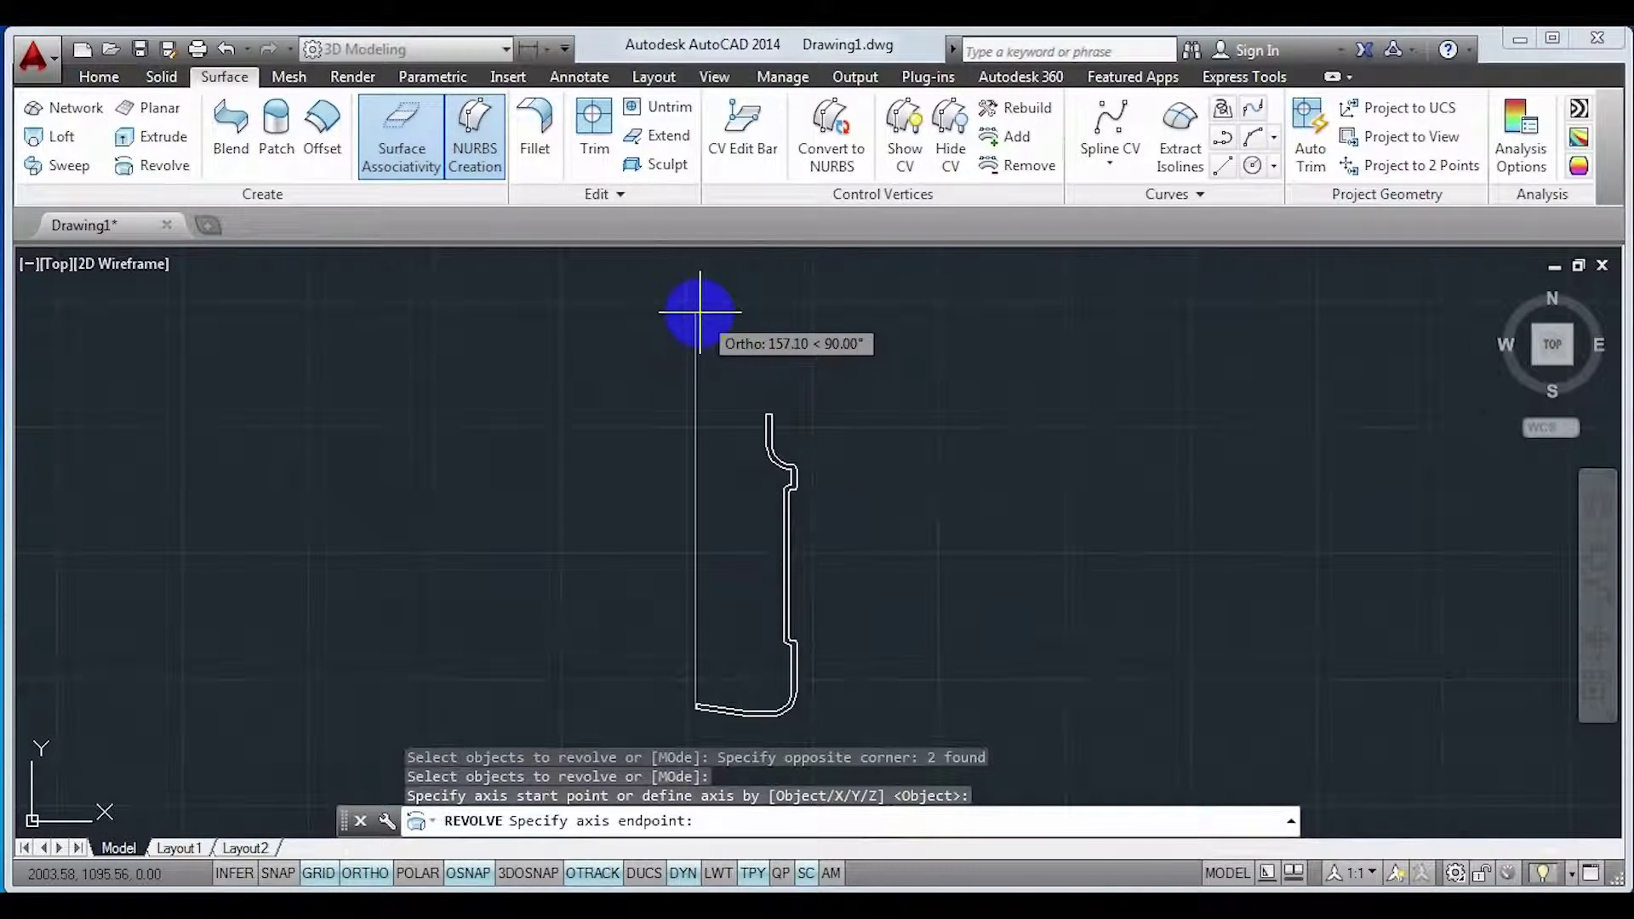
click(700, 313)
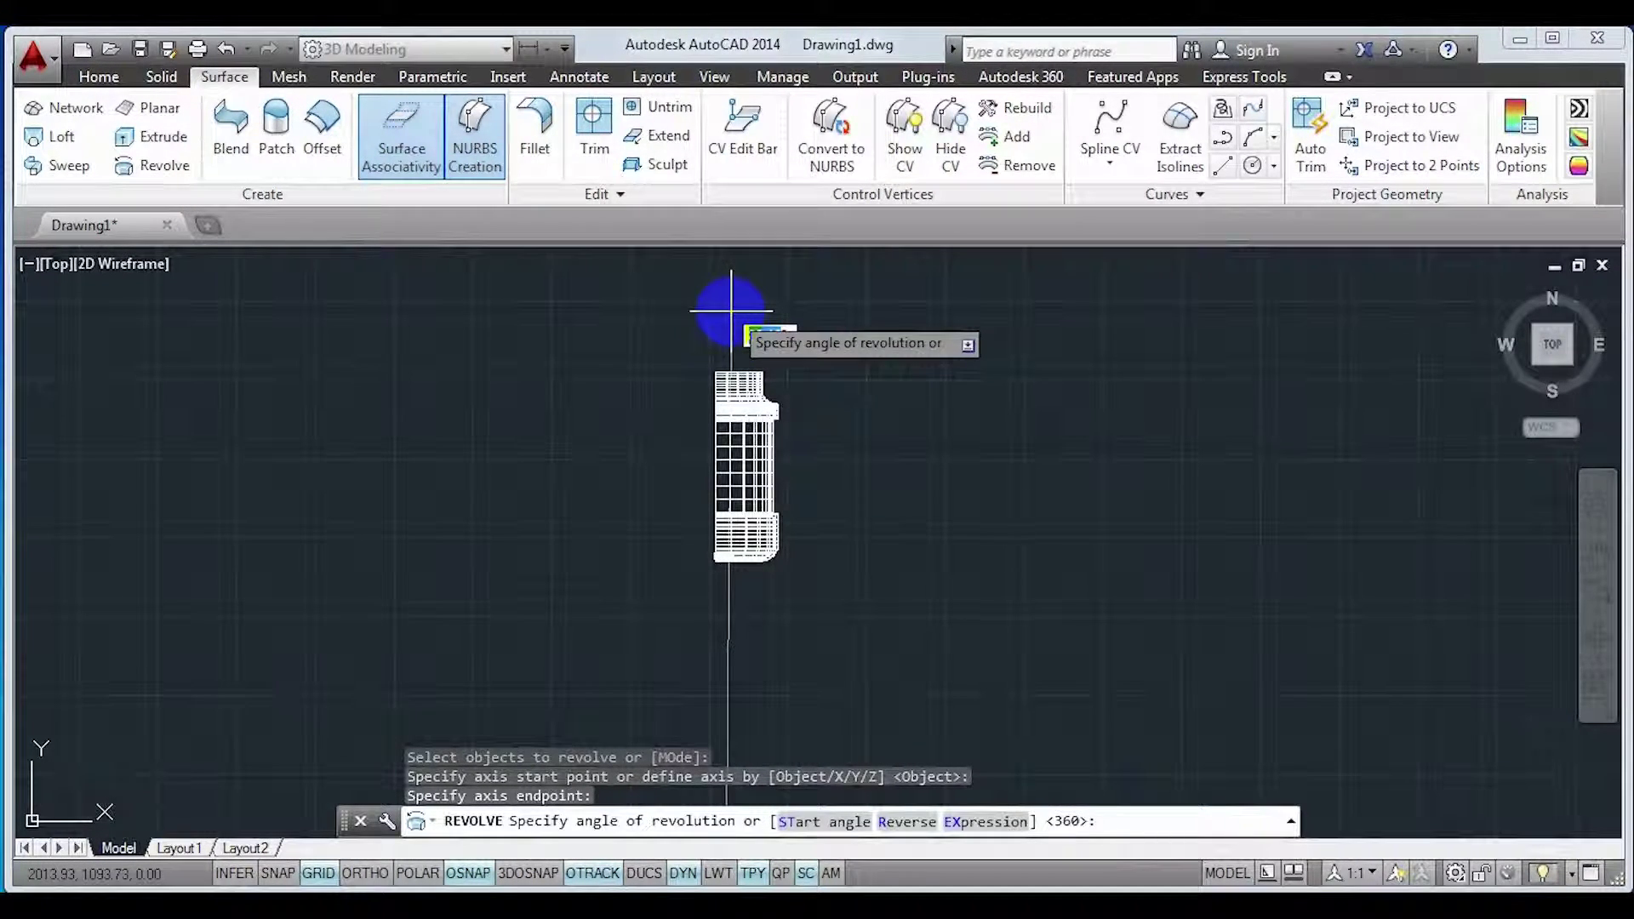
key(Return)
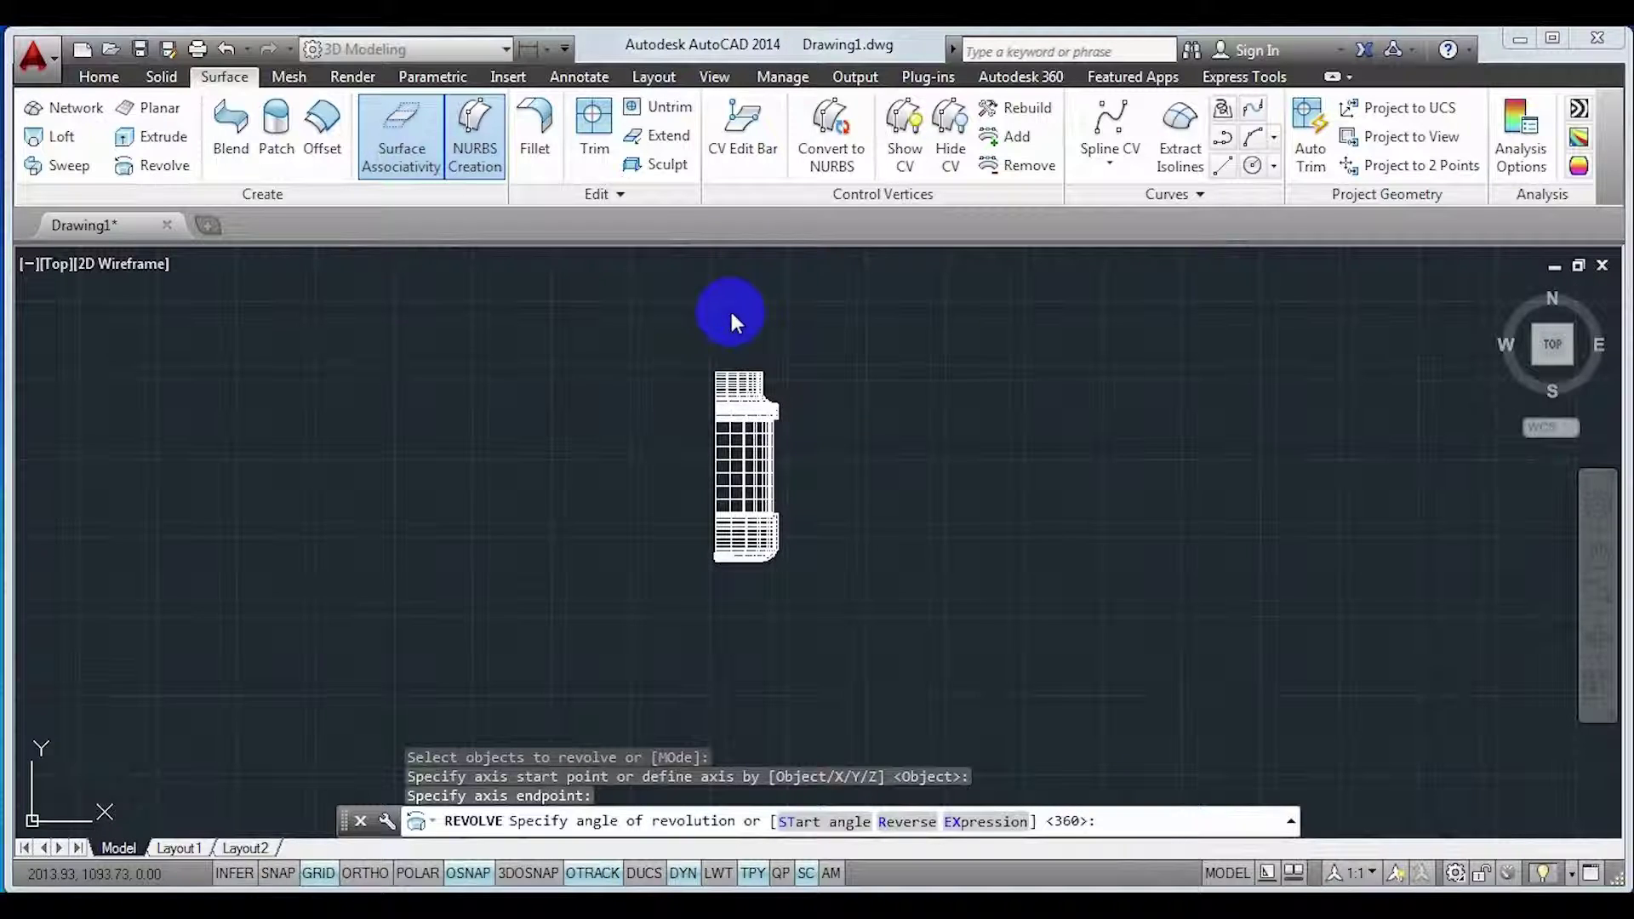
mouse_move(800, 451)
shift+middle_down()
mouse_move(693, 544)
mouse_move(619, 368)
mouse_move(525, 437)
mouse_move(686, 503)
mouse_move(795, 467)
mouse_move(780, 452)
shift+middle_up()
key(ctrl+z)
middle_drag(953, 554, 722, 550)
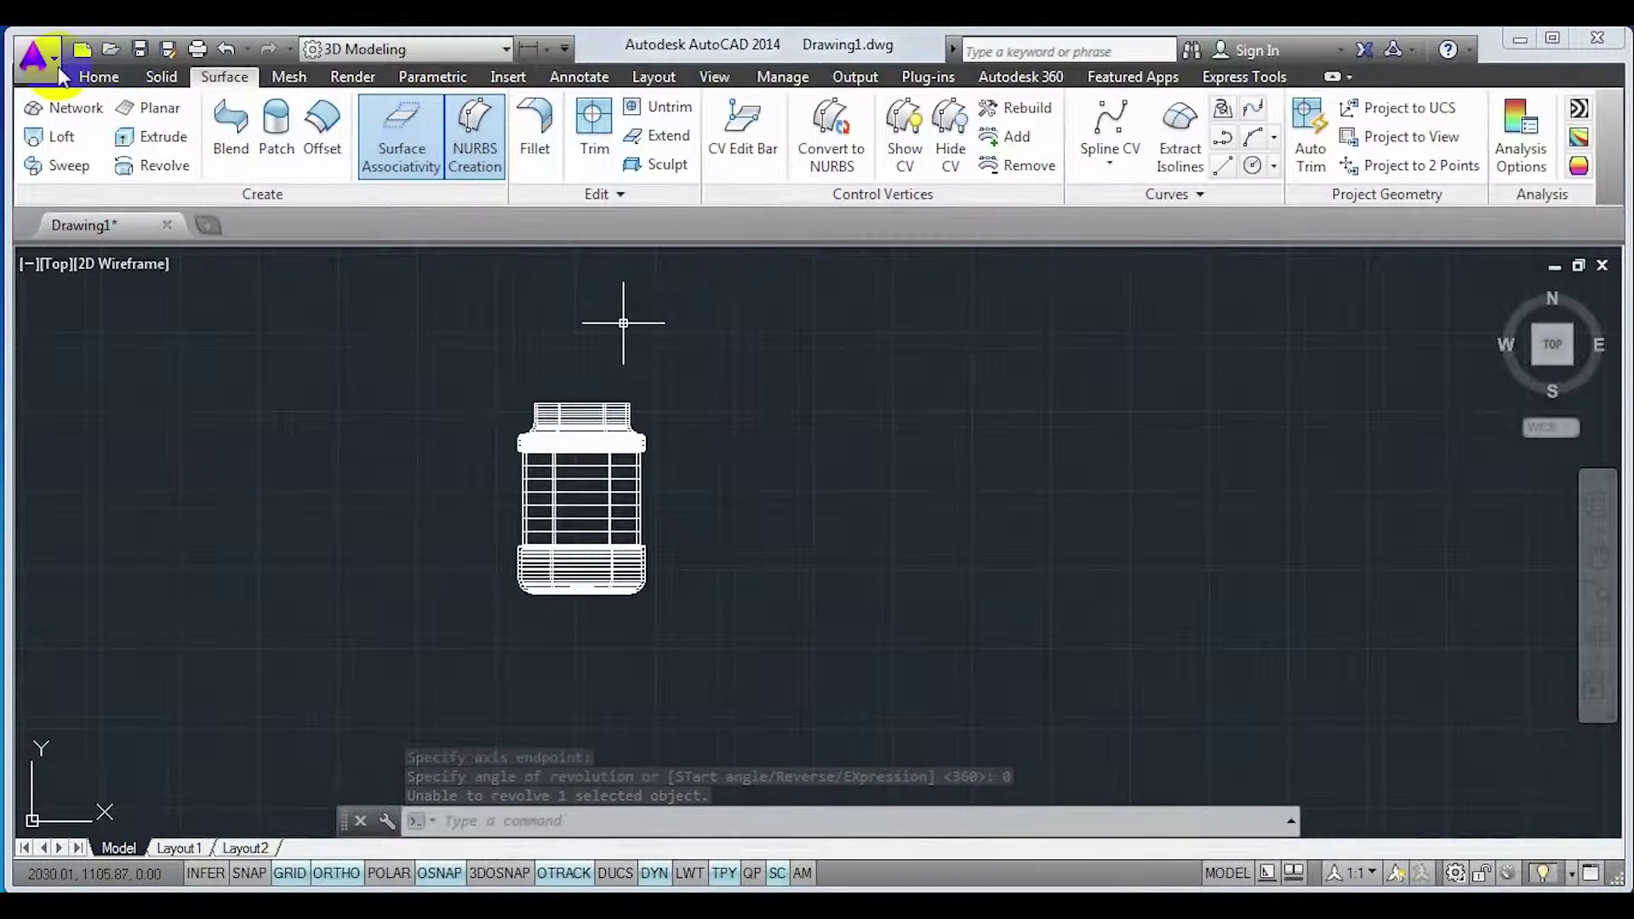
- Rotate the whole jar 90 degrees about the X axis with 3D Rotate so that it stands upright
click(99, 76)
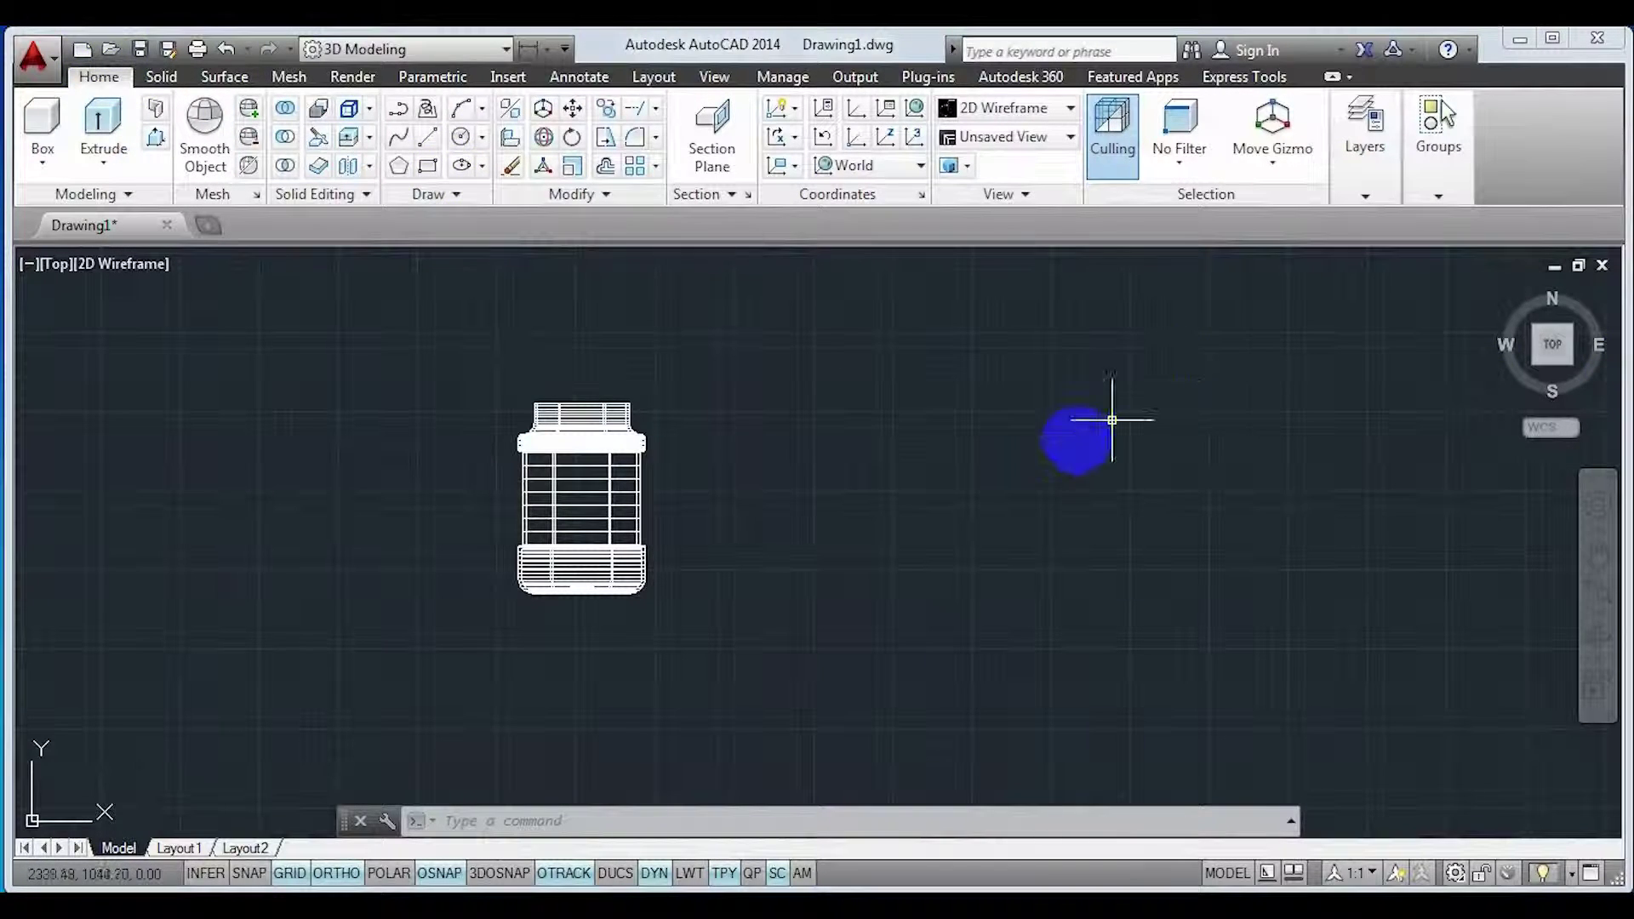
shift+middle_drag(753, 542, 632, 625)
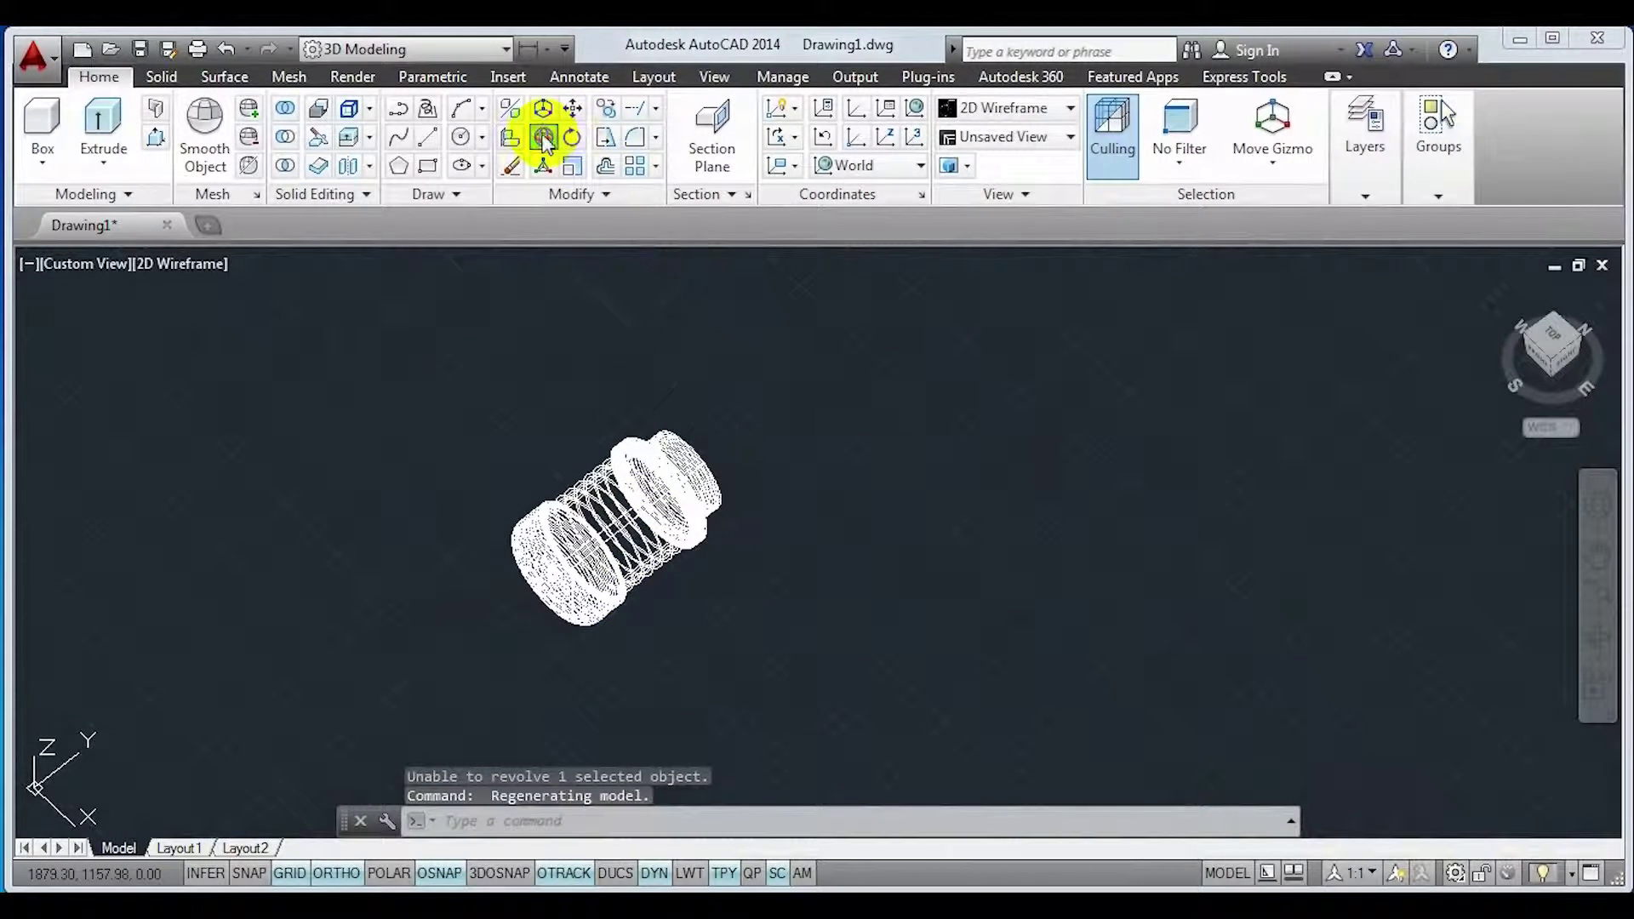
click(545, 139)
click(313, 347)
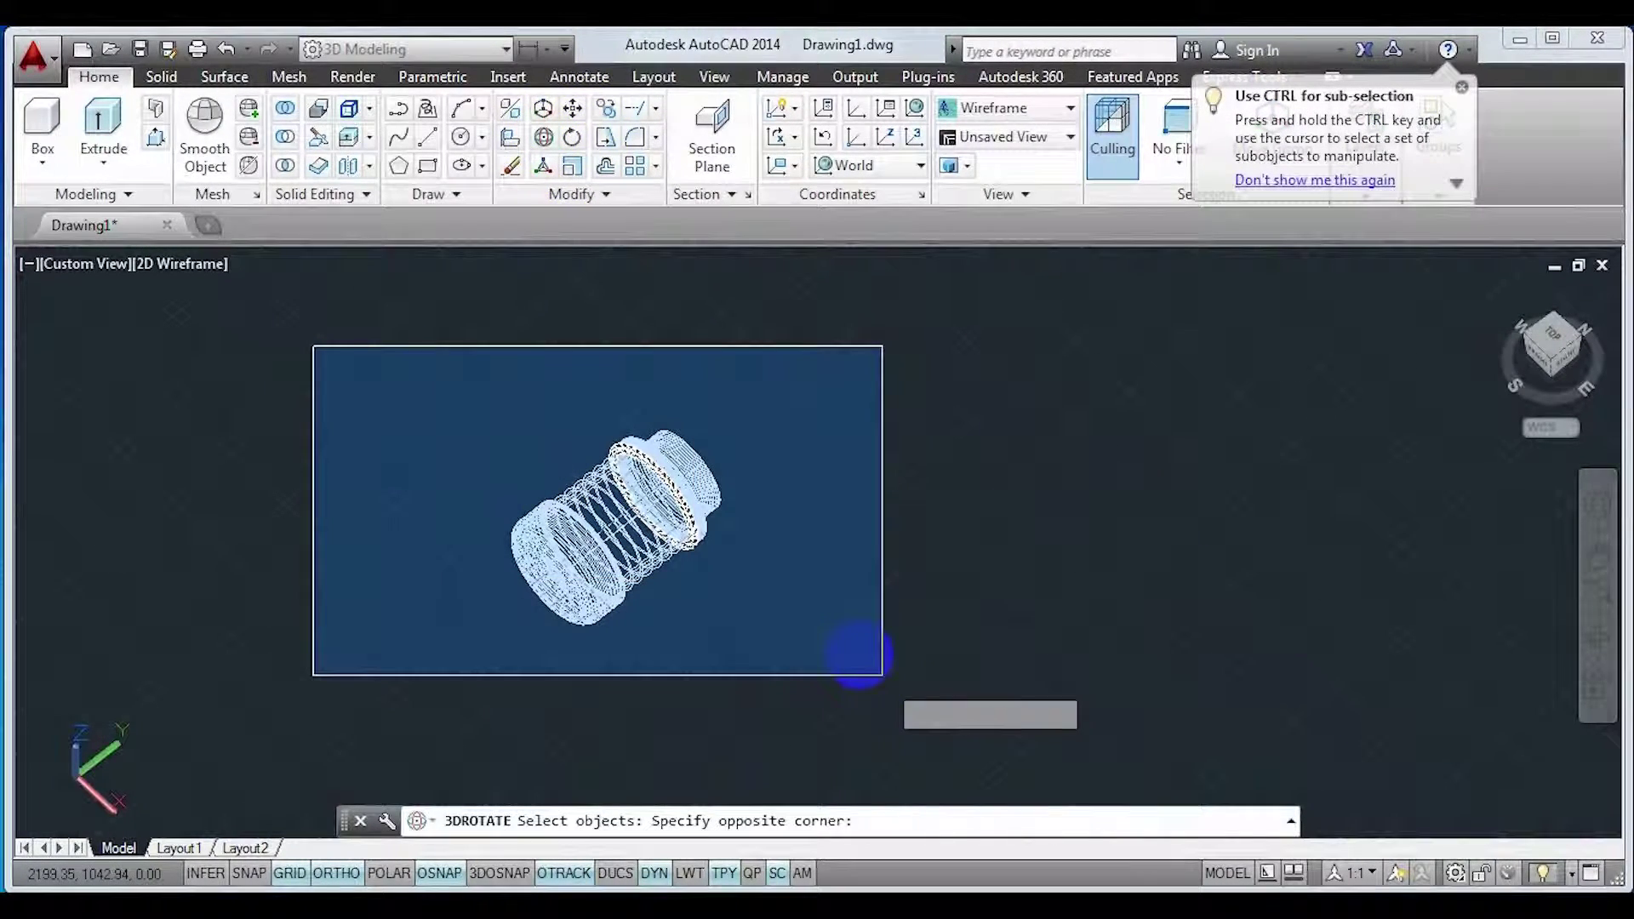
click(882, 674)
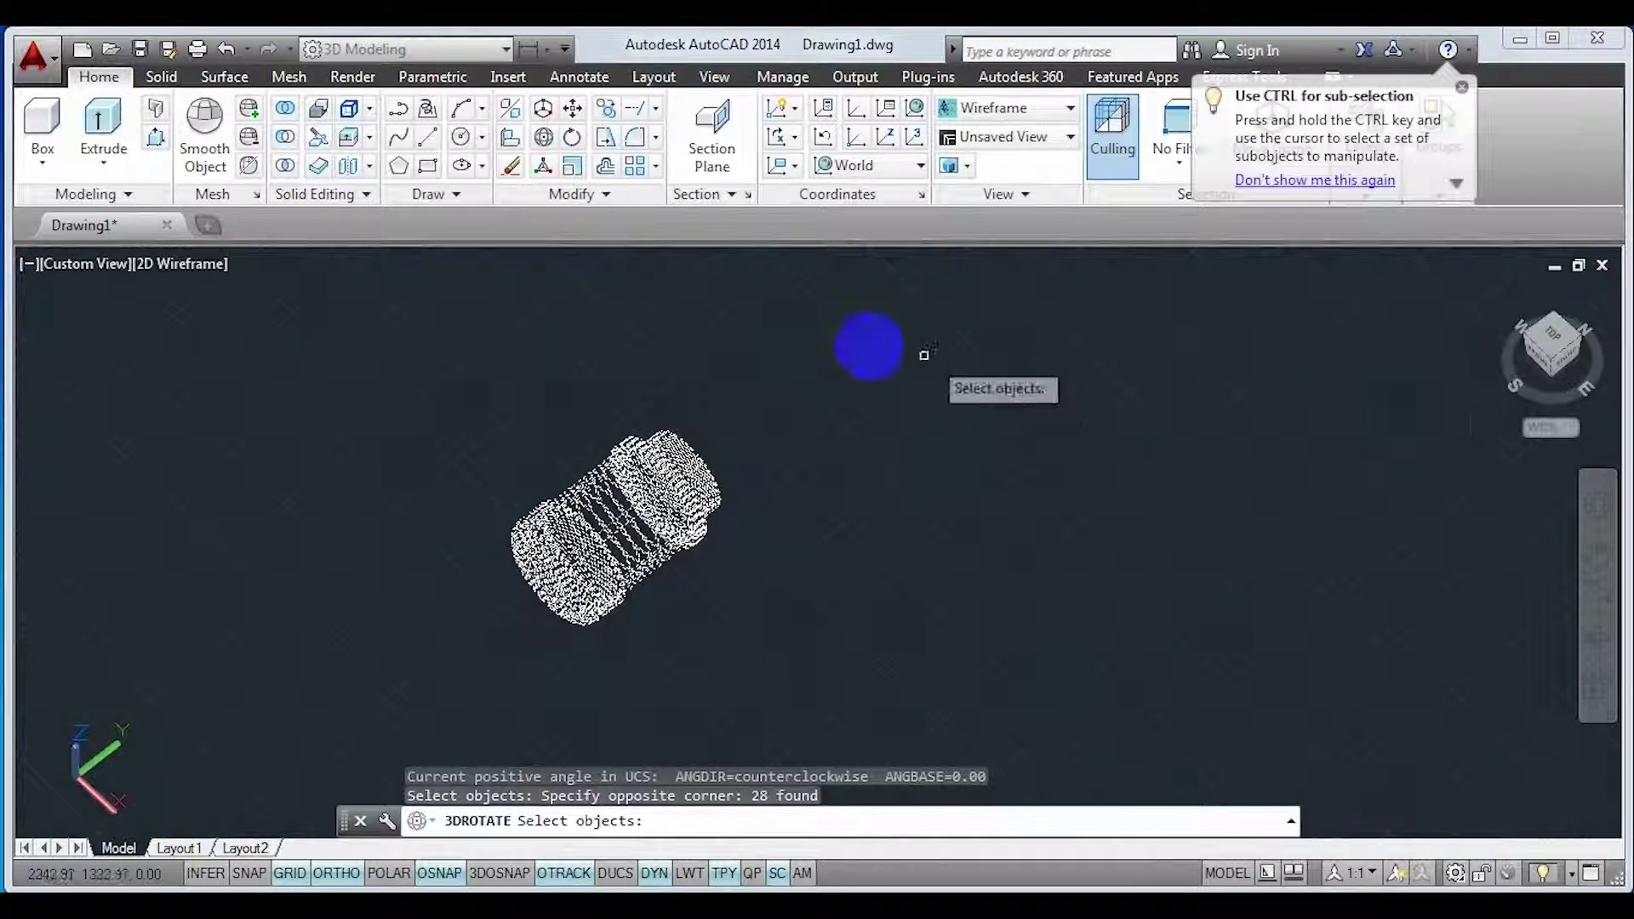
key(Return)
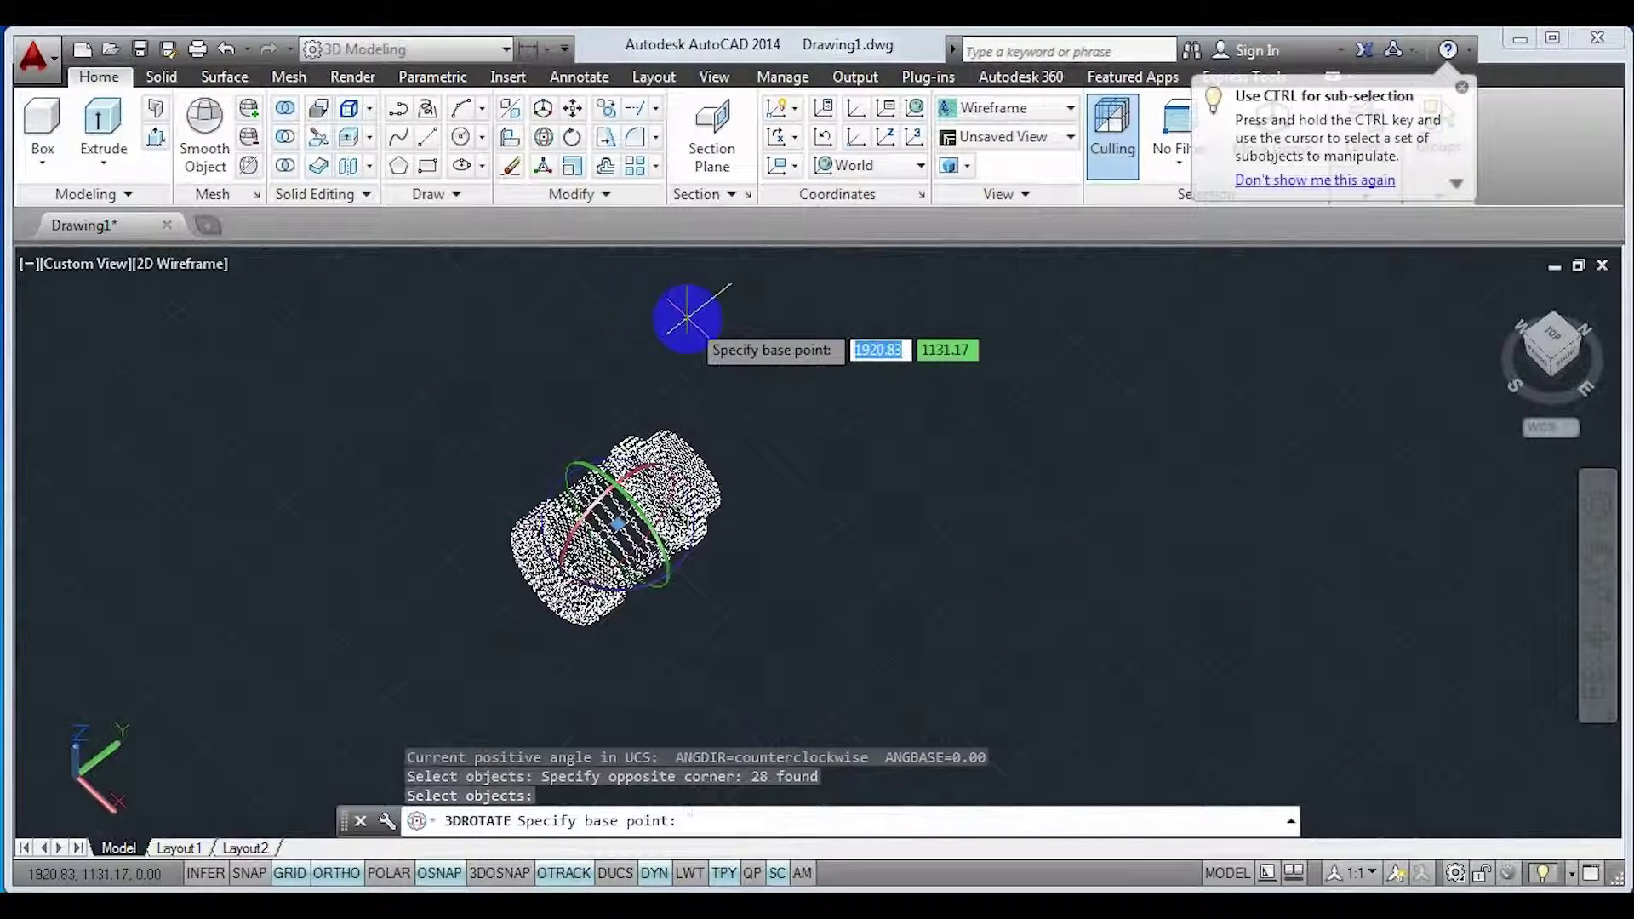
scroll(647, 587, up, 3)
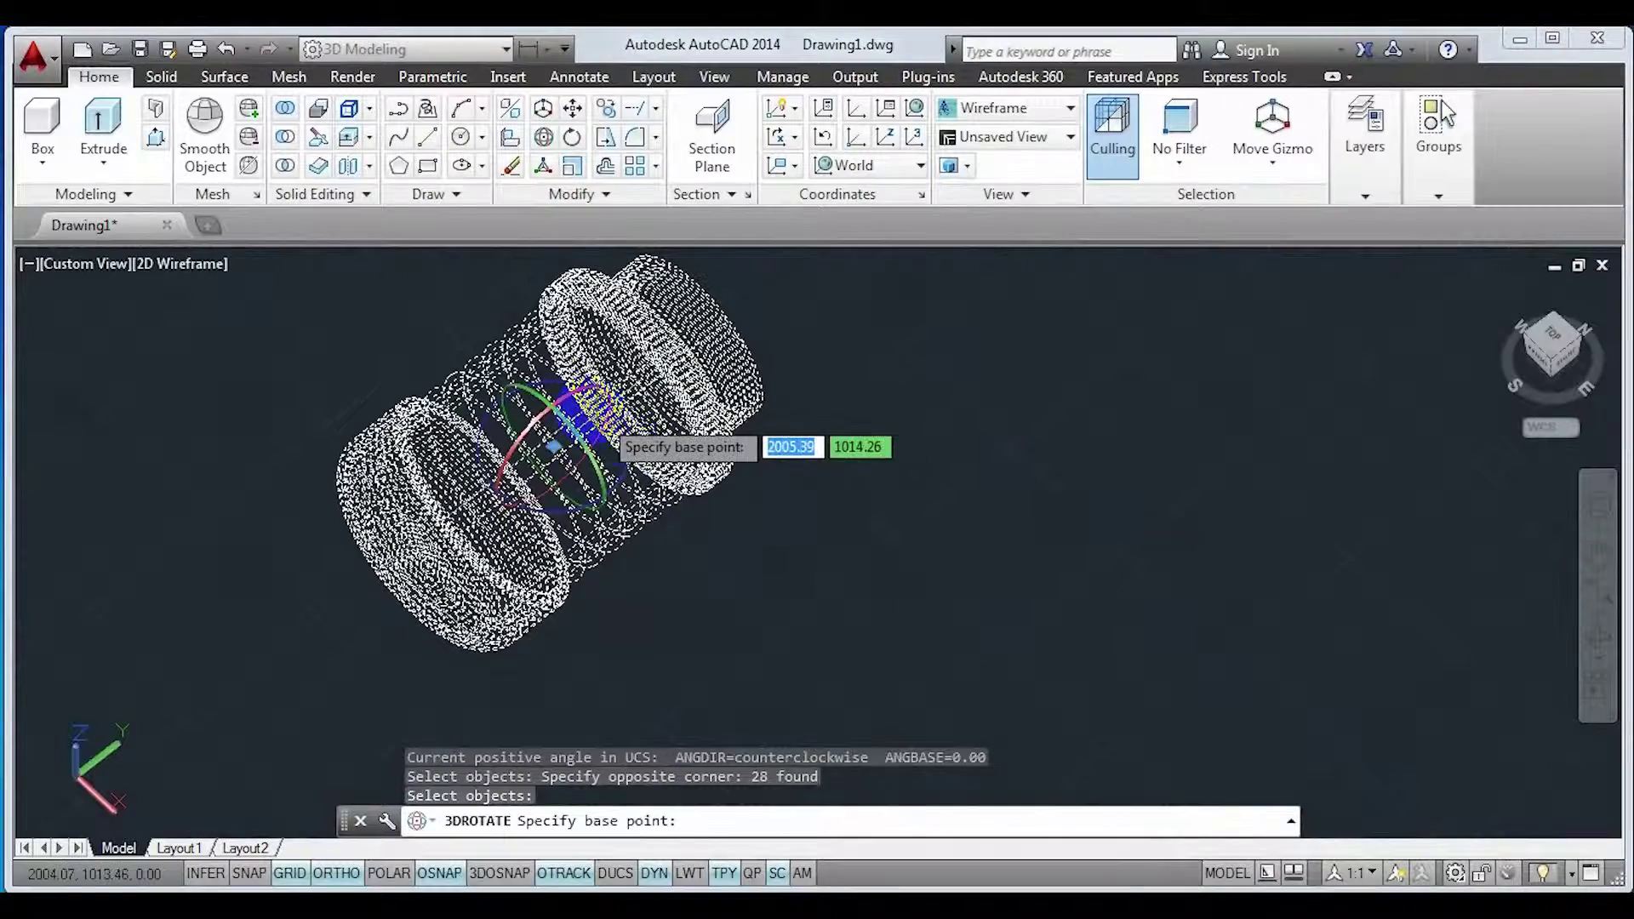
click(569, 404)
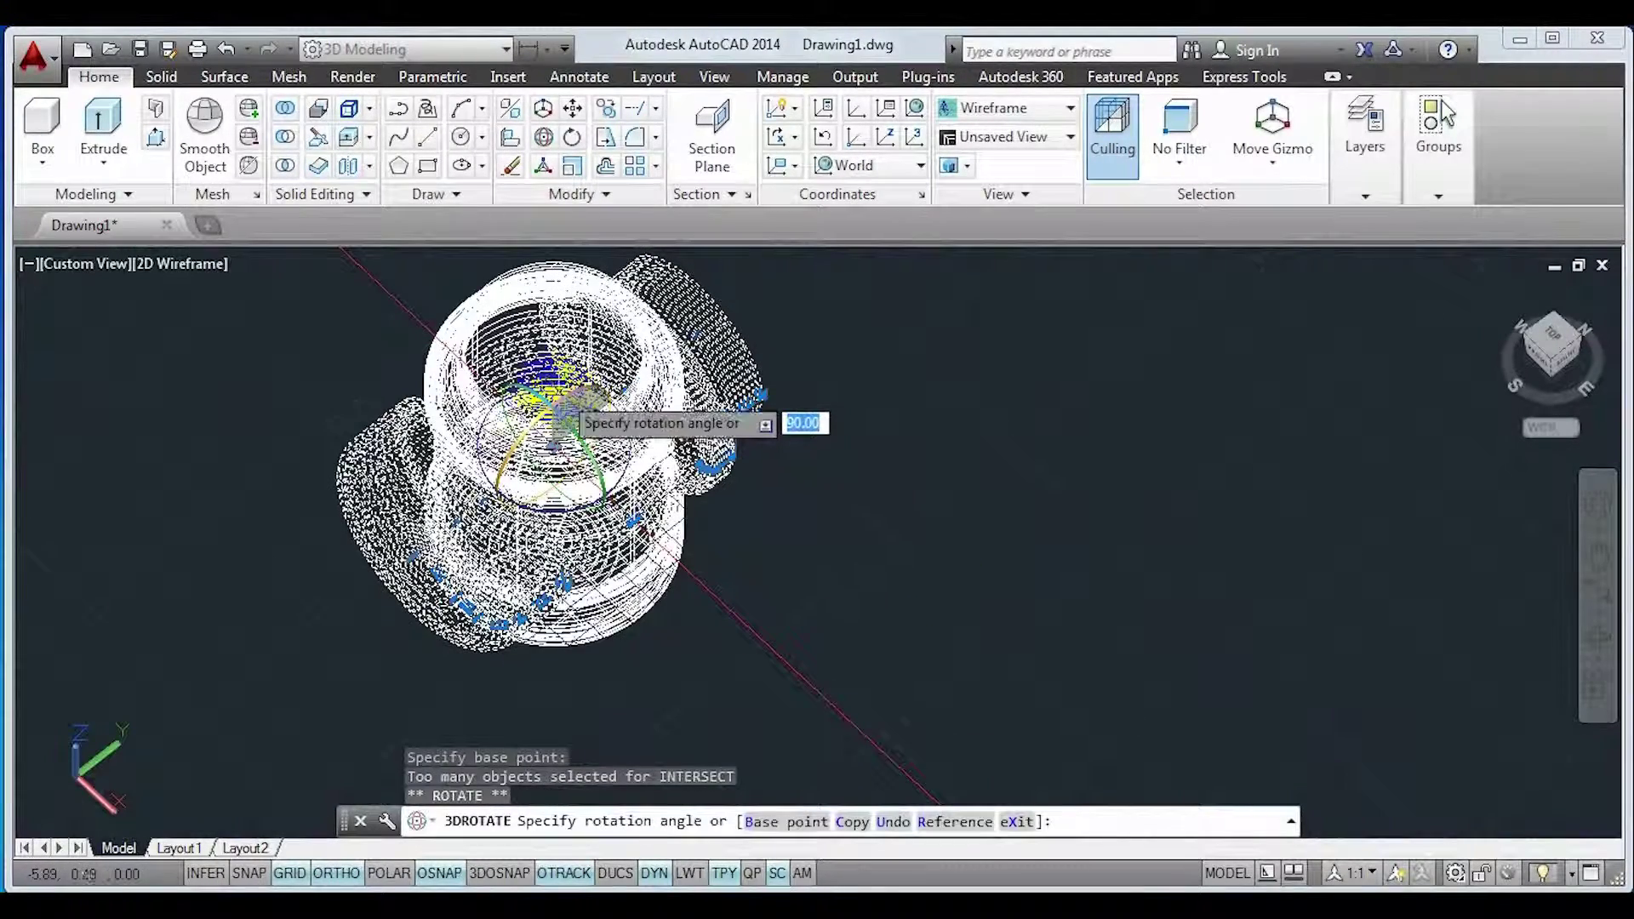
key(Return)
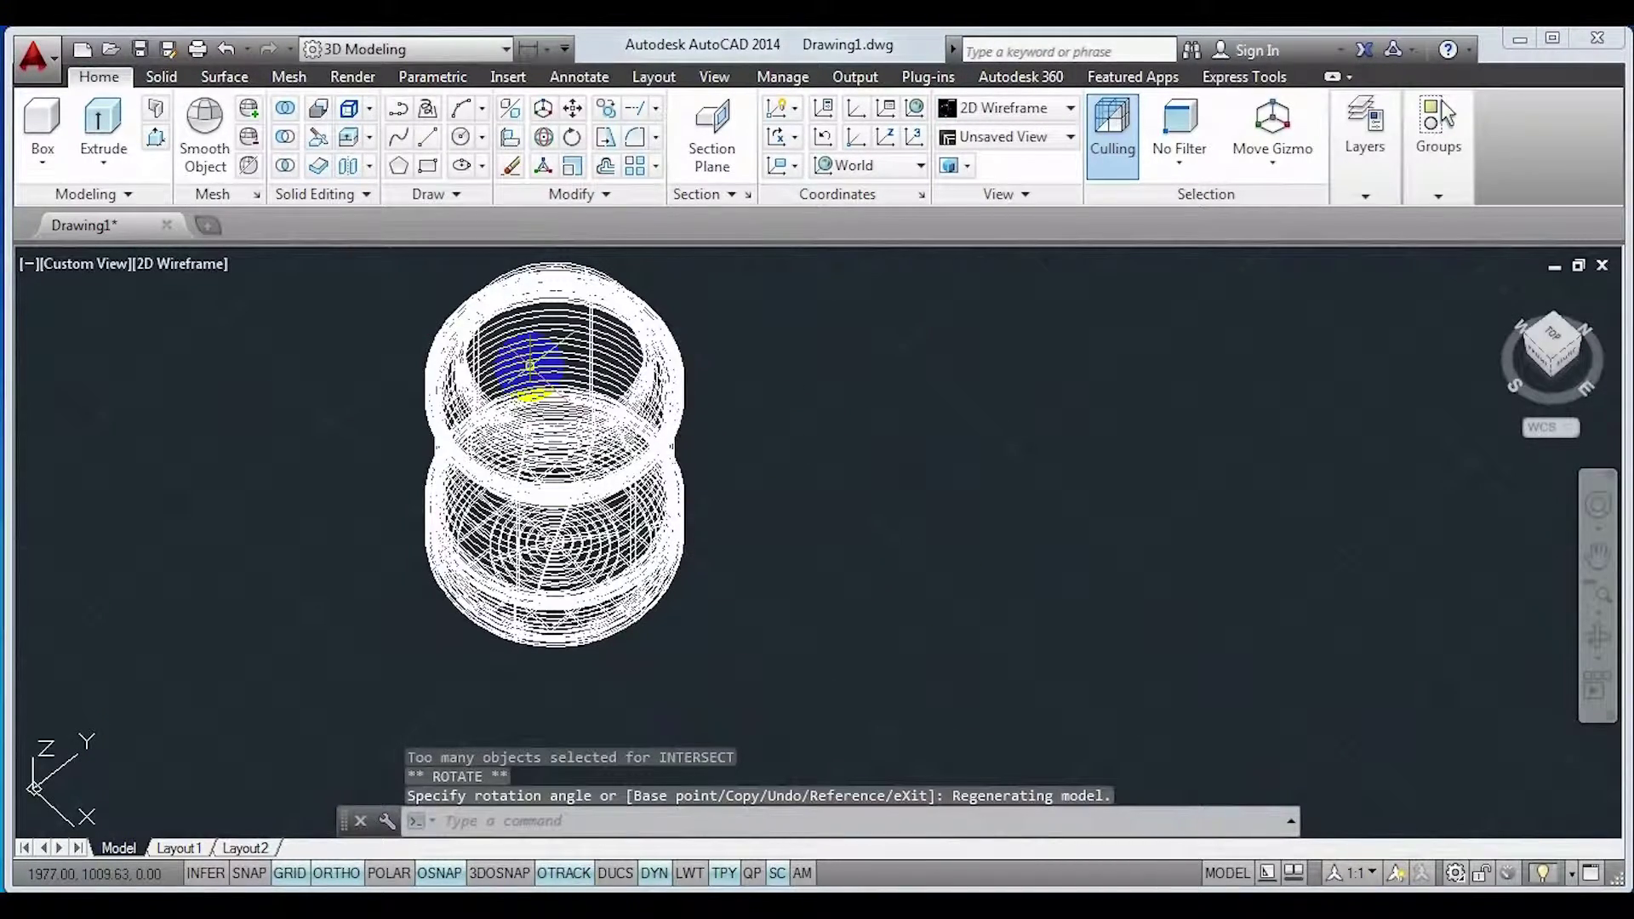
- Select the whole upright jar and move it a short distance from a base point picked beside it
scroll(610, 406, down, 4)
shift+middle_drag(723, 540, 814, 452)
click(558, 348)
click(728, 546)
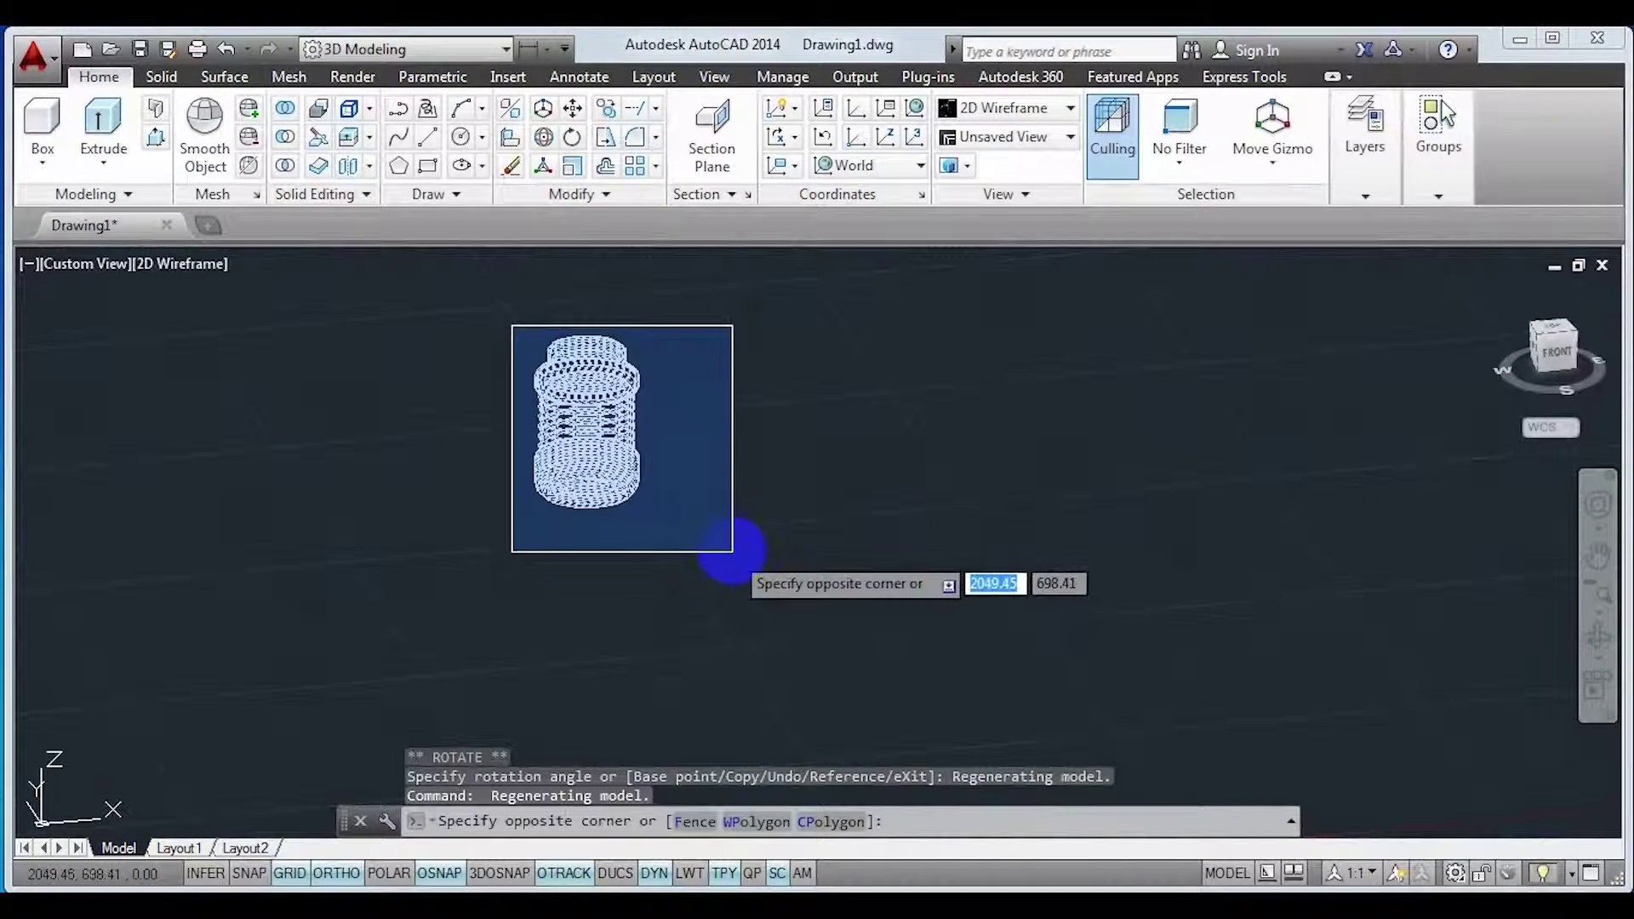
click(584, 114)
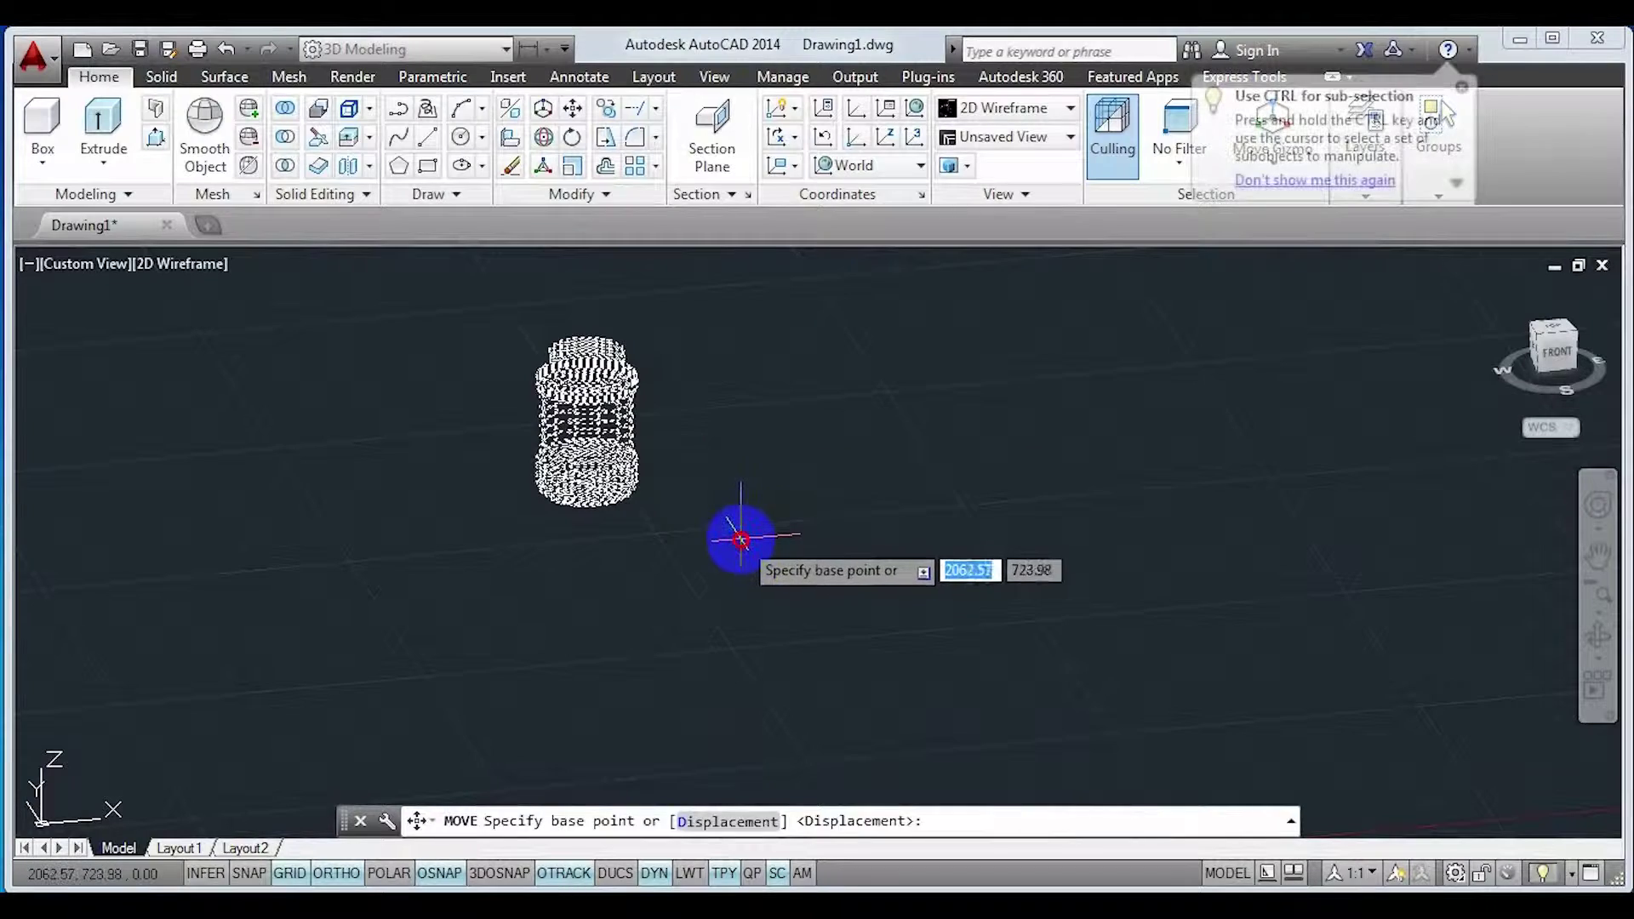
click(741, 536)
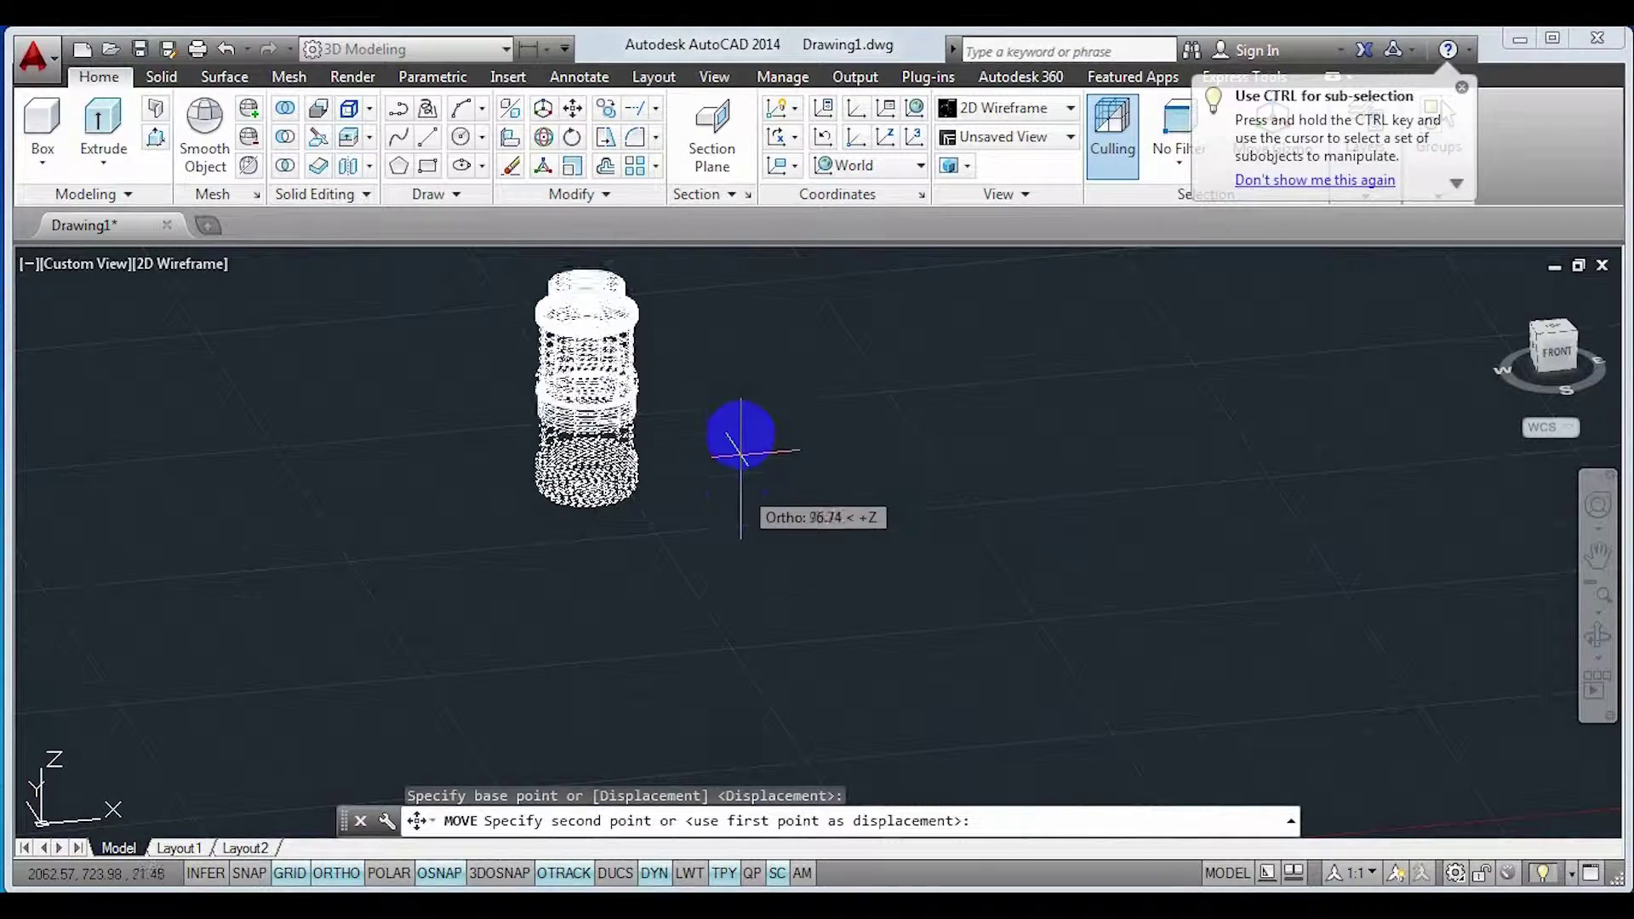
click(724, 576)
- Set the visual style to Realistic and view the upright jar close up from the front
shift+middle_drag(771, 492, 648, 537)
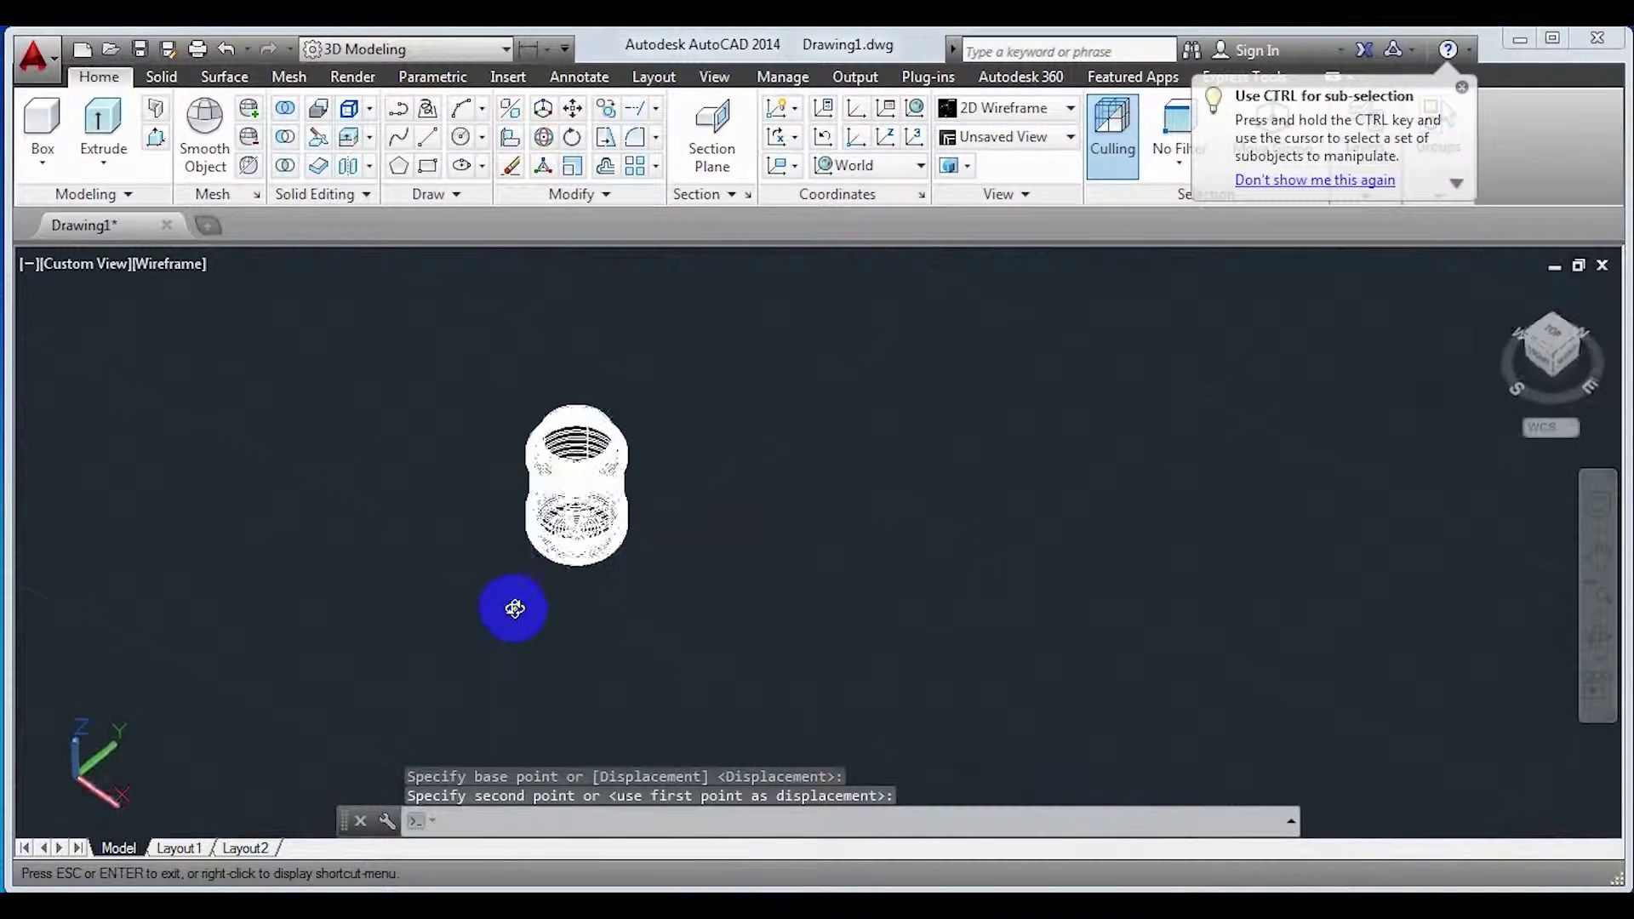
shift+middle_drag(522, 585, 527, 582)
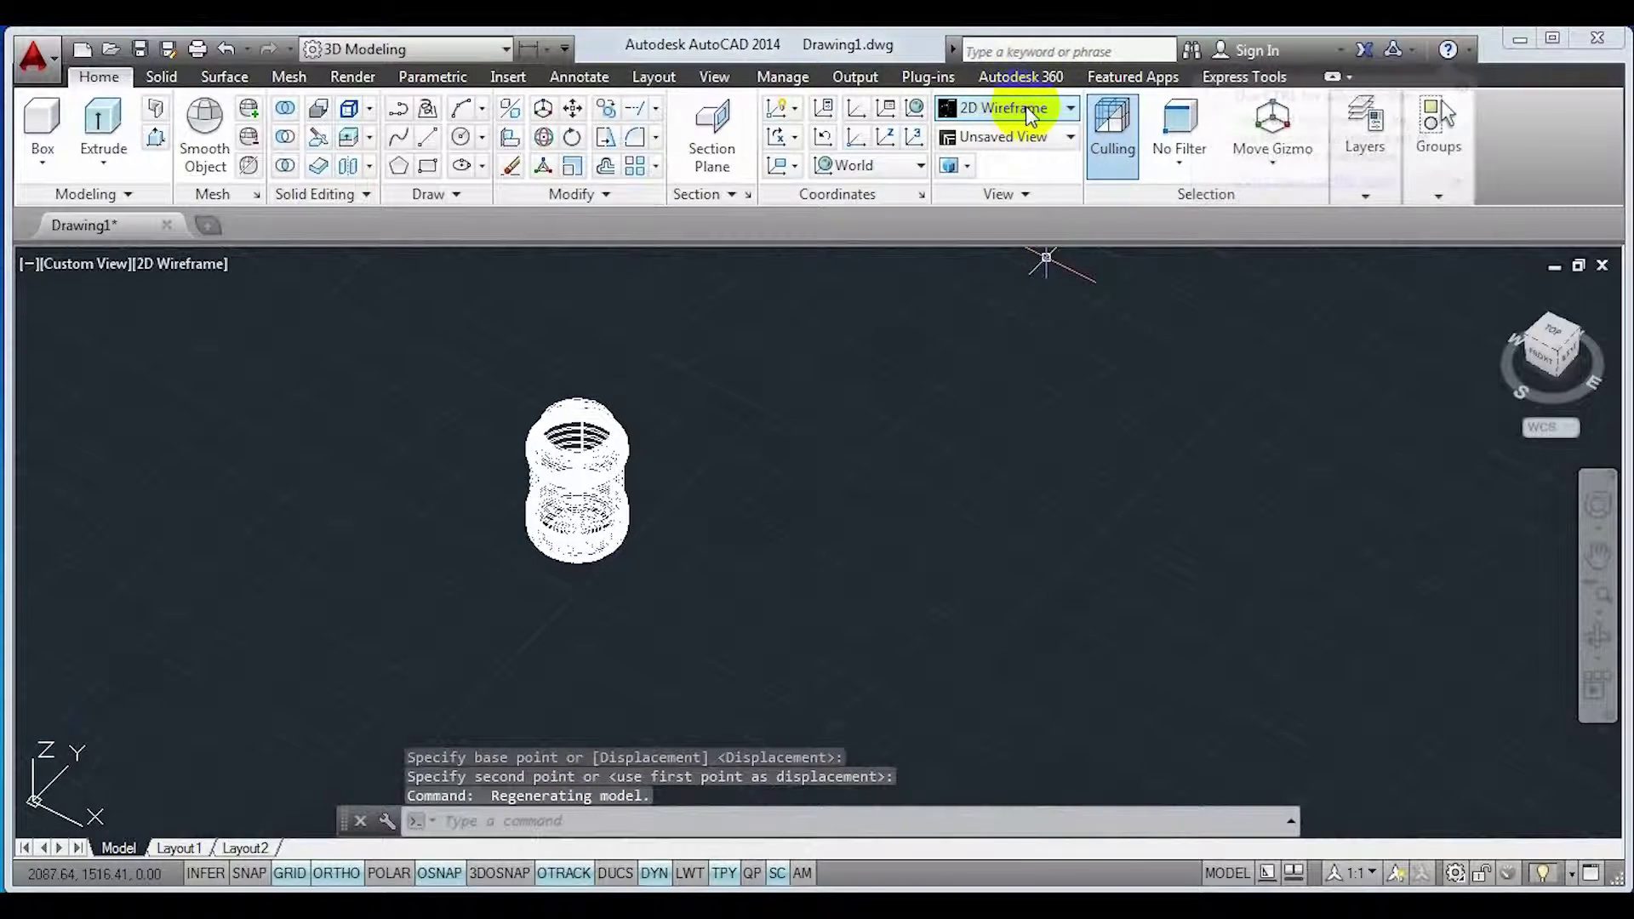
click(1069, 109)
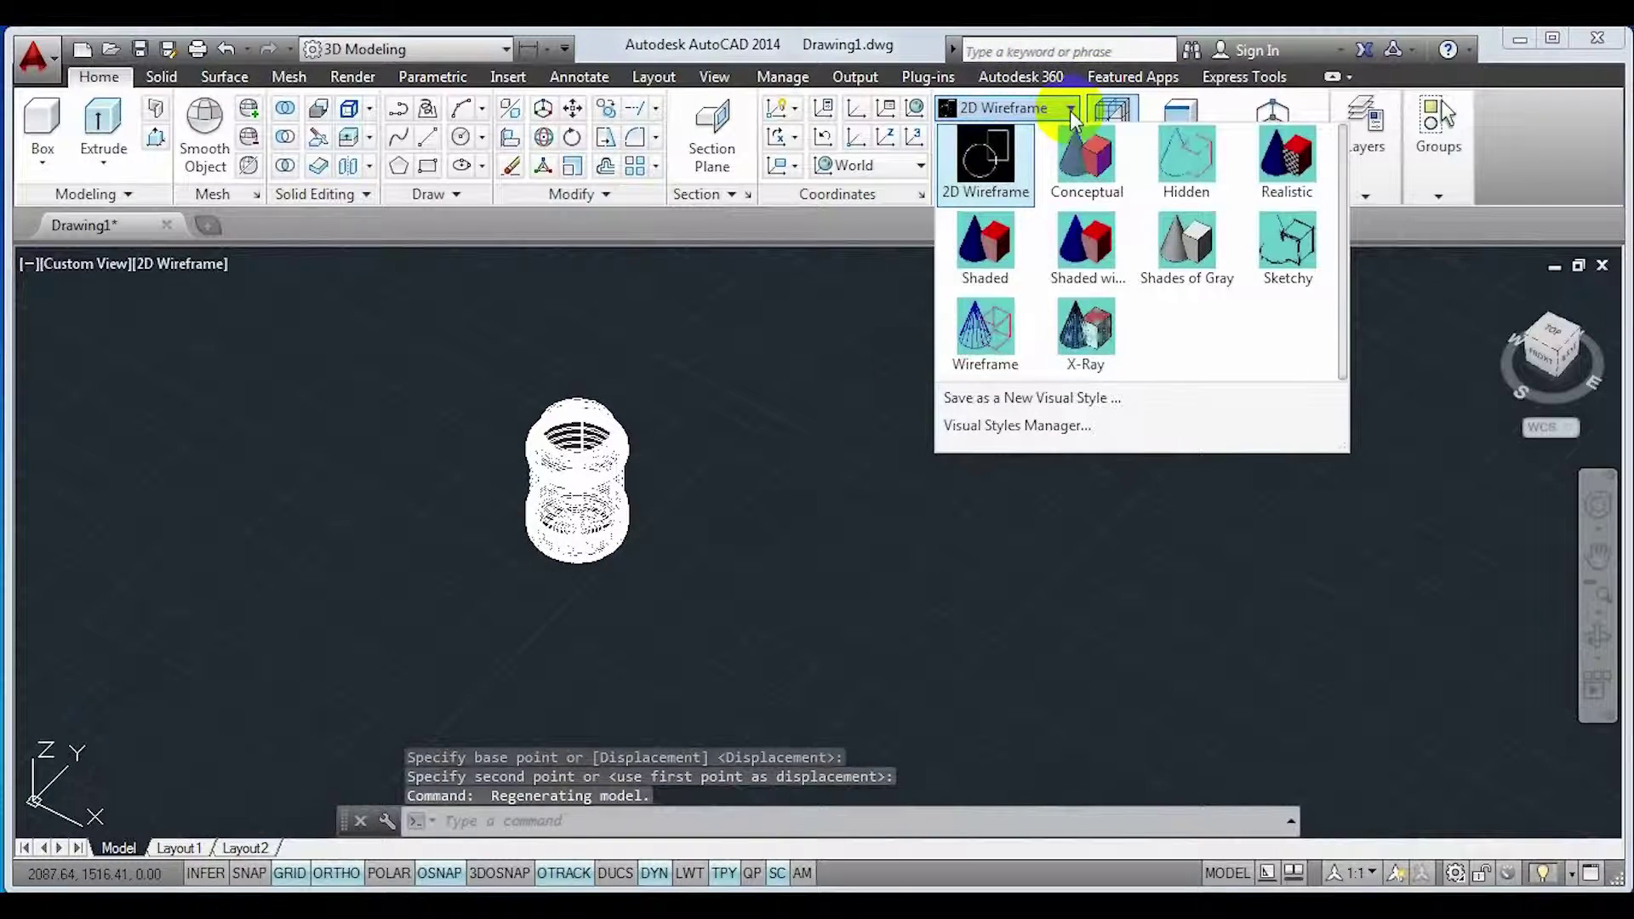
click(1287, 175)
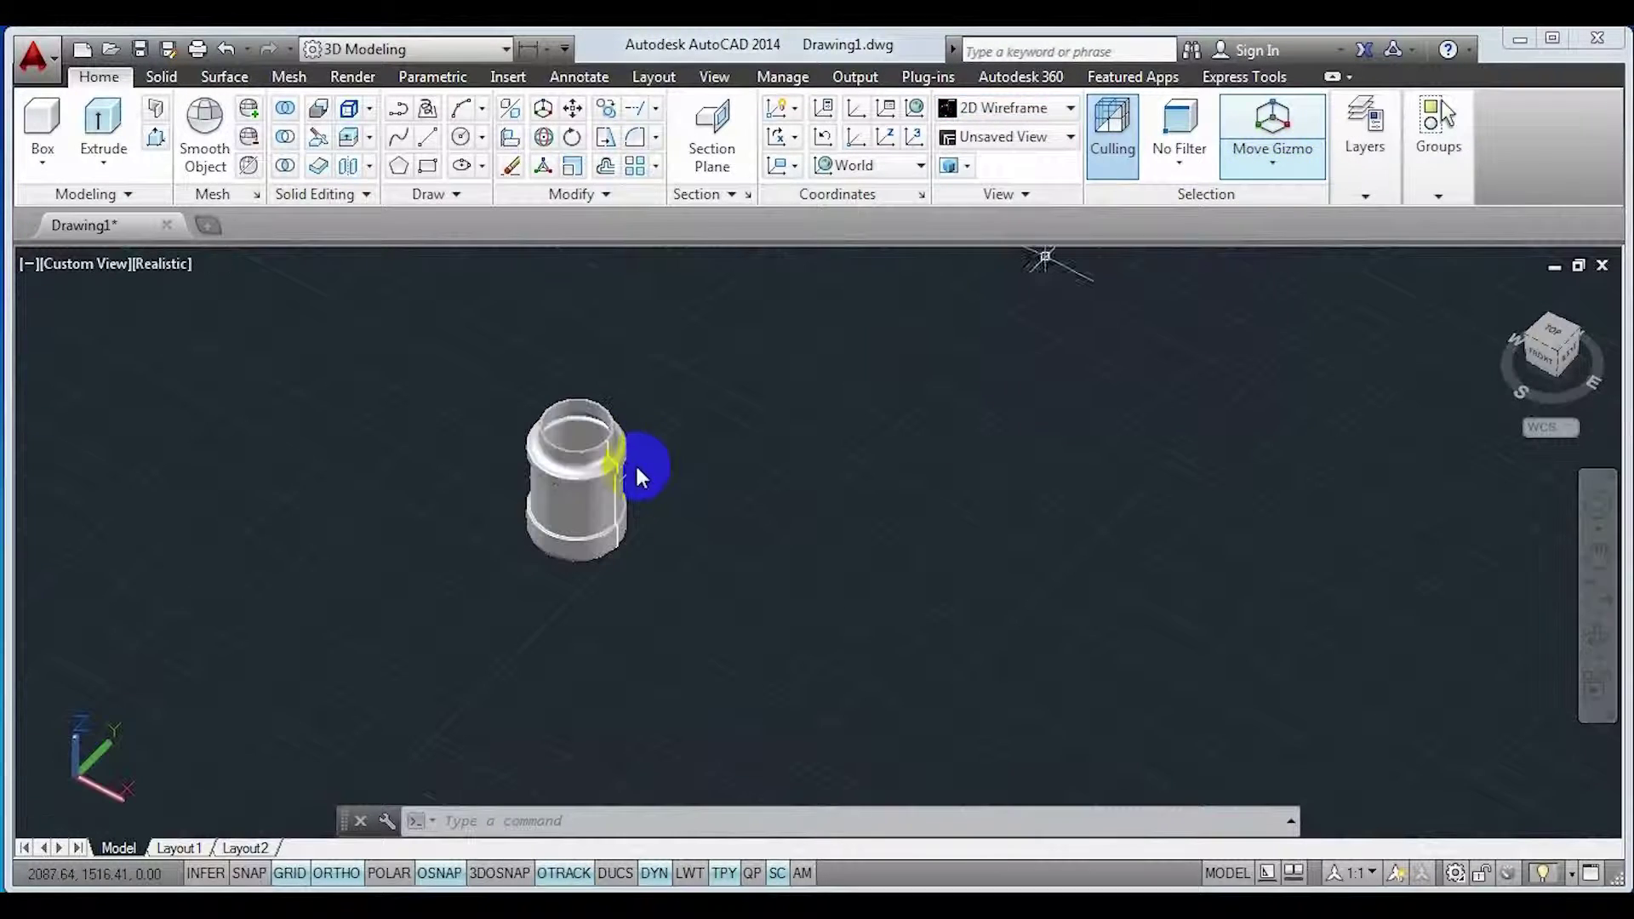
scroll(596, 502, up, 3)
shift+middle_drag(579, 506, 941, 573)
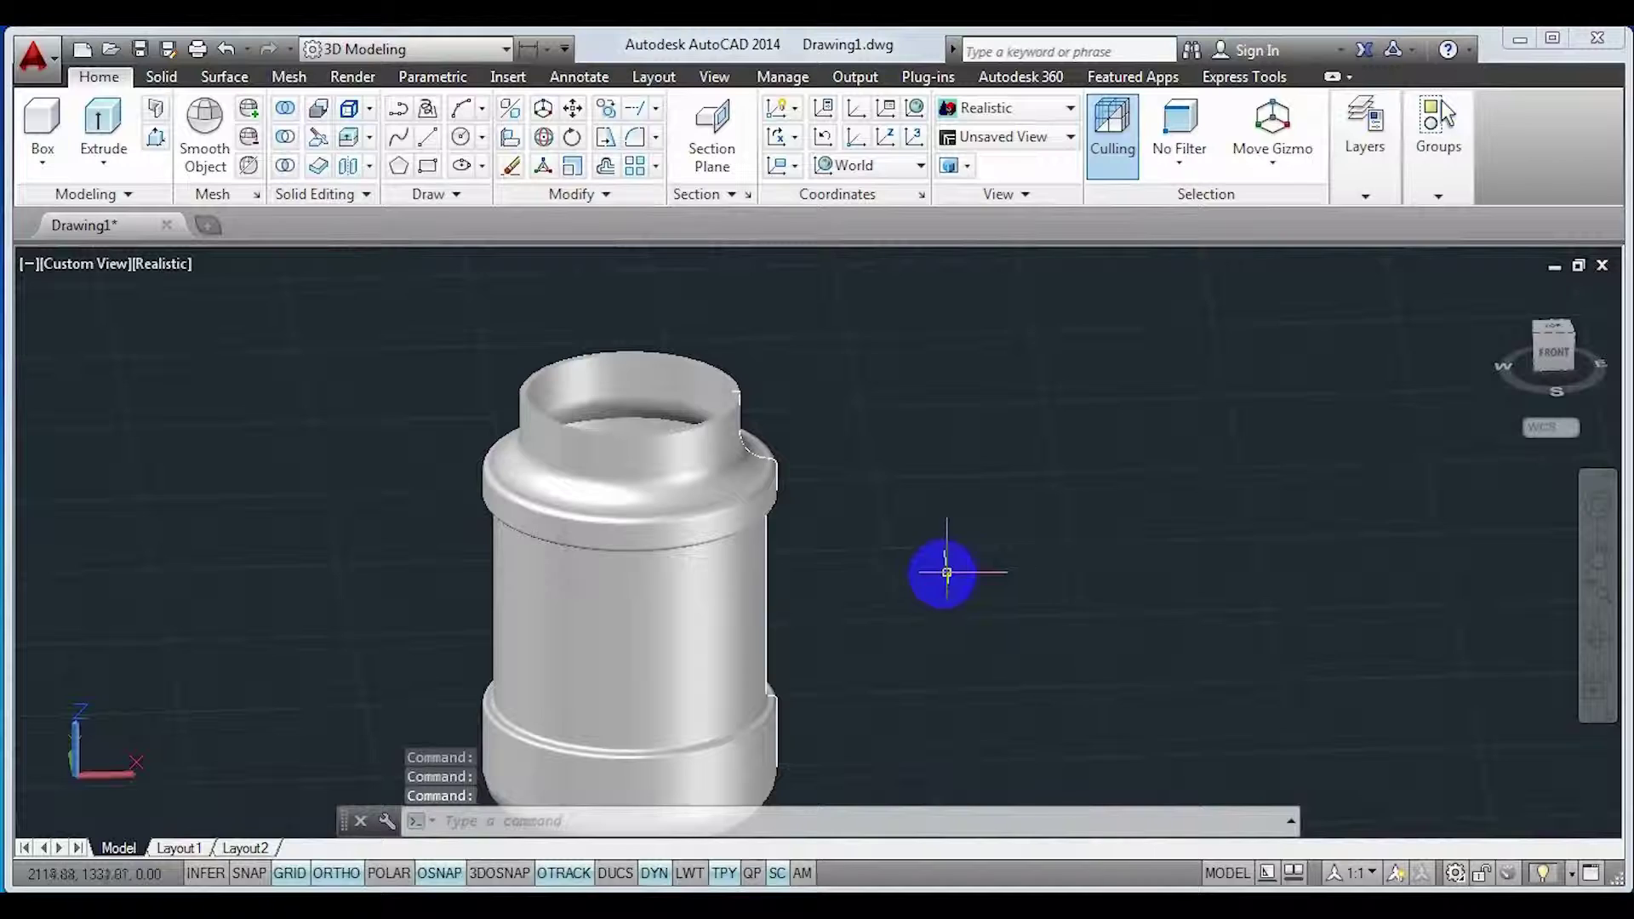
- Select the half-profile polyline on the jar's edge and move it horizontally to a clear spot beside the jar
scroll(752, 451, up, 2)
click(755, 442)
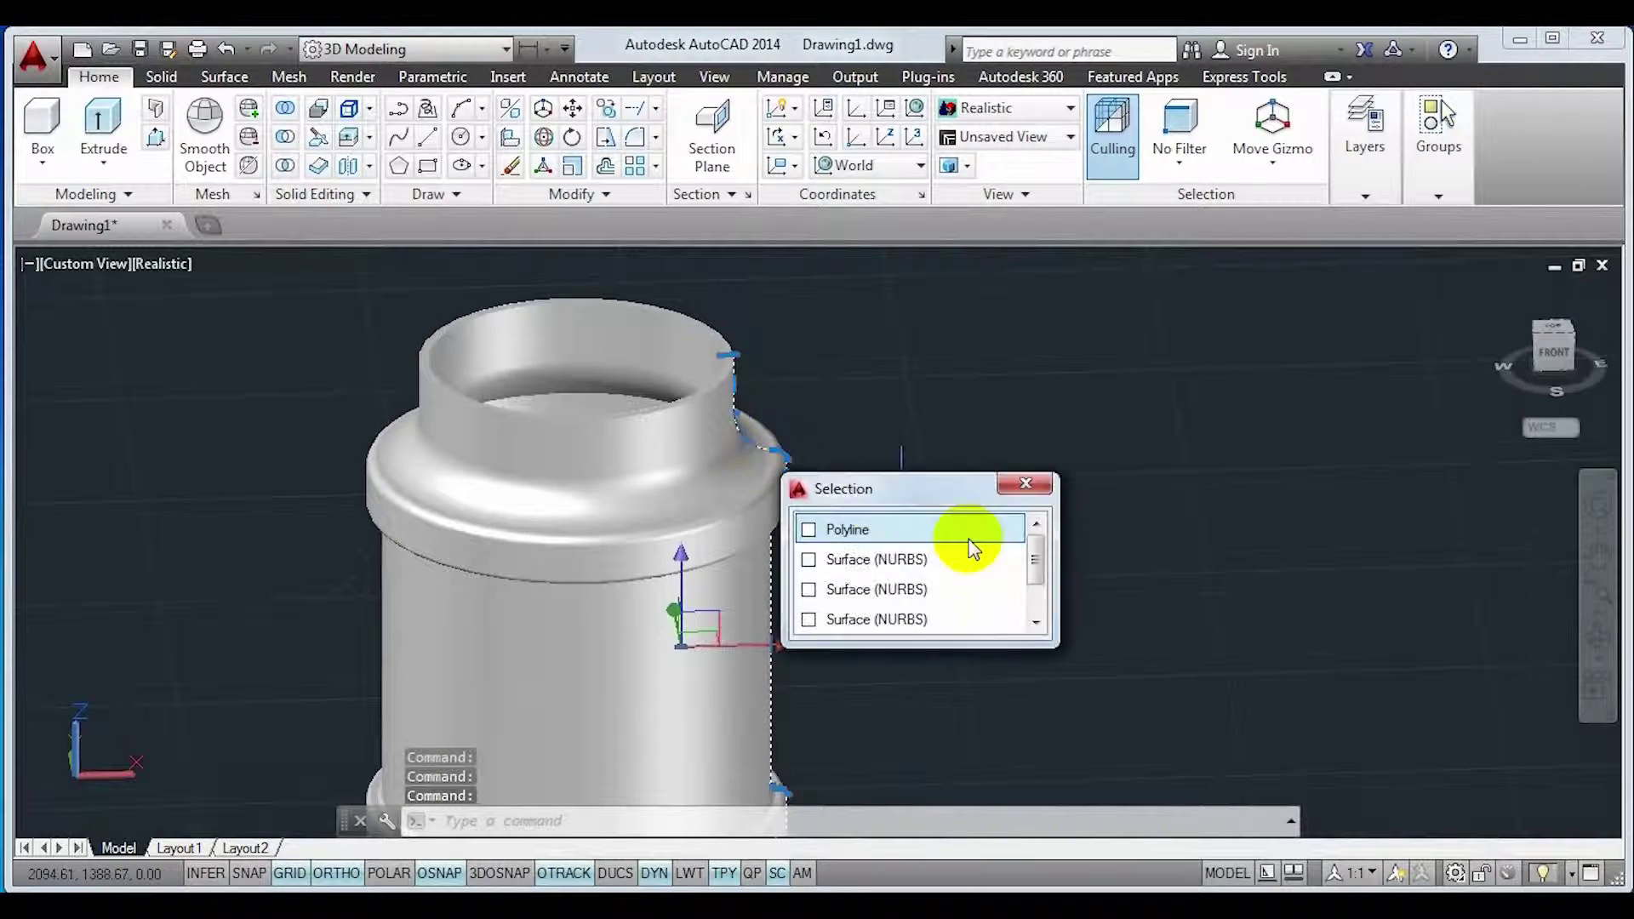
click(851, 526)
scroll(988, 543, down, 2)
middle_drag(988, 543, 785, 459)
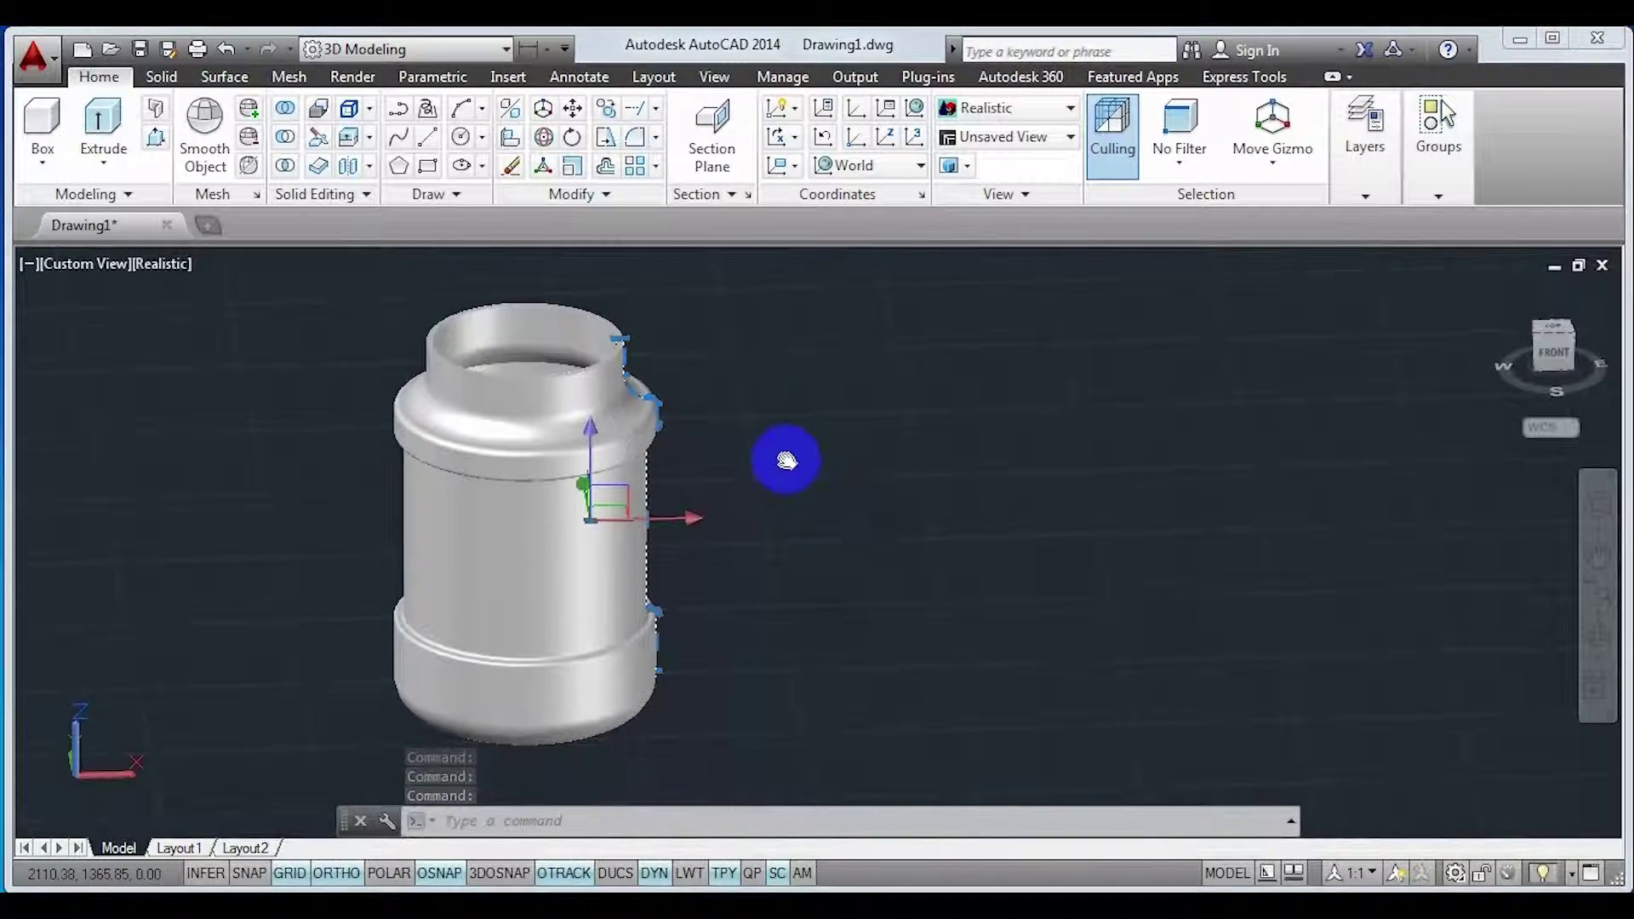
click(574, 108)
click(718, 316)
click(1183, 409)
- Turn off the drawing grid around the jar and the moved profile
scroll(1038, 504, down, 3)
scroll(872, 528, up, 3)
middle_drag(847, 579, 650, 502)
shift+middle_drag(645, 597, 596, 480)
click(300, 874)
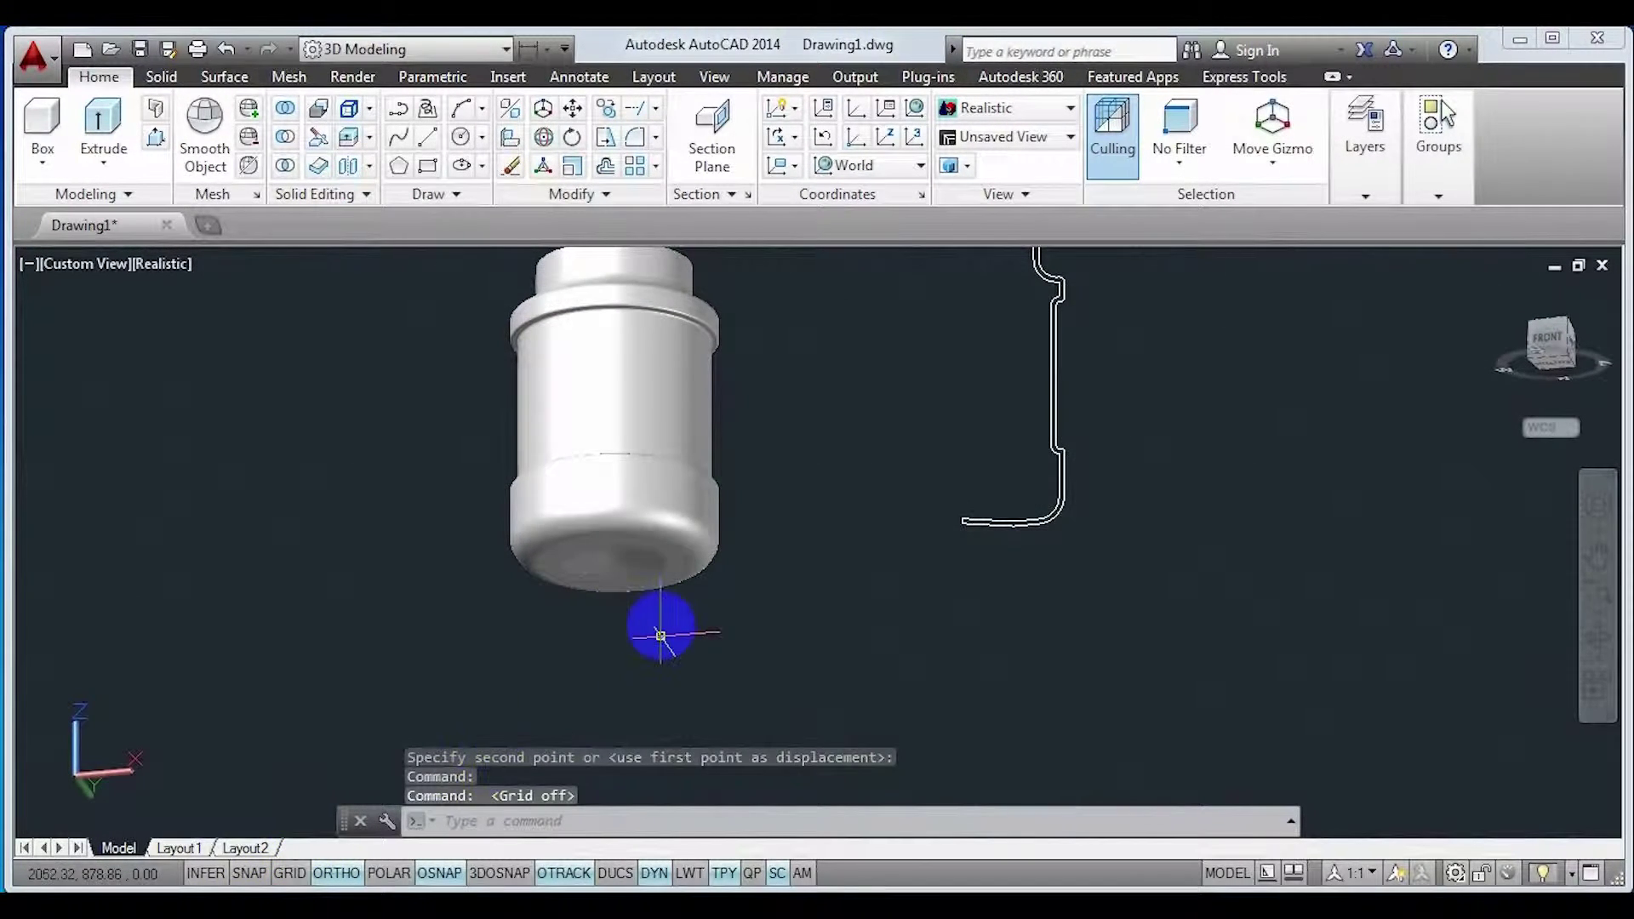
- Examine the jar's rounded base, side walls and neck from below, from the front and from above
scroll(651, 609, up, 2)
shift+middle_drag(641, 591, 687, 685)
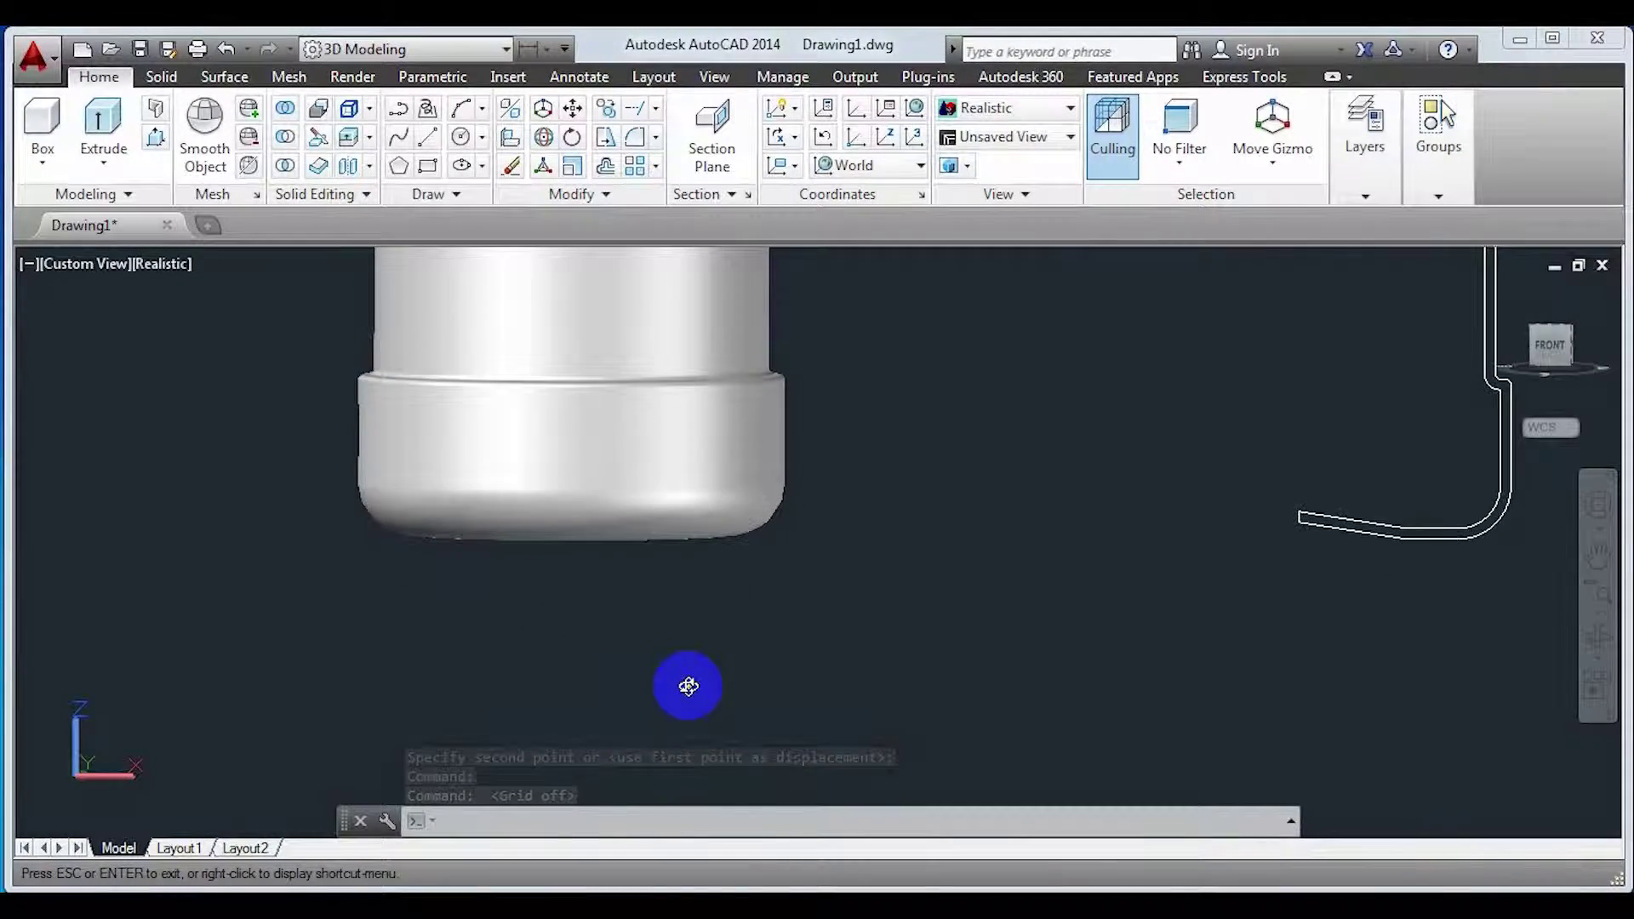
scroll(740, 543, down, 2)
middle_drag(744, 502, 682, 646)
scroll(691, 646, up, 4)
mouse_move(715, 572)
shift+middle_down()
mouse_move(737, 641)
mouse_move(703, 601)
mouse_move(718, 554)
mouse_move(704, 590)
mouse_move(692, 576)
shift+middle_up()
scroll(715, 455, down, 3)
shift+middle_drag(715, 456, 559, 501)
shift+middle_drag(664, 531, 714, 579)
middle_drag(528, 541, 576, 477)
scroll(575, 475, down, 2)
shift+middle_drag(598, 555, 817, 723)
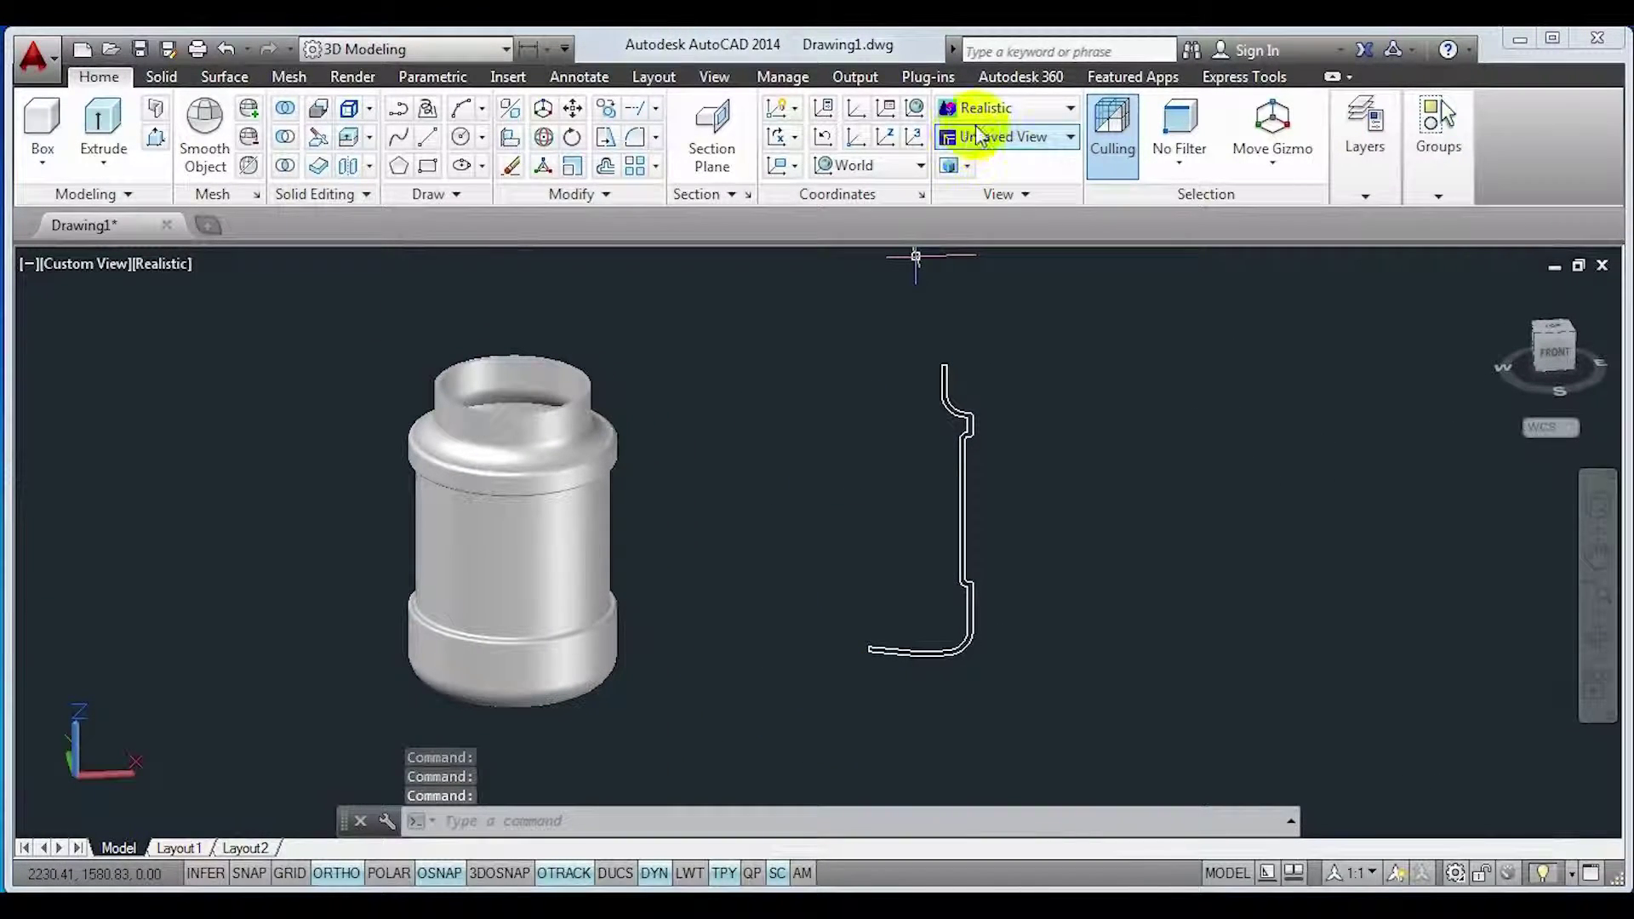
- Try the Shaded visual style on the jar and return to the Realistic style
click(1038, 108)
click(984, 238)
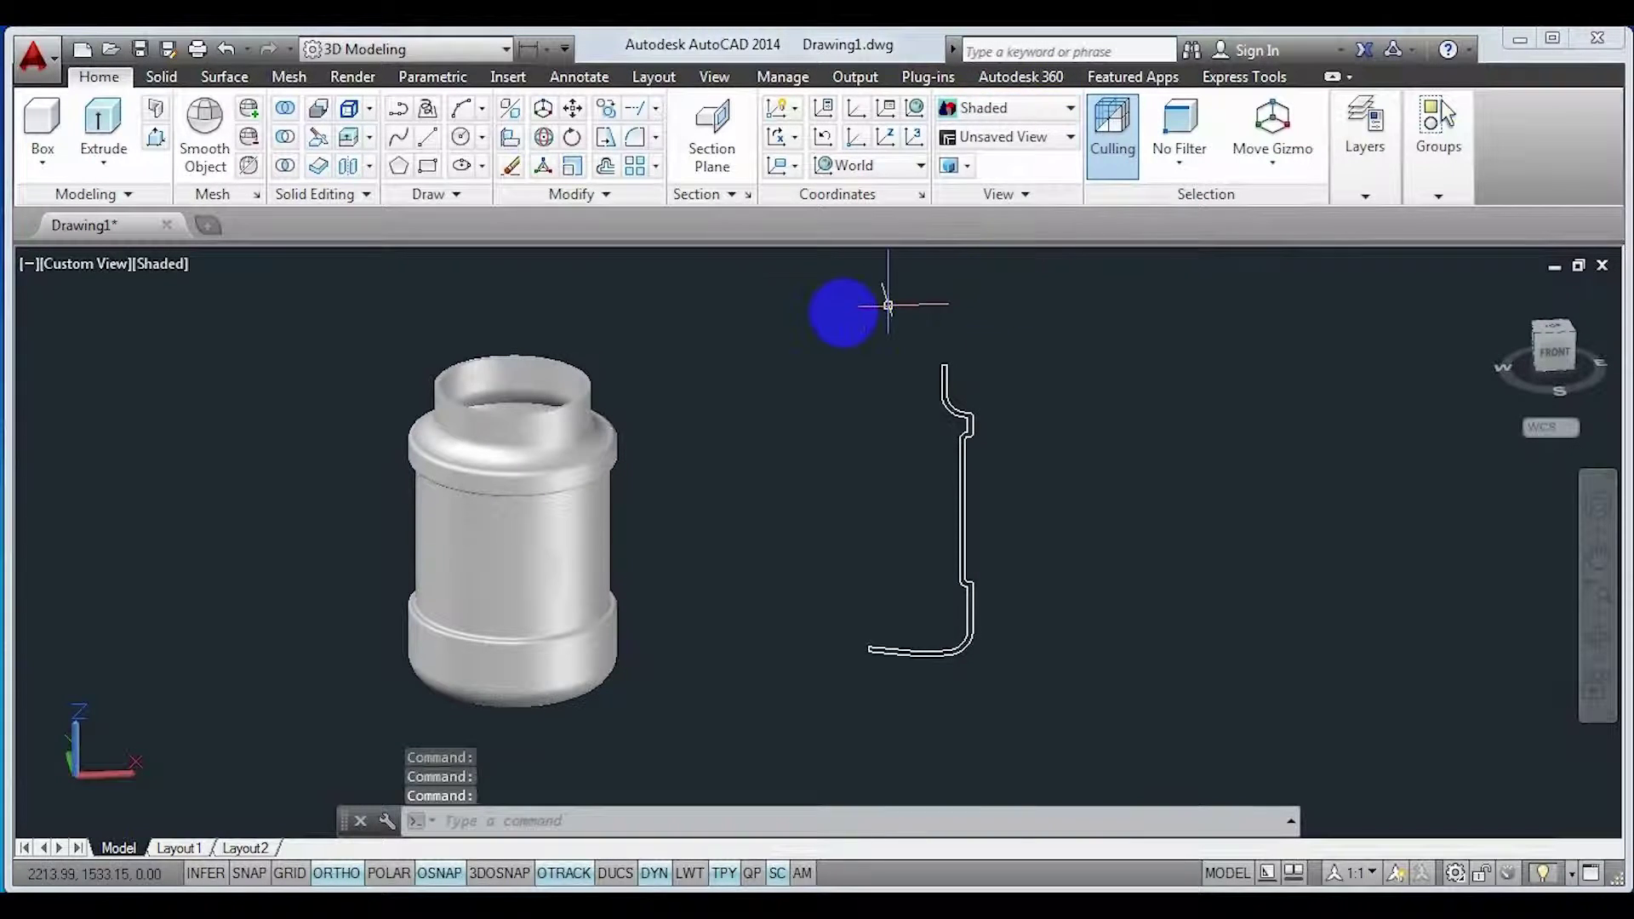
shift+middle_drag(635, 520, 653, 610)
scroll(551, 551, up, 5)
scroll(558, 554, down, 5)
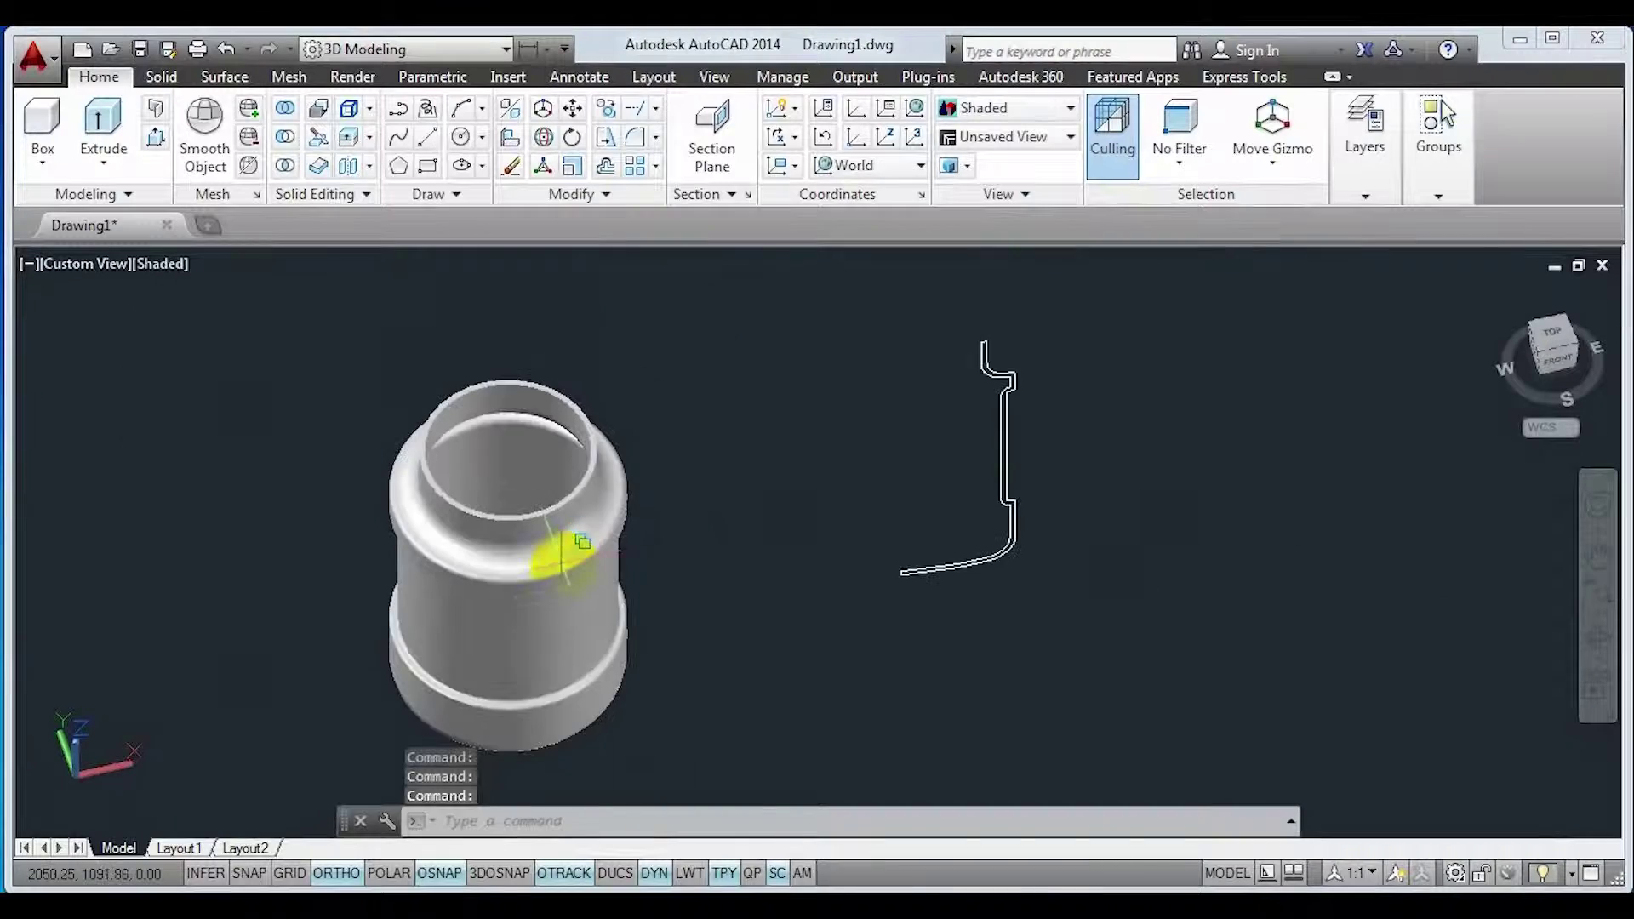
shift+middle_drag(558, 554, 840, 526)
click(1070, 111)
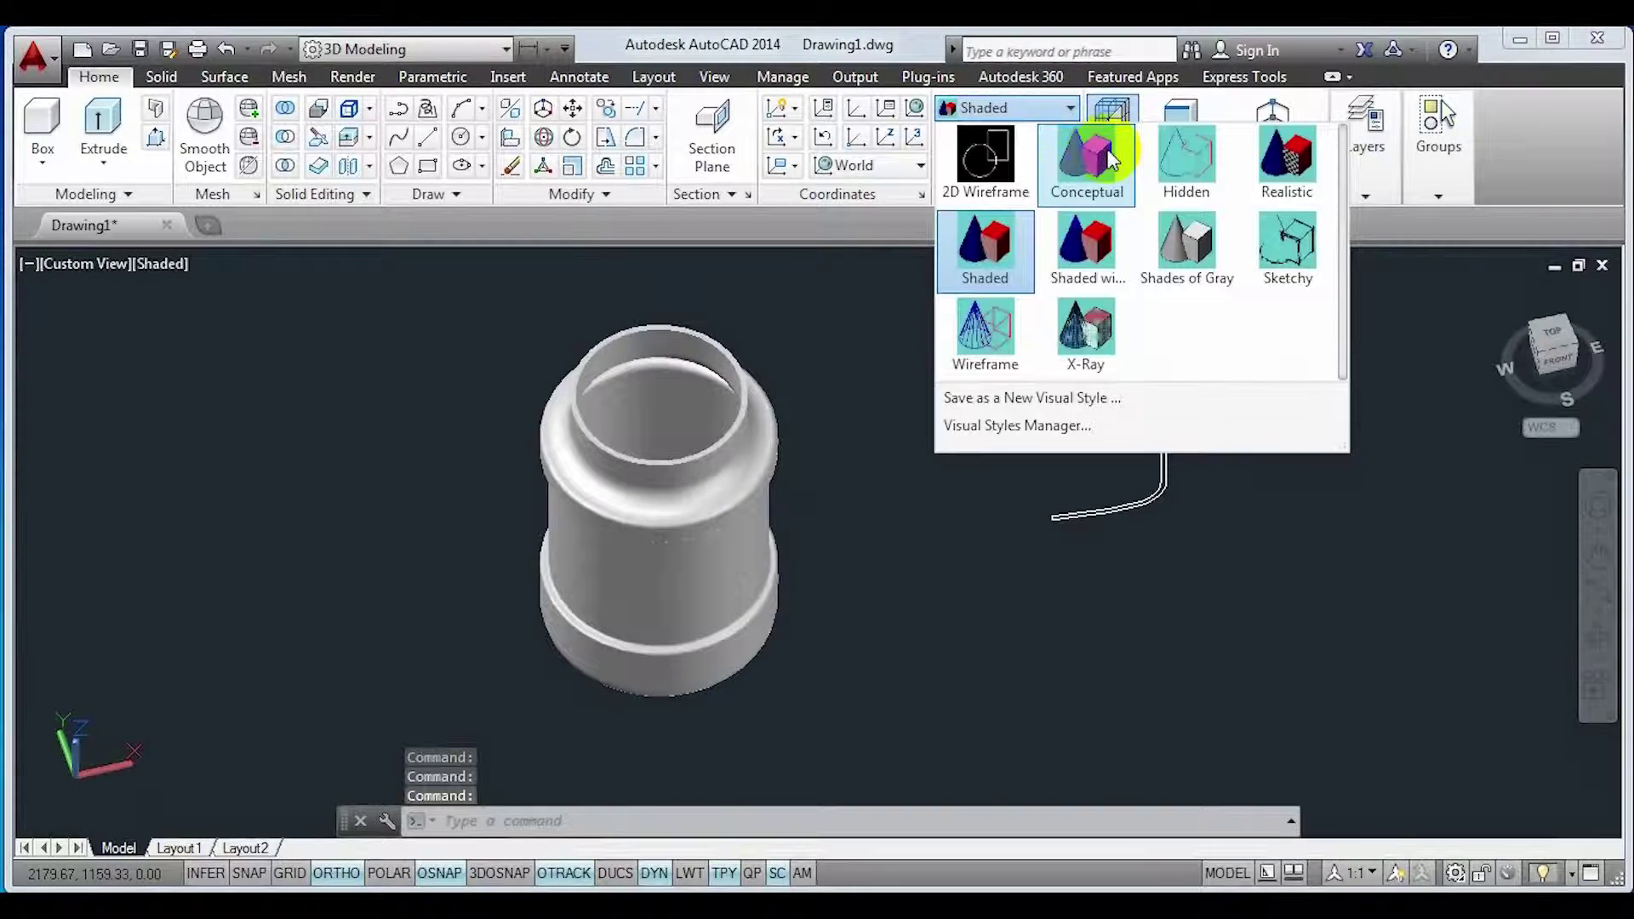
click(1284, 161)
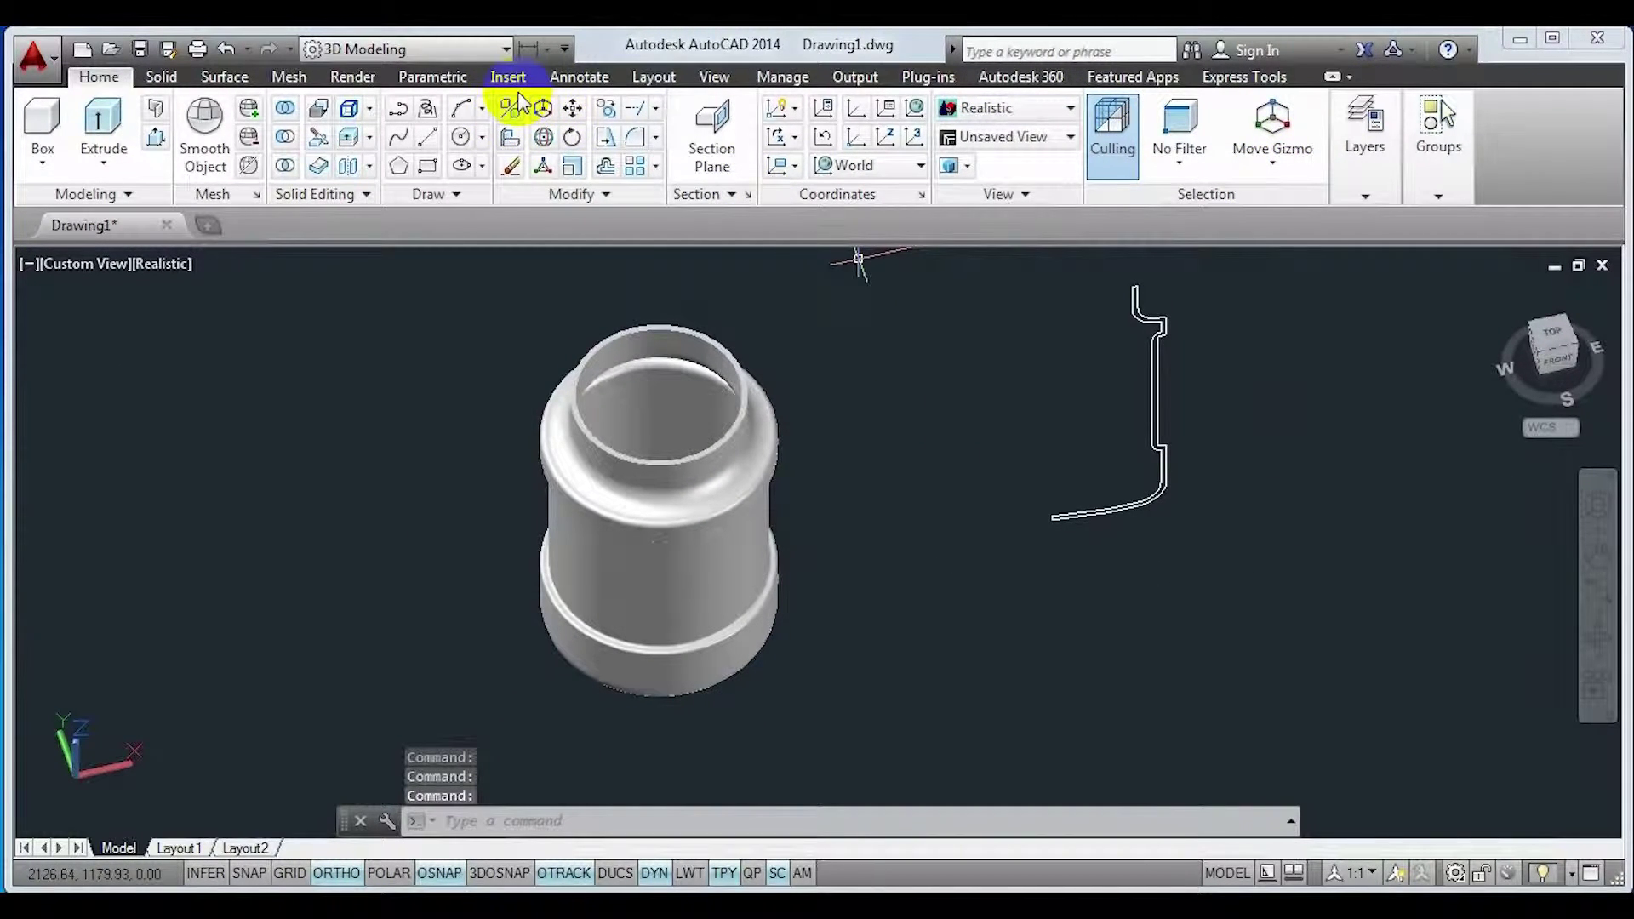
- Assign the Clear material from the Autodesk Library's Glass category to the whole jar and close the Materials Browser
click(353, 79)
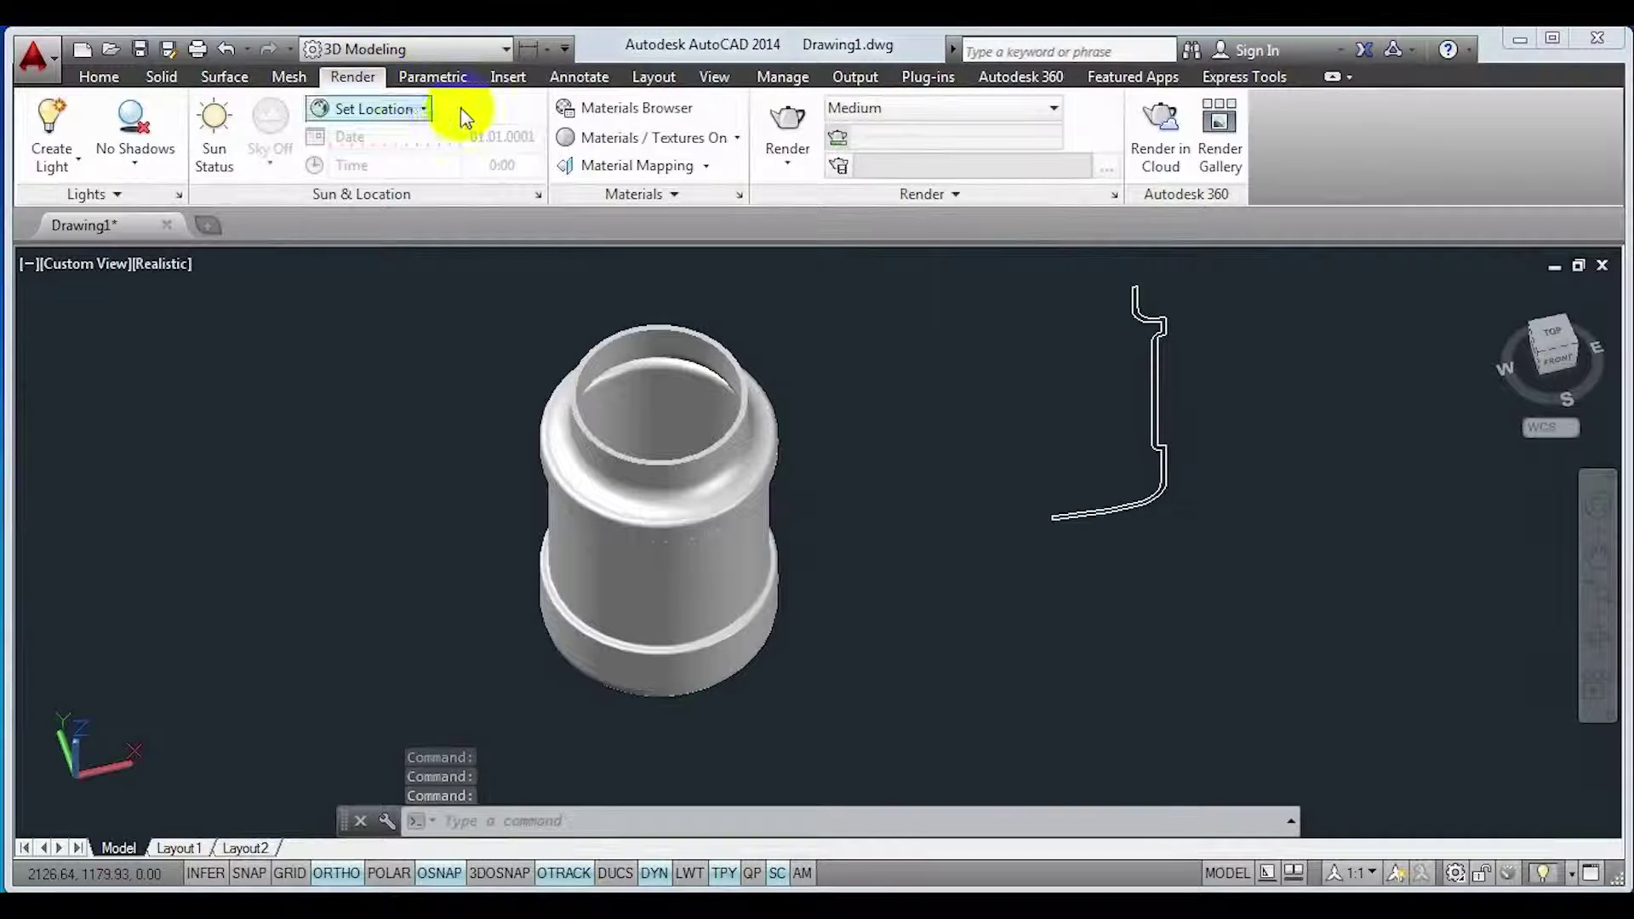
click(654, 111)
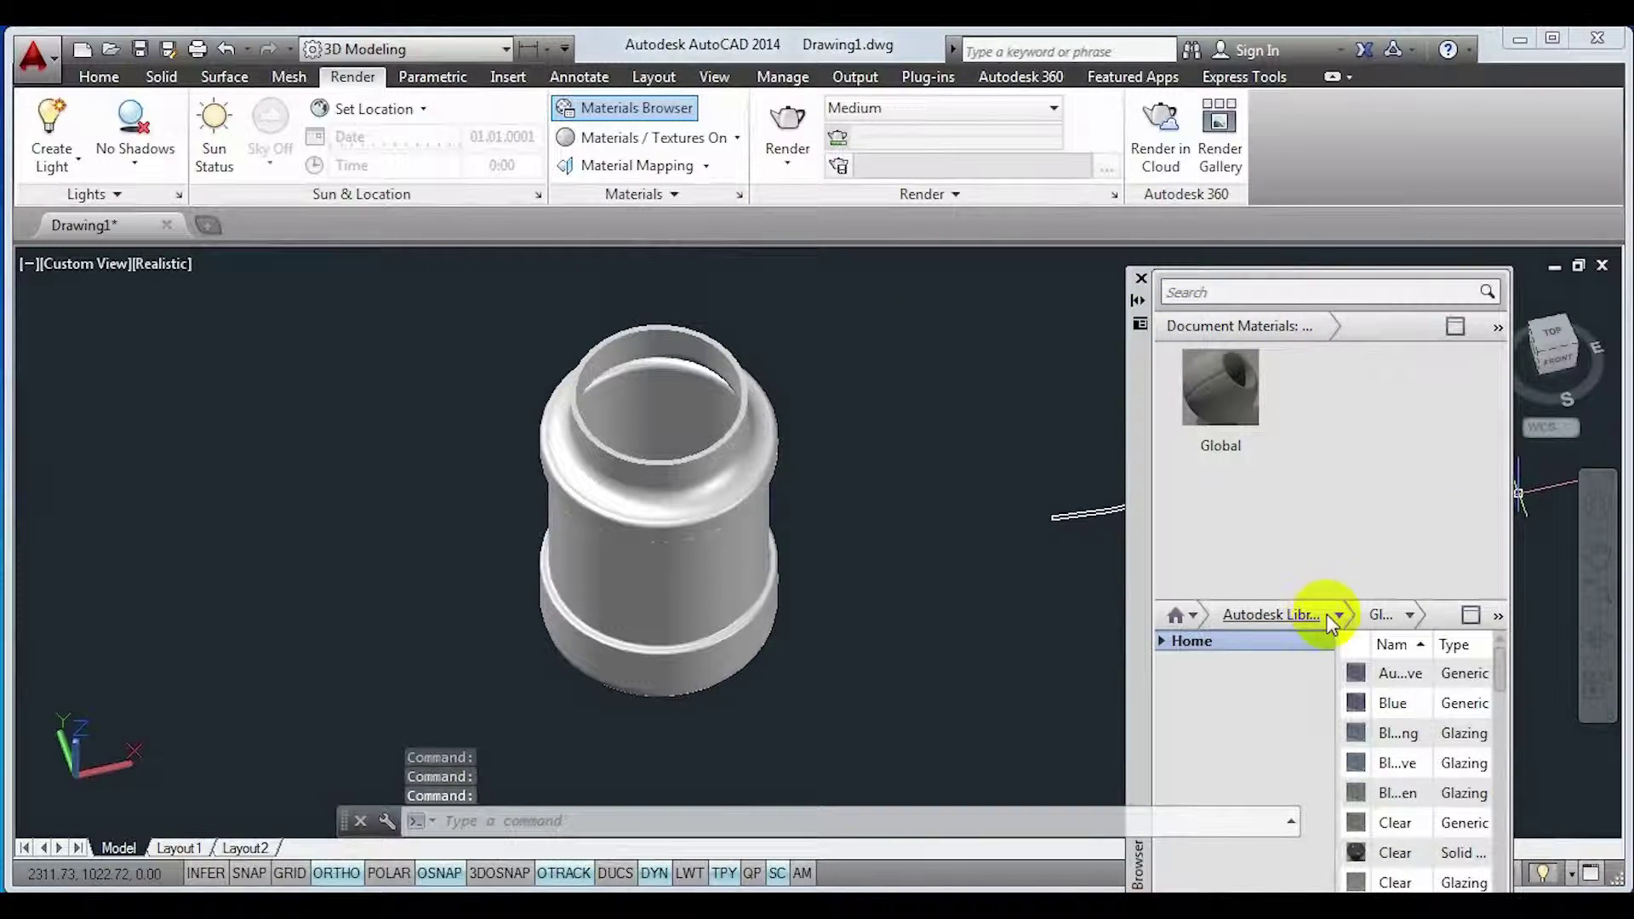
click(1341, 623)
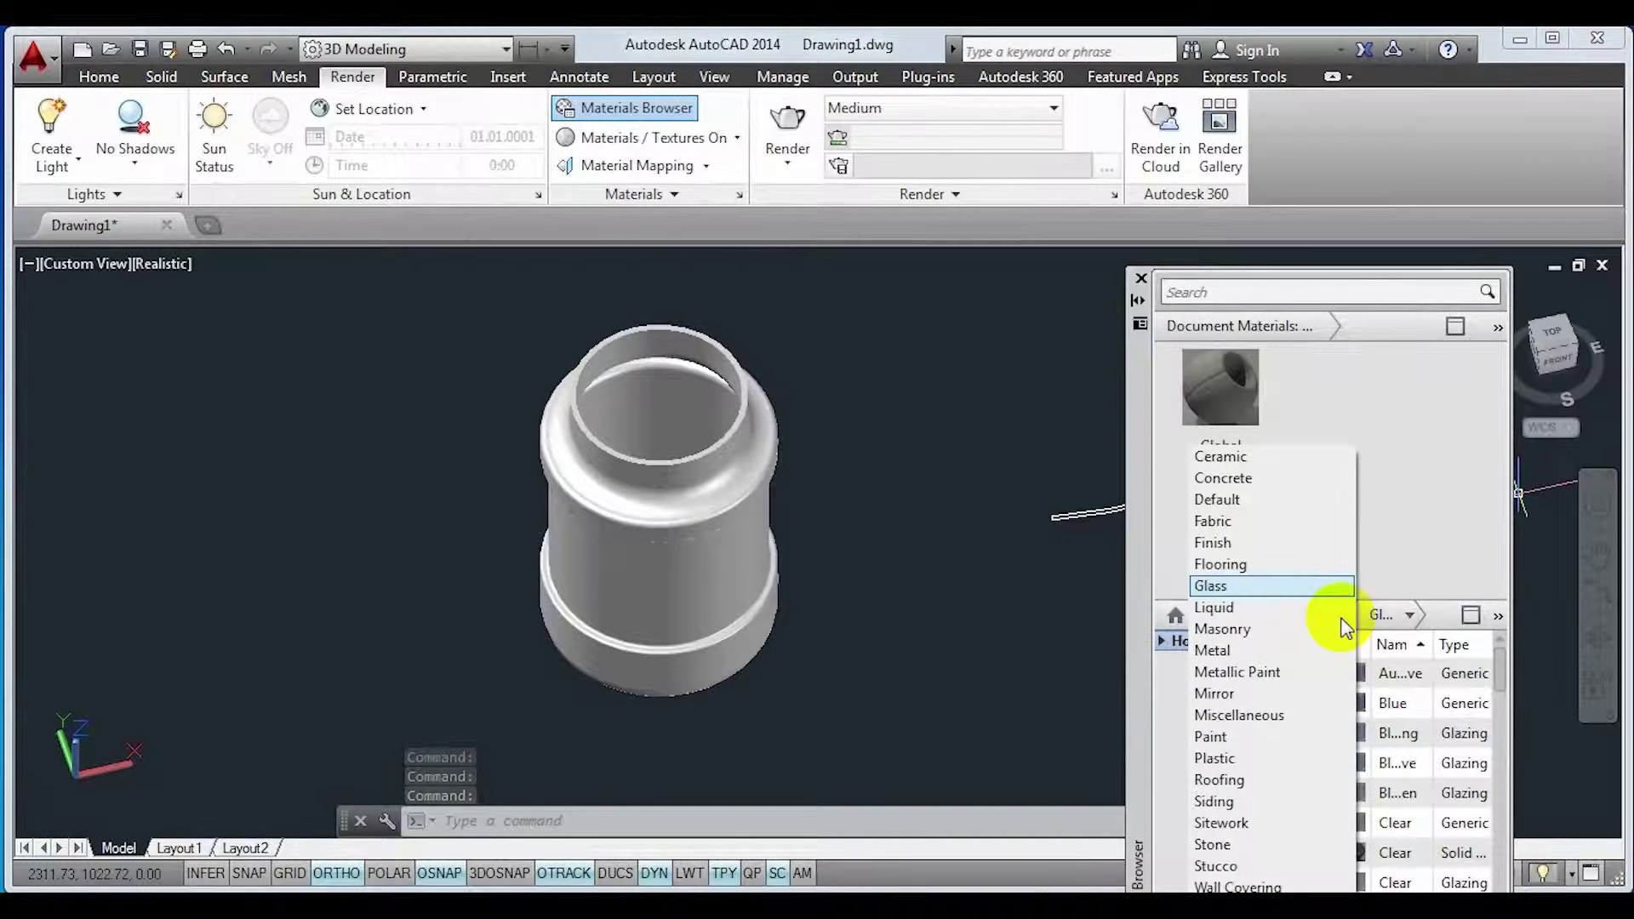
click(1215, 589)
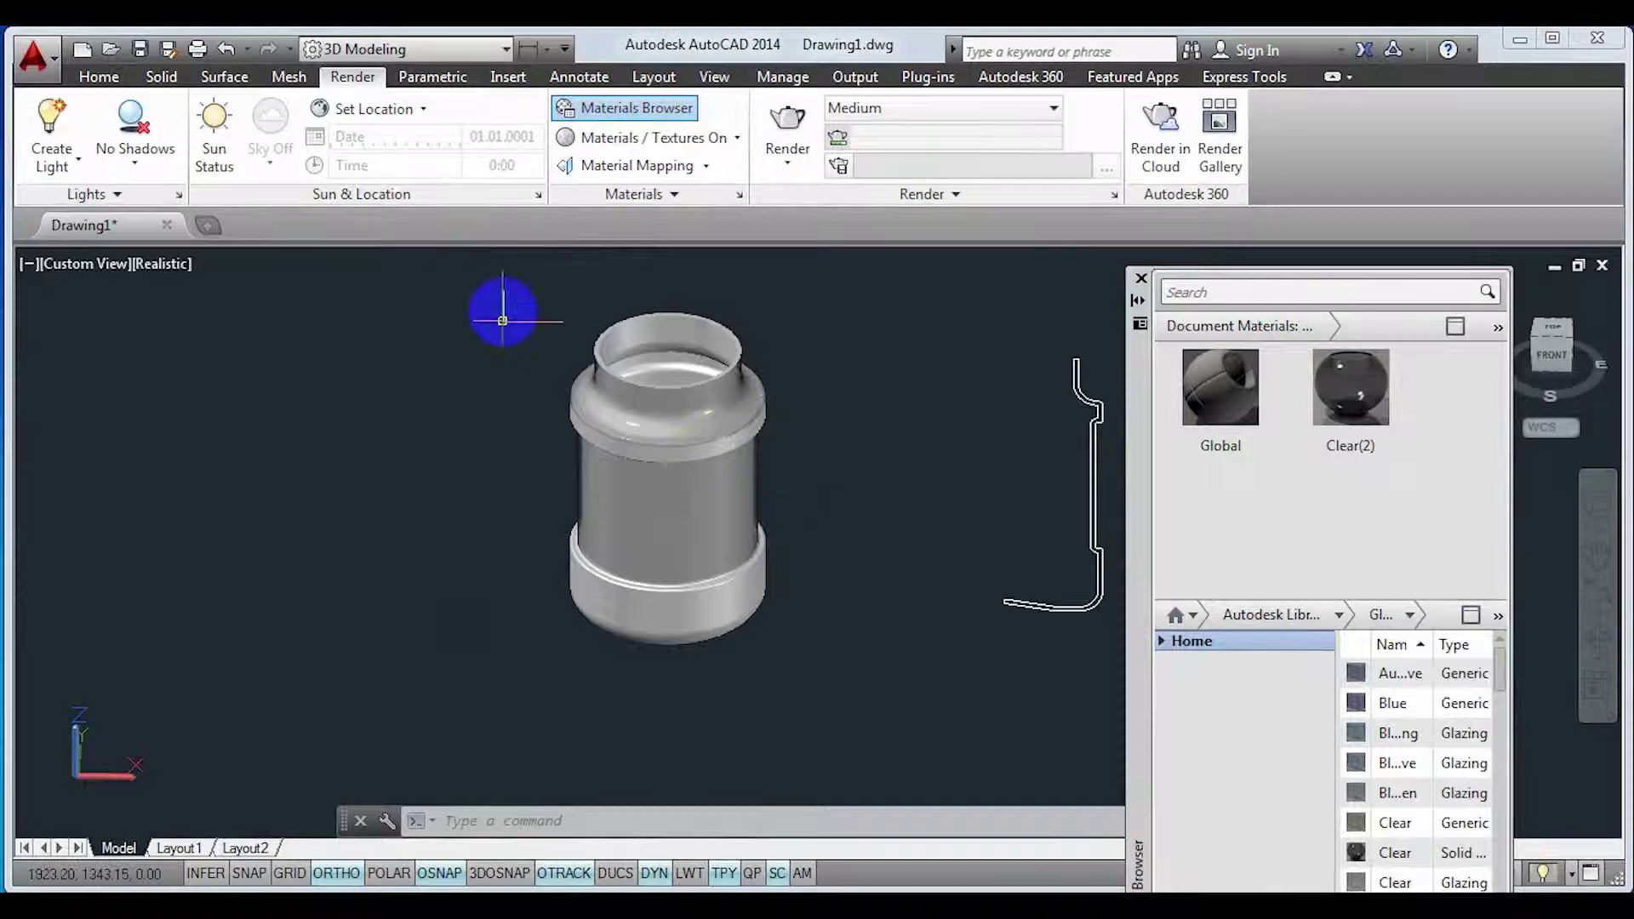
click(498, 303)
click(886, 689)
right_click(1354, 378)
click(1468, 390)
shift+middle_drag(869, 542, 1098, 470)
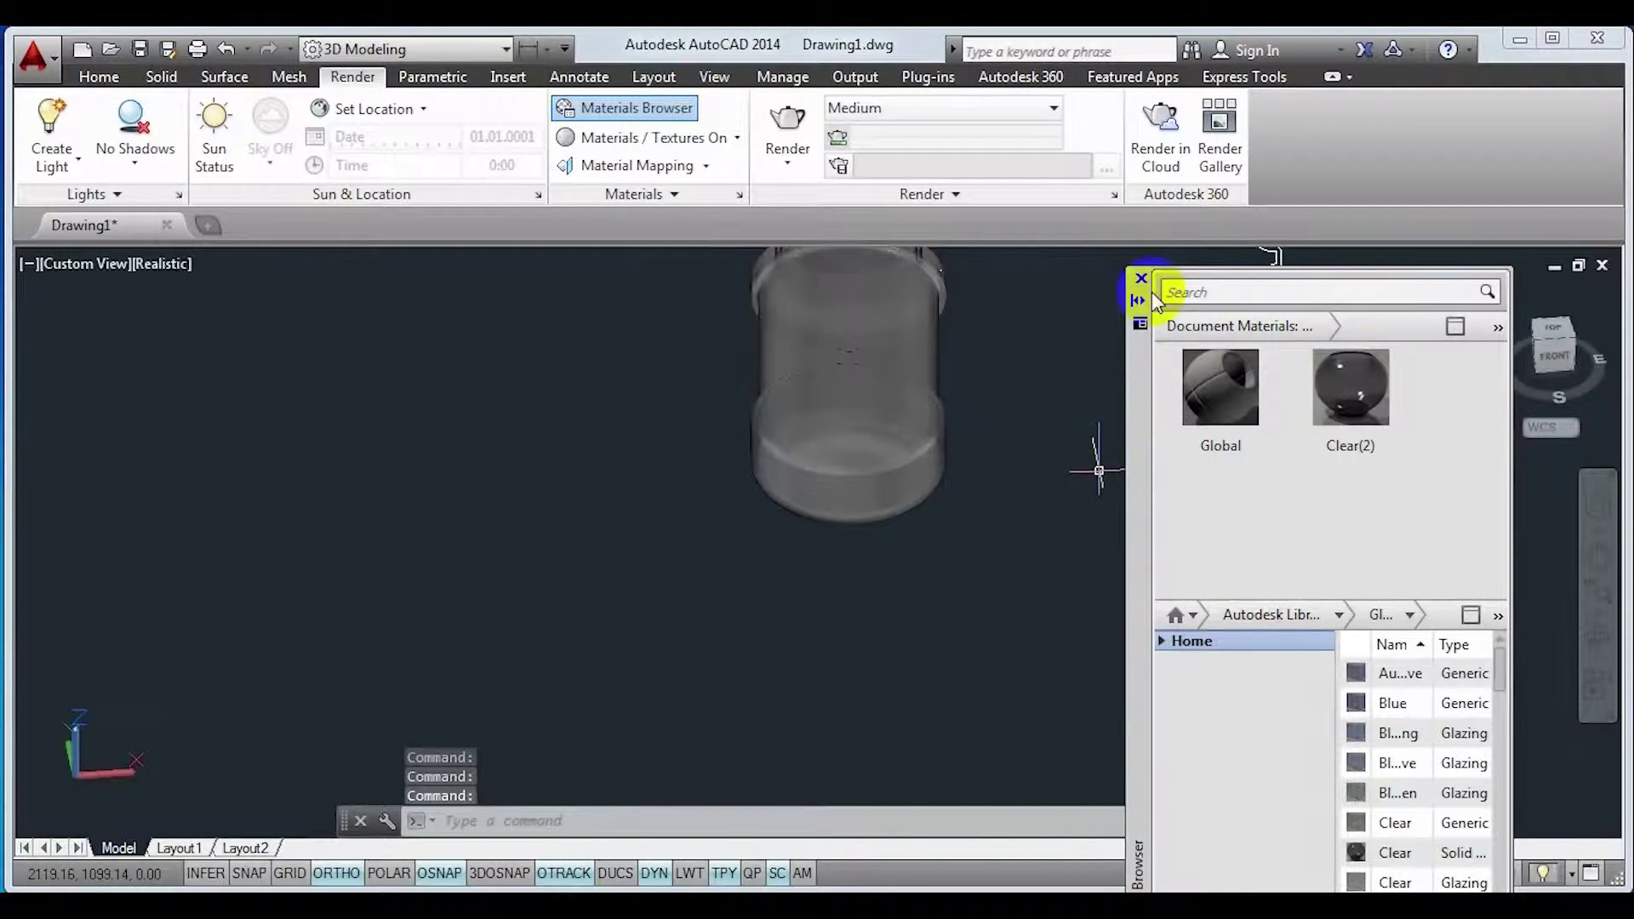
click(1142, 279)
- Delete the leftover half profile beside the jar and render the glass jar at Medium quality
middle_drag(972, 371, 722, 529)
click(972, 267)
click(1170, 617)
click(1106, 545)
click(996, 452)
key(Delete)
click(789, 124)
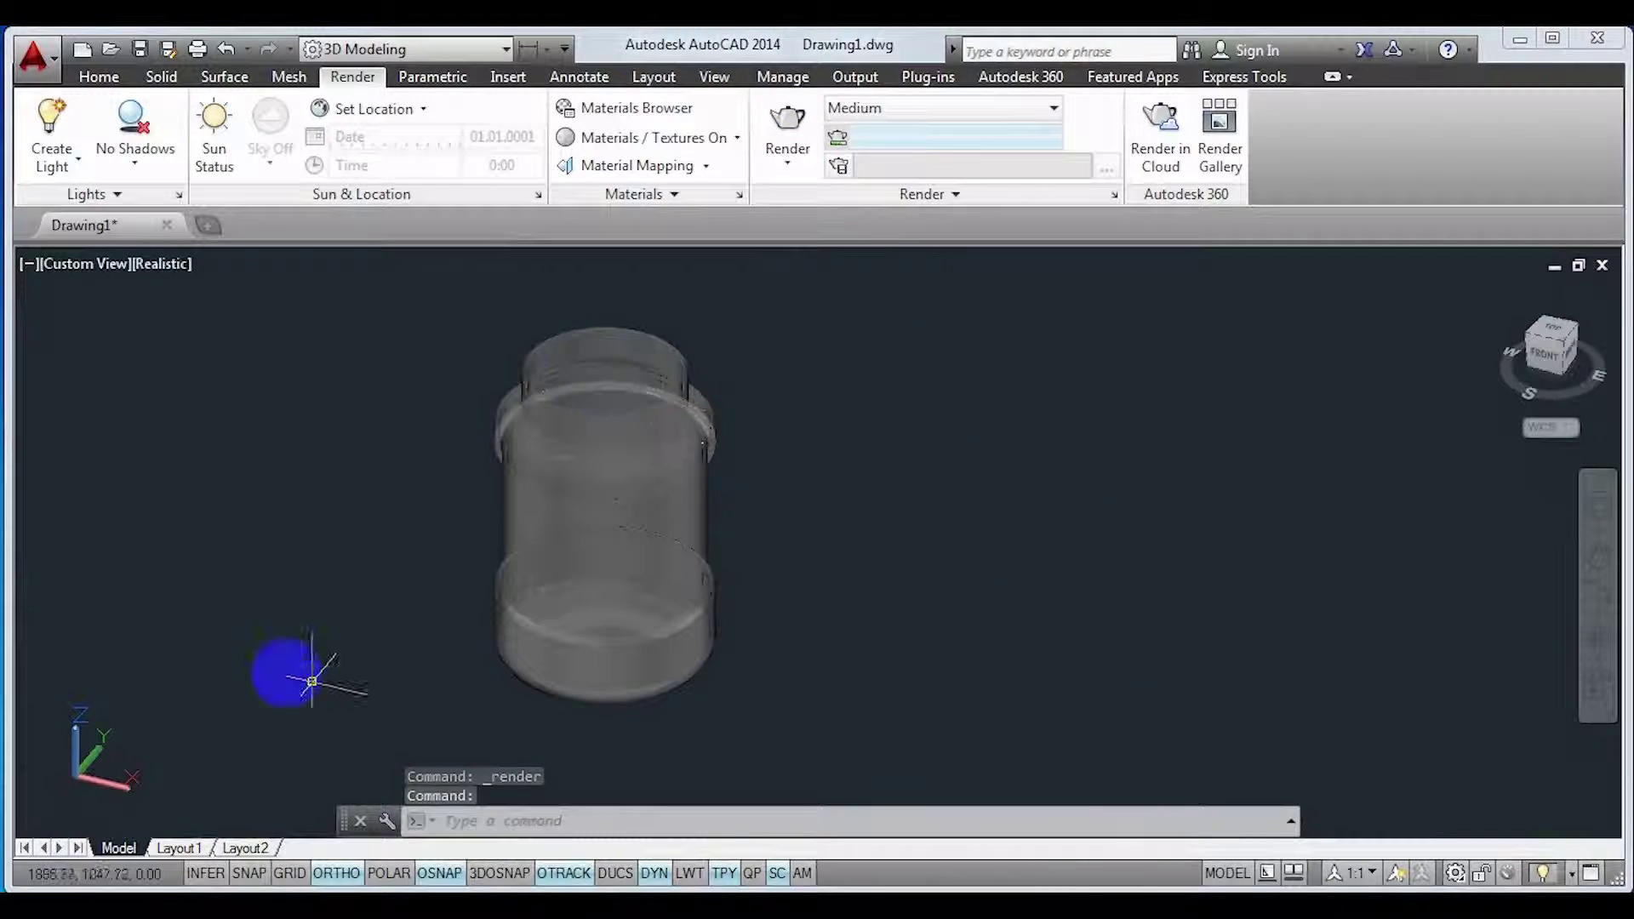
- Delete the existing viewport from Layout1 and start a base view from model space
click(178, 848)
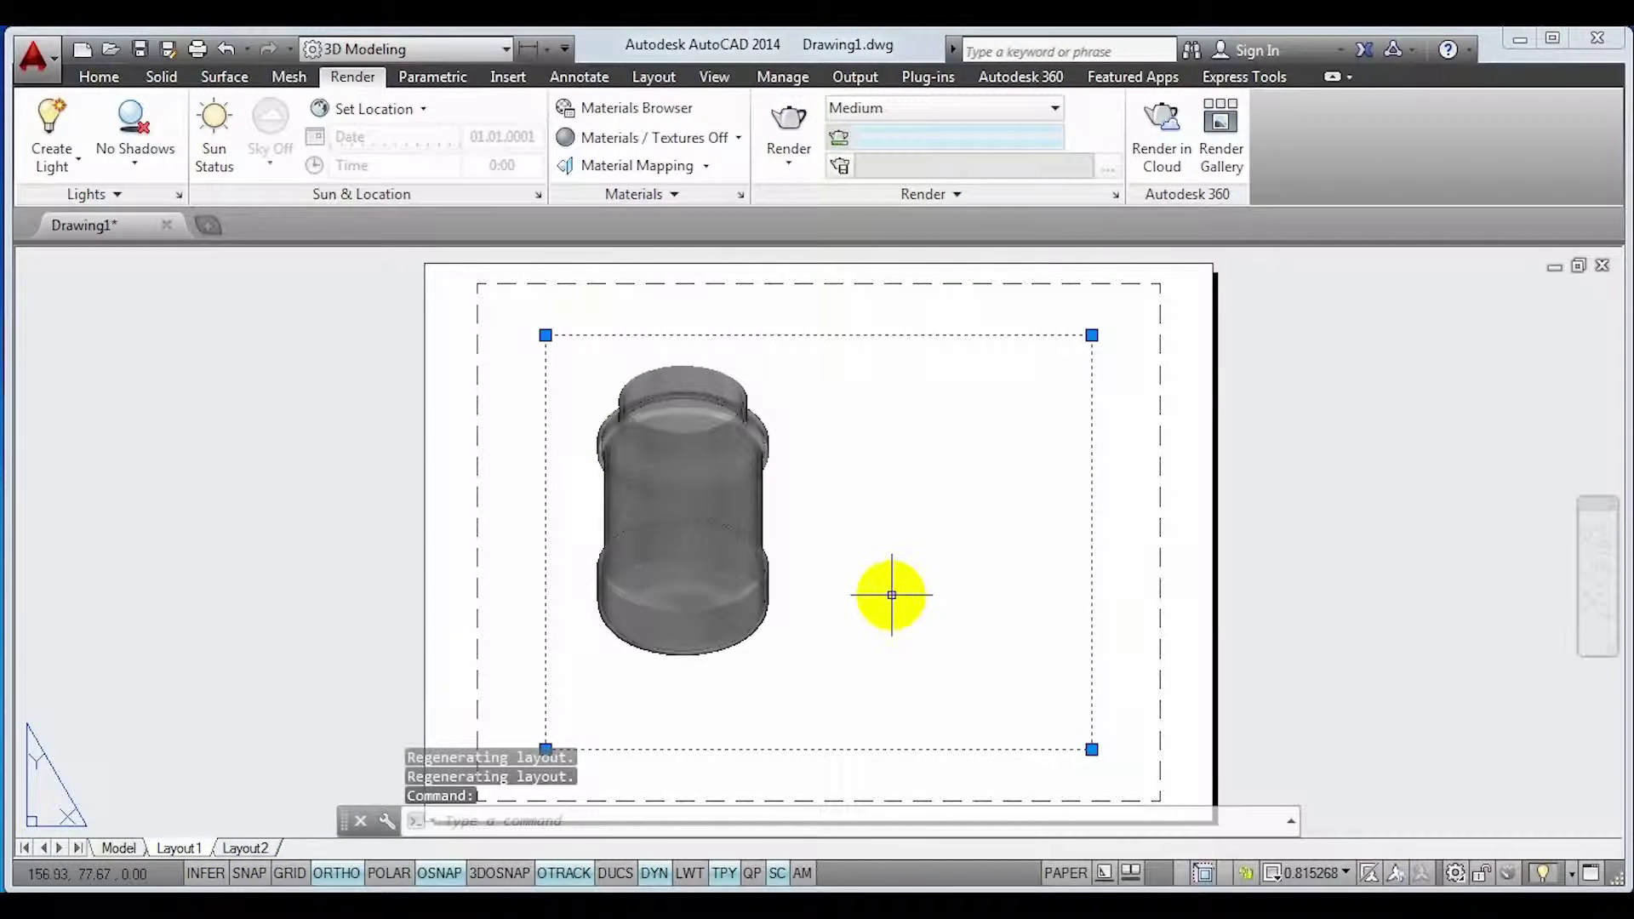
key(Delete)
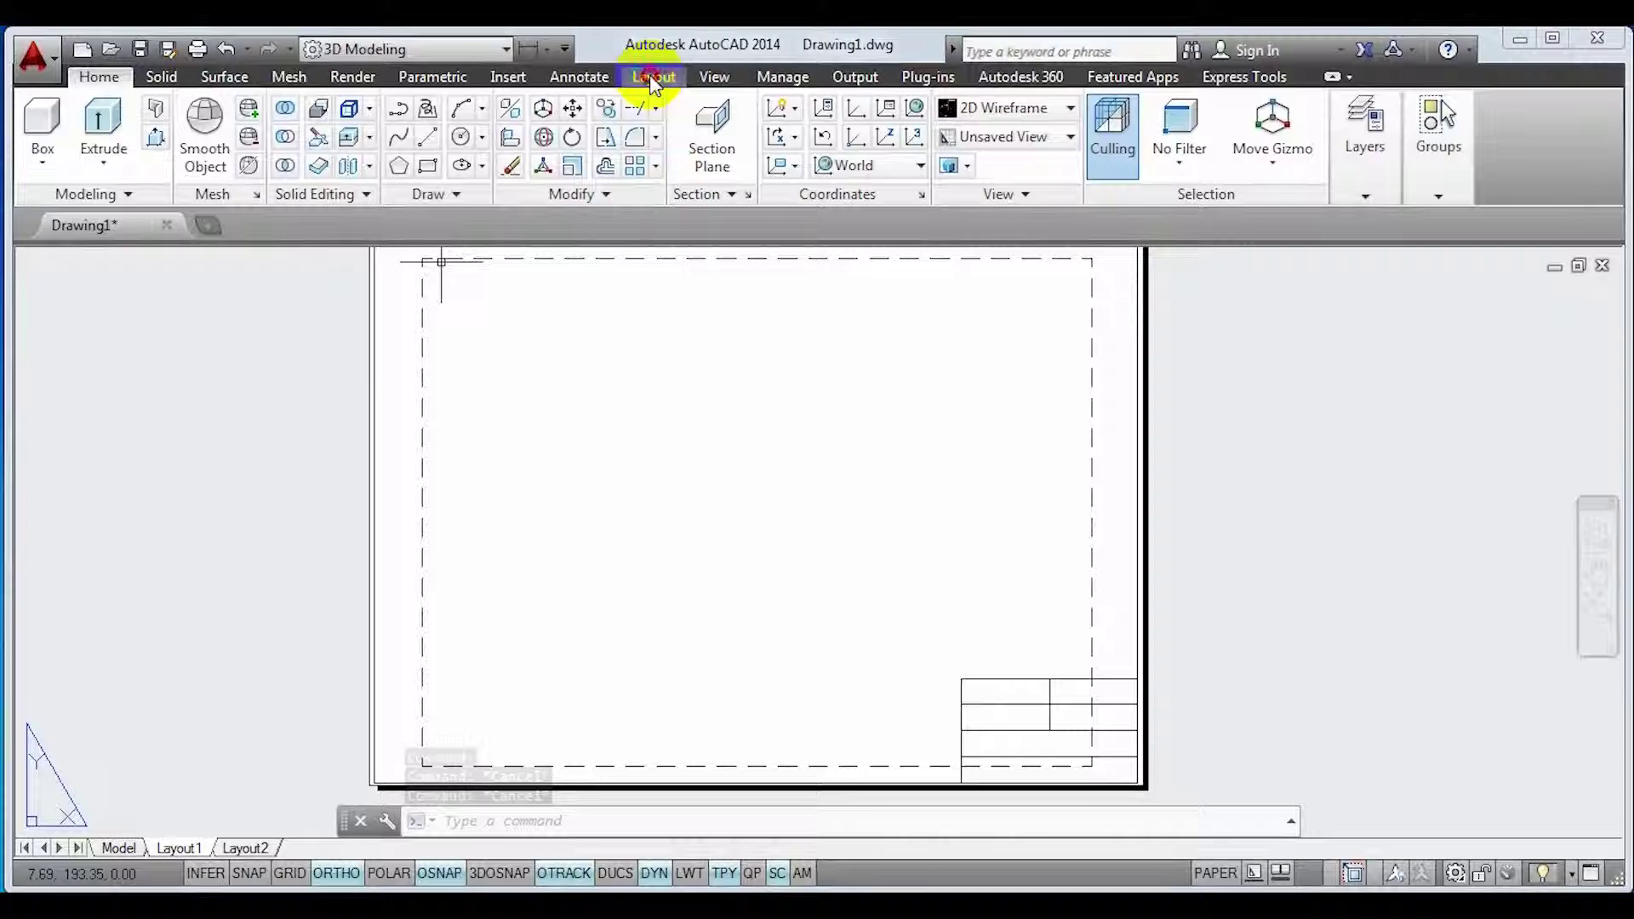
click(653, 76)
click(341, 163)
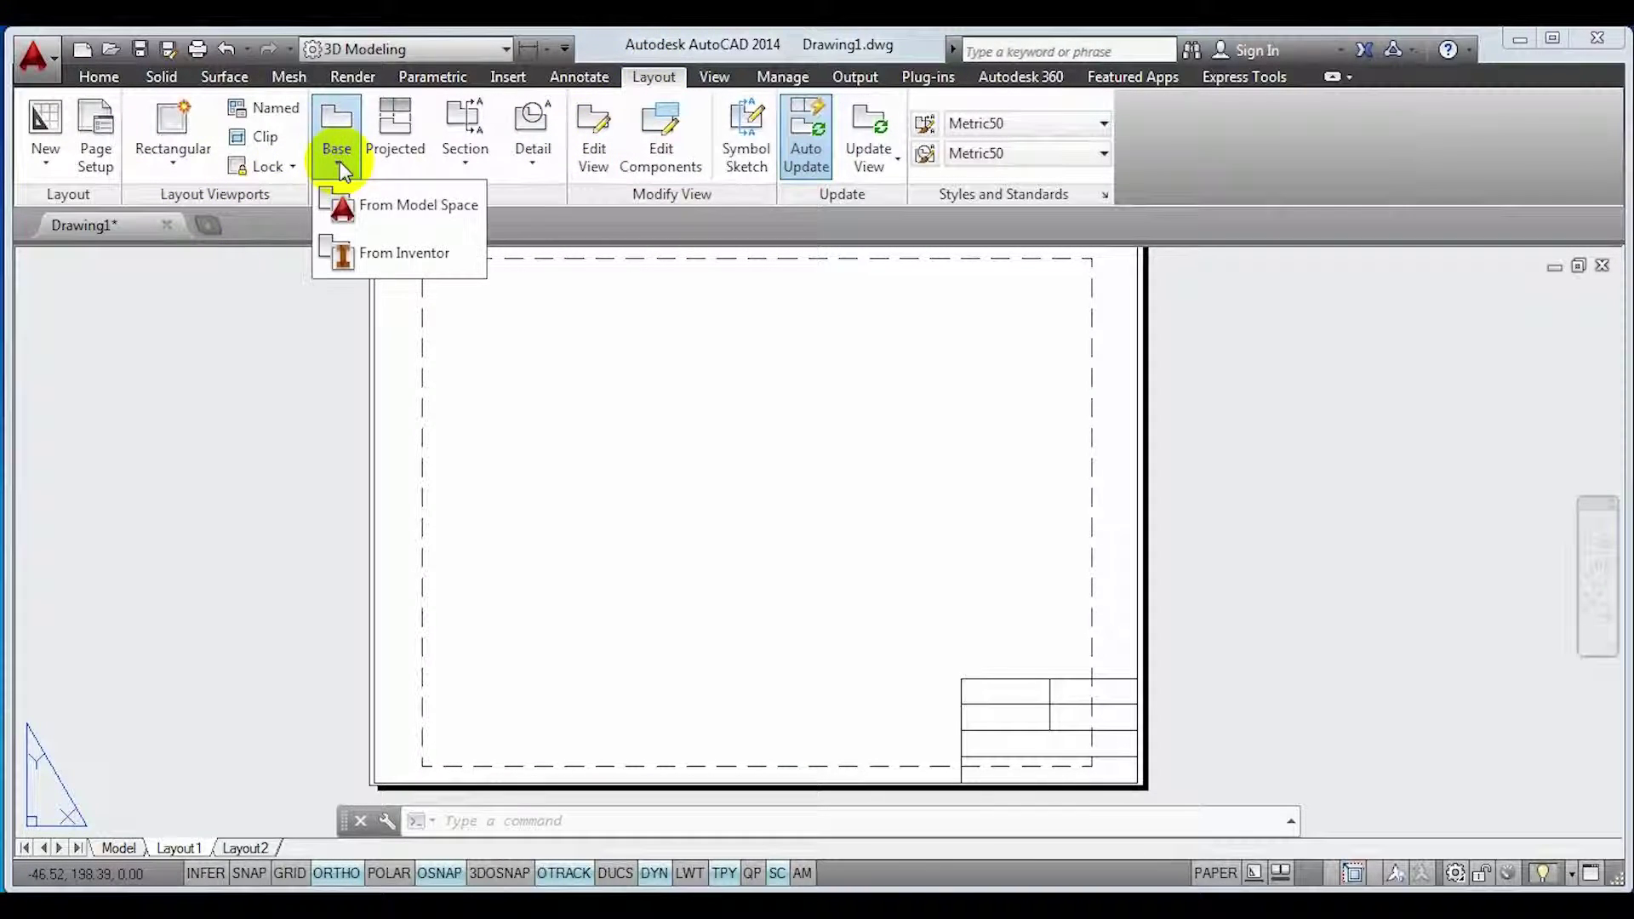
click(426, 216)
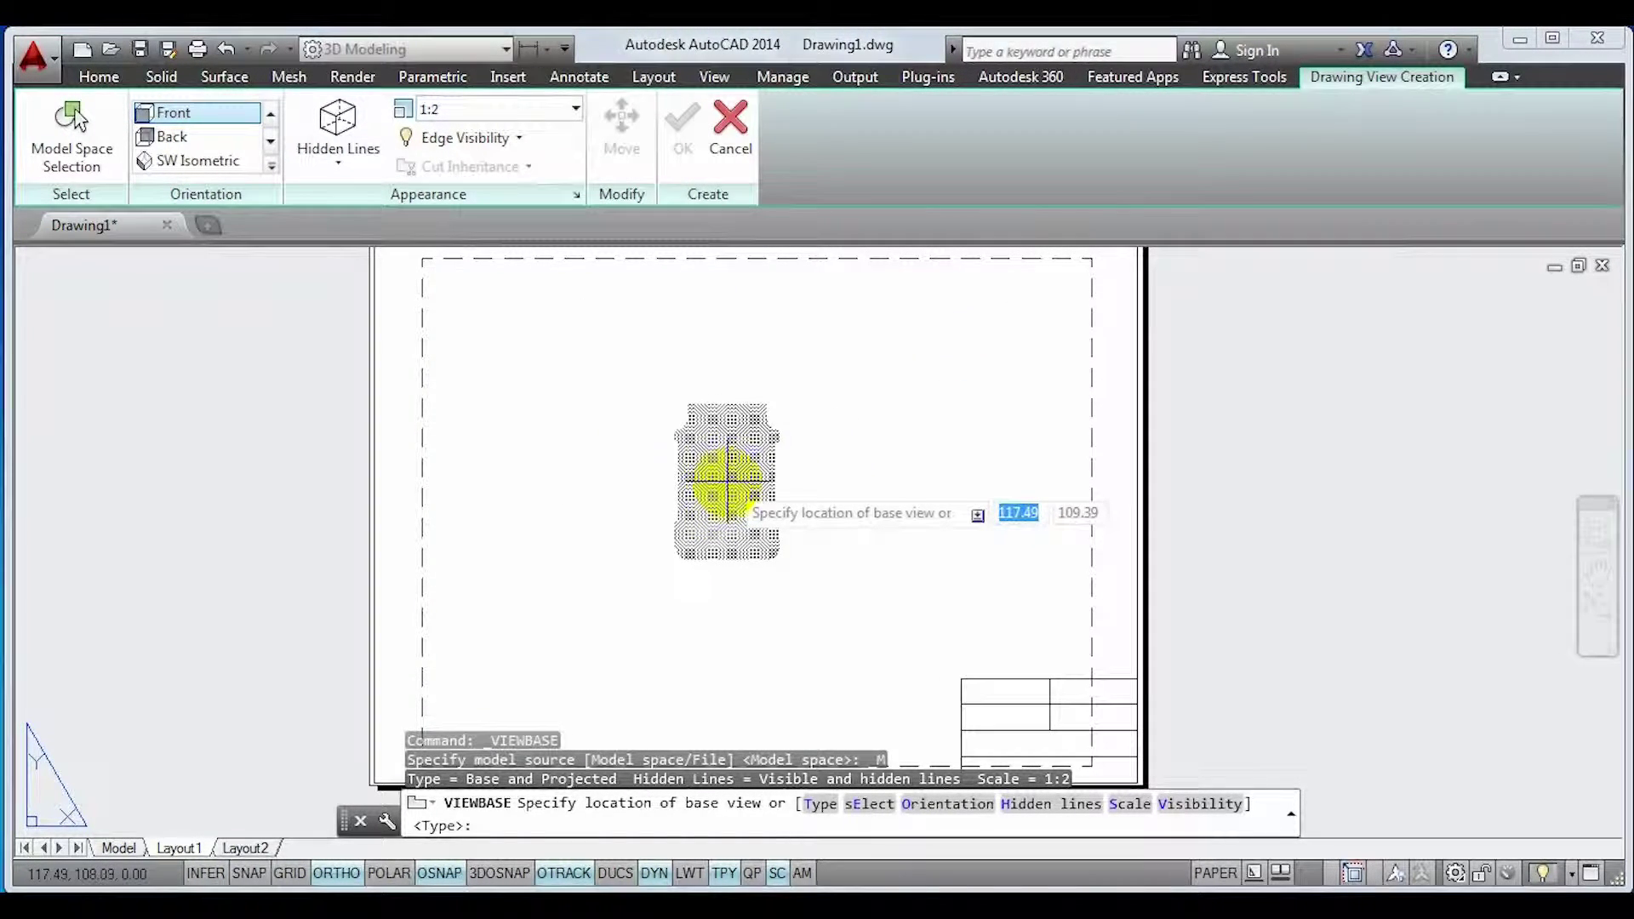
- Try Shaded with visible lines for the base view and return to Visible and hidden lines
scroll(746, 474, down, 2)
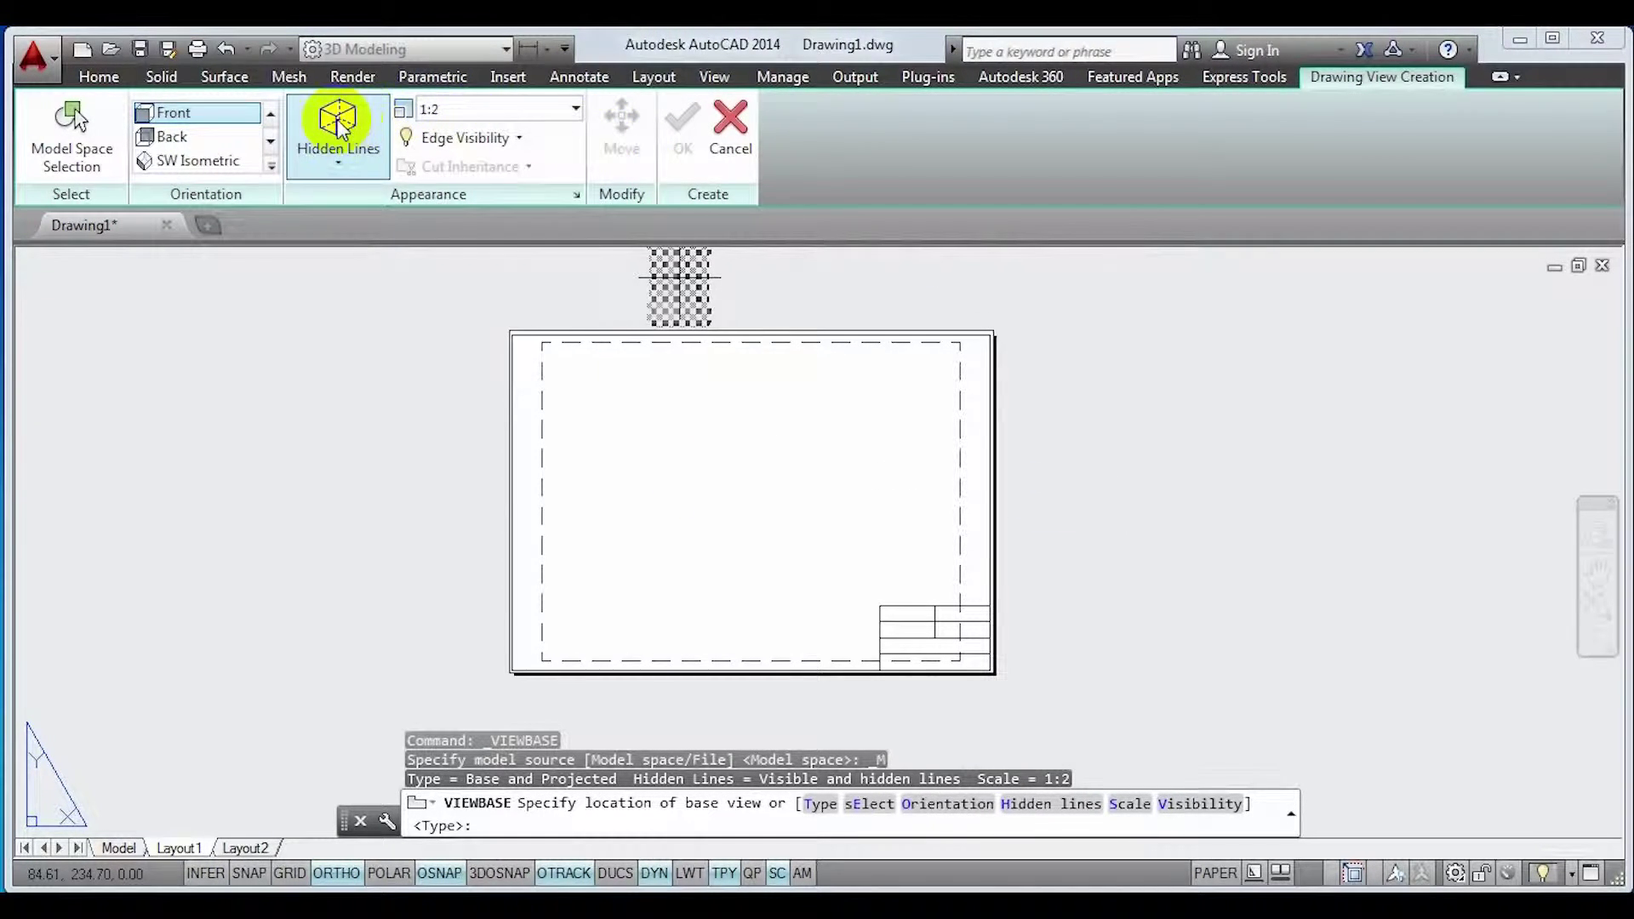
click(338, 167)
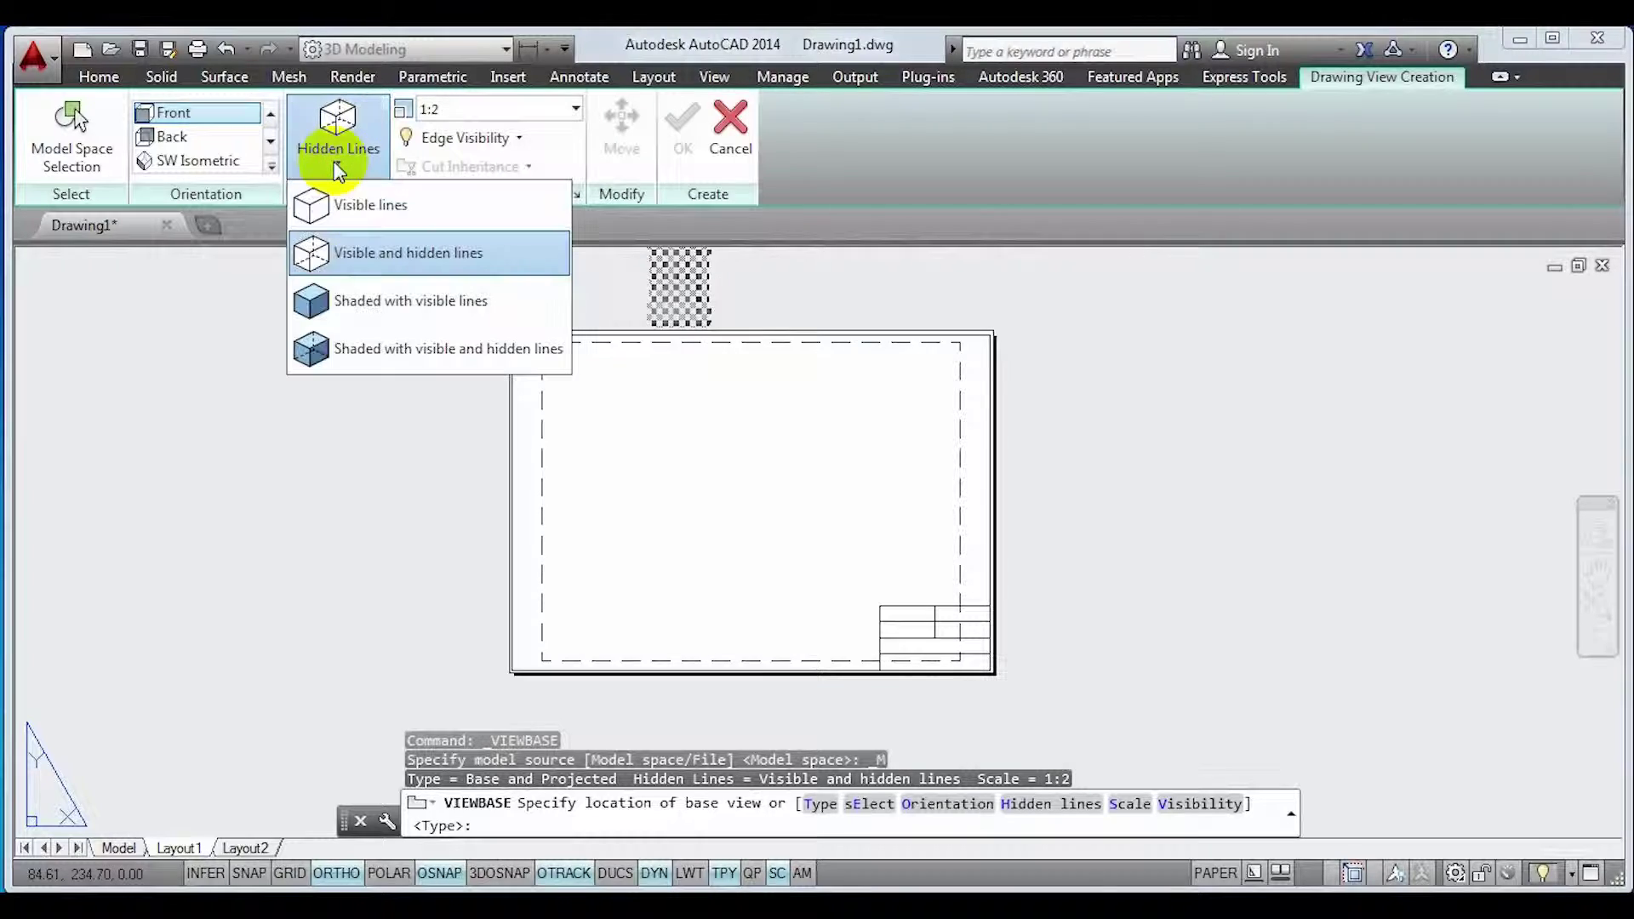
click(328, 304)
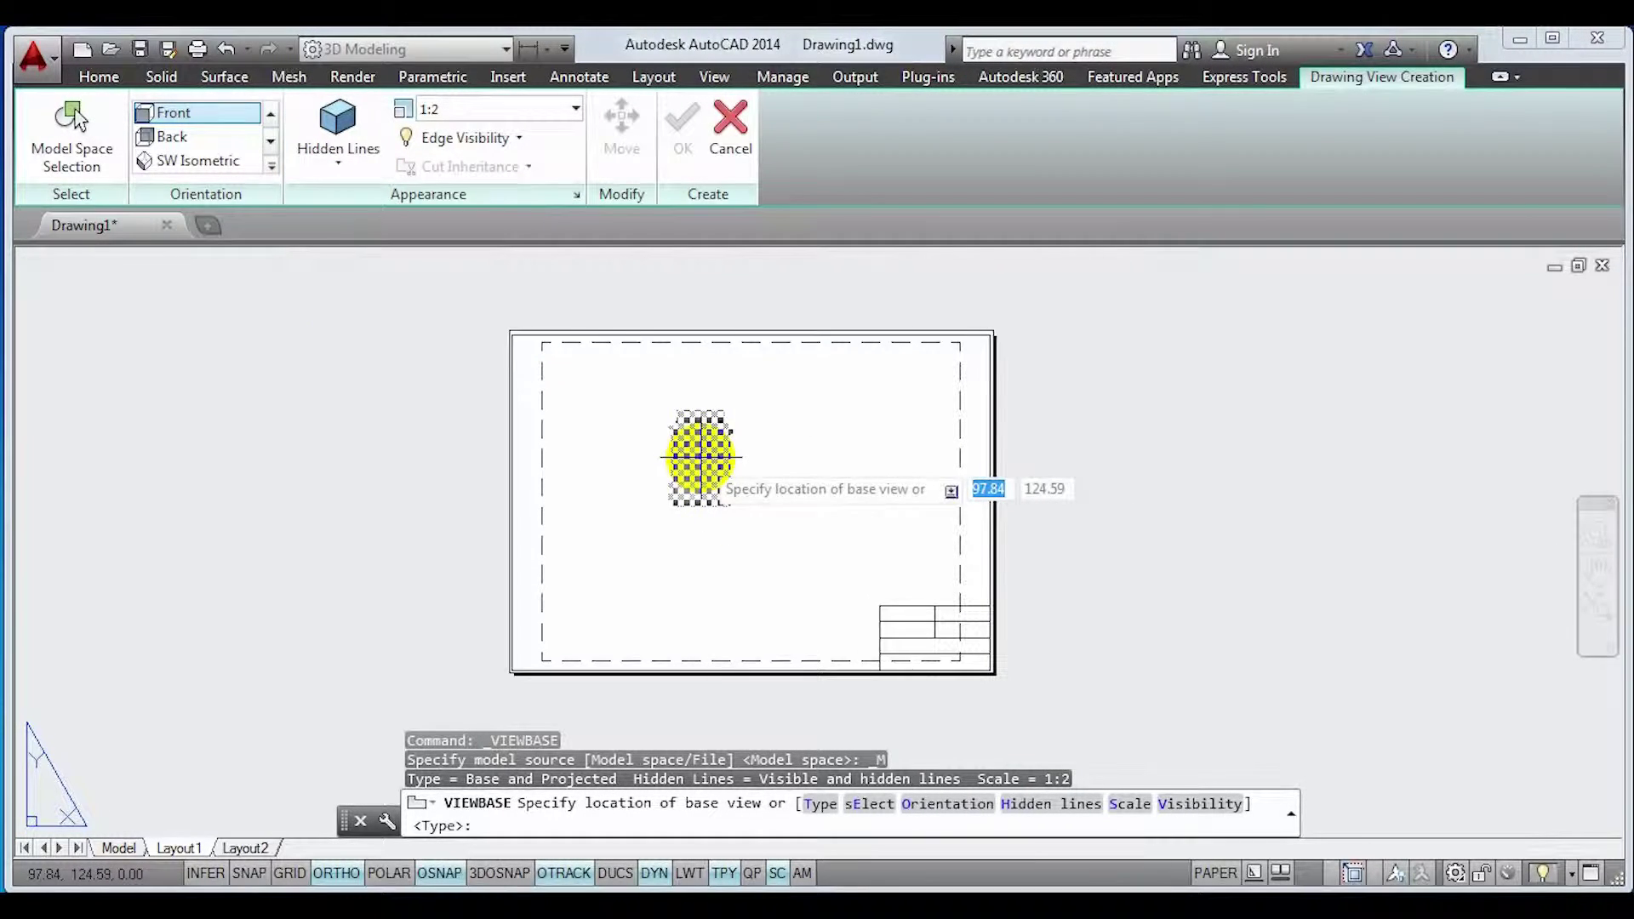
click(328, 160)
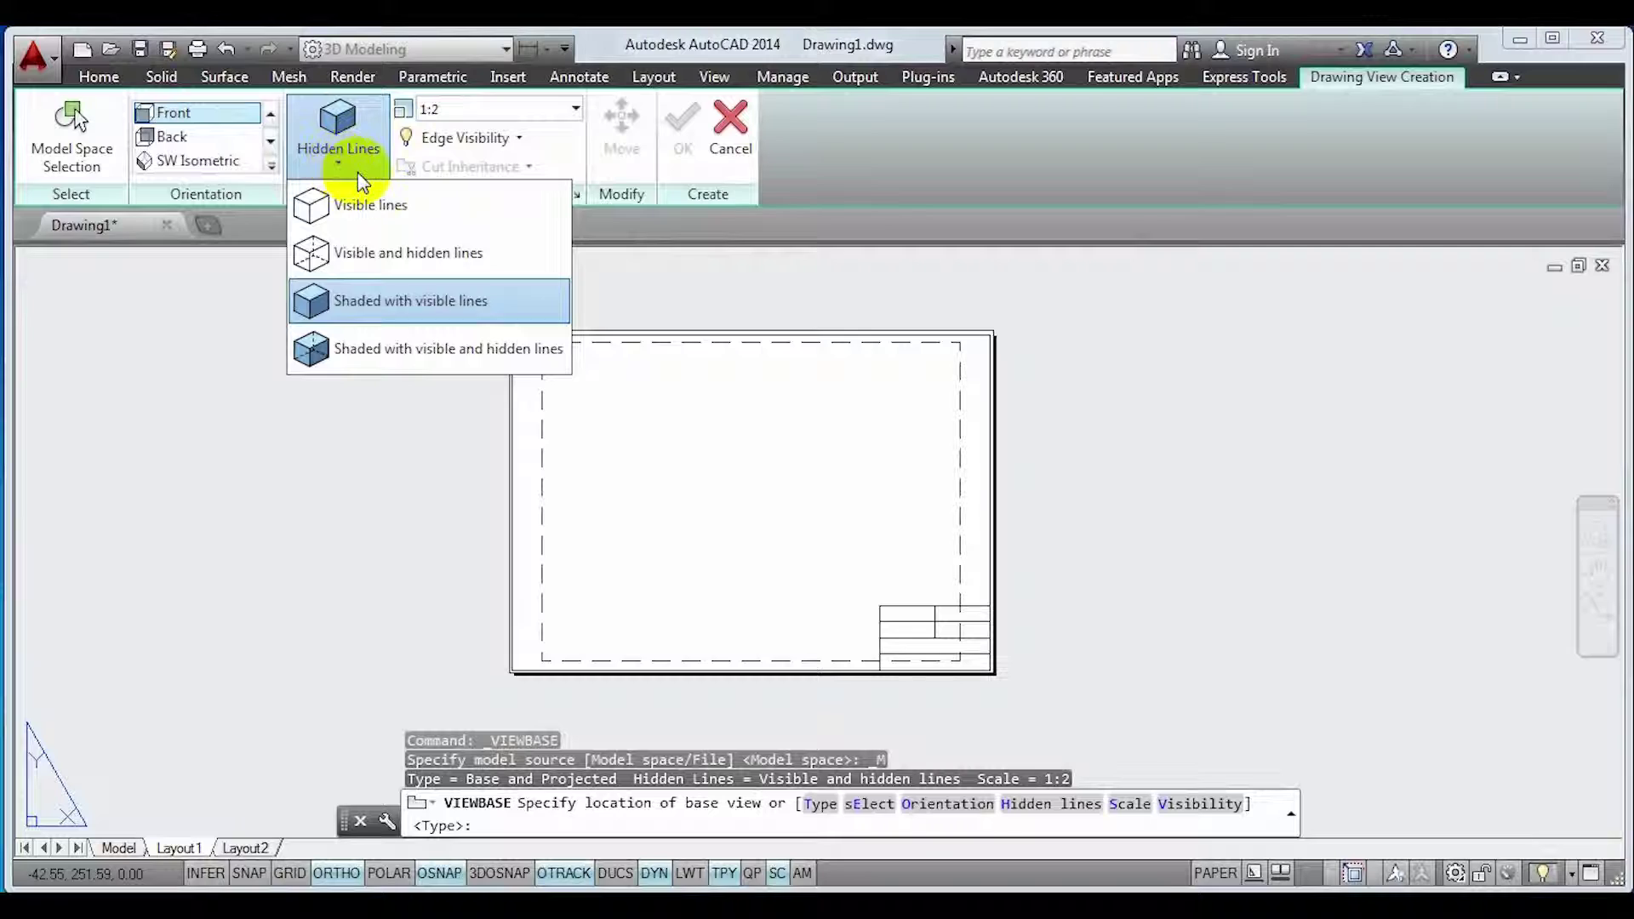
click(328, 255)
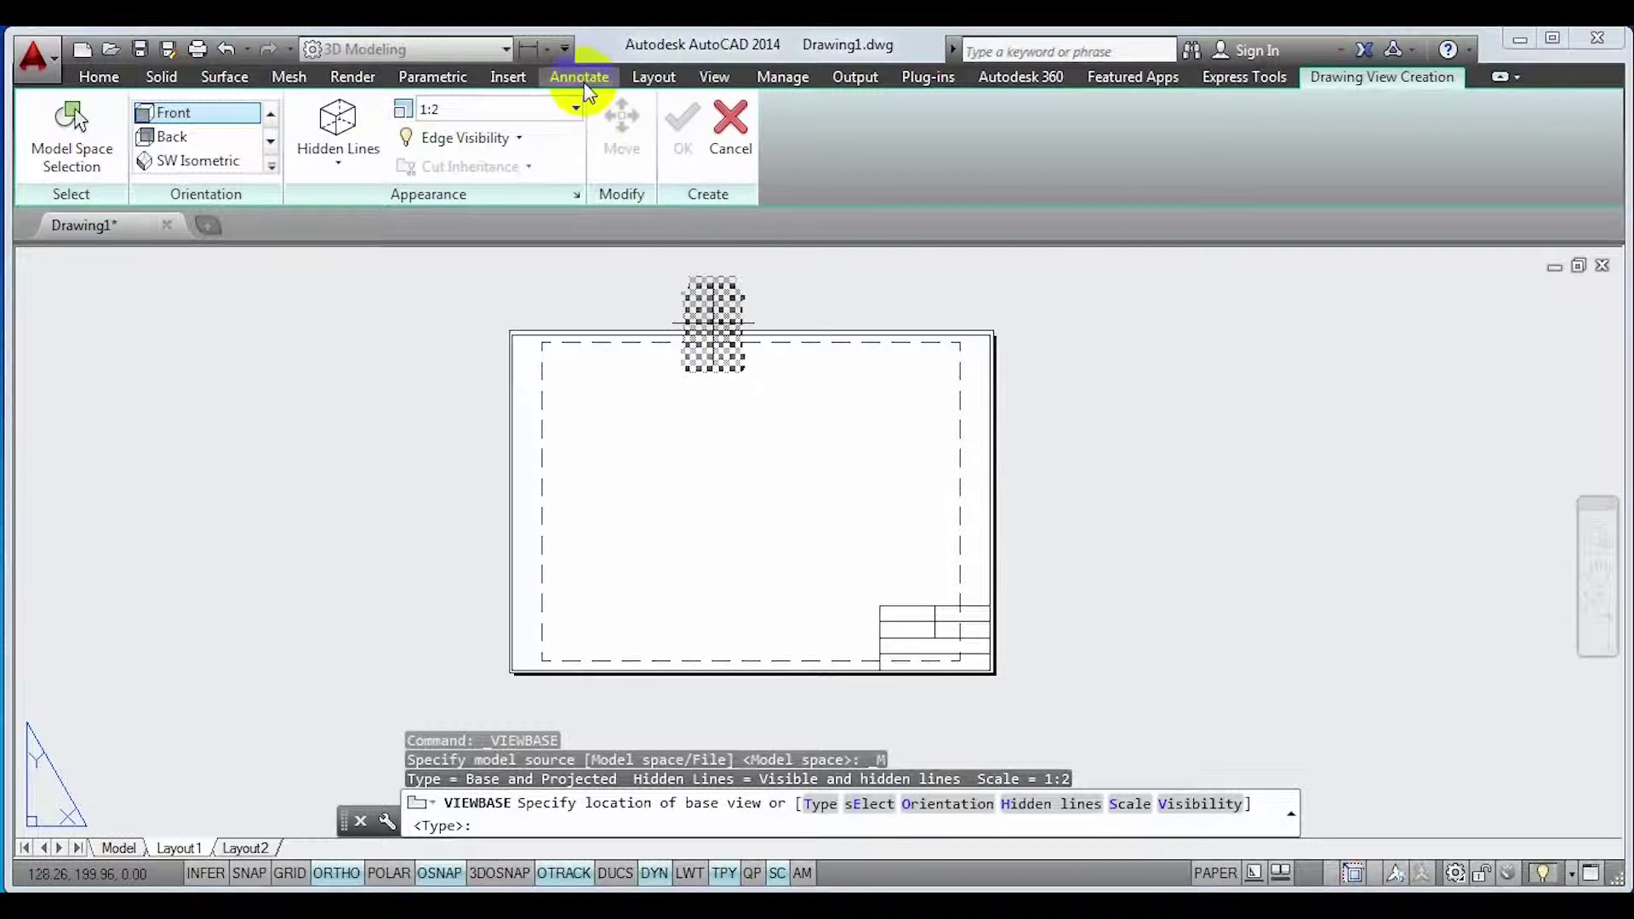
- Try the 1:1 and 1:4 scales for the base view and return to 1:2
click(576, 108)
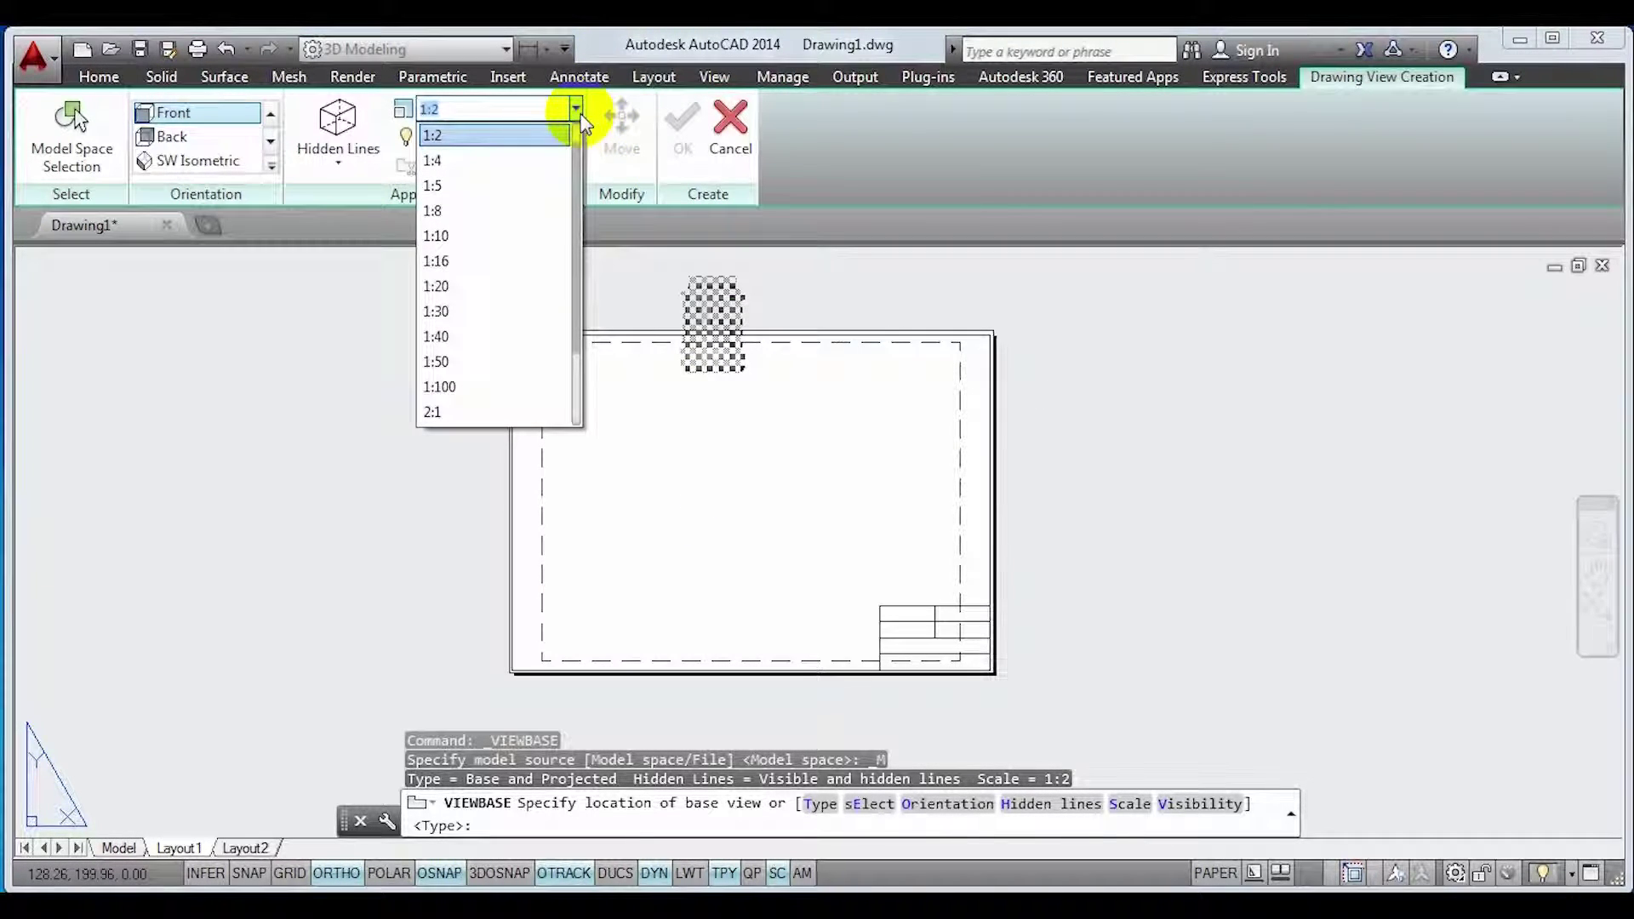
click(476, 135)
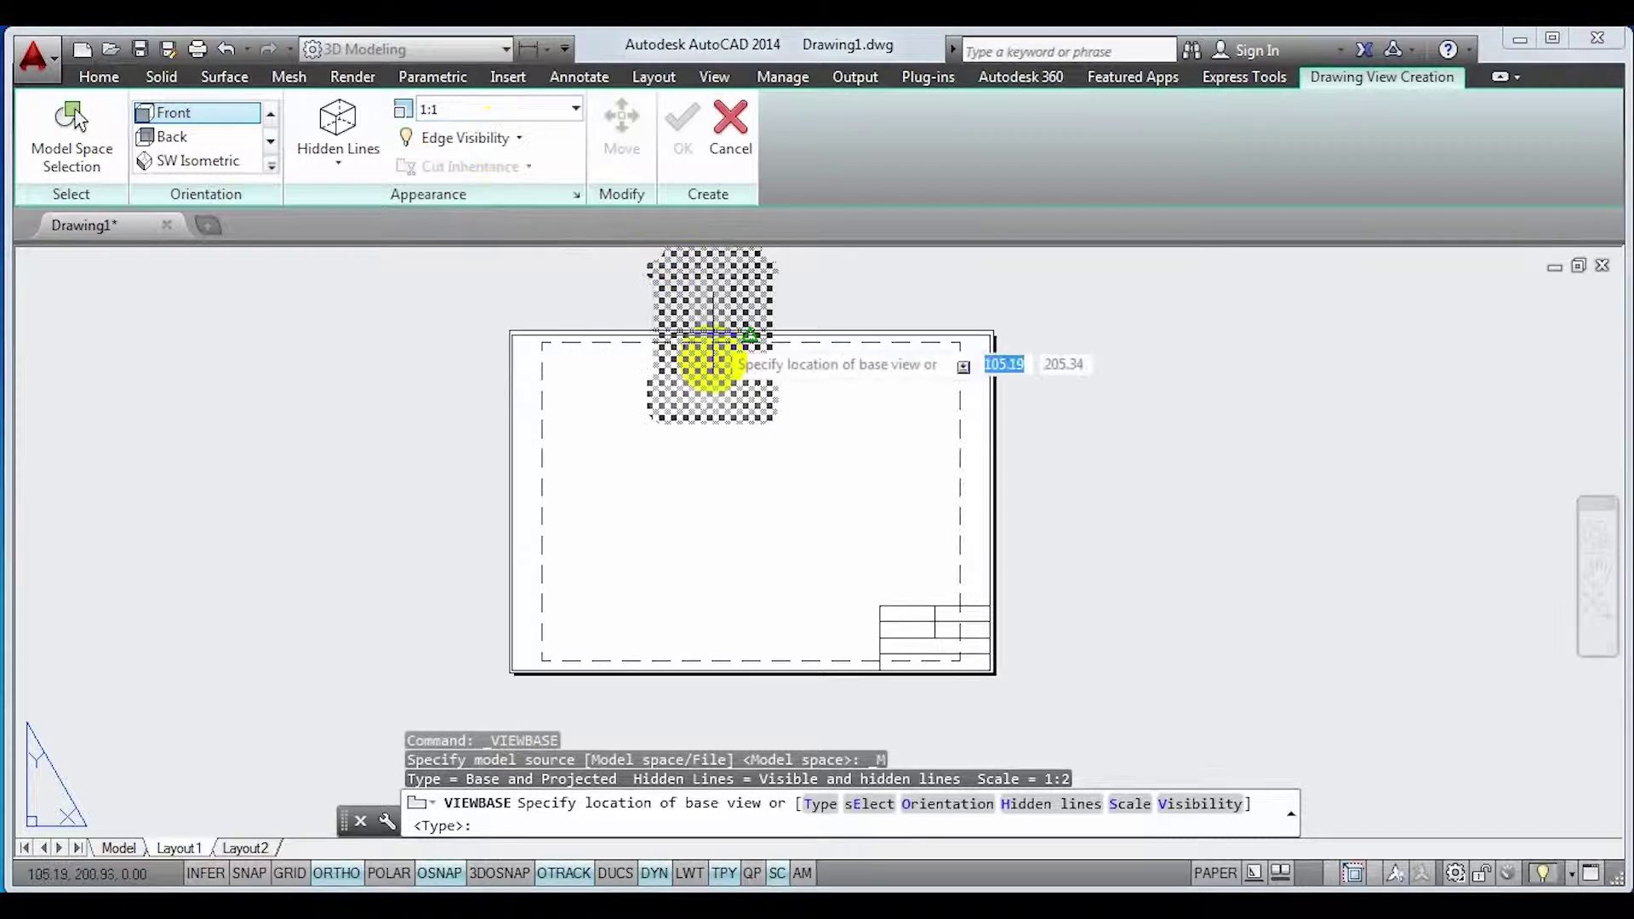
click(581, 109)
click(470, 189)
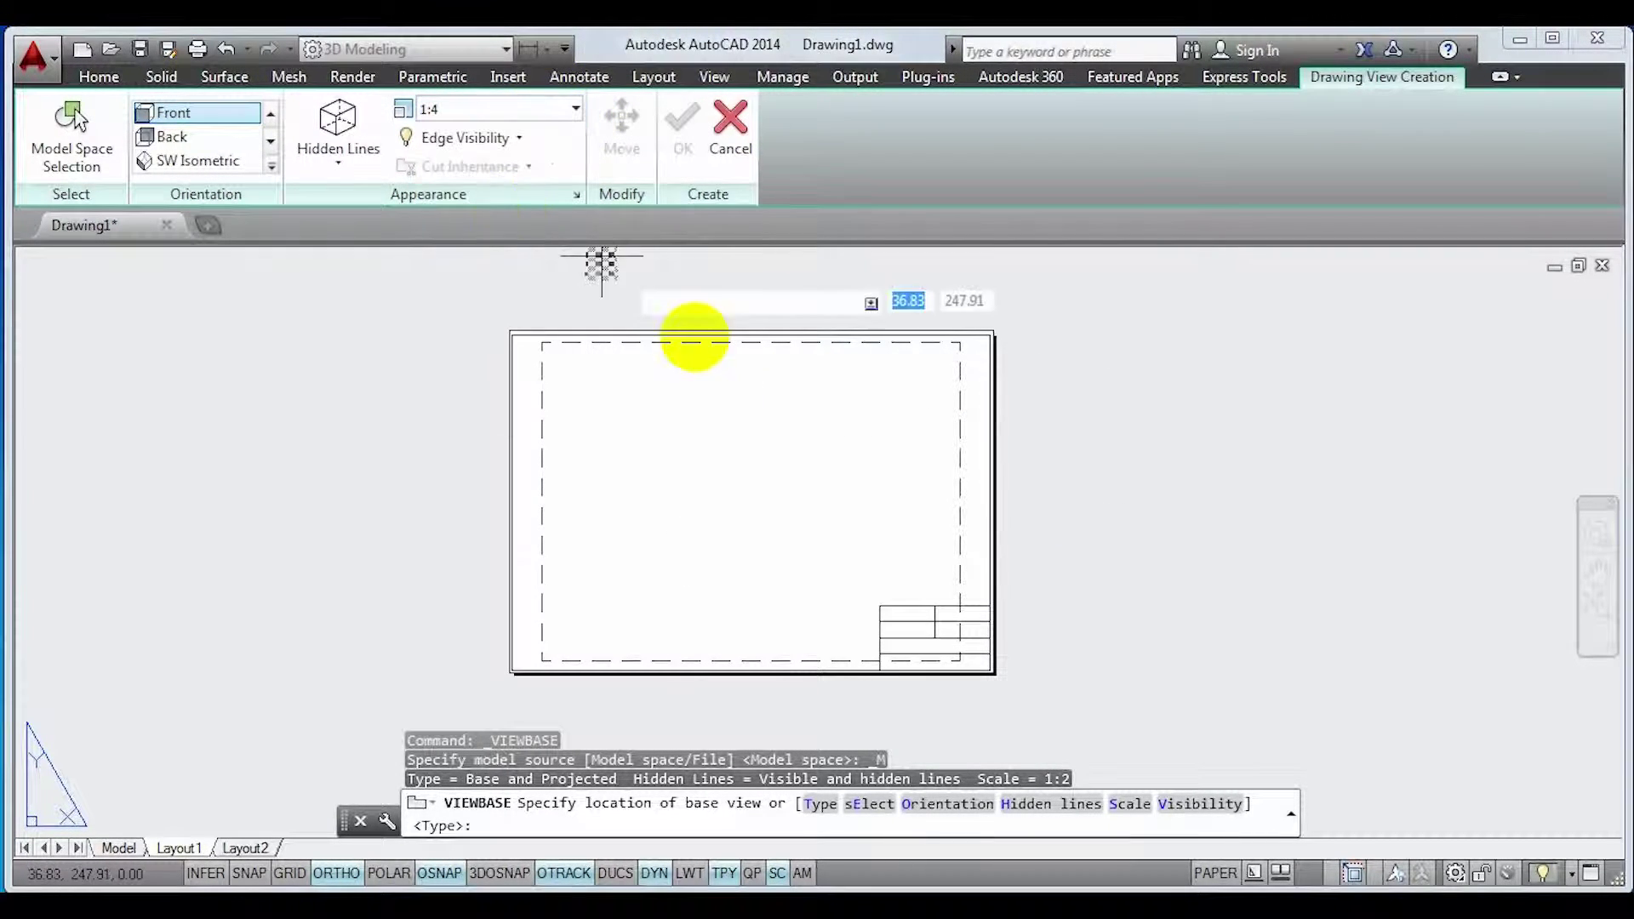
click(576, 110)
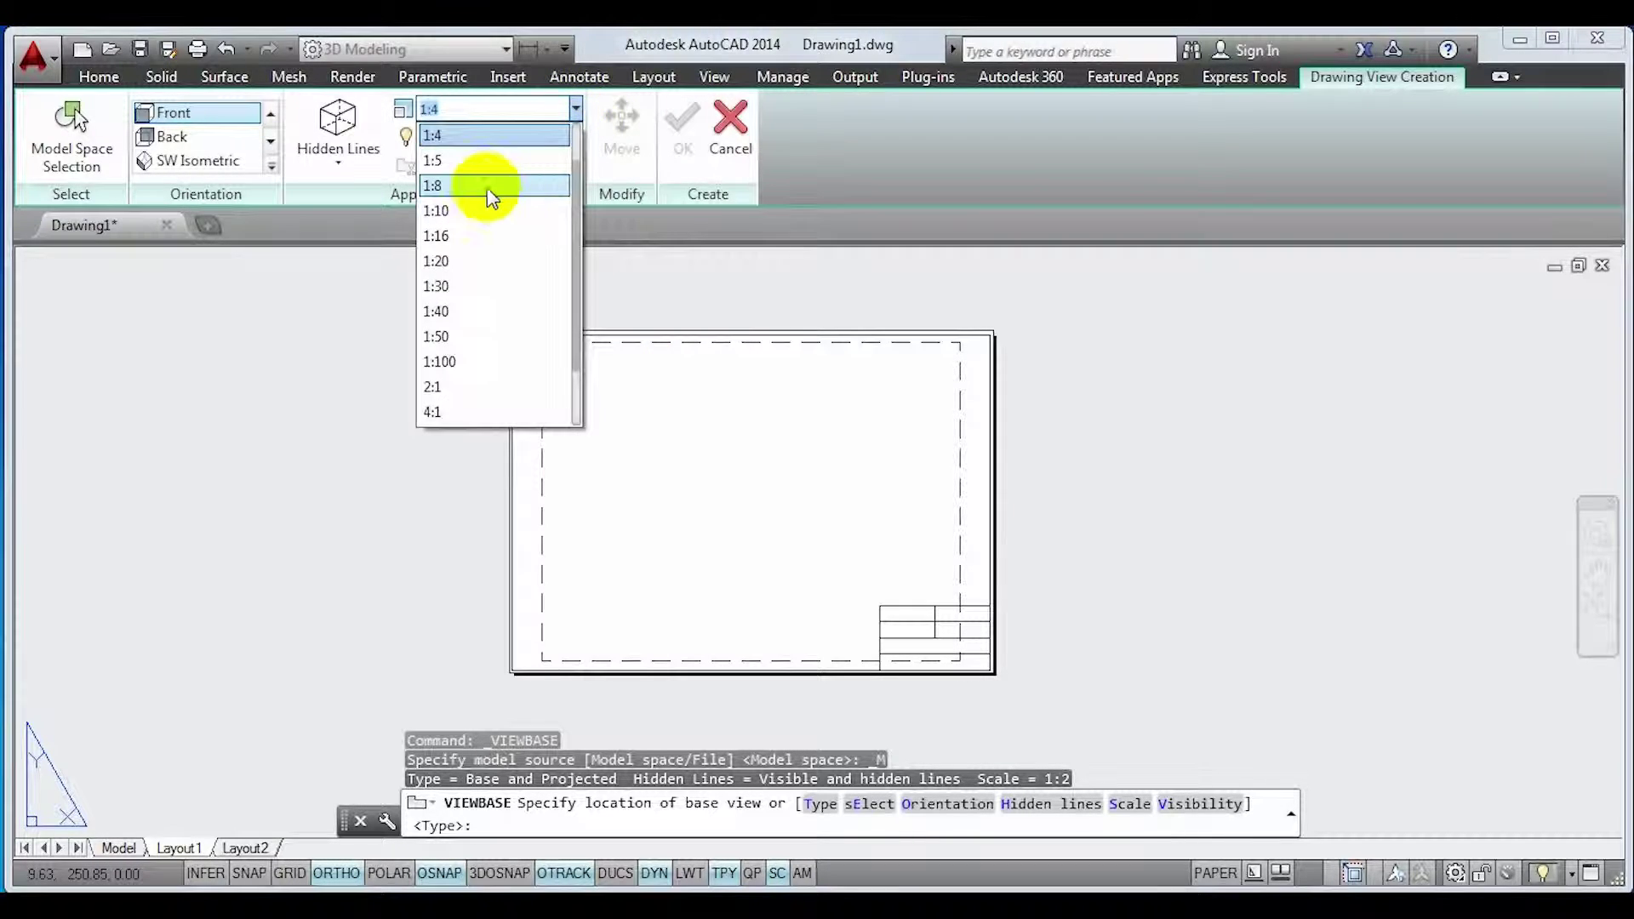
click(452, 160)
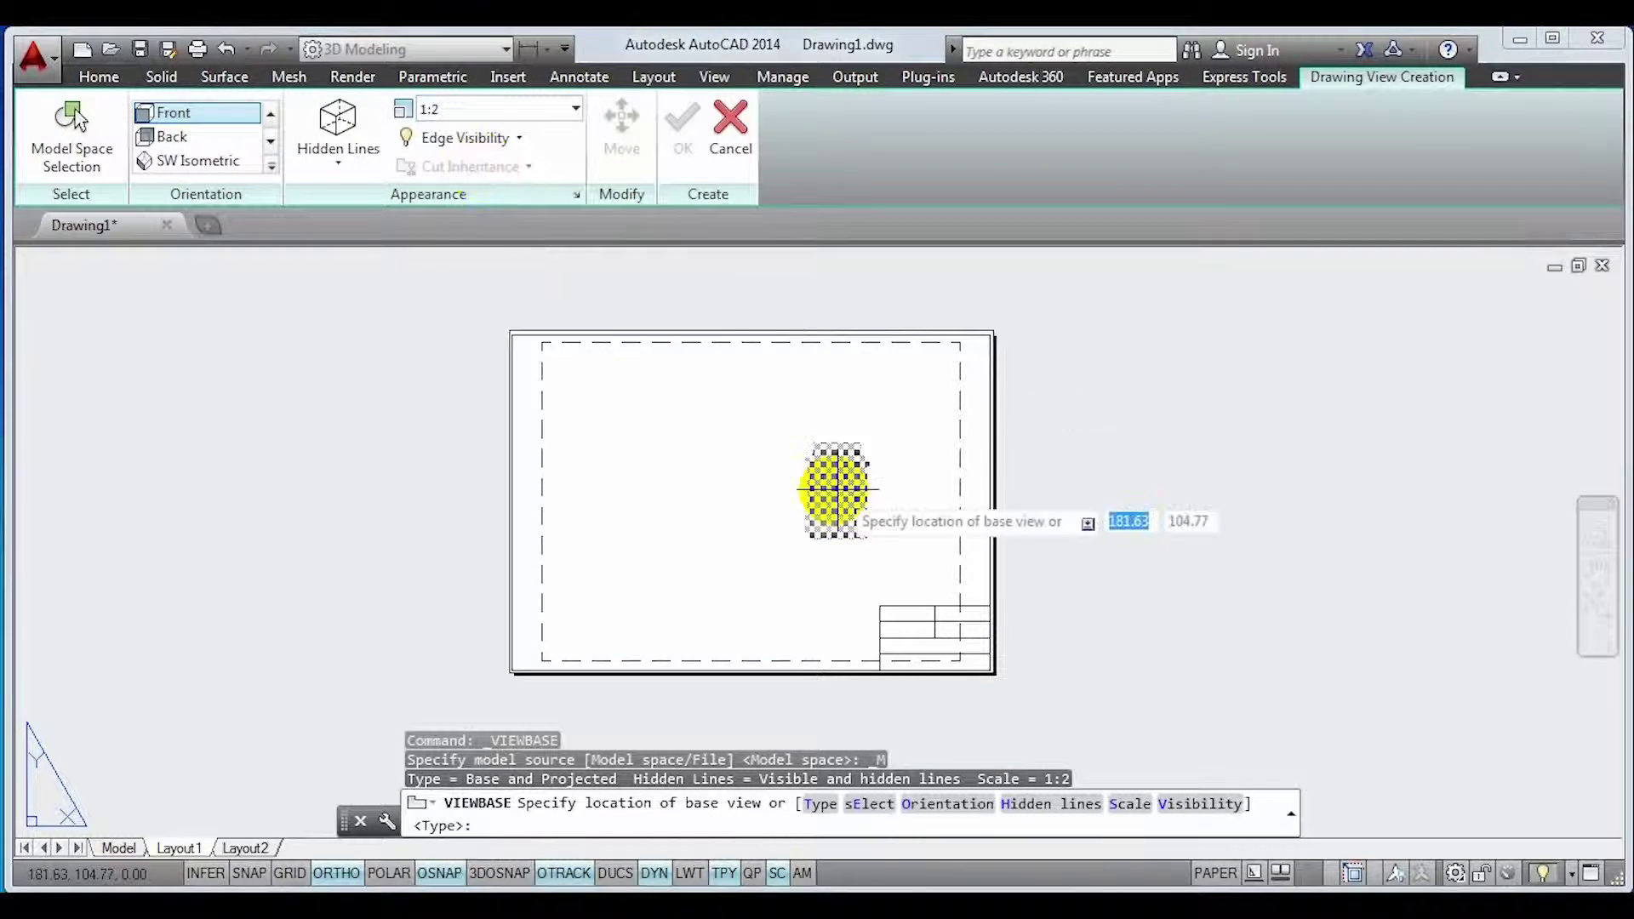
- Place the front base view at the sheet's center and add projected views at its upper left, upper right and directly above
click(740, 496)
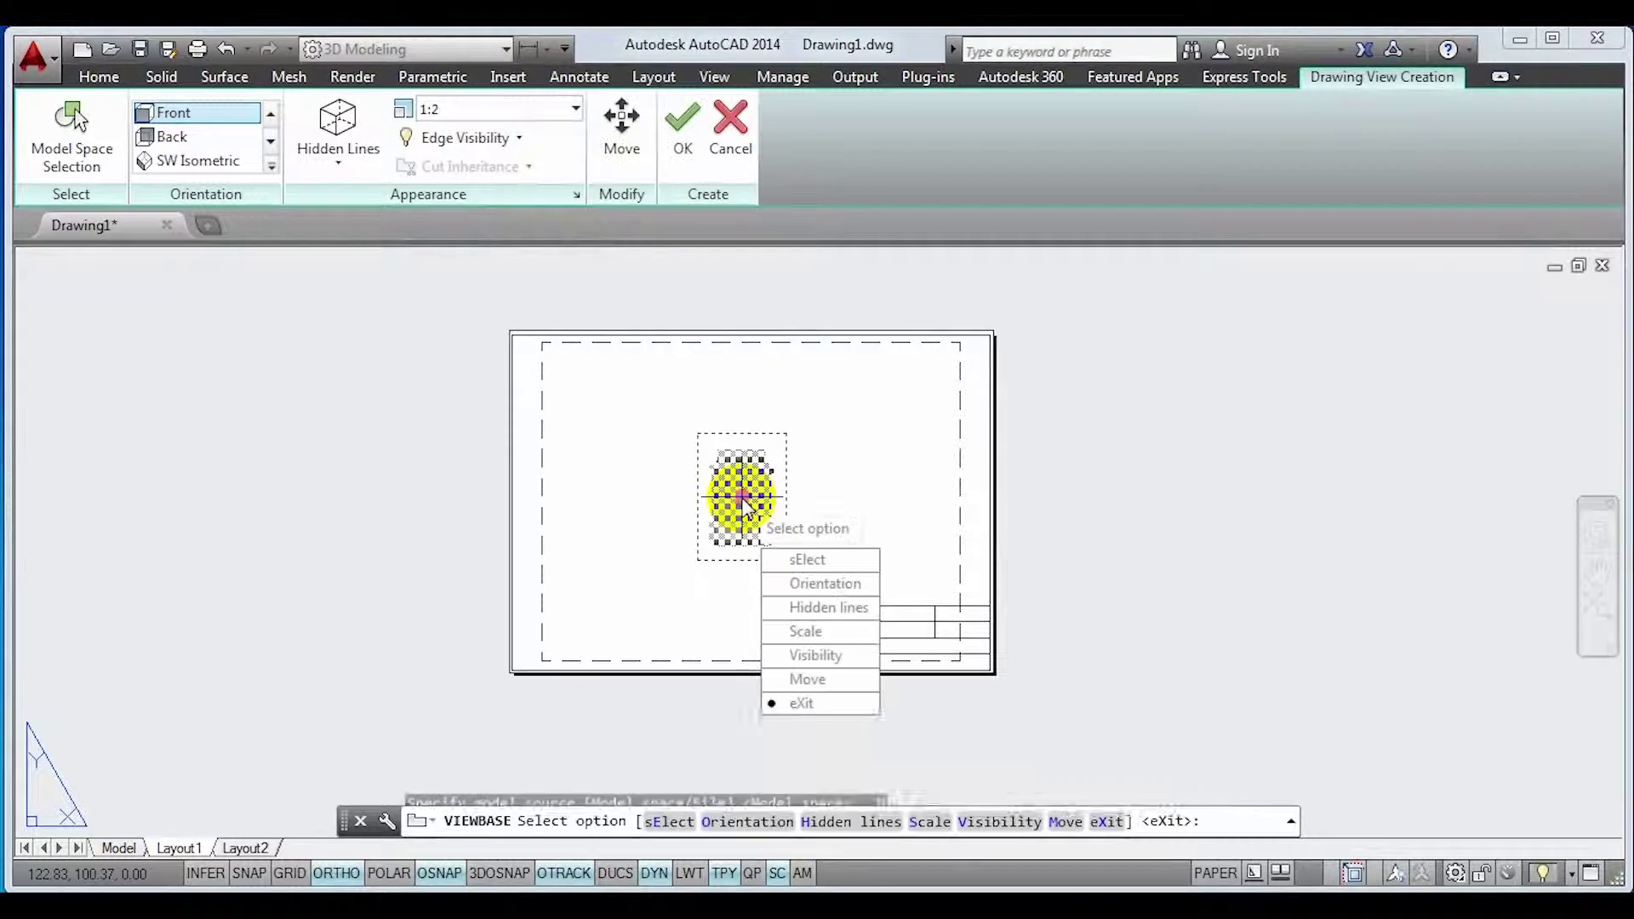
click(800, 702)
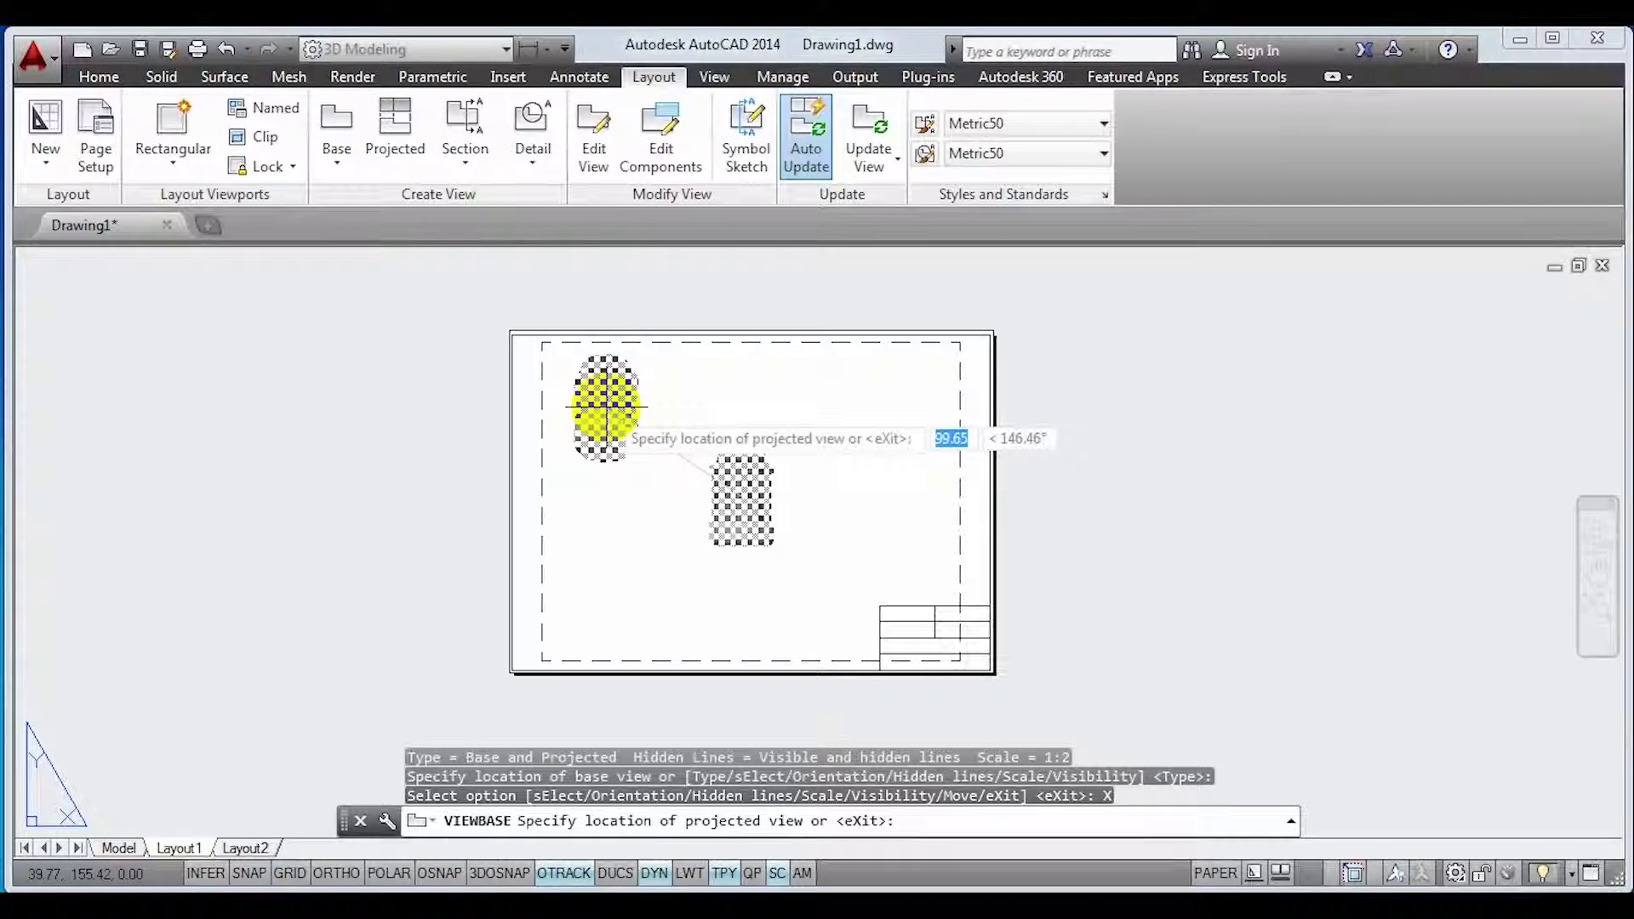
click(597, 405)
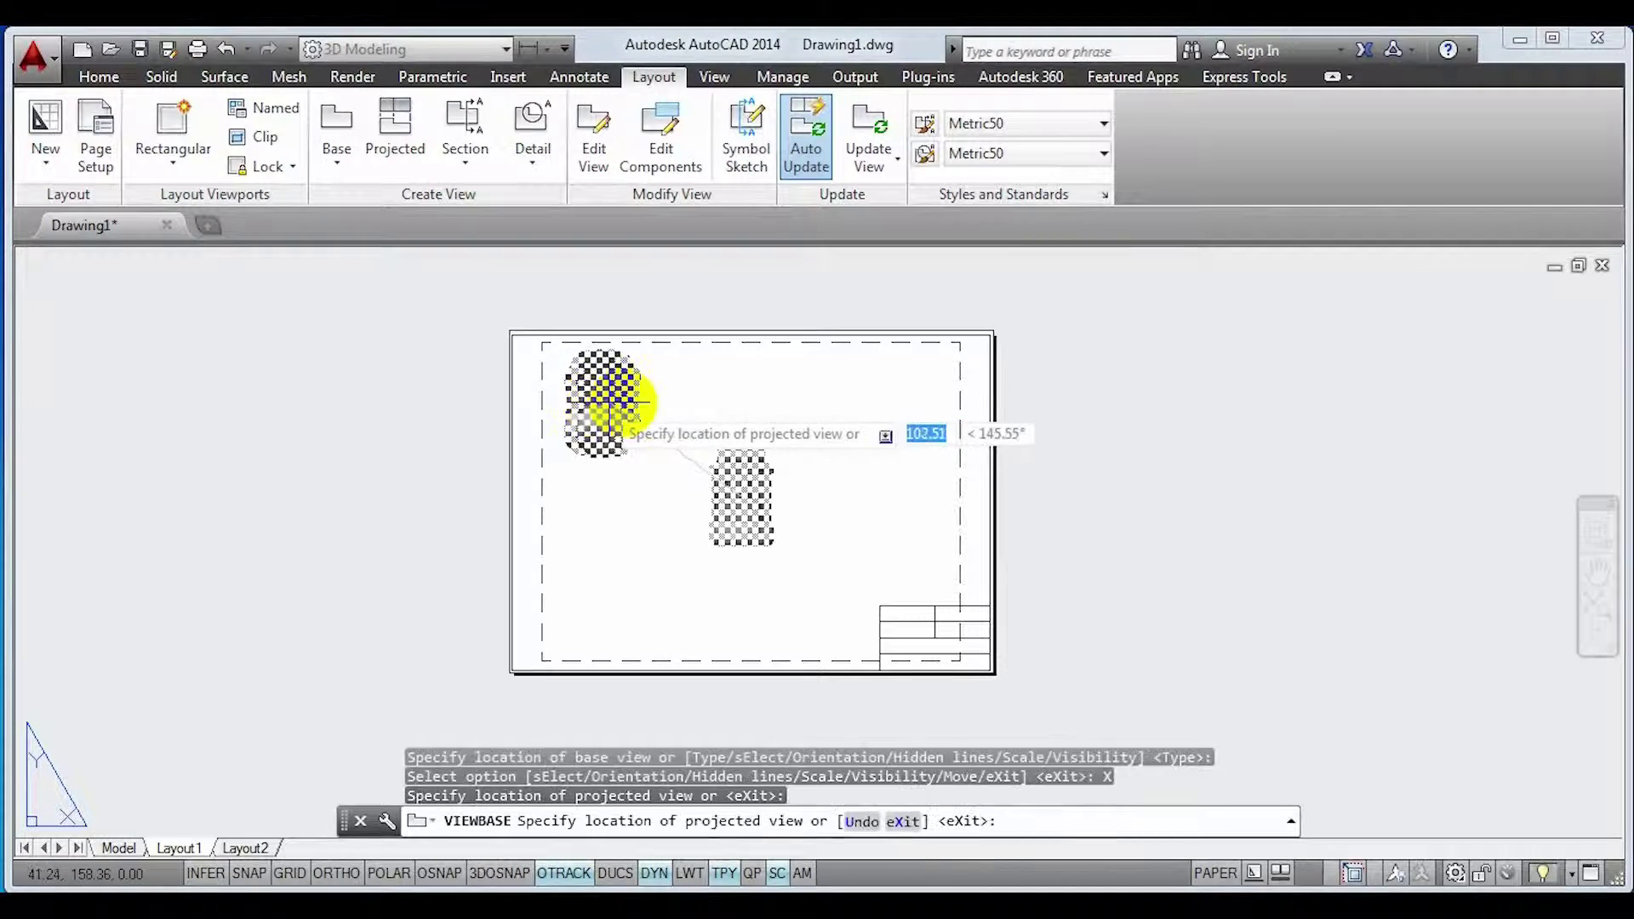
click(895, 400)
click(739, 380)
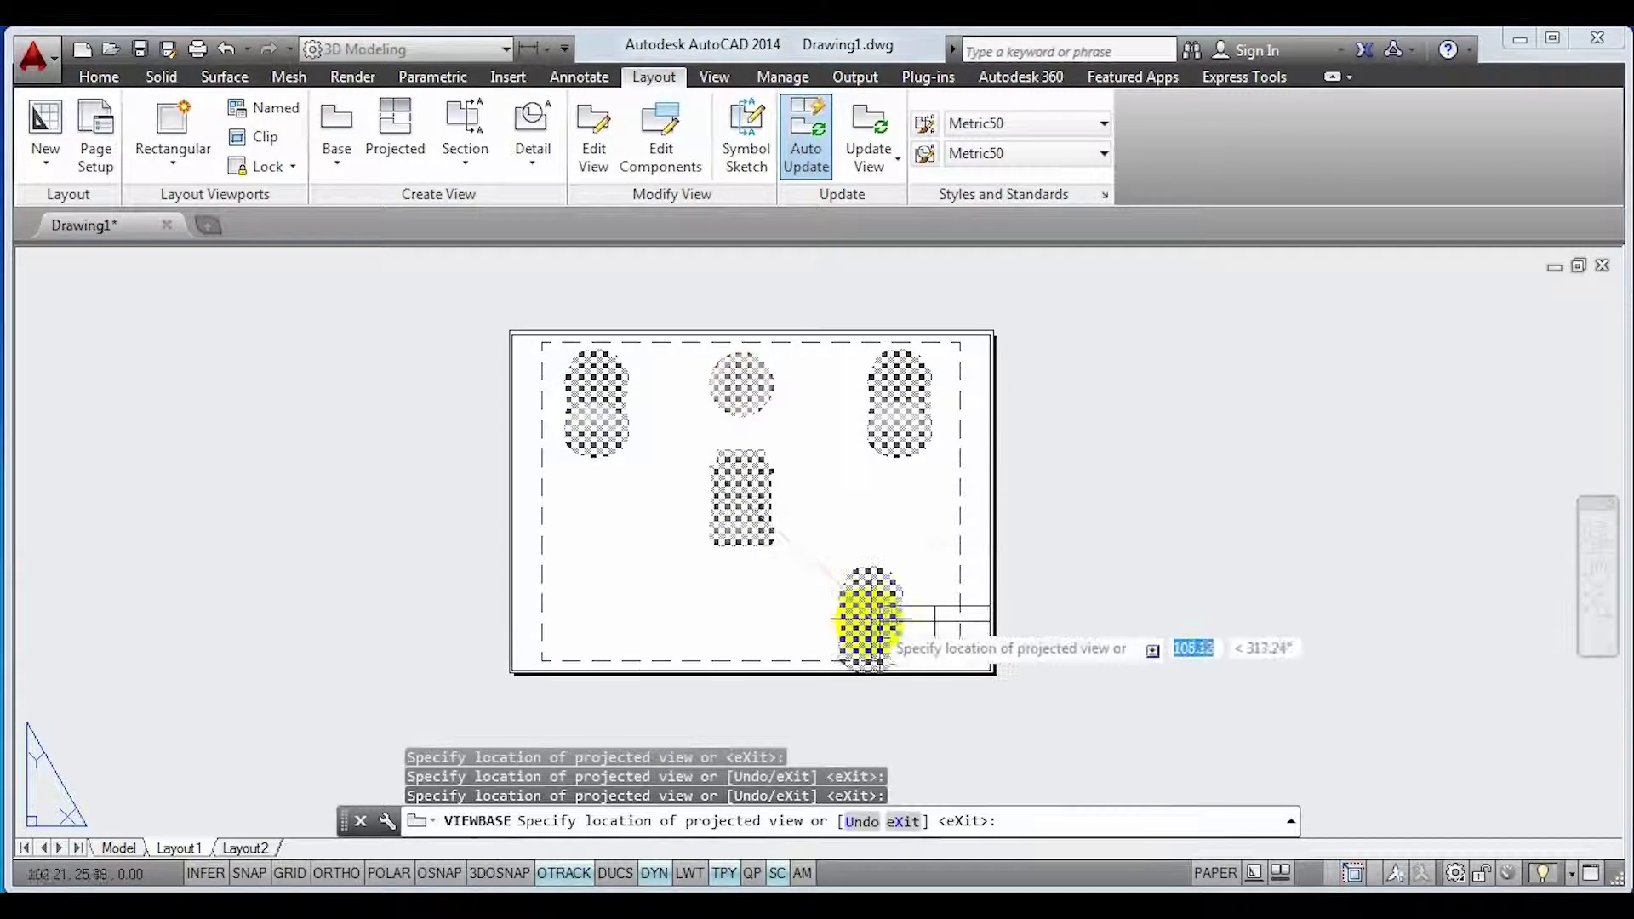
- Add projected views below, at the lower right and at the lower left of the base view, and finish the view set
click(756, 612)
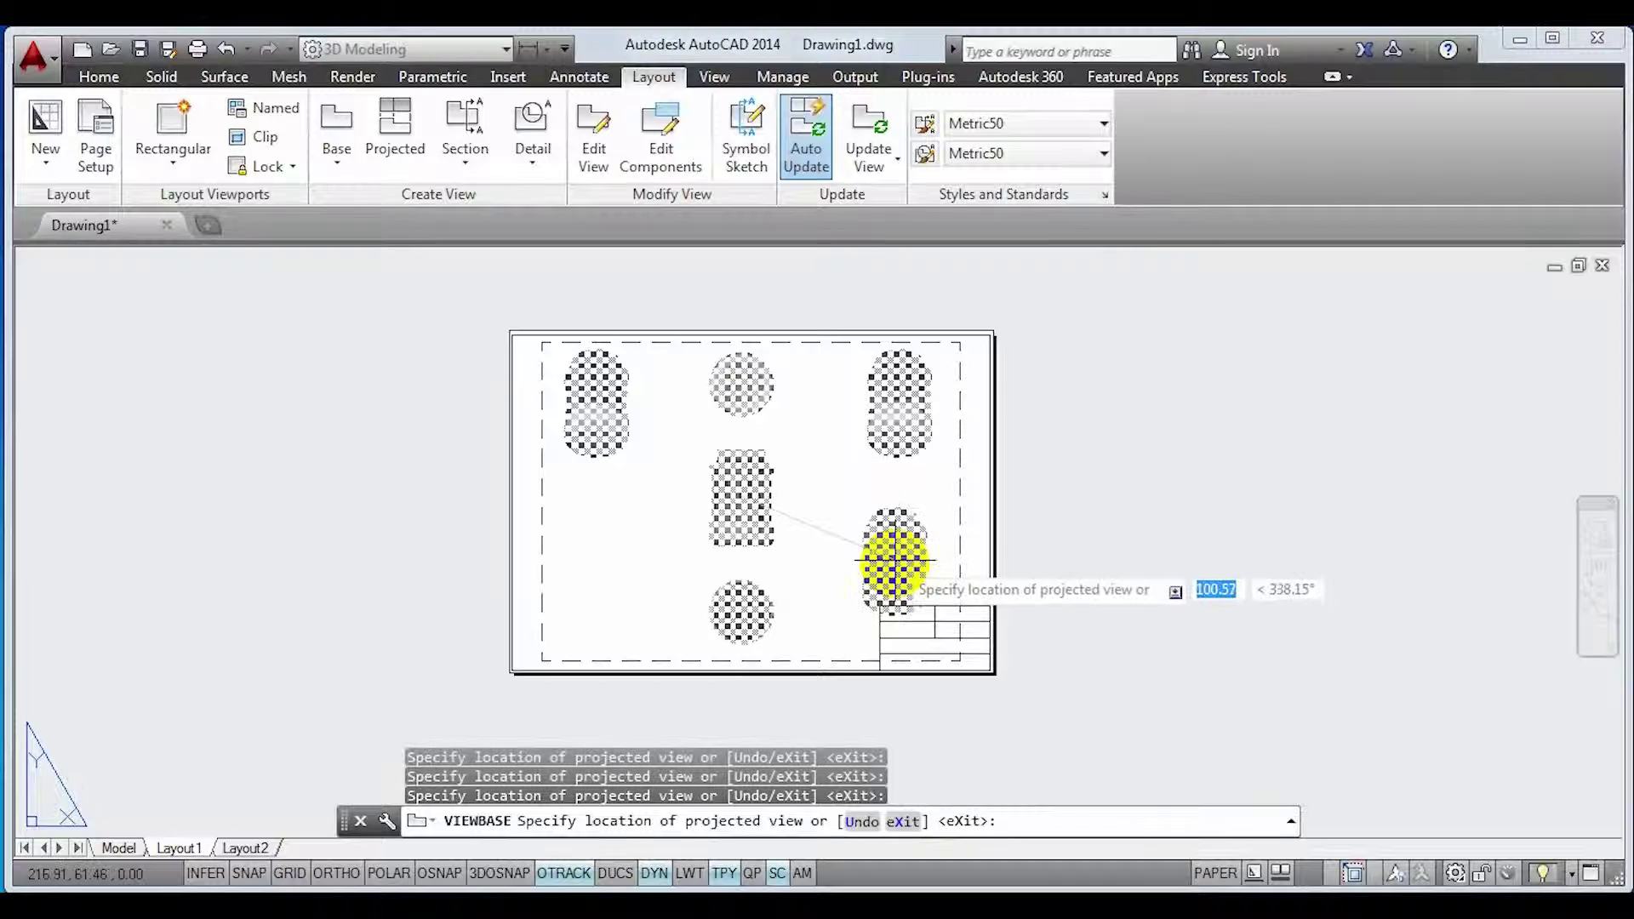
click(848, 586)
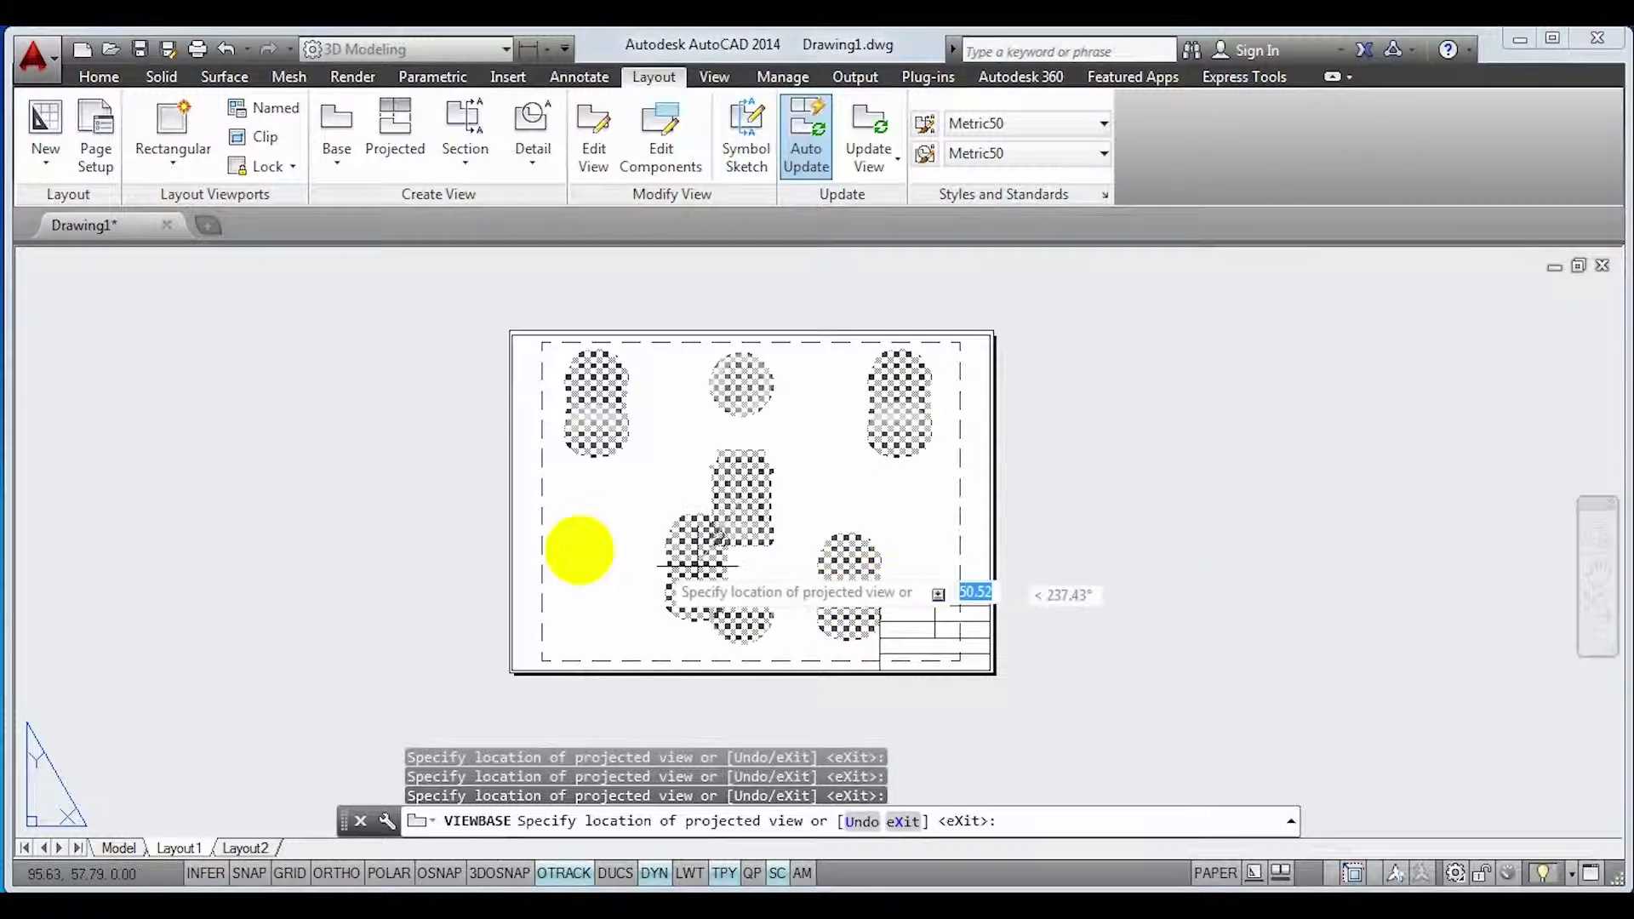
click(594, 596)
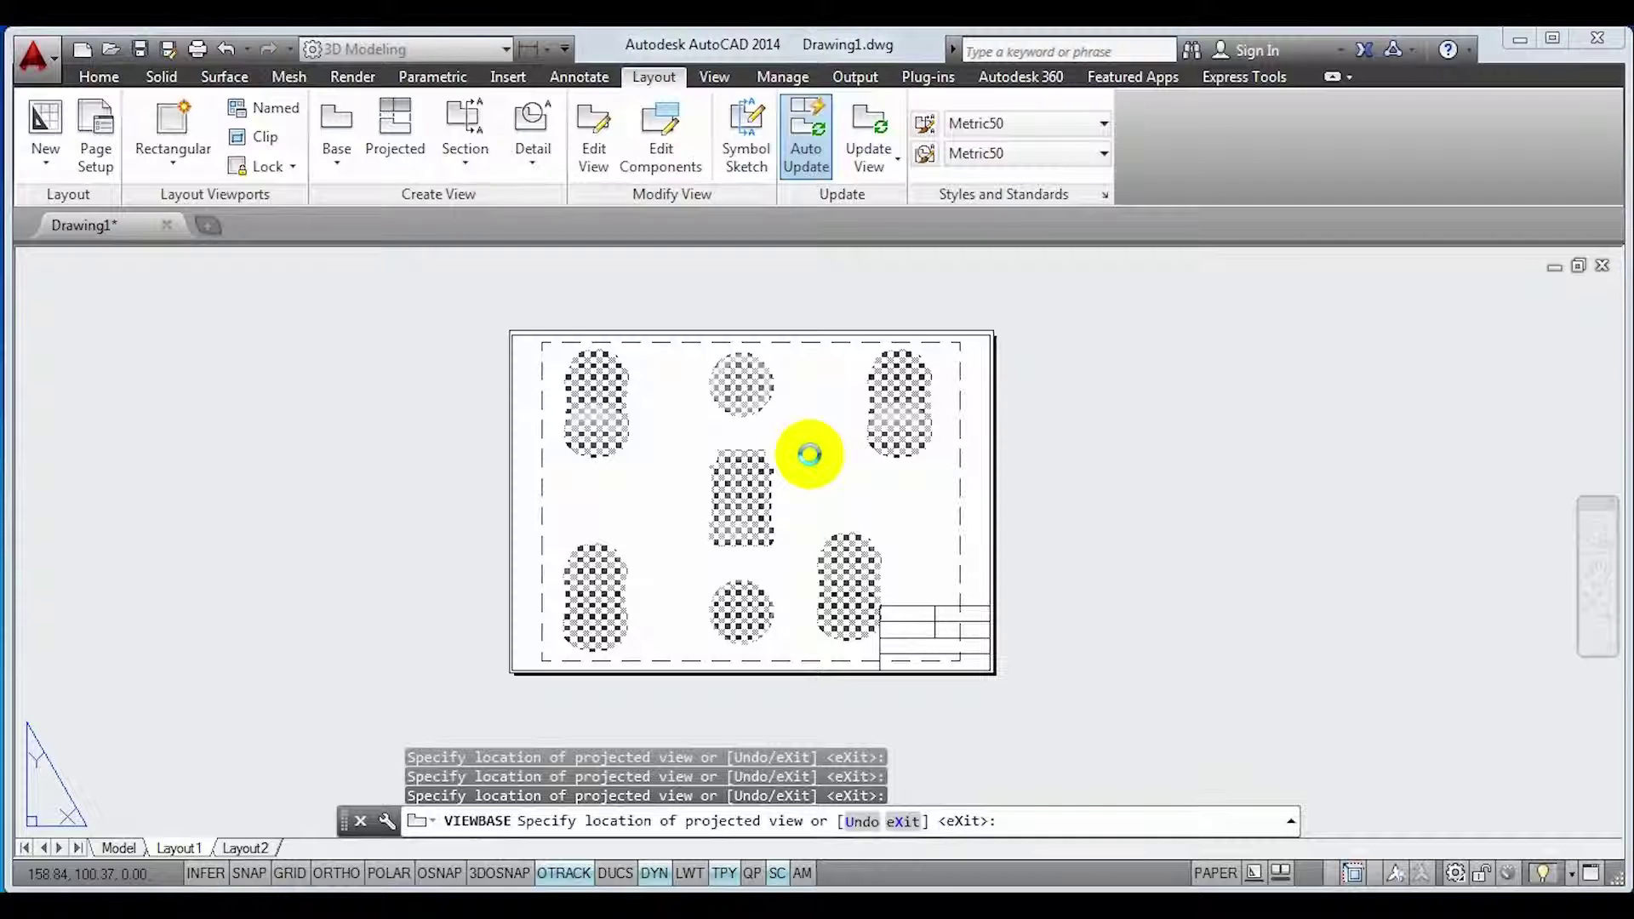
key(Return)
- Move the lower-right isometric view further right, partly over the title block
middle_drag(808, 549, 604, 525)
scroll(732, 566, up, 2)
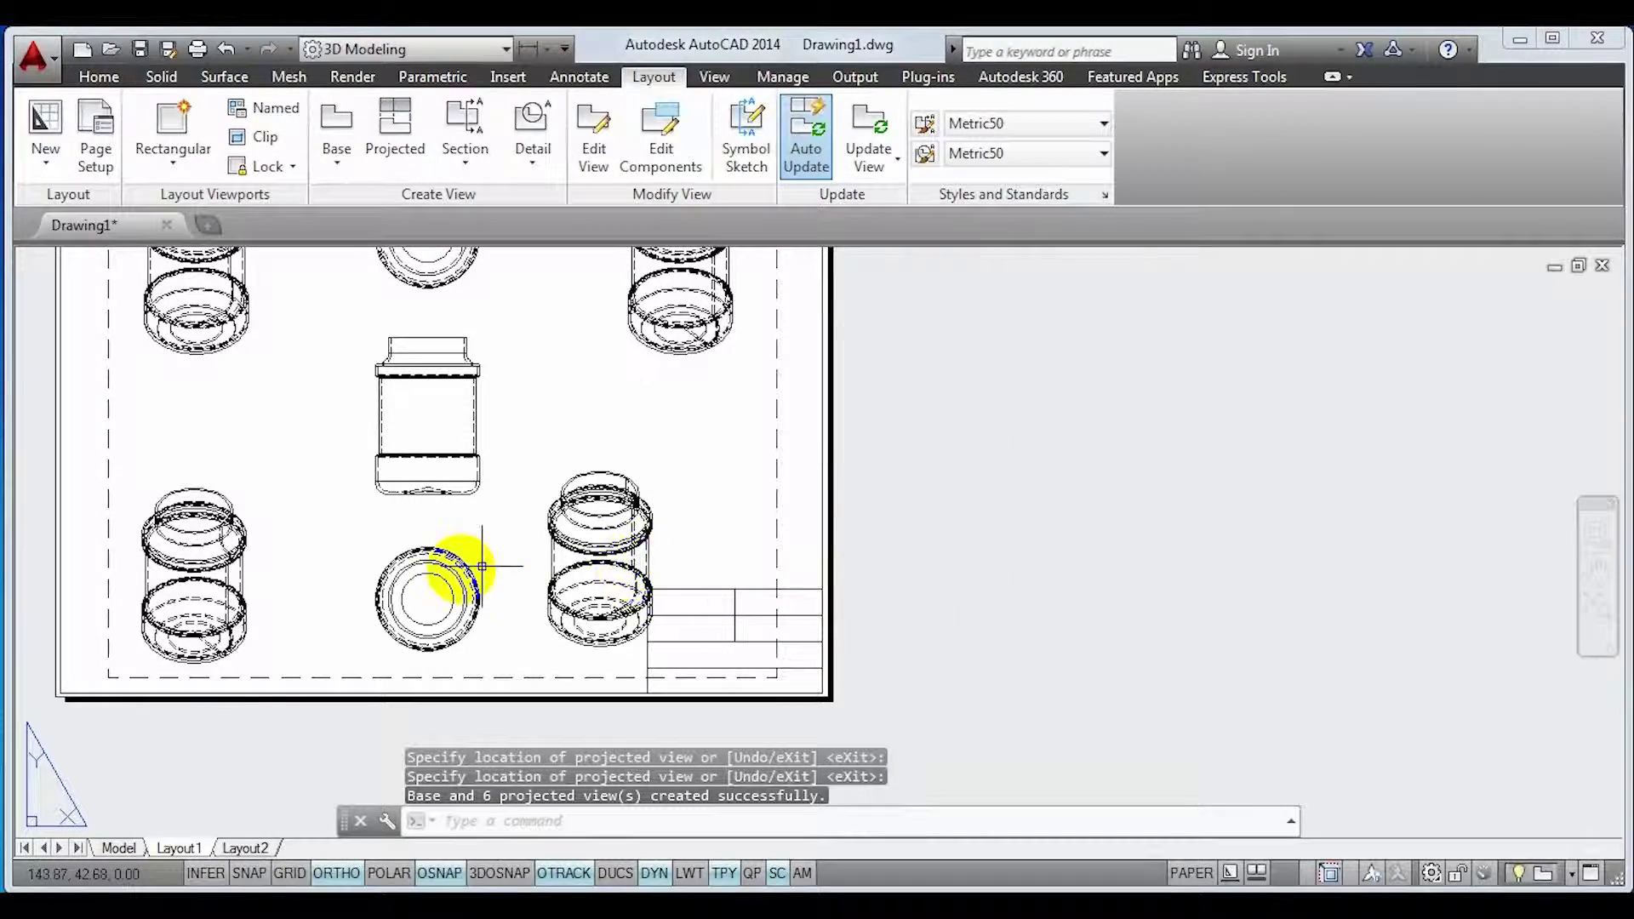
middle_drag(414, 581, 507, 589)
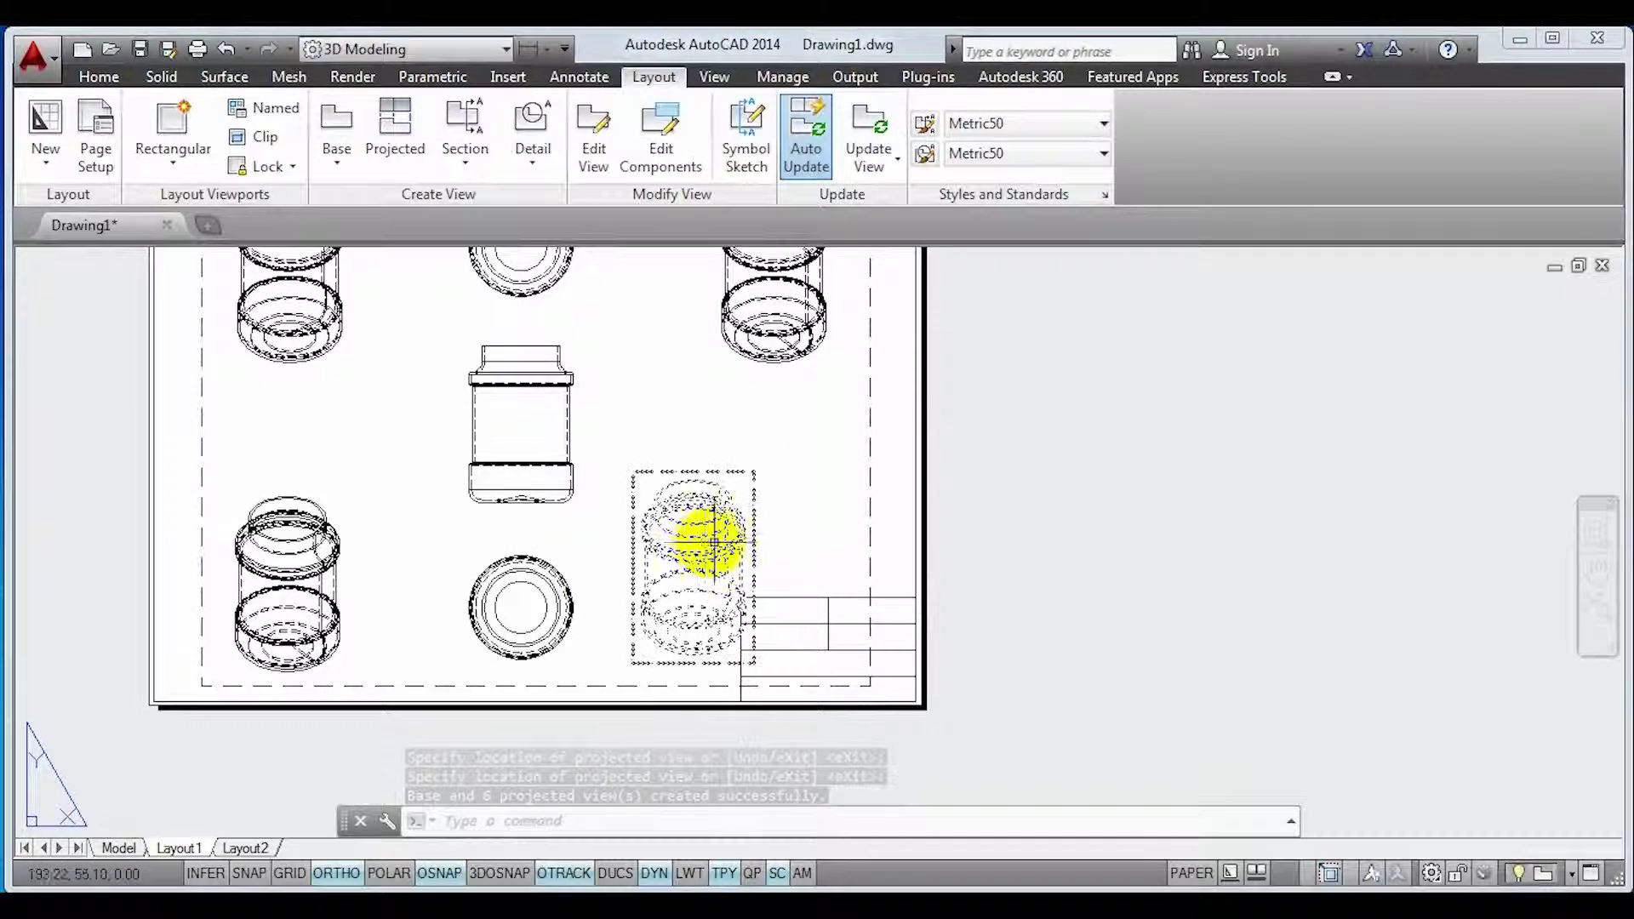
click(708, 572)
click(696, 568)
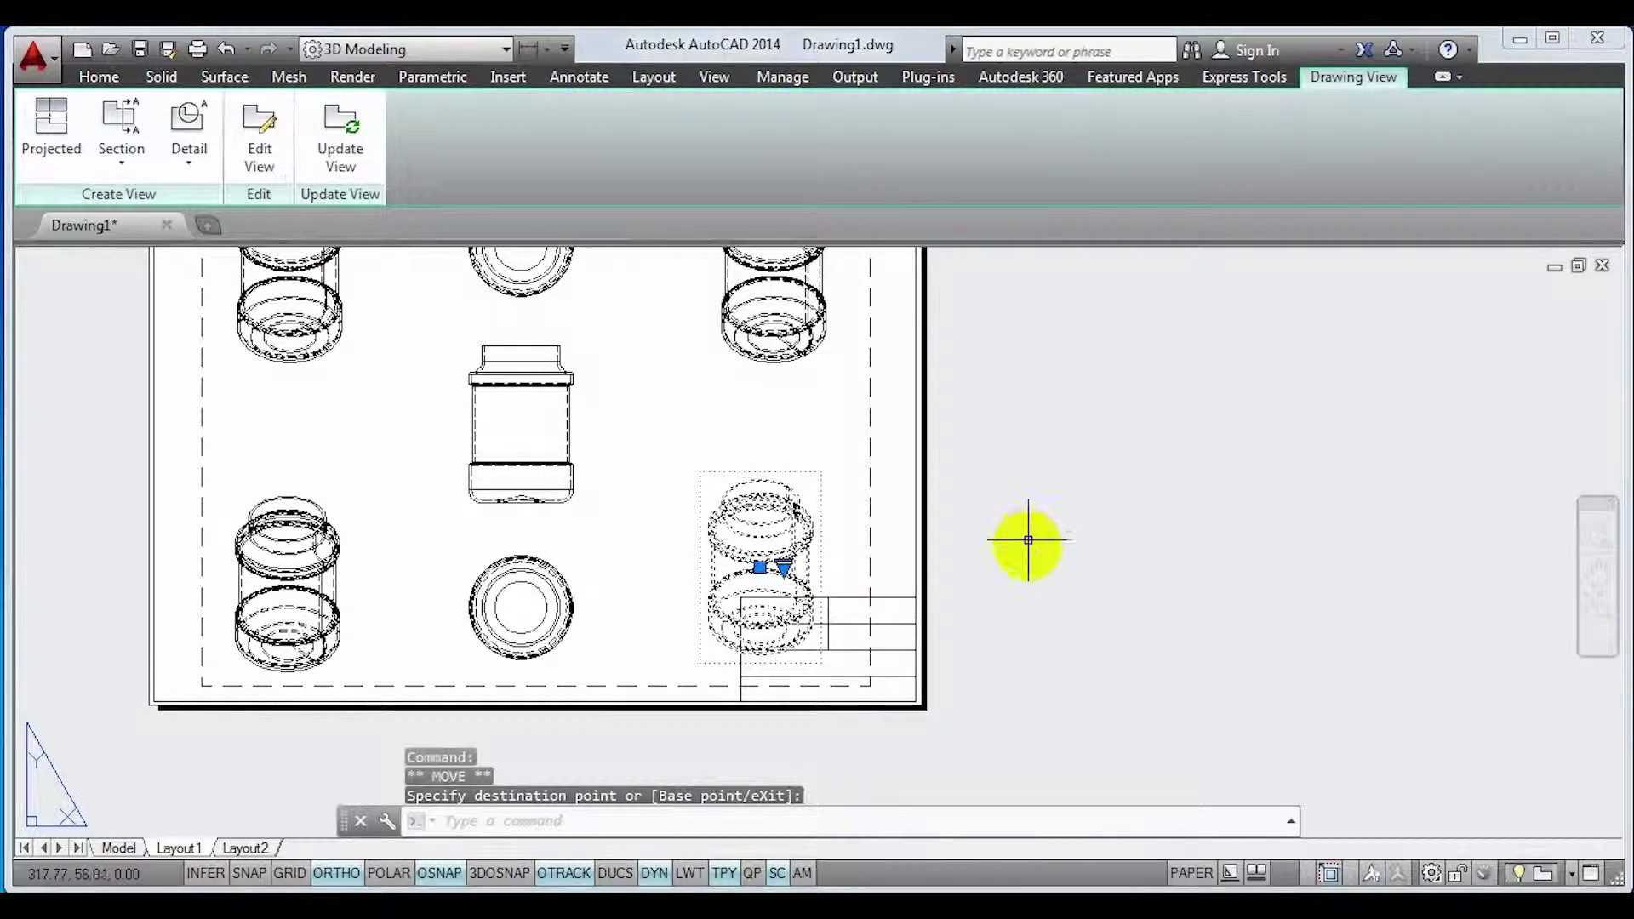
- Edit the central base view so that it and its projected views show visible lines only
middle_drag(1028, 541, 1200, 547)
scroll(1106, 547, down, 2)
middle_drag(959, 547, 876, 572)
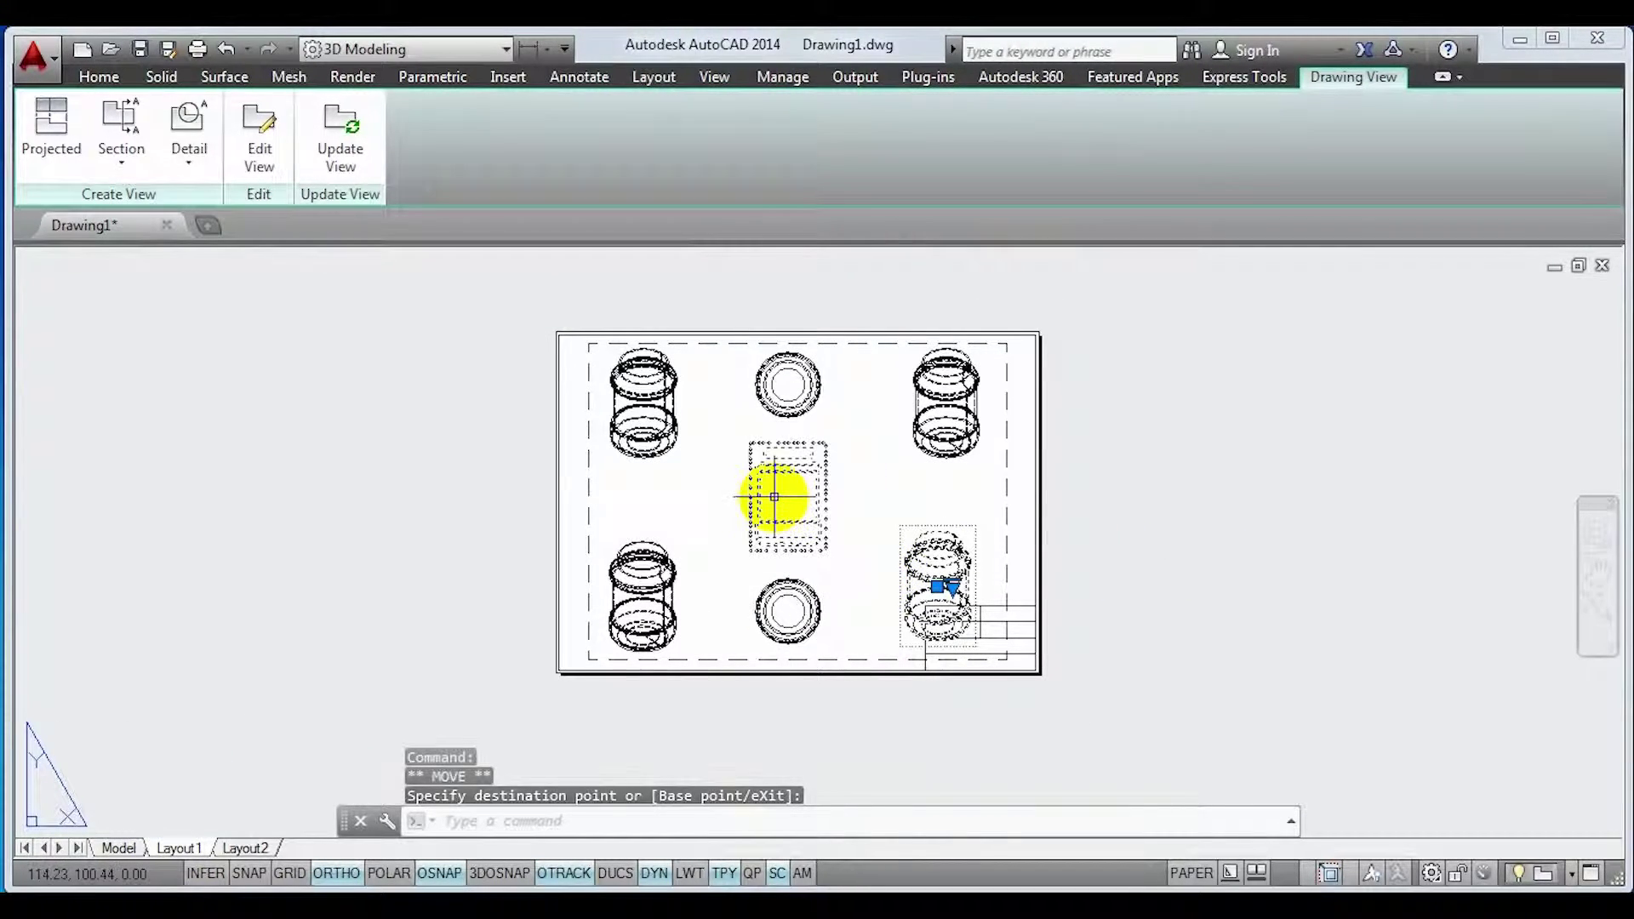
scroll(856, 479, up, 4)
mouse_move(731, 489)
middle_down()
mouse_move(700, 527)
mouse_move(667, 486)
middle_up()
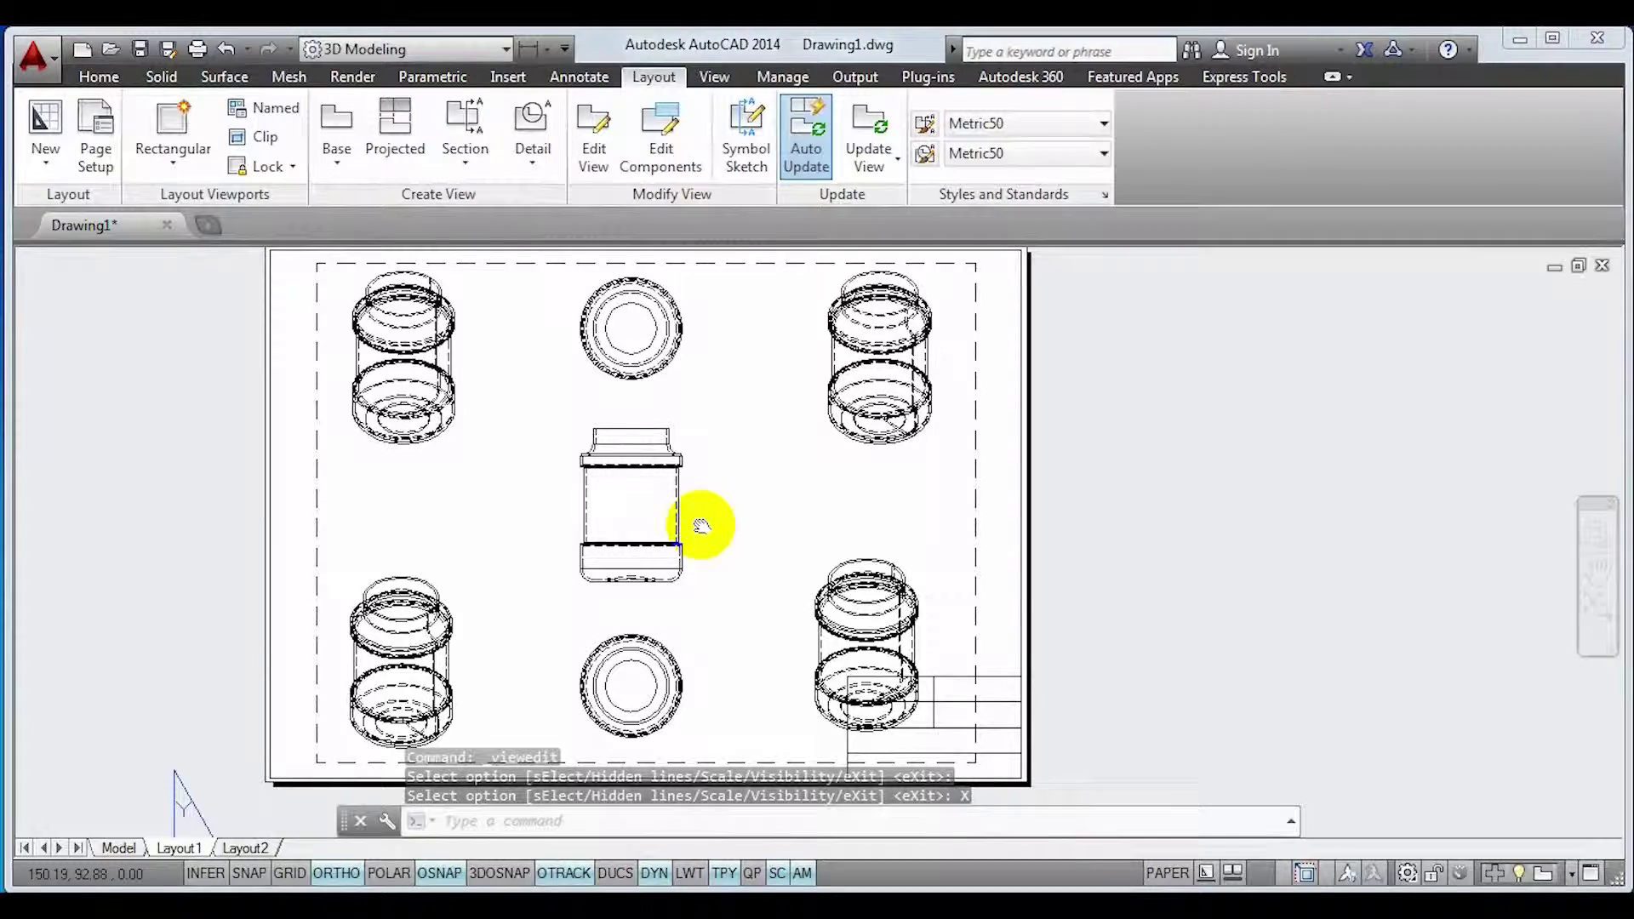
click(596, 467)
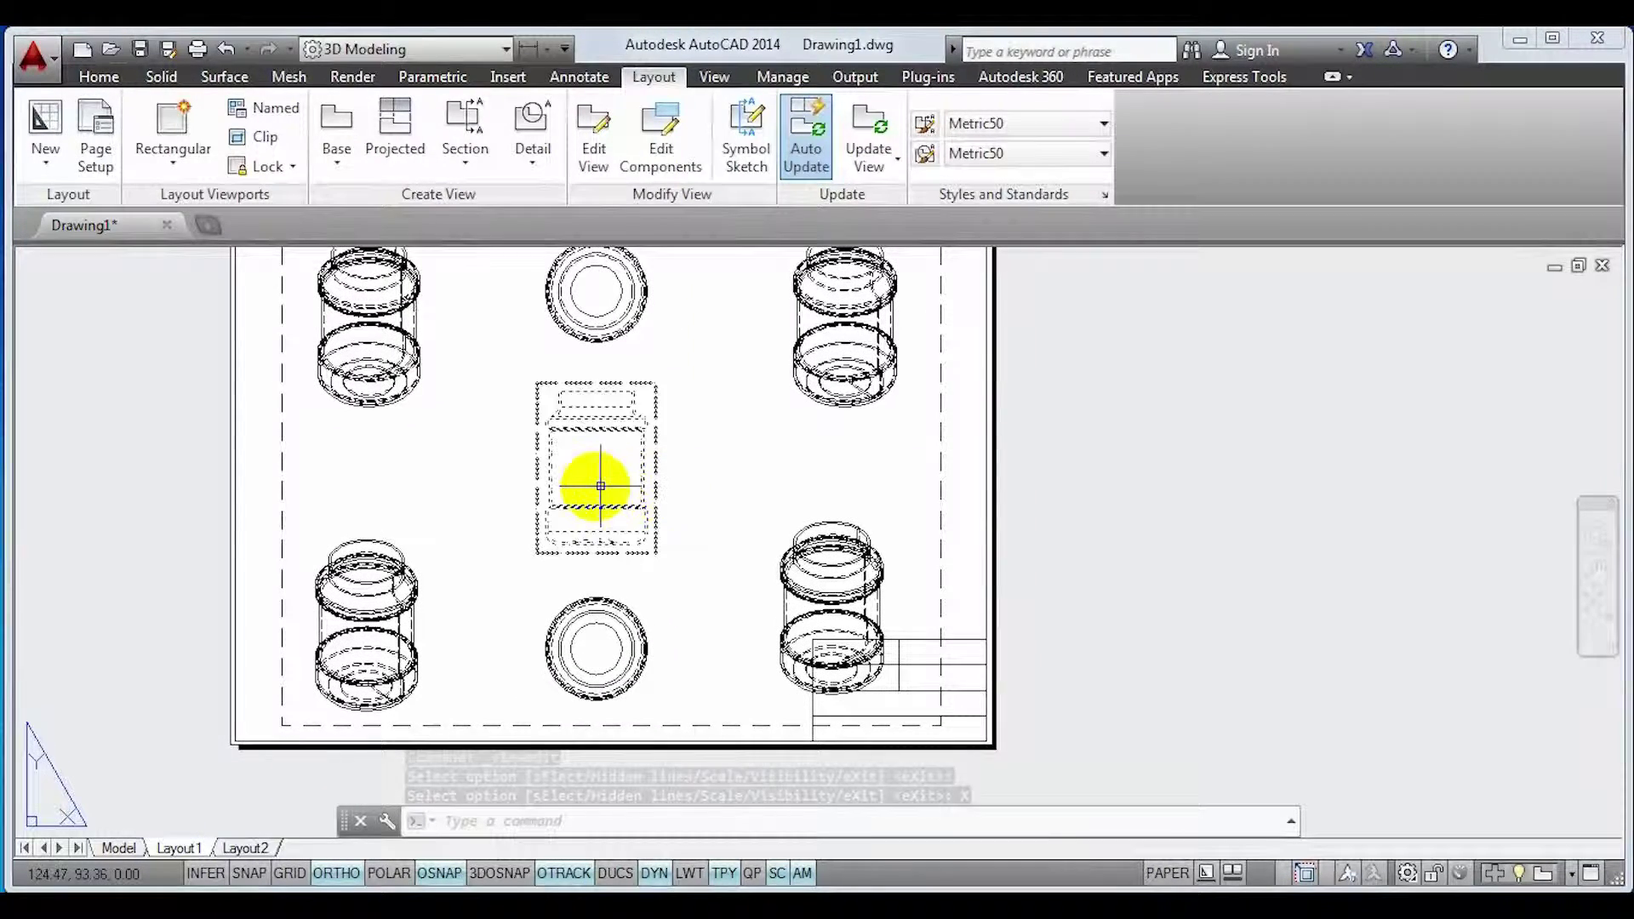
click(259, 136)
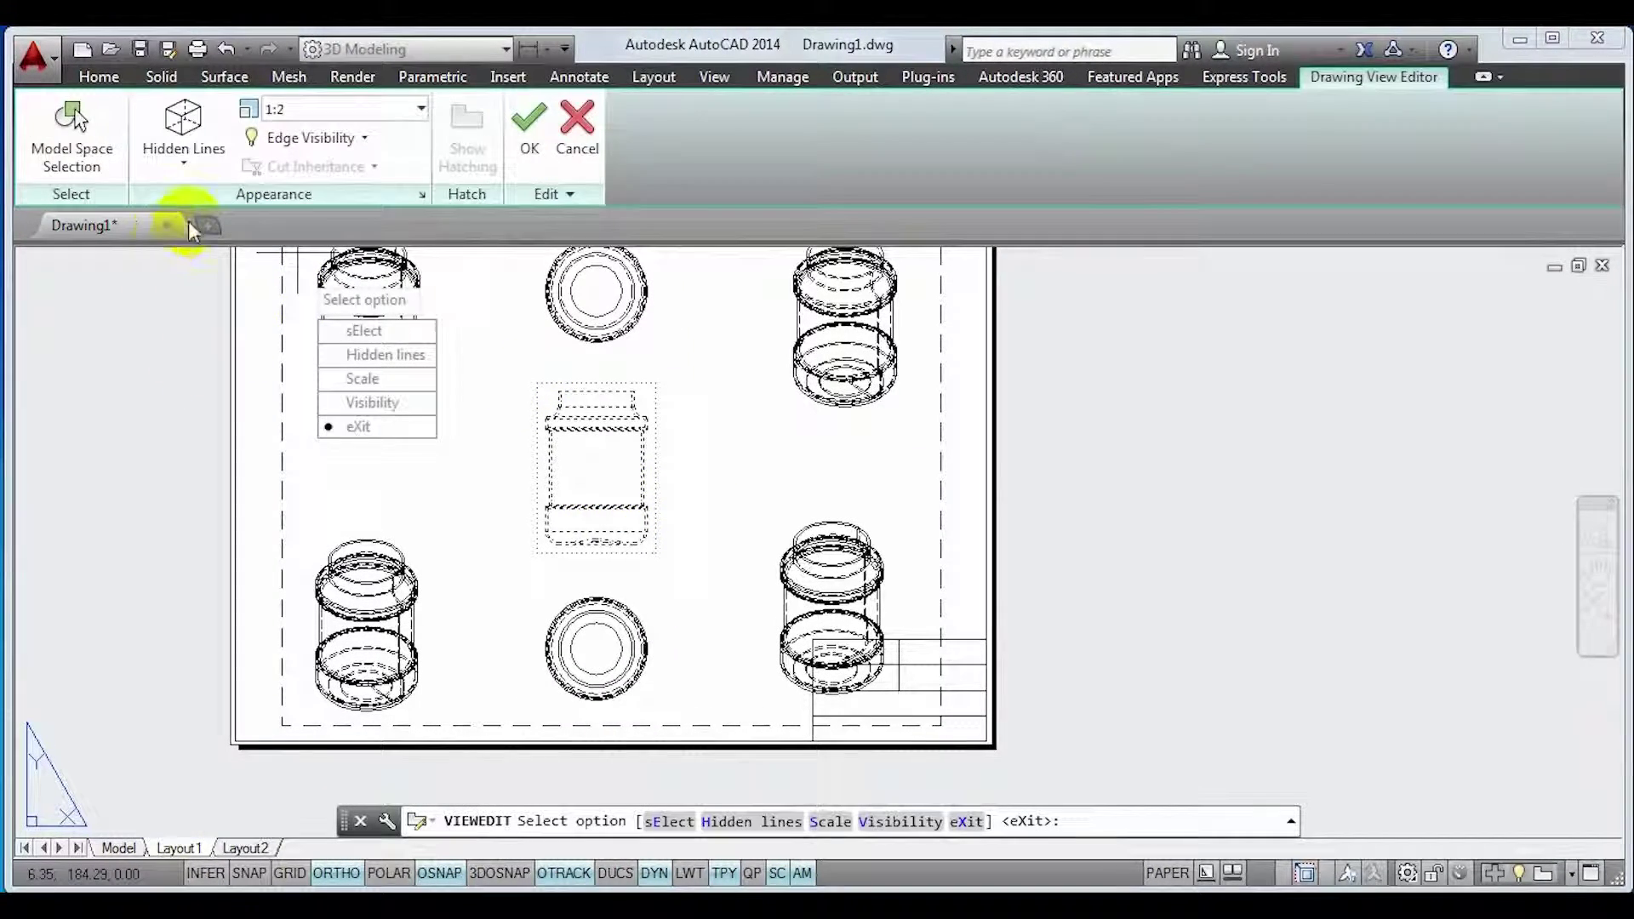
click(186, 166)
click(221, 201)
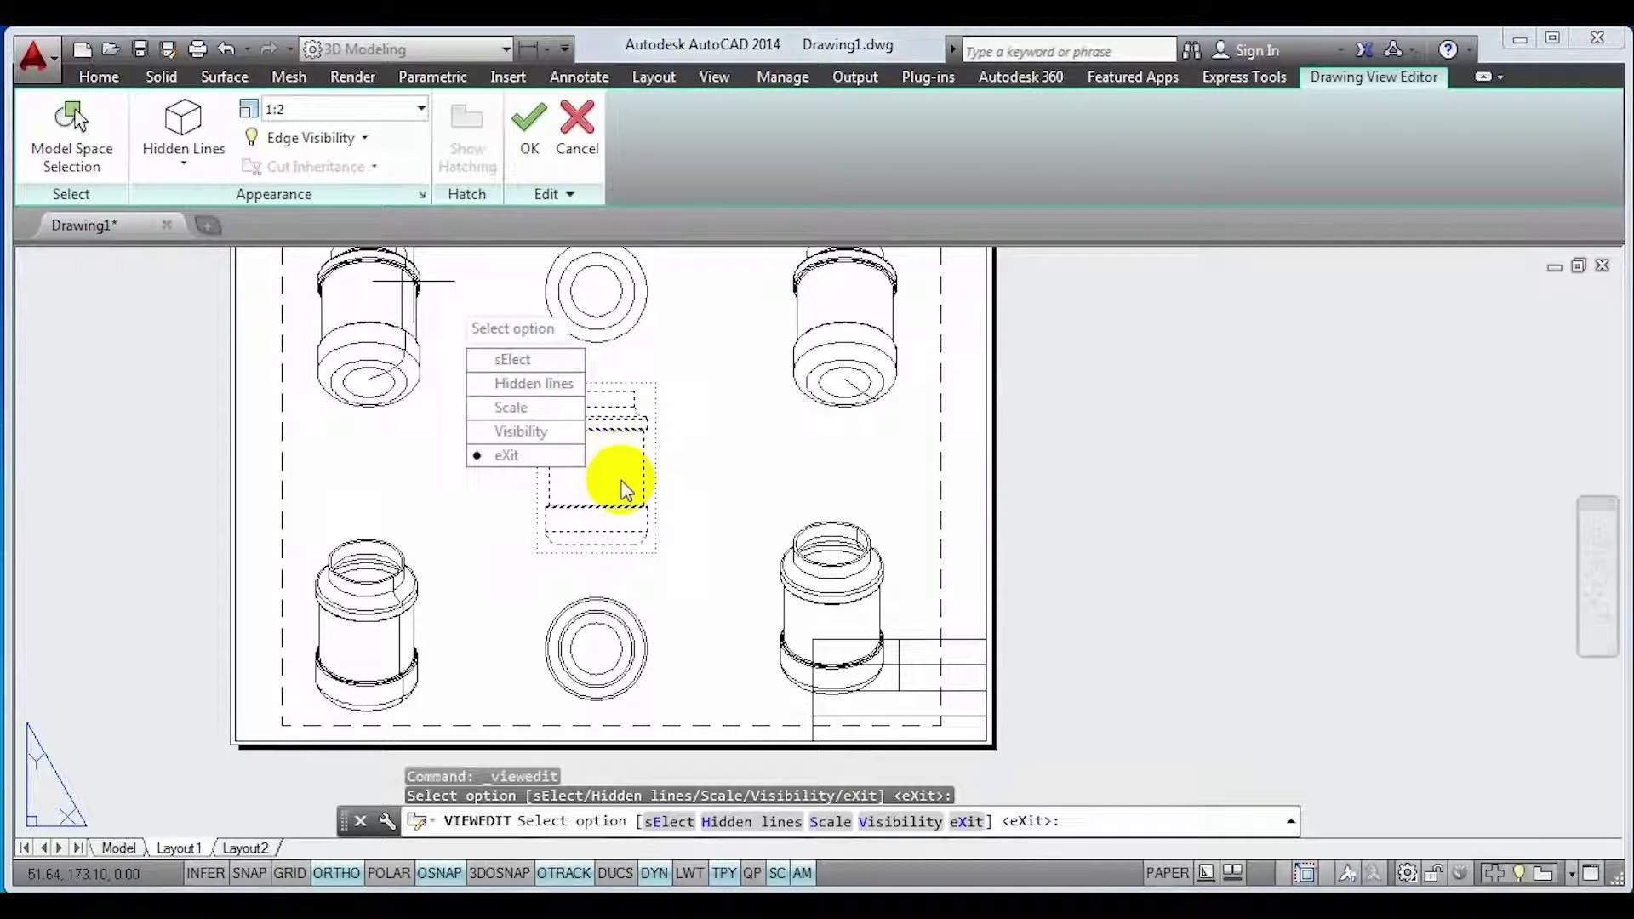
click(560, 461)
middle_drag(784, 452, 832, 458)
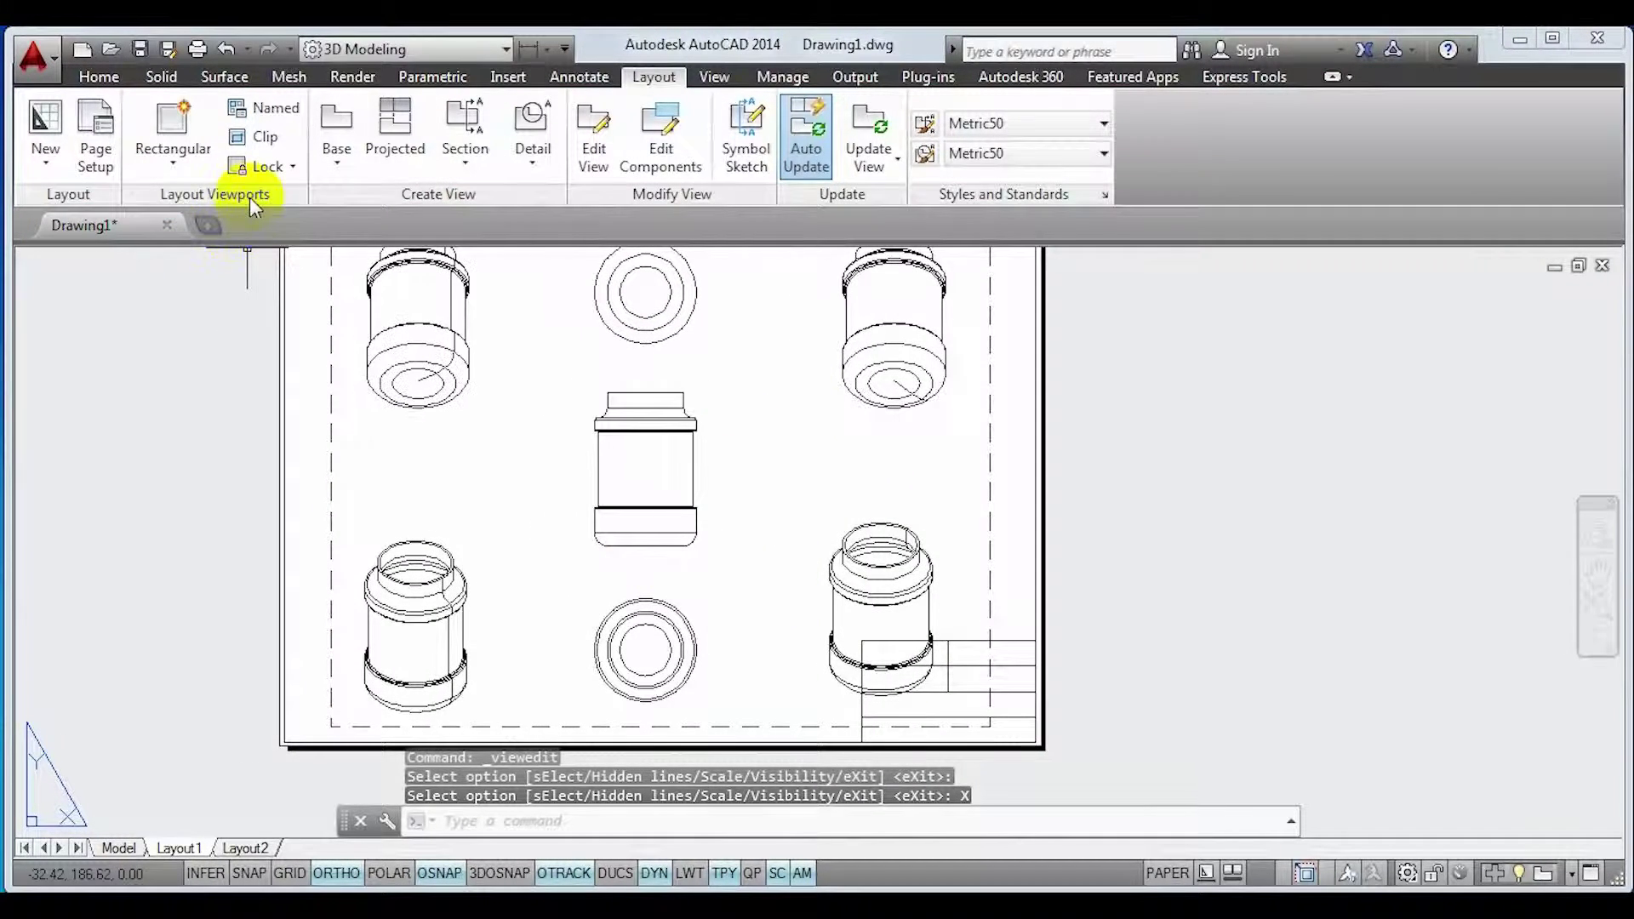
- Add a linear dimension across the full width of the jar's base in the front view, placed just below the jar
middle_drag(667, 511, 745, 510)
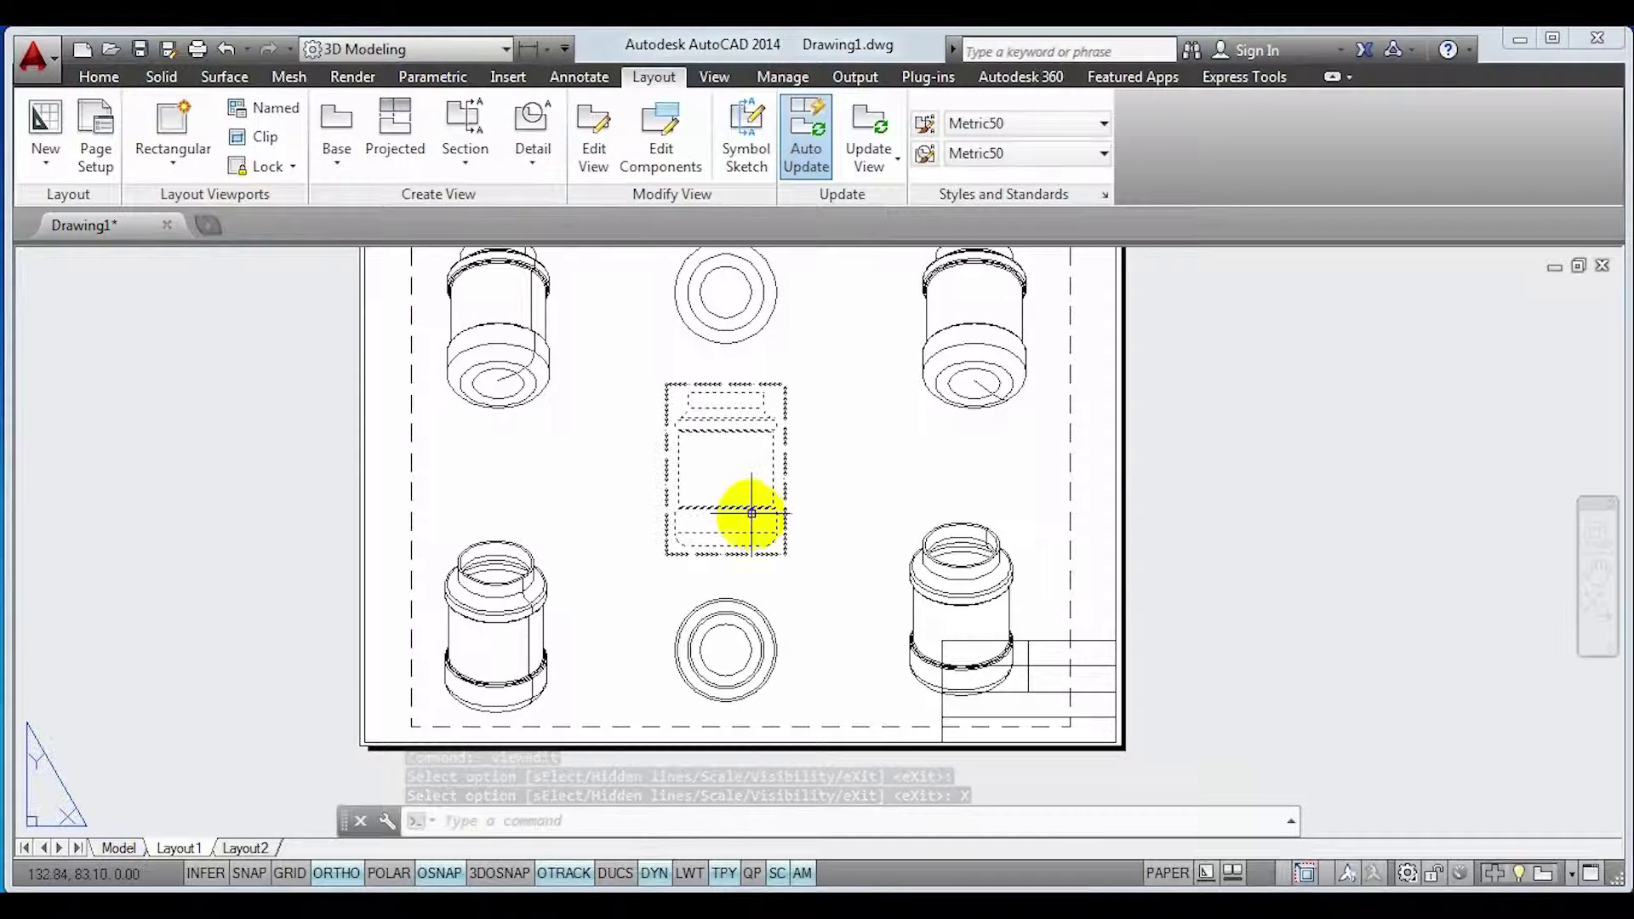
middle_drag(777, 387, 722, 346)
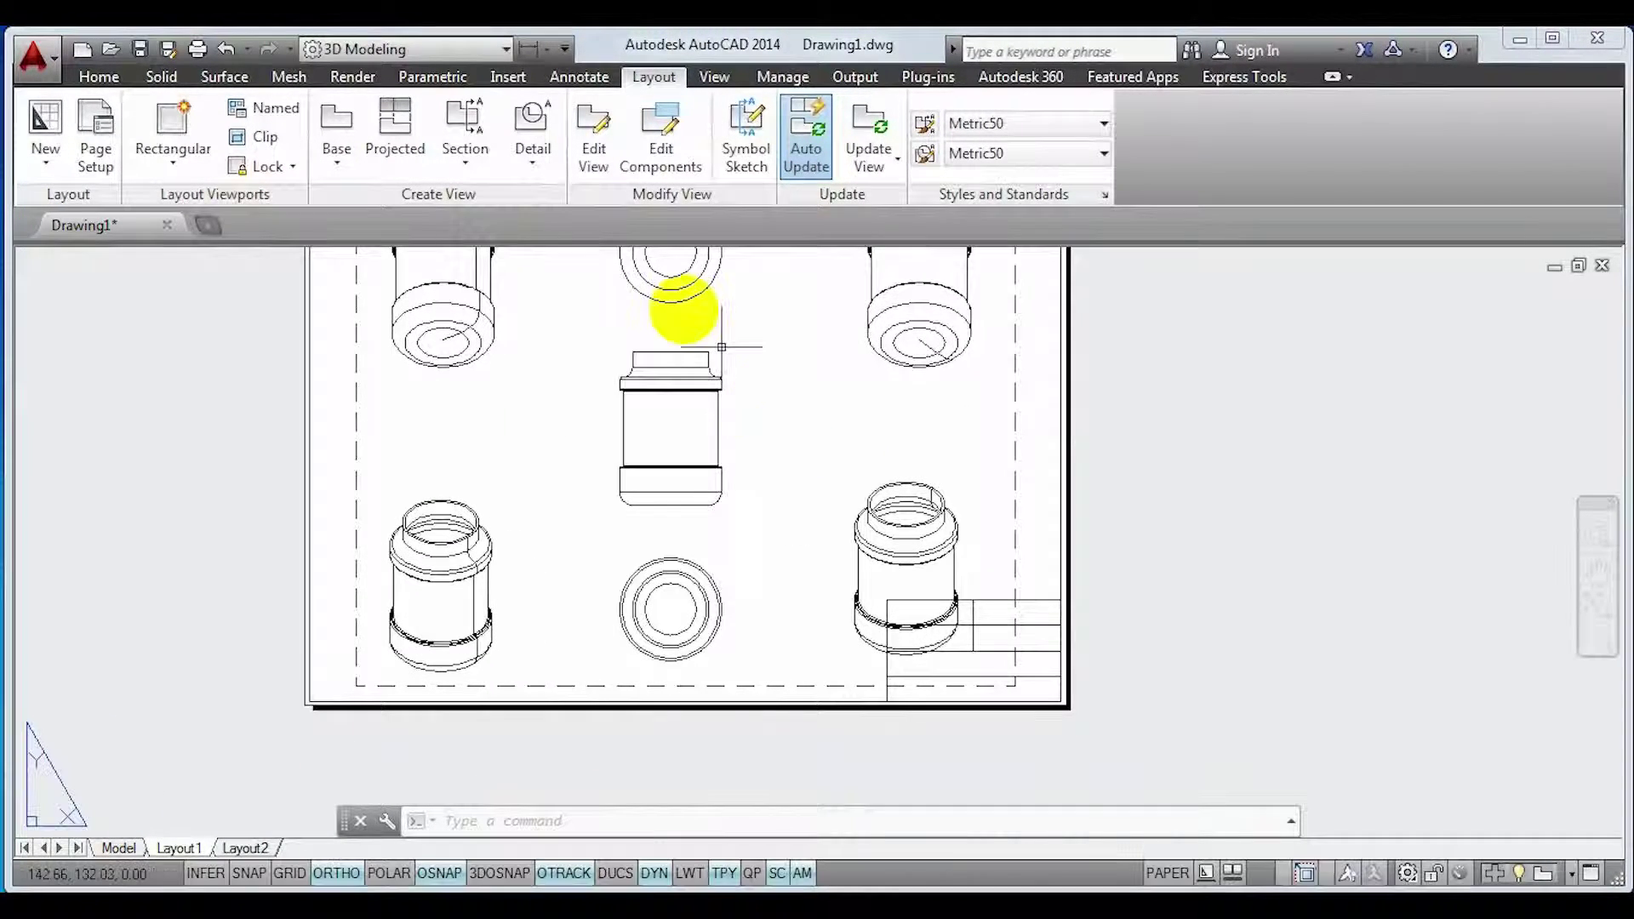
click(574, 78)
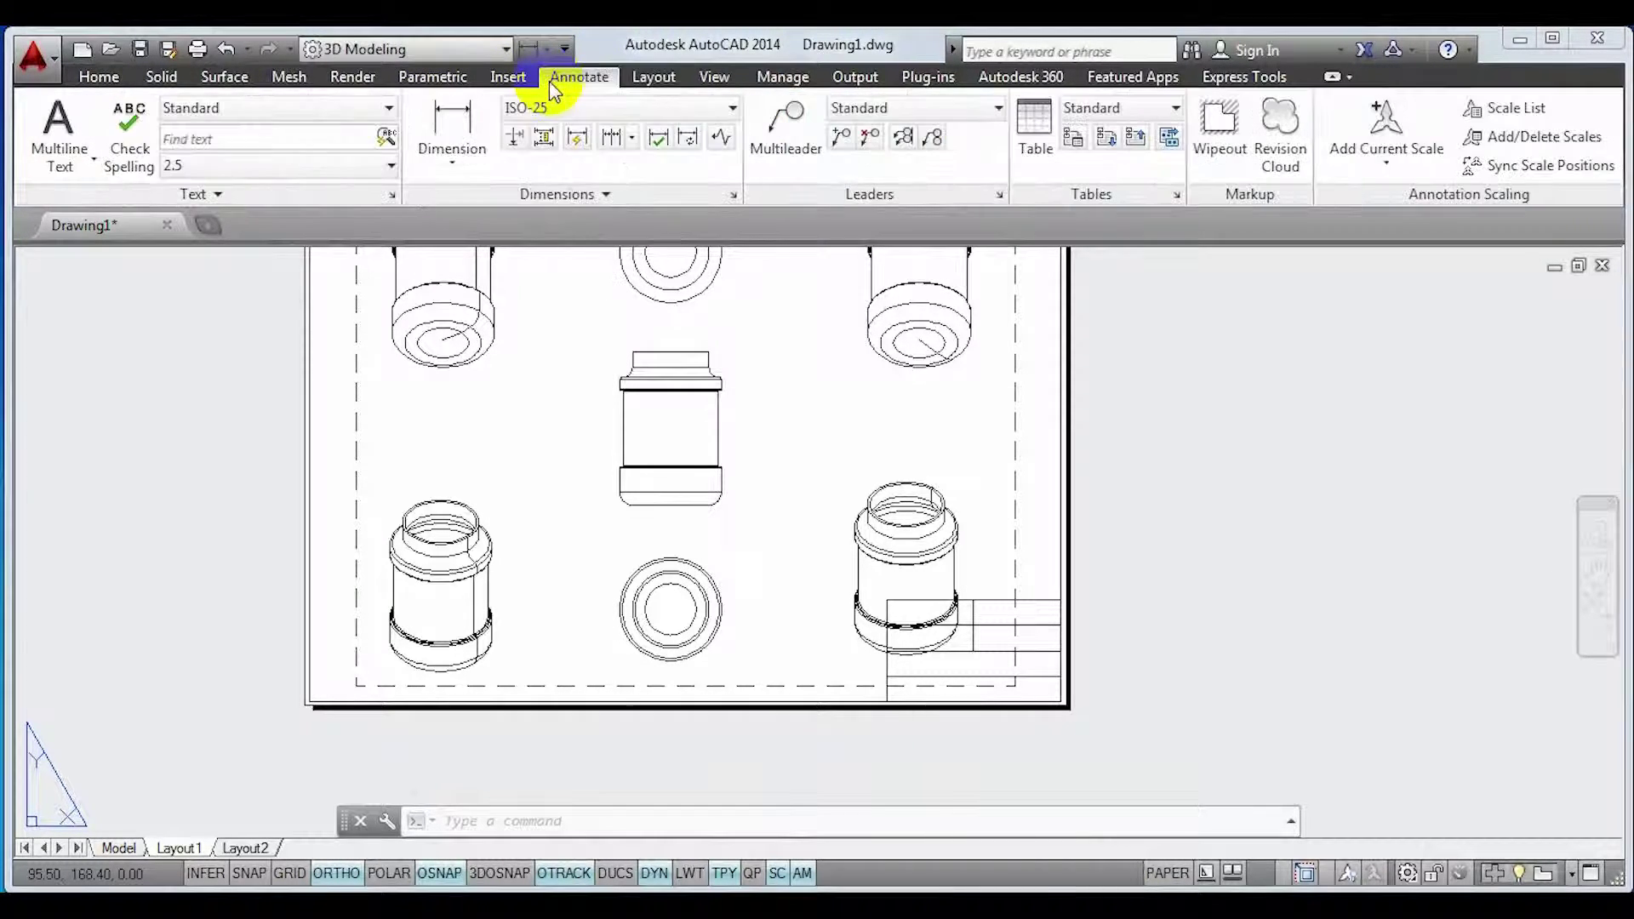
click(666, 110)
click(666, 109)
click(449, 120)
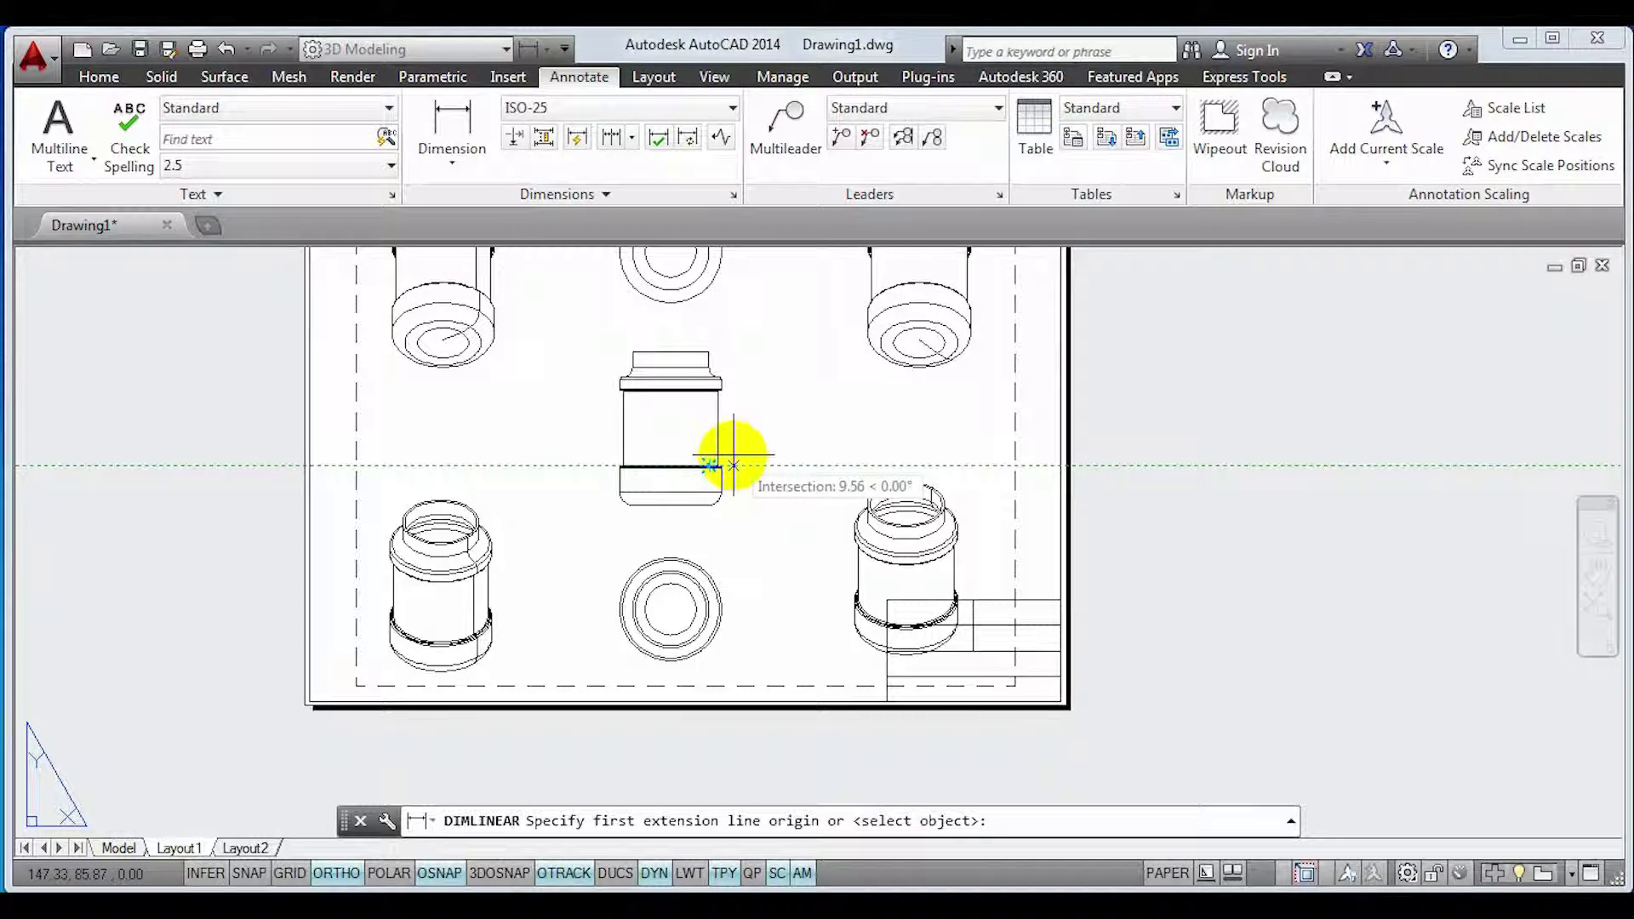
scroll(712, 506, up, 2)
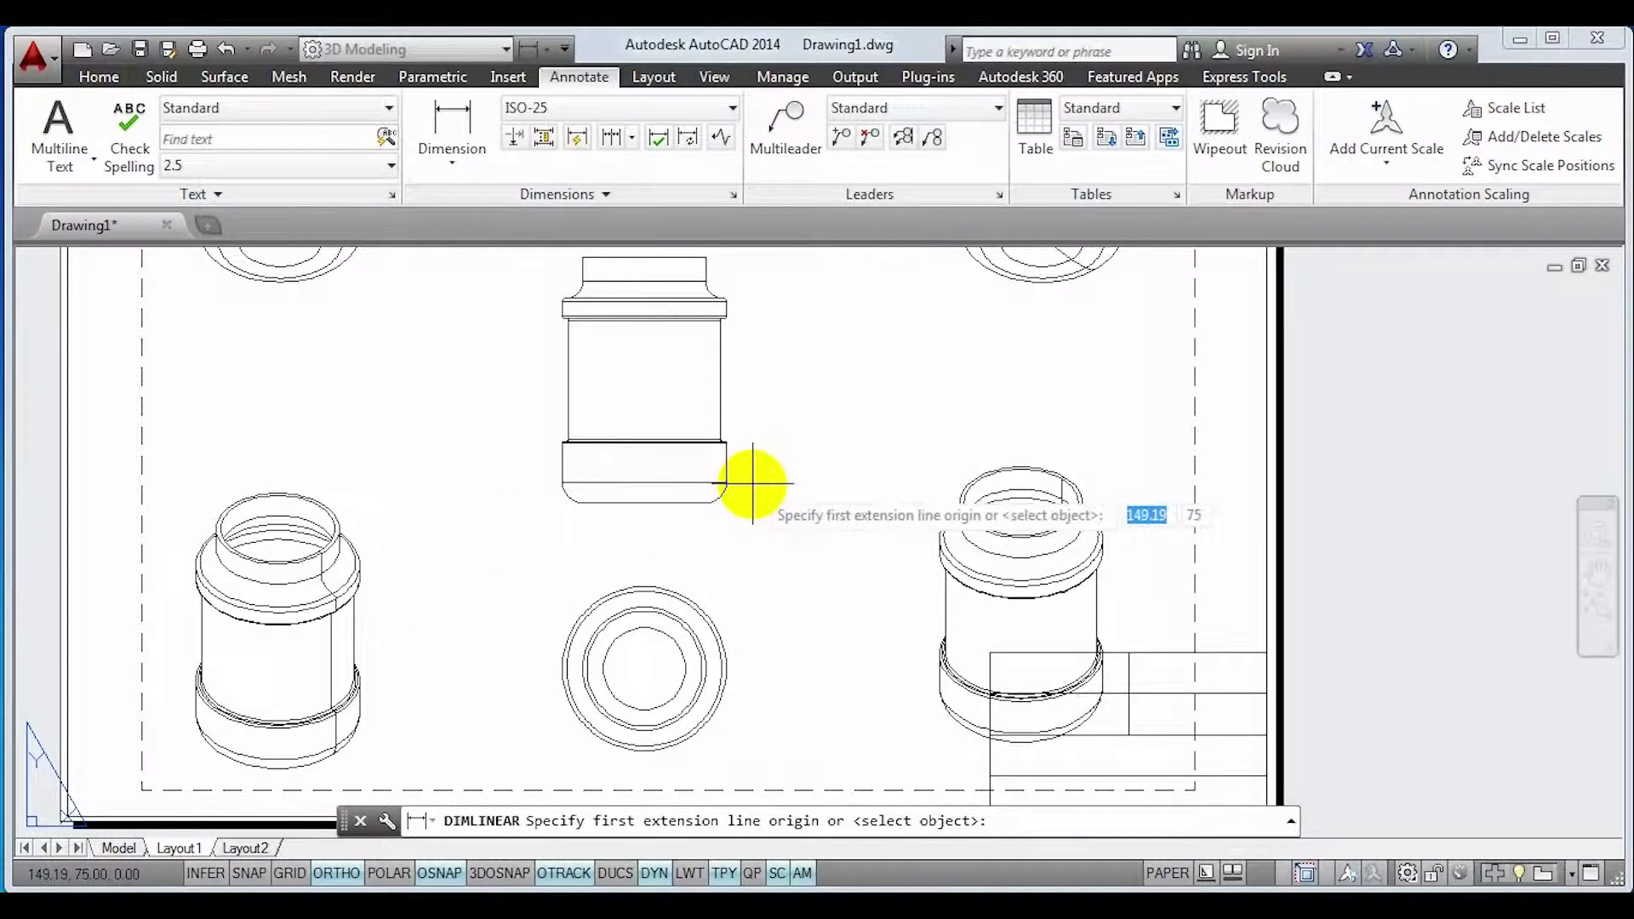
scroll(596, 540, up, 2)
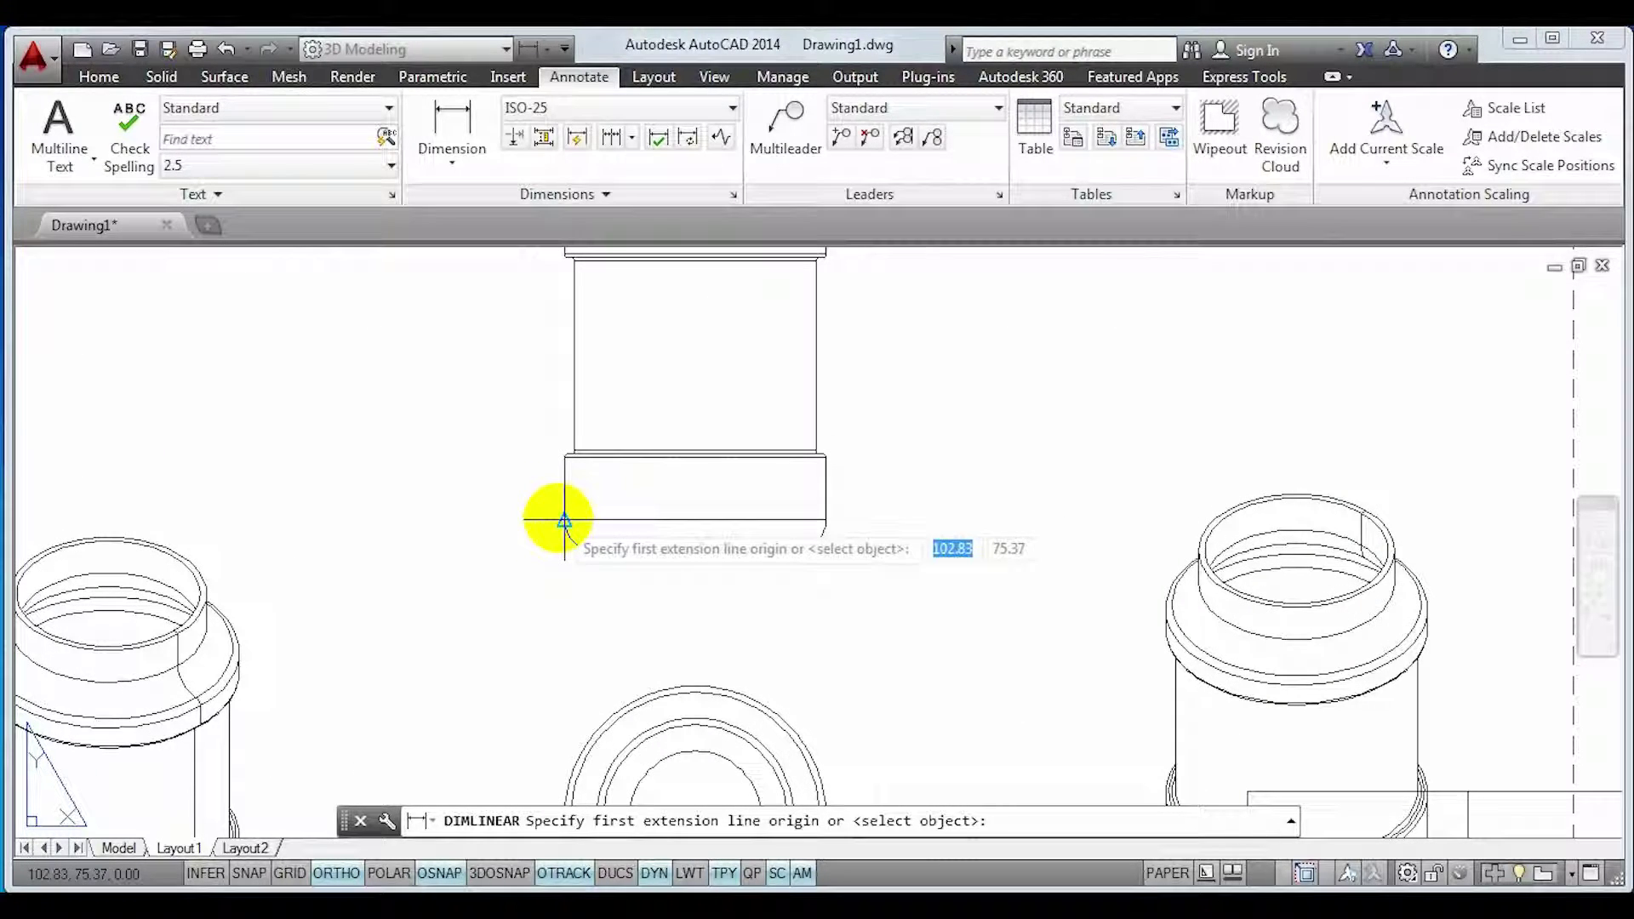
click(564, 521)
click(823, 520)
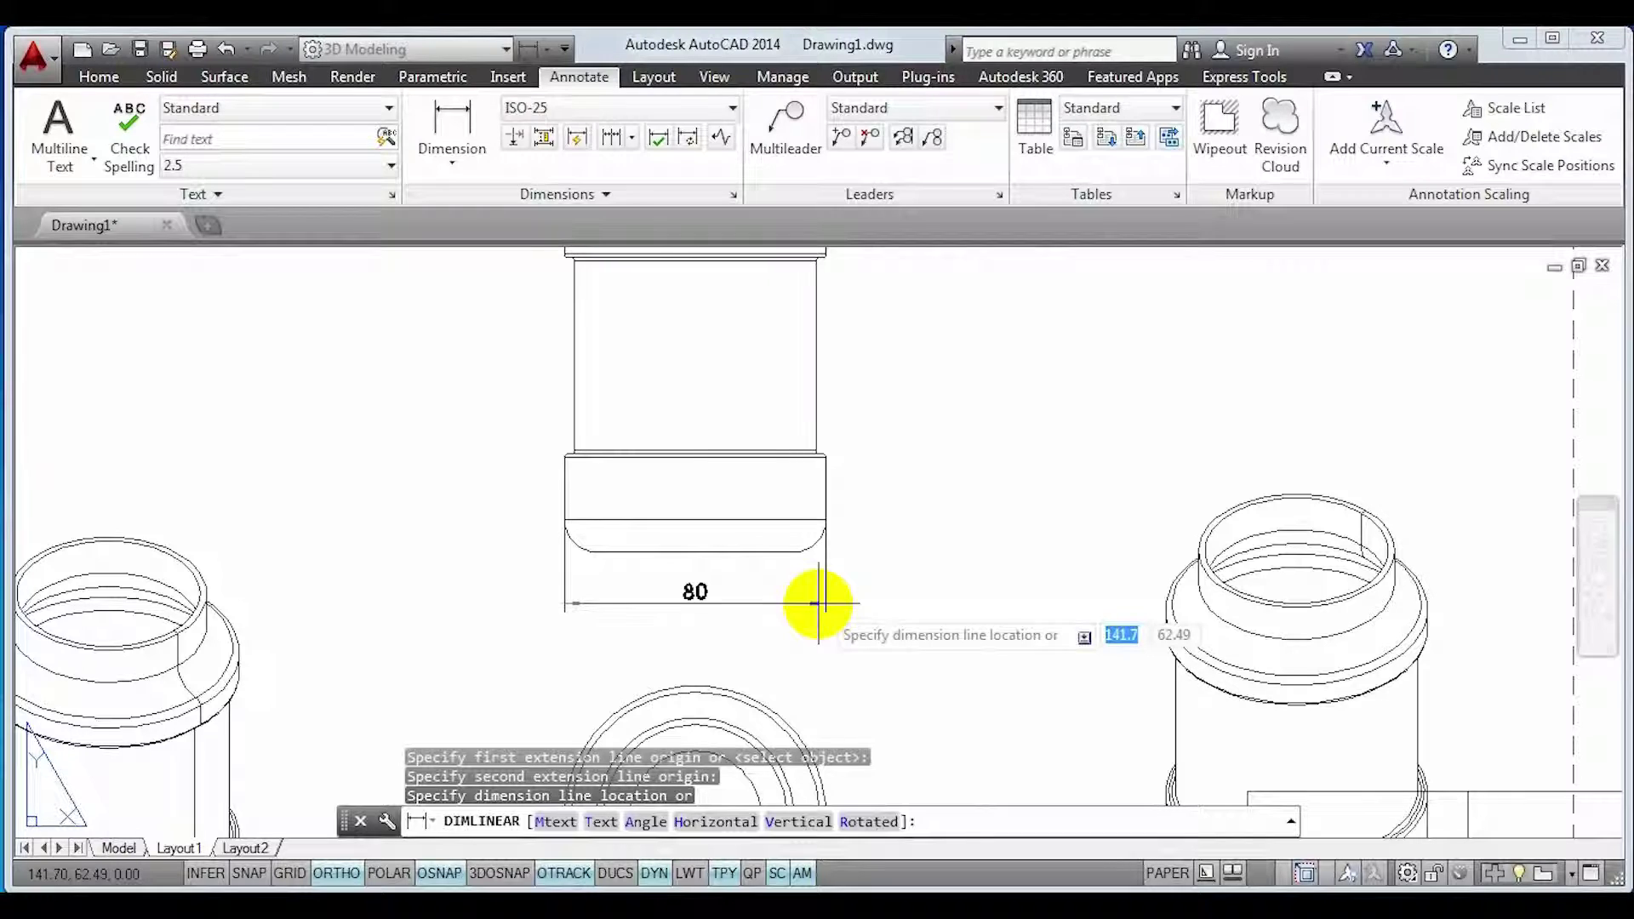
click(818, 587)
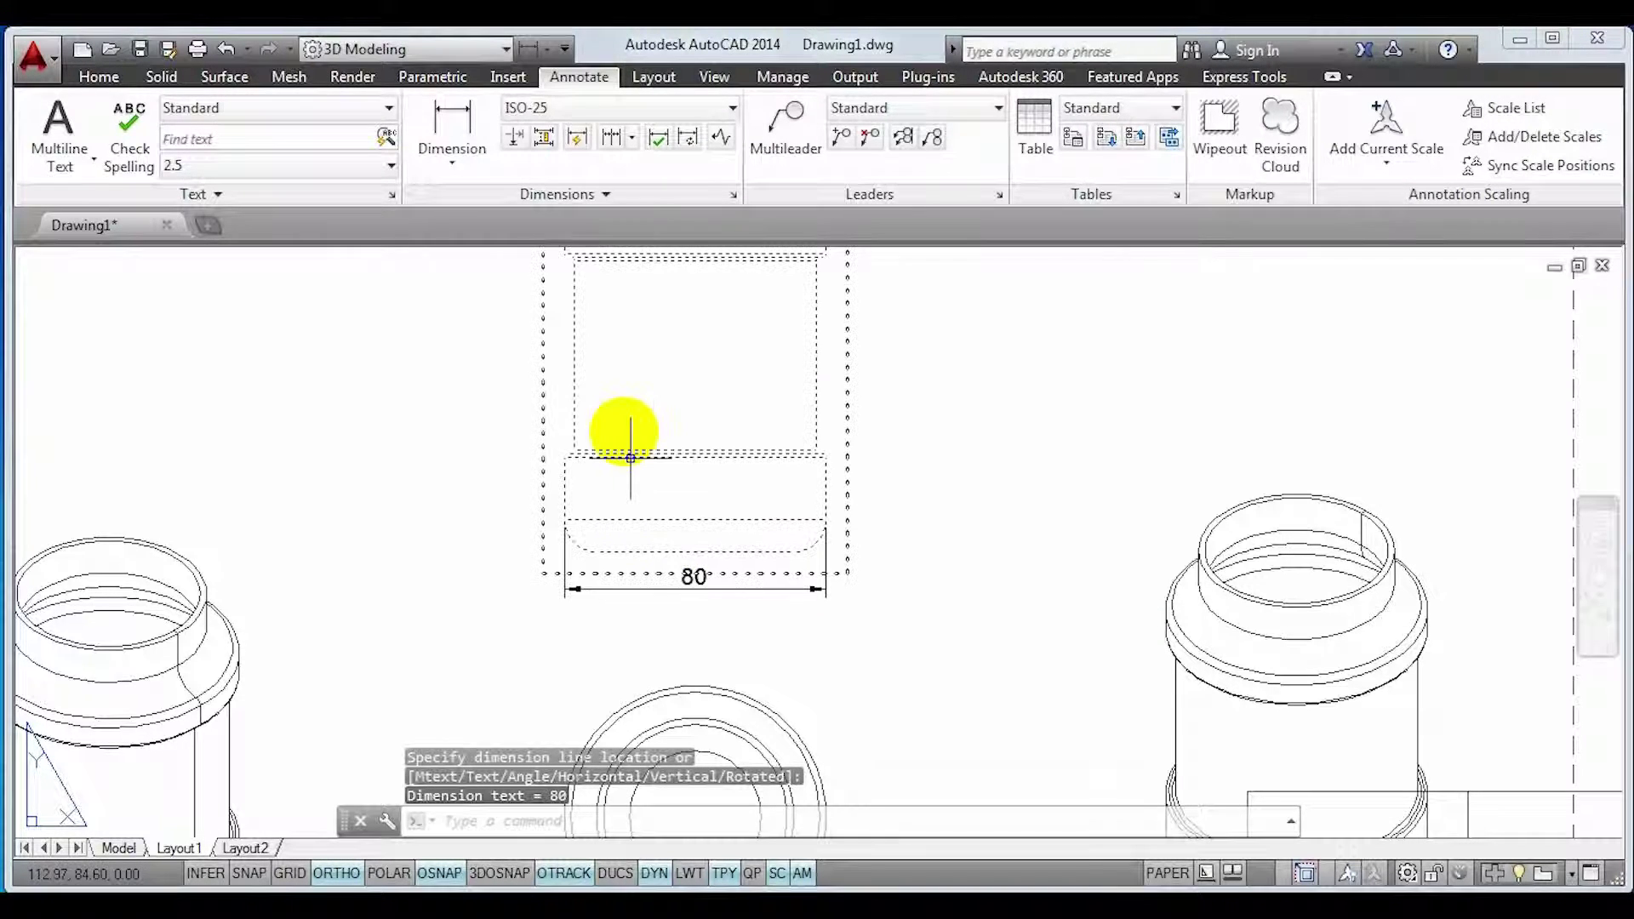
- Add a linear dimension to the flat bottom edge between the rounded corners, placing the dimension line on the edge itself
click(444, 122)
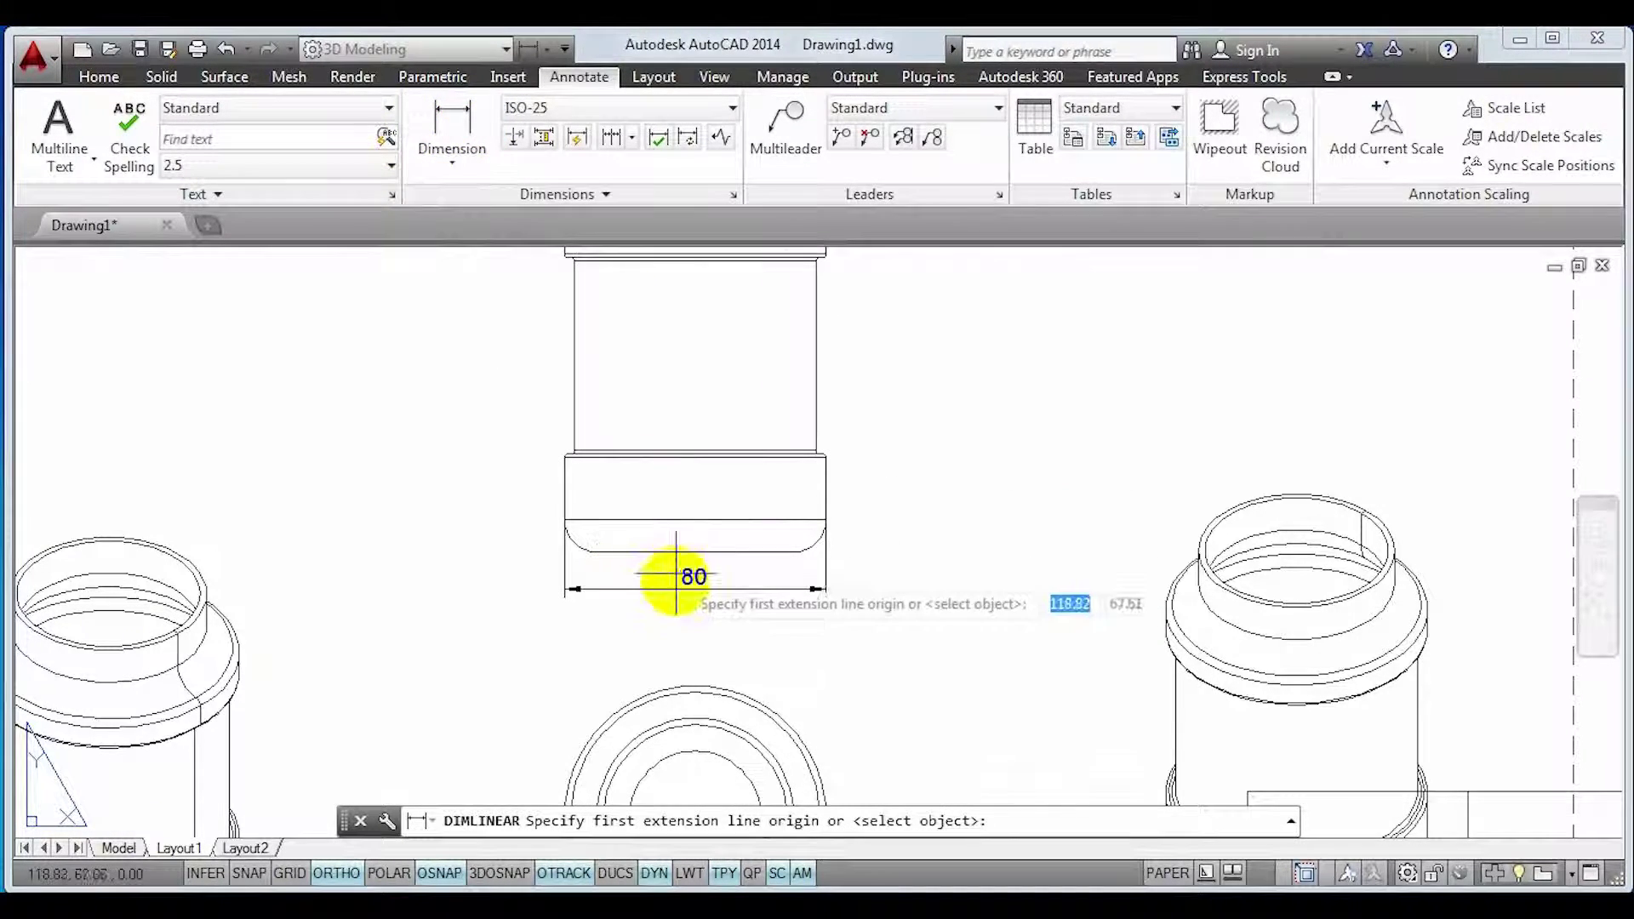
scroll(651, 591, up, 2)
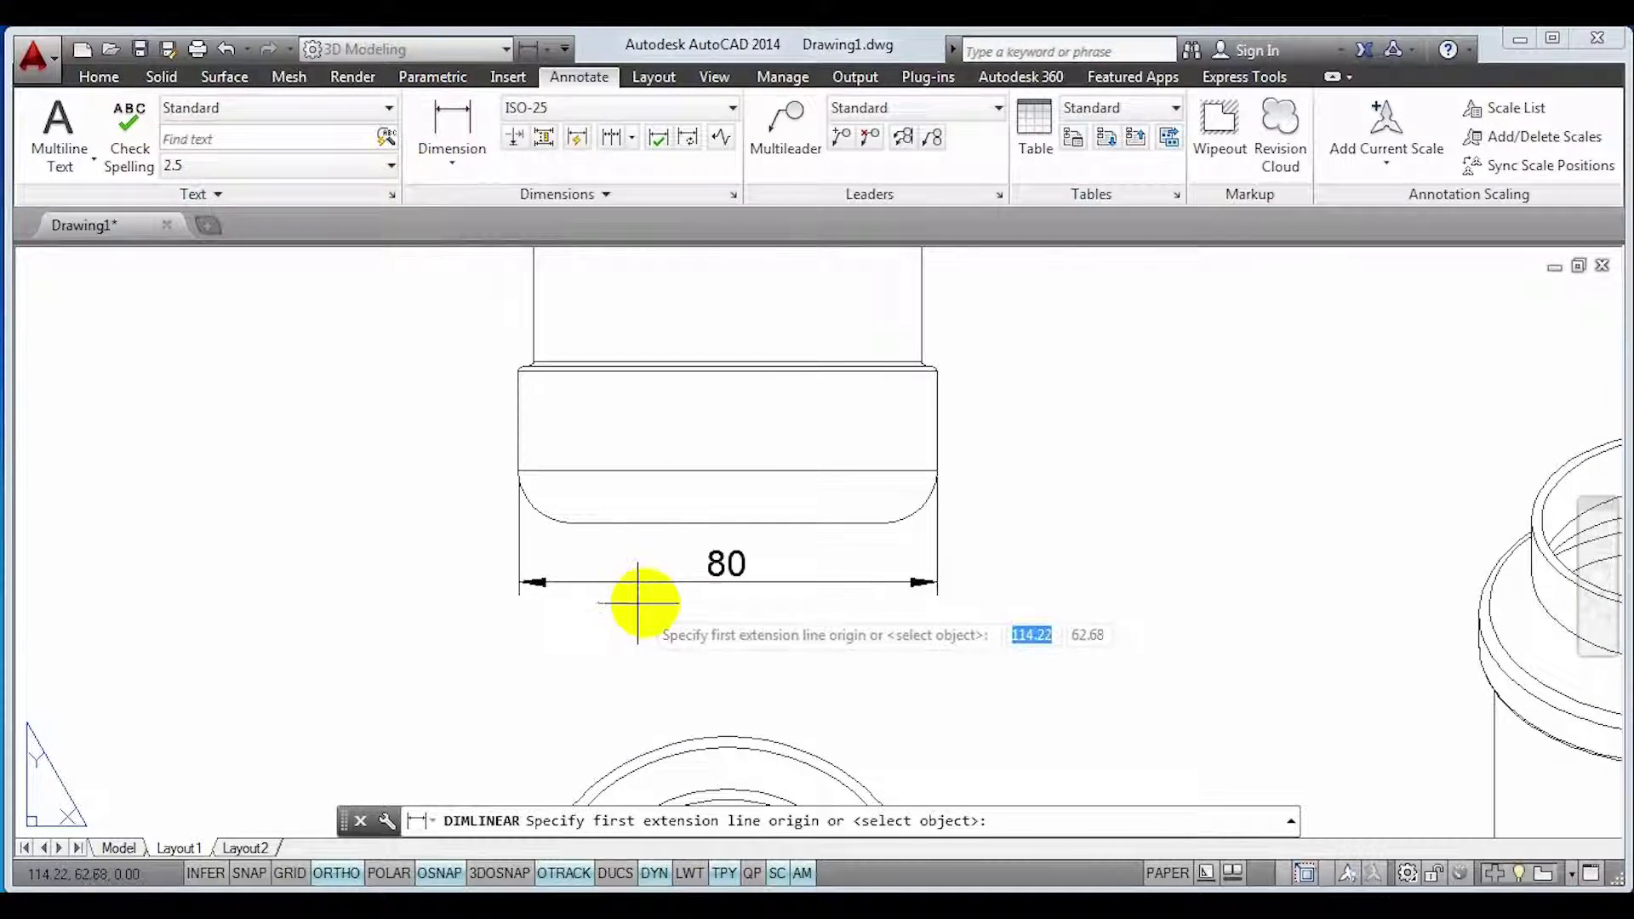
click(885, 523)
click(570, 522)
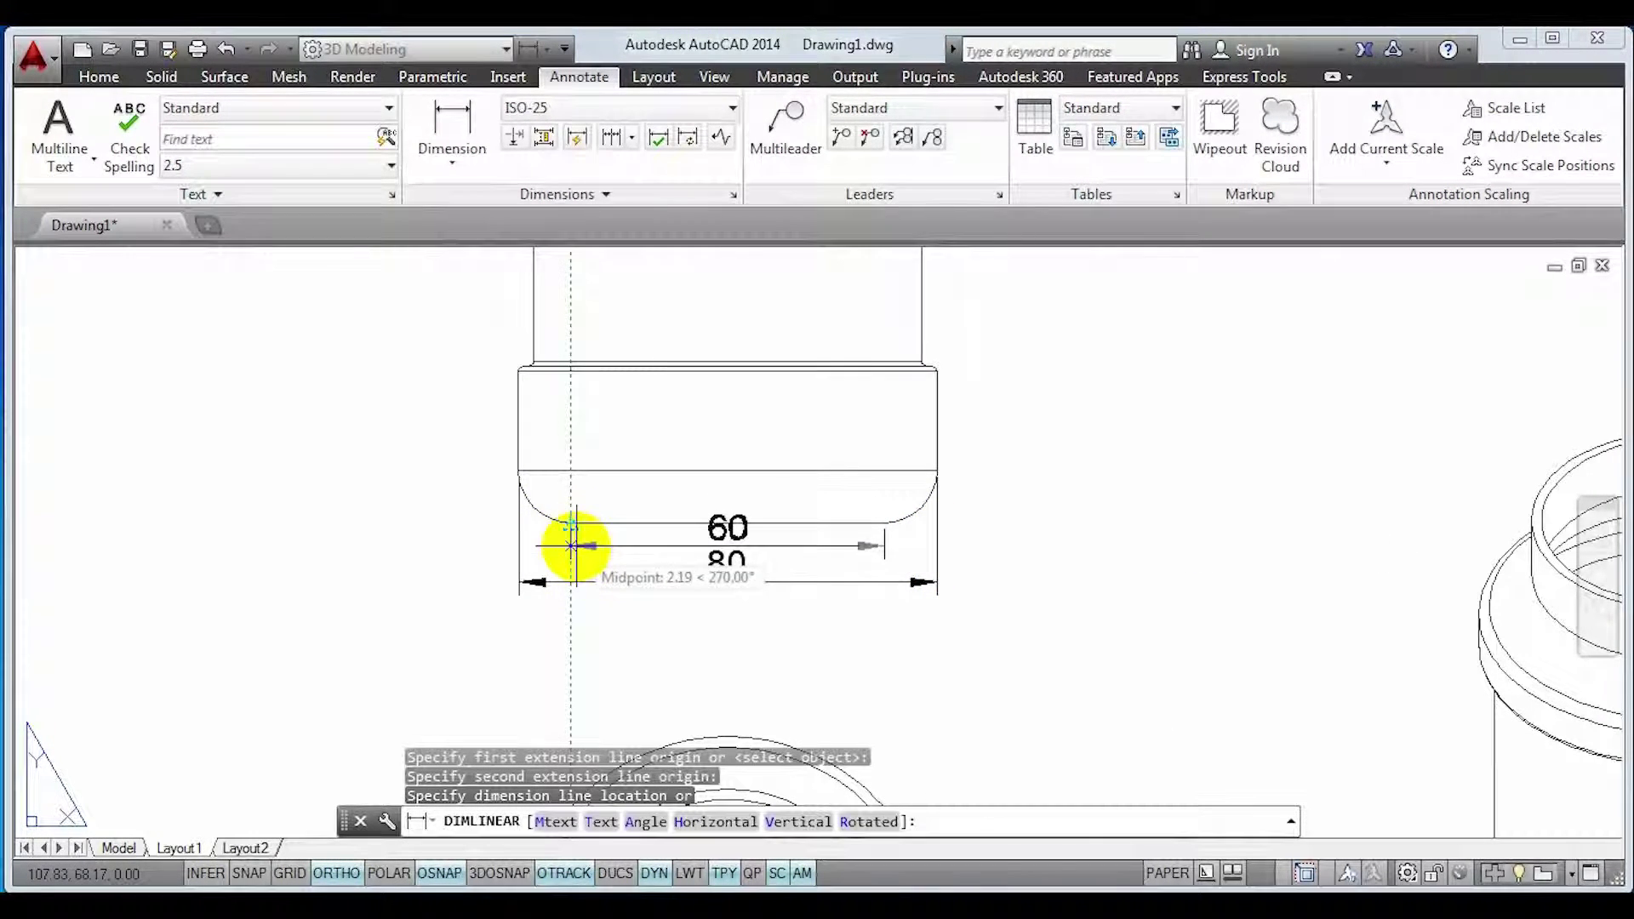
click(864, 521)
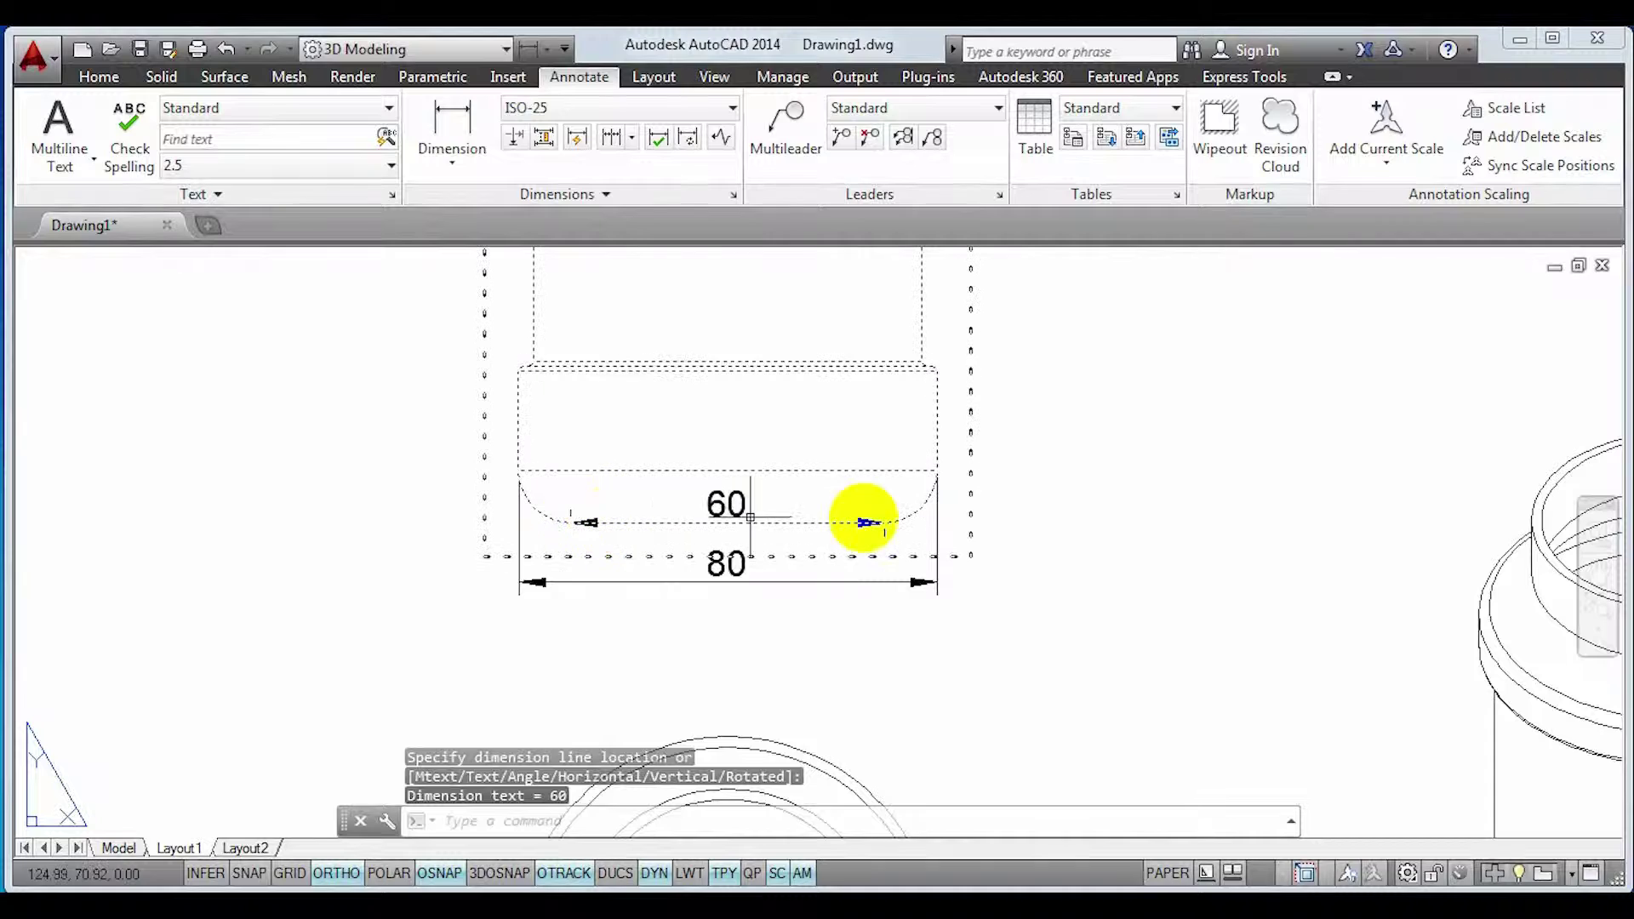
click(450, 119)
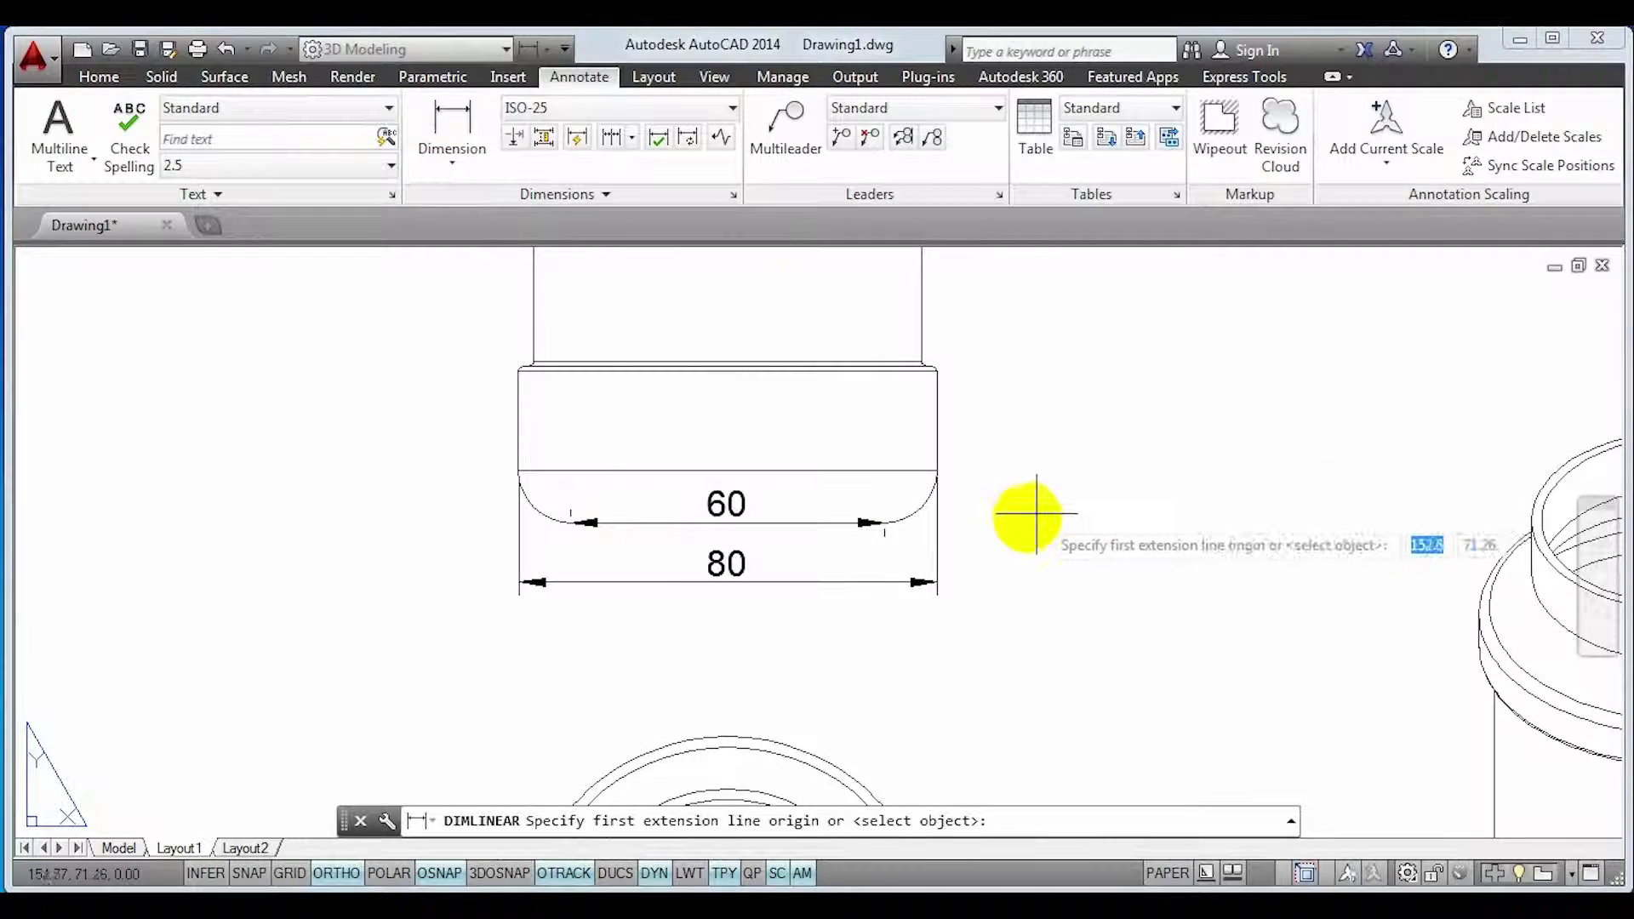
scroll(936, 531, up, 2)
scroll(850, 506, down, 4)
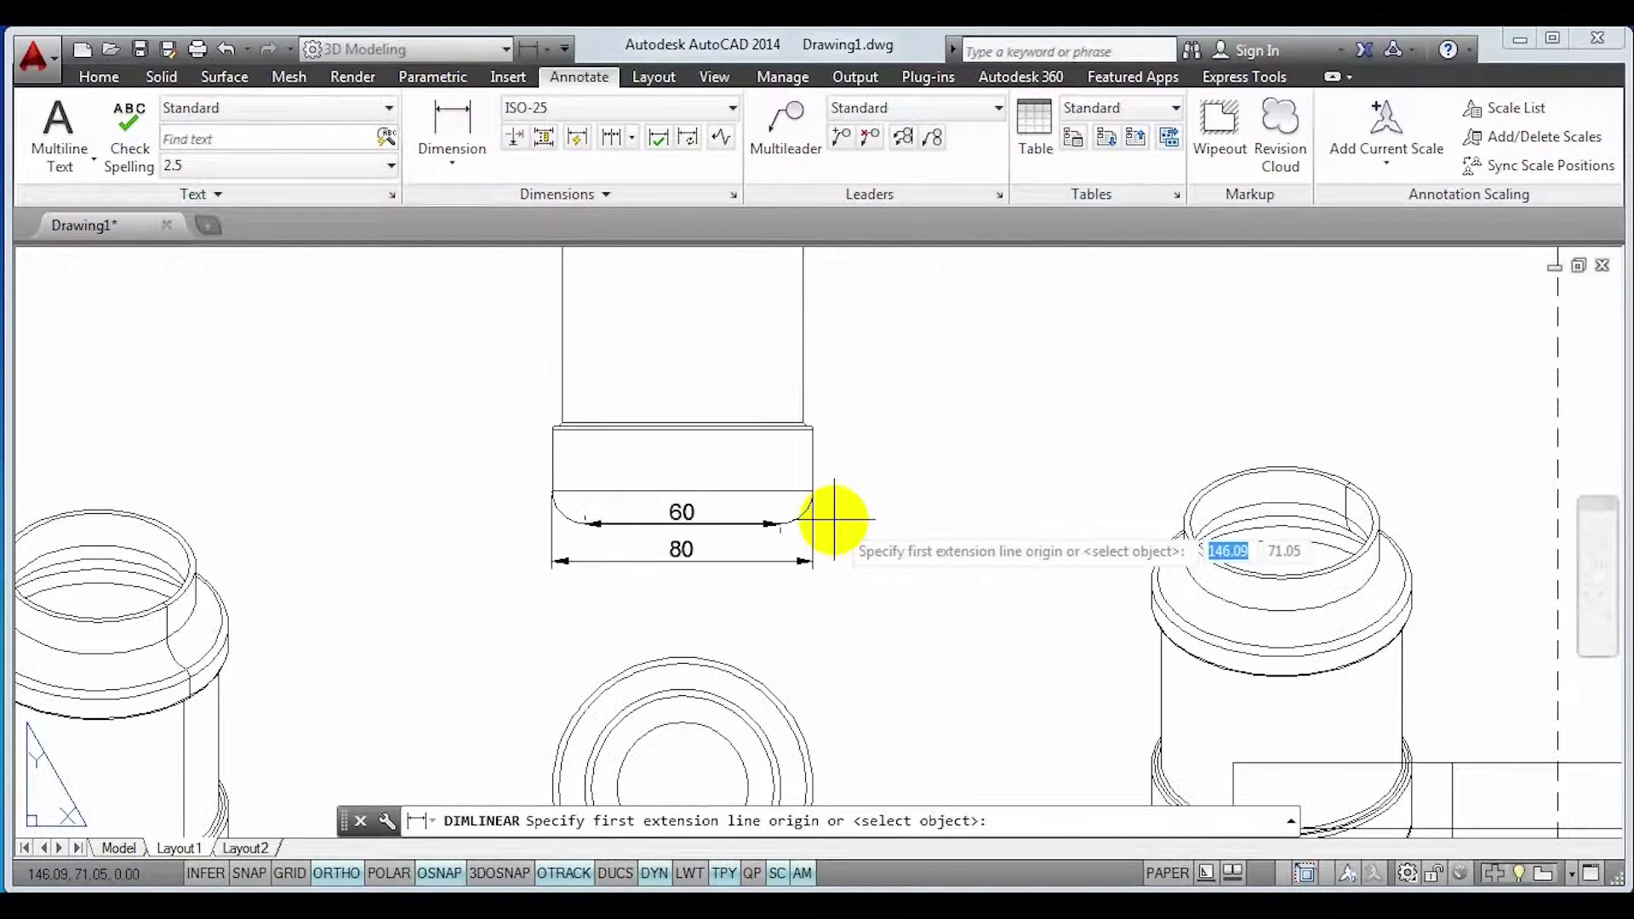
middle_drag(864, 463, 868, 656)
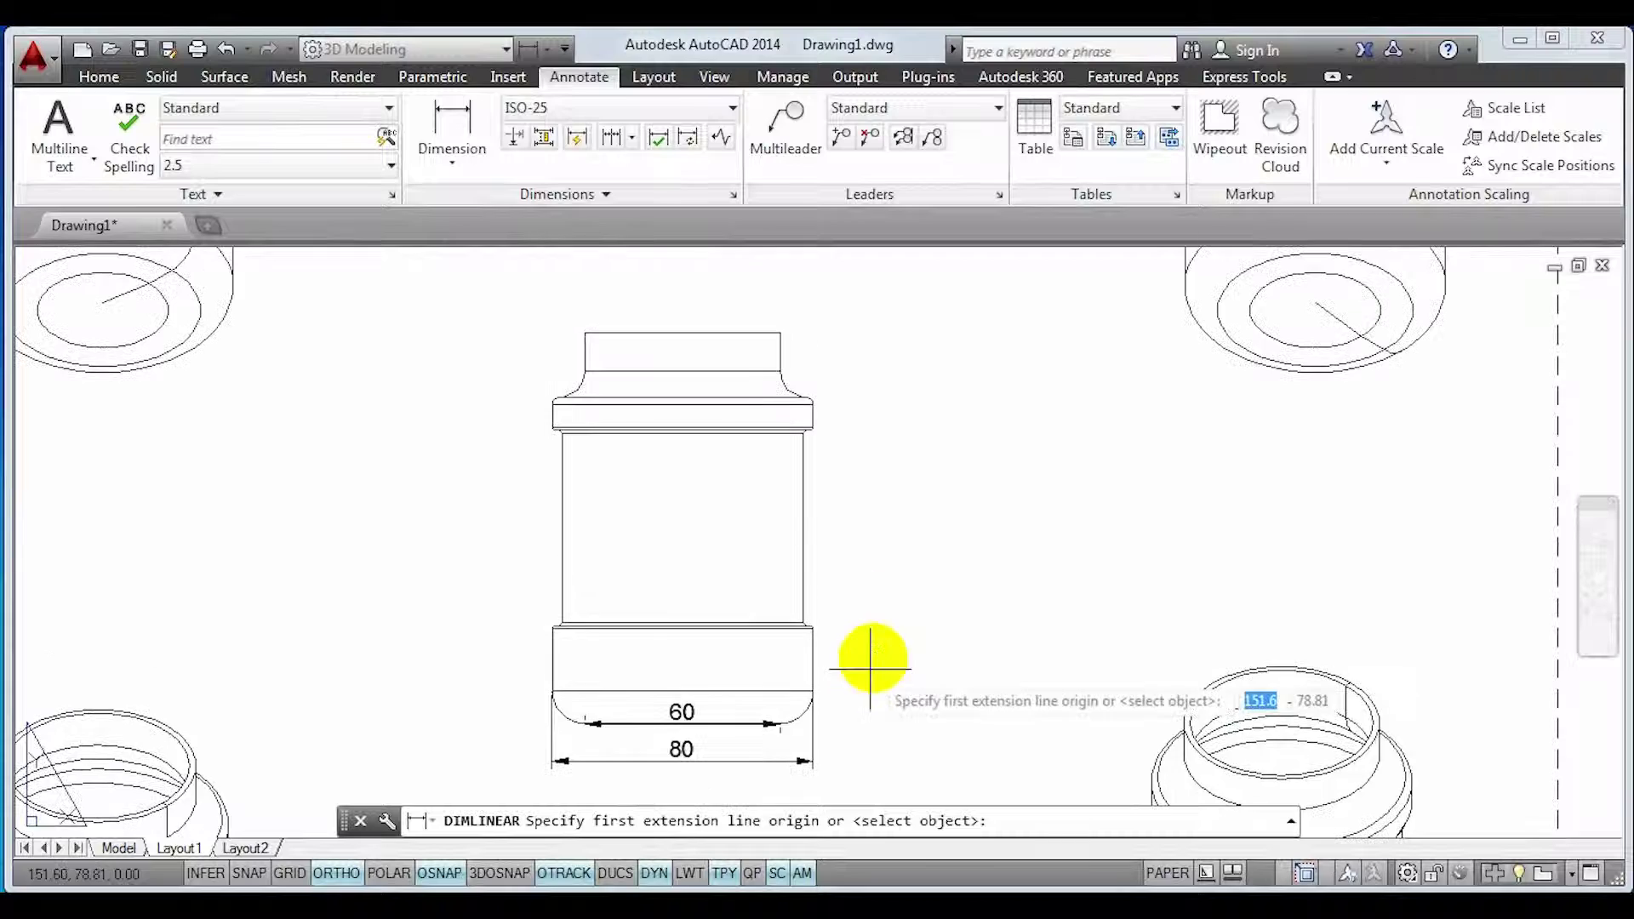
click(586, 332)
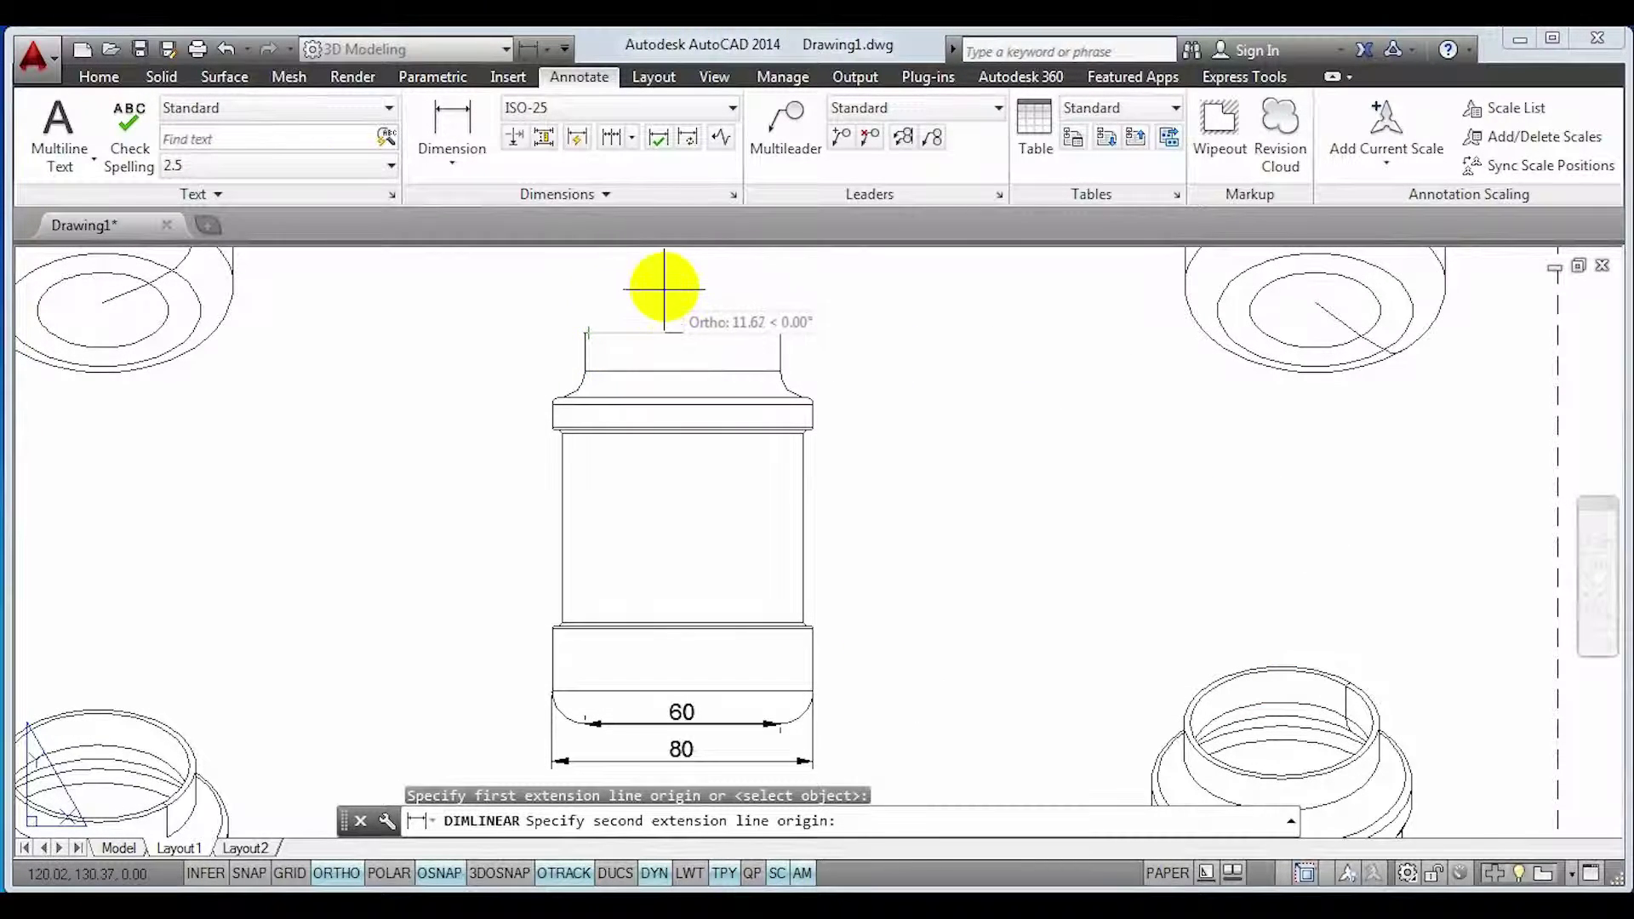
key(Escape)
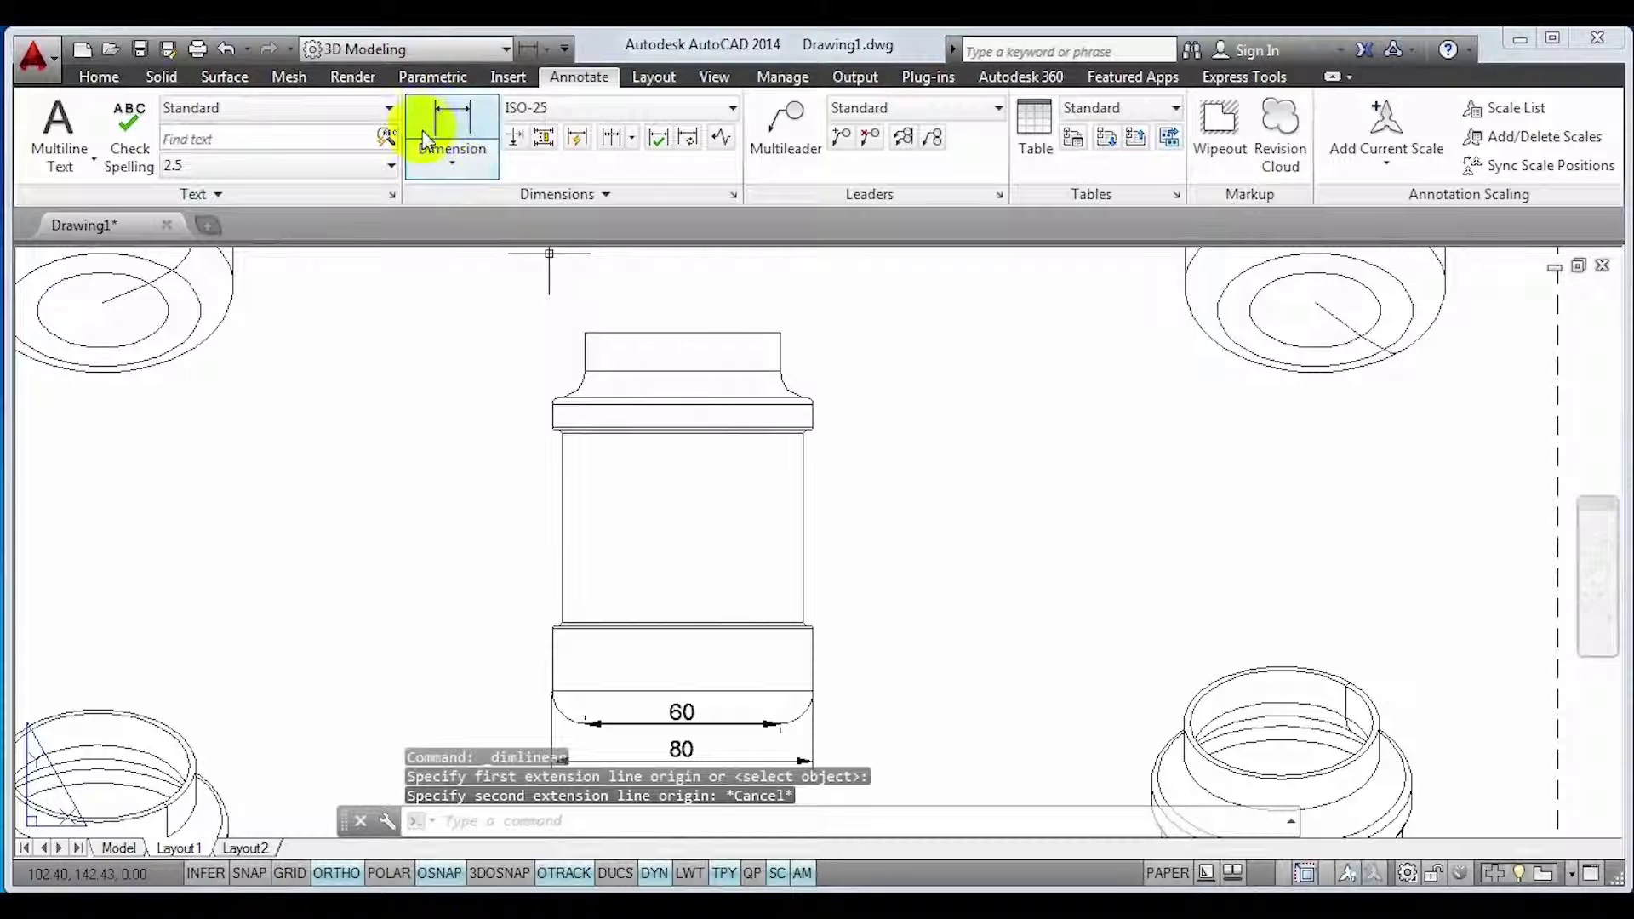
- Try to add a linear dimension across the top edge of the jar's mouth in the front view, placed above it
click(449, 132)
scroll(616, 350, up, 2)
scroll(616, 350, up, 2)
click(533, 302)
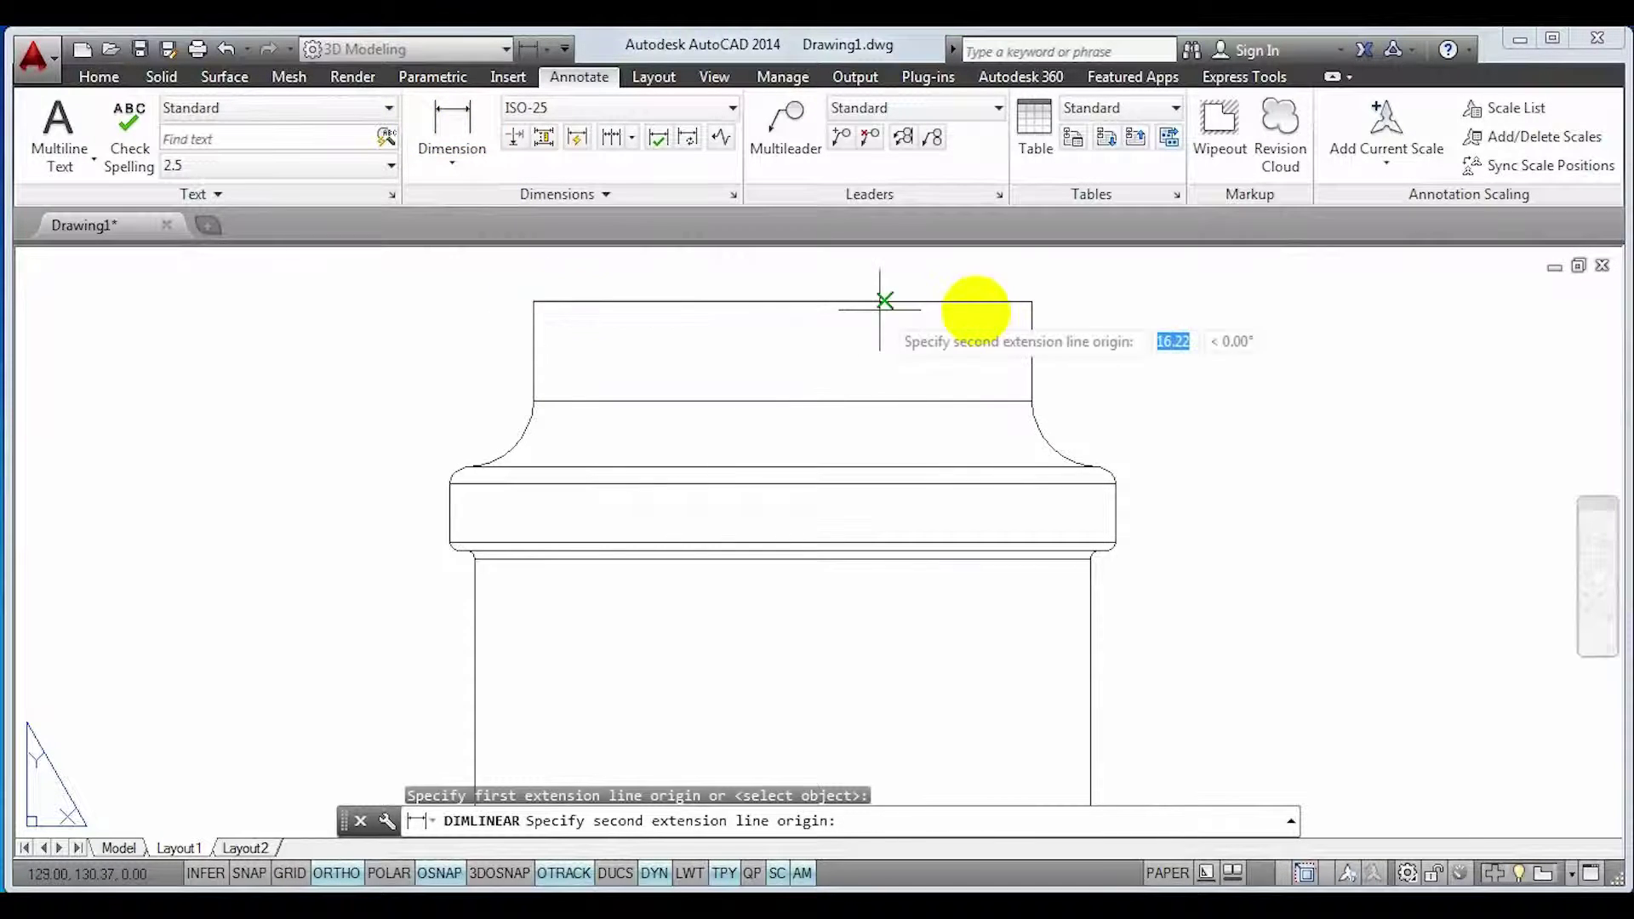
click(1031, 302)
scroll(1031, 303, down, 2)
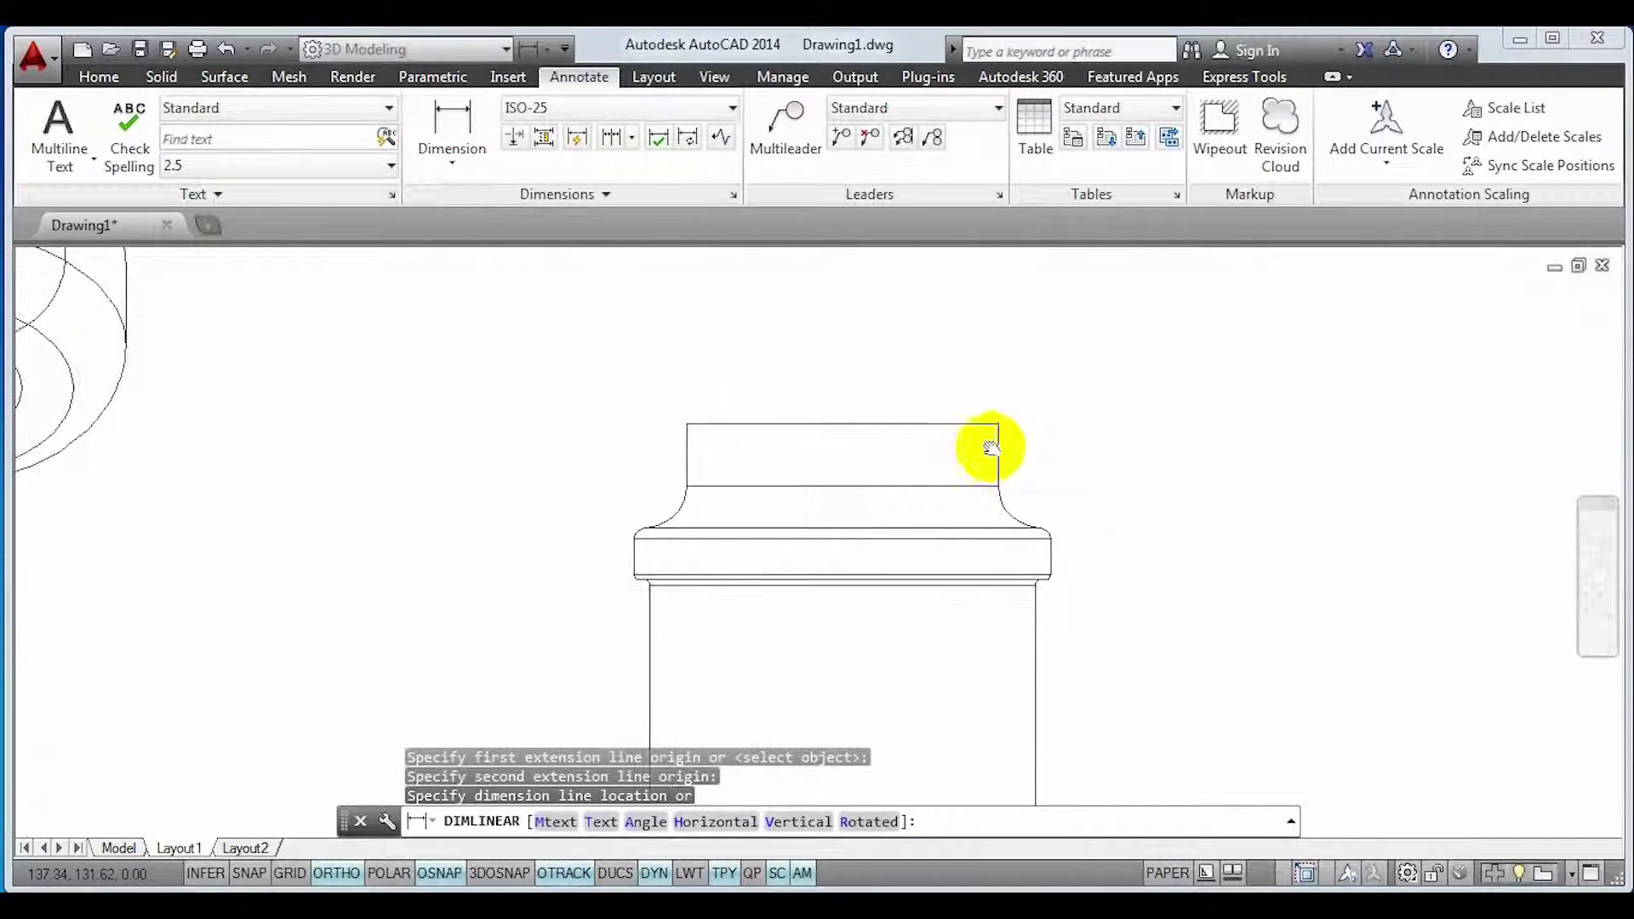
click(985, 387)
scroll(941, 456, down, 2)
scroll(667, 357, up, 3)
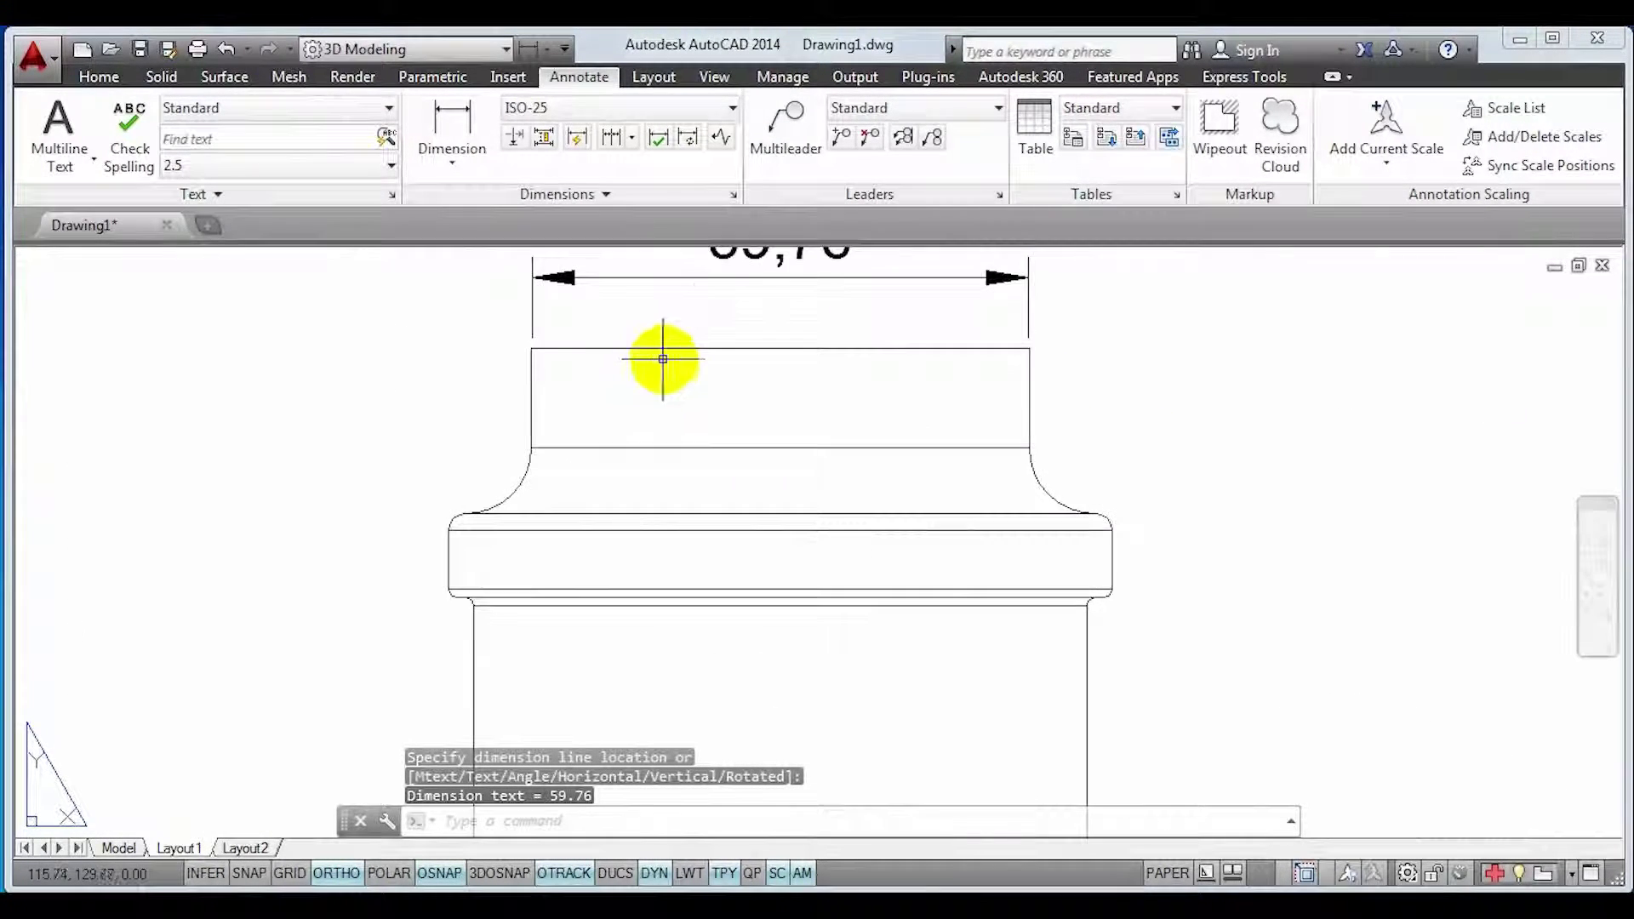
- Delete the linear dimension above the jar's mouth
scroll(749, 485, down, 2)
click(936, 416)
scroll(915, 426, up, 2)
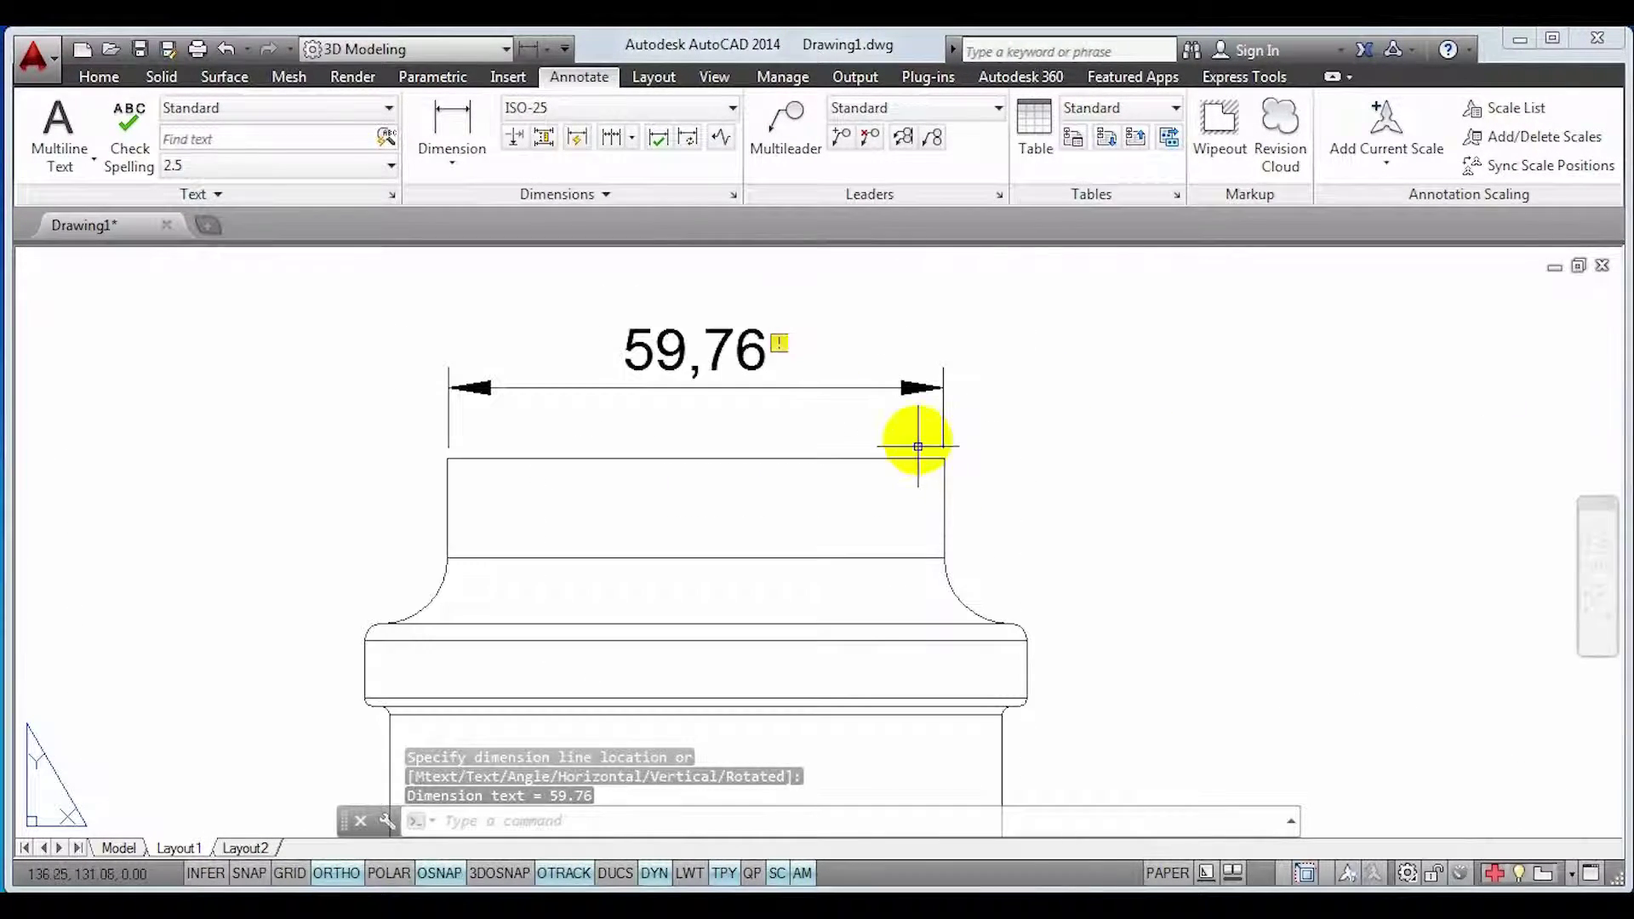
scroll(941, 400, up, 2)
middle_drag(967, 443, 1064, 459)
click(1013, 369)
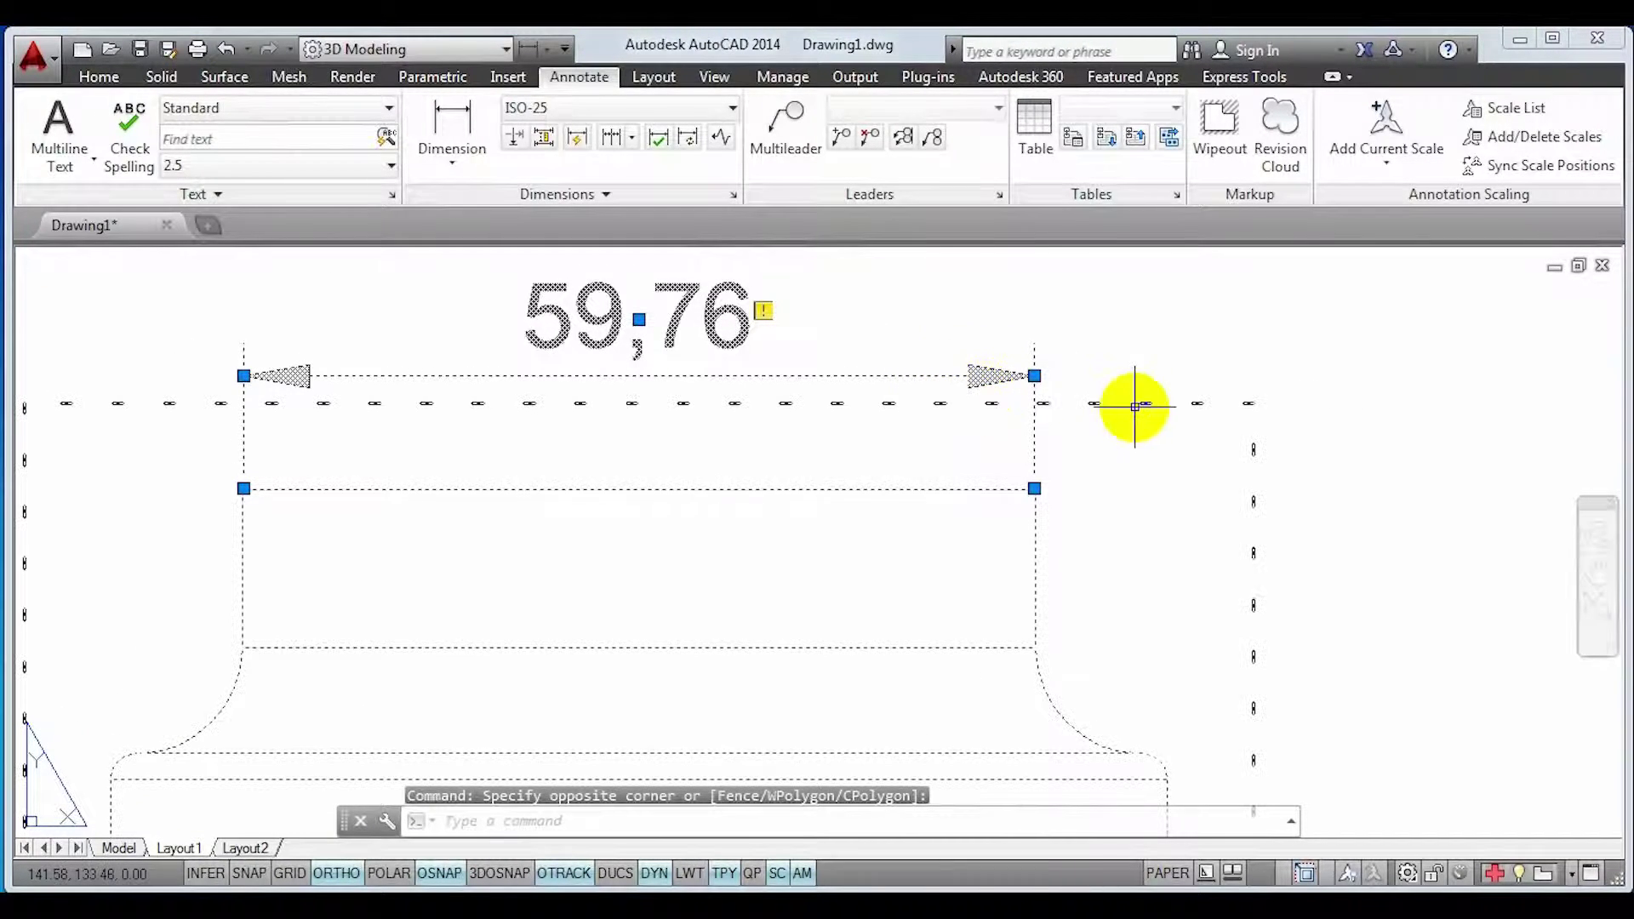
key(Delete)
- Start a linear dimension and switch off the Extension and Midpoint object snaps
click(443, 115)
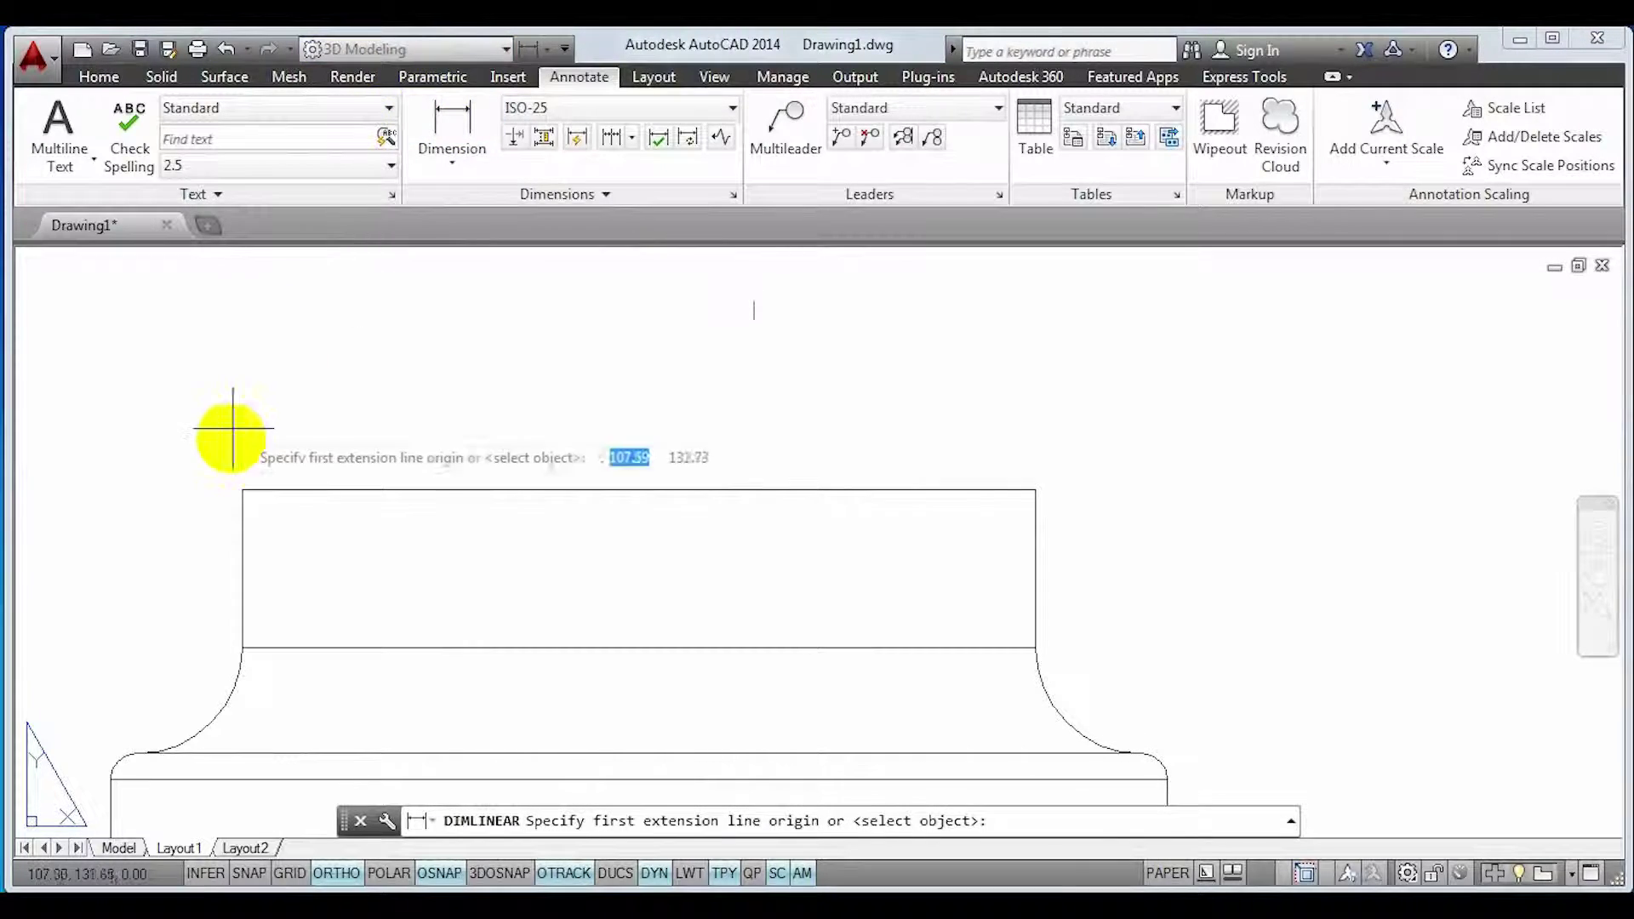
scroll(234, 494, up, 3)
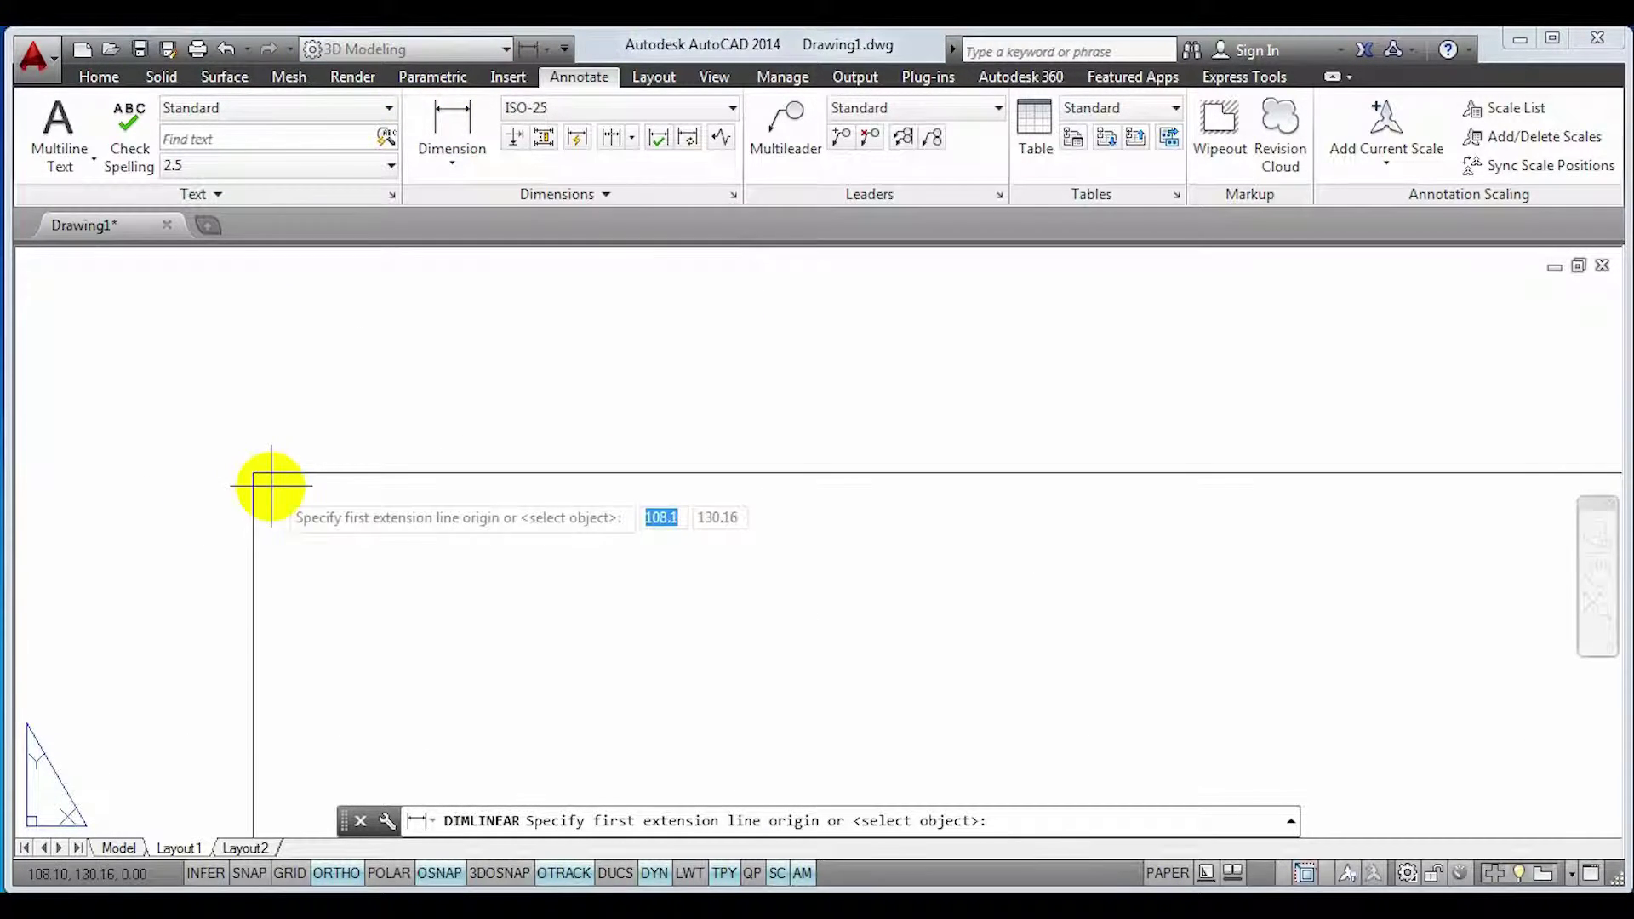
right_click(440, 874)
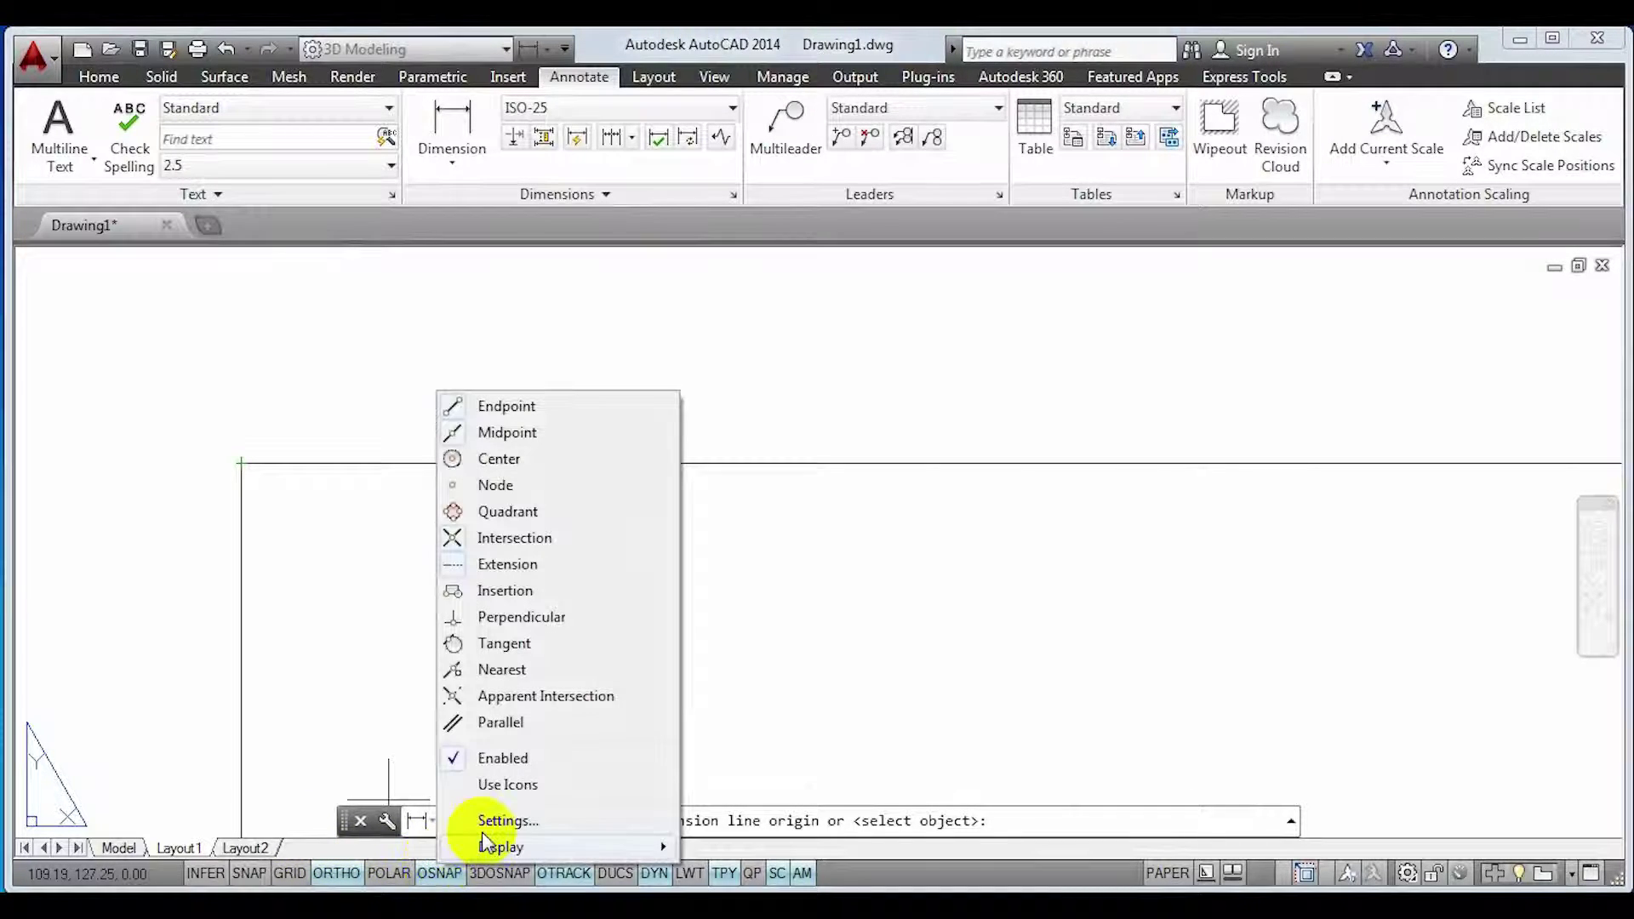
click(586, 566)
right_click(440, 872)
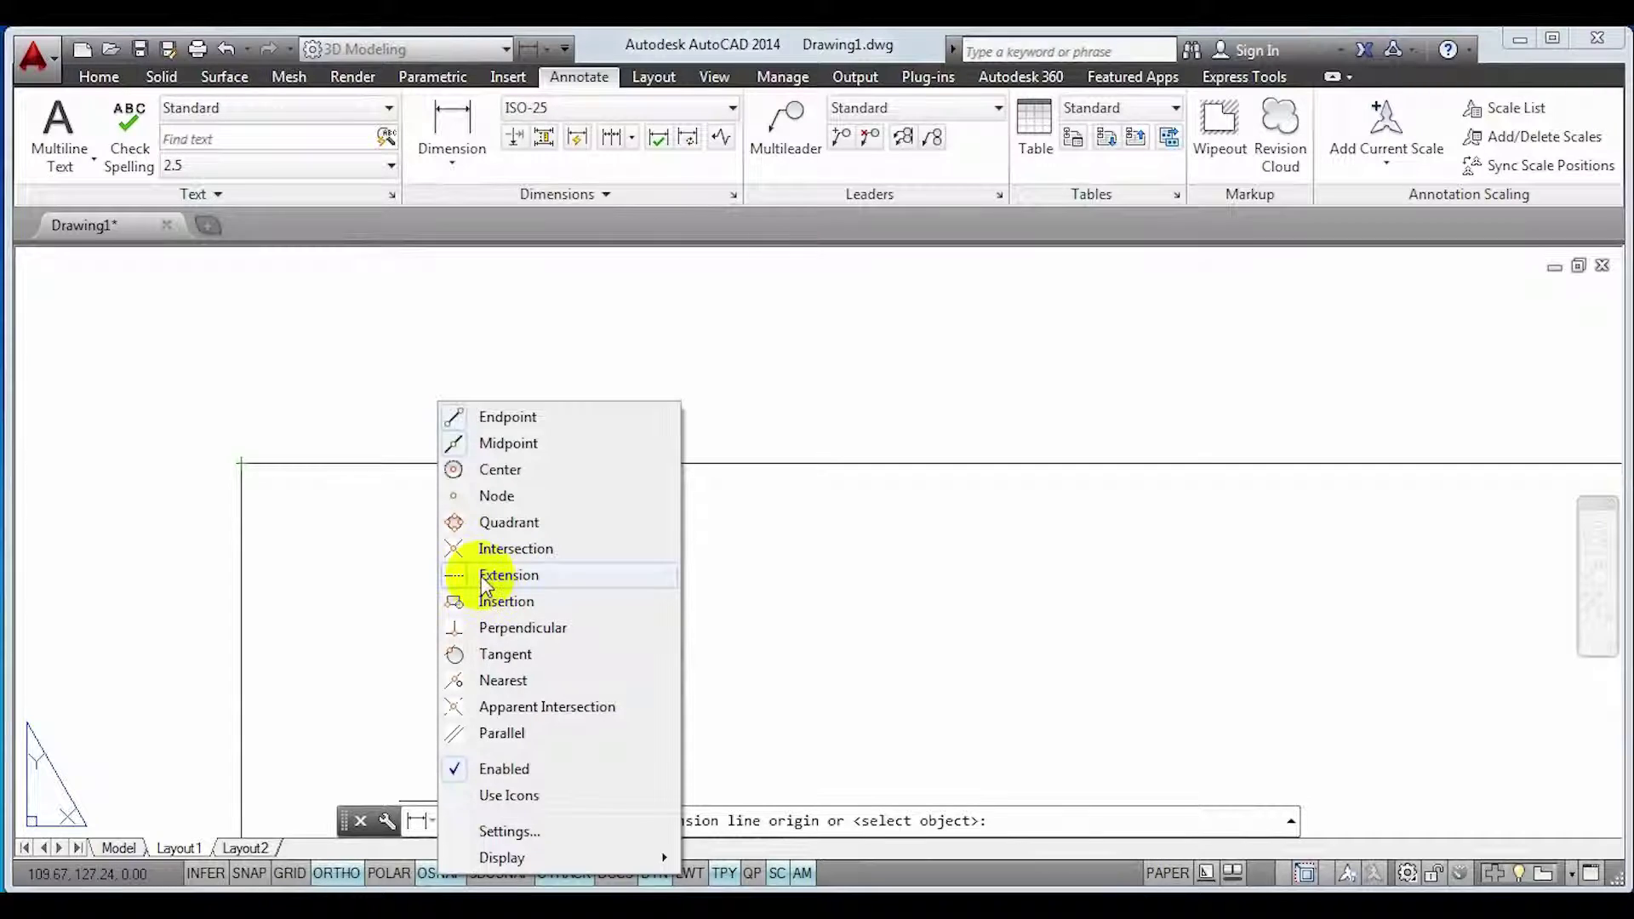
click(484, 583)
right_click(439, 873)
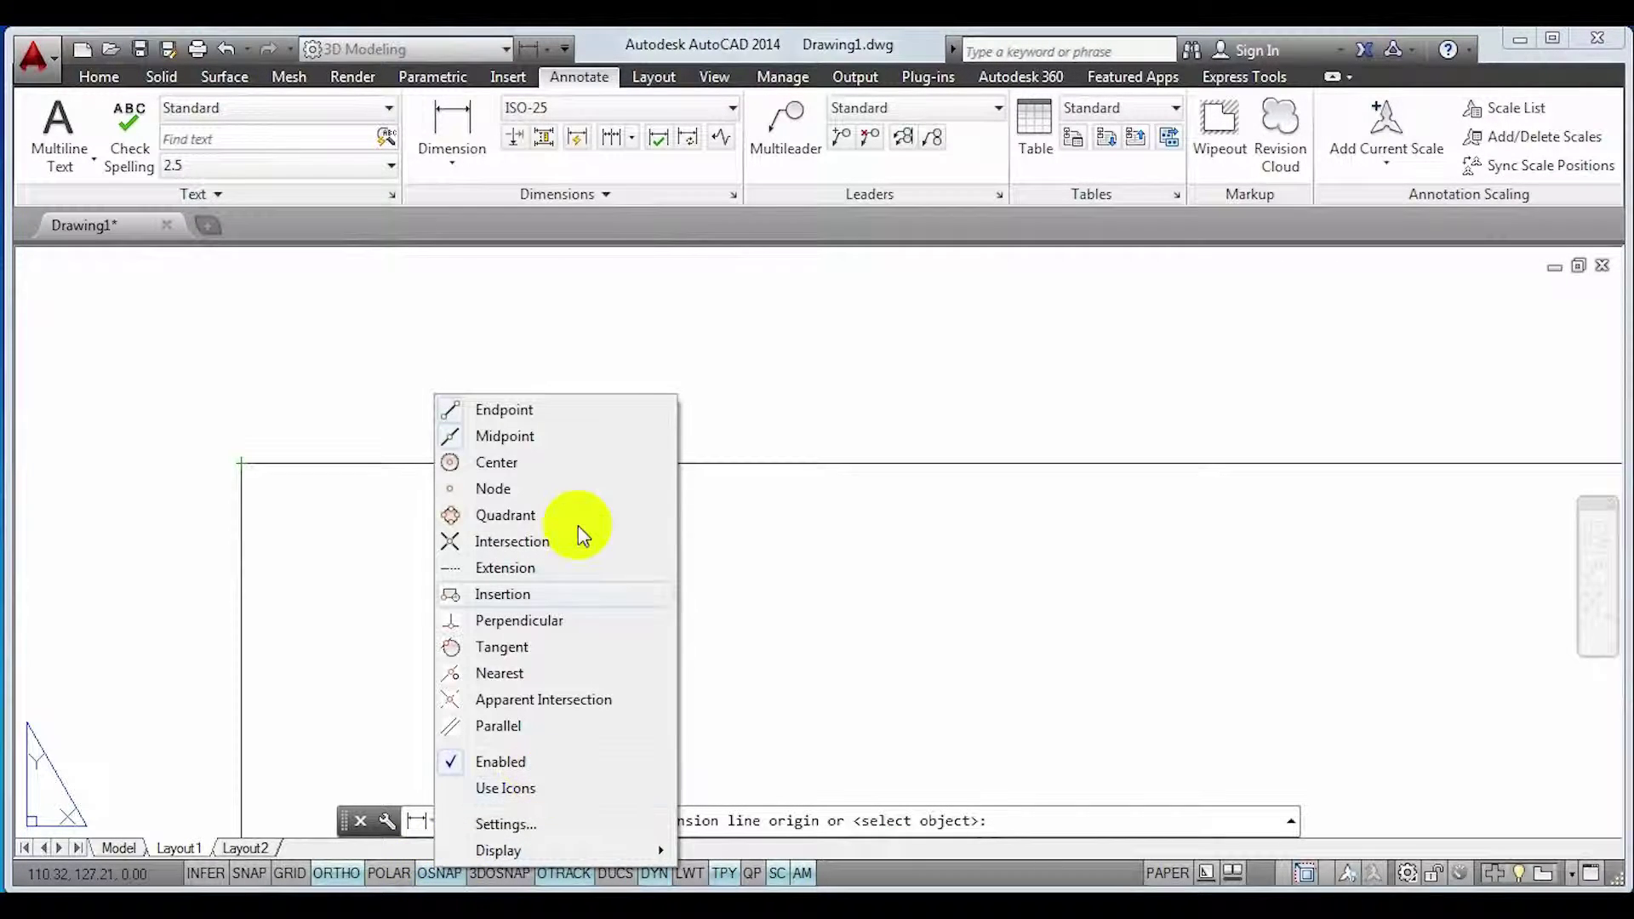
click(491, 438)
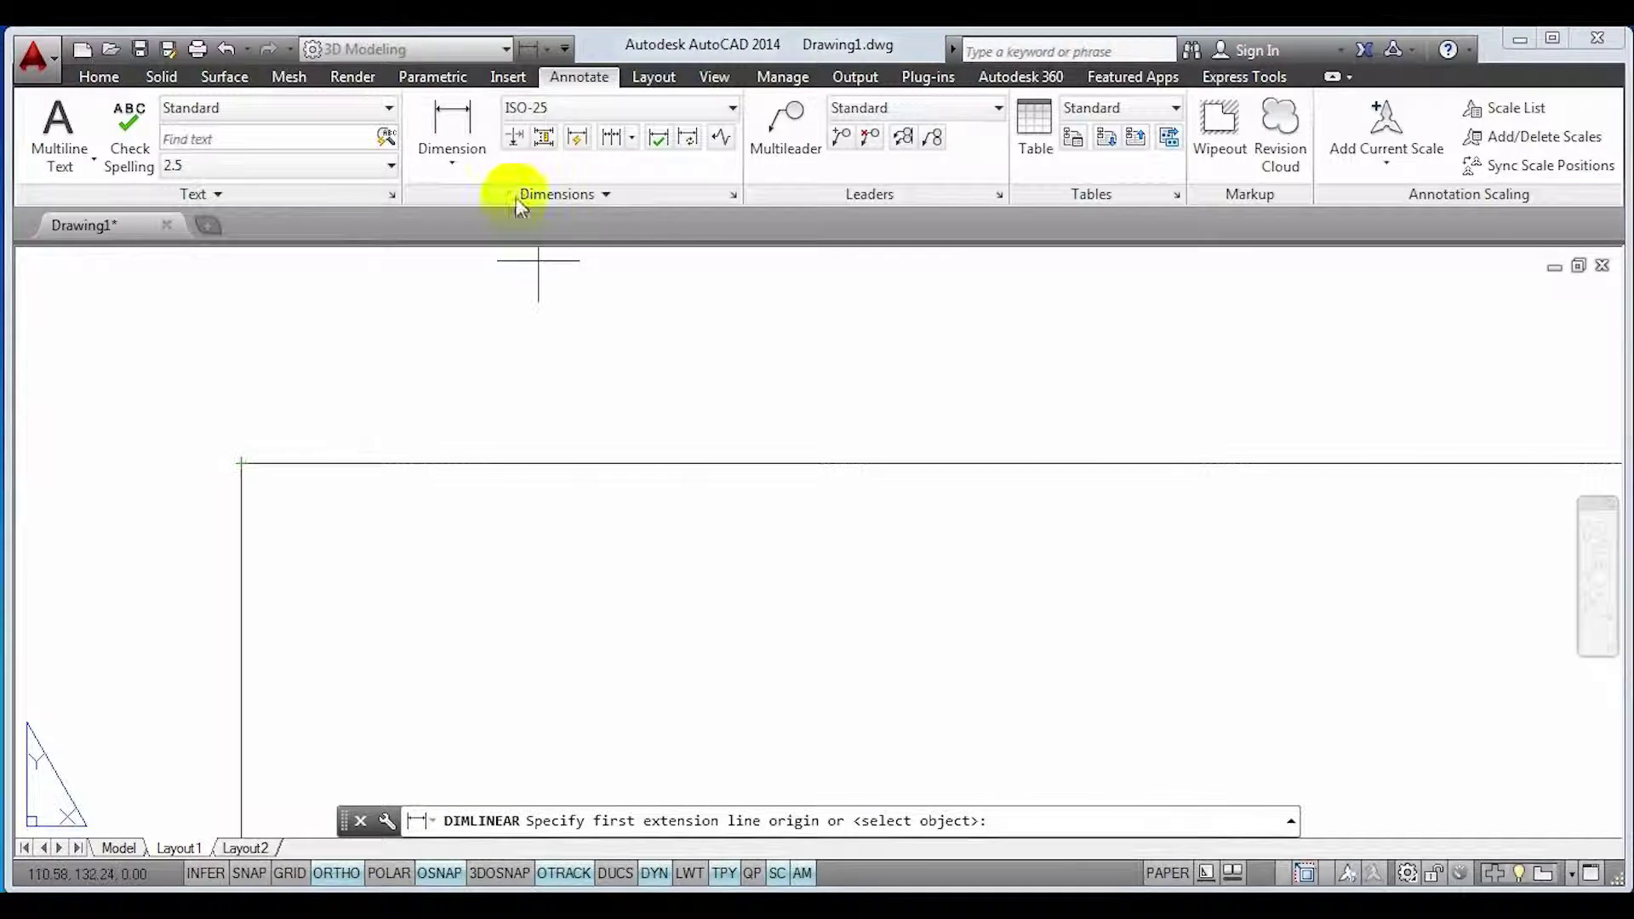
- Dimension the jar mouth's top edge from corner to corner in the front view, placing the dimension line just above it
click(239, 461)
scroll(1044, 547, down, 4)
scroll(711, 565, up, 5)
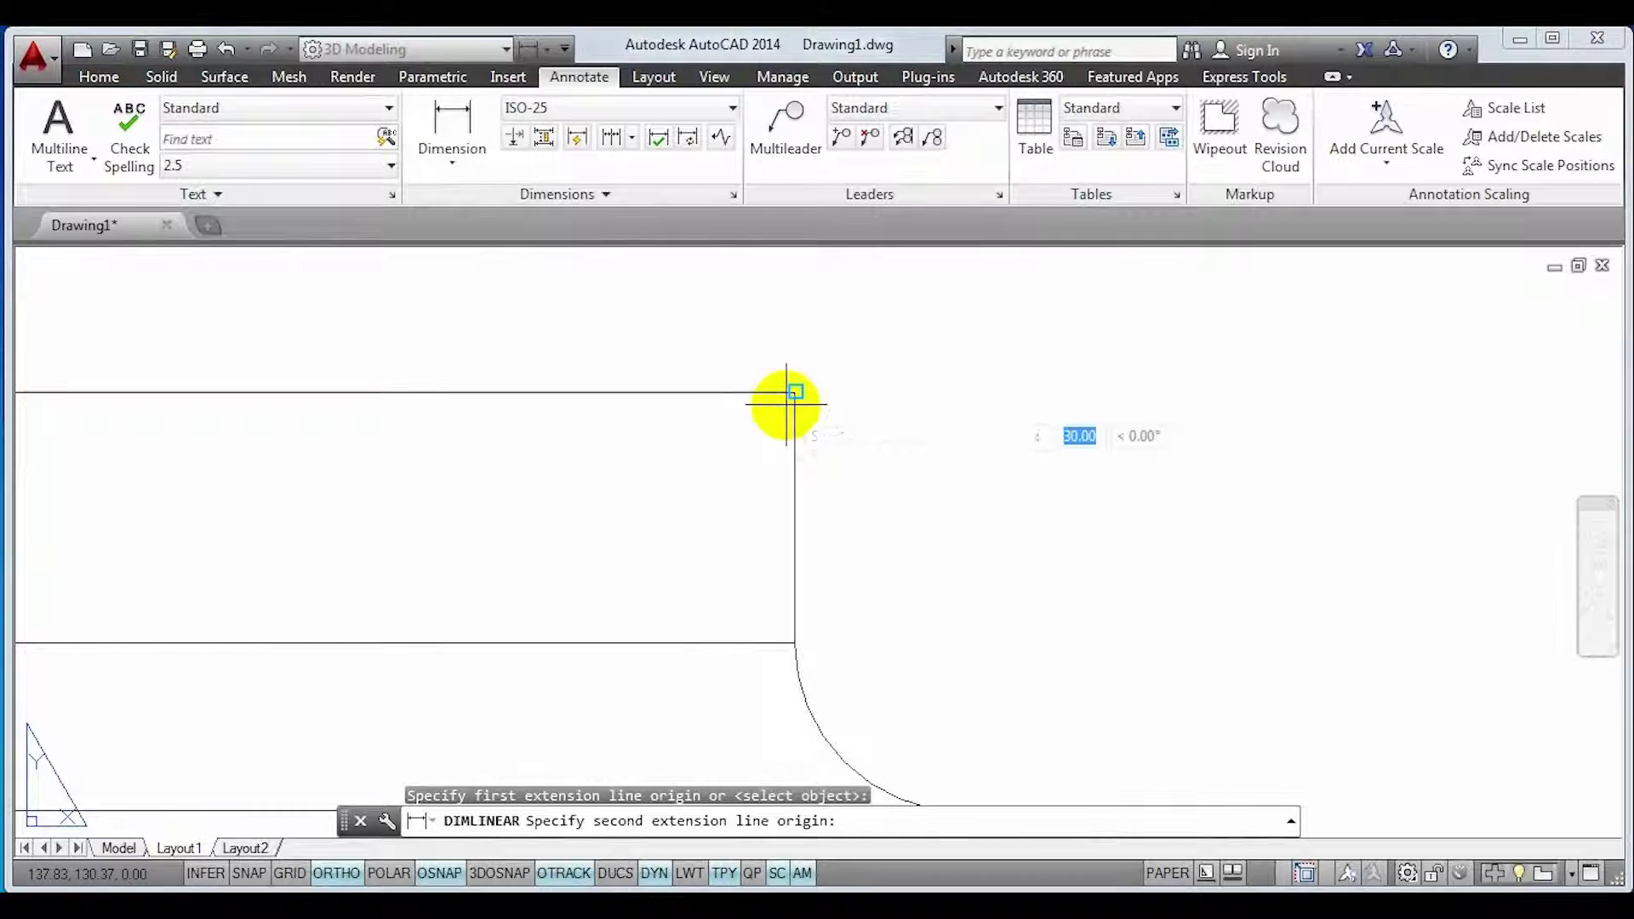
click(794, 393)
scroll(766, 340, down, 2)
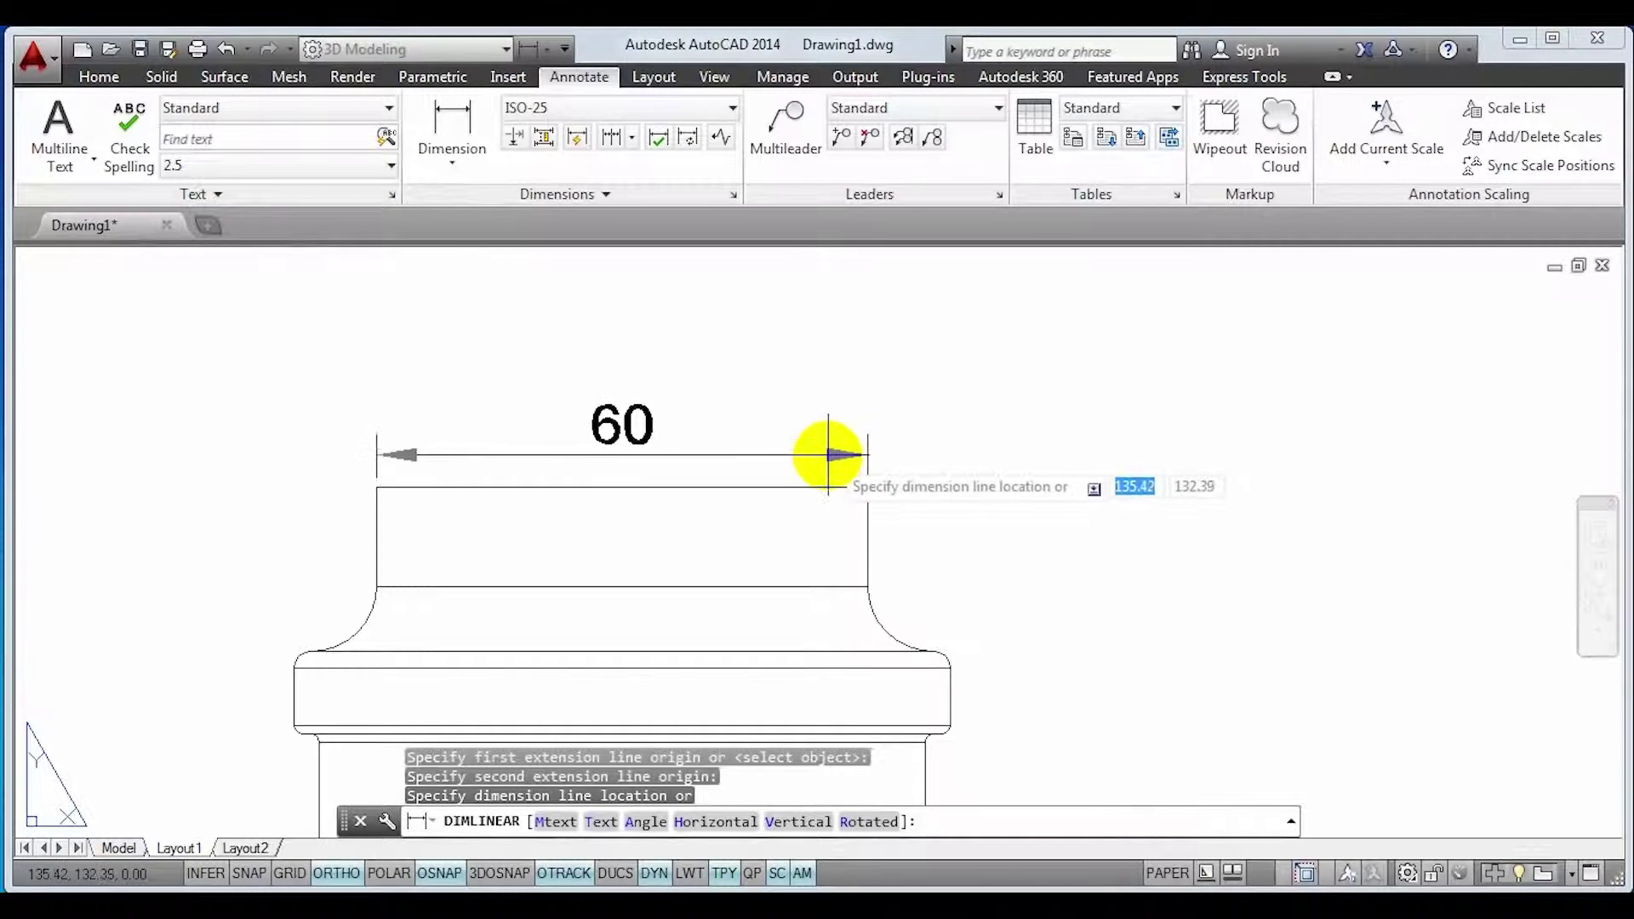
click(899, 463)
- Add a vertical linear dimension to the height of the upper rounded band in the front view, placed to the right of the jar
middle_drag(917, 639, 979, 445)
scroll(977, 544, down, 2)
middle_drag(935, 554, 850, 576)
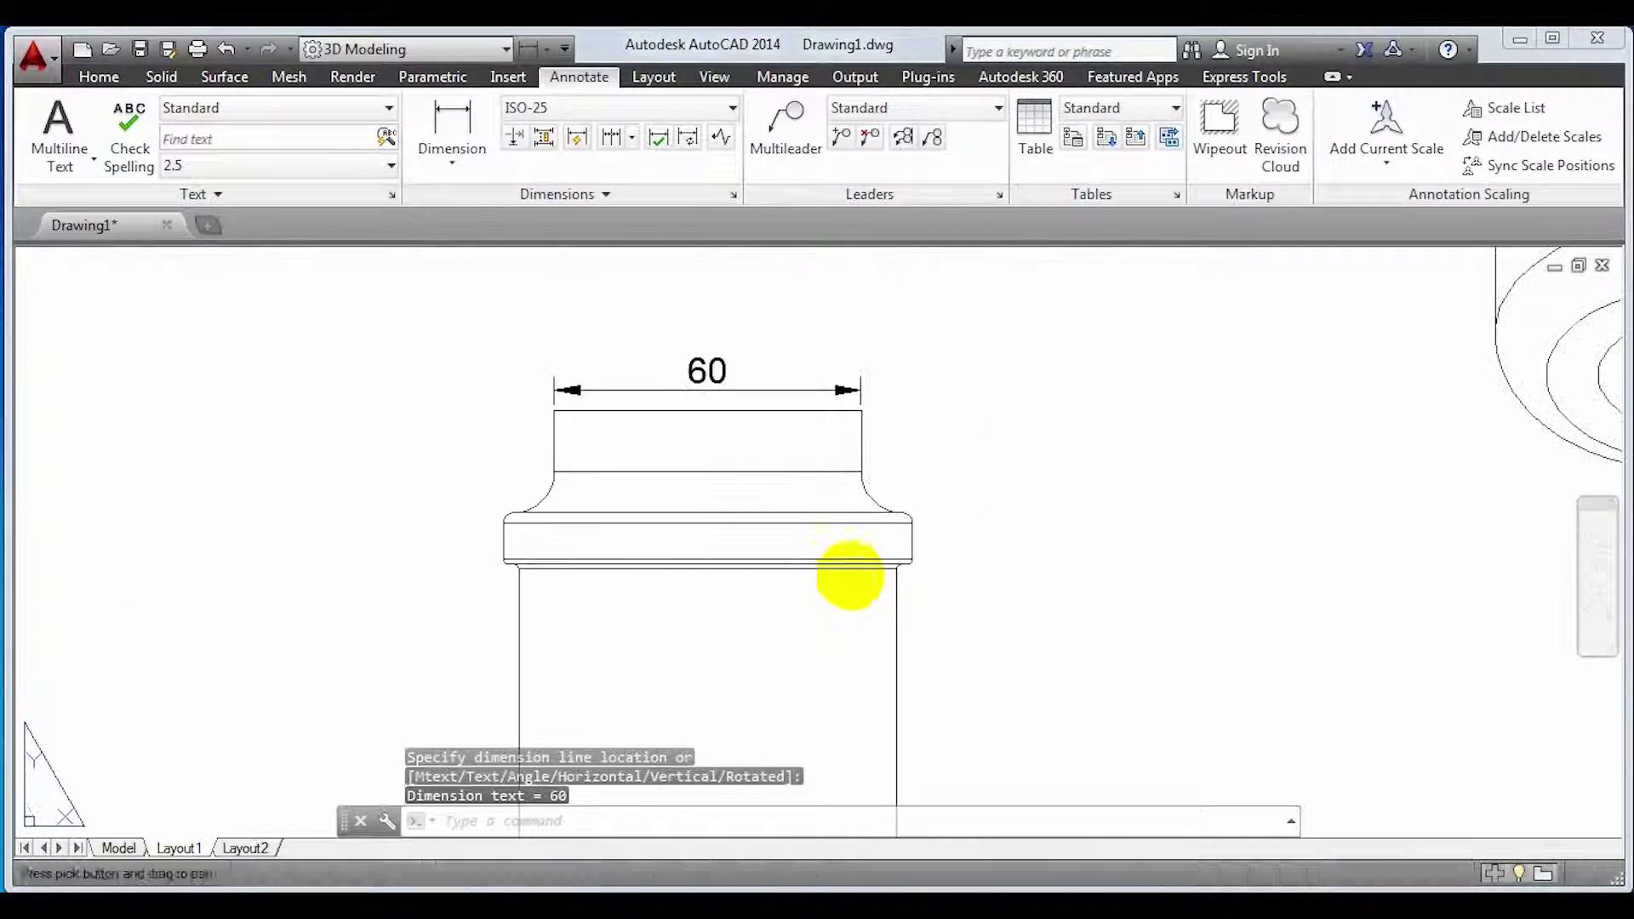
middle_drag(826, 636, 738, 524)
click(447, 119)
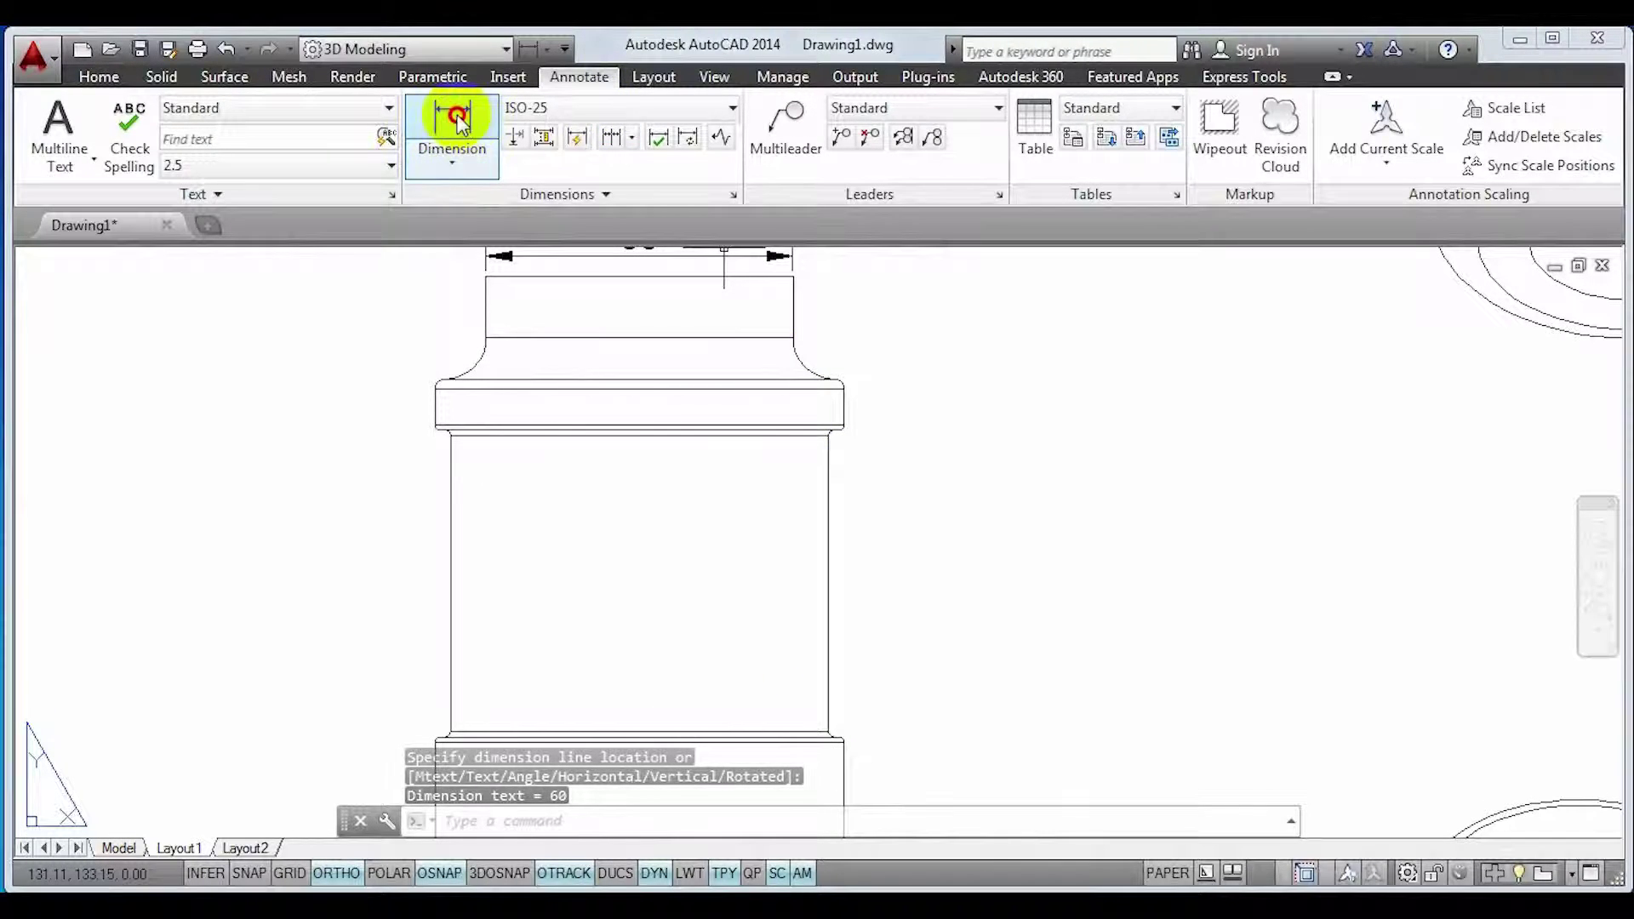
scroll(868, 417, up, 2)
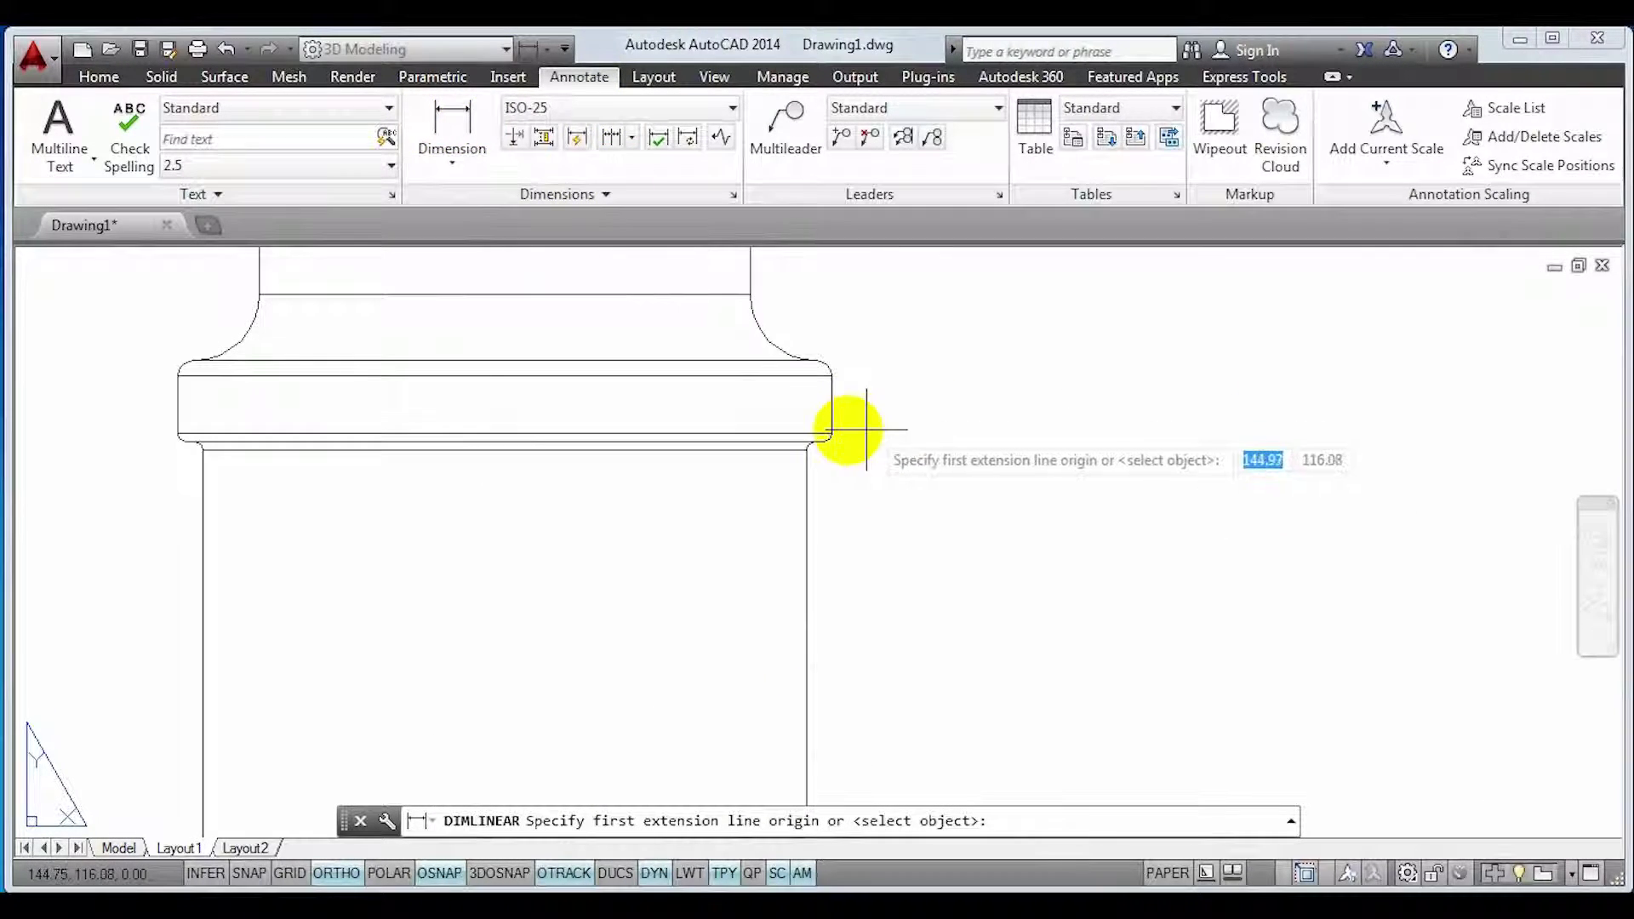
click(815, 358)
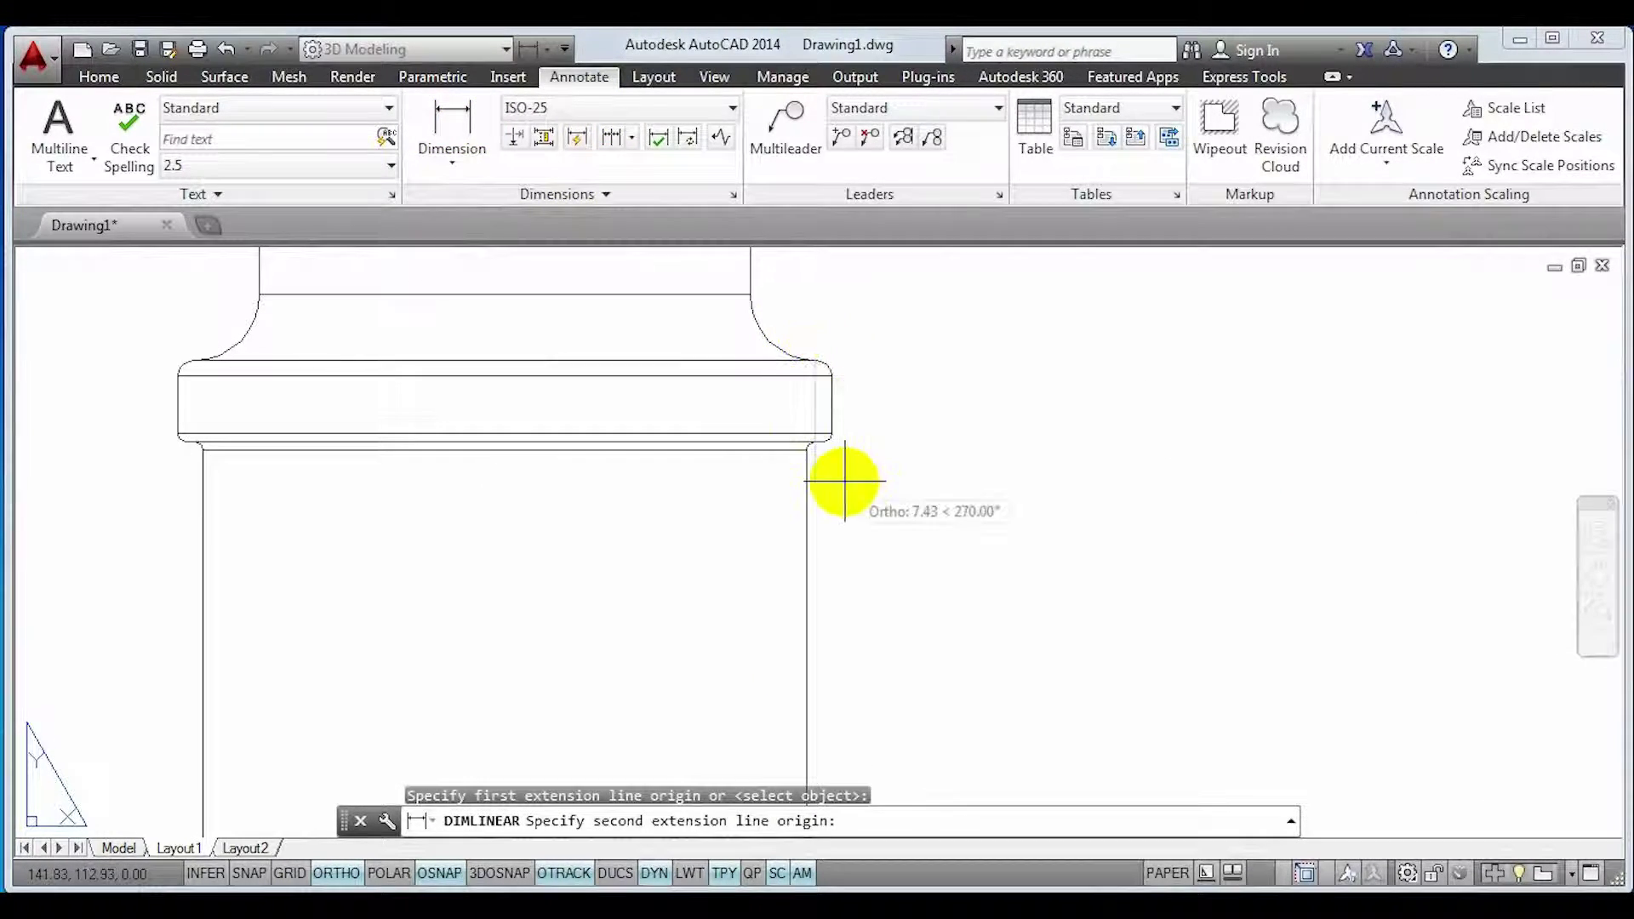
click(826, 444)
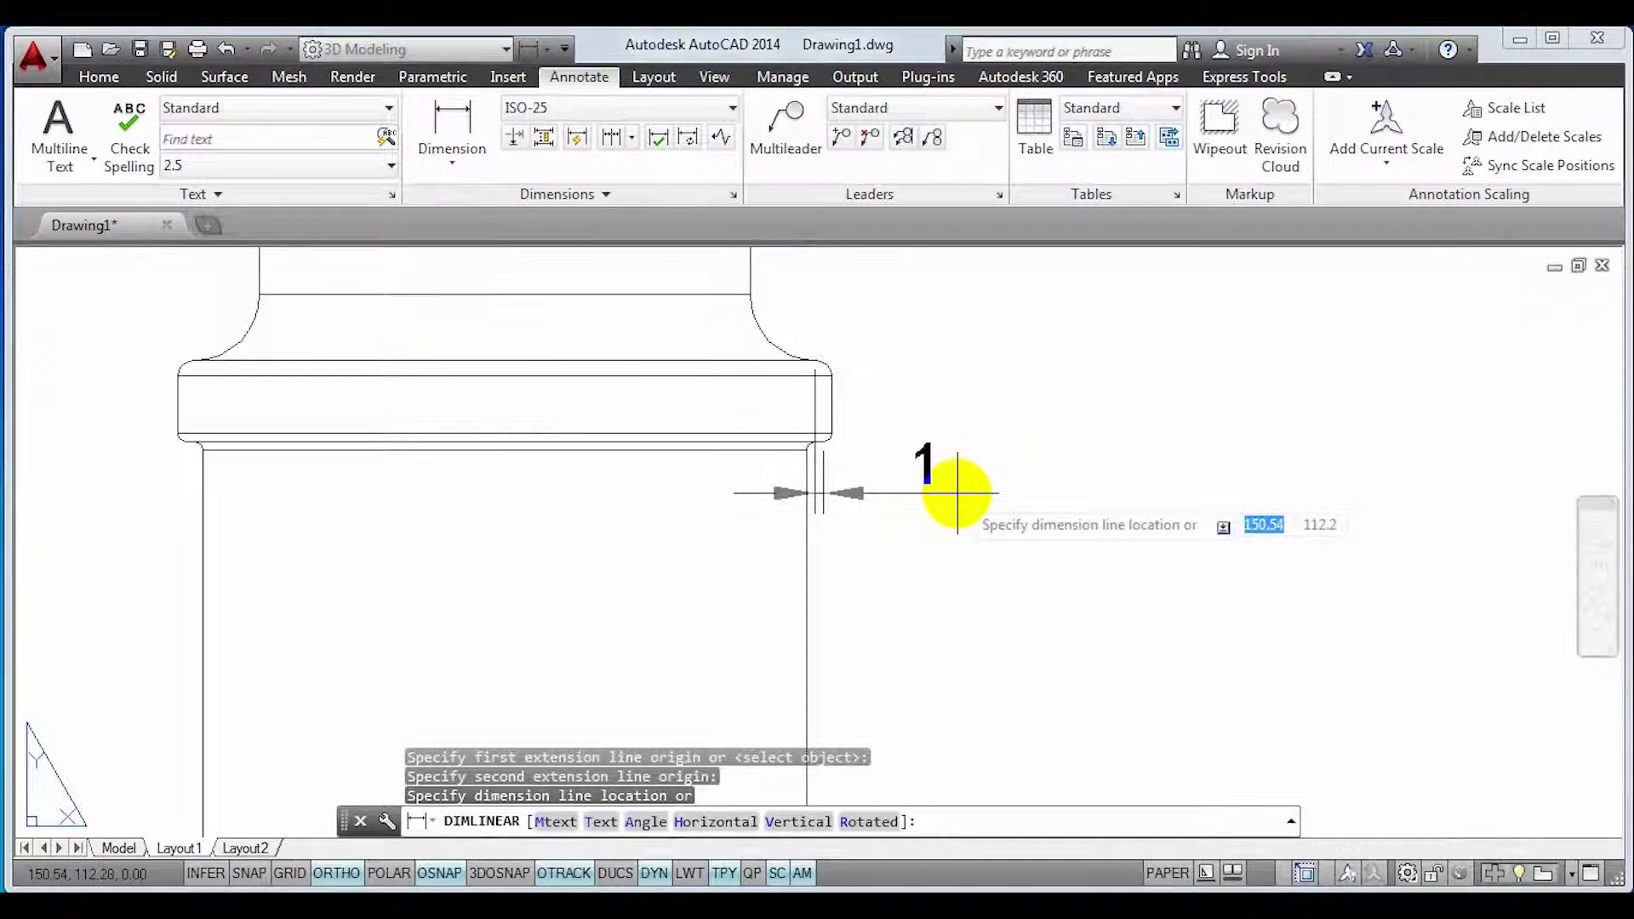
click(981, 390)
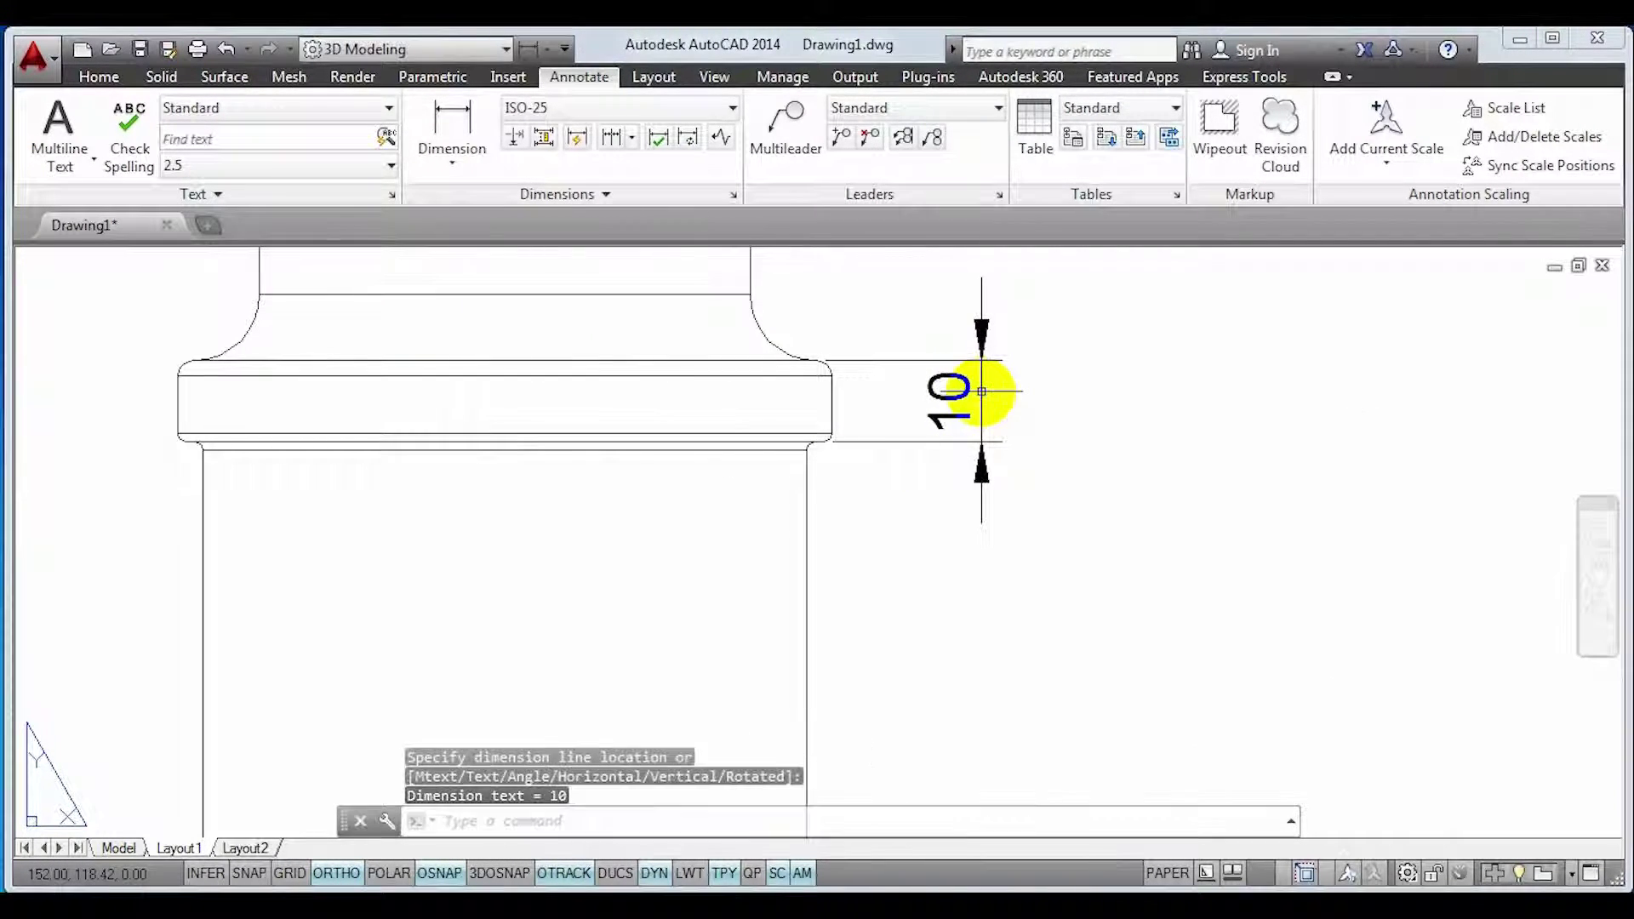
- Add a horizontal linear dimension for the step between the upper band's outer edge and the jar body's right side, placed below the band
click(453, 119)
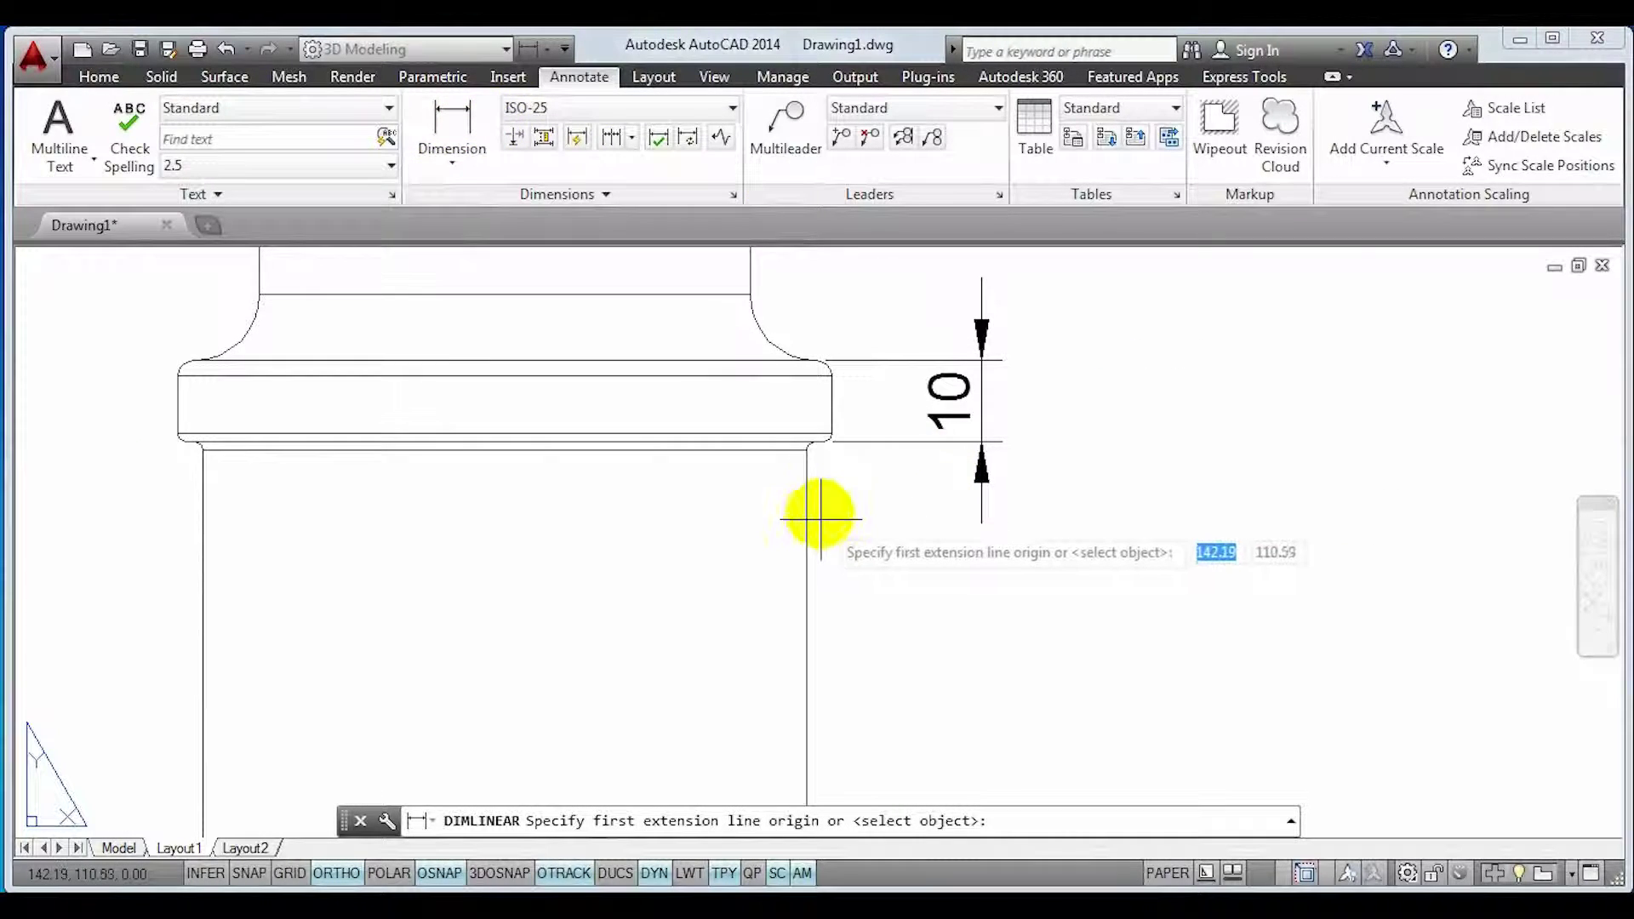
scroll(813, 510, up, 2)
scroll(851, 477, up, 2)
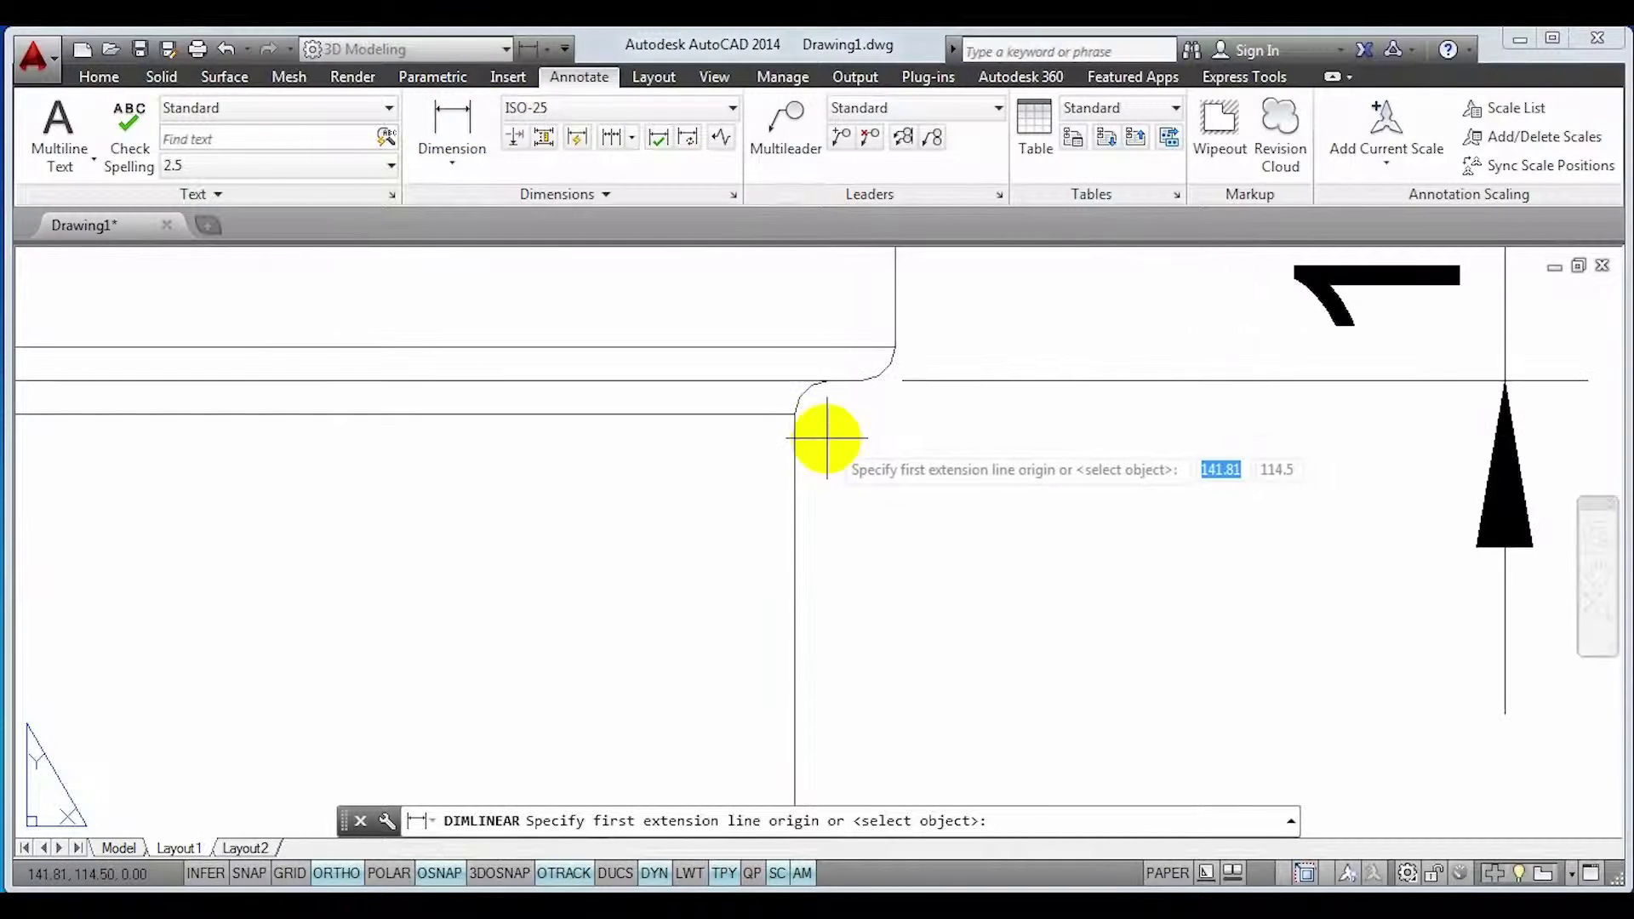
click(863, 383)
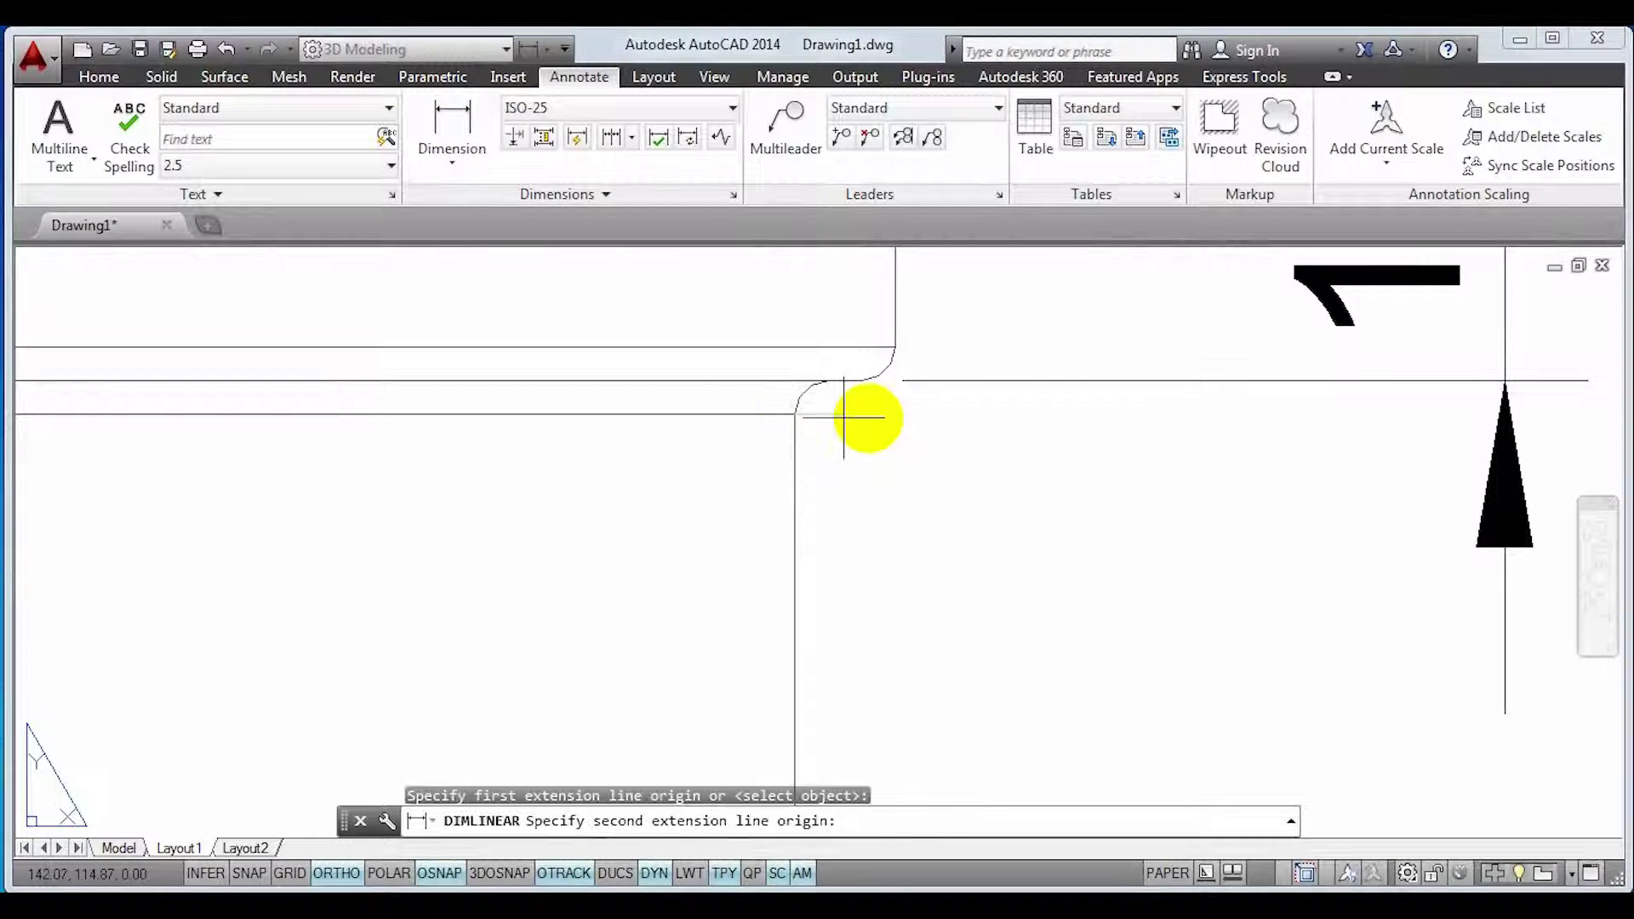
click(893, 347)
scroll(886, 558, up, 2)
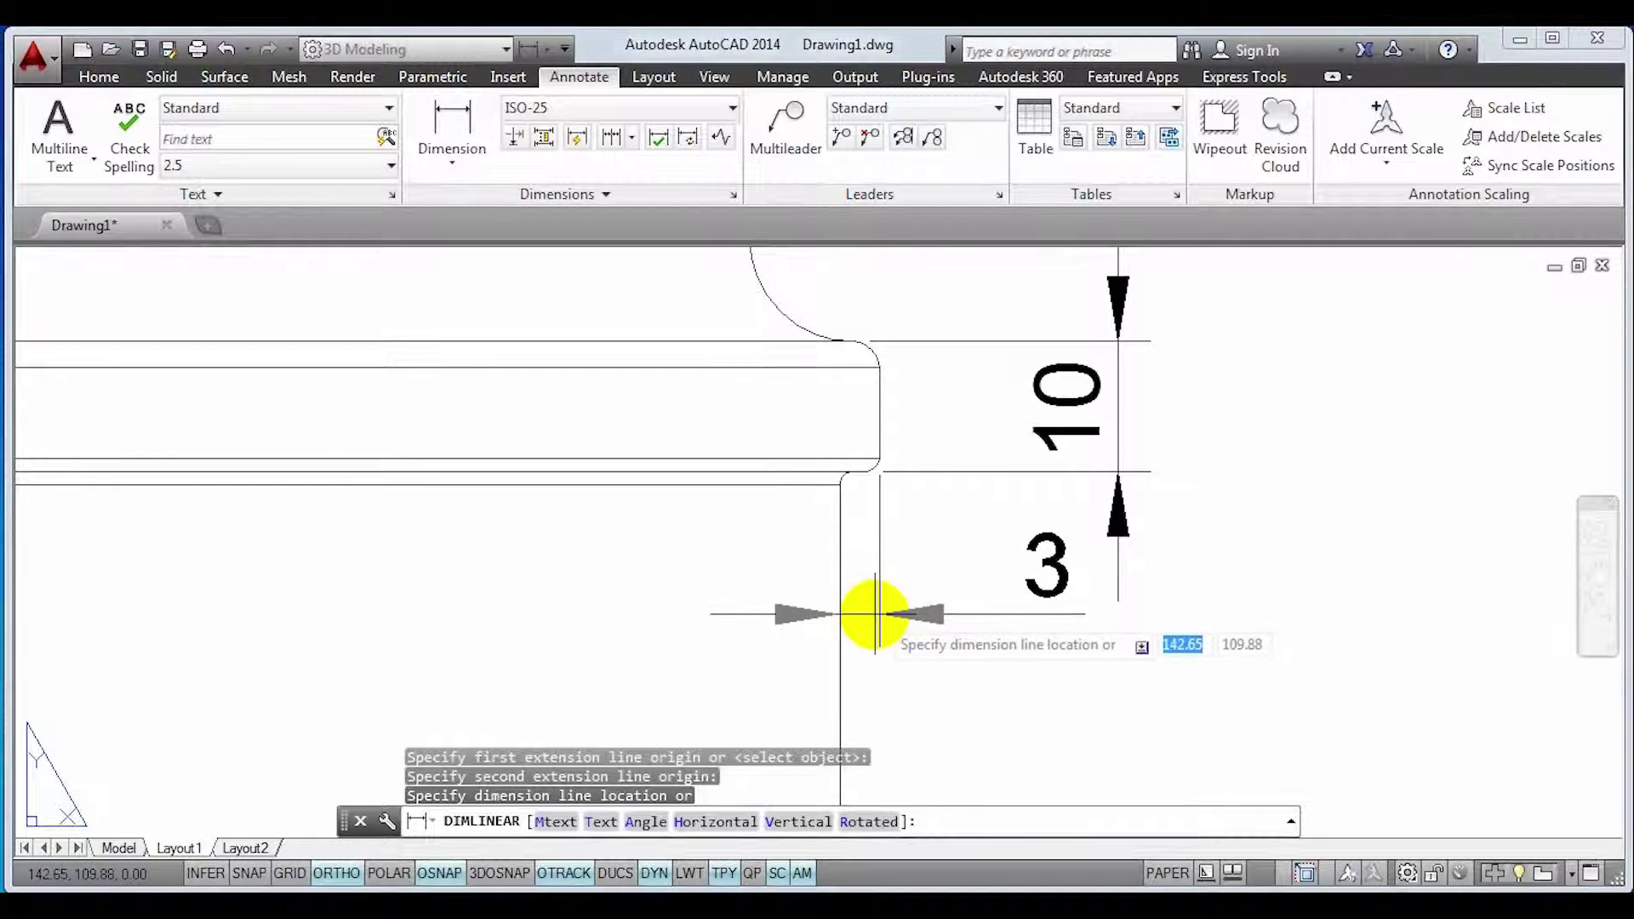
click(864, 719)
middle_drag(1033, 754, 1004, 401)
scroll(1005, 477, down, 2)
scroll(998, 512, down, 2)
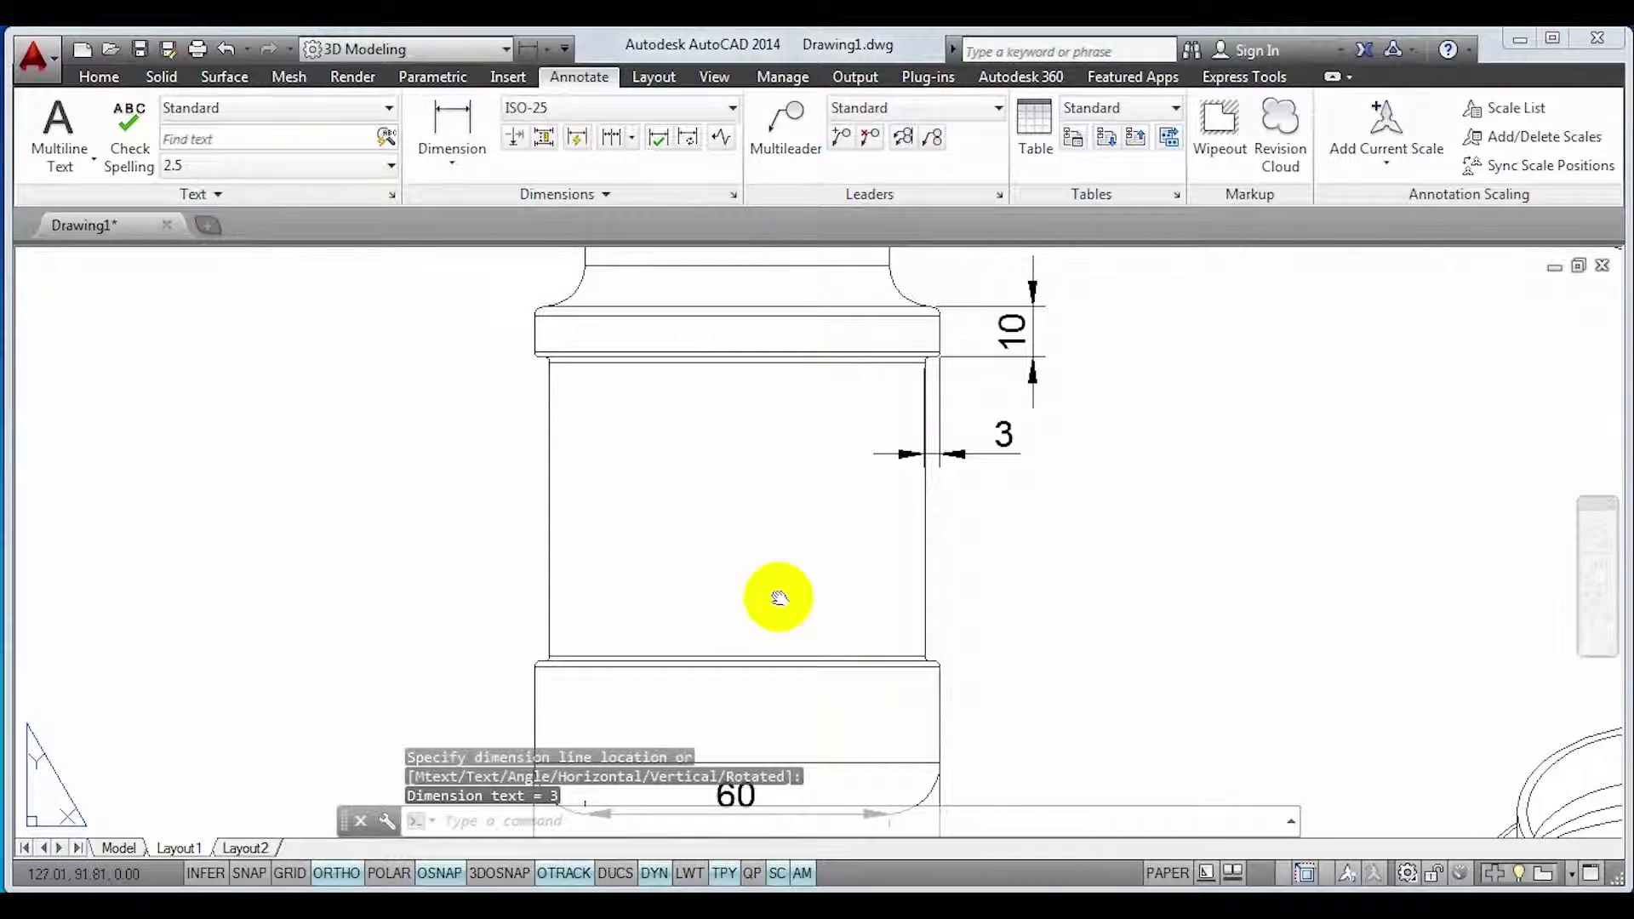
middle_drag(777, 595, 783, 546)
click(466, 119)
scroll(499, 602, up, 2)
scroll(583, 612, up, 3)
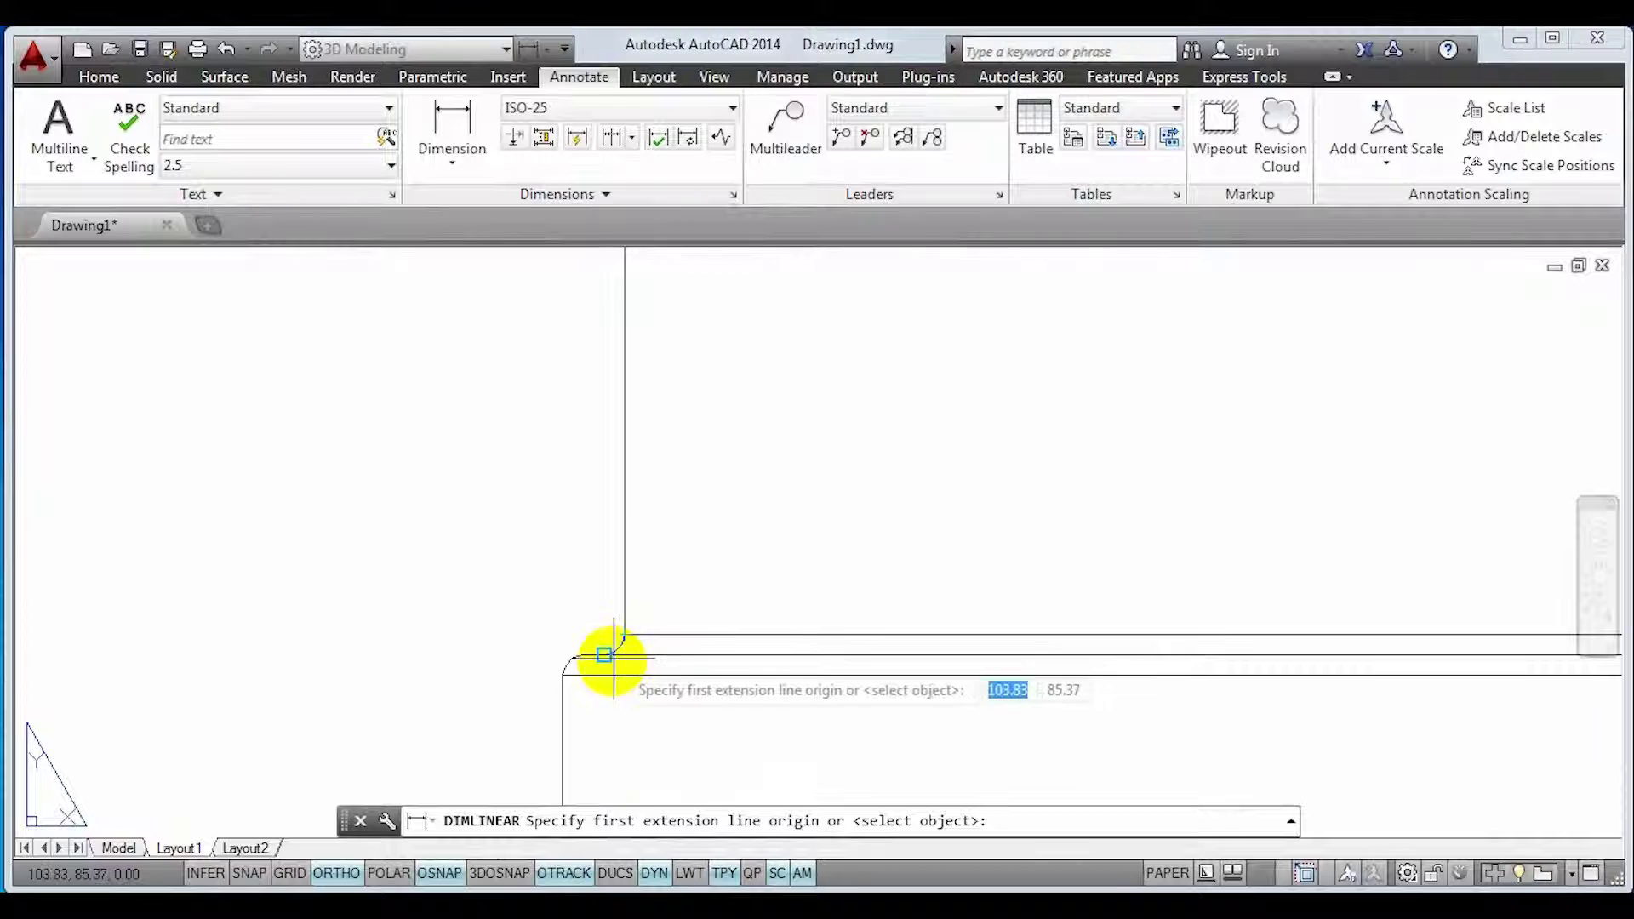
click(604, 656)
scroll(675, 456, down, 2)
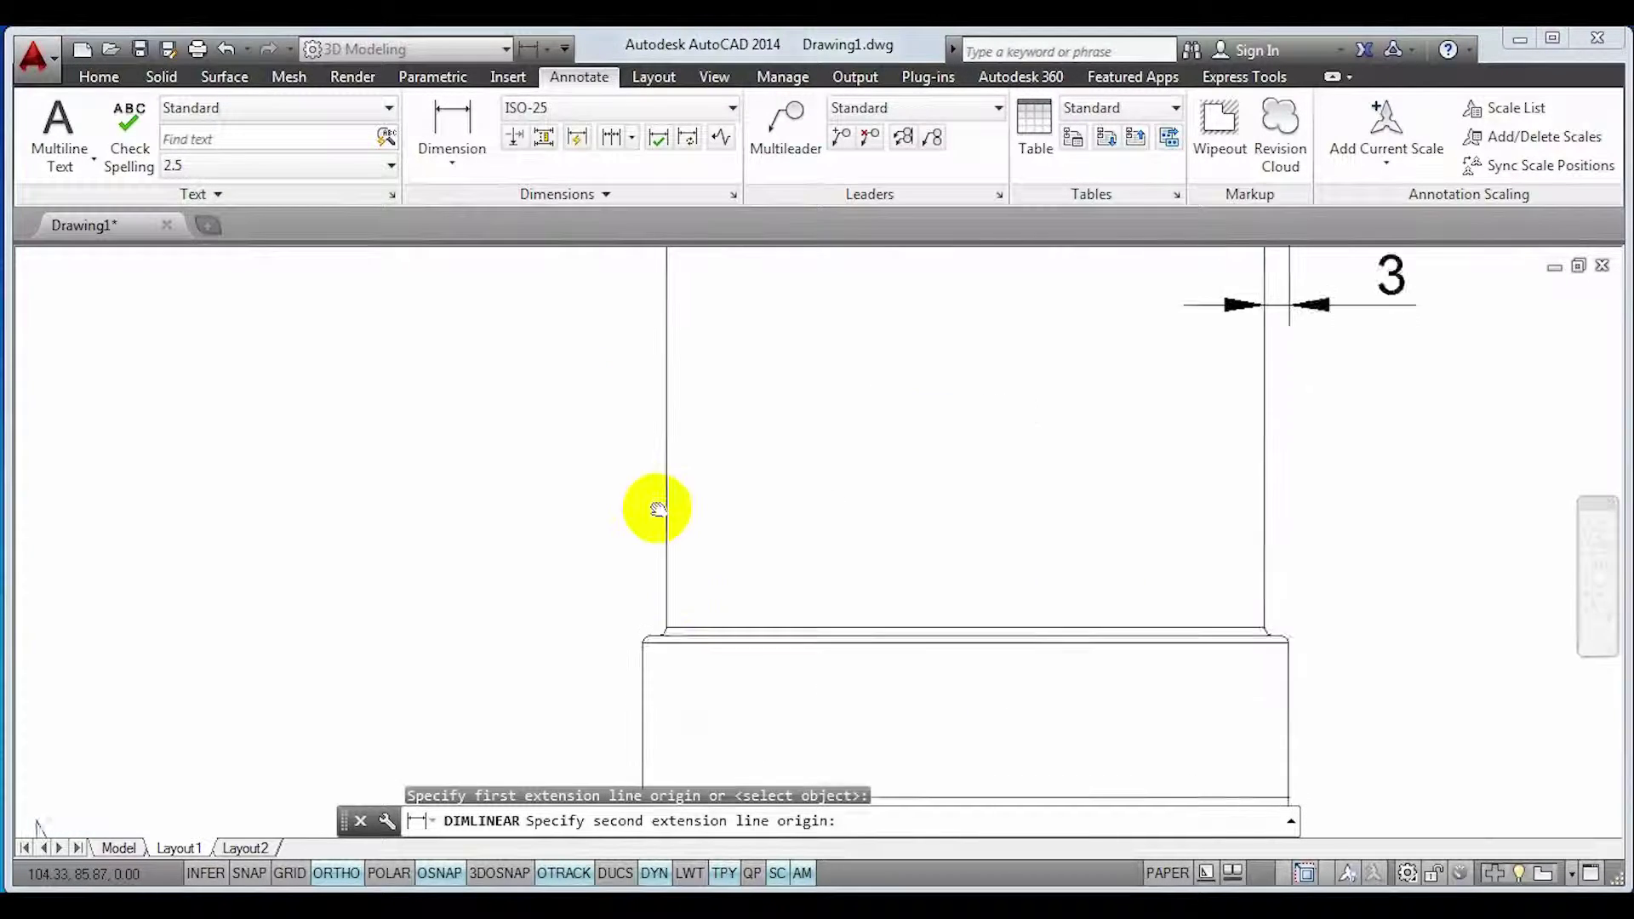
scroll(681, 399, up, 3)
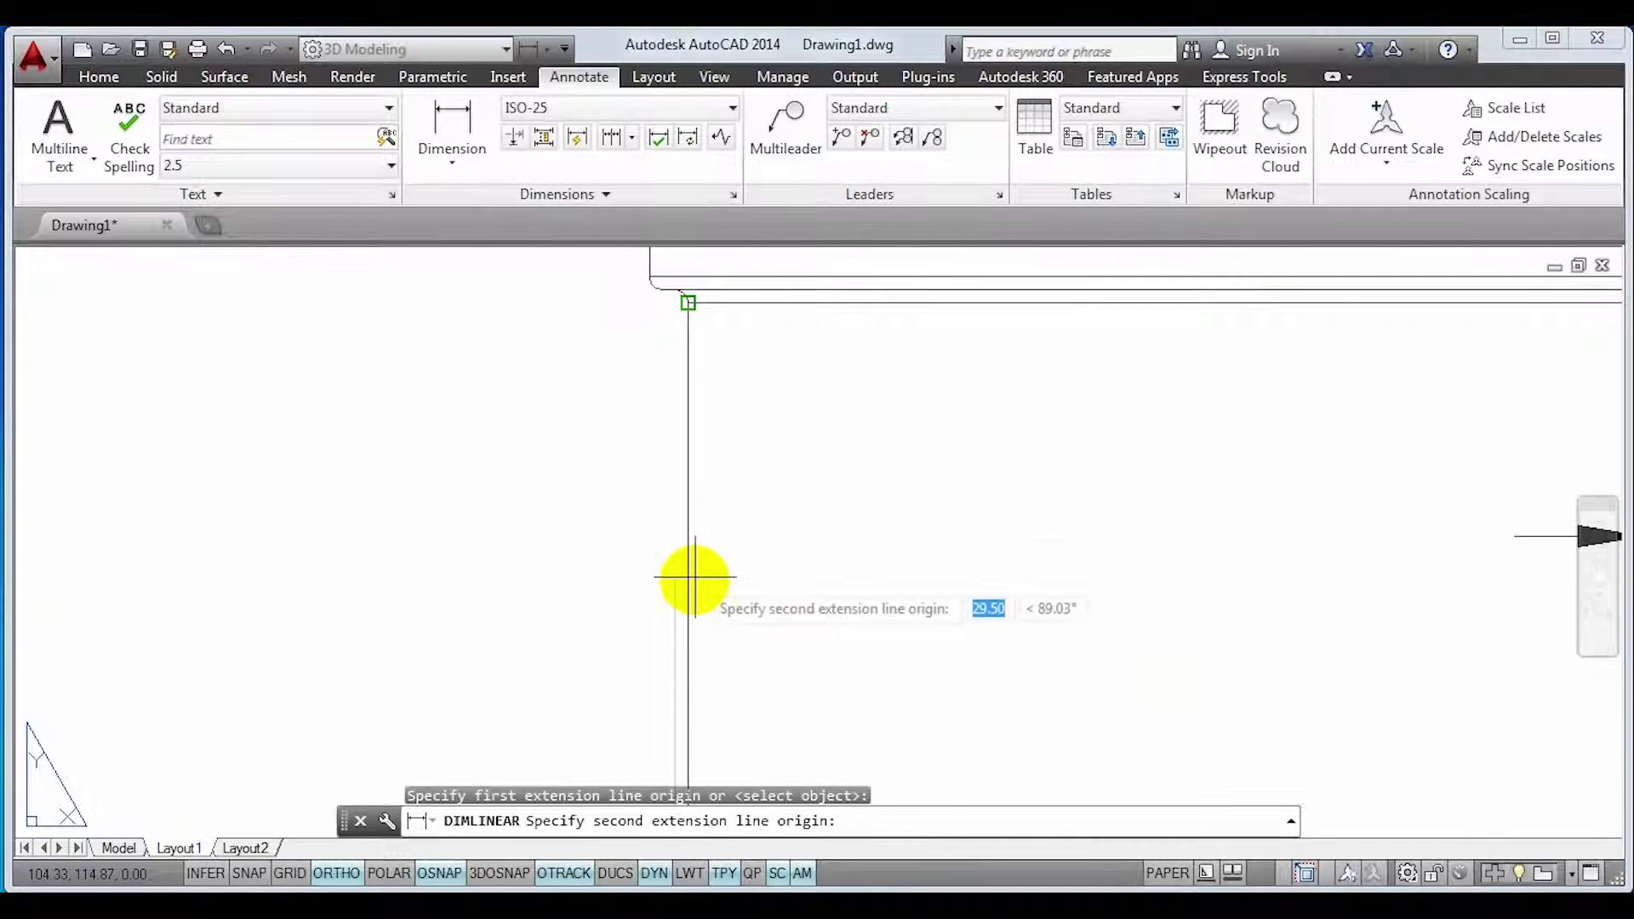
scroll(689, 570, down, 2)
key(Escape)
- Add a vertical linear dimension along the straight left side of the jar body between its upper and lower fillets, placed left of the jar
middle_drag(620, 529, 442, 354)
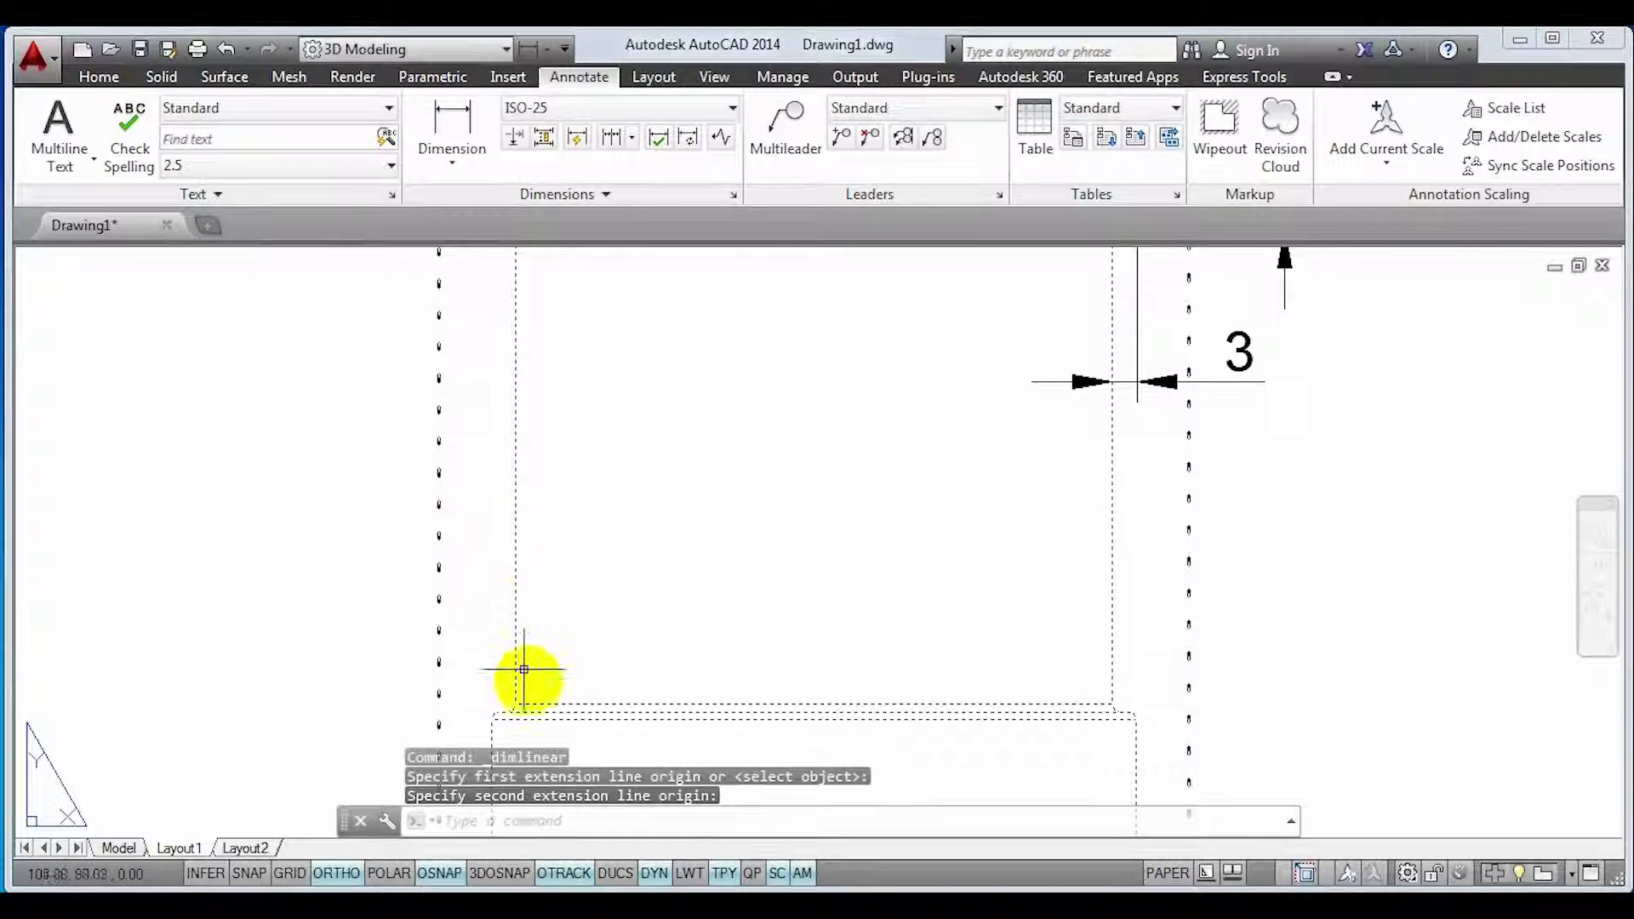
scroll(523, 670, down, 2)
middle_drag(556, 671, 657, 630)
click(506, 153)
scroll(605, 647, up, 5)
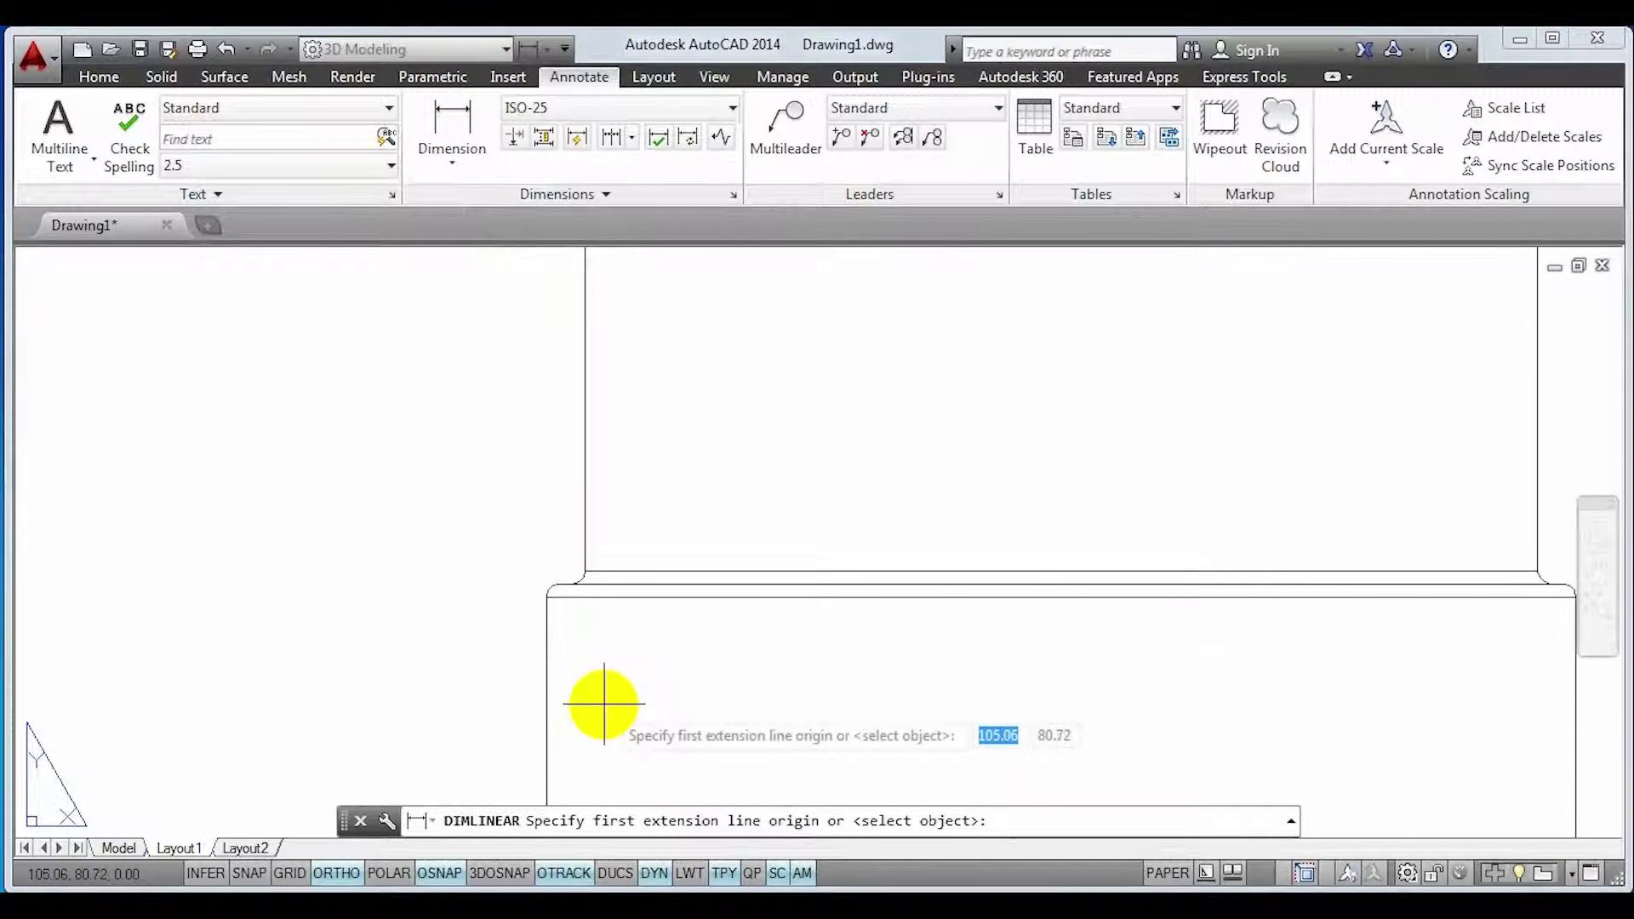
click(585, 571)
middle_drag(653, 434, 746, 747)
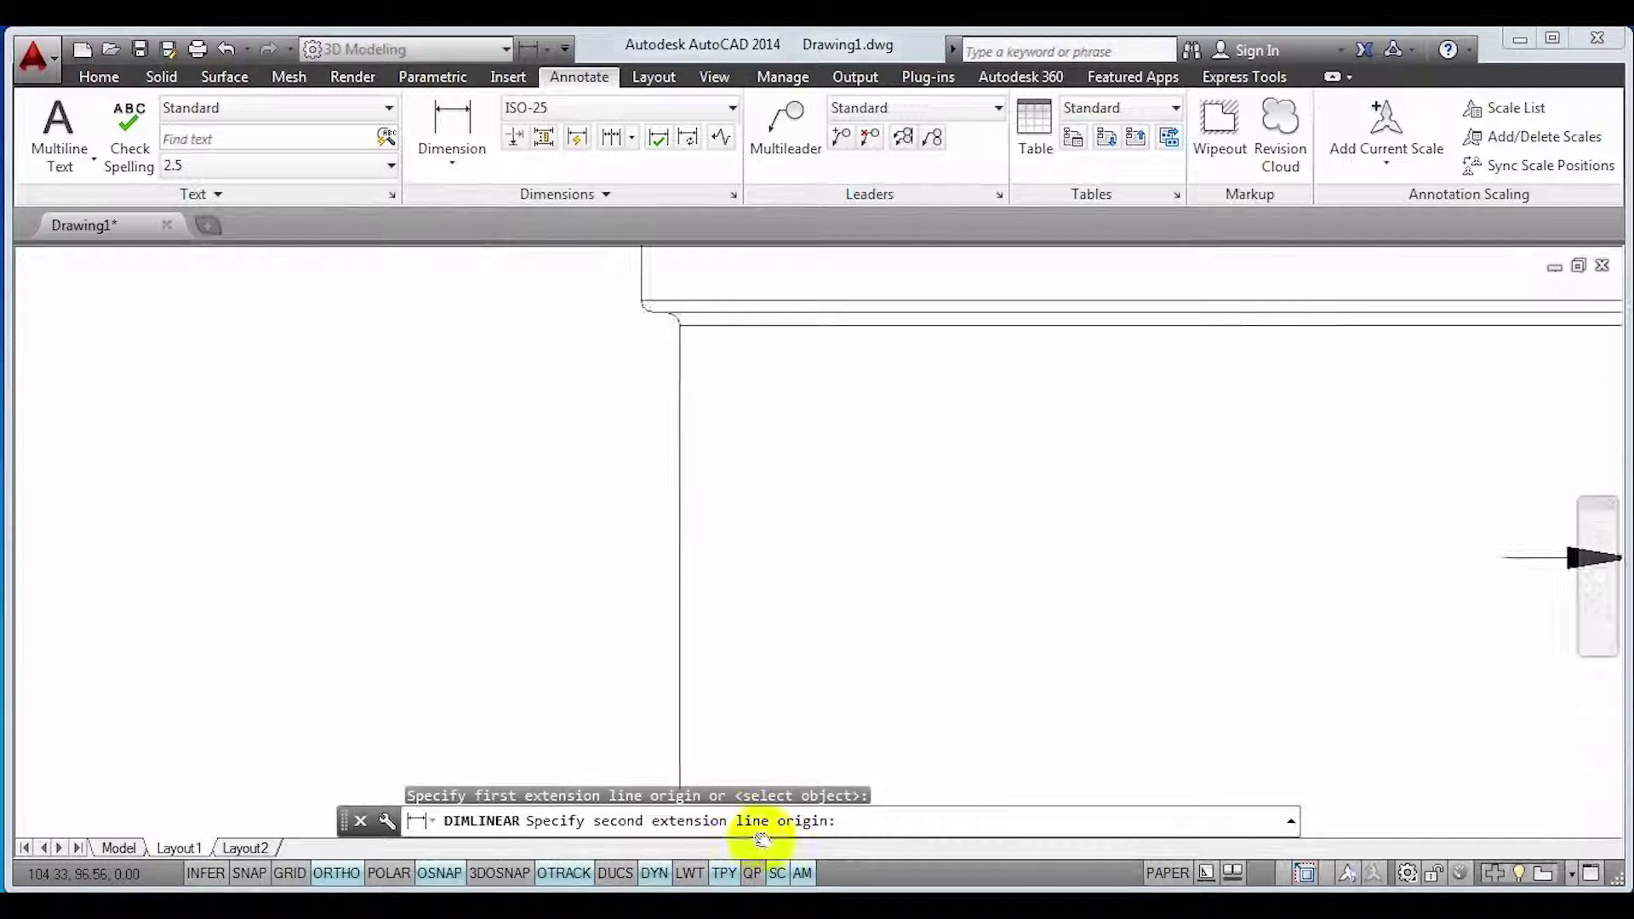
click(694, 411)
scroll(630, 443, down, 3)
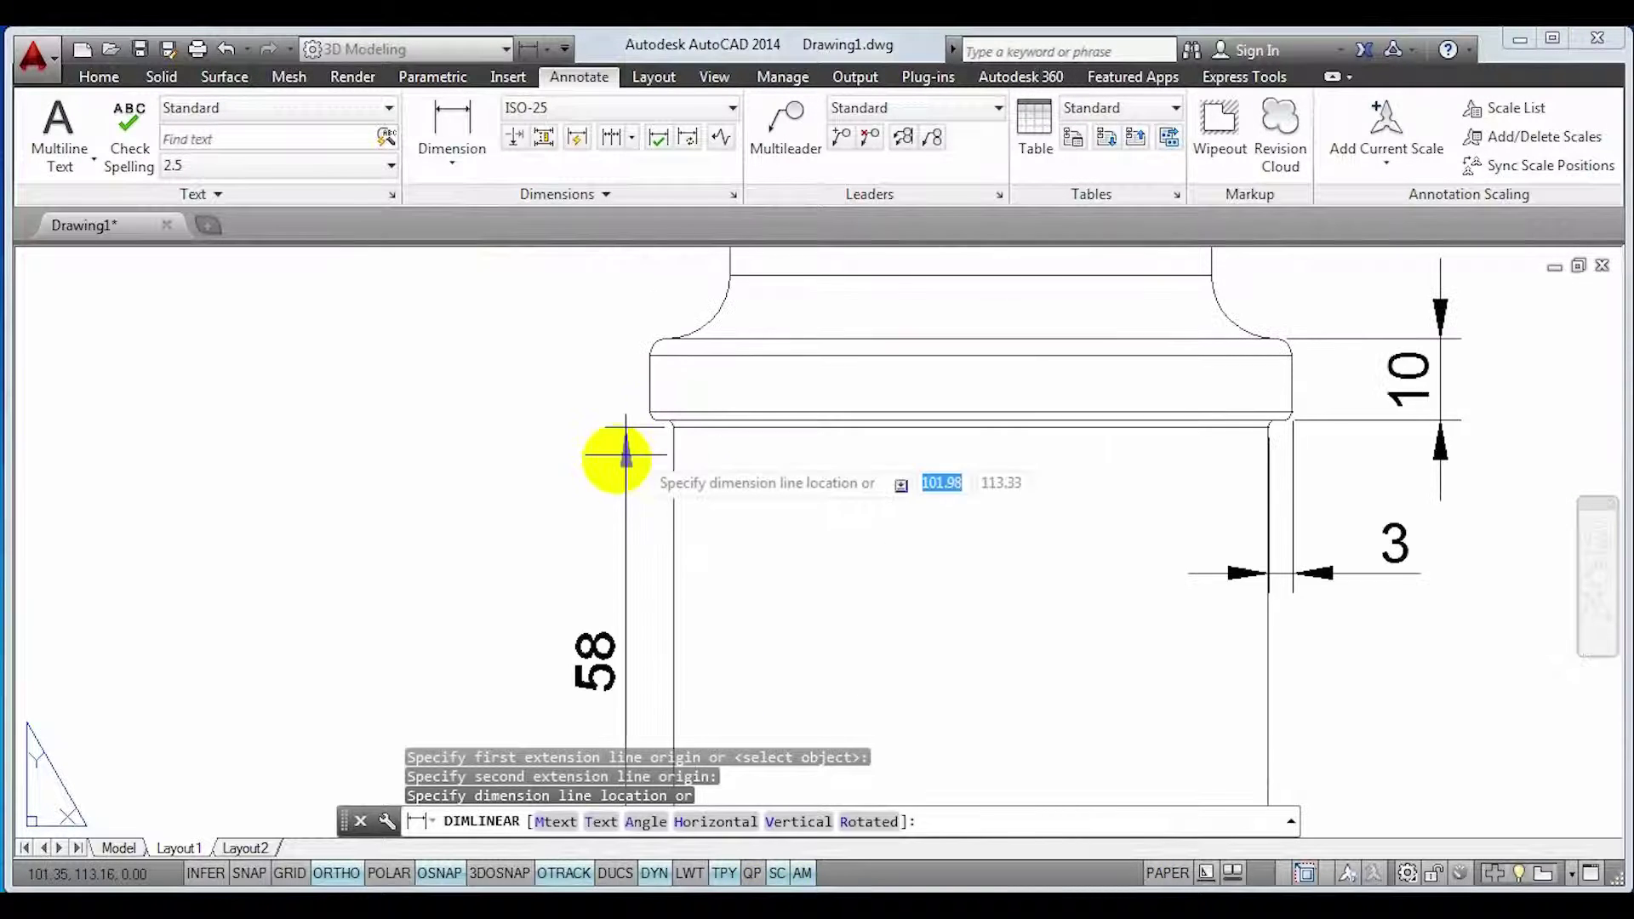
click(584, 468)
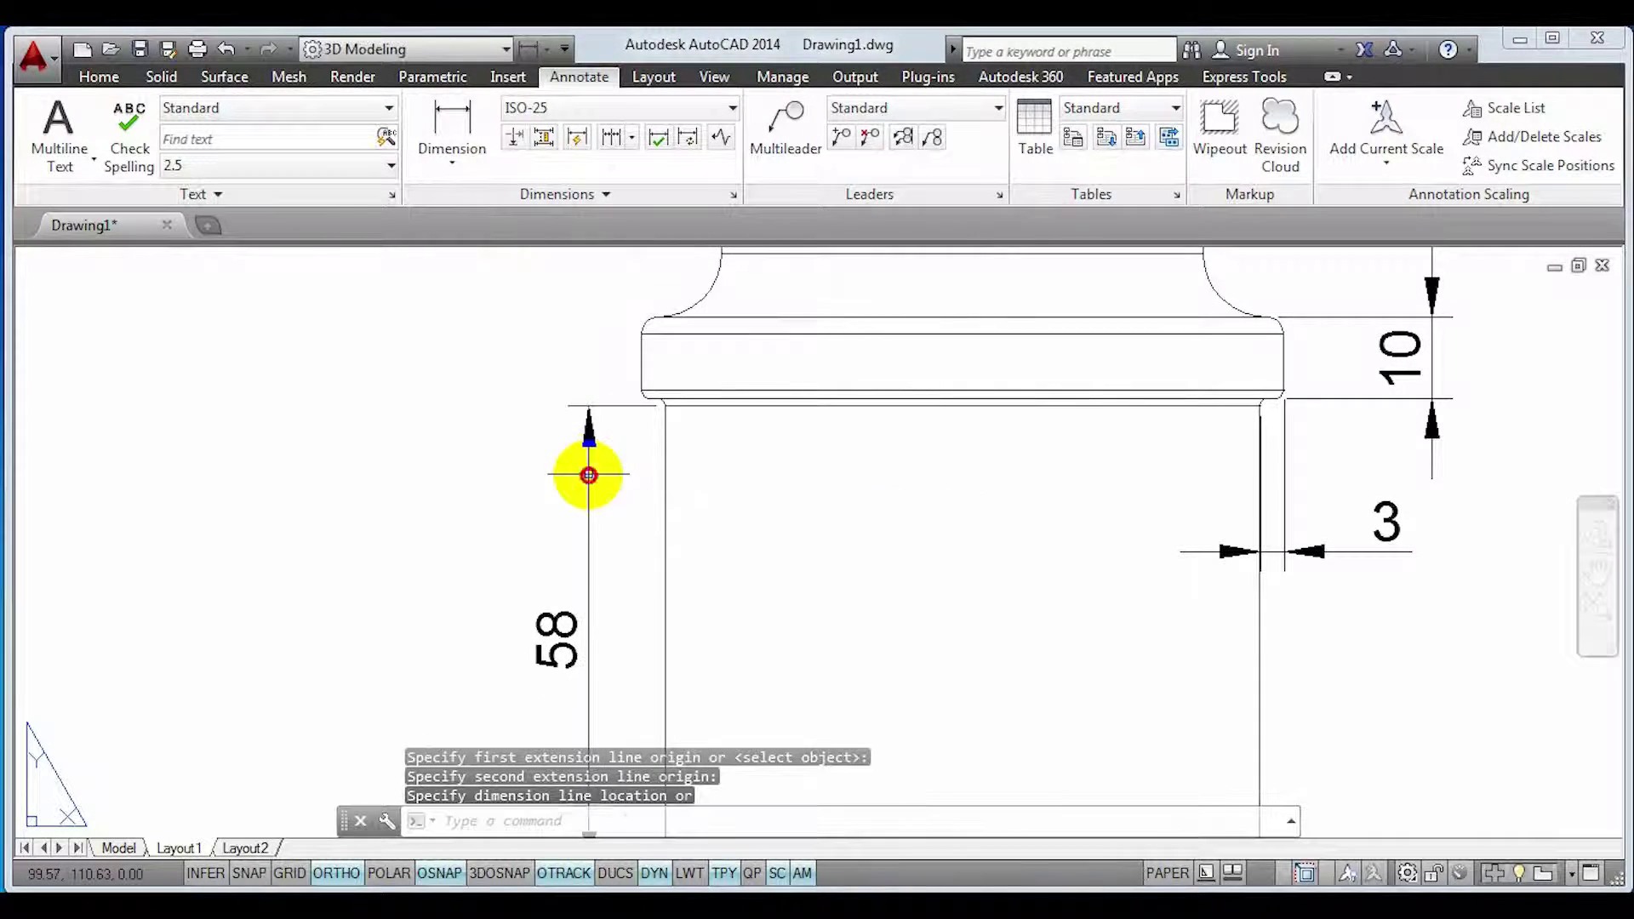
scroll(831, 573, down, 4)
middle_drag(831, 573, 772, 495)
scroll(647, 471, up, 2)
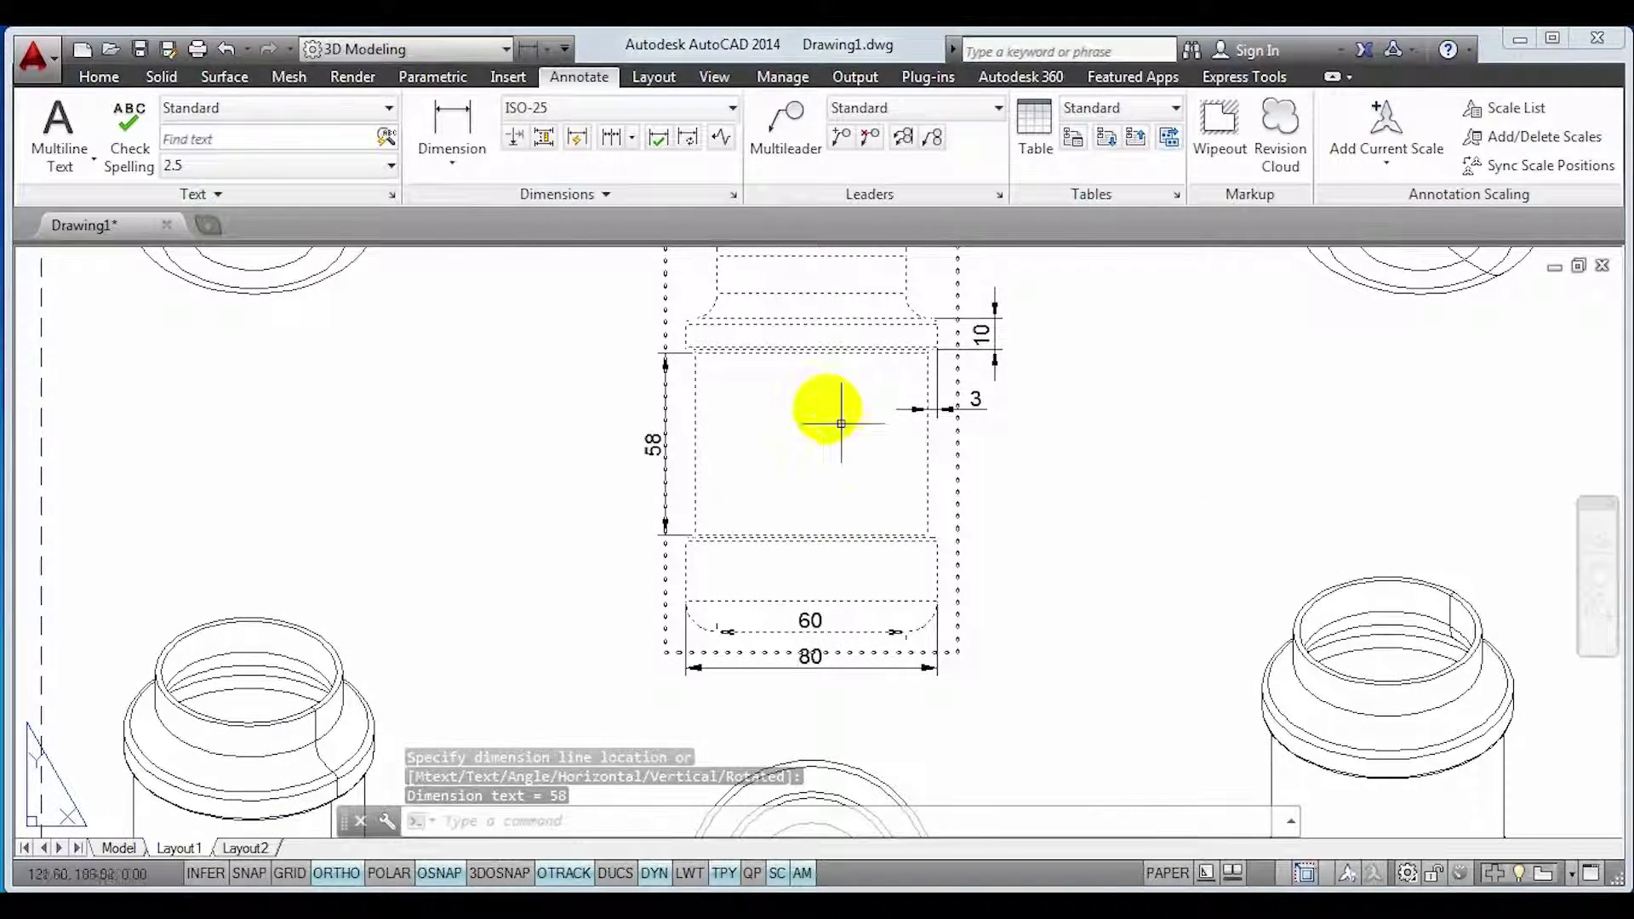
middle_drag(841, 423, 692, 481)
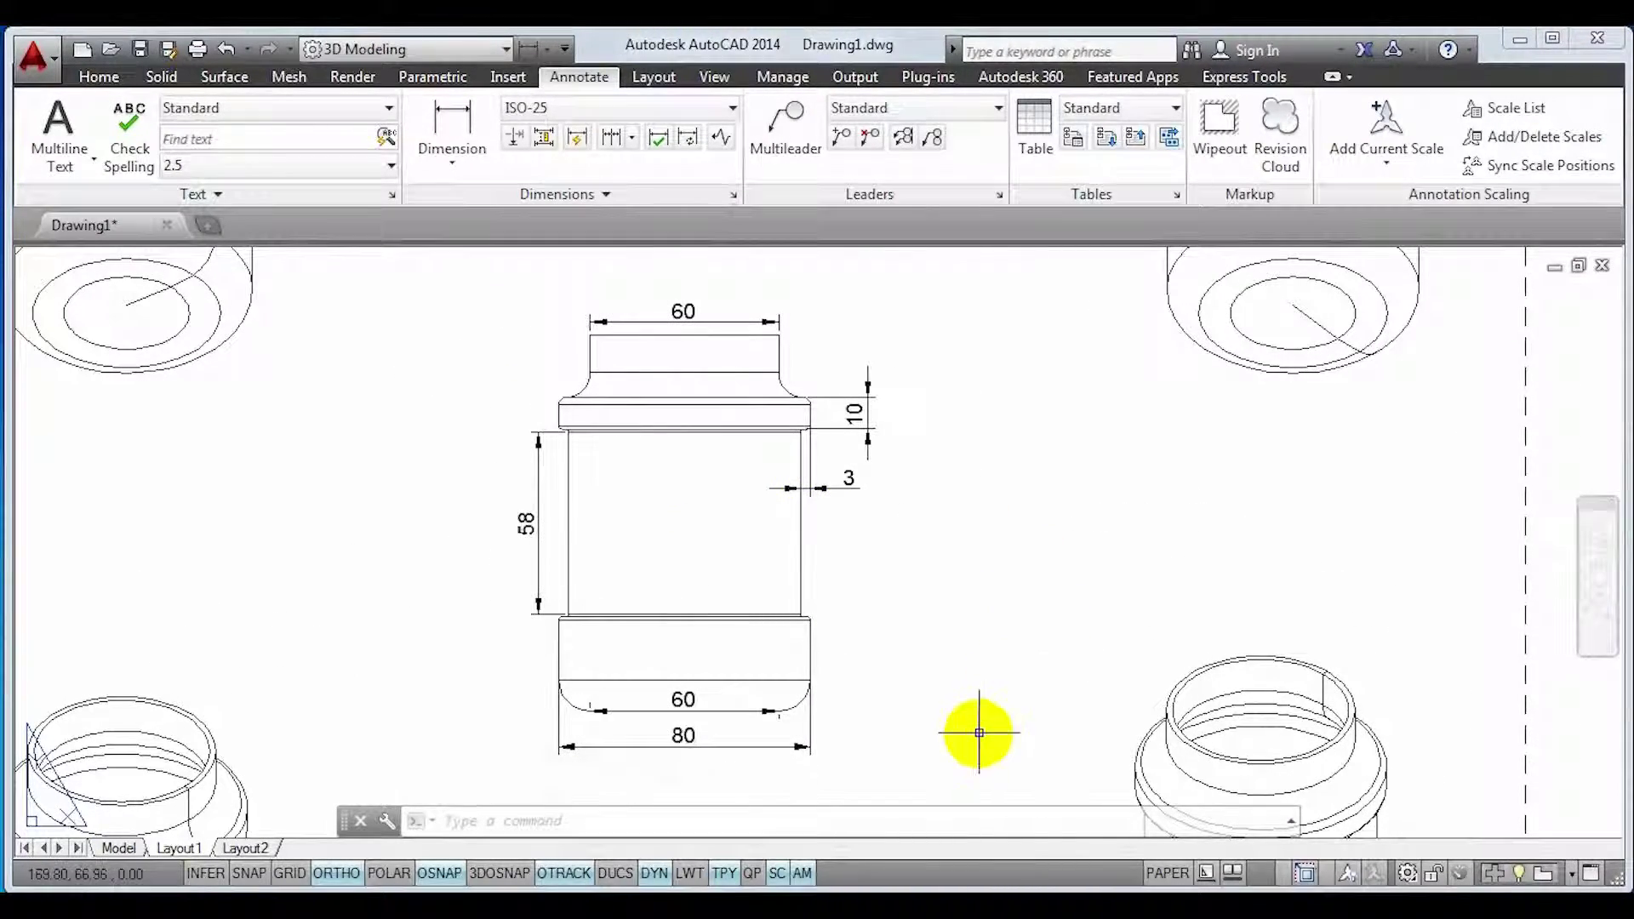
middle_drag(979, 732, 874, 587)
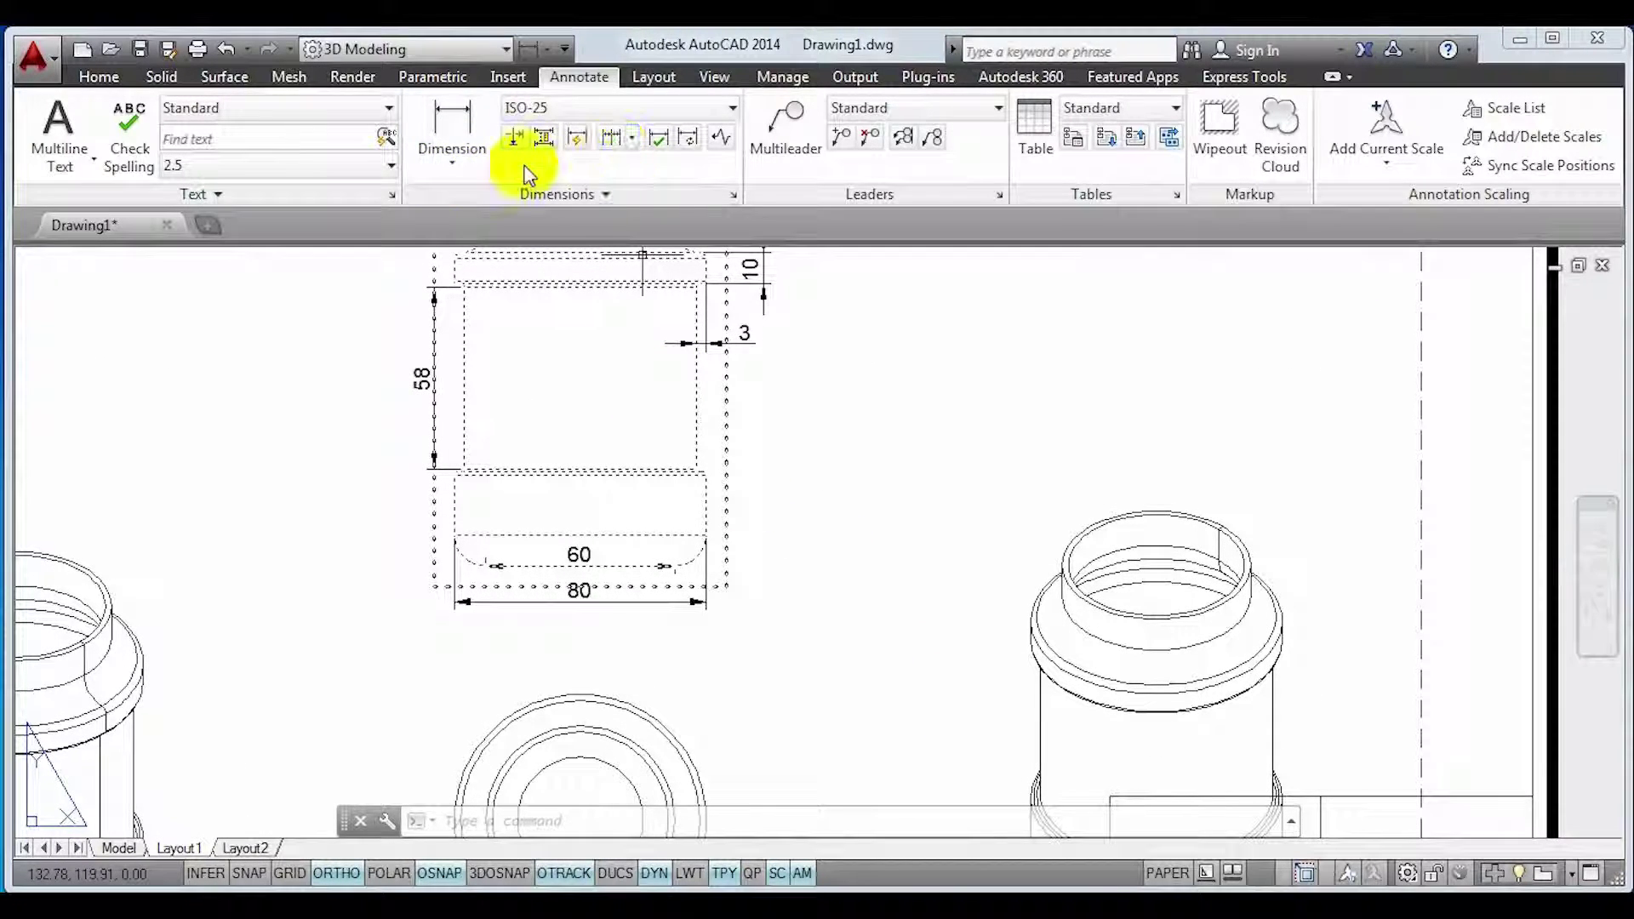
- Add an angular dimension to the rounded lower-right corner arc of the jar base in the front view, placing it outside the corner
click(449, 163)
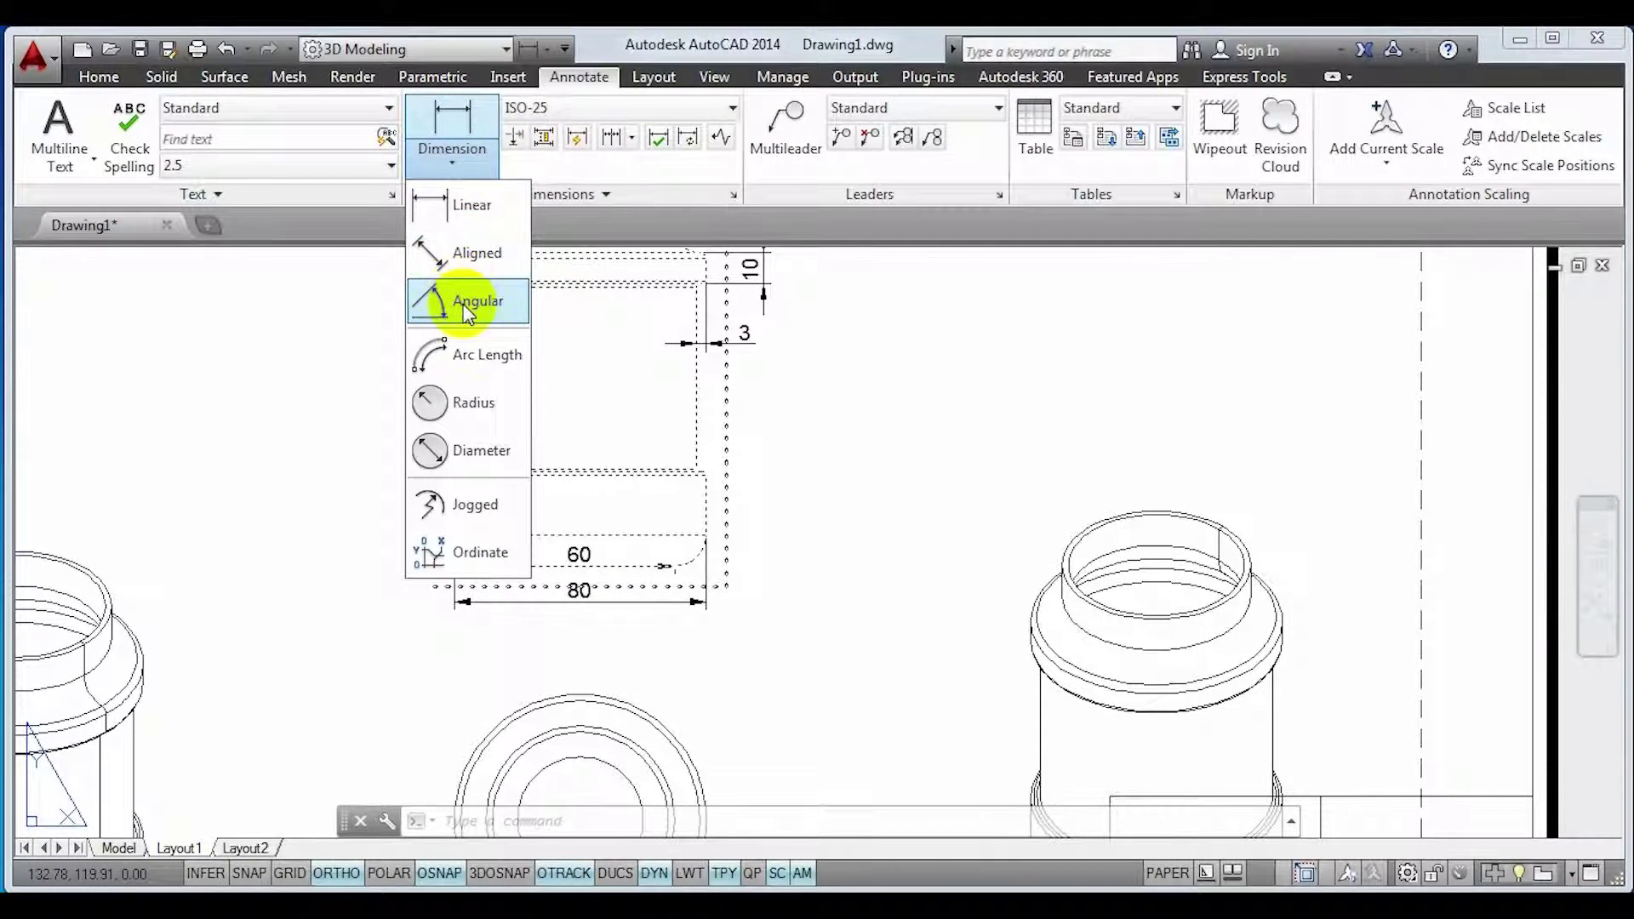
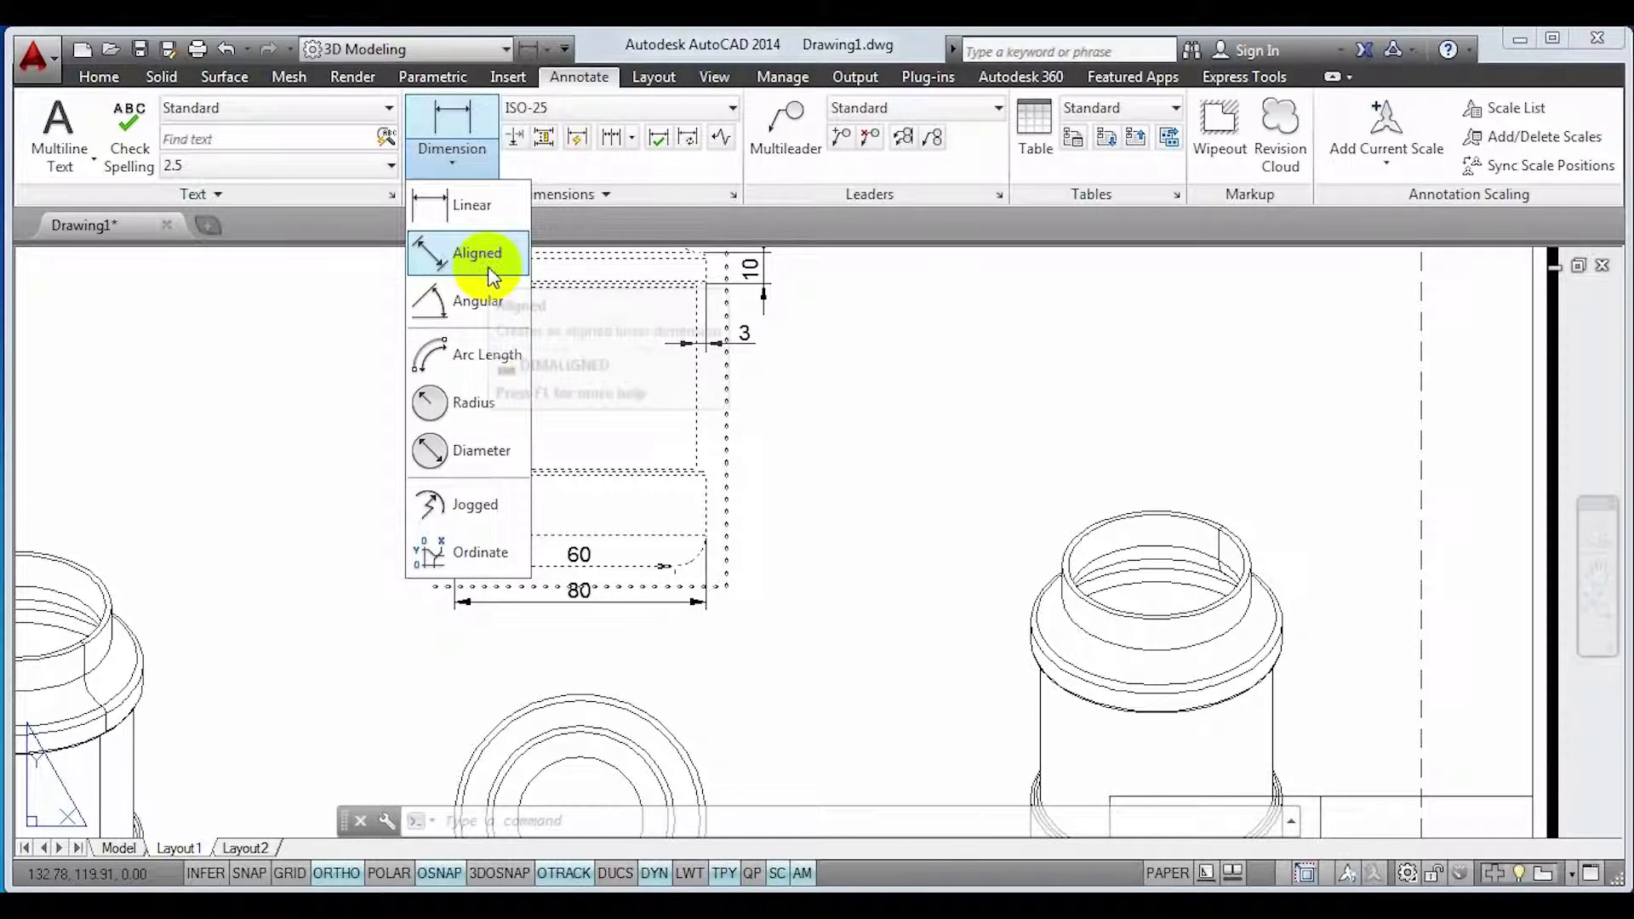
click(447, 300)
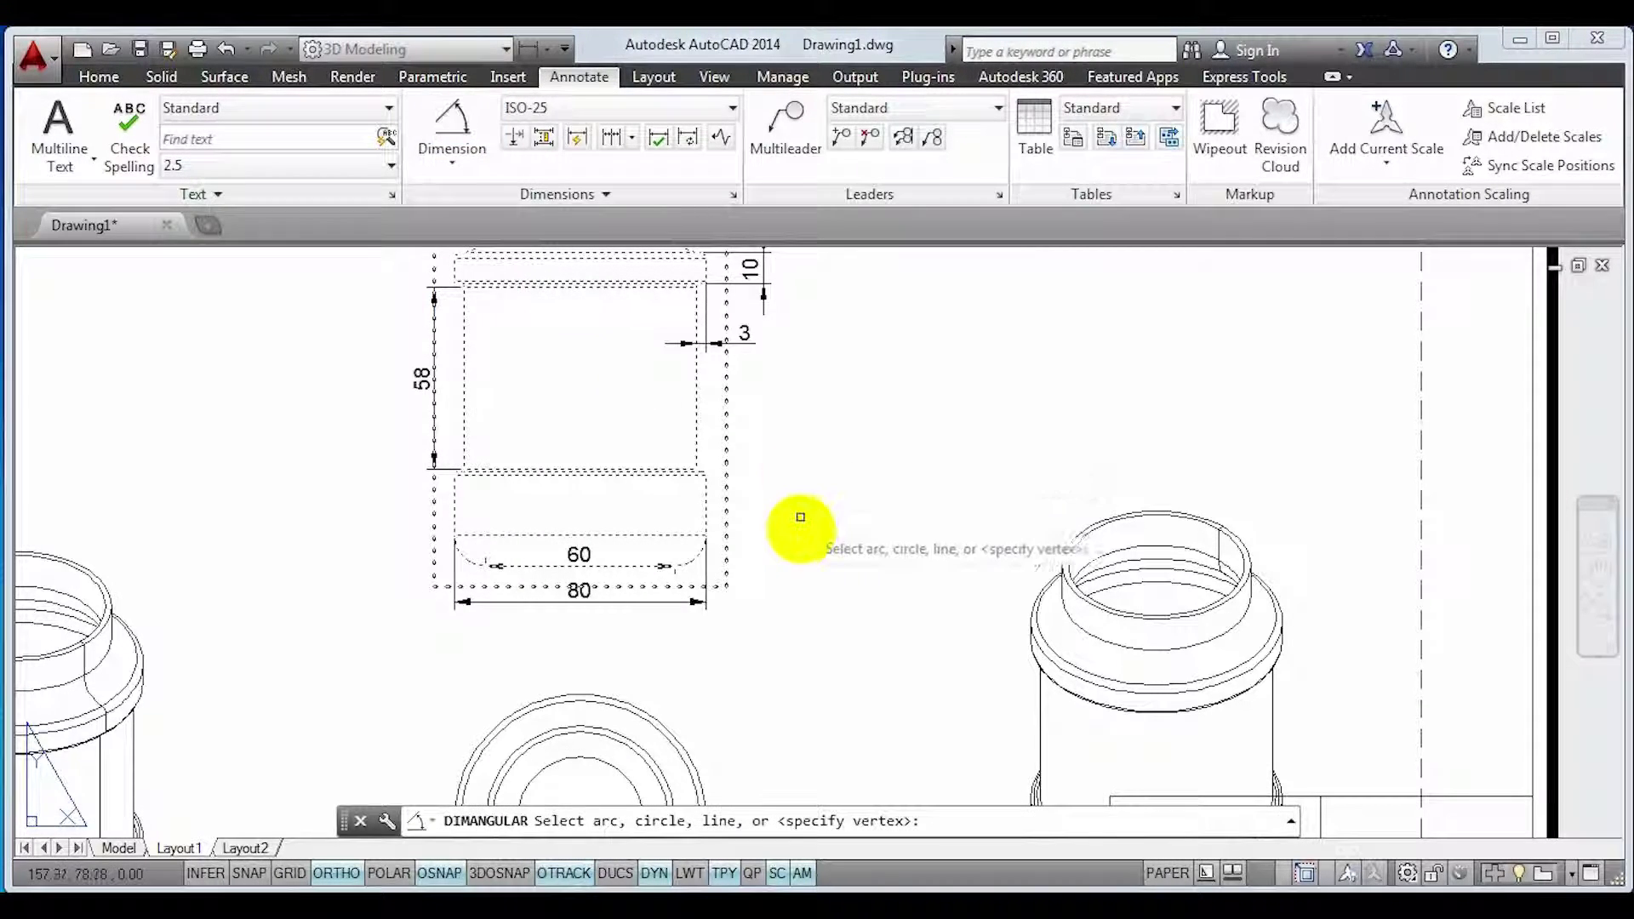
scroll(707, 600, up, 4)
click(669, 486)
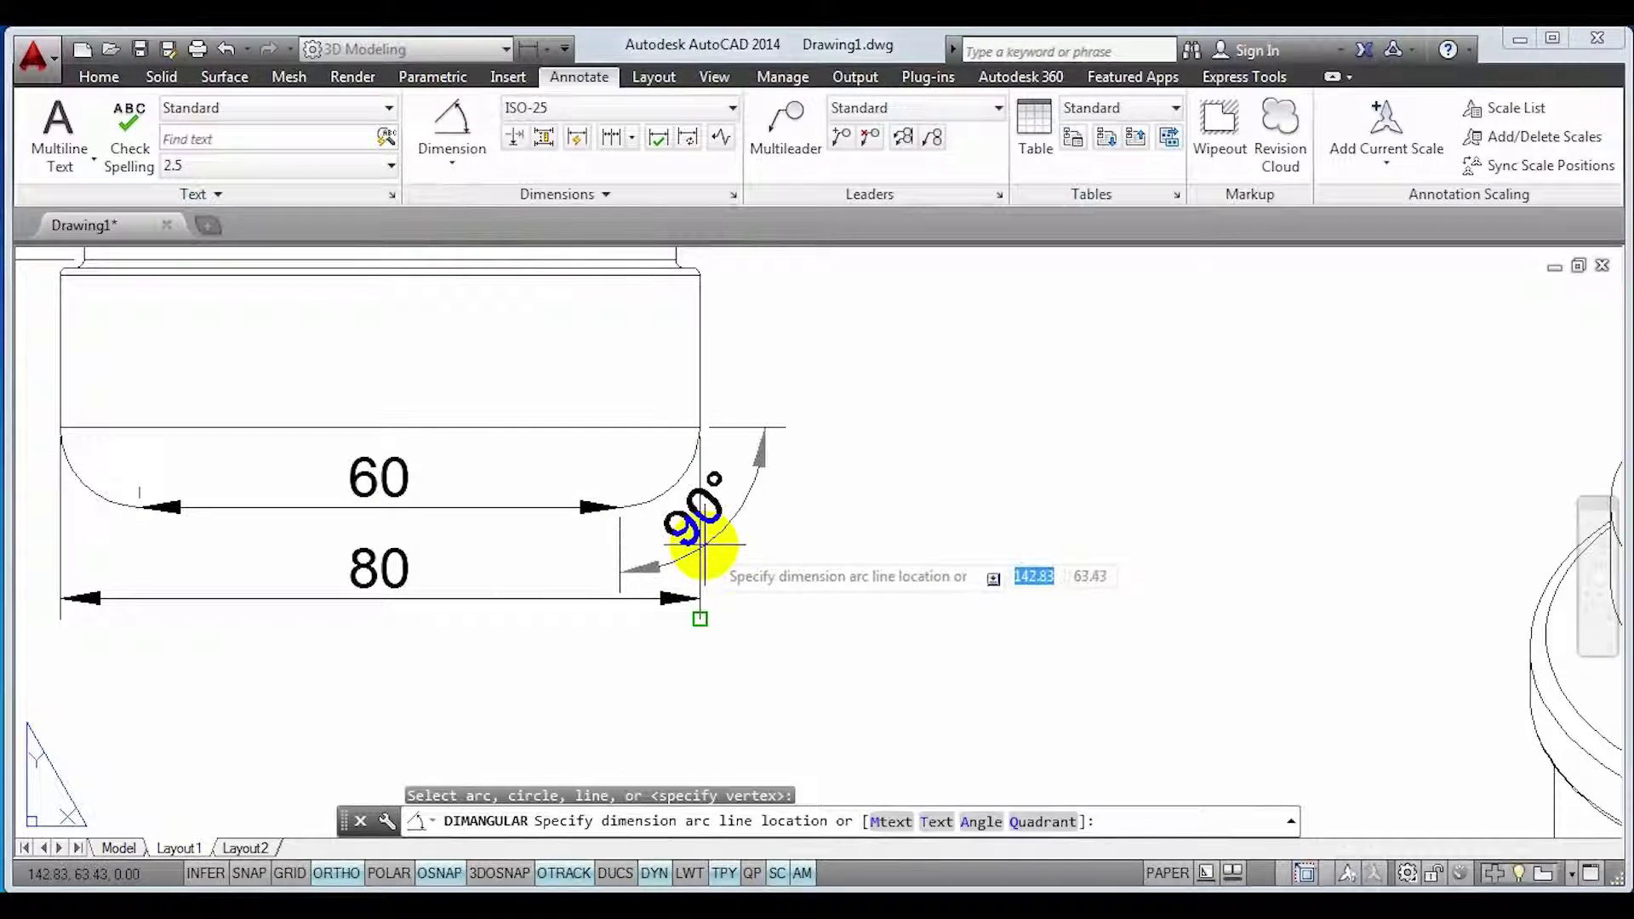
click(665, 508)
scroll(803, 565, down, 4)
middle_drag(712, 468, 732, 580)
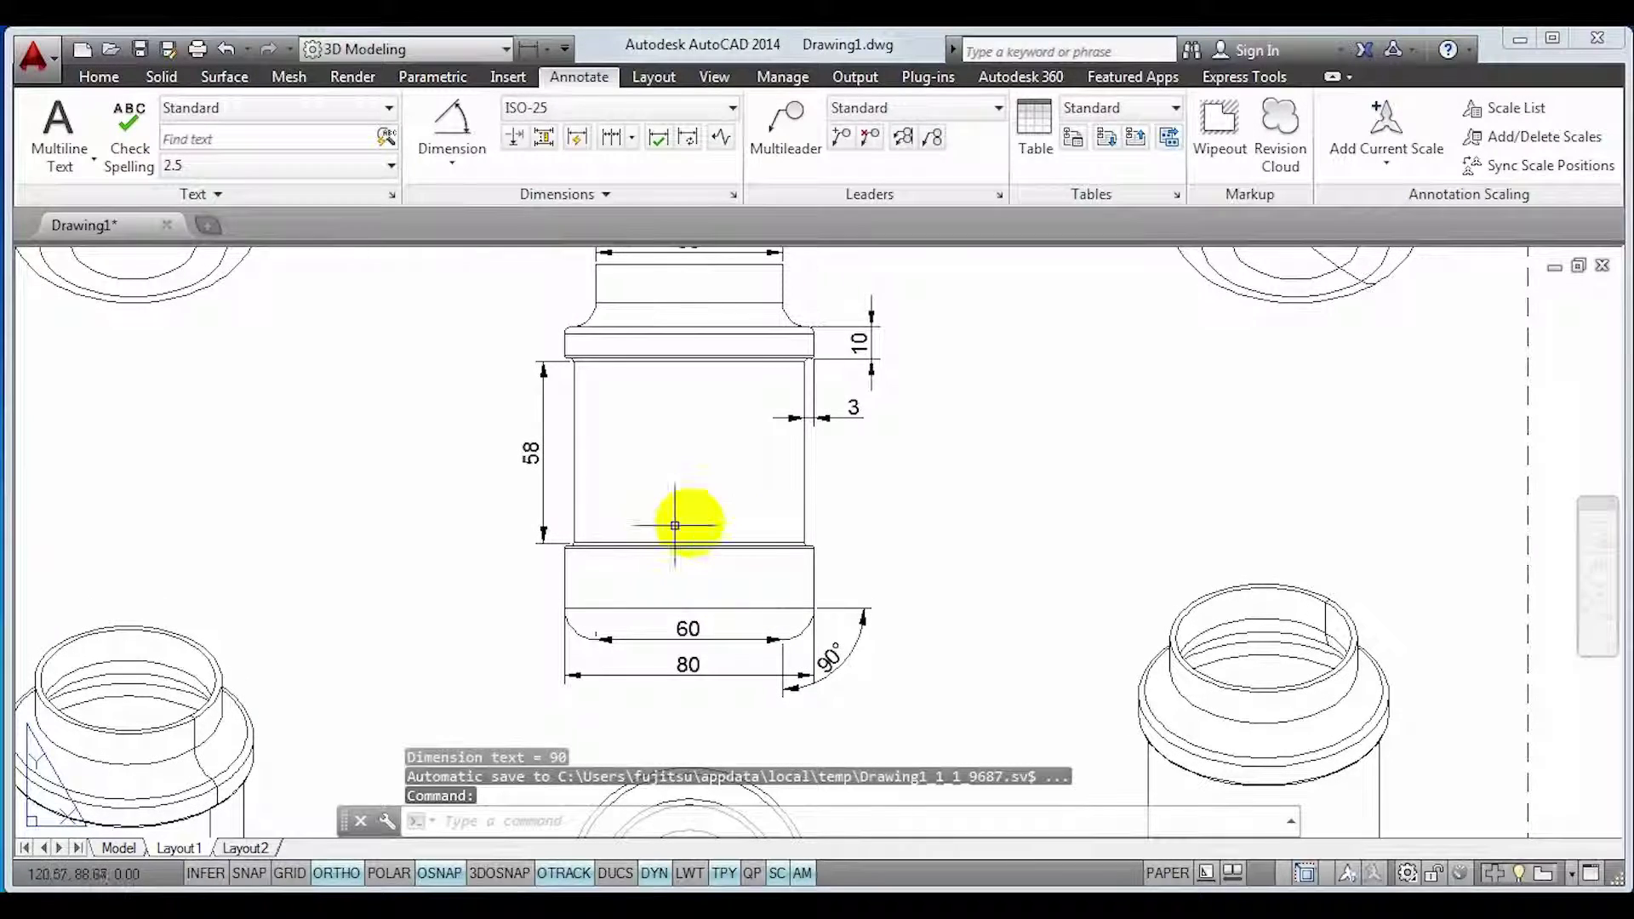
- Add an angular dimension to the concave shoulder arc between the jar's neck and upper band on the front view's right side
middle_drag(741, 357, 682, 503)
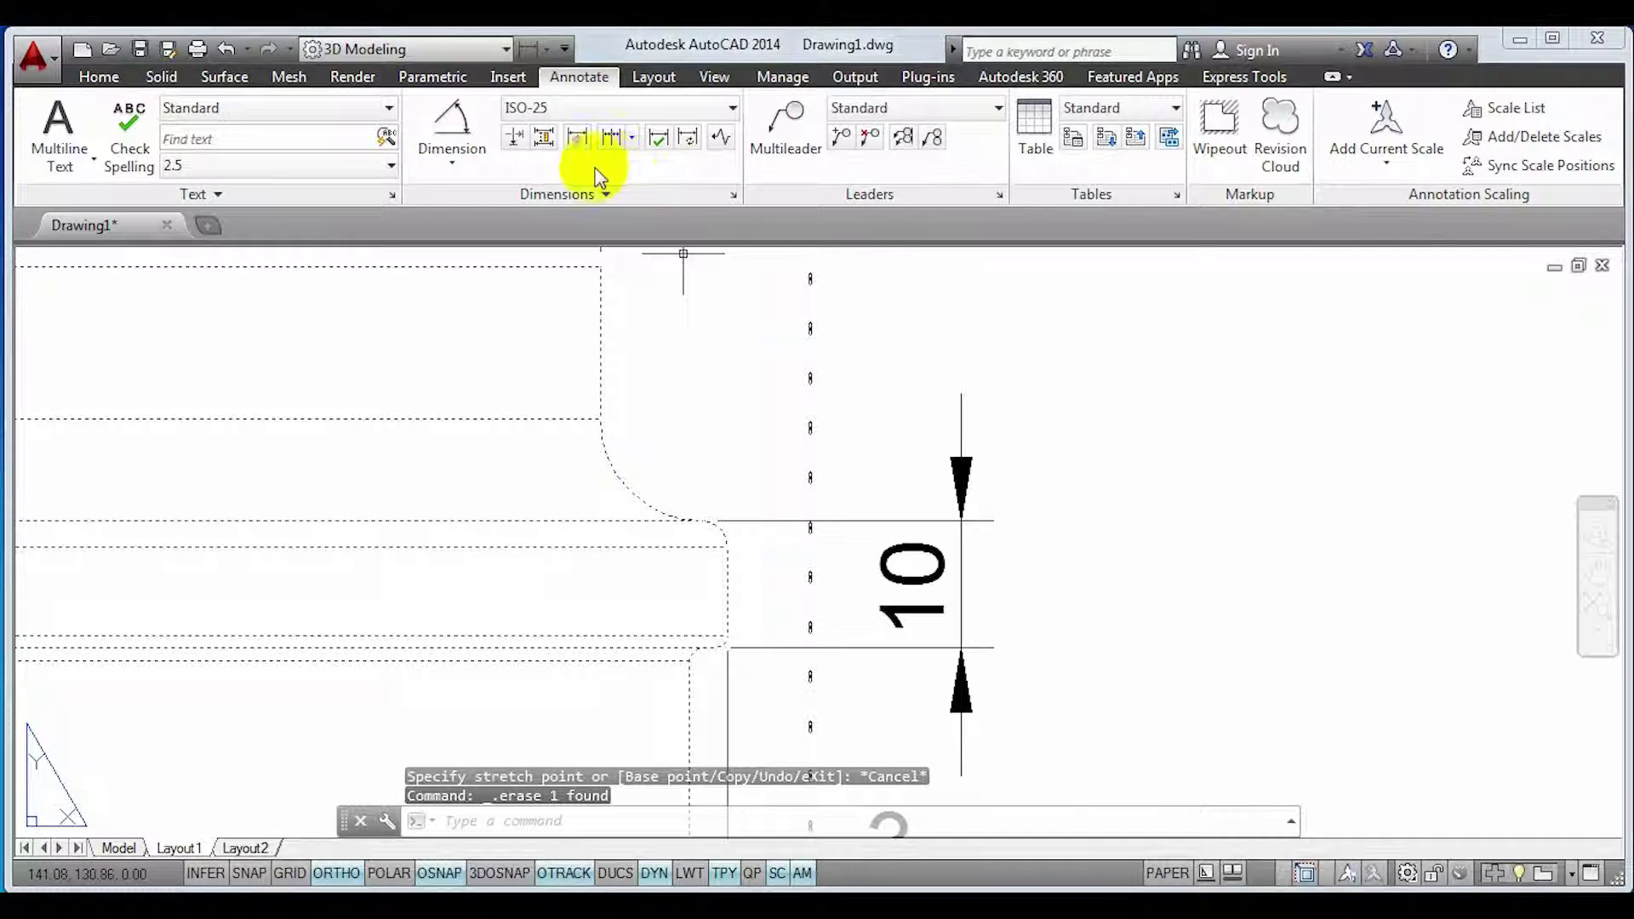
click(446, 114)
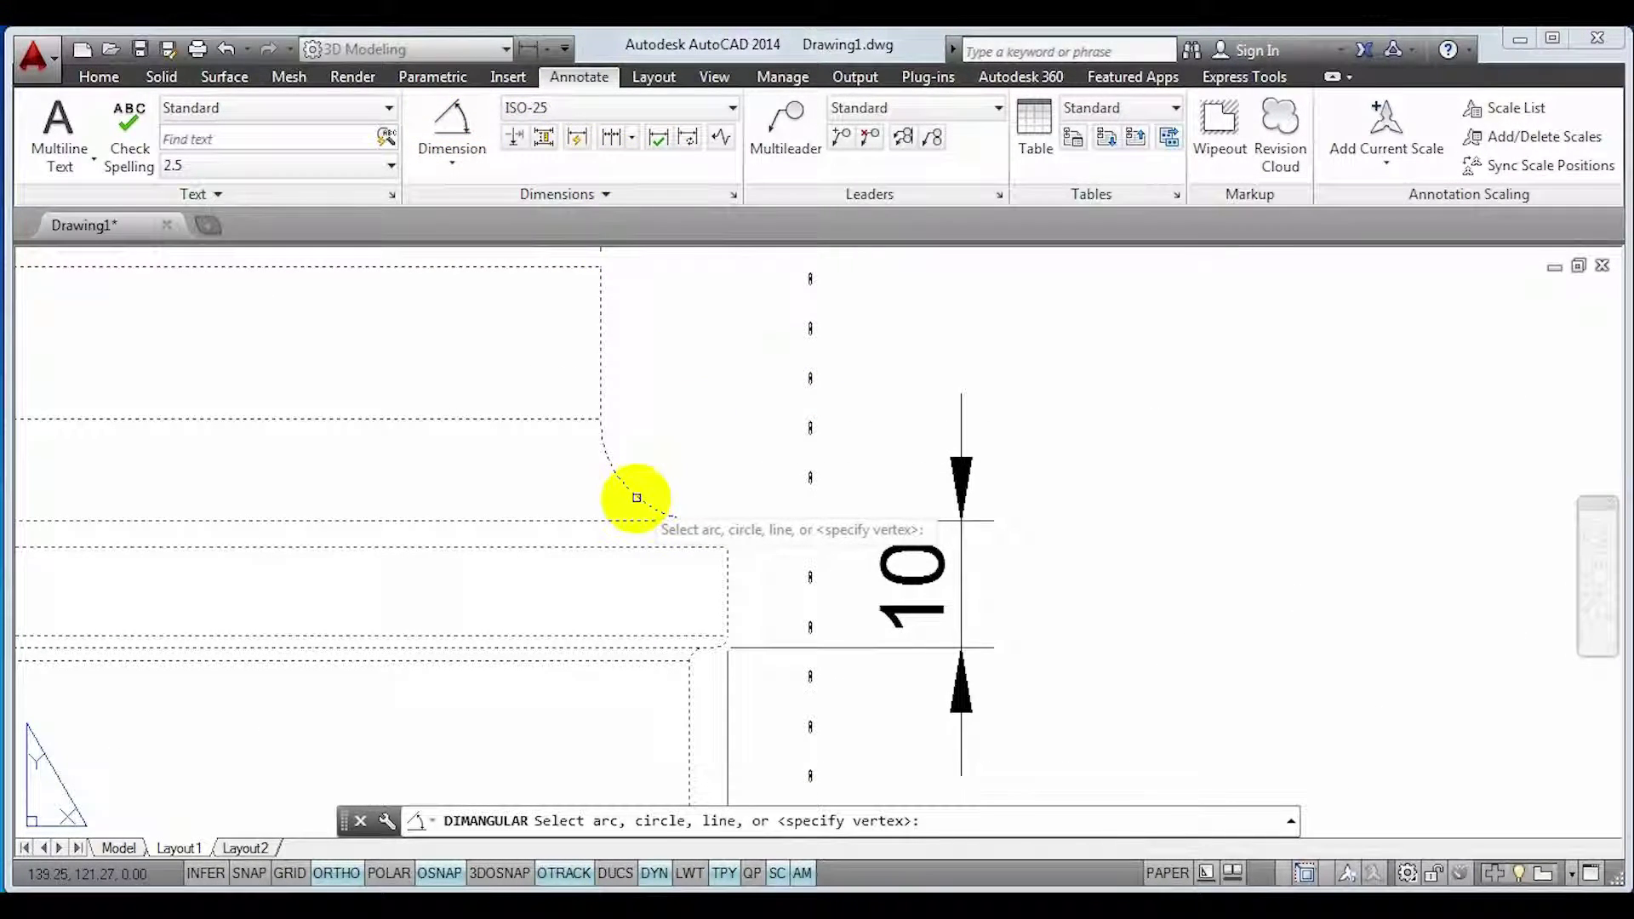
click(636, 497)
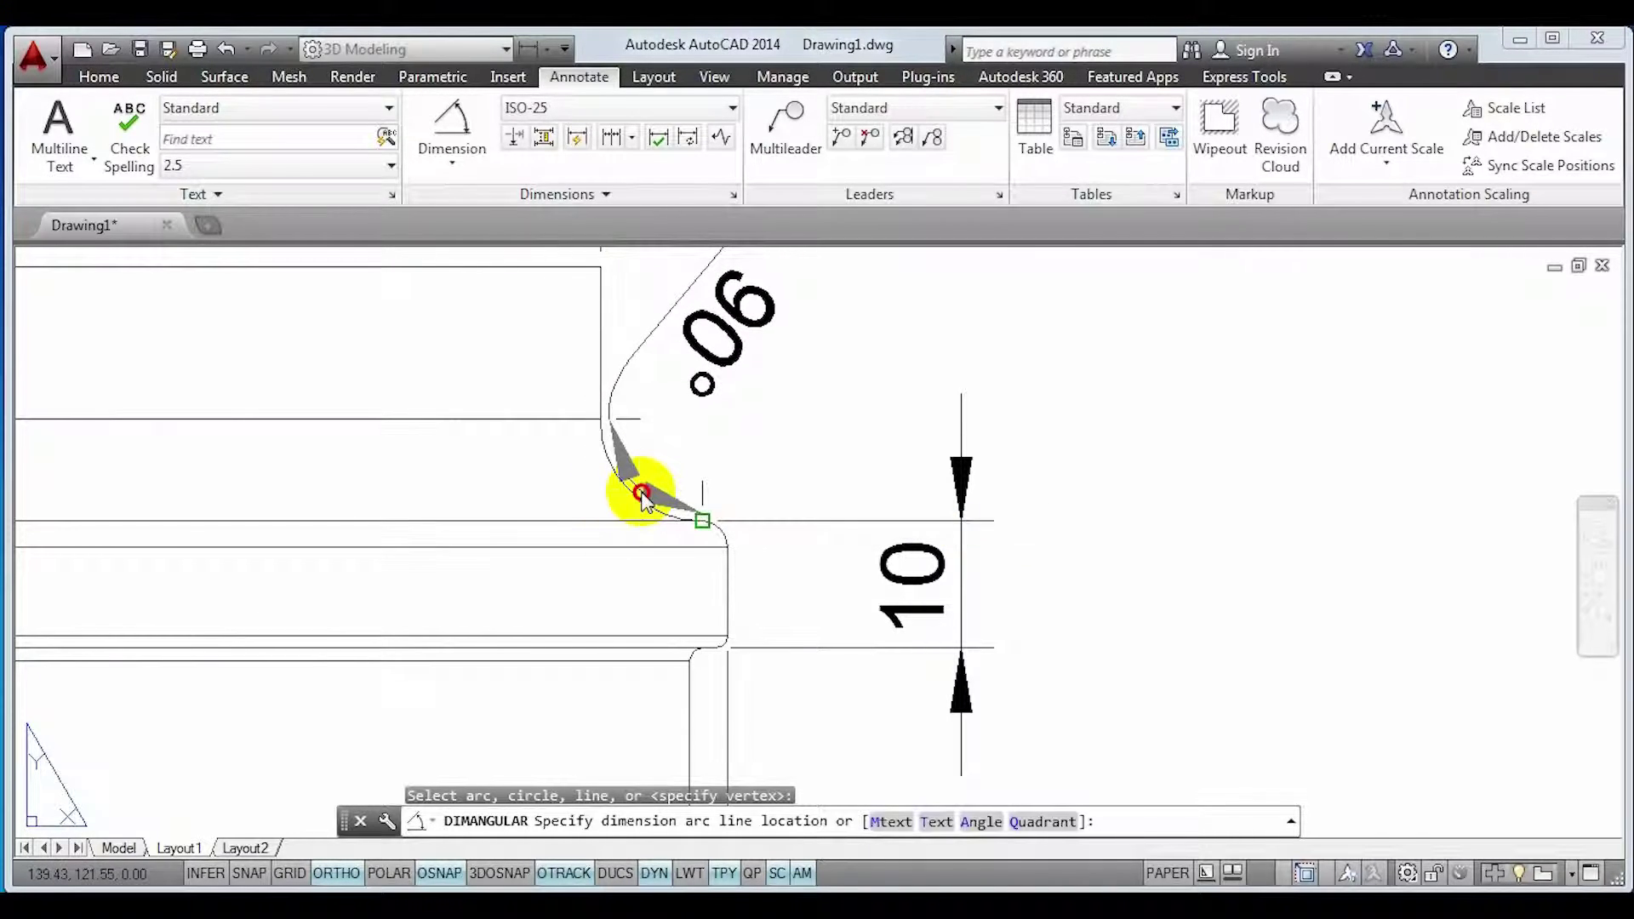
click(642, 496)
- Review the dimensioned front view and the arrangement of all jar views on the Layout1 sheet
scroll(903, 475, down, 3)
mouse_move(940, 520)
middle_down()
mouse_move(1120, 456)
mouse_move(1021, 323)
middle_up()
scroll(1004, 481, down, 1)
scroll(962, 504, down, 1)
scroll(868, 575, up, 1)
middle_drag(843, 601, 711, 479)
scroll(672, 487, down, 1)
scroll(667, 490, down, 2)
middle_drag(851, 499, 781, 582)
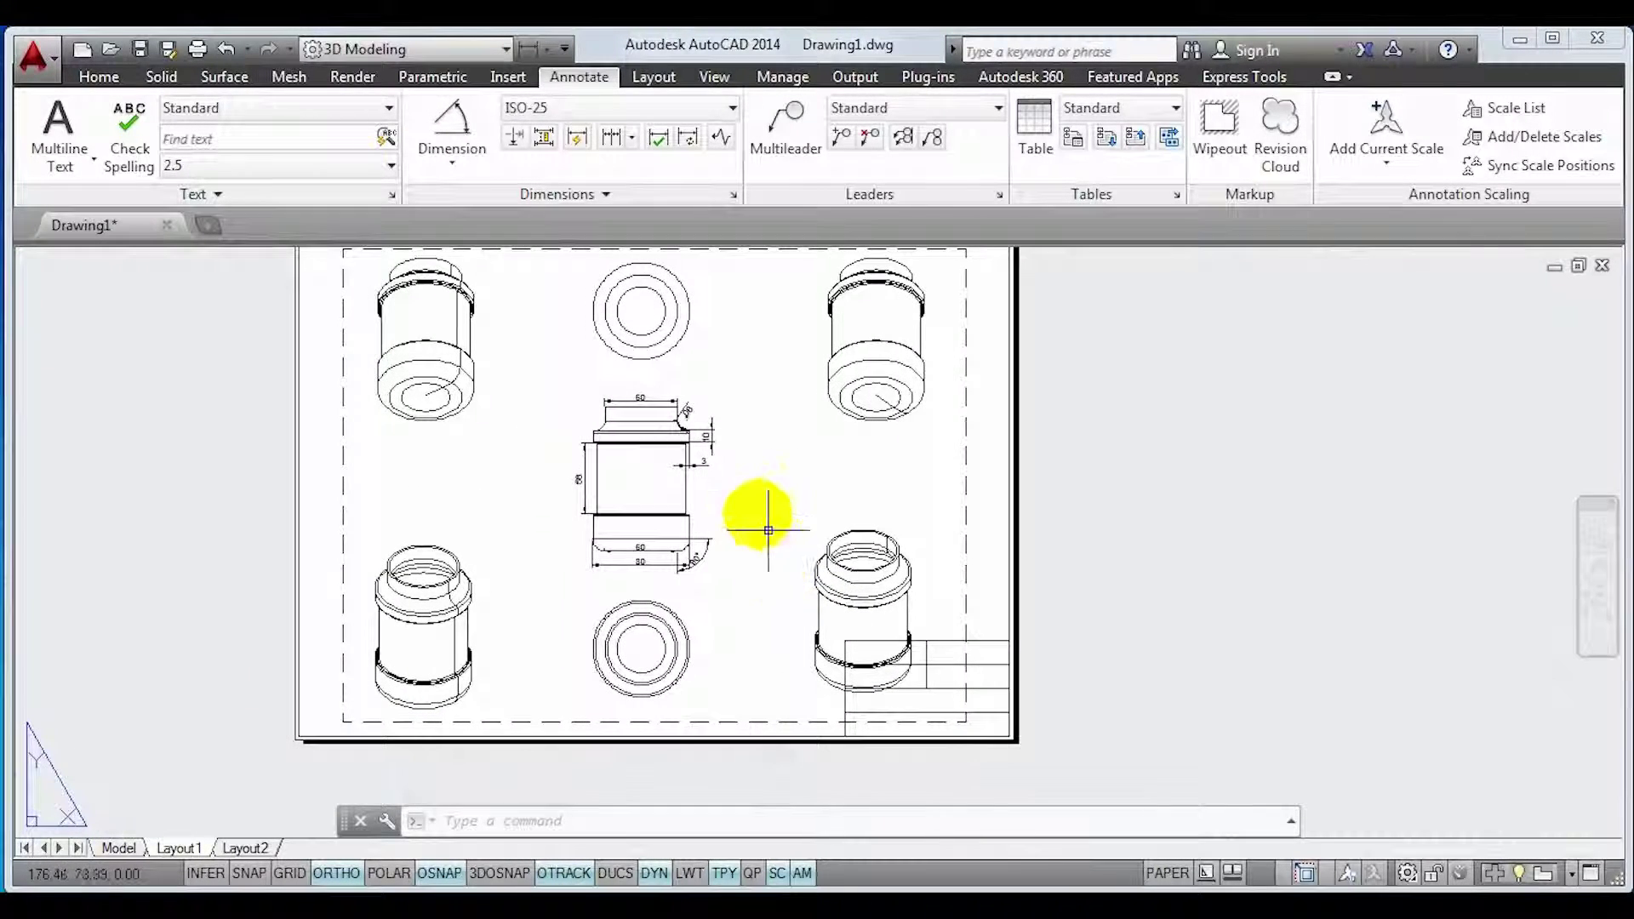
- Start a plot of Layout1 with the DWG To PDF.pc3 plotter, keeping Layout as the plot area
click(858, 78)
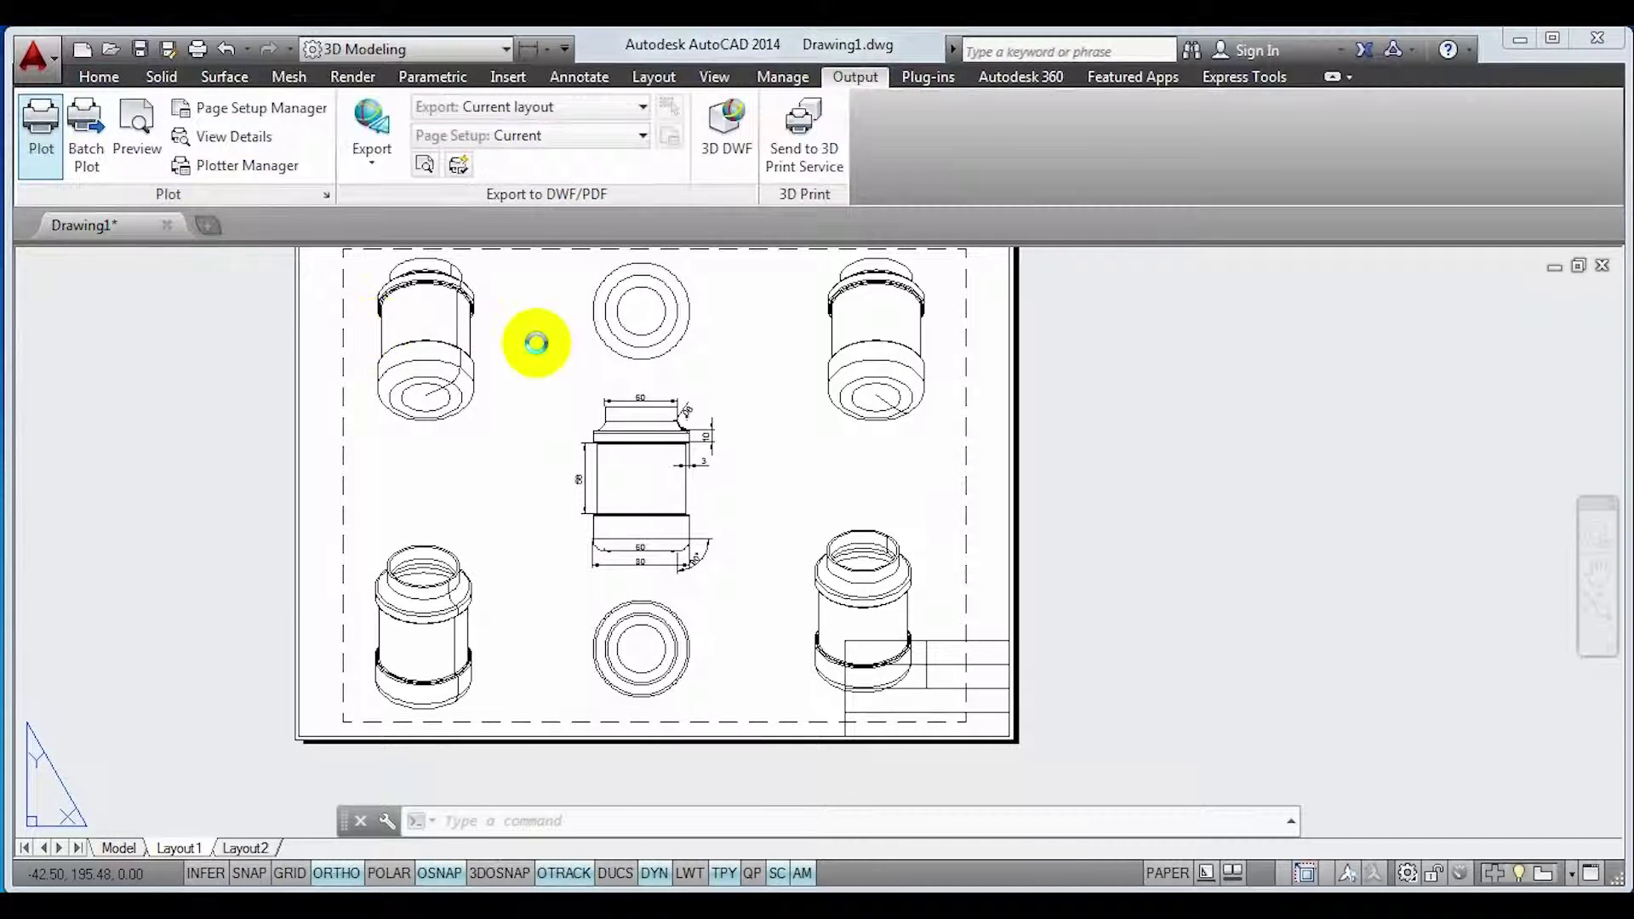
click(711, 293)
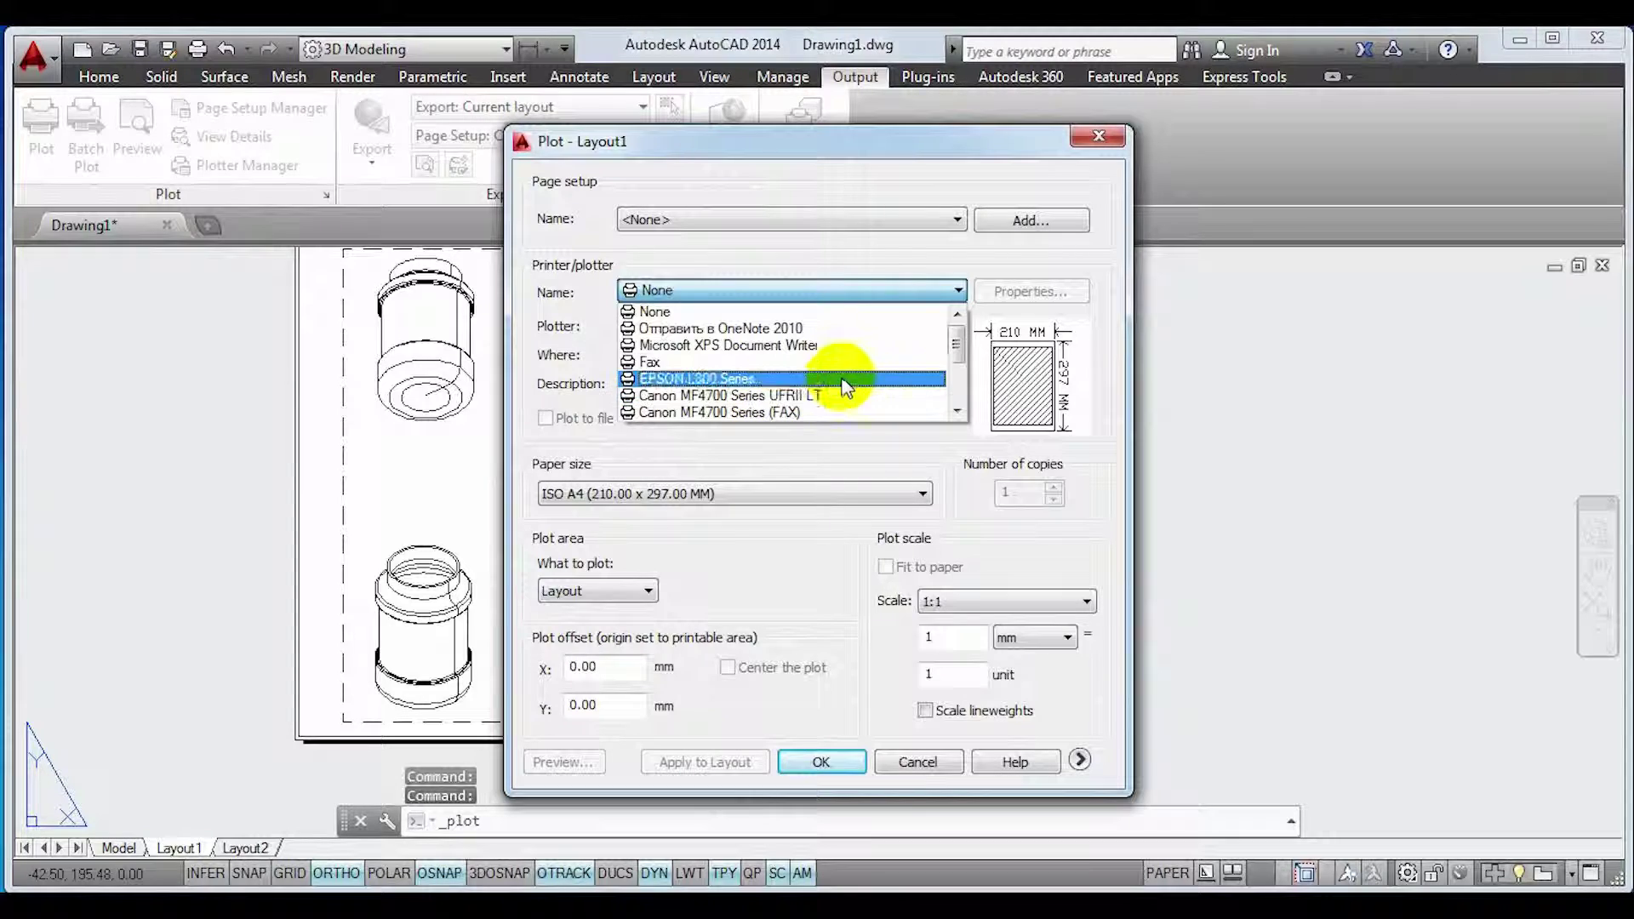
drag(953, 347, 953, 380)
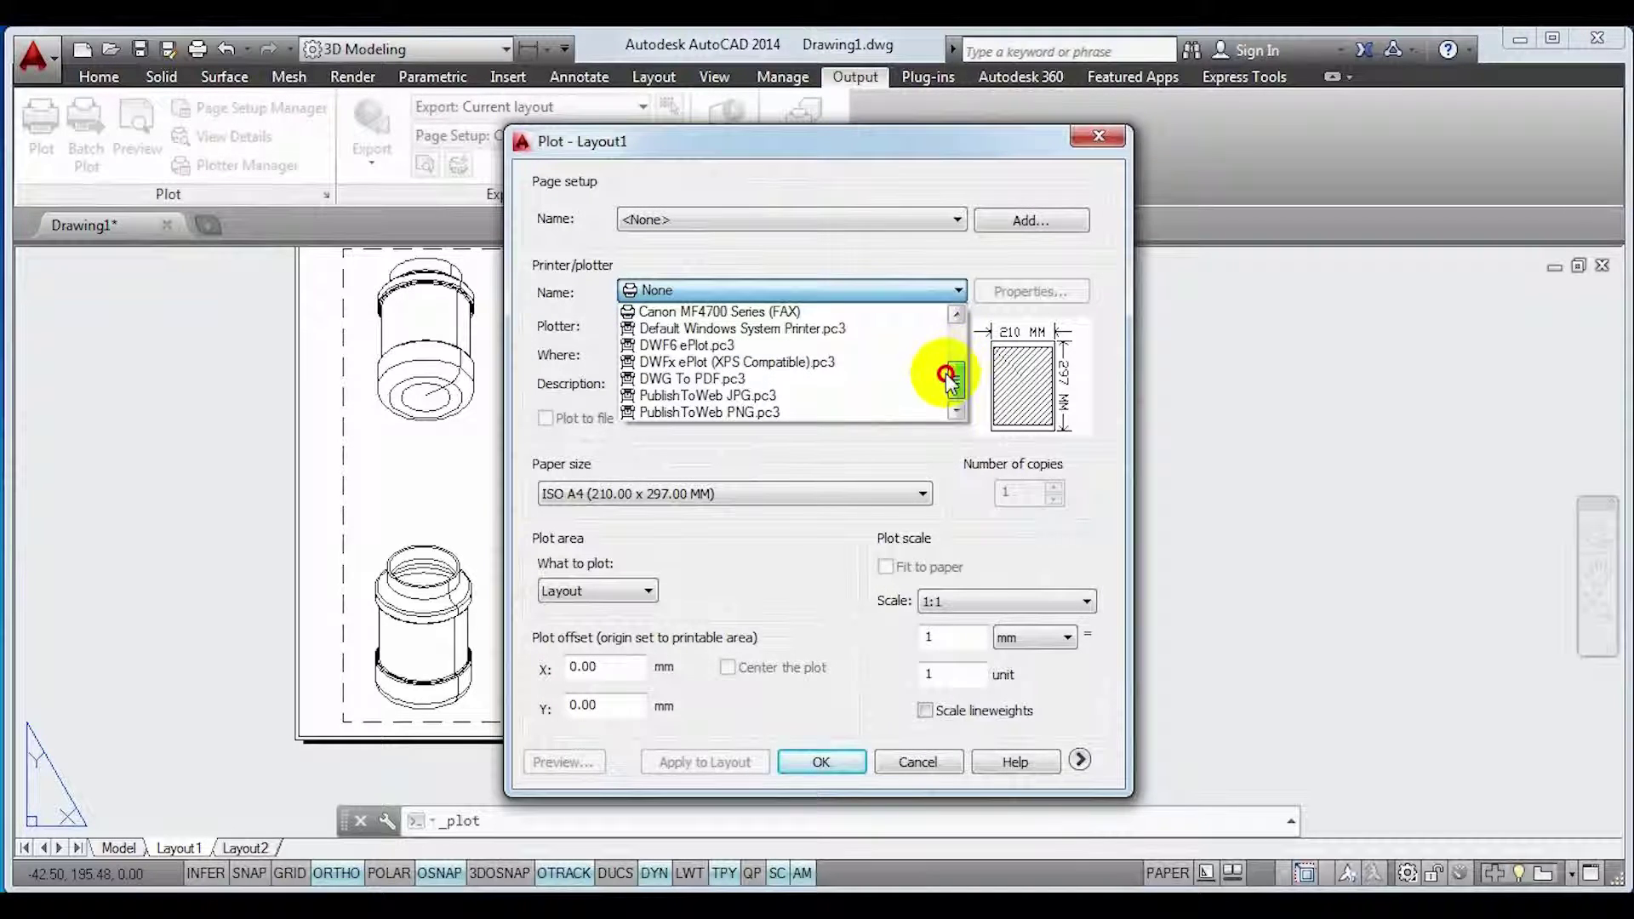
click(725, 379)
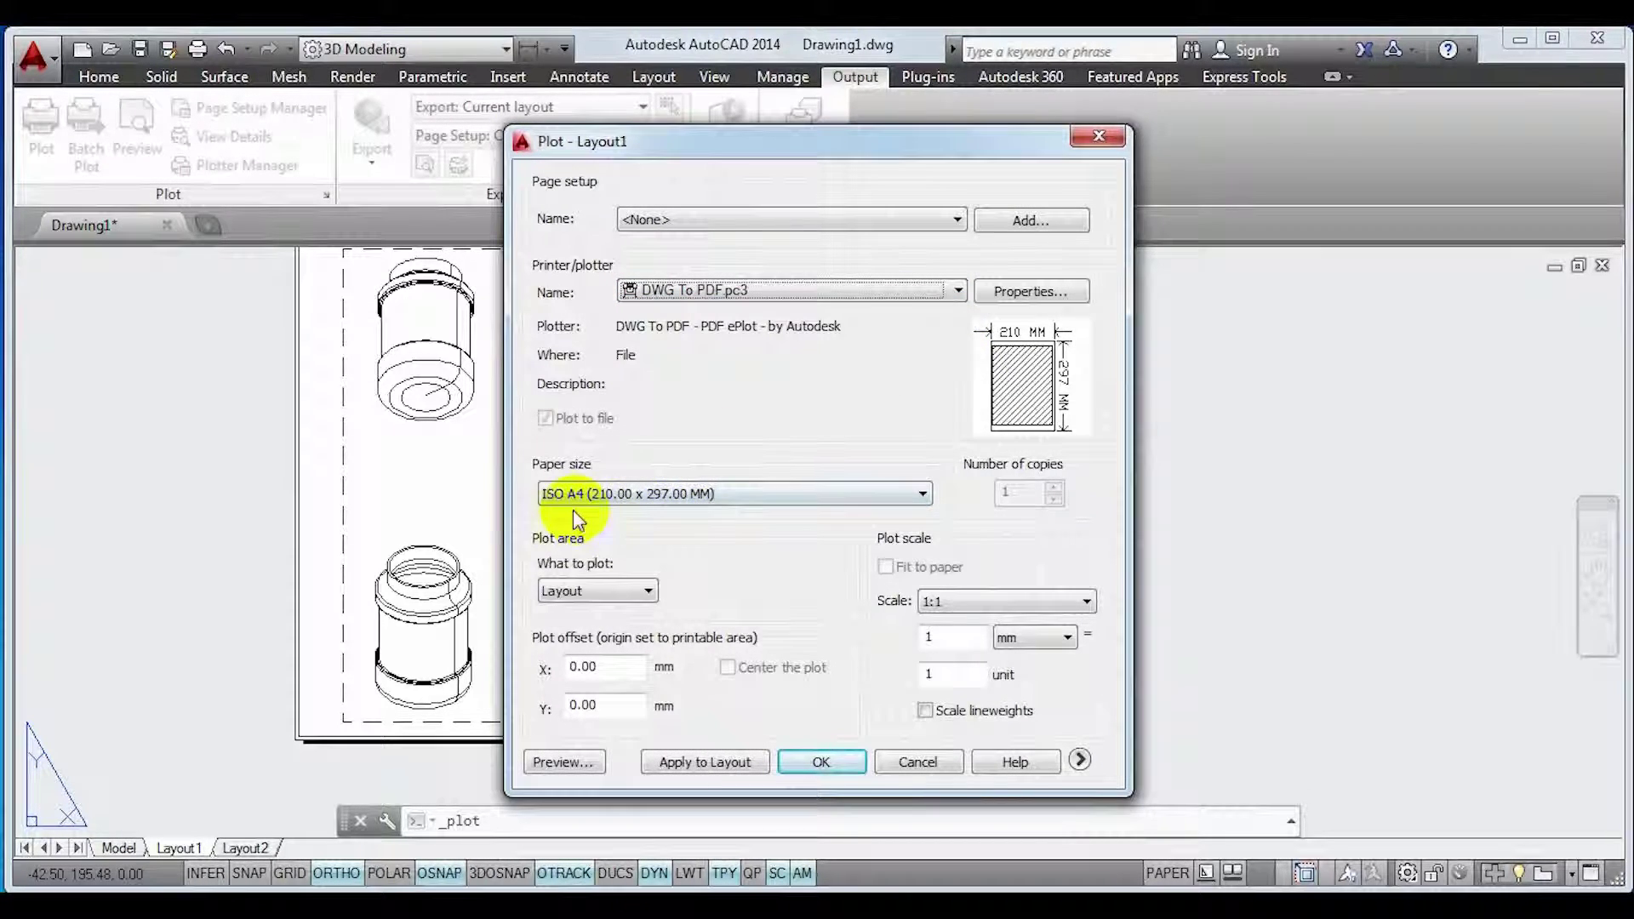
click(648, 594)
click(647, 587)
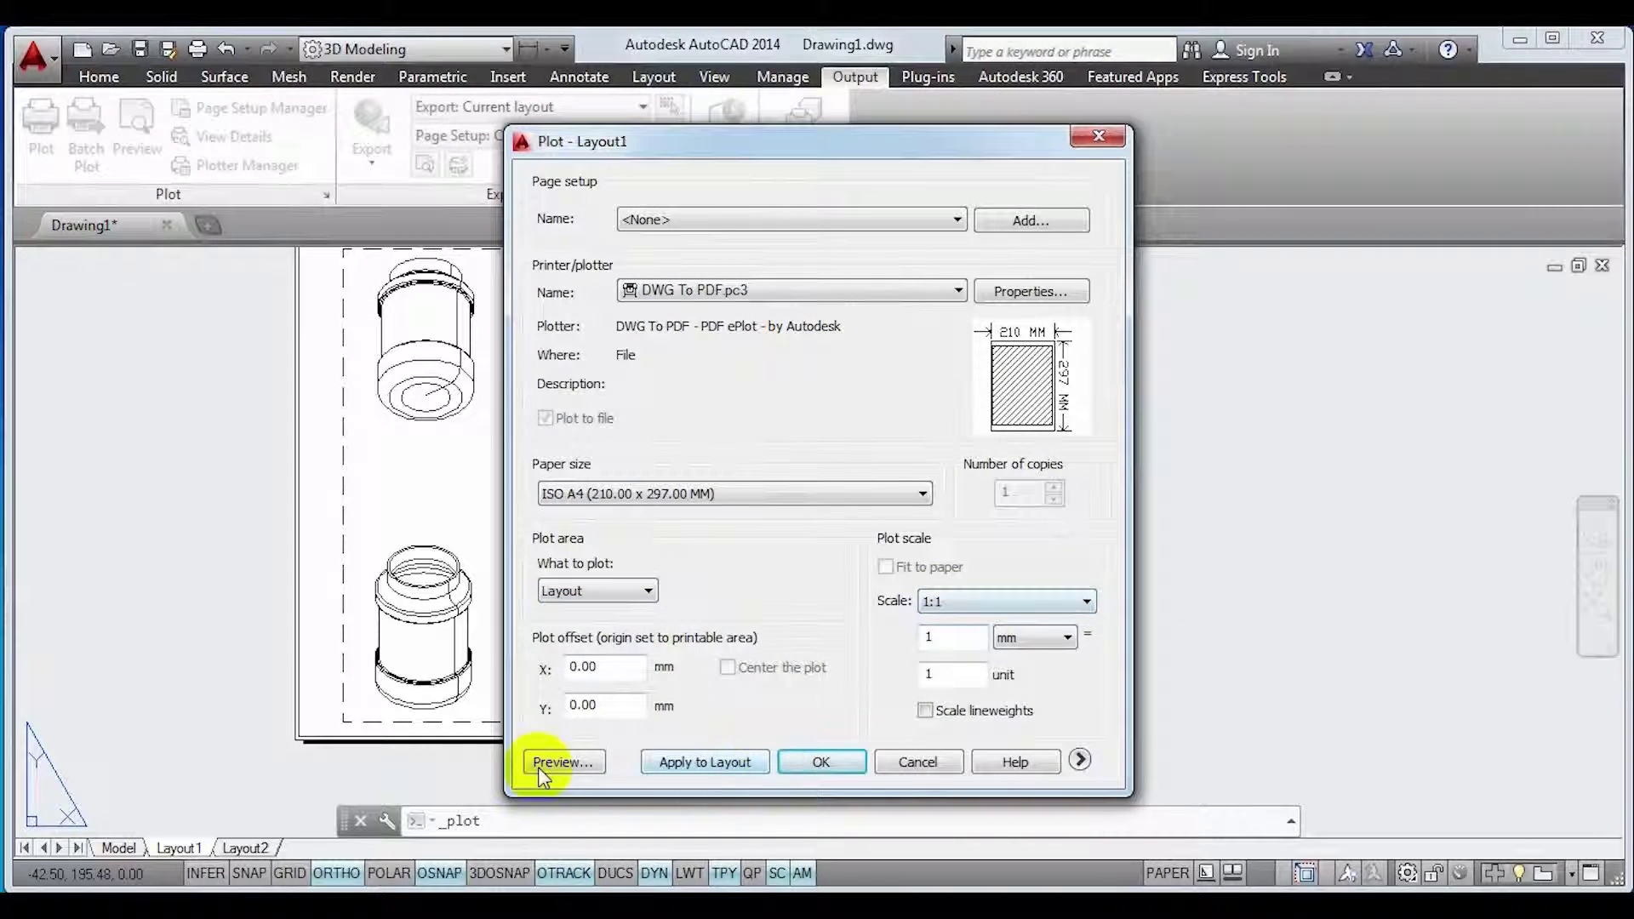
- Preview the plot and save it to the desktop as Drawing1-Layout1.pdf
click(562, 764)
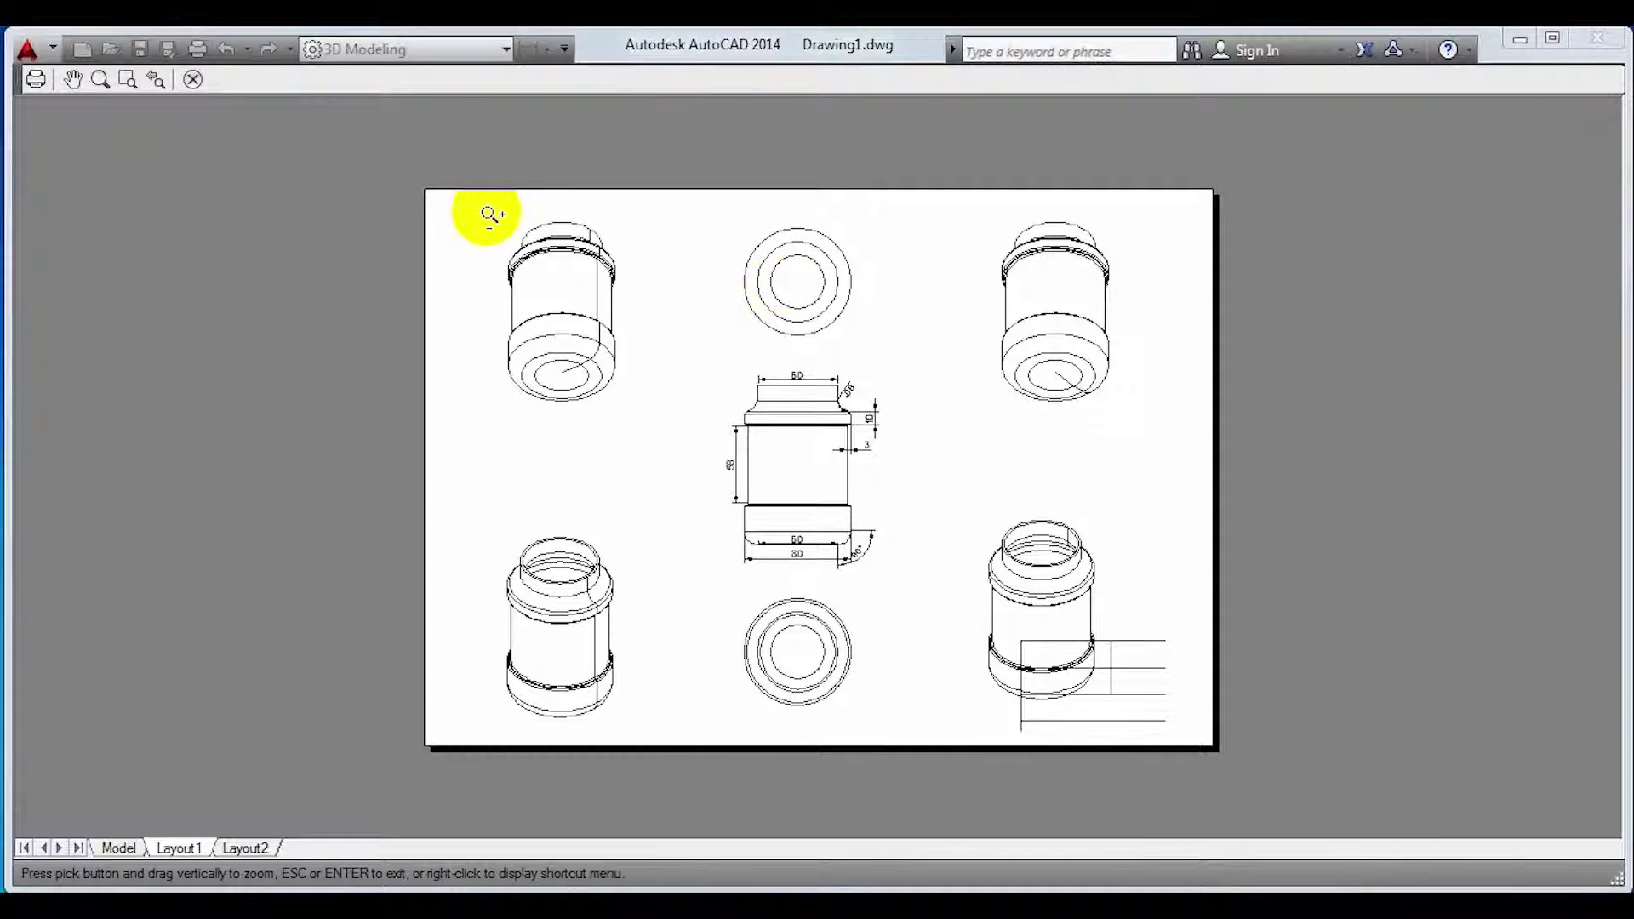
click(192, 79)
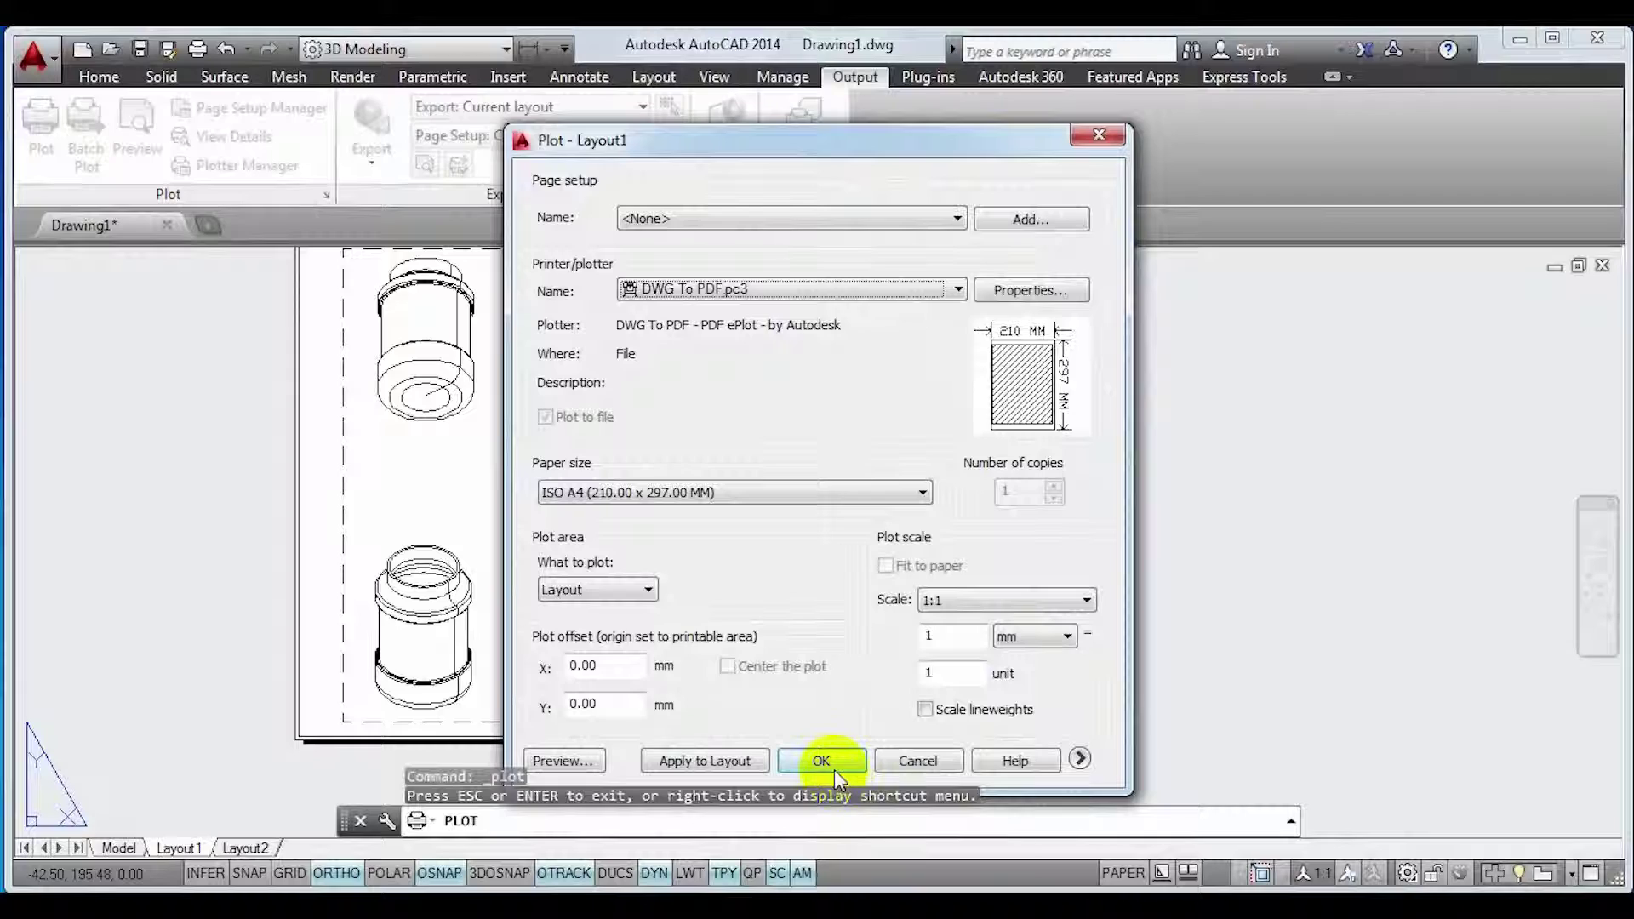
click(834, 755)
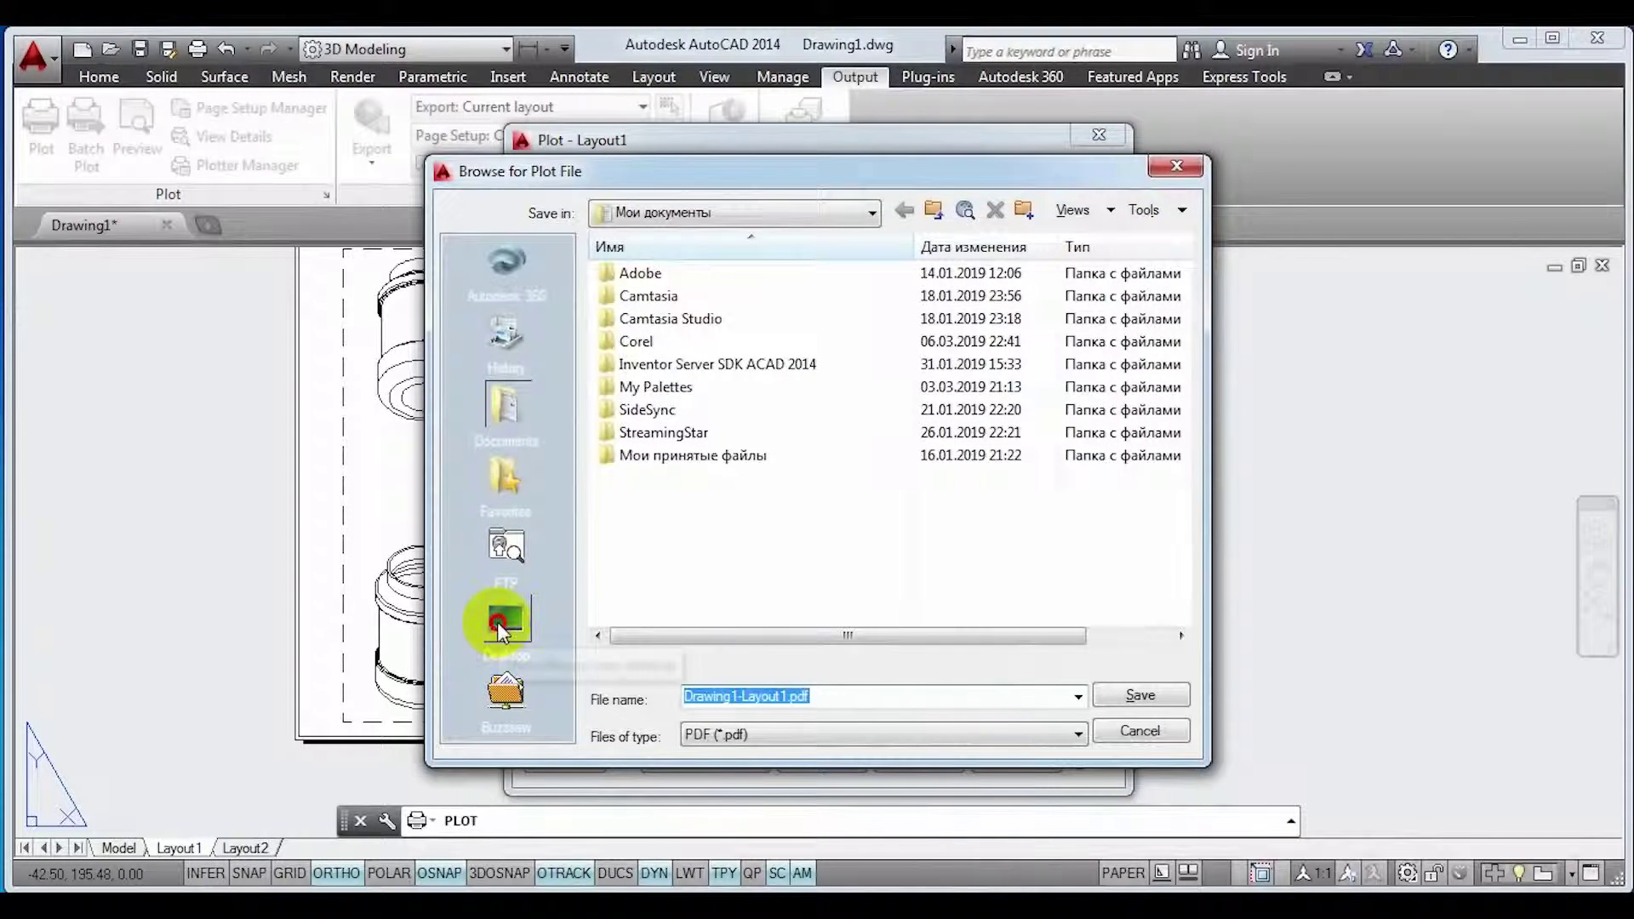
click(505, 622)
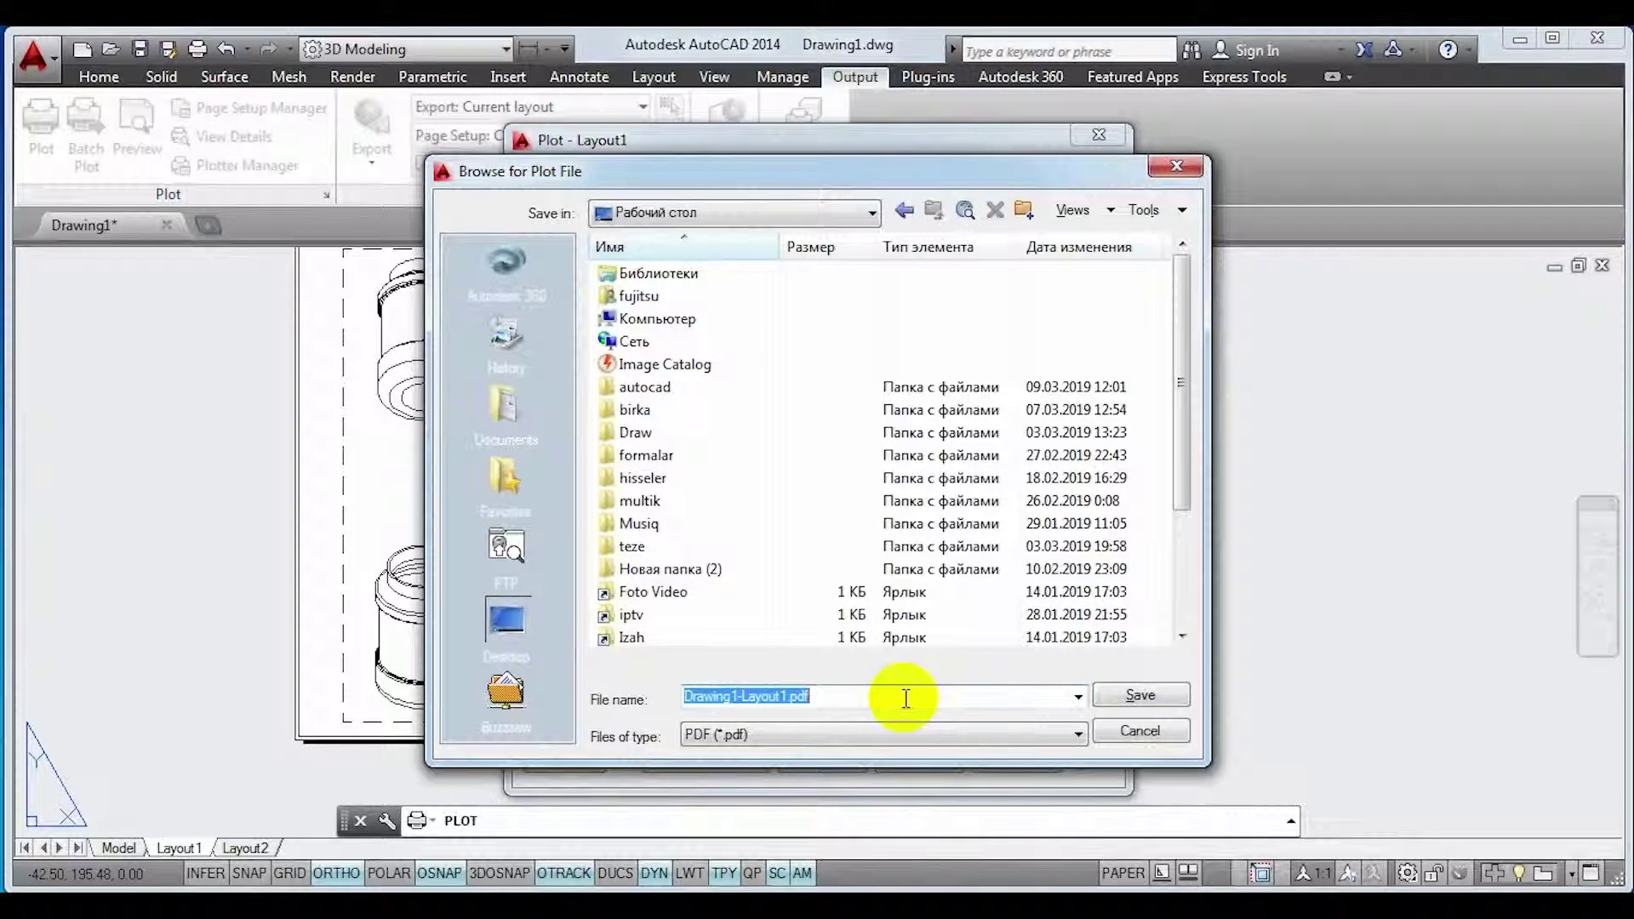
click(1139, 695)
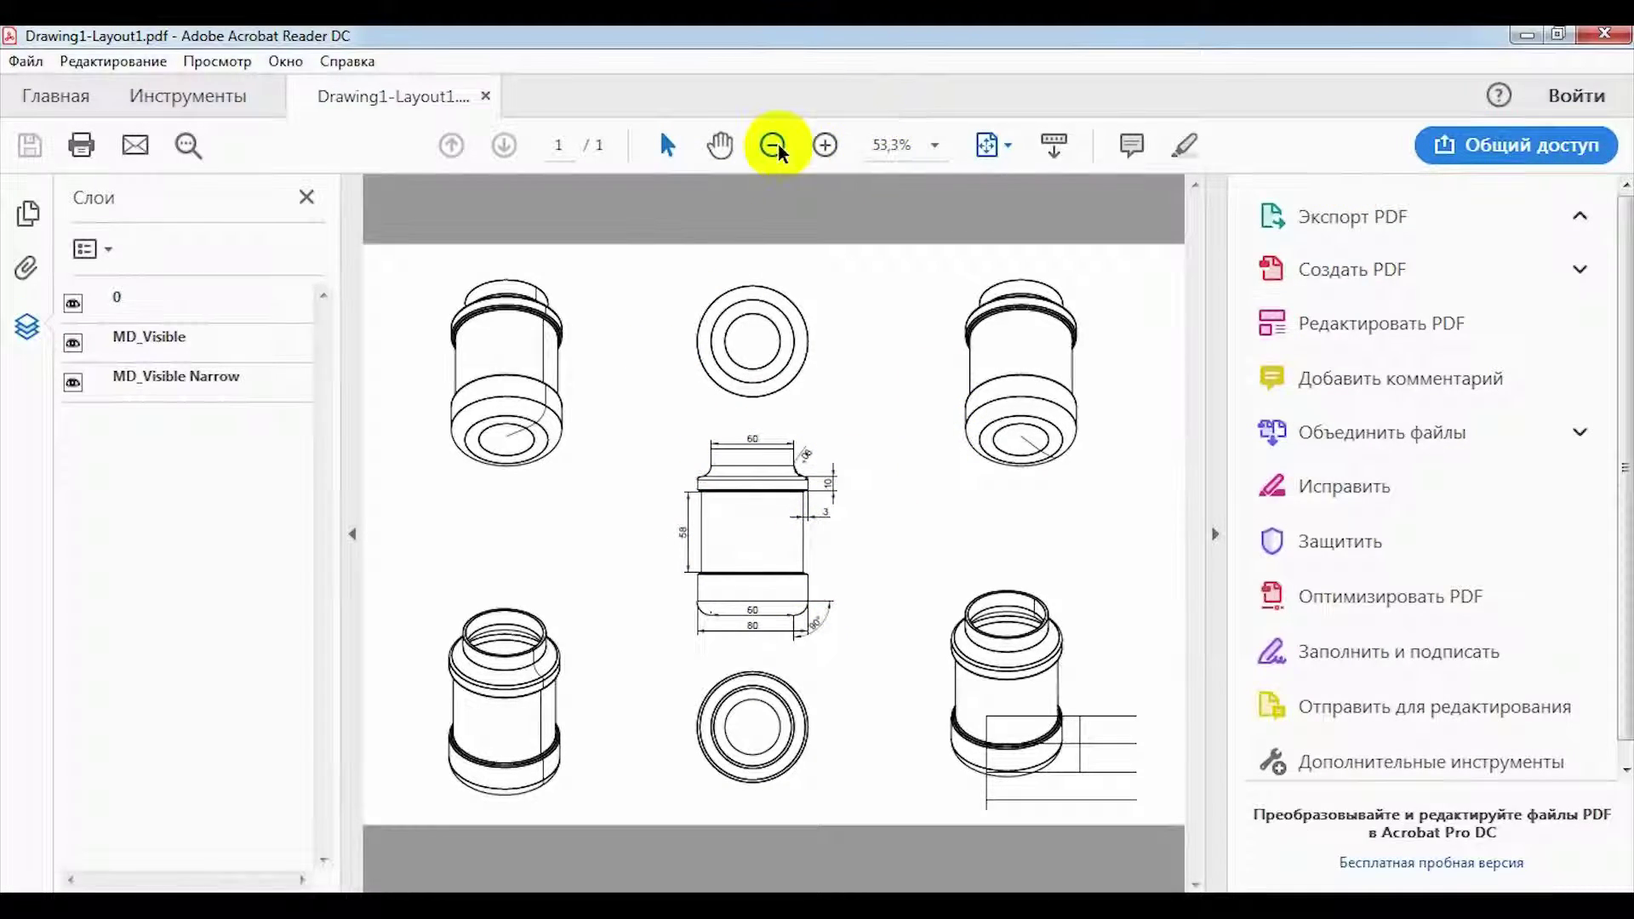
- Inspect the jar's linework in the plotted PDF in Adobe Acrobat Reader at 300% zoom and close the file
click(824, 147)
click(824, 147)
click(825, 147)
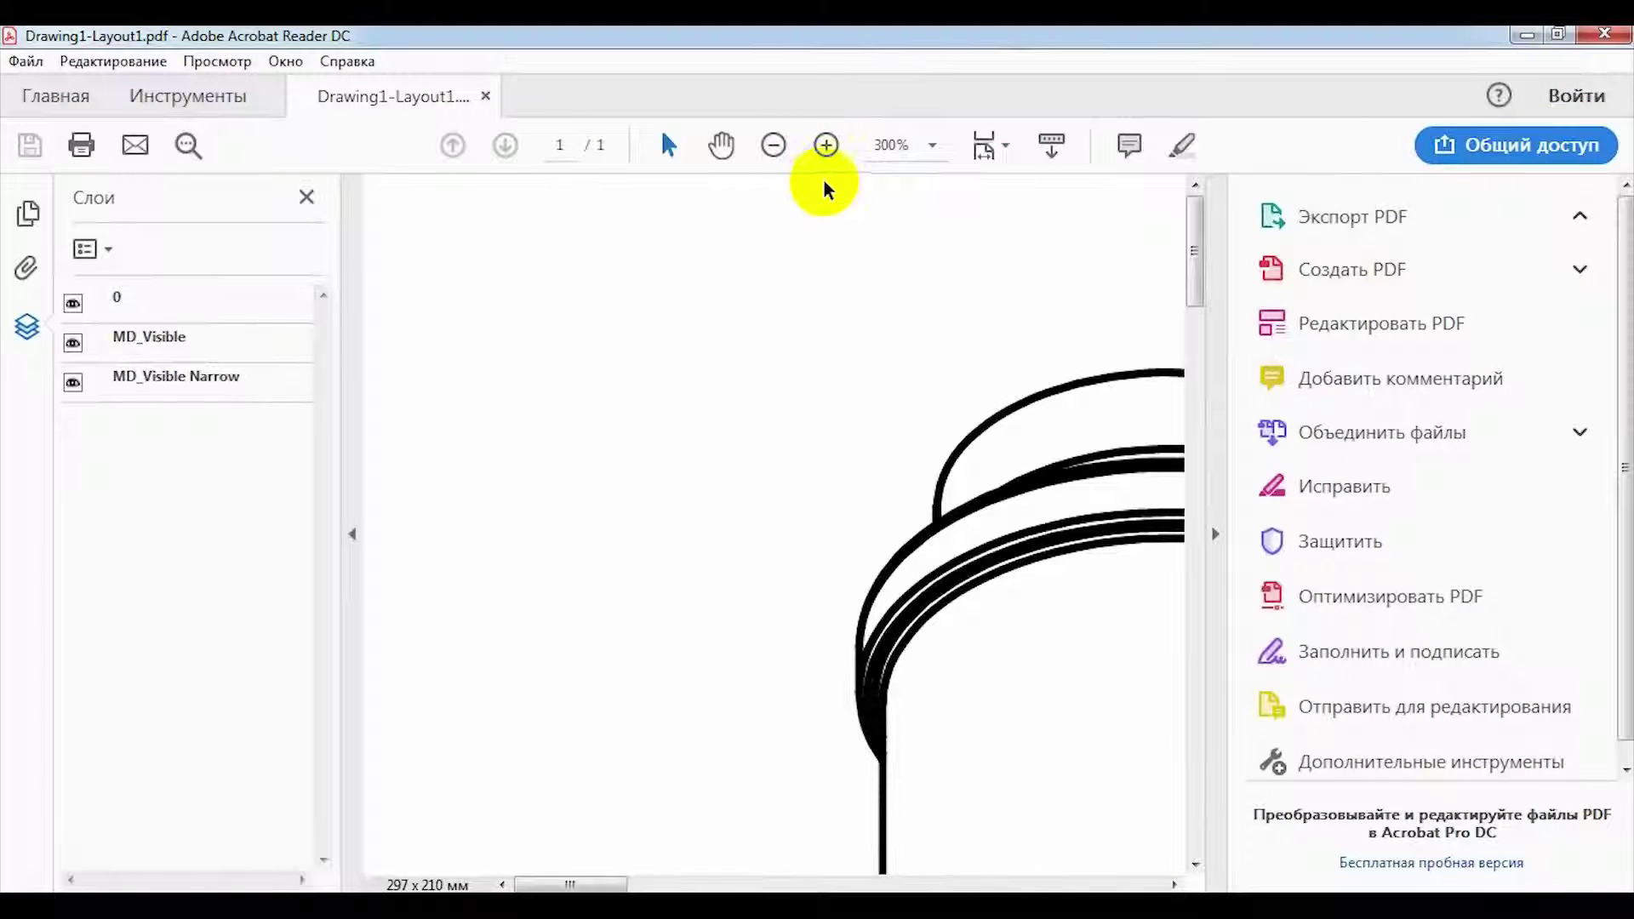
mouse_move(566, 885)
mouse_down()
mouse_move(675, 885)
mouse_move(628, 886)
mouse_up()
scroll(834, 702, down, 1)
scroll(877, 694, down, 4)
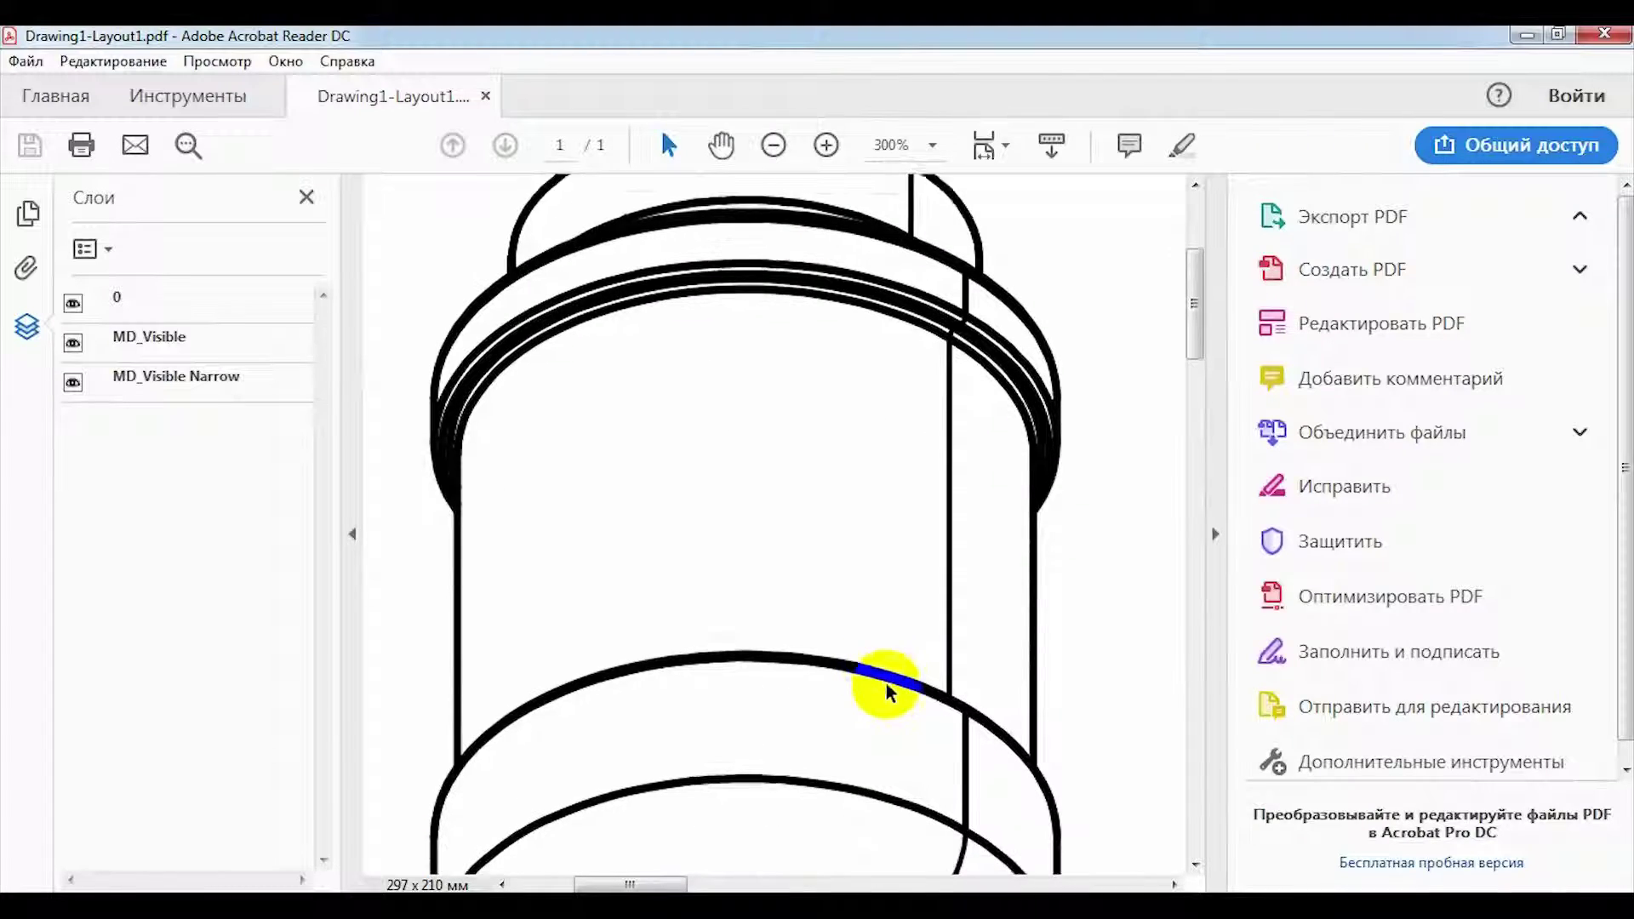
click(1616, 40)
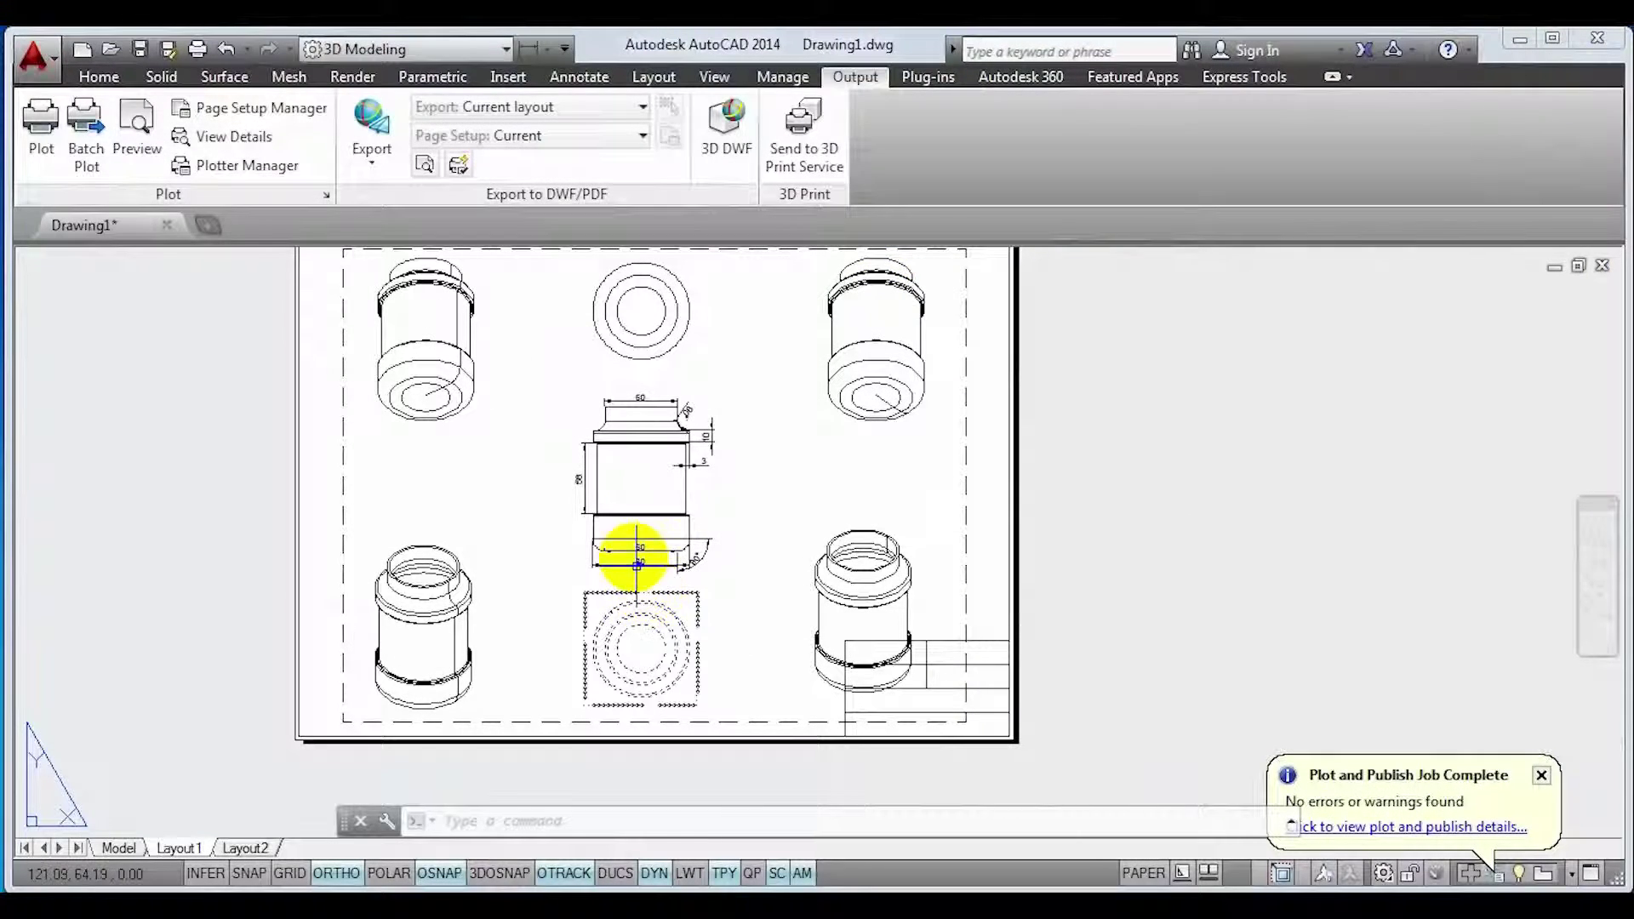
- Start another plot of Layout1 with the PublishToWeb JPG.pc3 plotter and preview the sheet
middle_drag(816, 620, 743, 603)
middle_drag(711, 501, 697, 429)
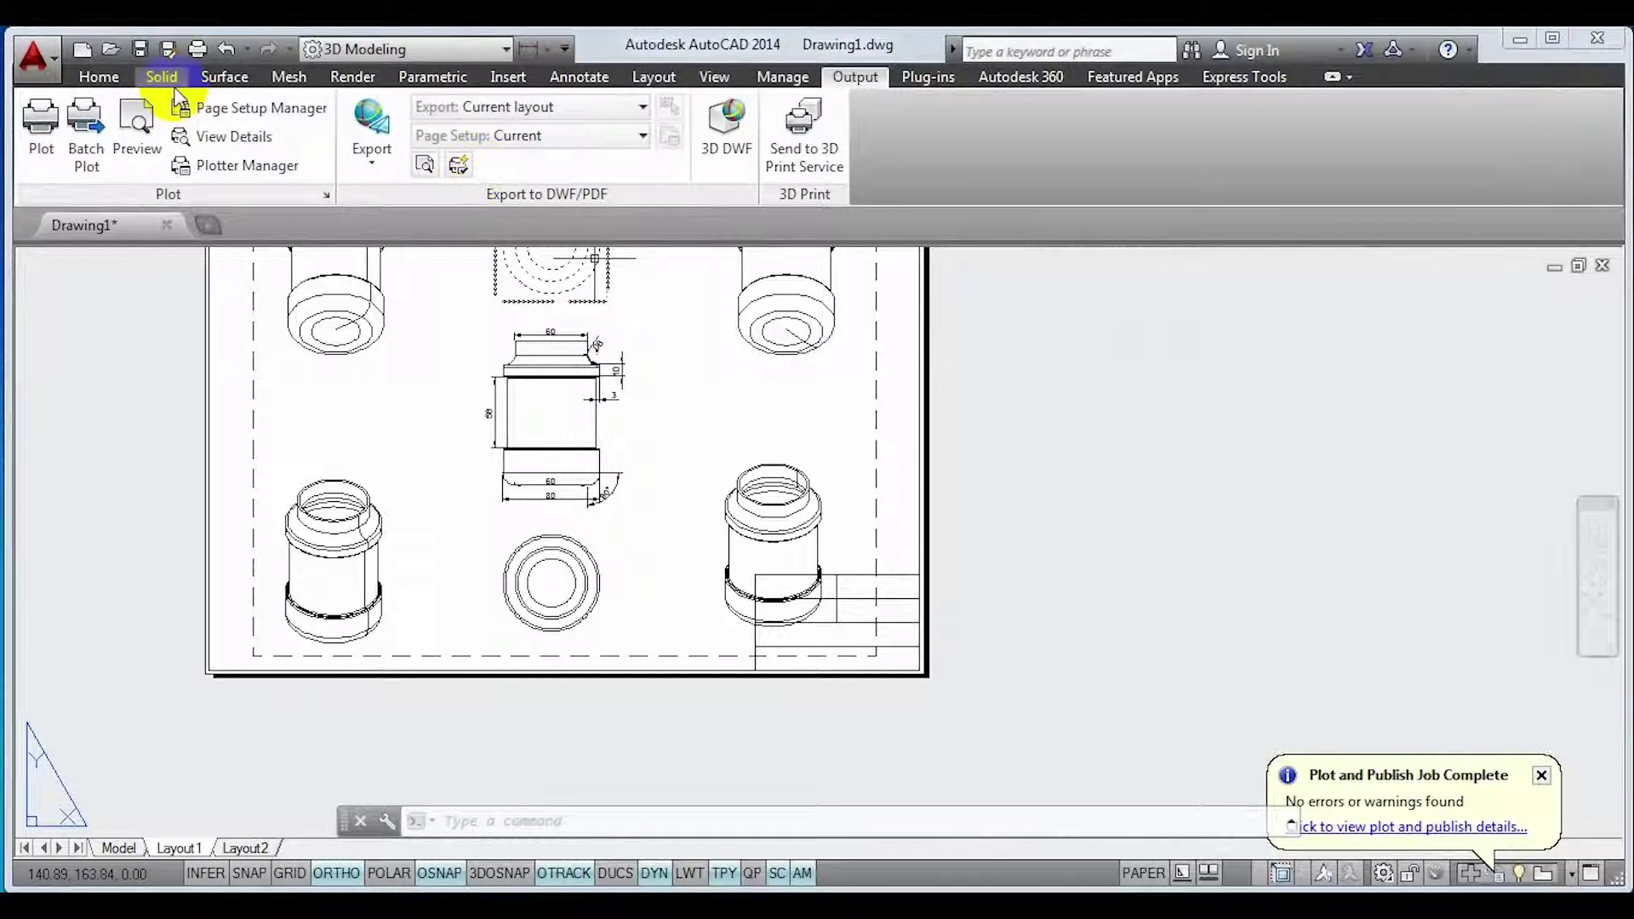
click(99, 76)
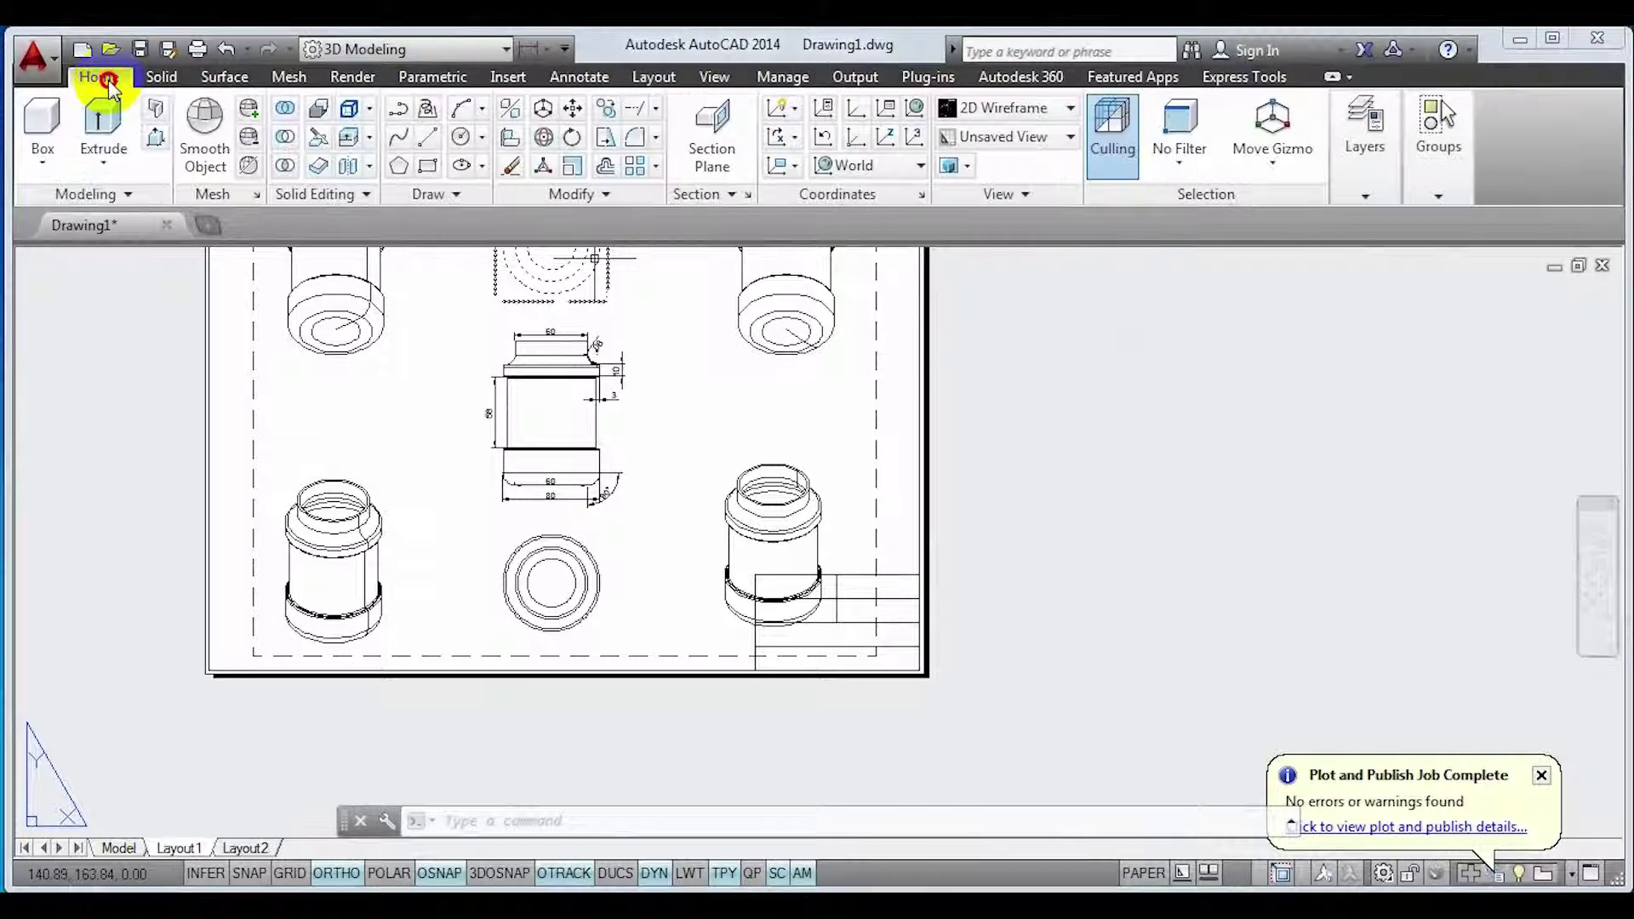
click(856, 77)
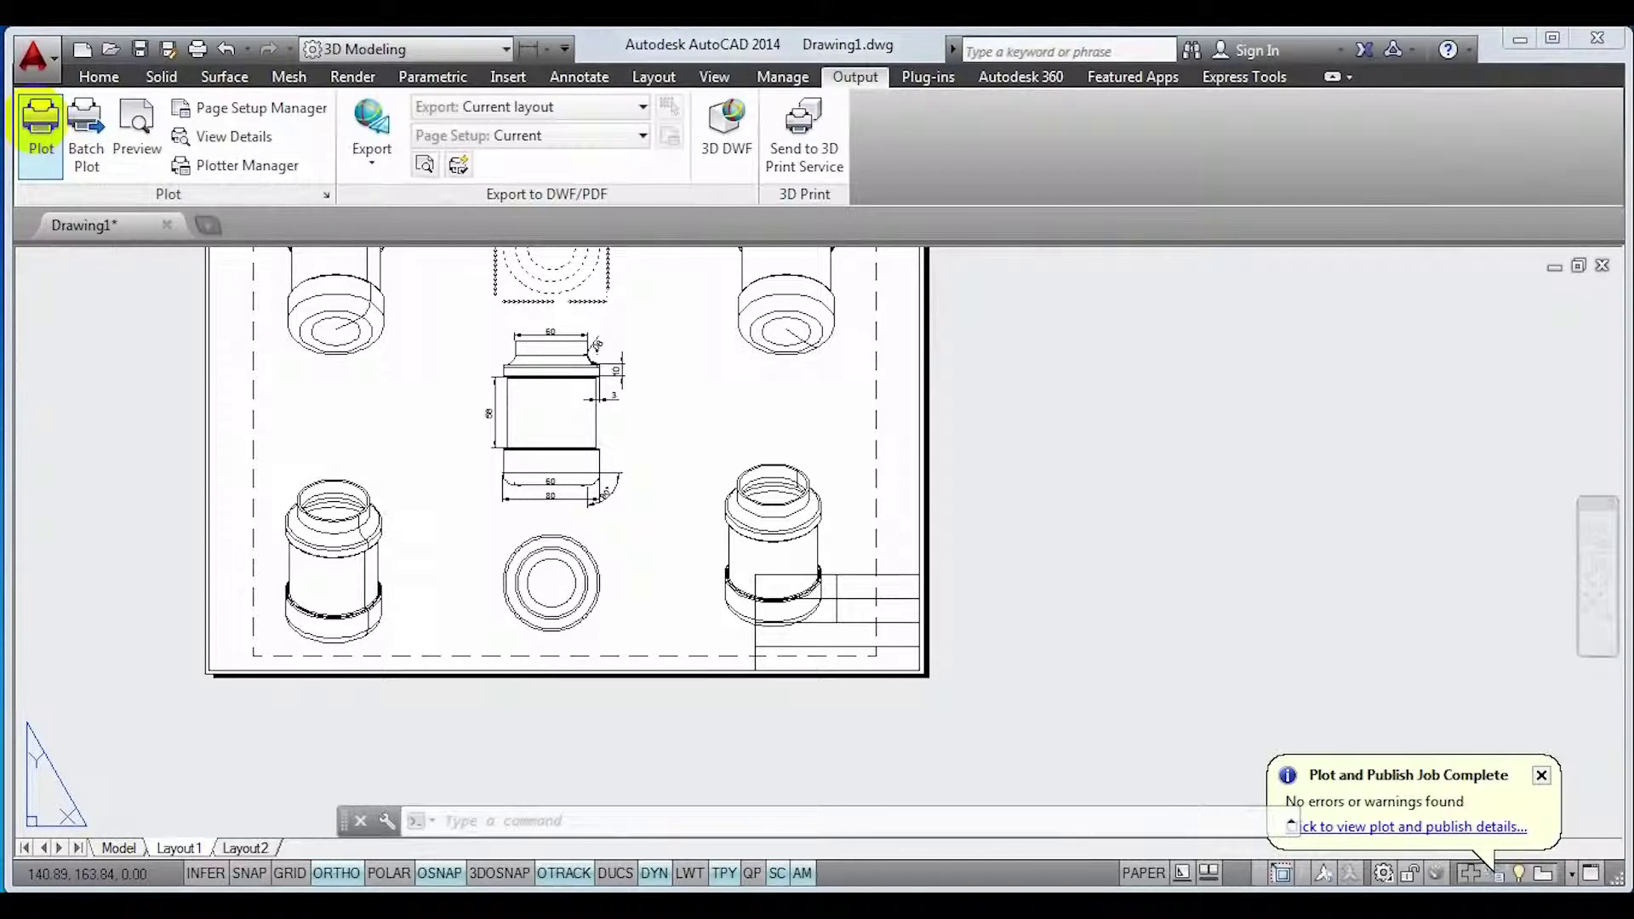
click(40, 123)
click(747, 291)
scroll(953, 345, down, 2)
click(737, 396)
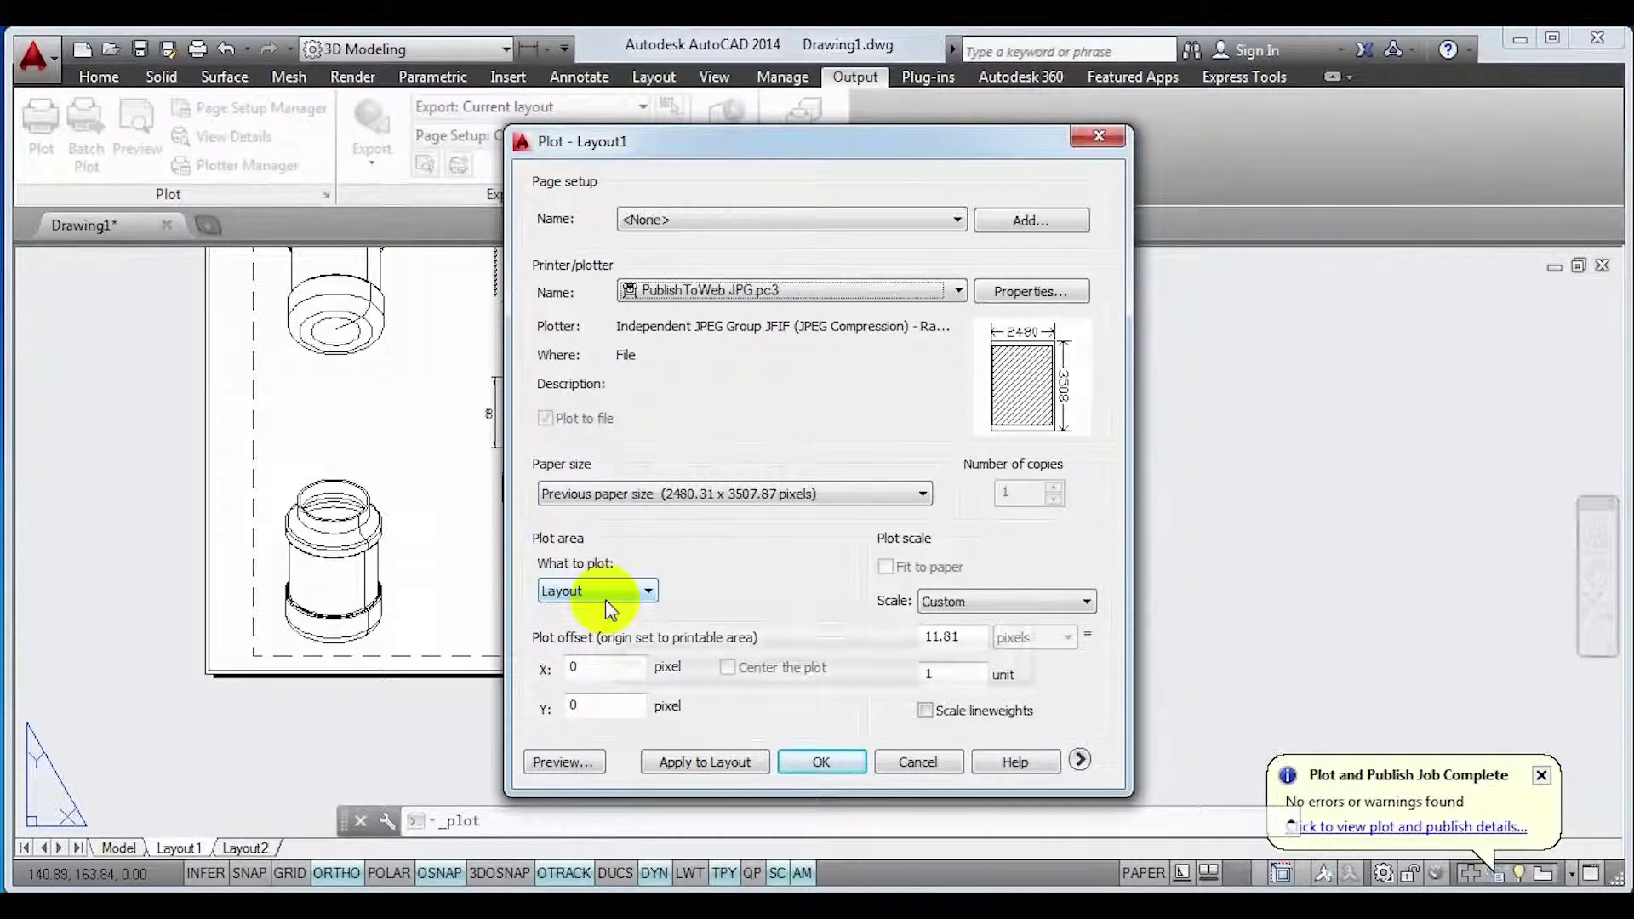
click(557, 762)
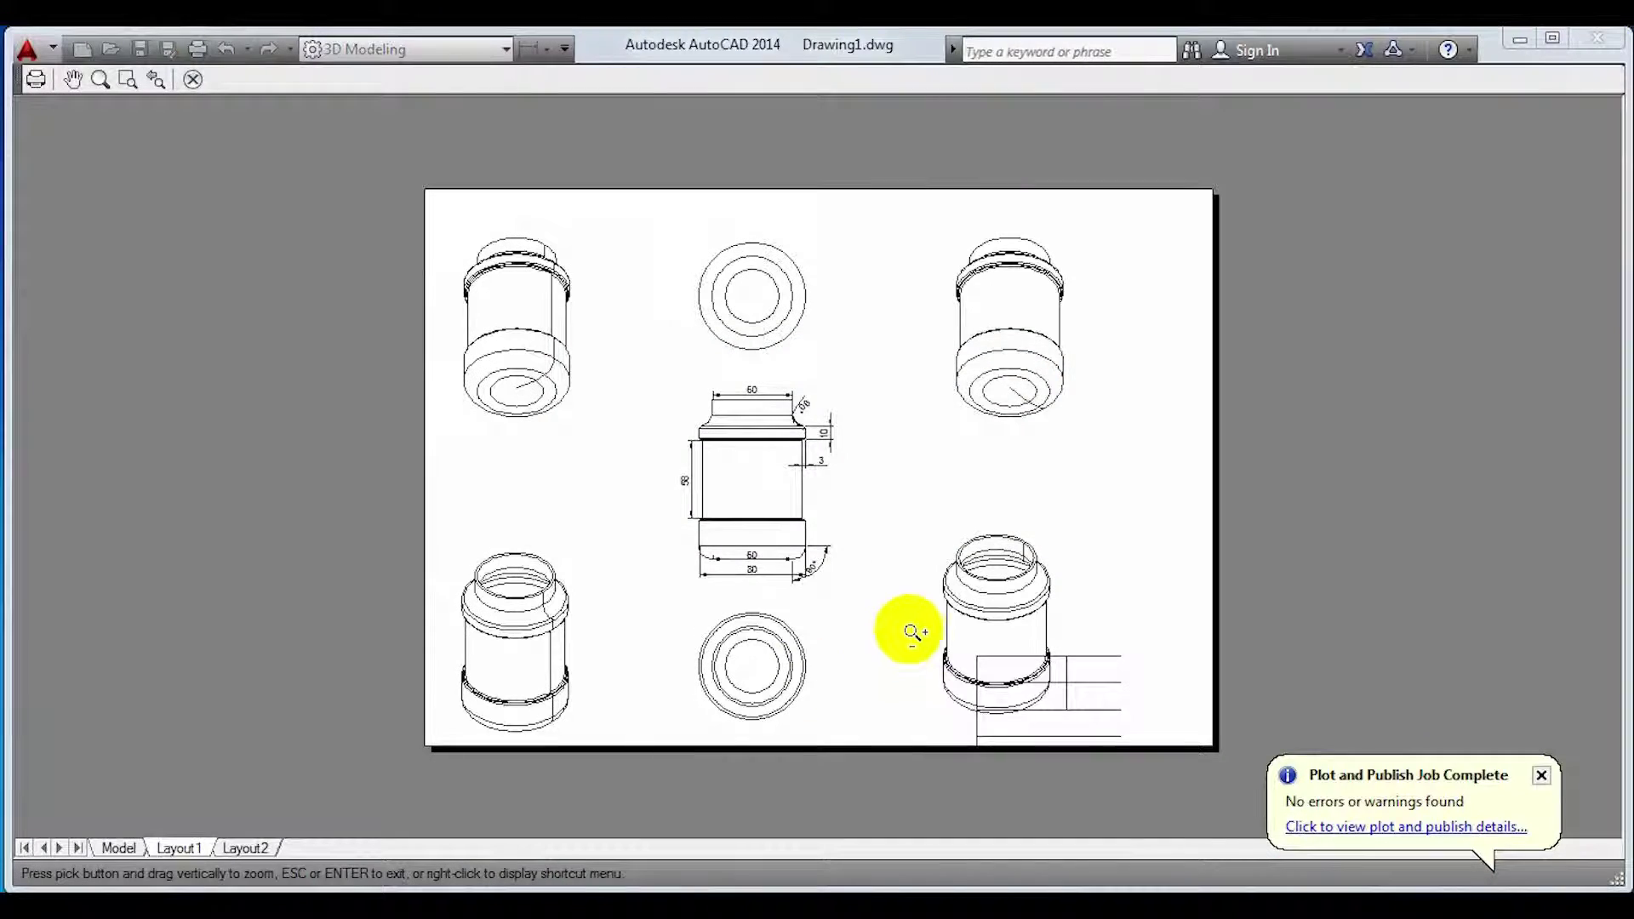
click(198, 79)
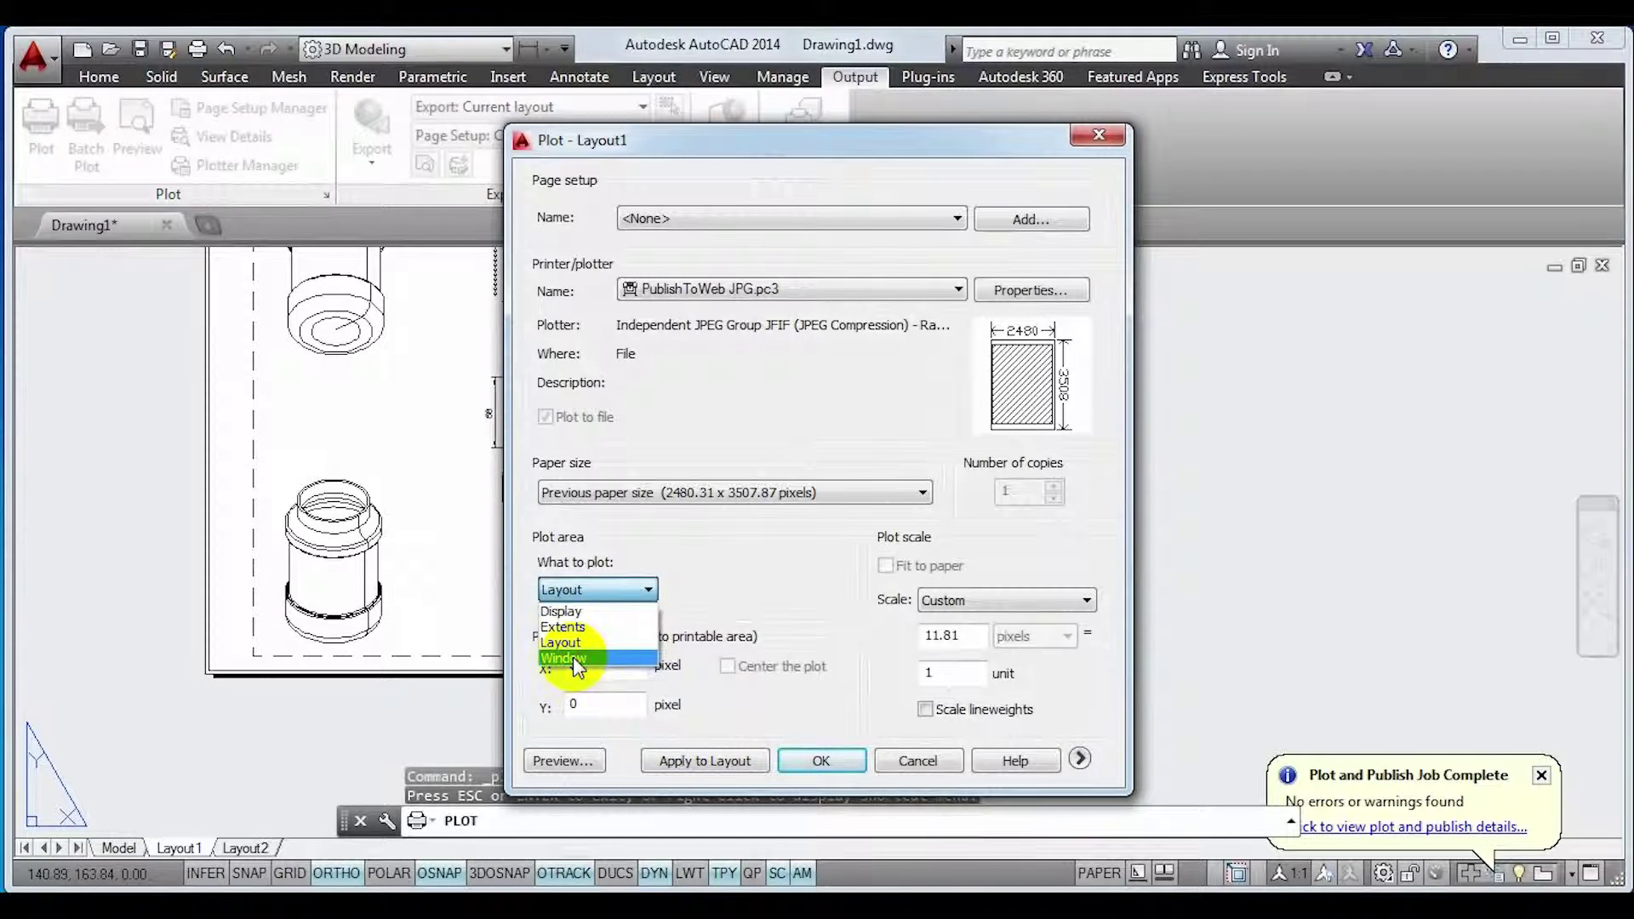
- Set the plot area to a window spanning the sheet frame from its upper-left to its lower-right corner
click(573, 657)
scroll(451, 438, up, 5)
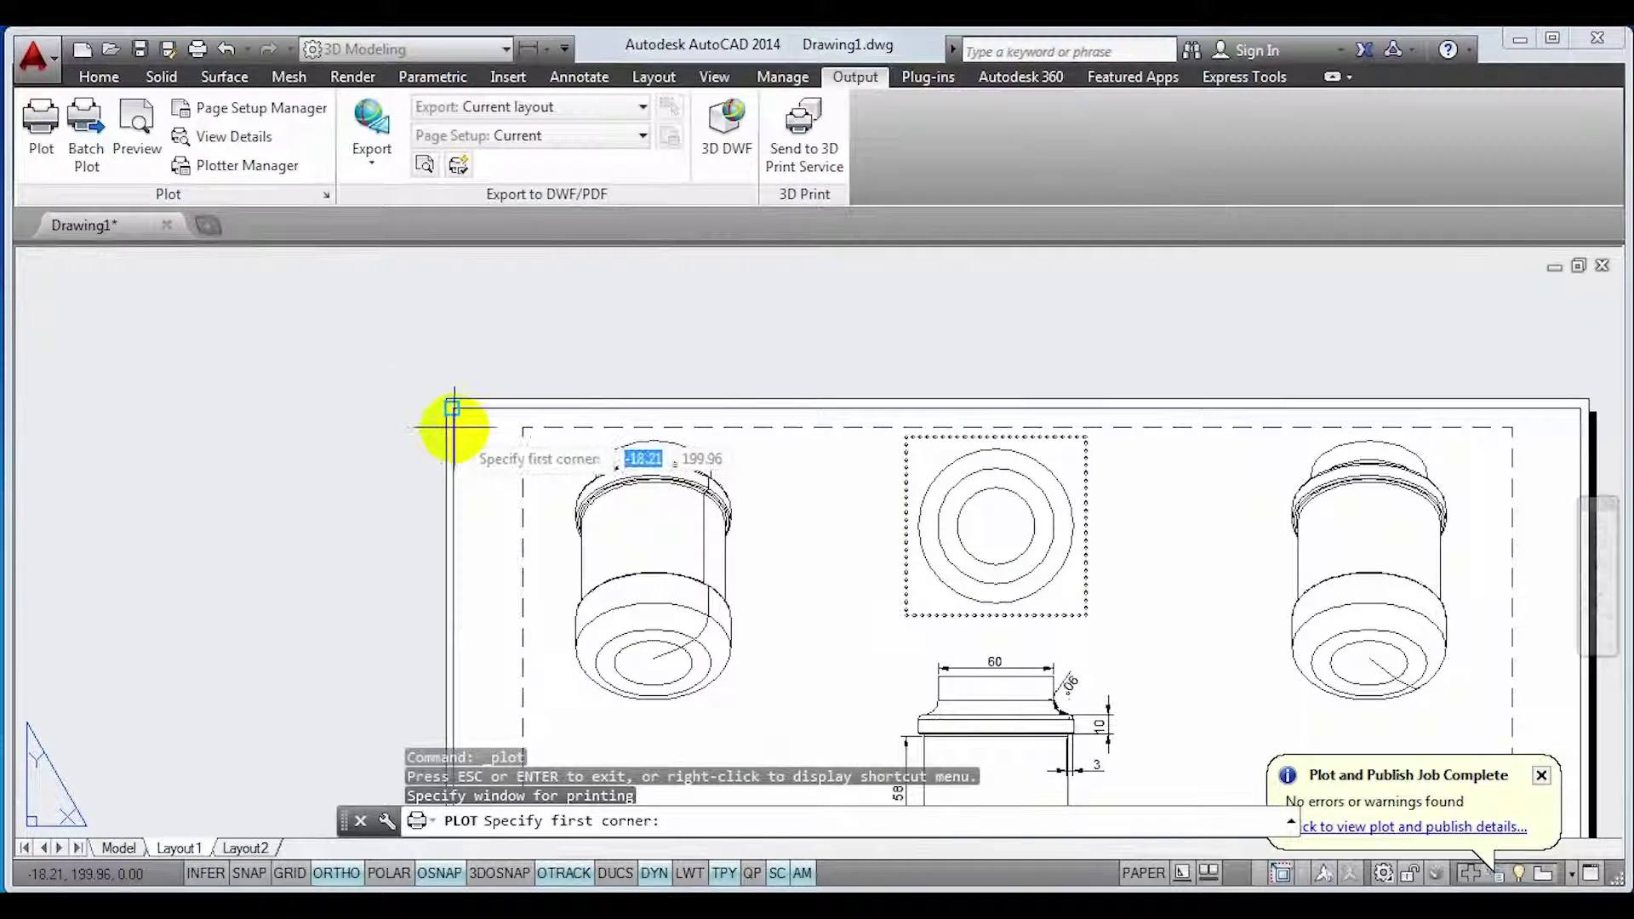
scroll(1039, 773, down, 5)
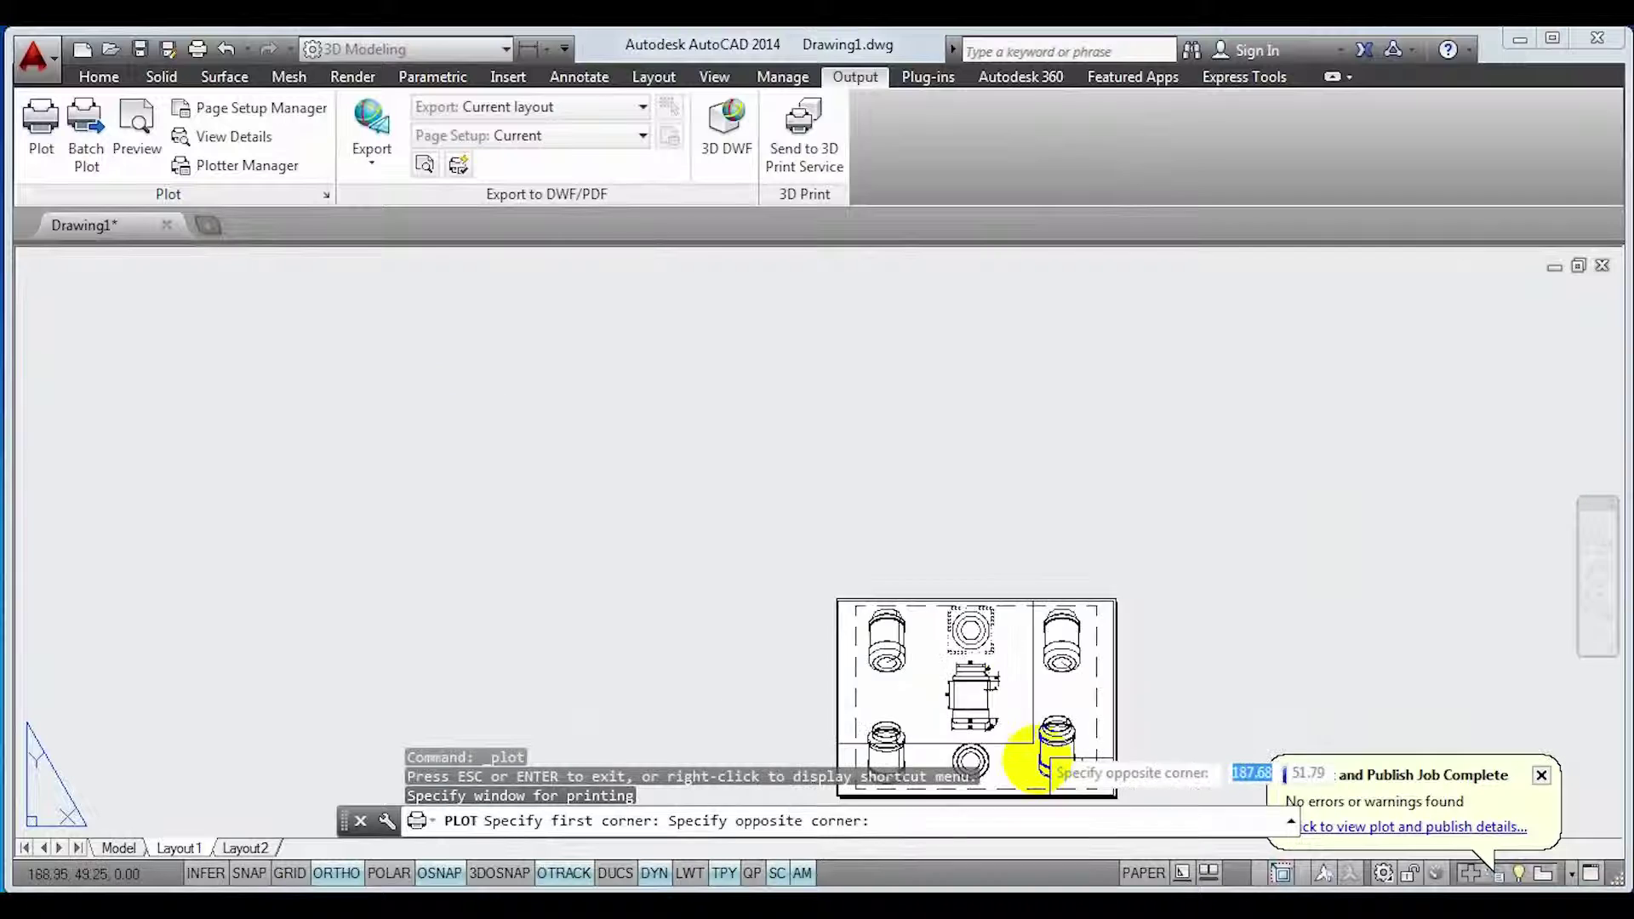
scroll(583, 510, up, 5)
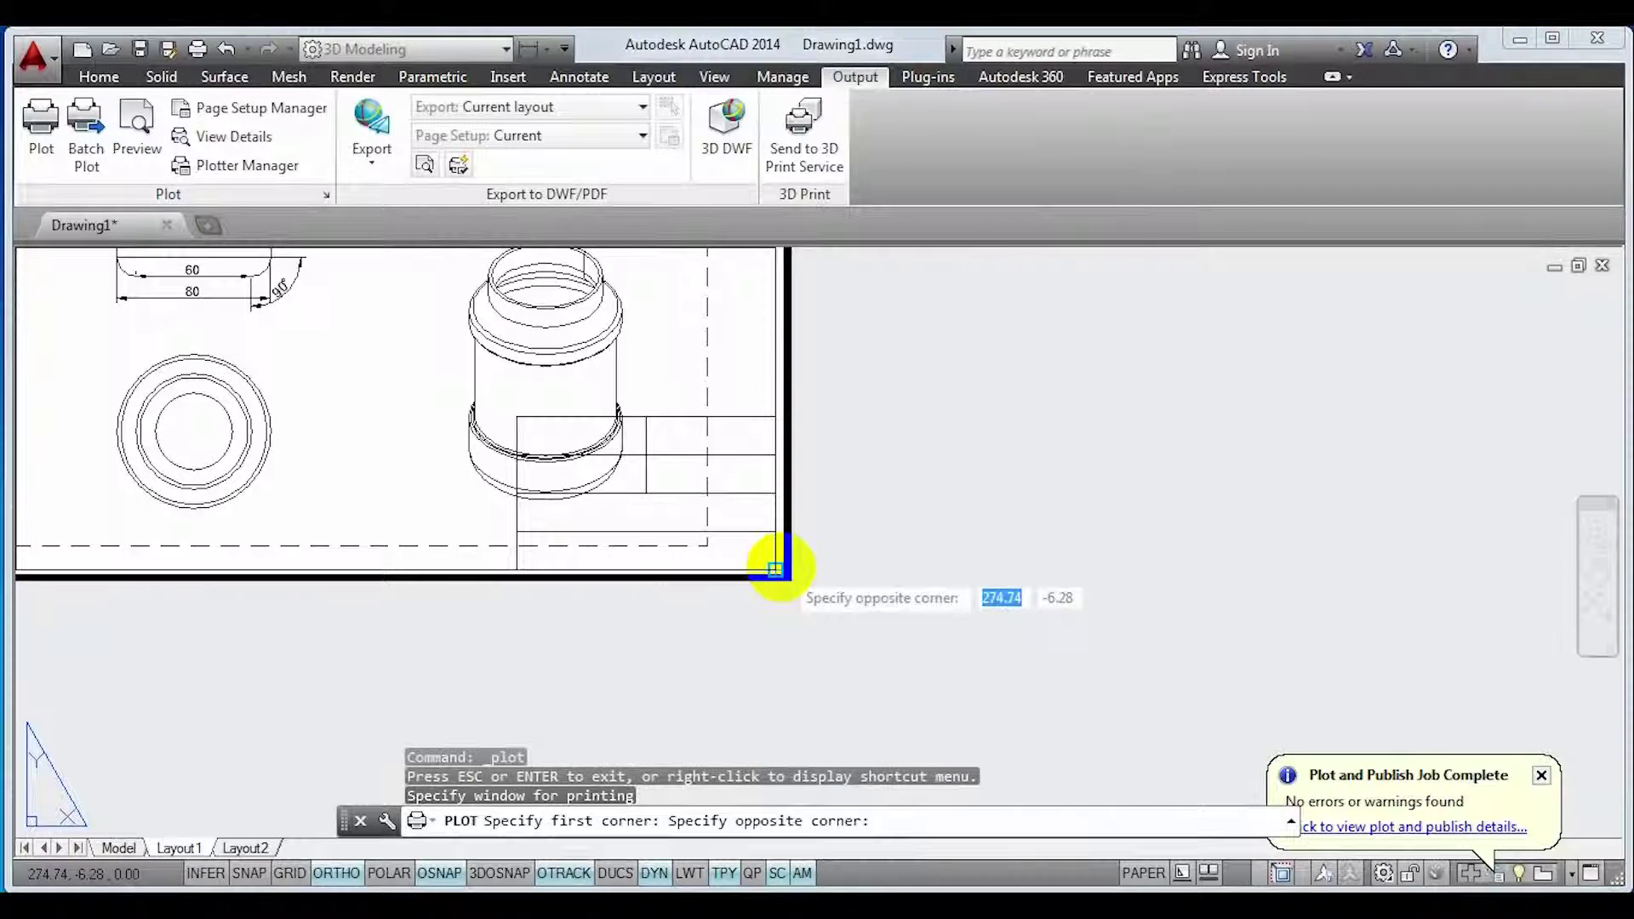
click(775, 569)
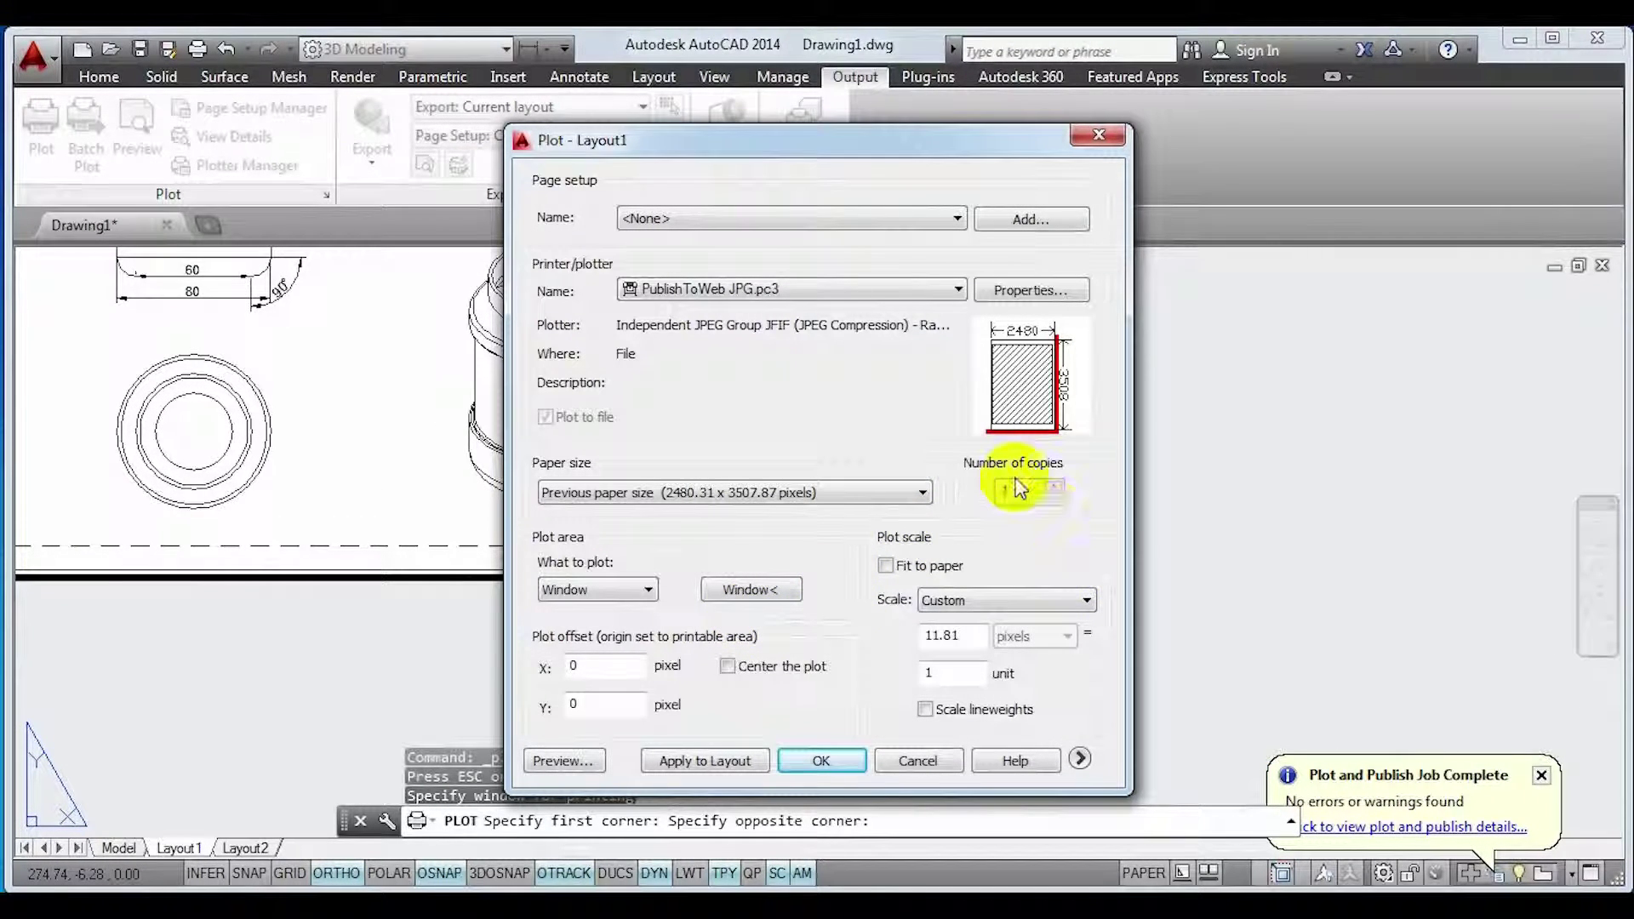
- Try a plot scale of 1:1, and change it to 1:10
click(1032, 601)
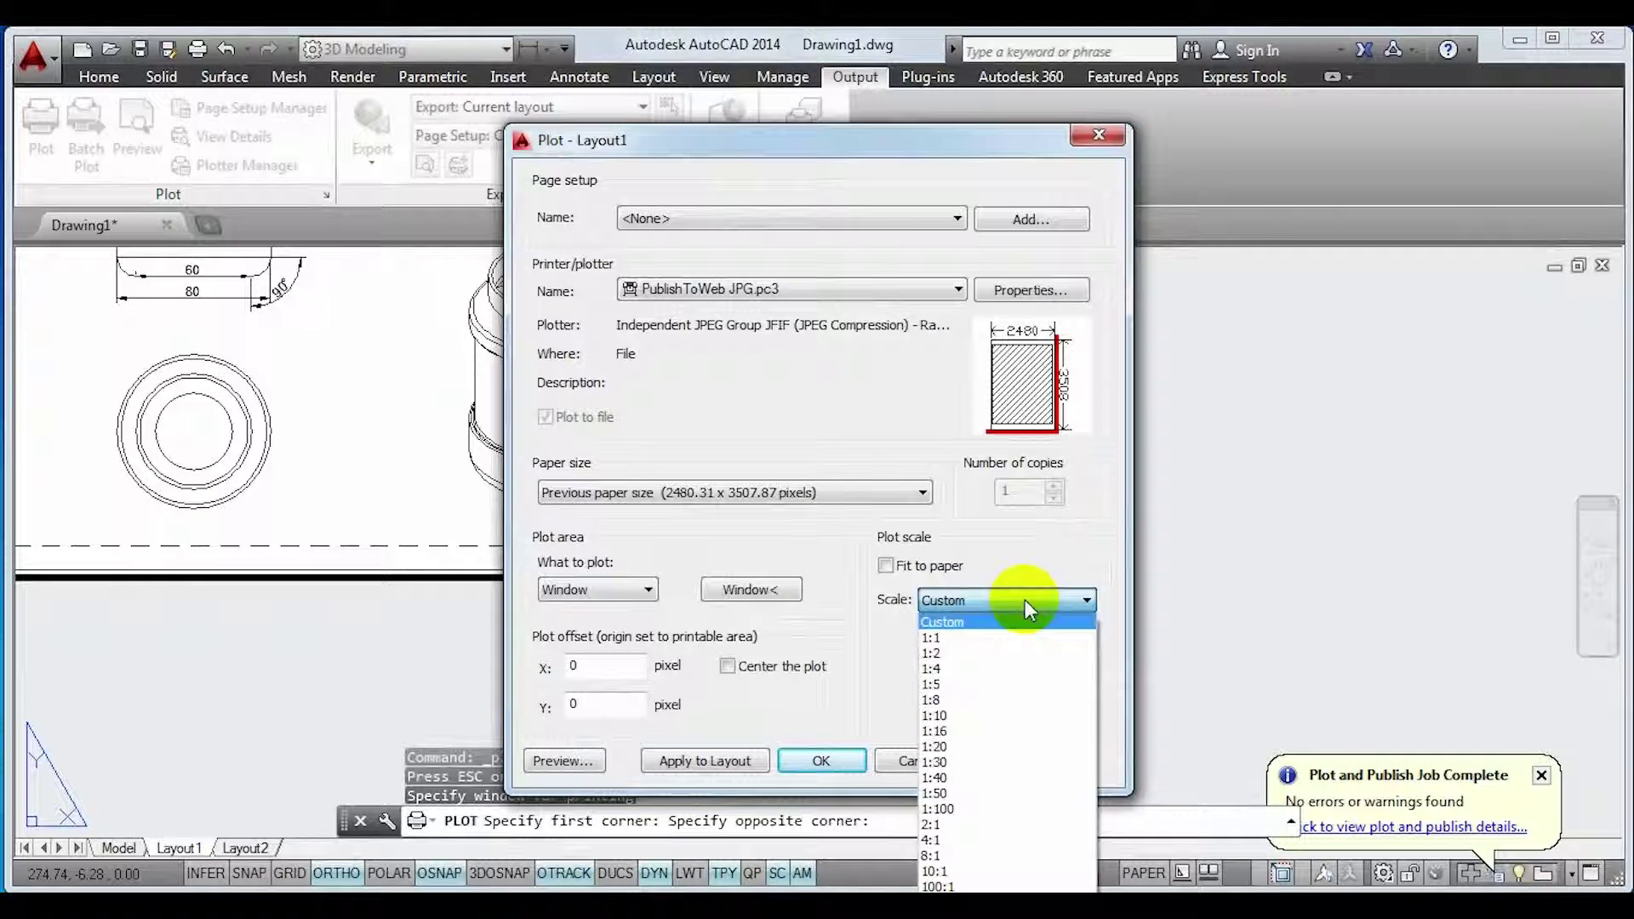
click(981, 640)
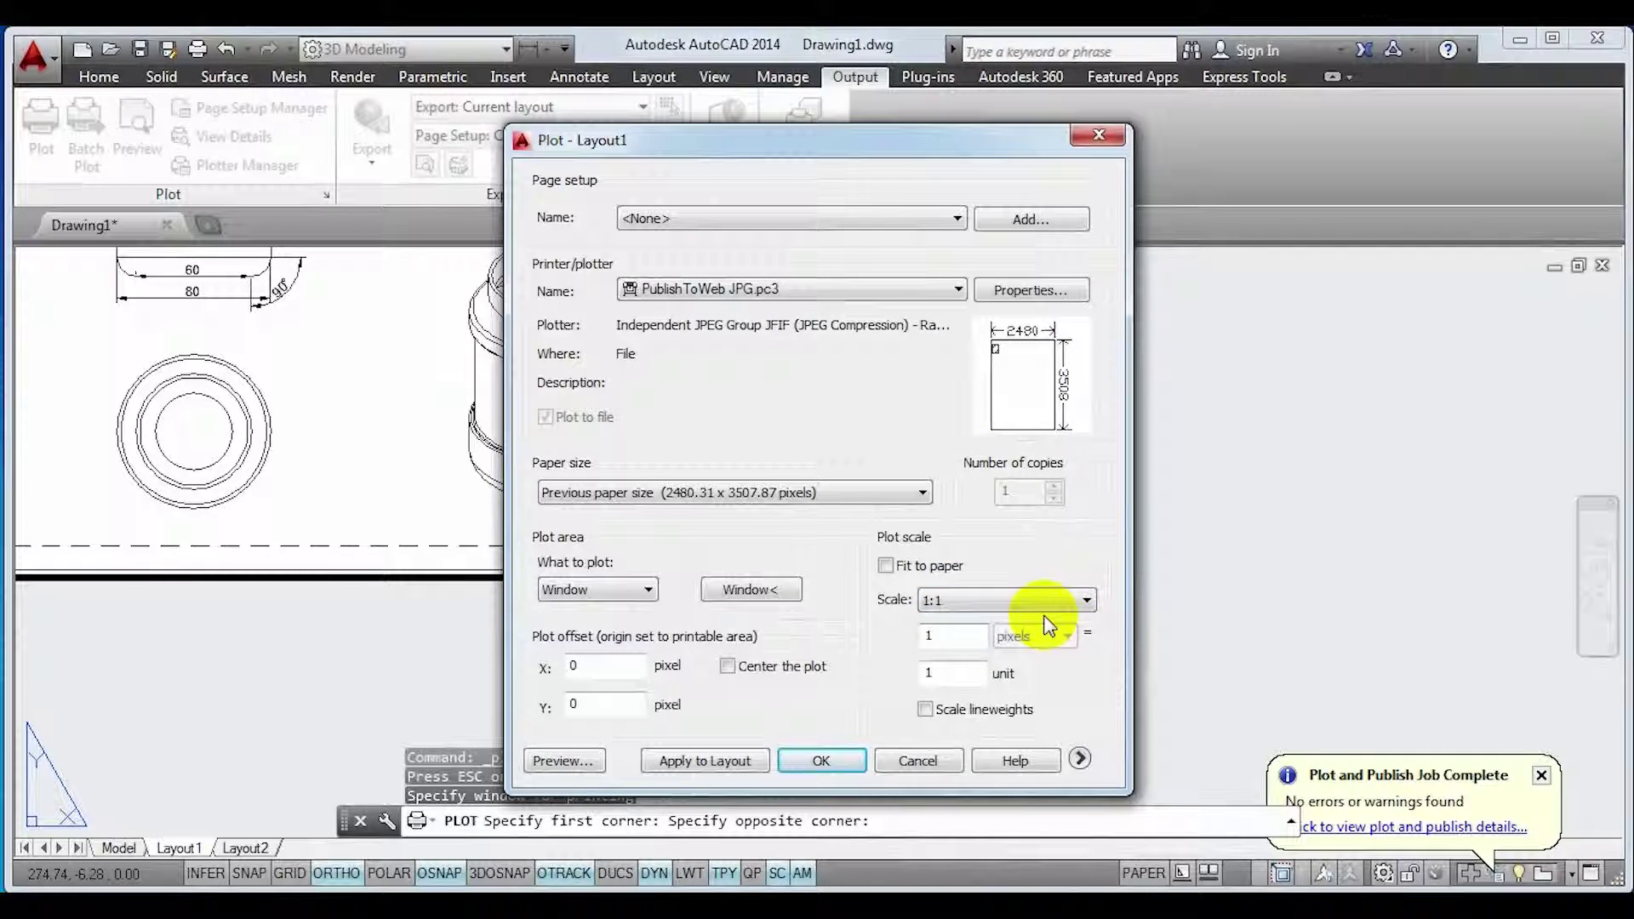
click(960, 602)
click(953, 716)
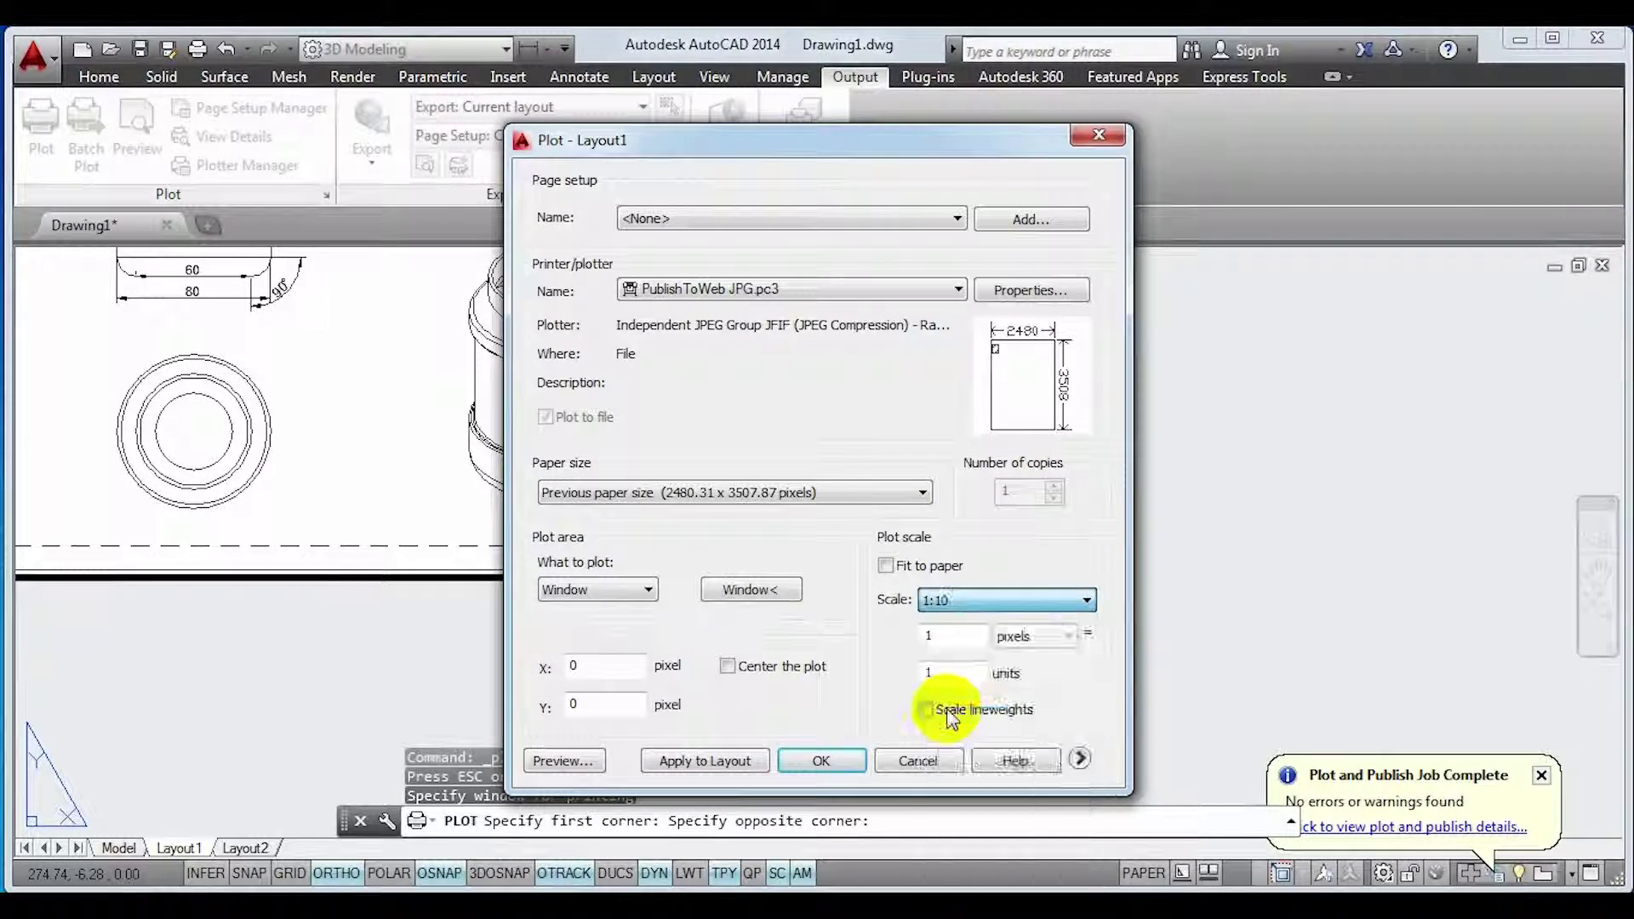
- Set the plot scale to 10:1, center the plot on the paper, and preview the sheet
click(1032, 602)
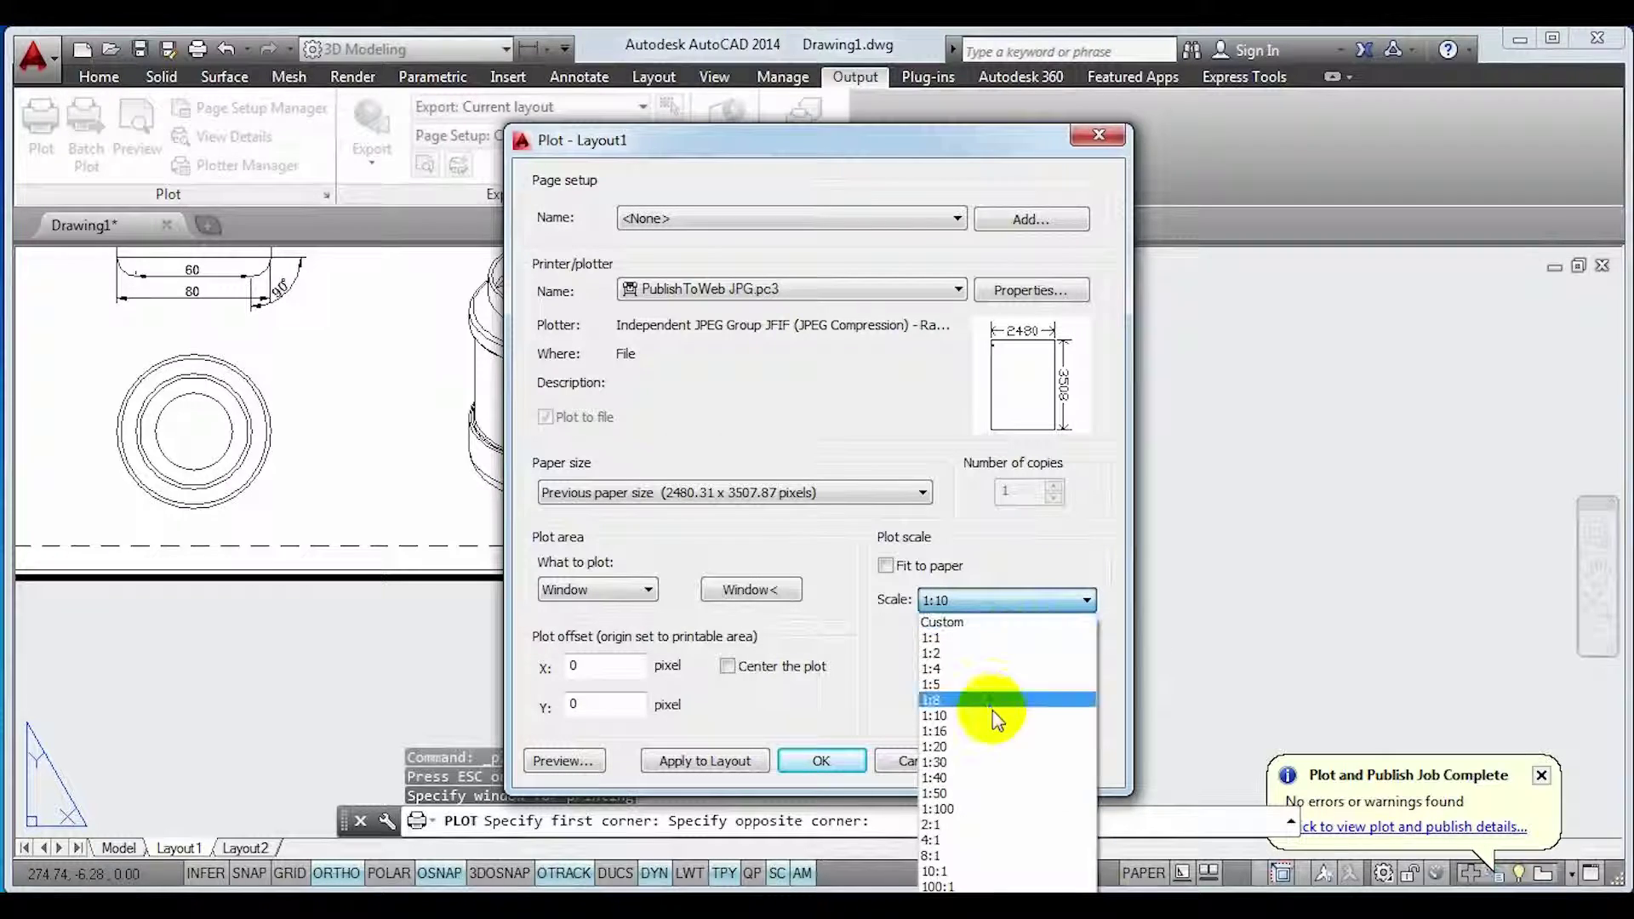
click(936, 871)
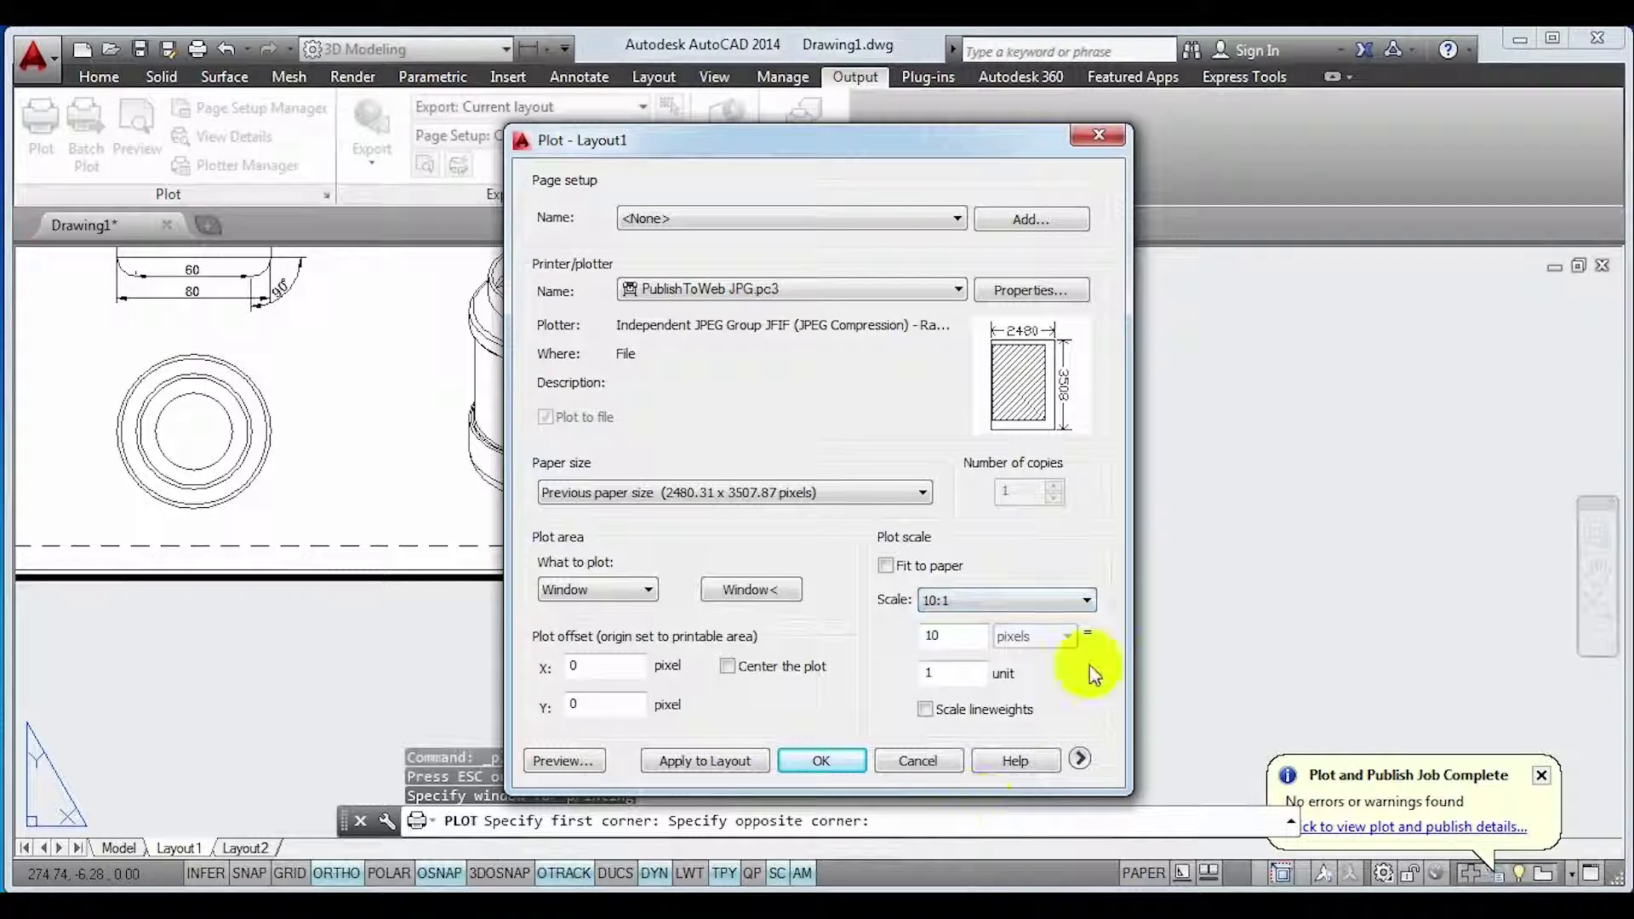
click(734, 666)
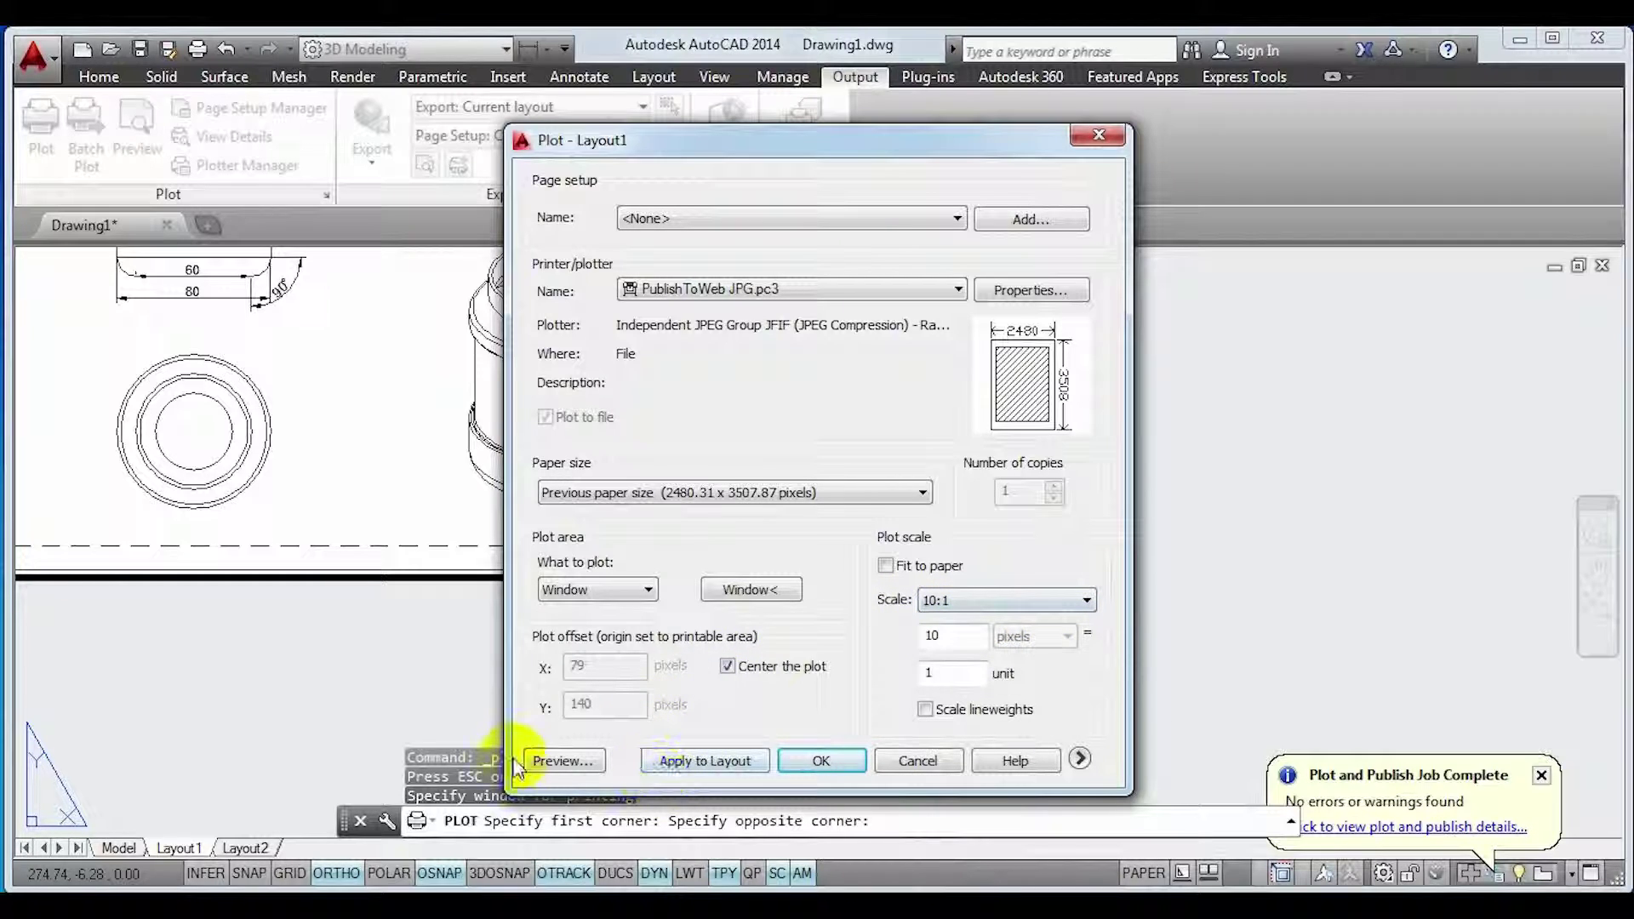
click(562, 761)
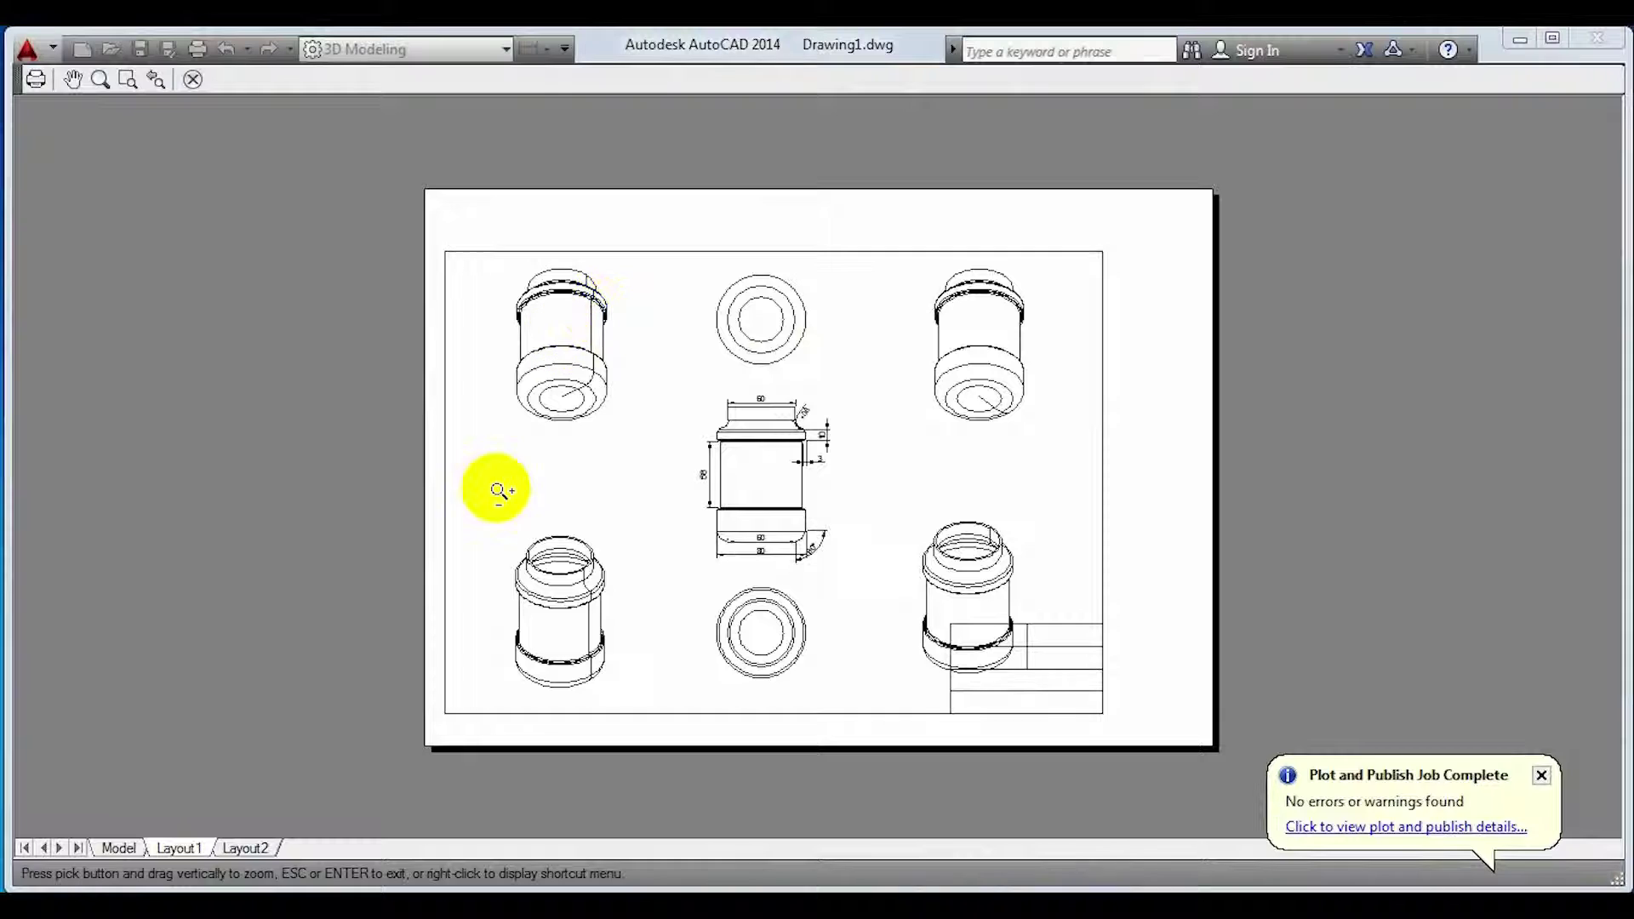
click(192, 79)
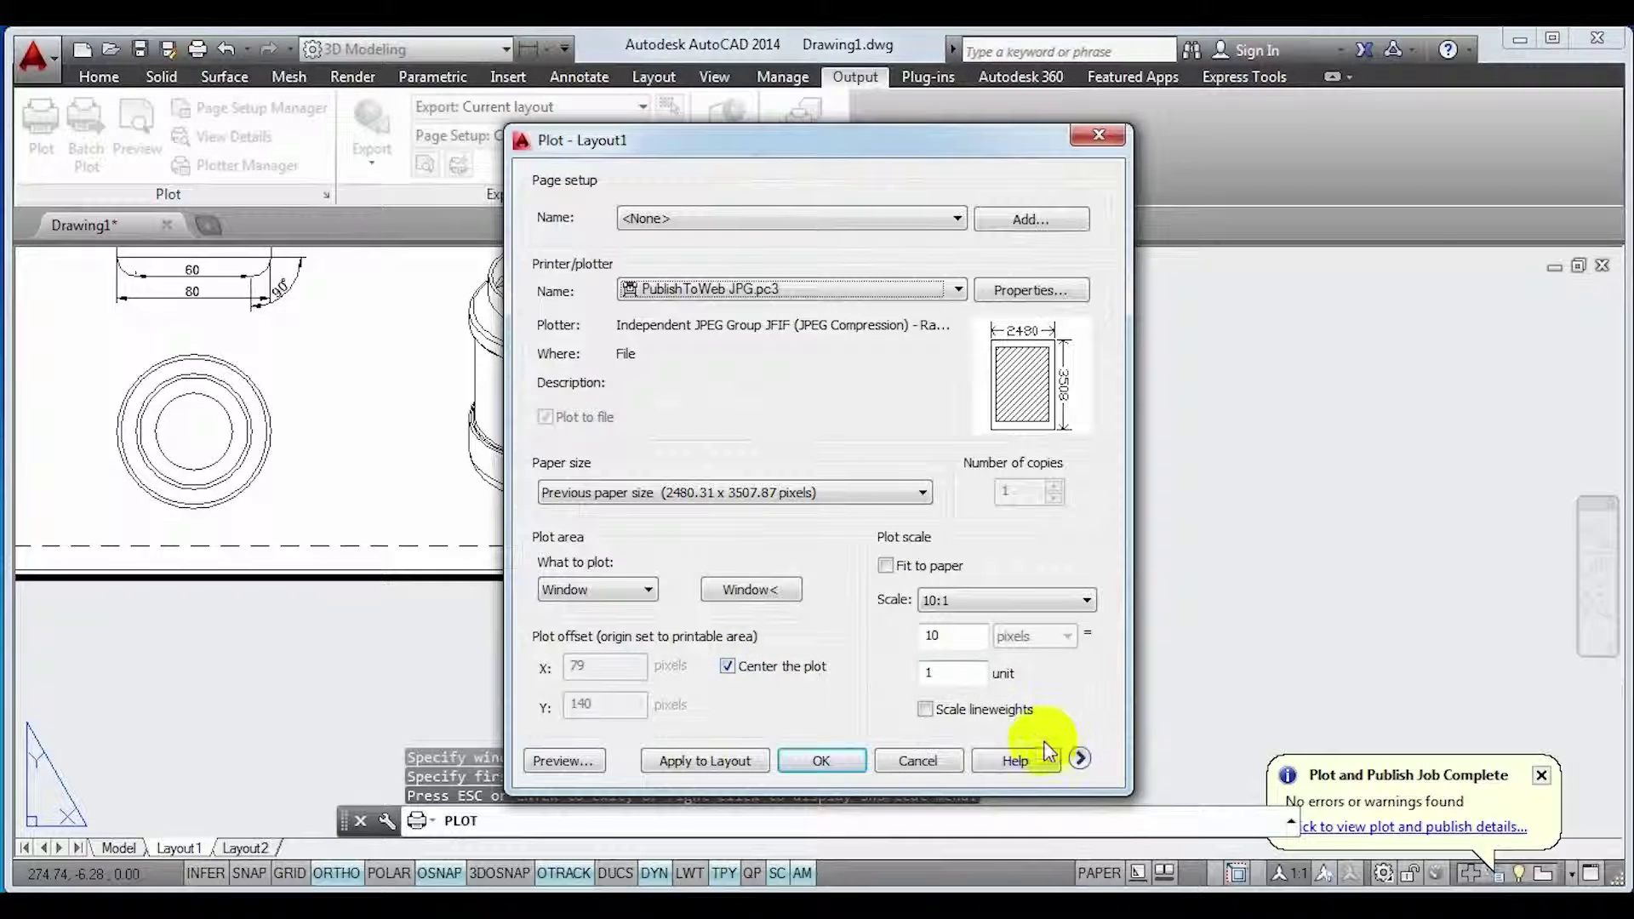
- Plot the sheet to the desktop as Drawing1-Layout1.jpg
click(823, 759)
click(504, 625)
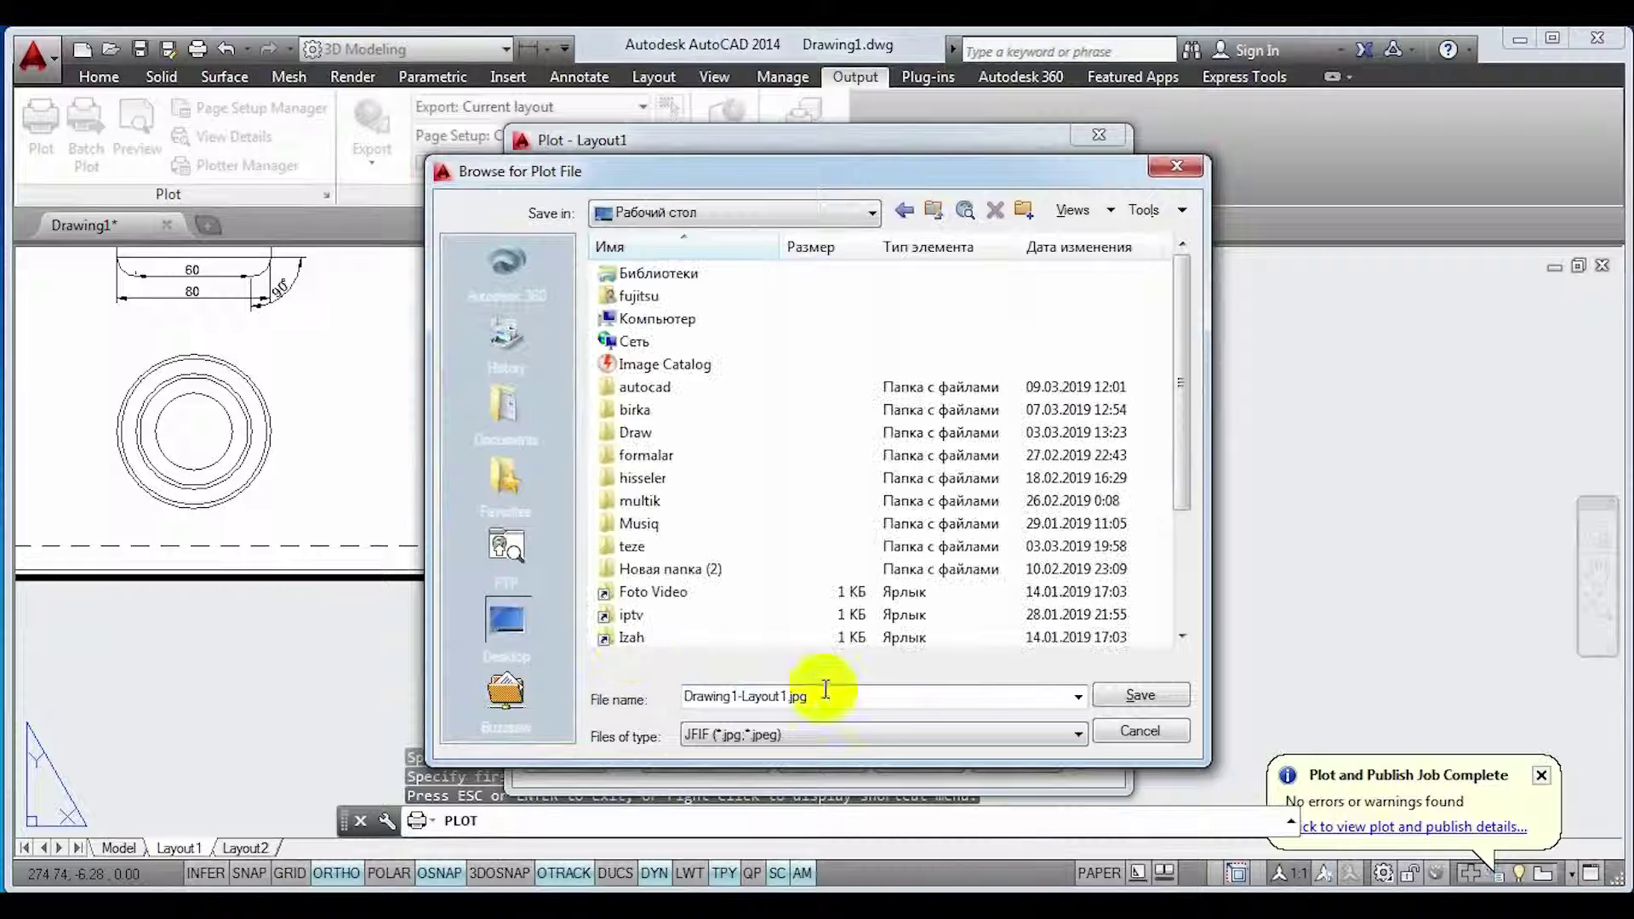
click(1140, 698)
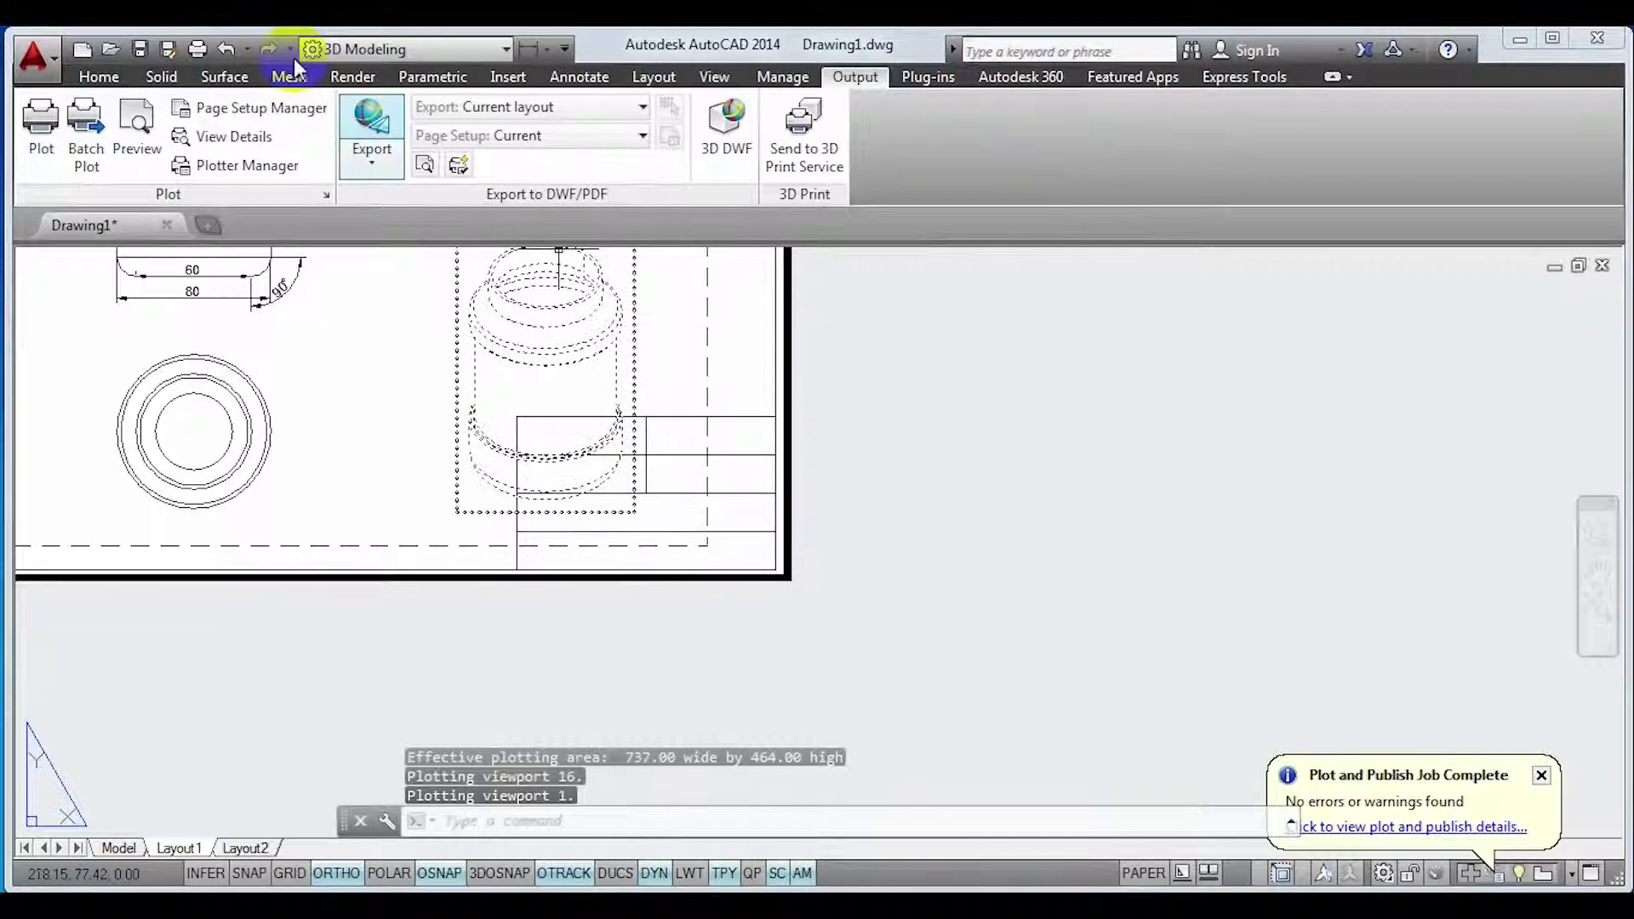
- Return to model space and save the drawing to the desktop as Drawing1.dwg in AutoCAD 2013 format
scroll(638, 609, down, 5)
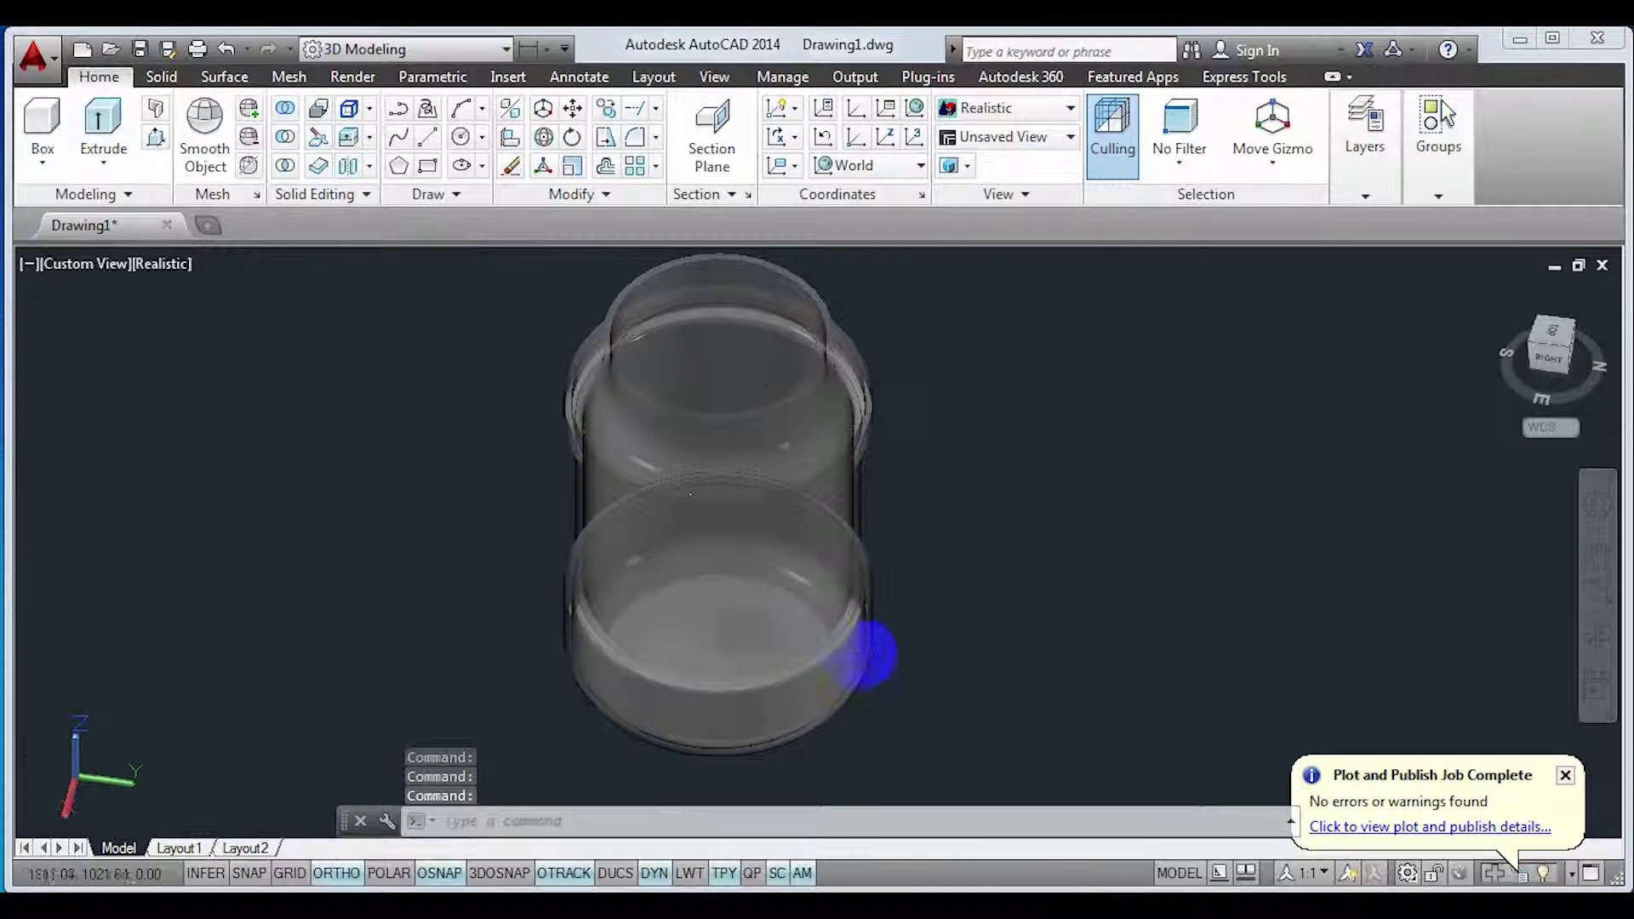
click(139, 50)
click(494, 608)
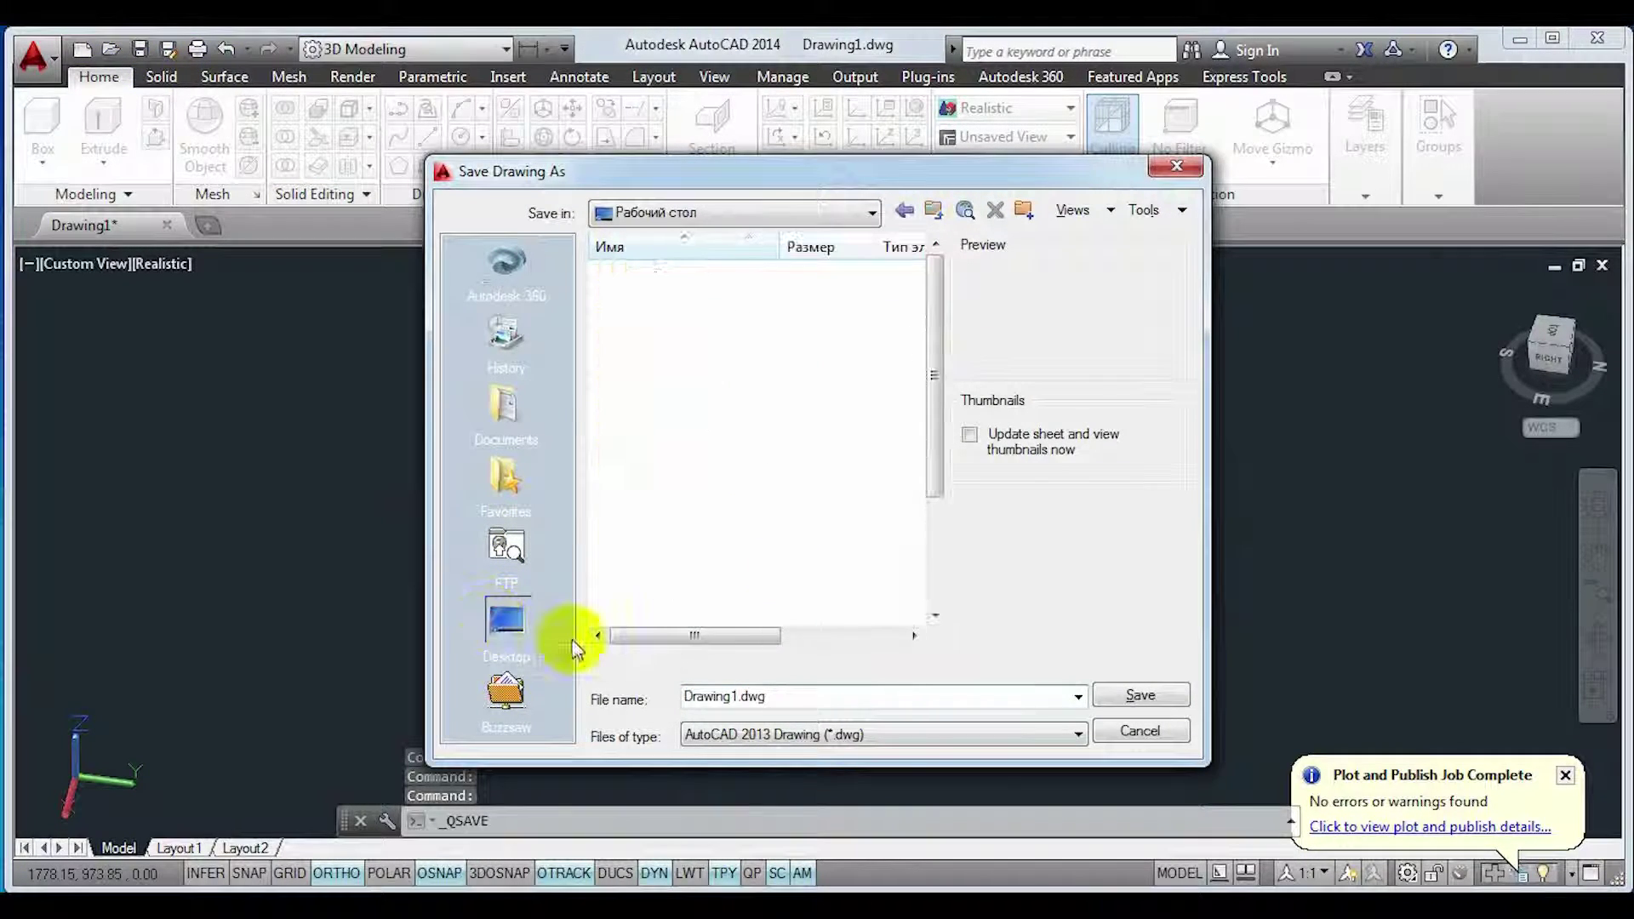
click(1151, 696)
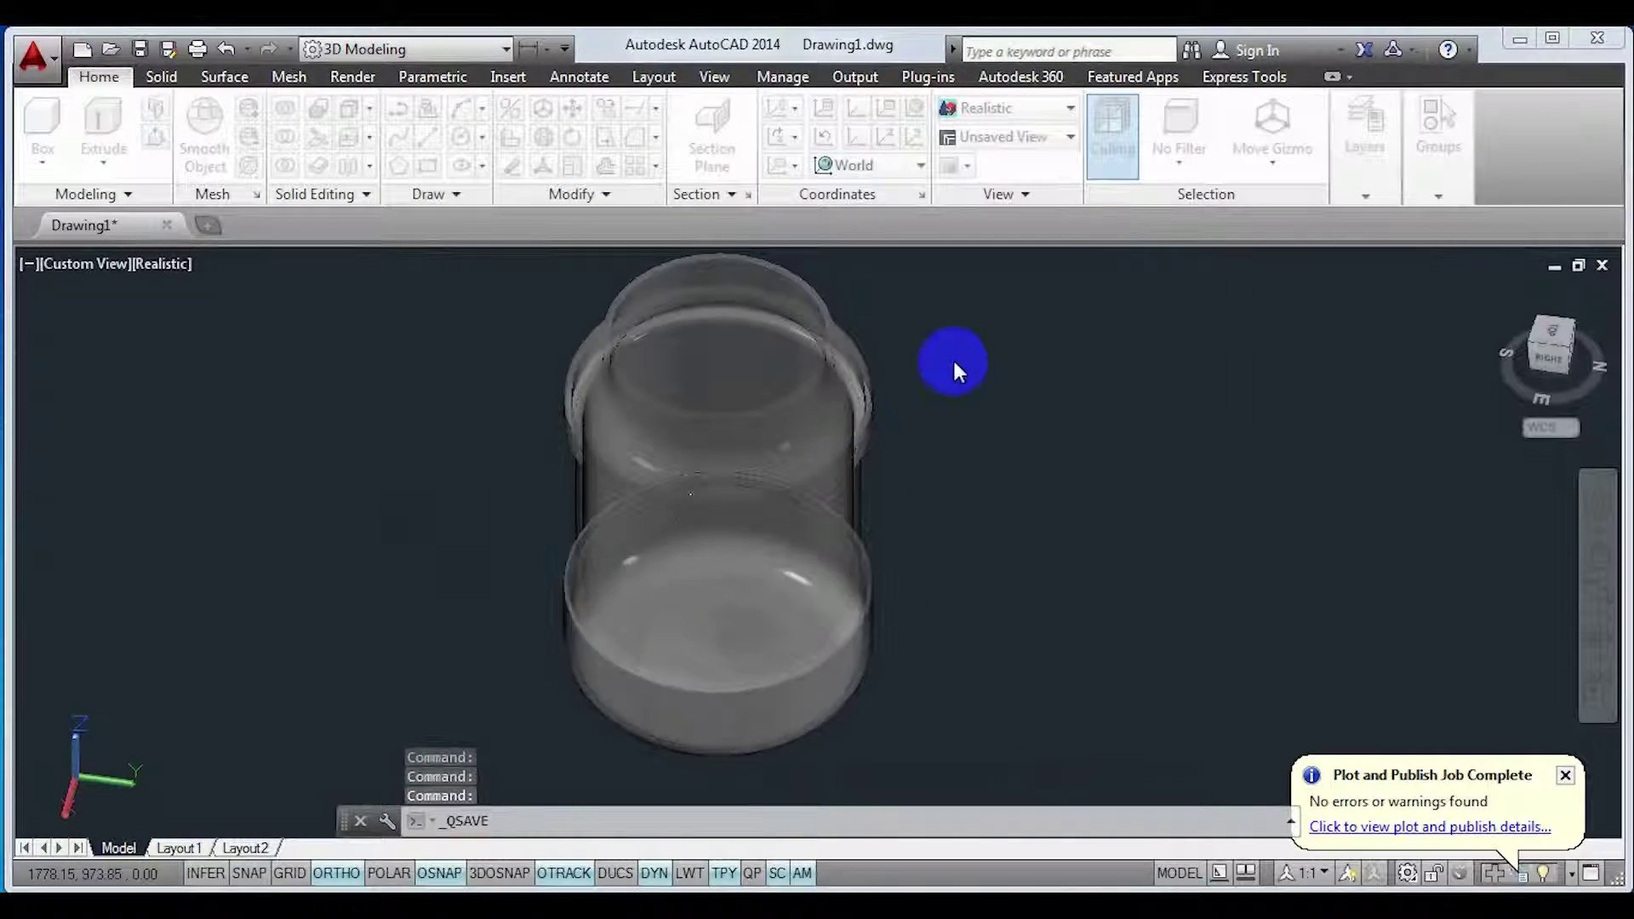